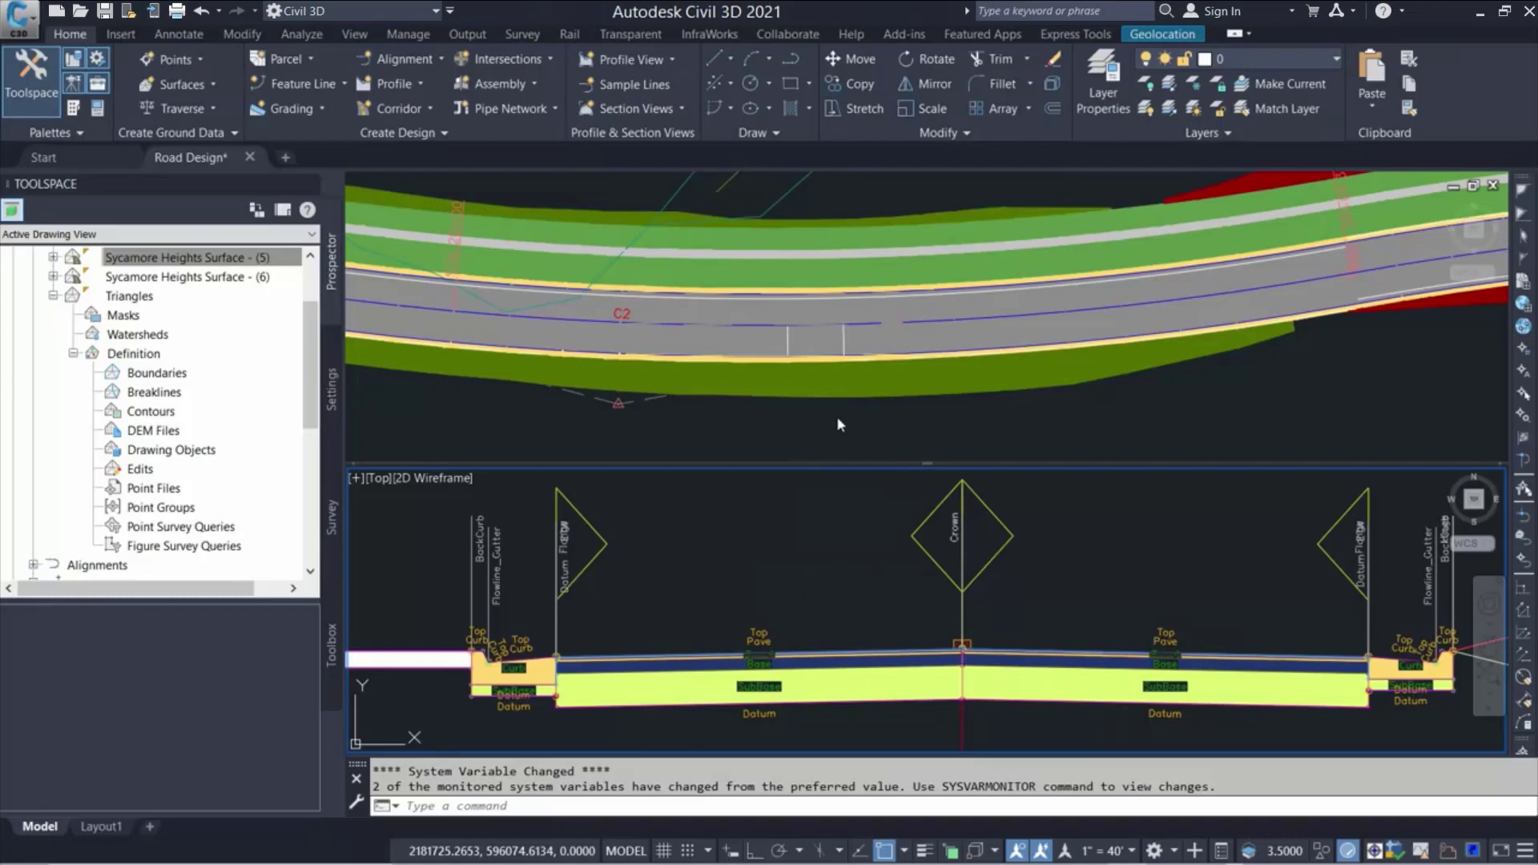
Add the two white cross lines in the lane to the Triangles surface as standard breaklines with a 1.00' mid-ordinate distance
left_click(836, 415)
scroll(814, 340, "up", 3)
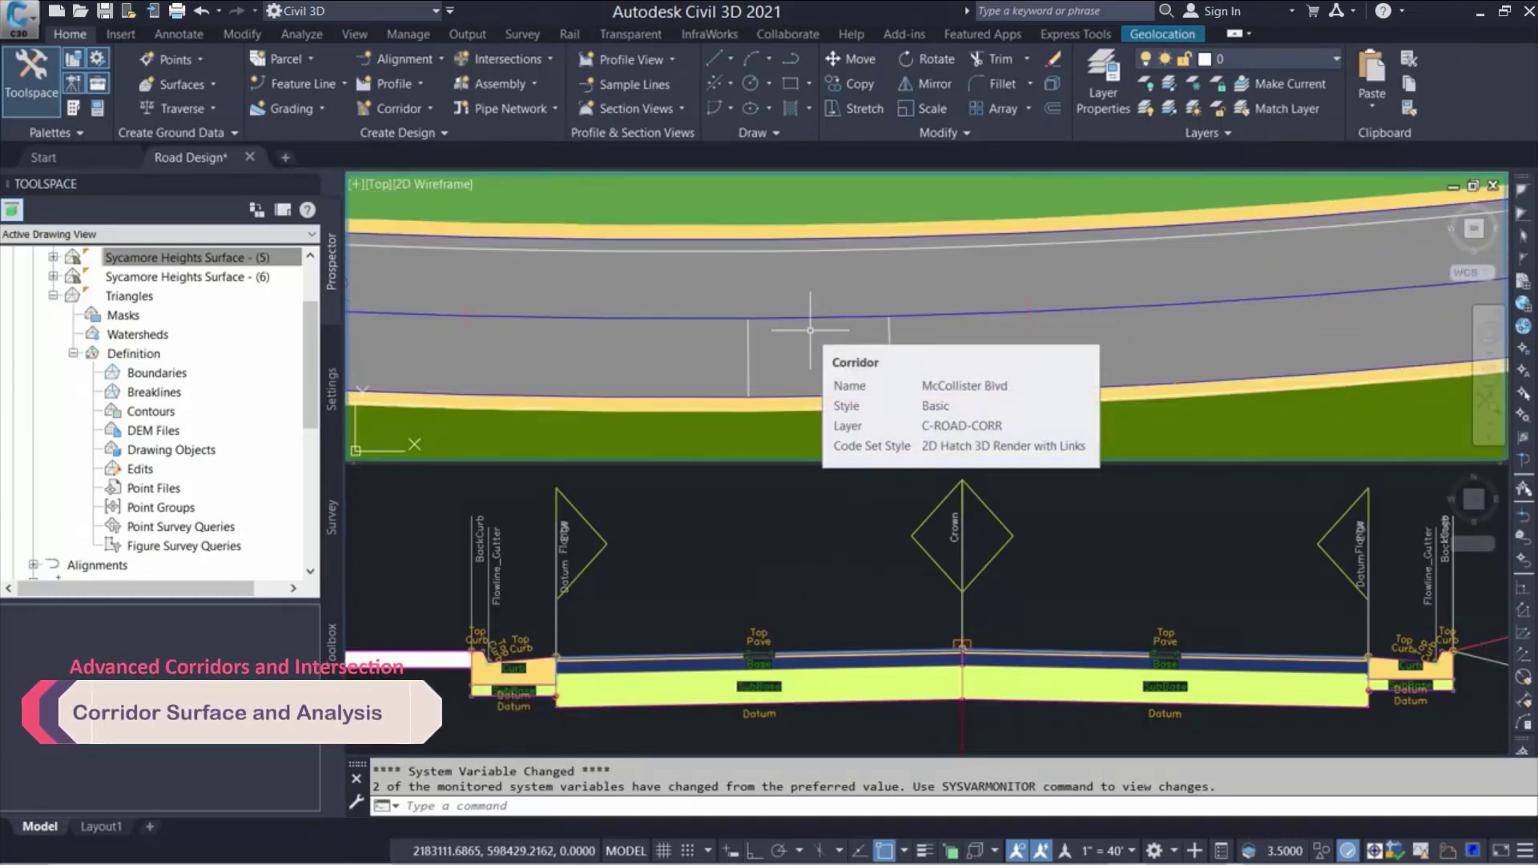
scroll(837, 362, "up", 2)
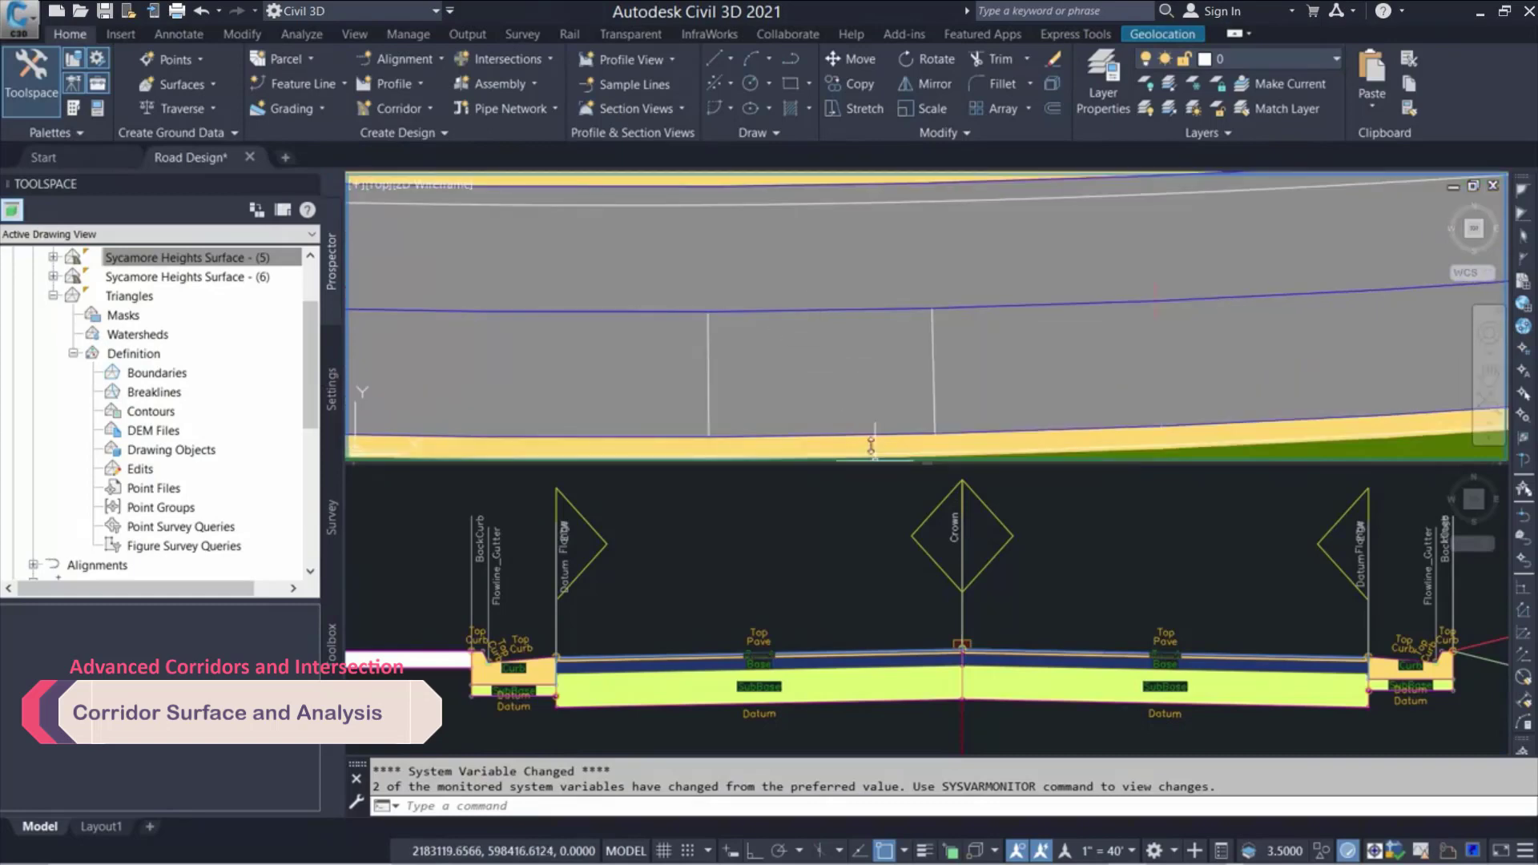
left_click(834, 516)
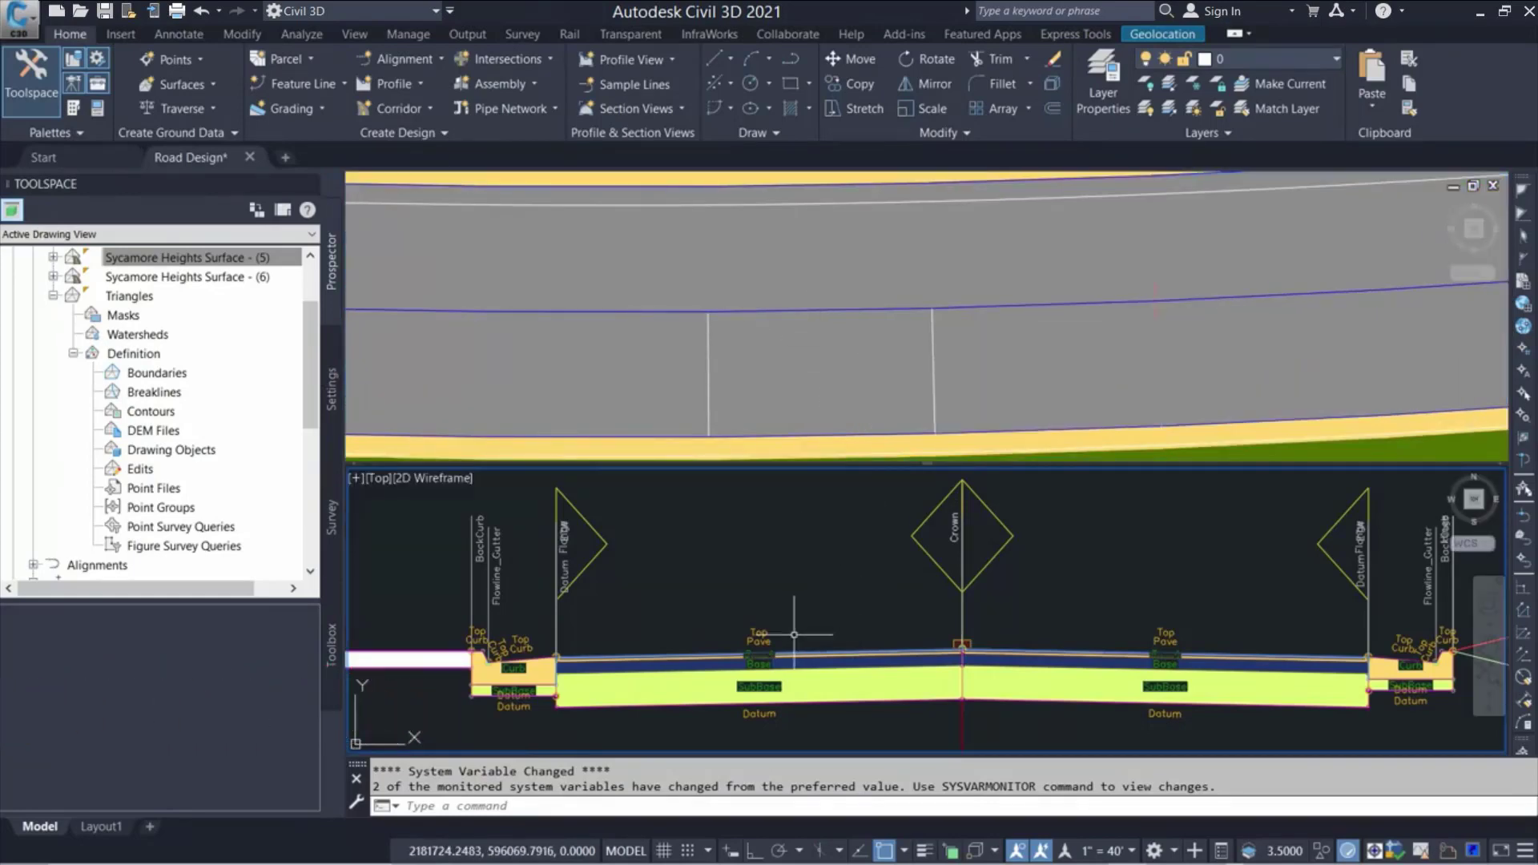
scroll(793, 637, "up", 2)
middle_click_drag(795, 638, 865, 584)
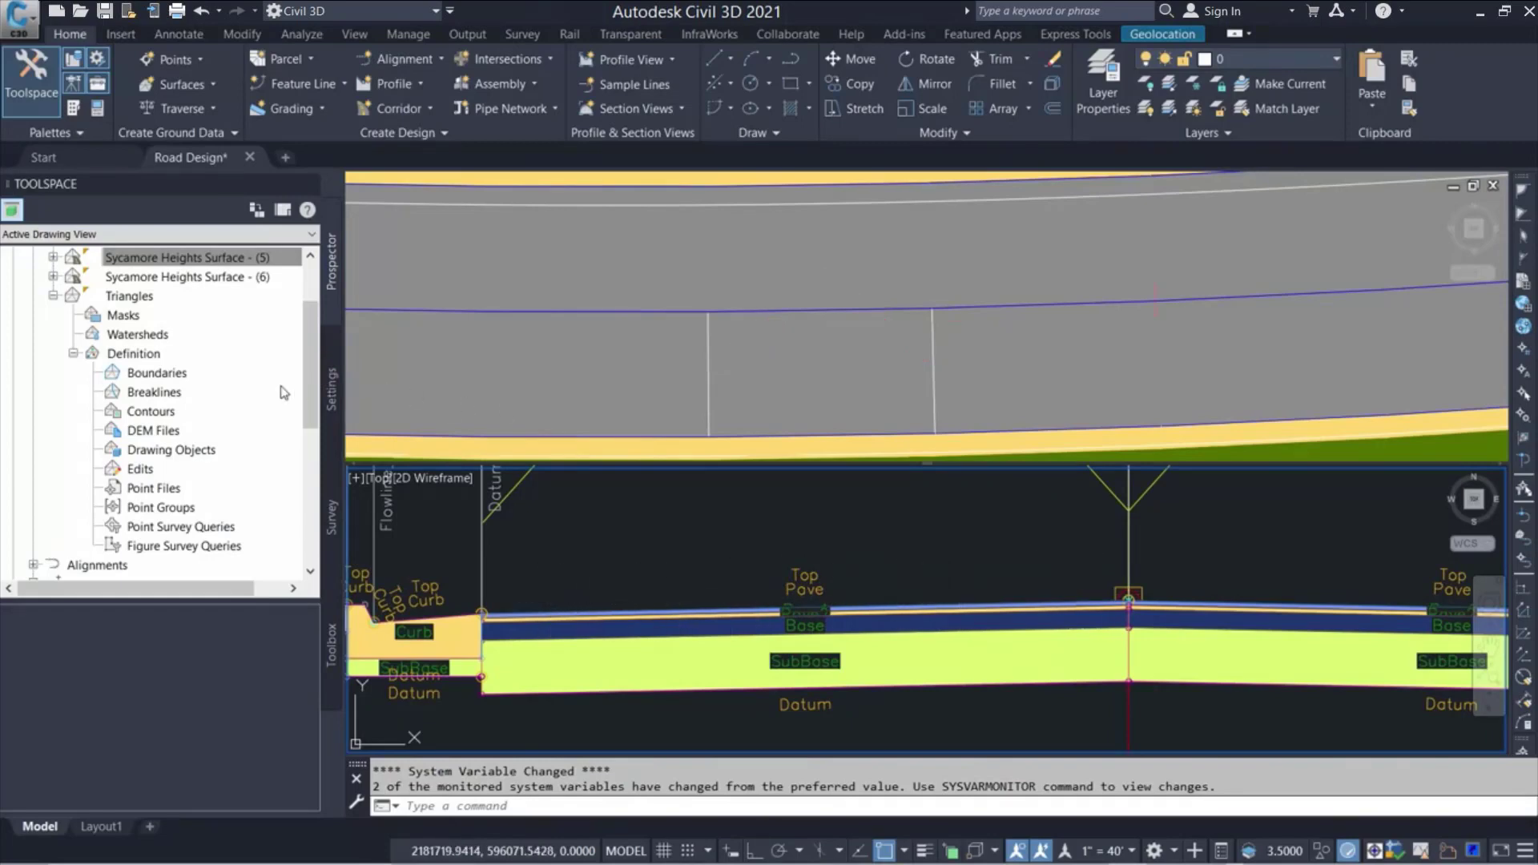
right_click(160, 394)
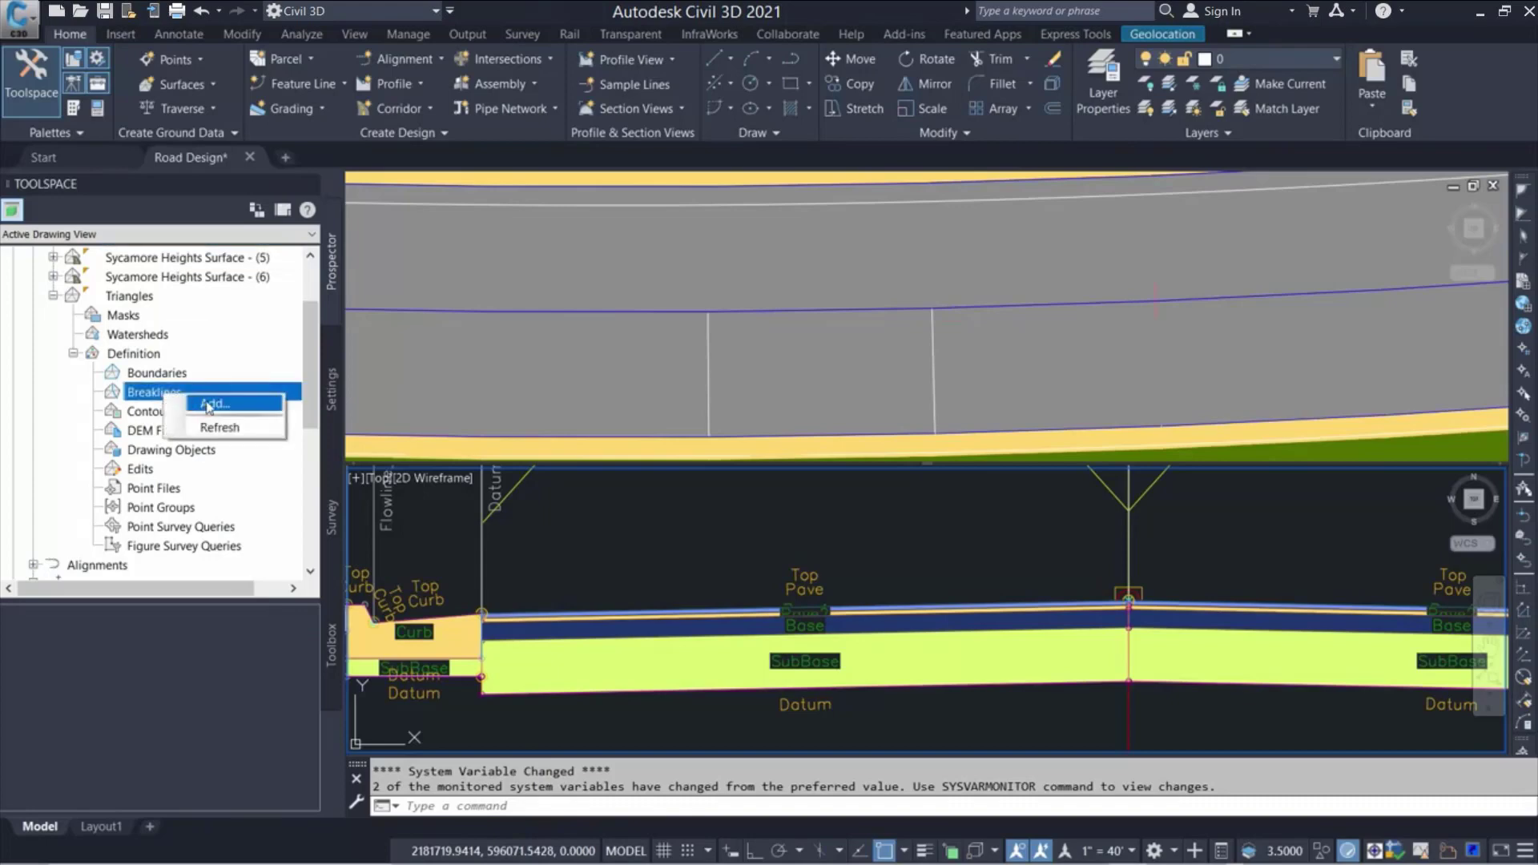
left_click(209, 404)
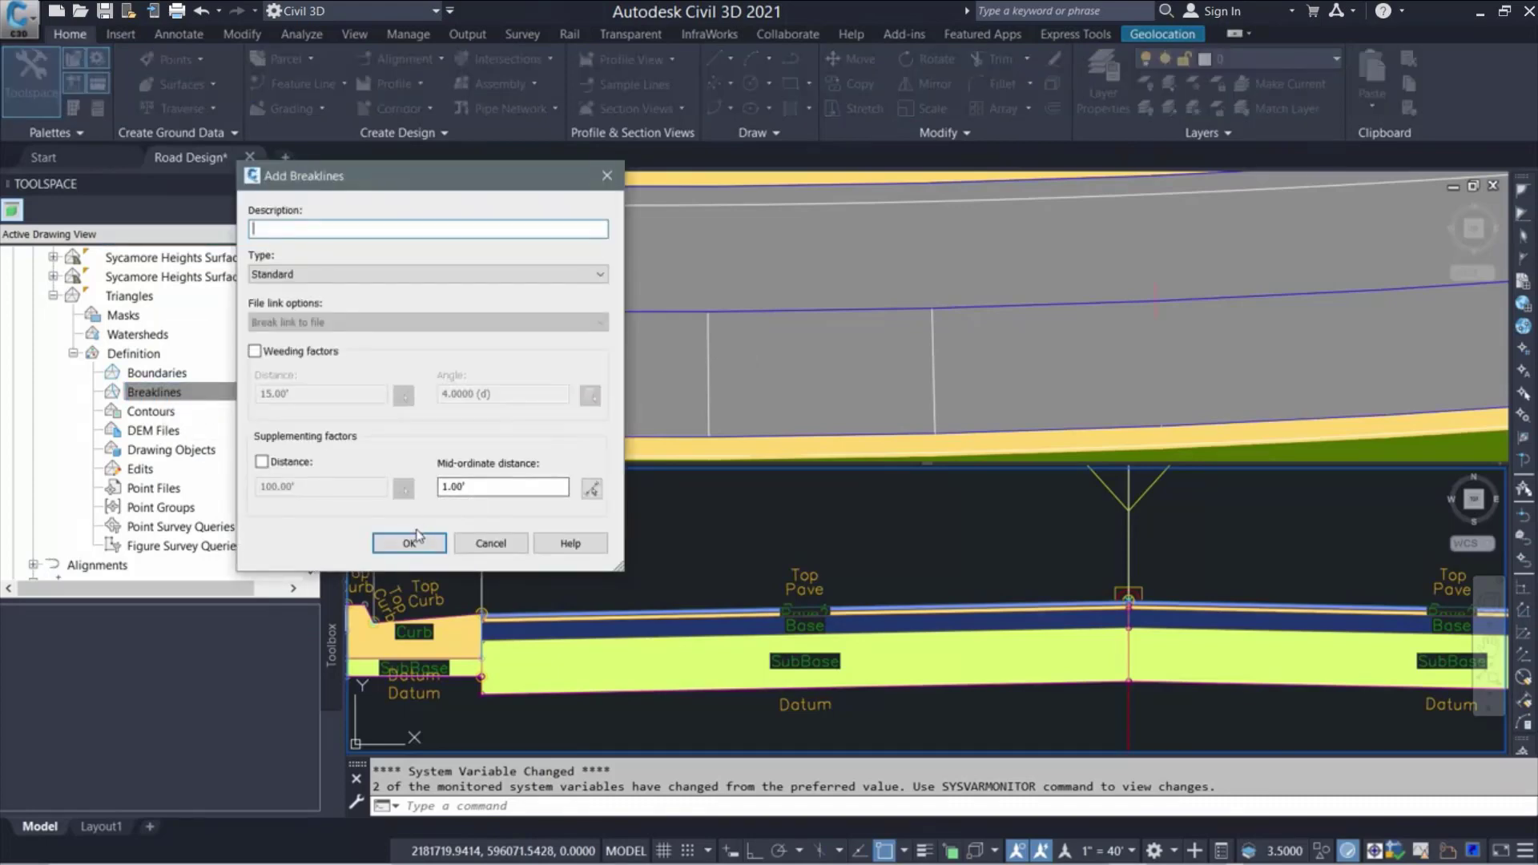
left_click(414, 541)
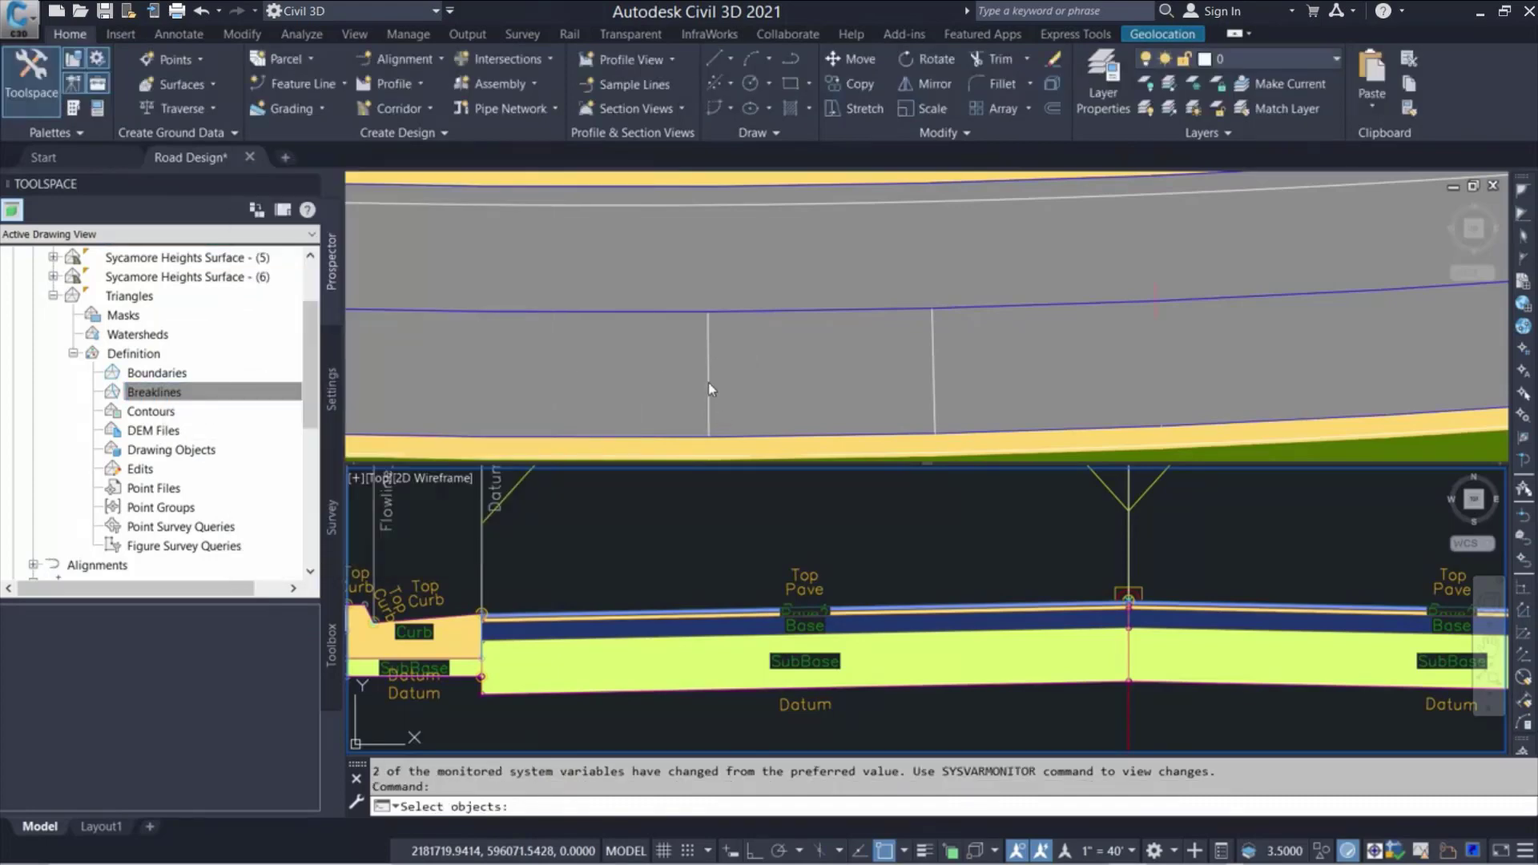
left_click(708, 383)
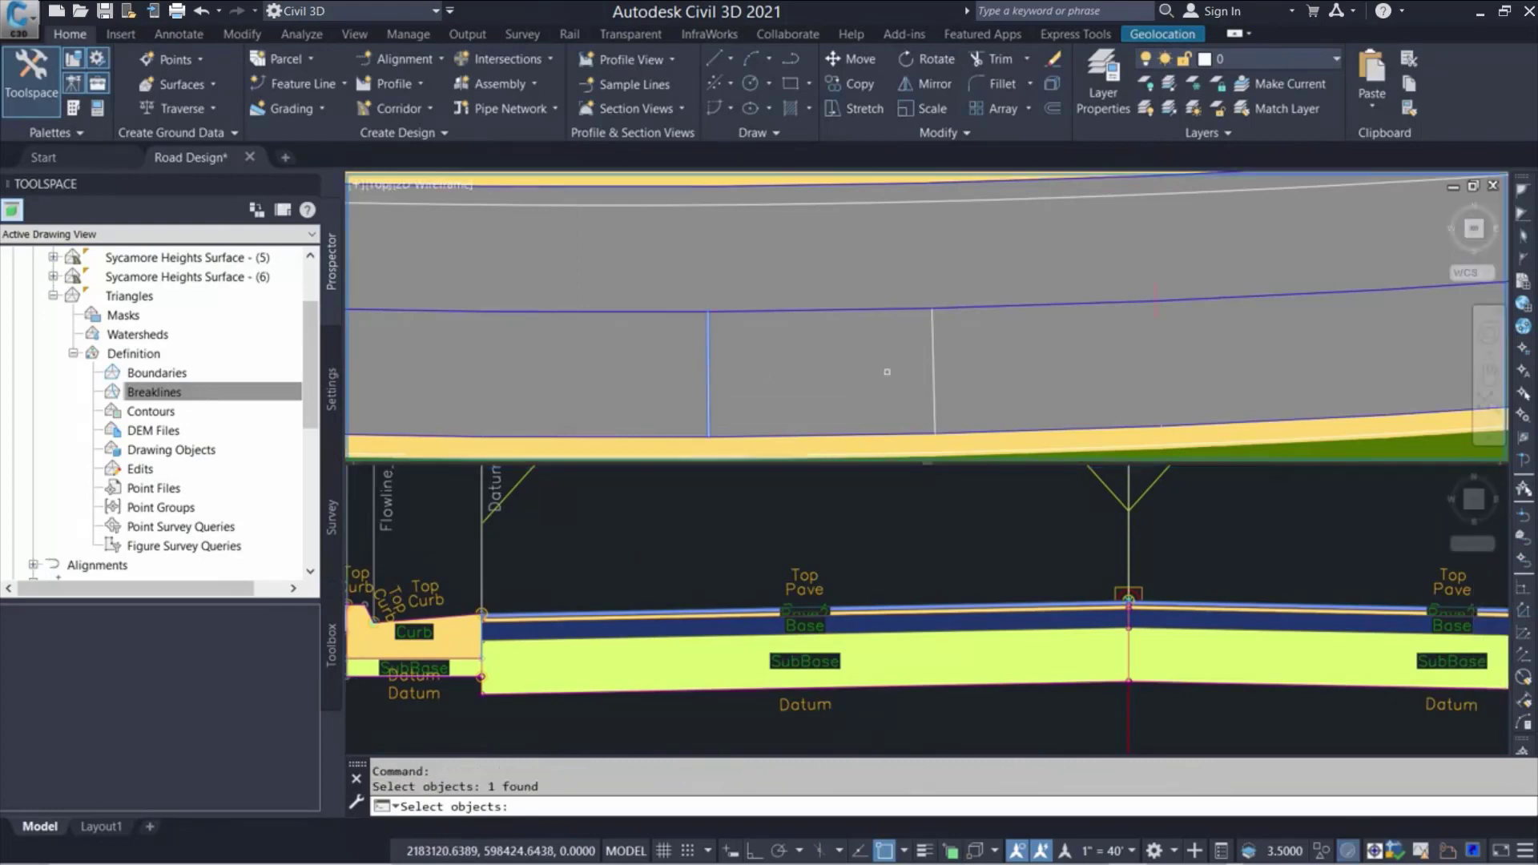
left_click(934, 369)
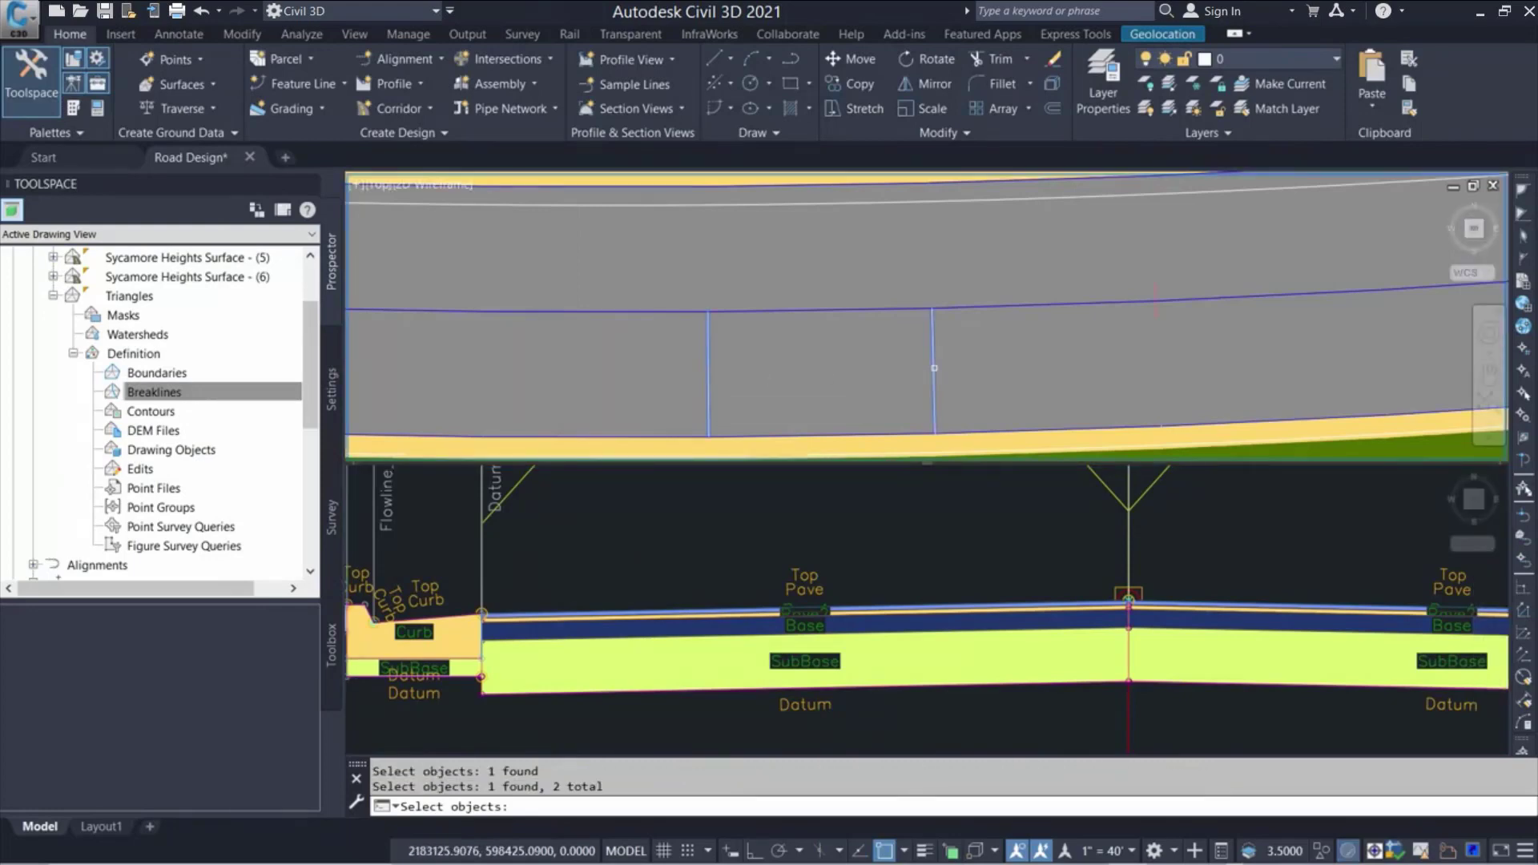
key("Return")
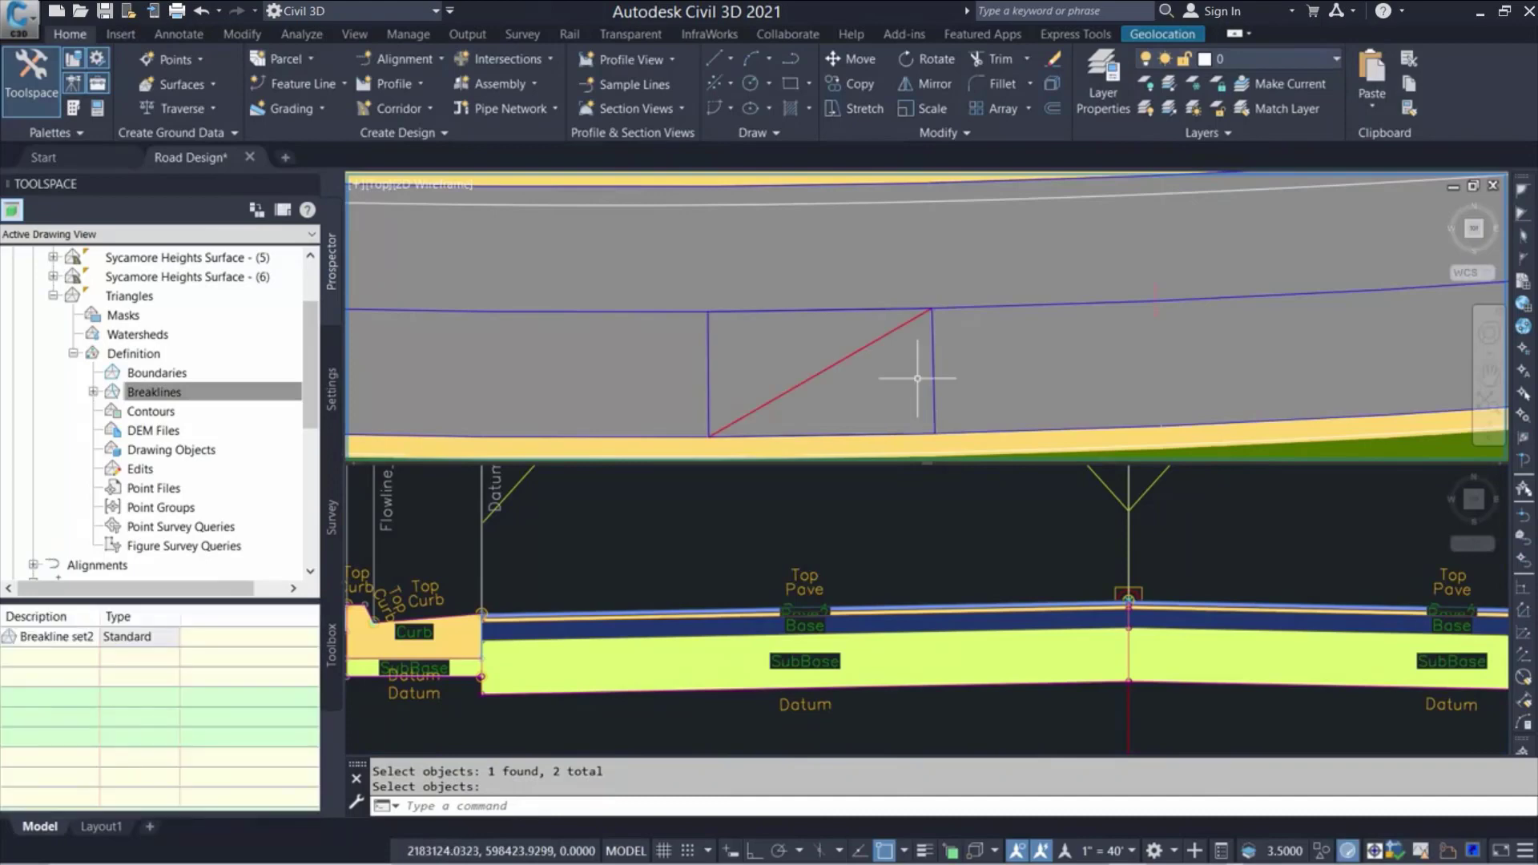
Turn on lineweight display for the drawing and view the full width of the road assembly
left_click(925, 851)
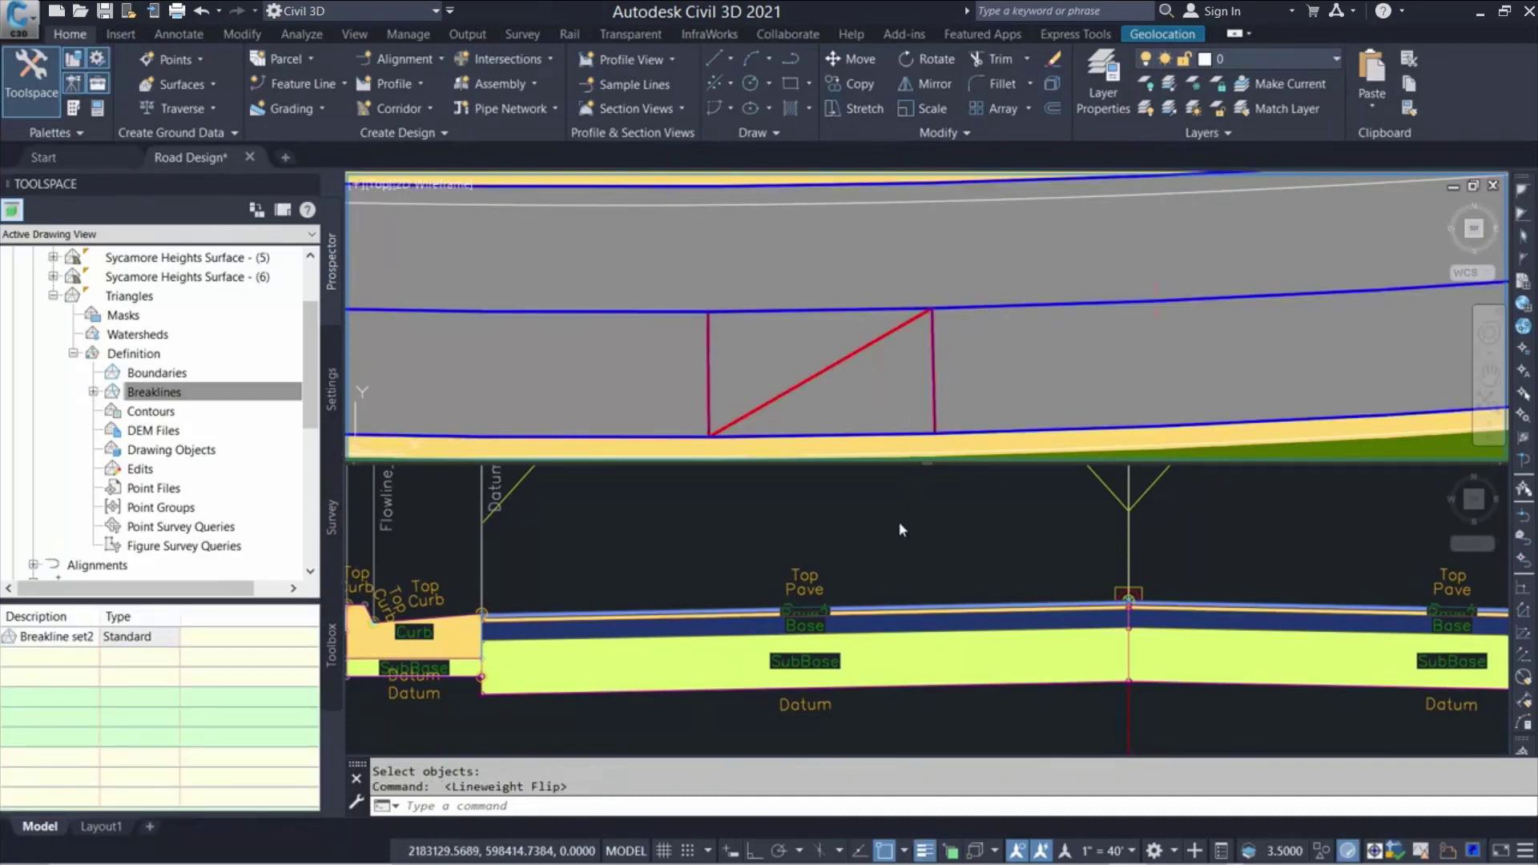
left_click(899, 530)
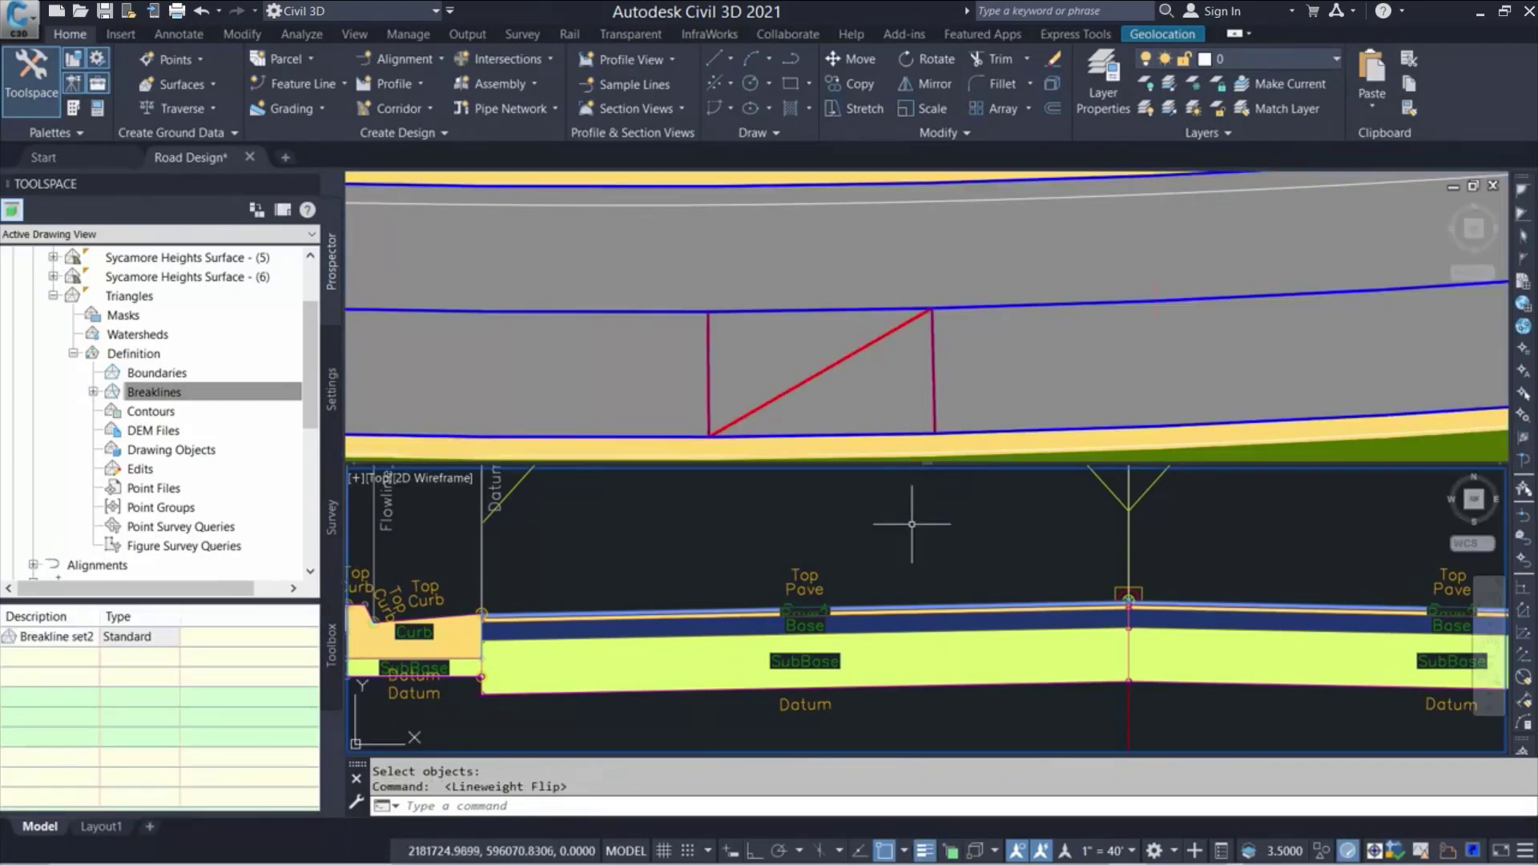
middle_click_drag(795, 546, 786, 666)
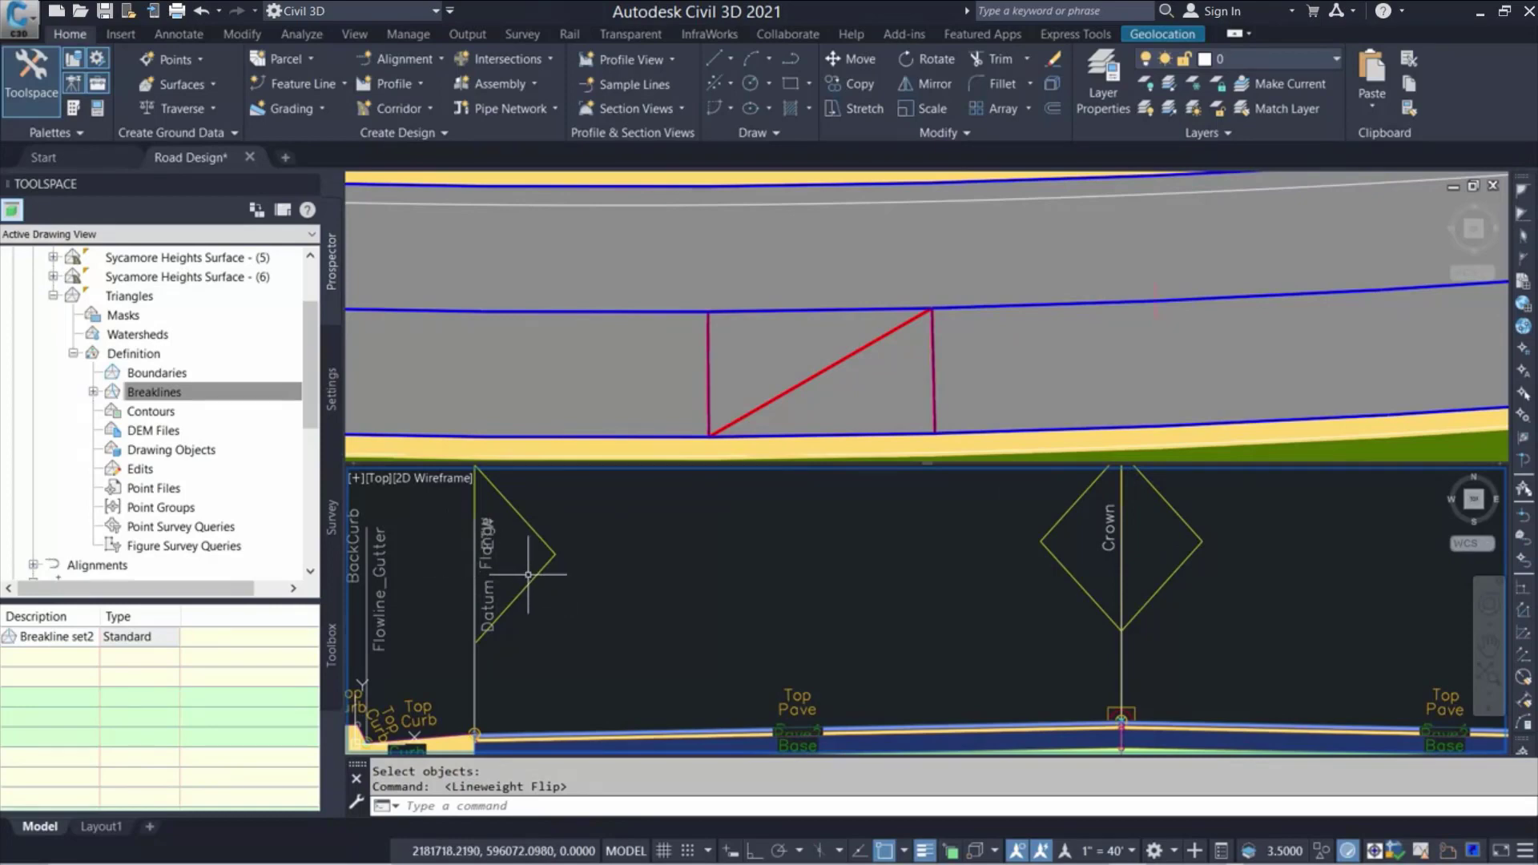
scroll(528, 574, "down", 2)
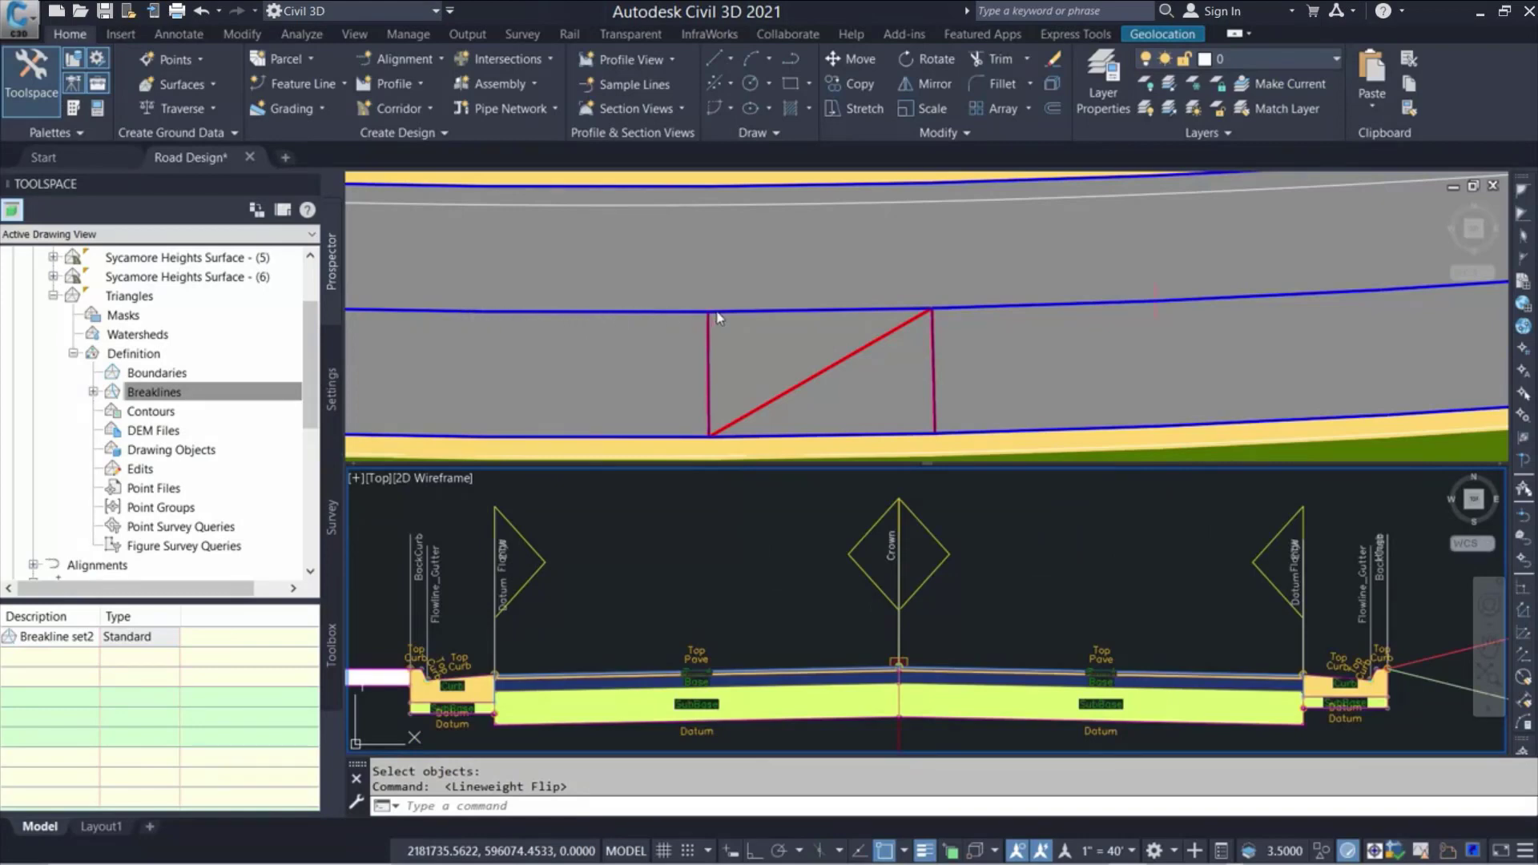
Add the McCollister Blvd crown and both pavement-edge feature lines to the Triangles surface as standard breaklines with a 1.00' mid-ordinate distance
left_click(1040, 312)
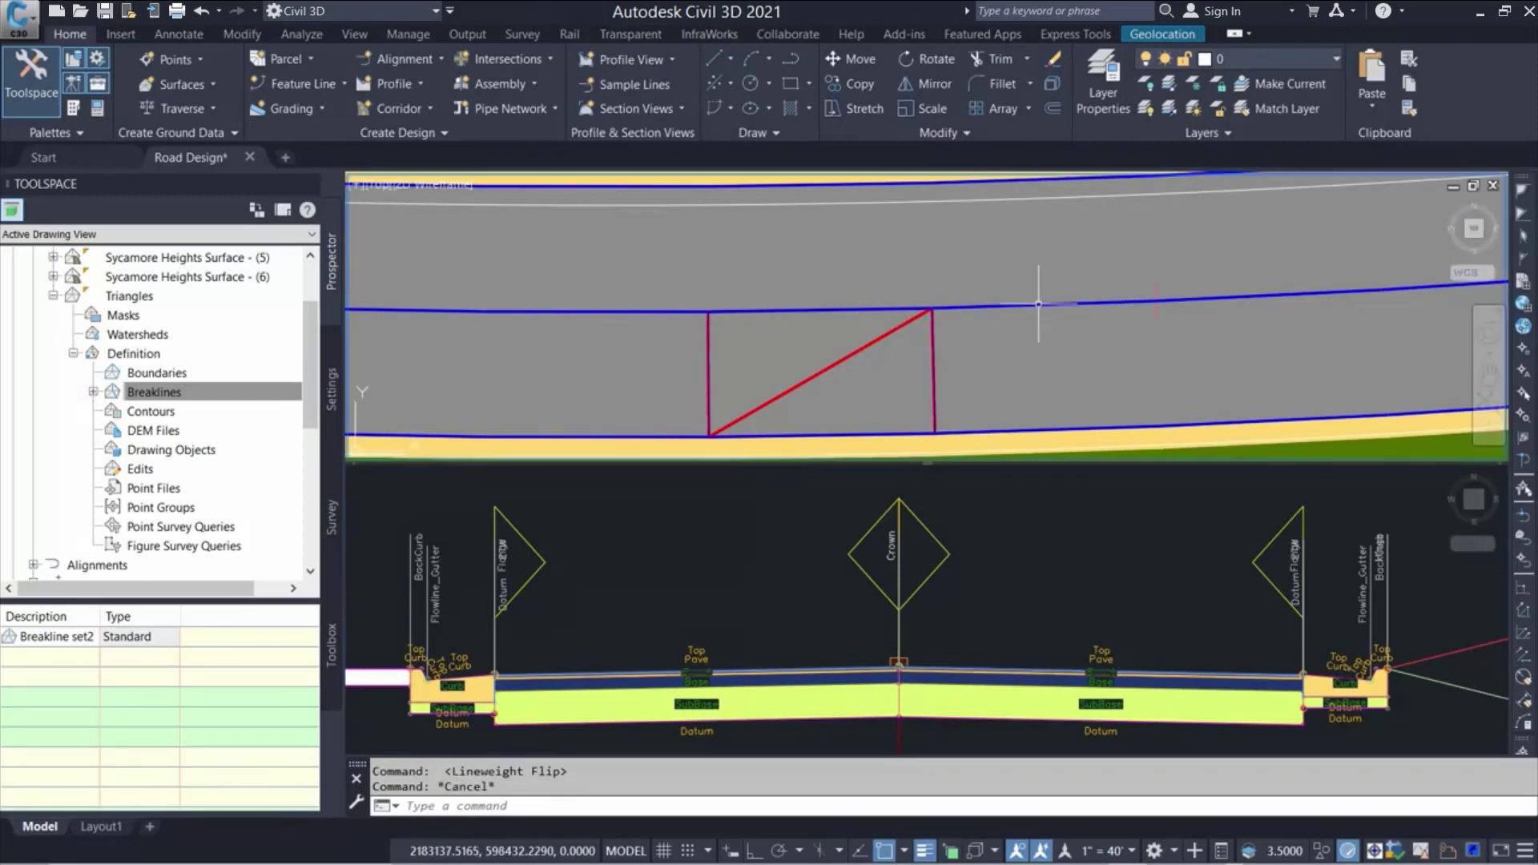
left_click(1038, 305)
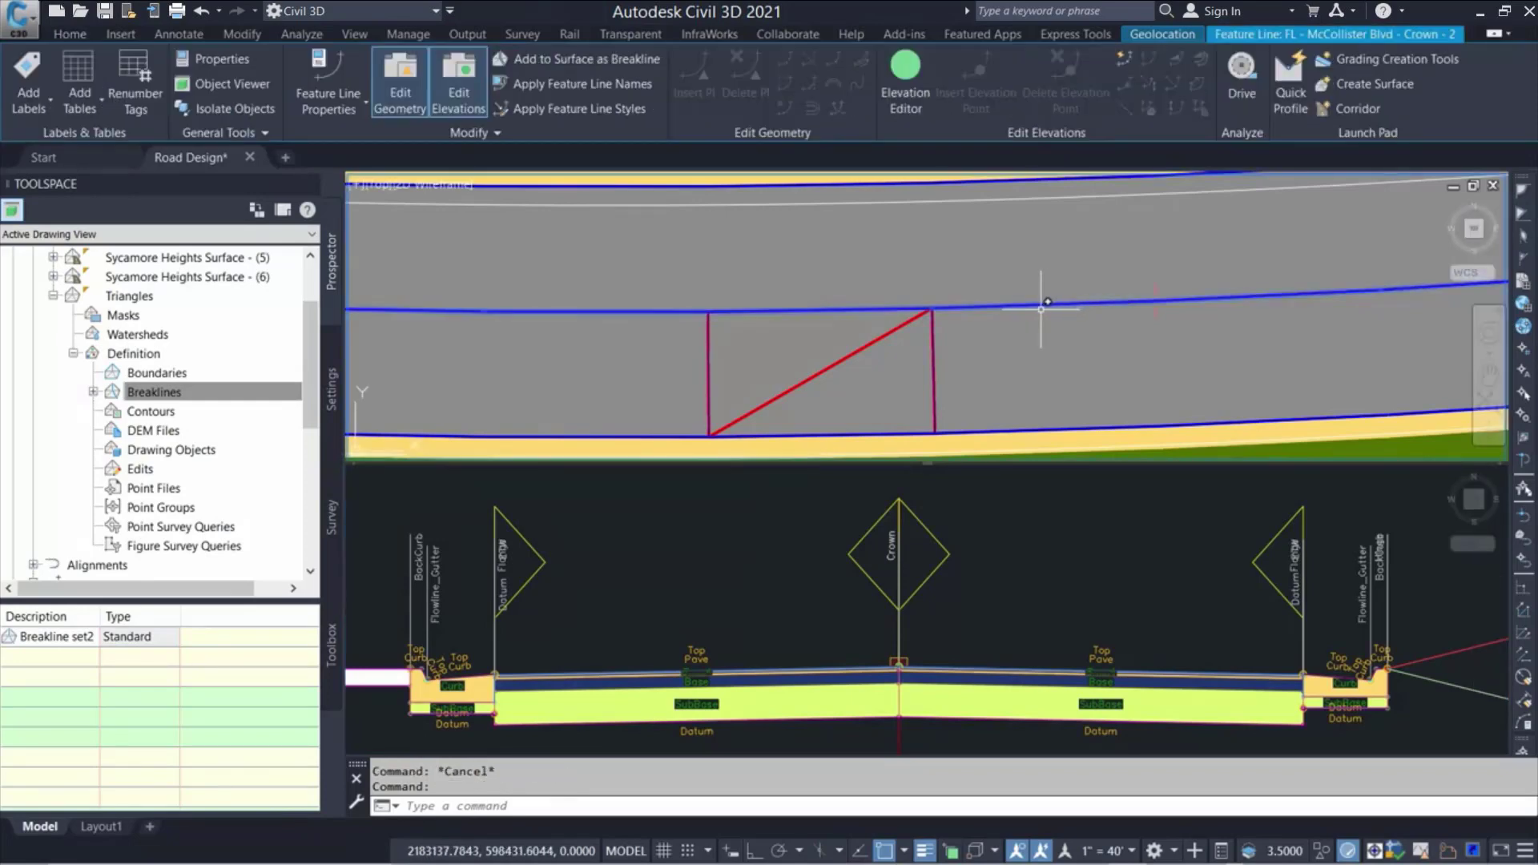
left_click(192, 394)
right_click(205, 394)
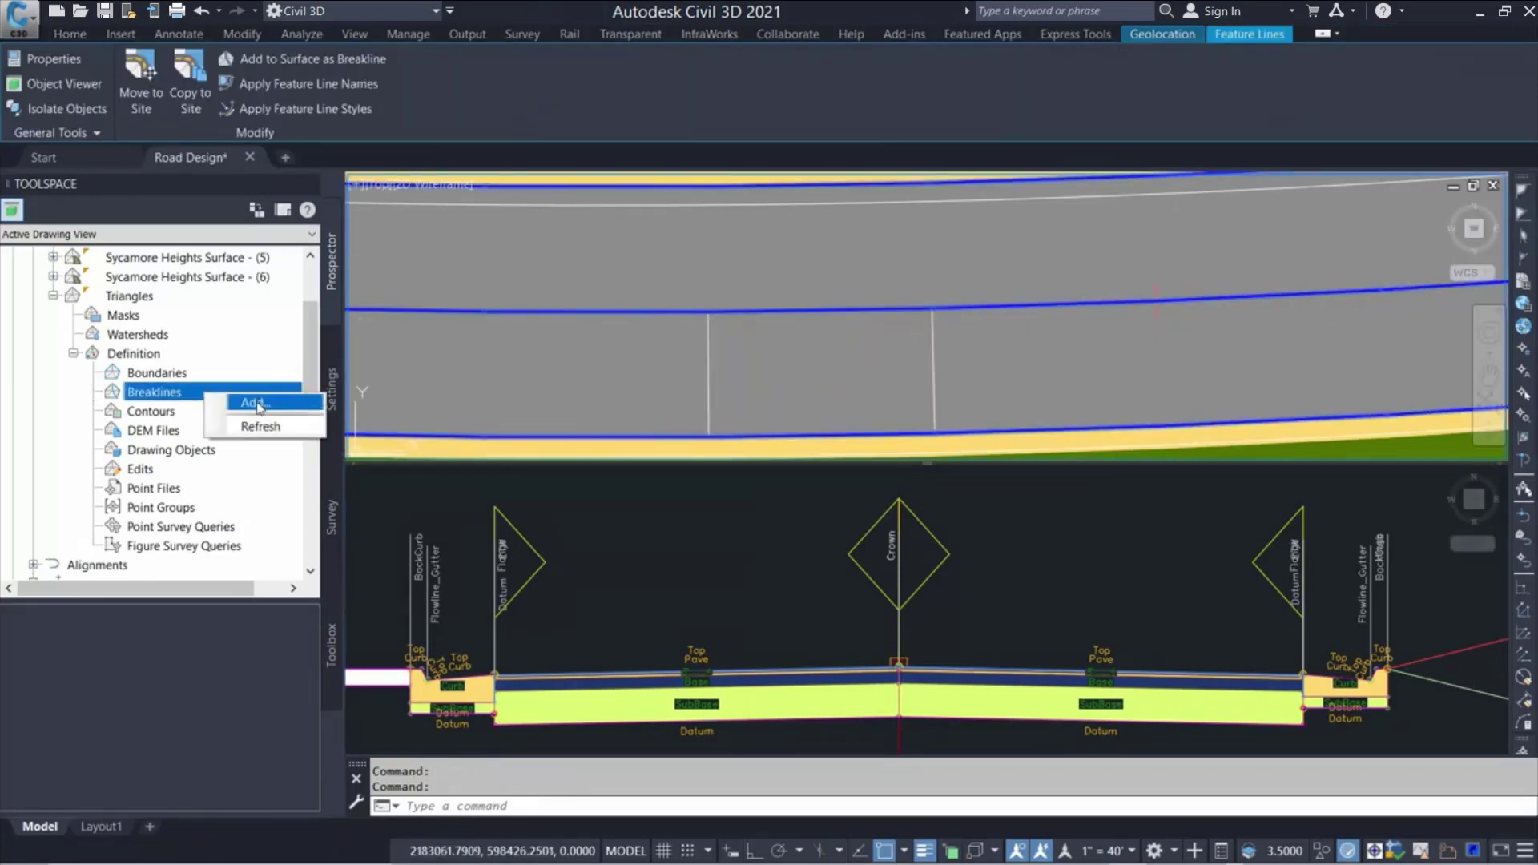
left_click(257, 404)
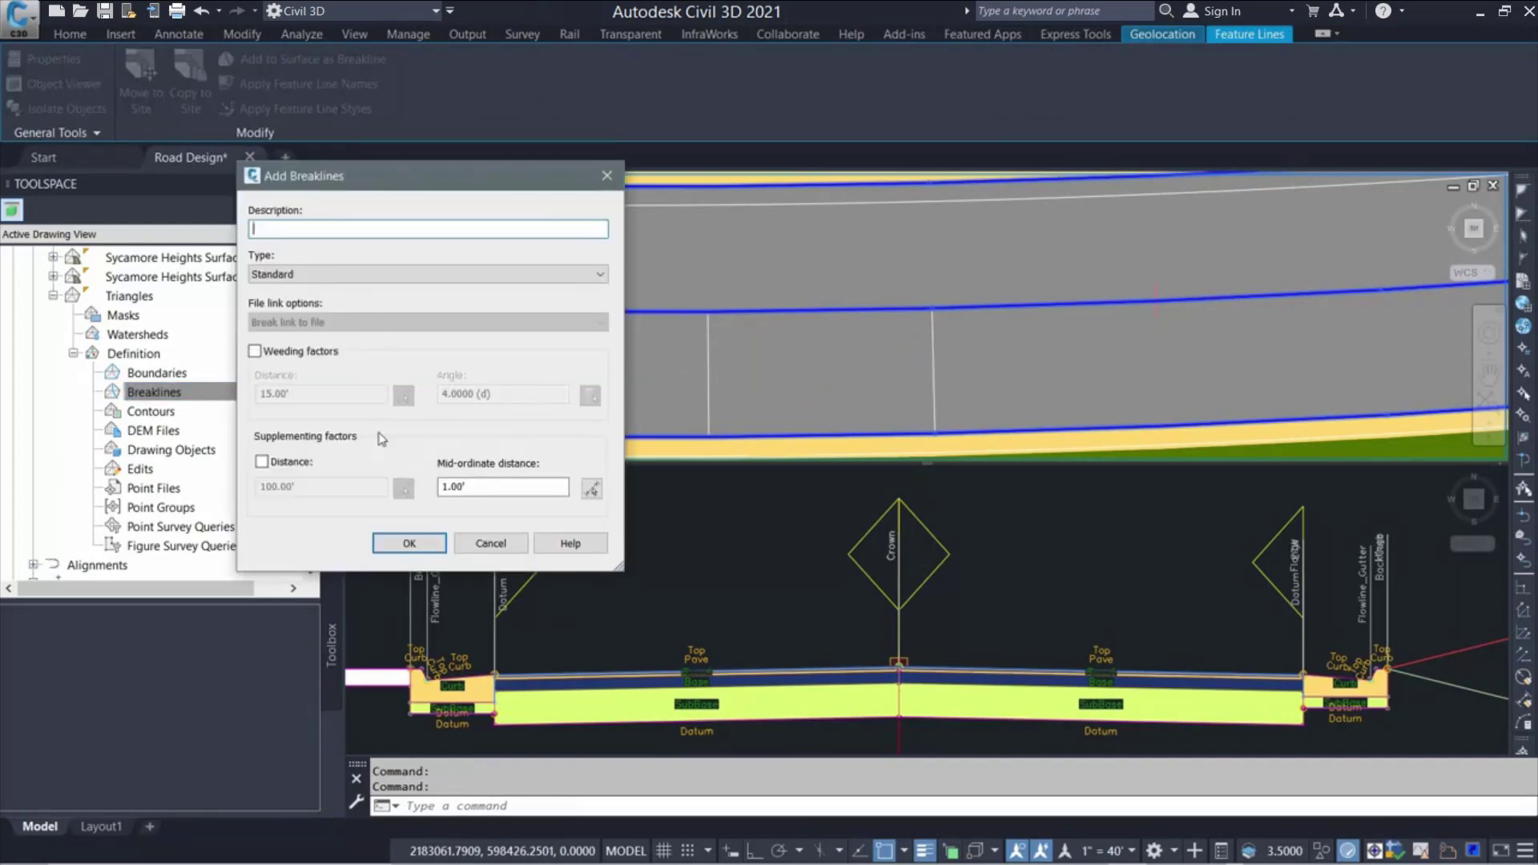
left_click(409, 543)
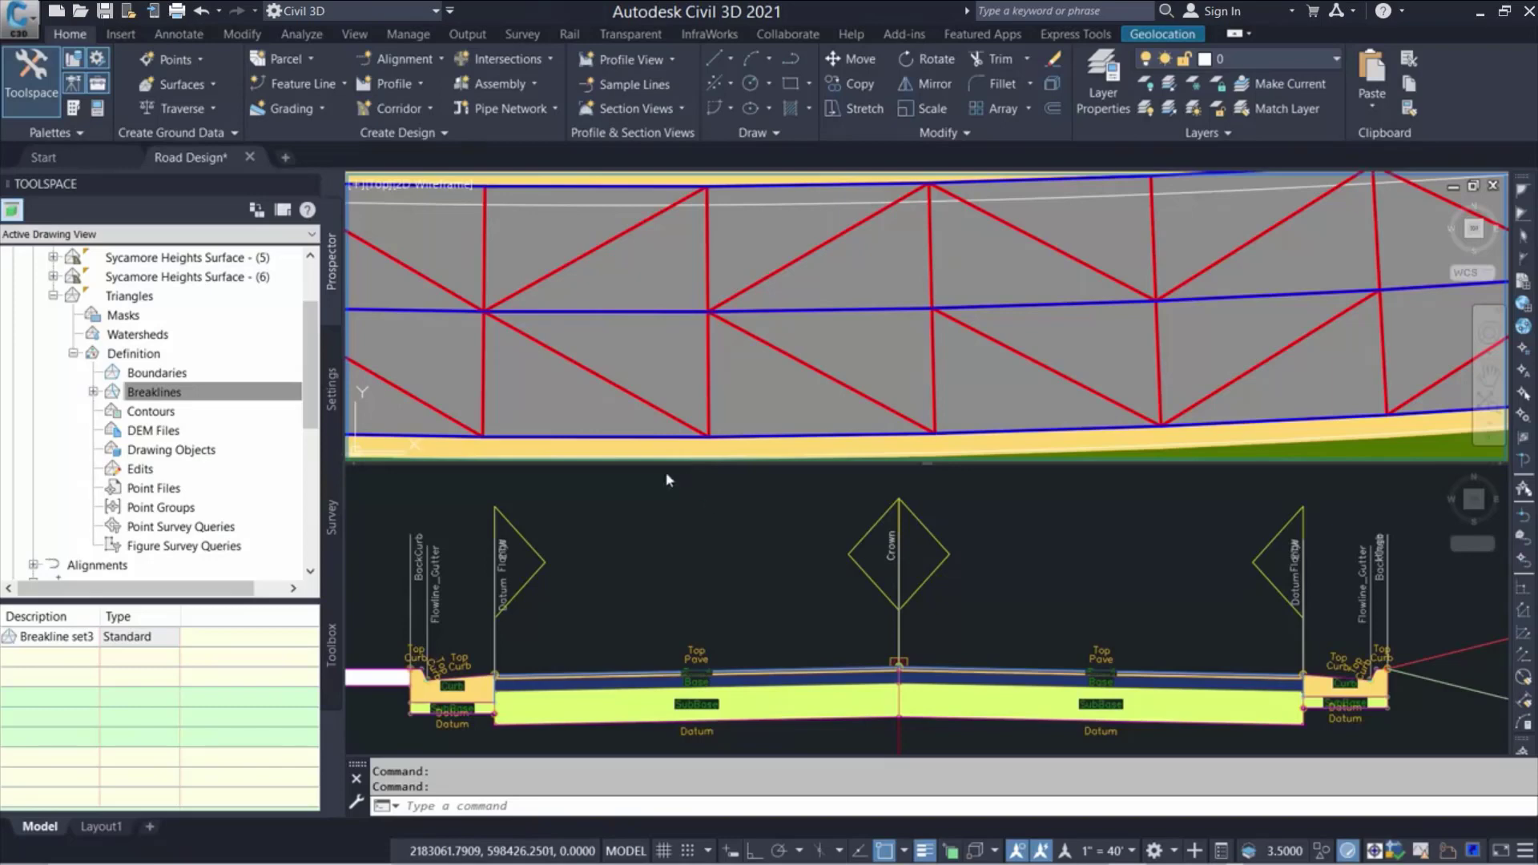
Examine the road assembly's top and datum link codes across the pavement, curb and grass strip
left_click(692, 575)
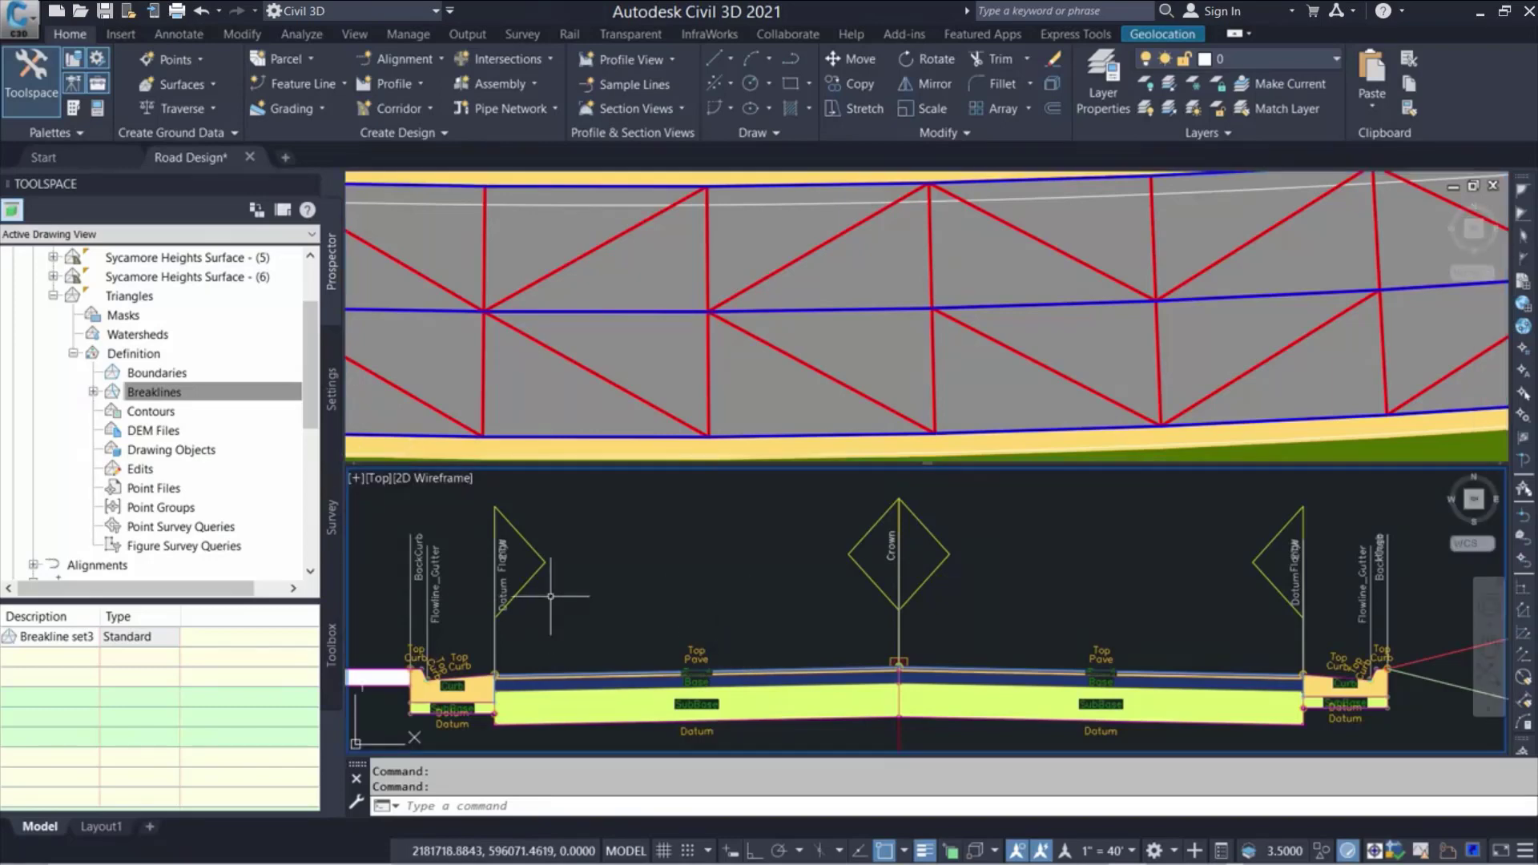
scroll(551, 596, "up", 2)
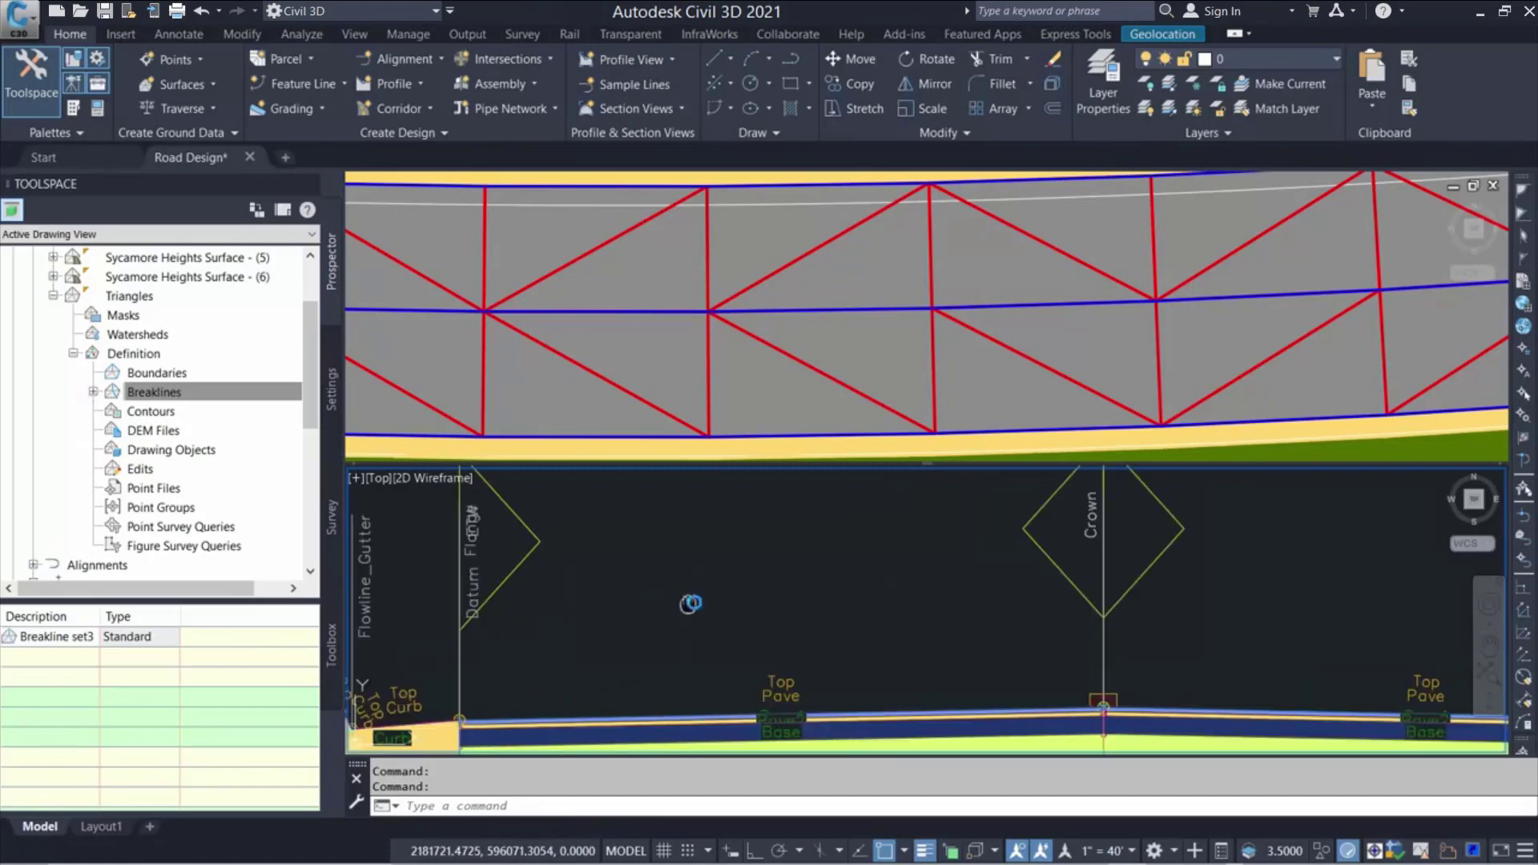
middle_click_drag(690, 603, 814, 553)
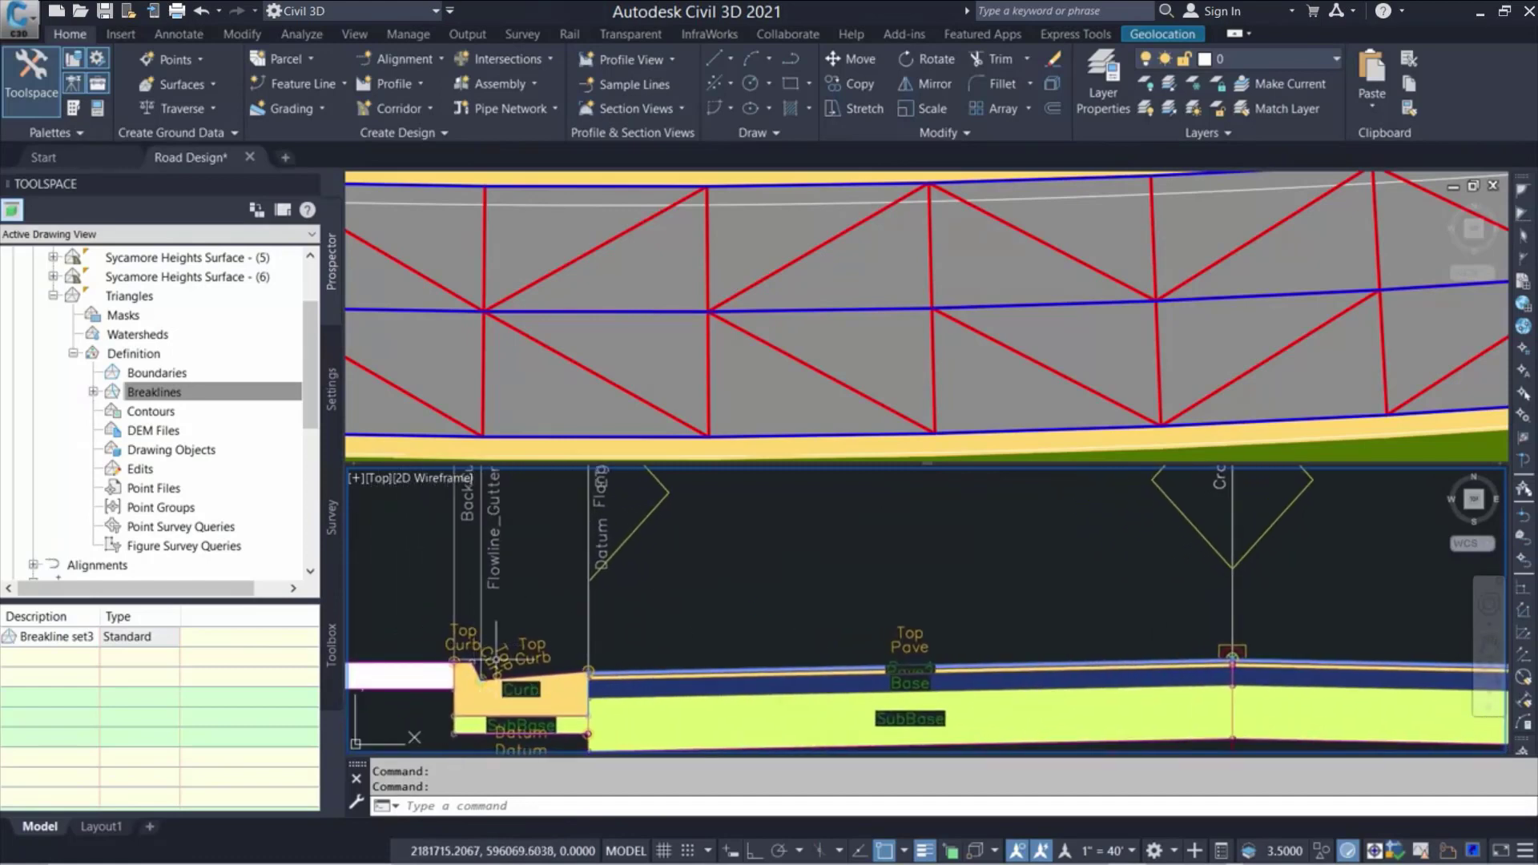
middle_click_drag(617, 633, 618, 664)
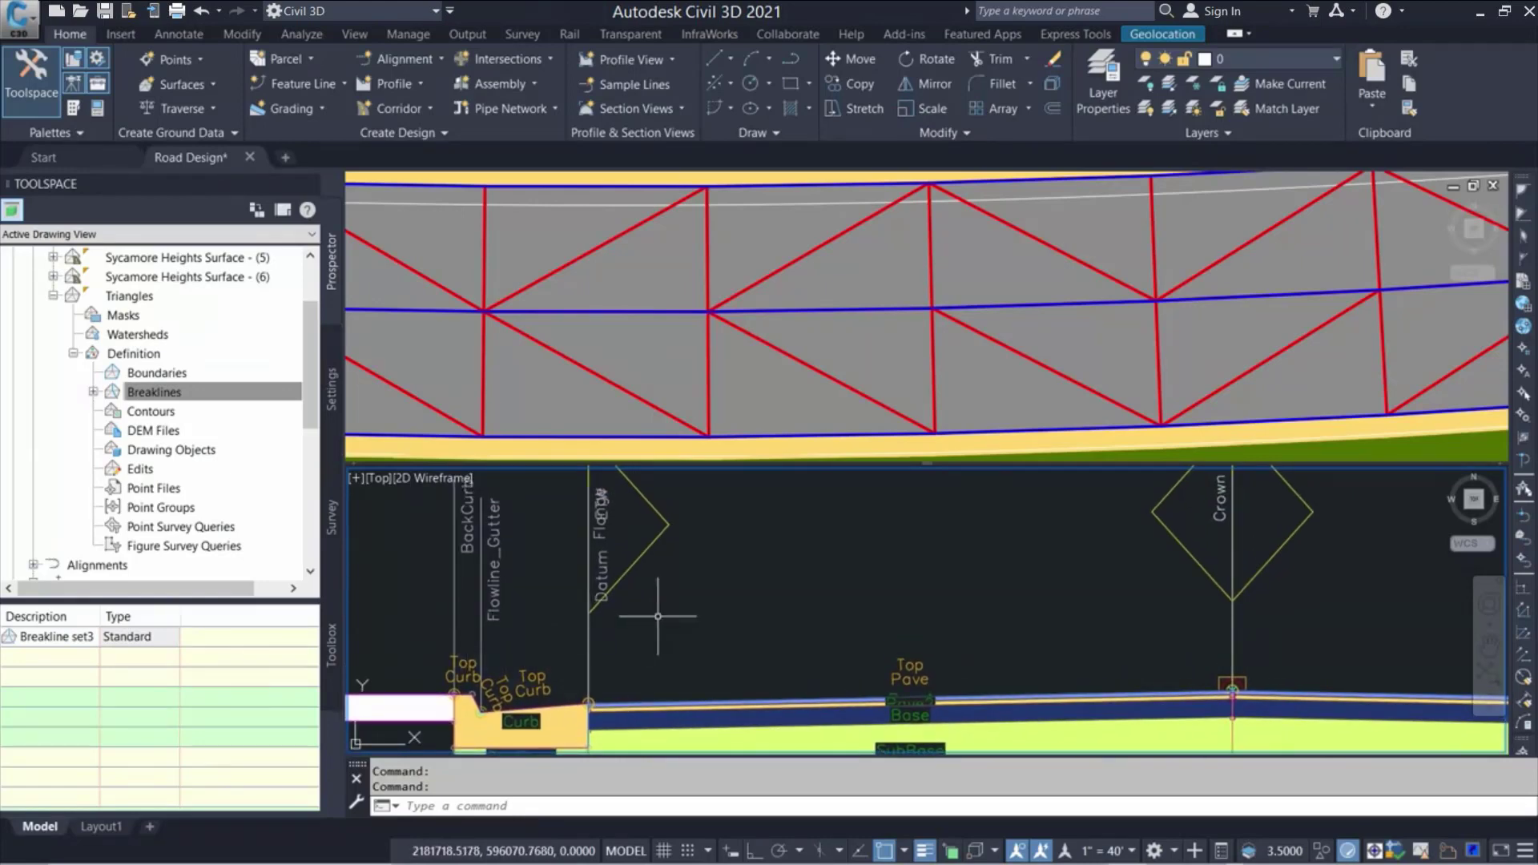
scroll(922, 629, "up", 3)
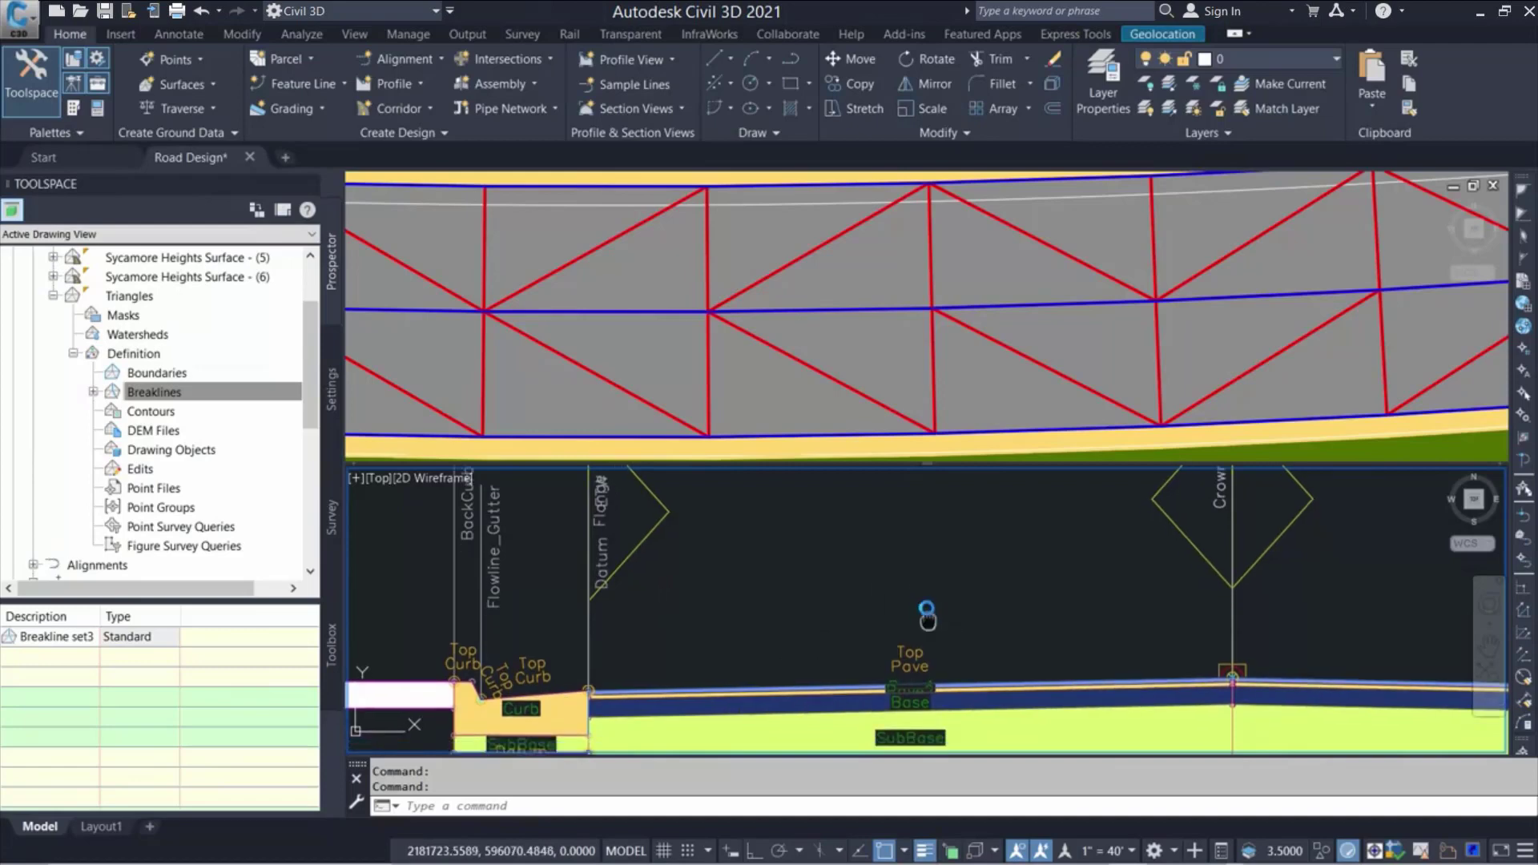
scroll(926, 629, "up", 2)
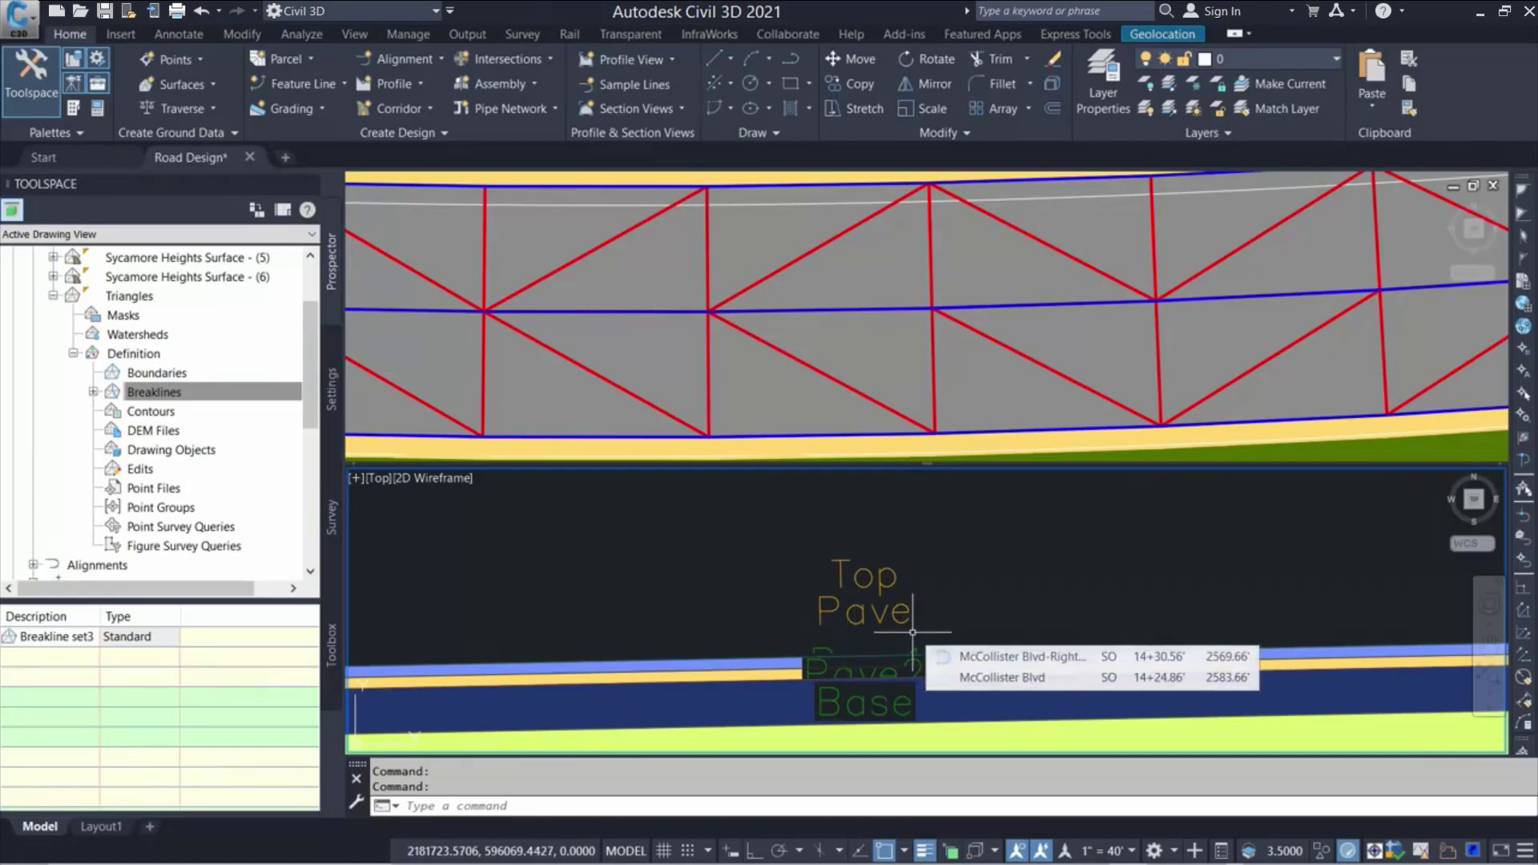
scroll(913, 632, "down", 2)
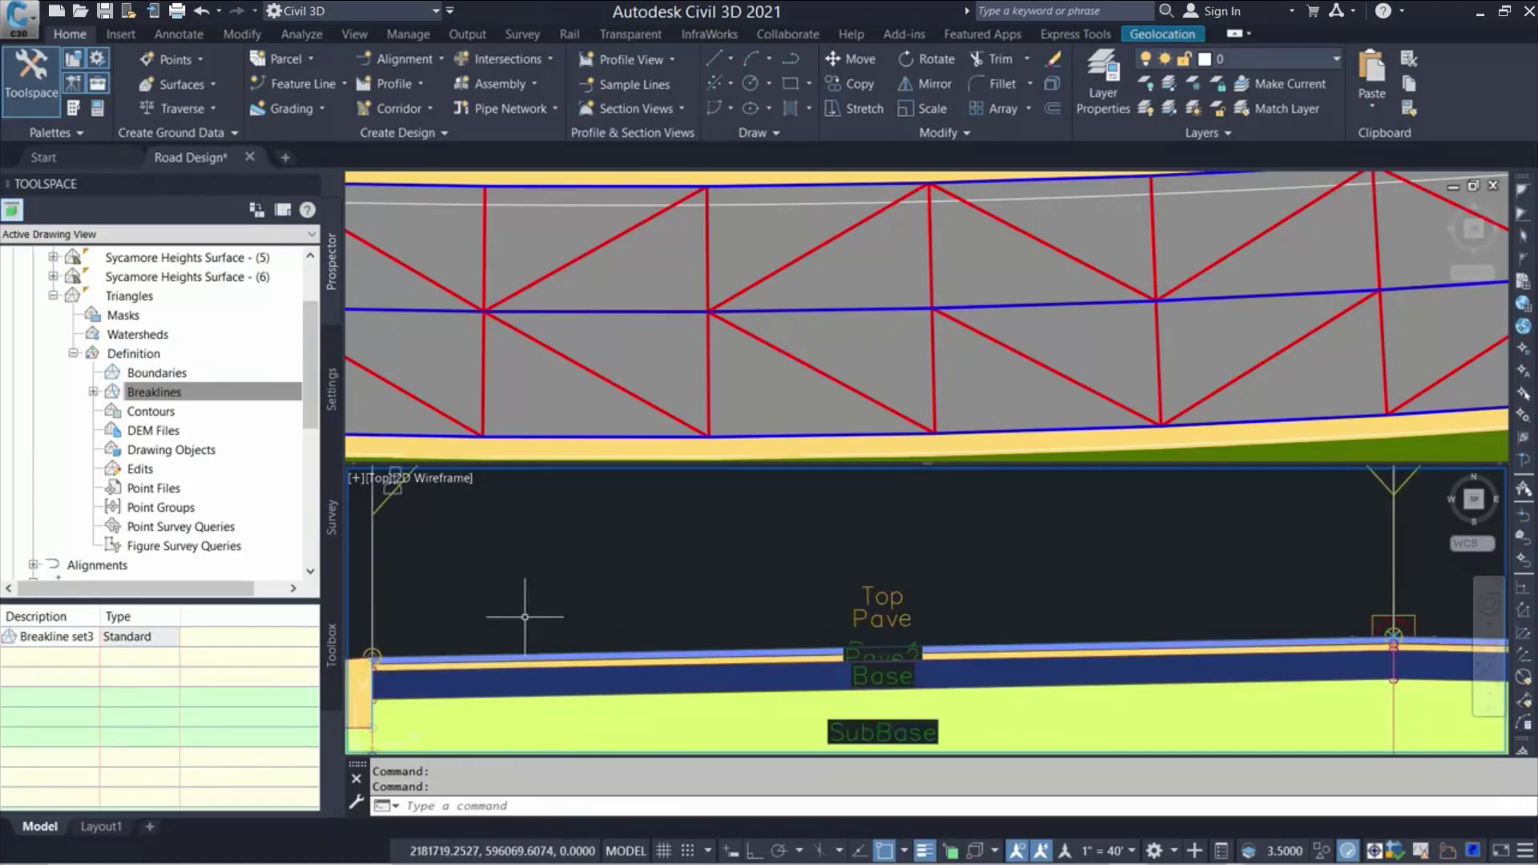
middle_click_drag(515, 622, 858, 618)
scroll(642, 629, "up", 3)
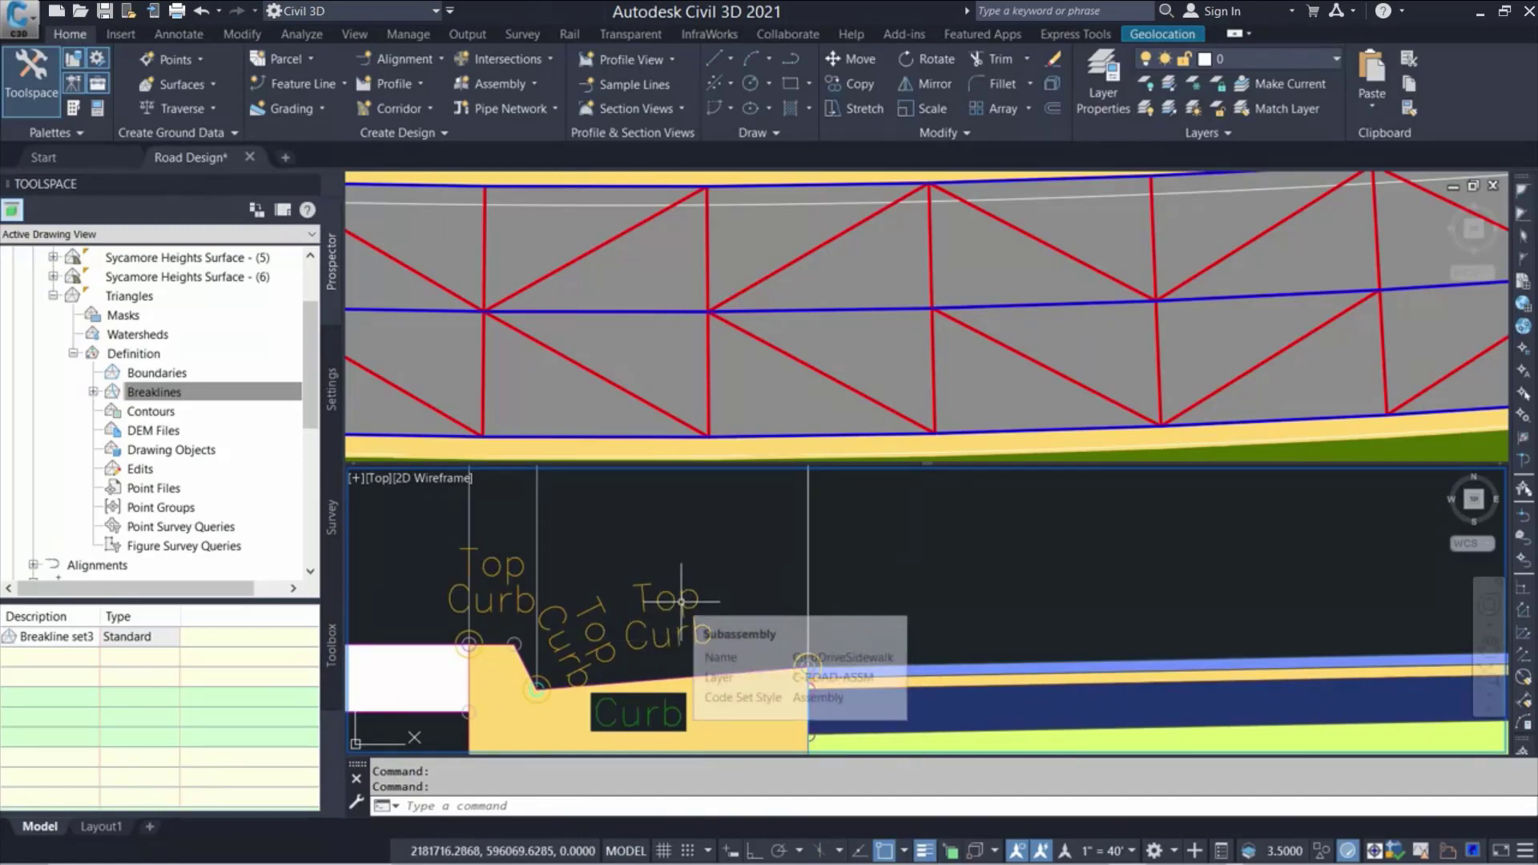
scroll(682, 601, "down", 2)
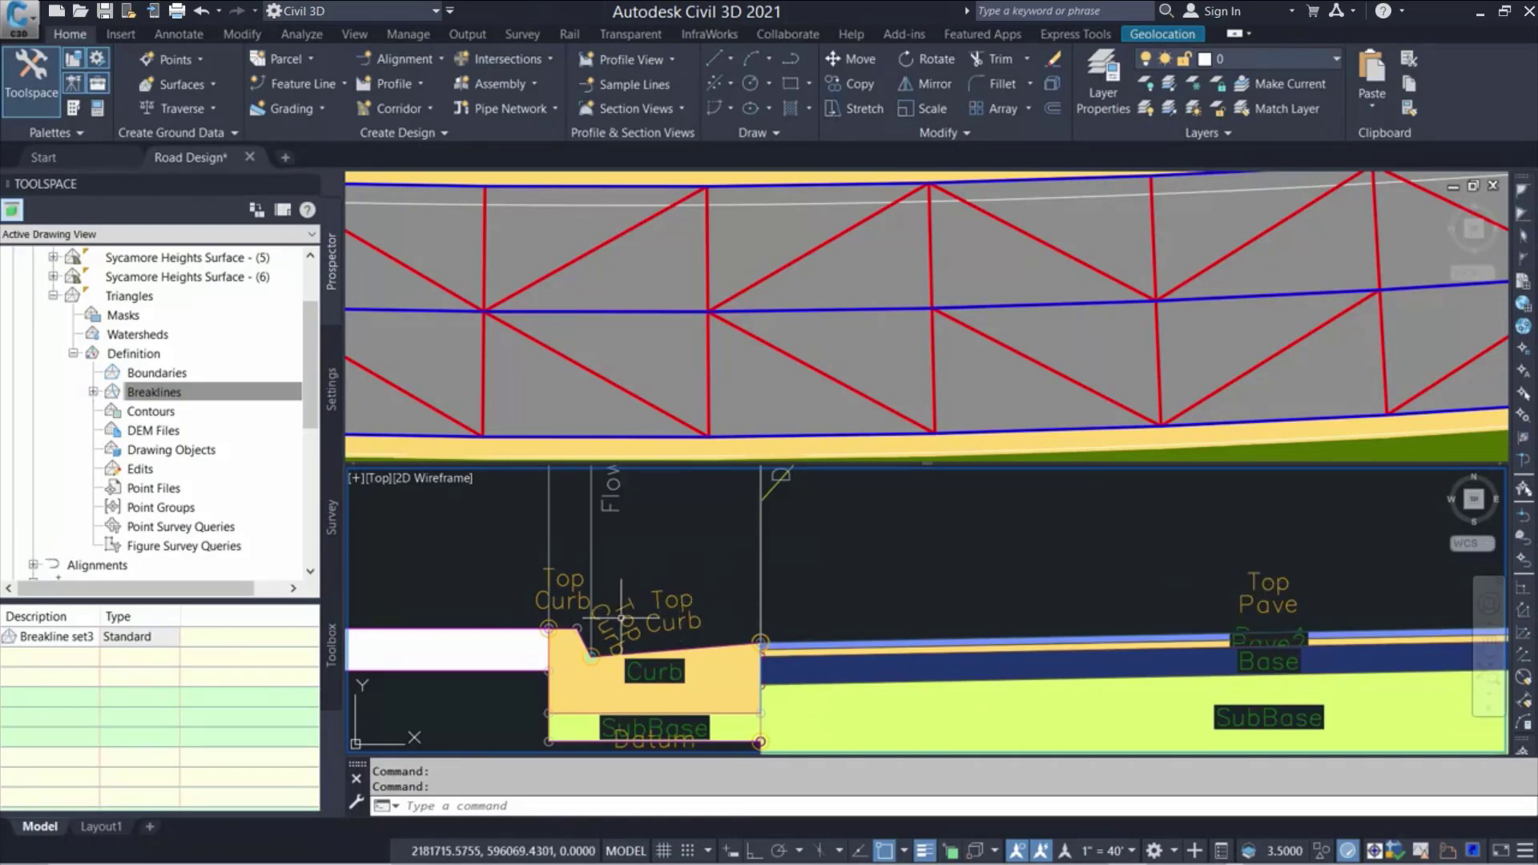
middle_click_drag(469, 603, 1037, 538)
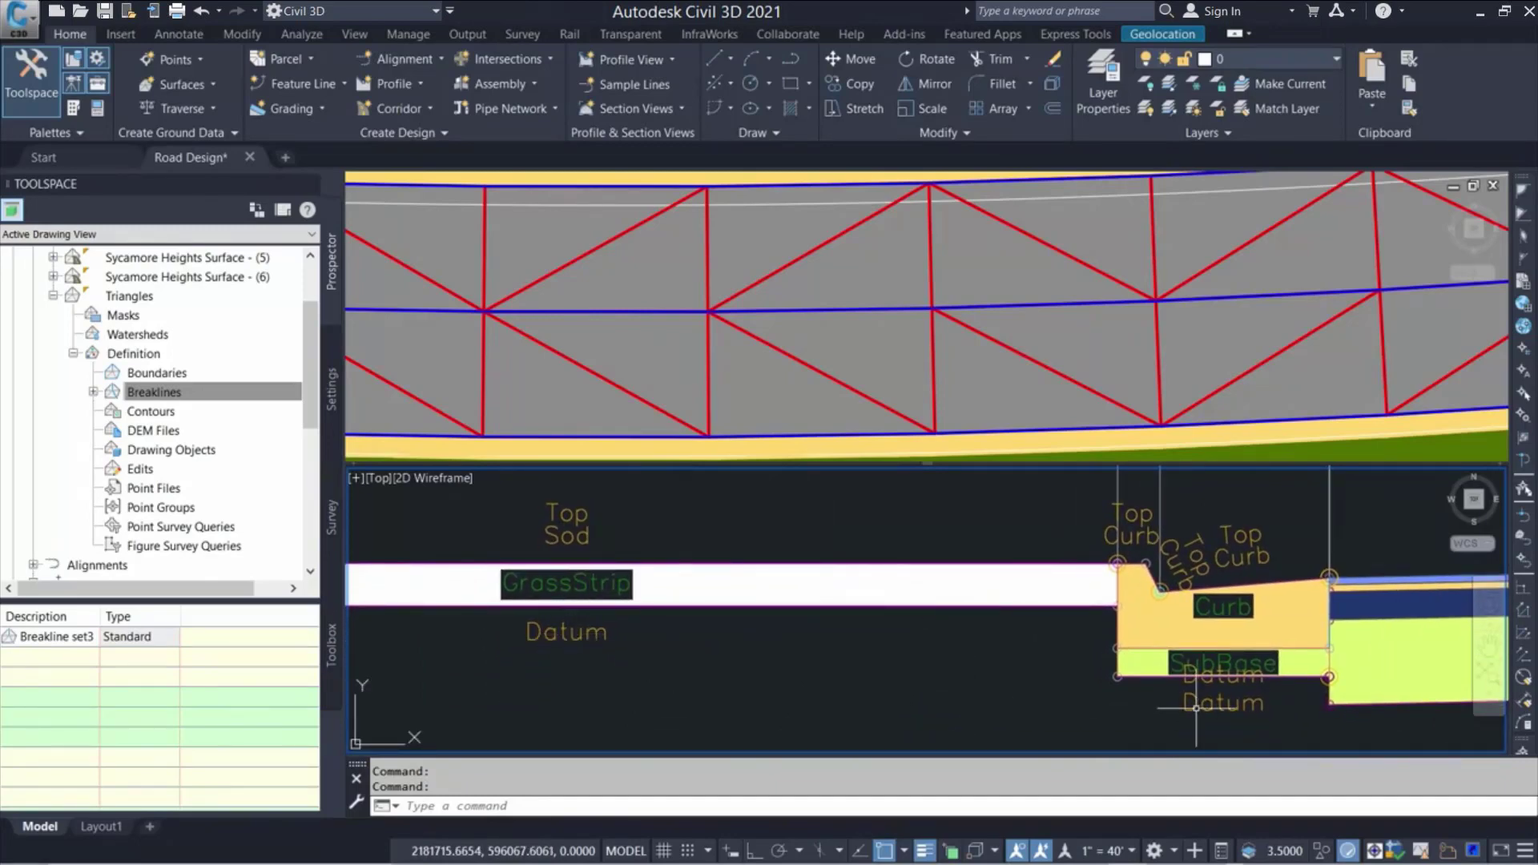
middle_click_drag(1105, 645, 405, 602)
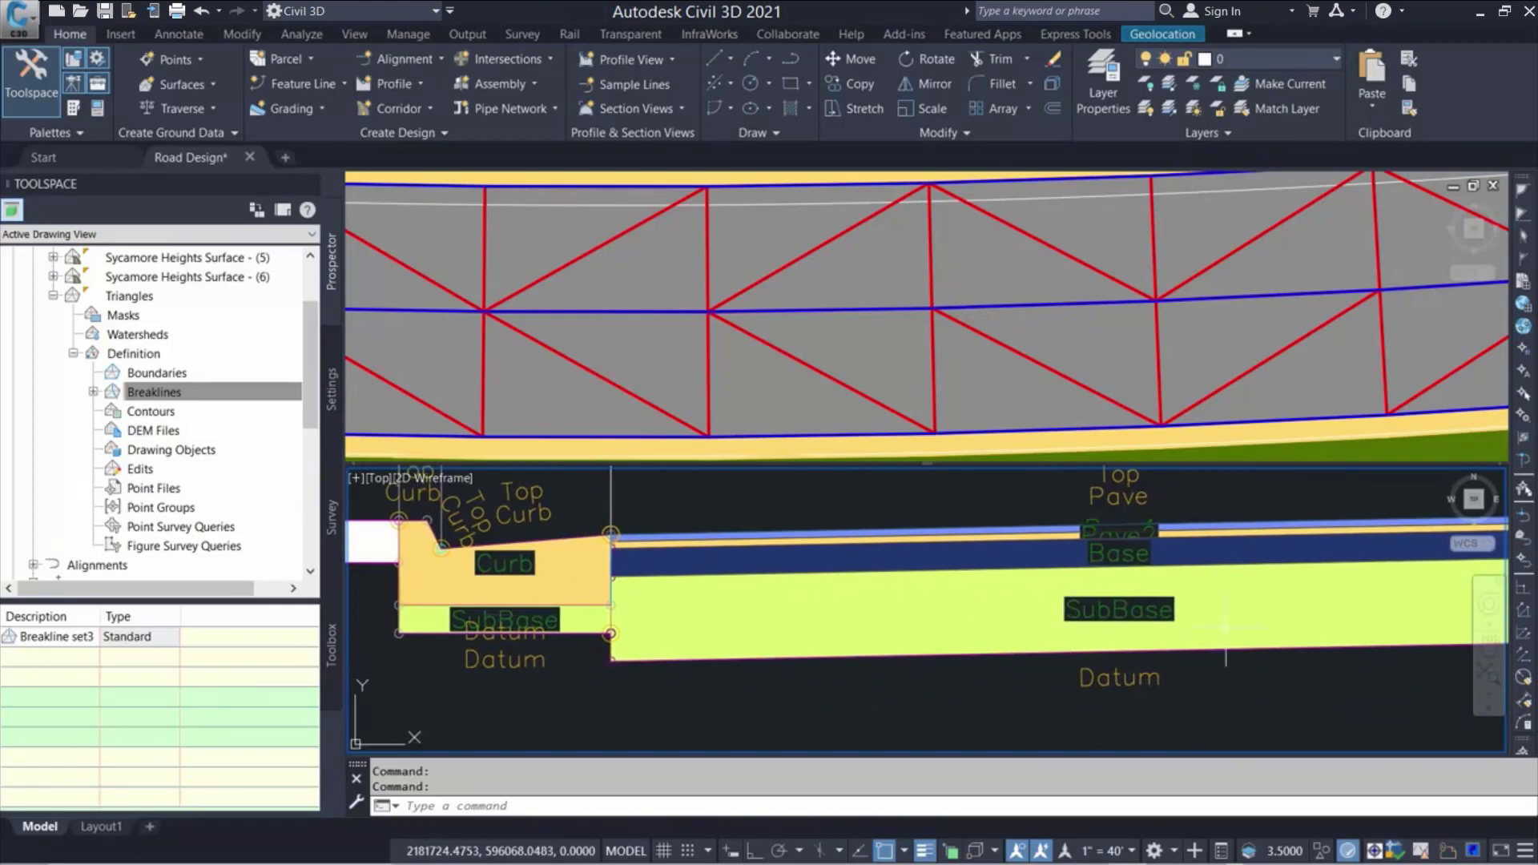
middle_click_drag(1248, 646, 581, 680)
scroll(679, 646, "down", 2)
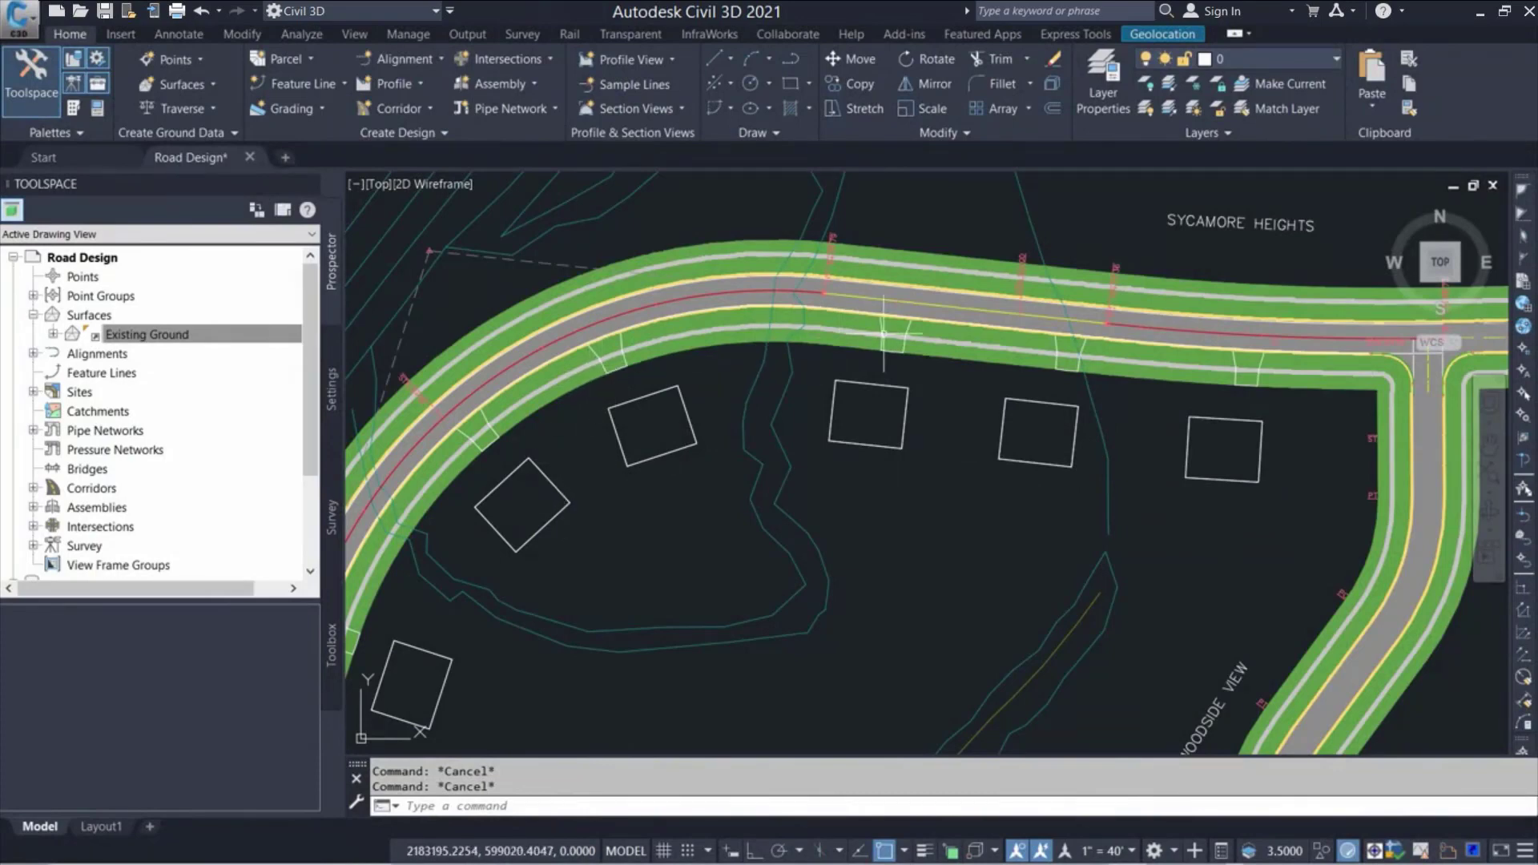
Select the driveway target polyline crossing the grass strip and sidewalk to inspect its outline
scroll(884, 334, "up", 6)
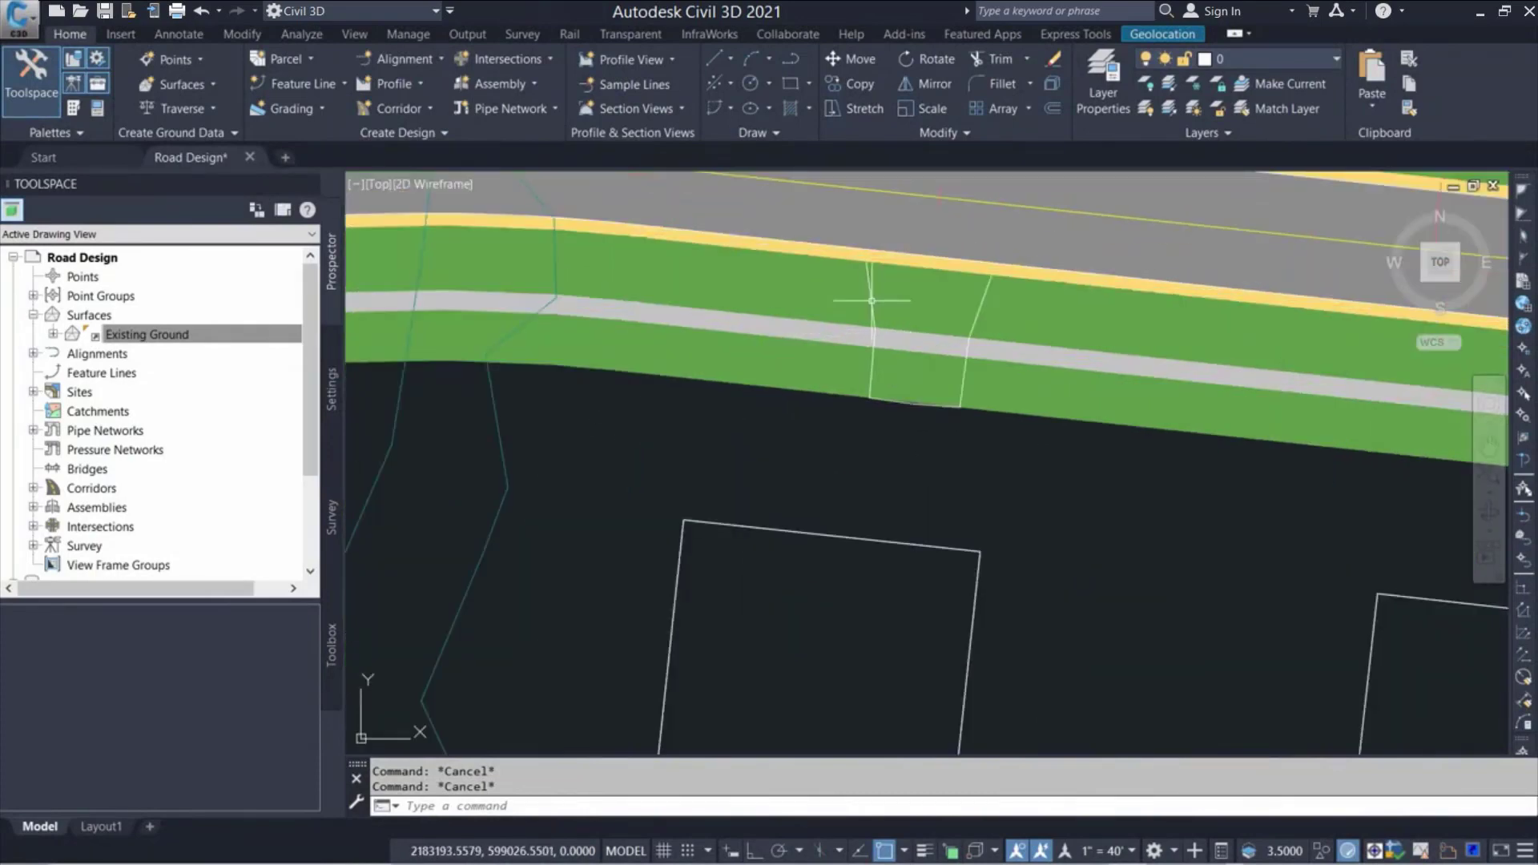
left_click(872, 301)
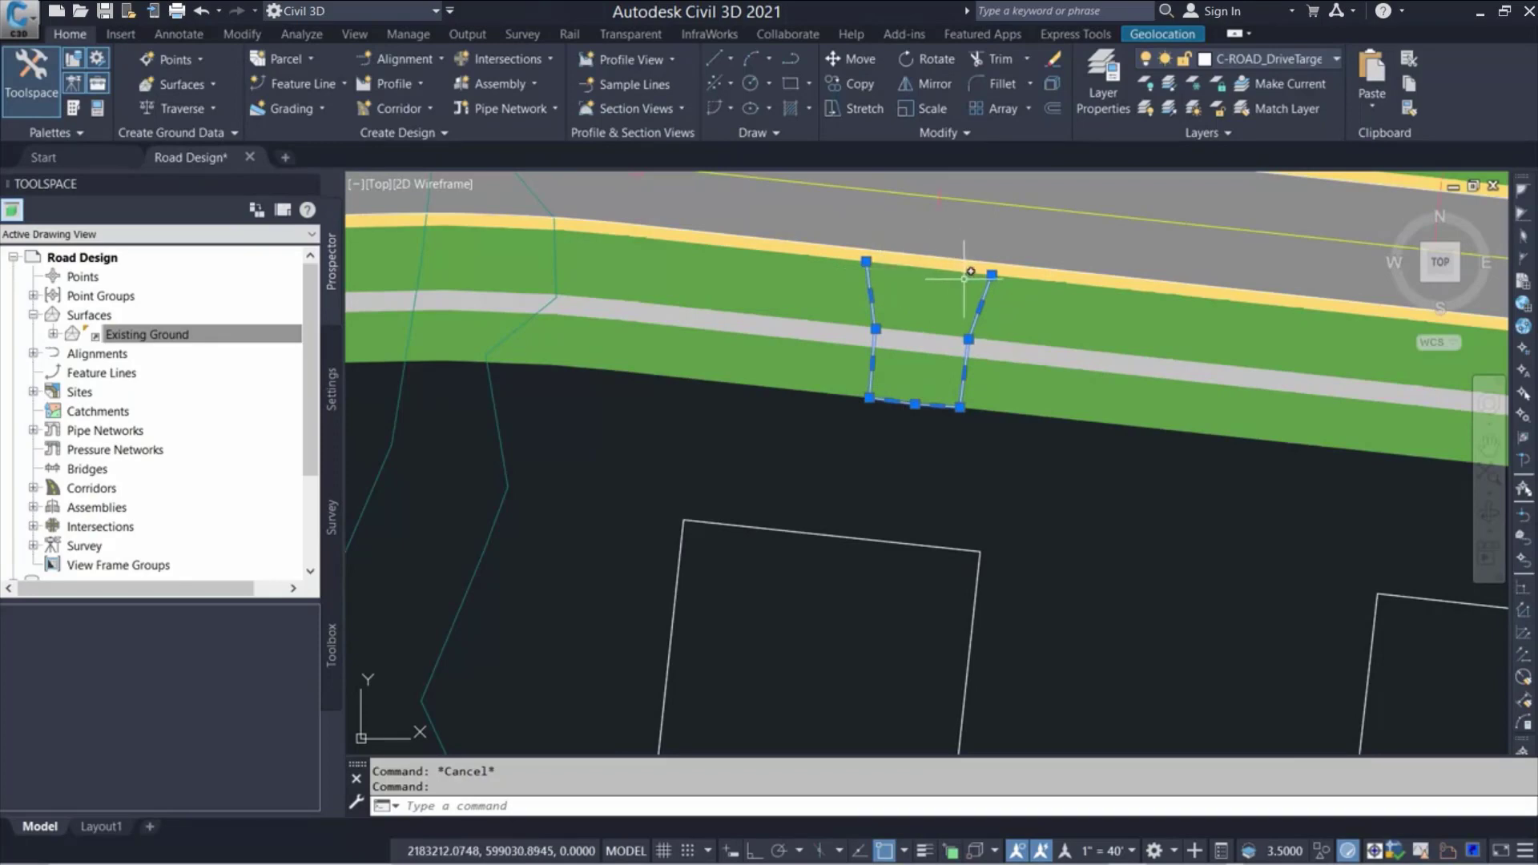
key("Escape")
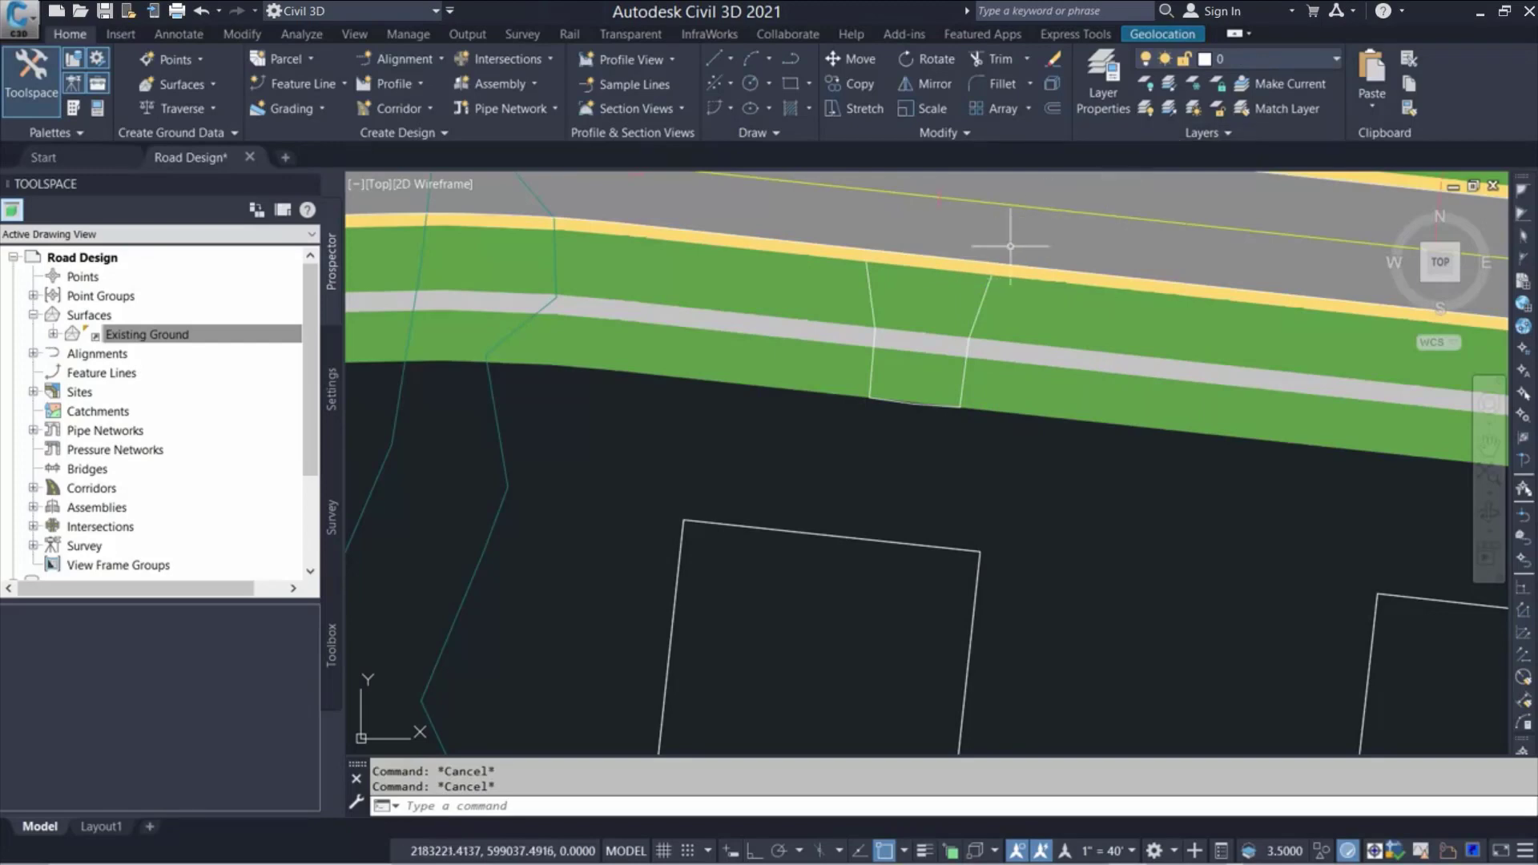
left_click(981, 304)
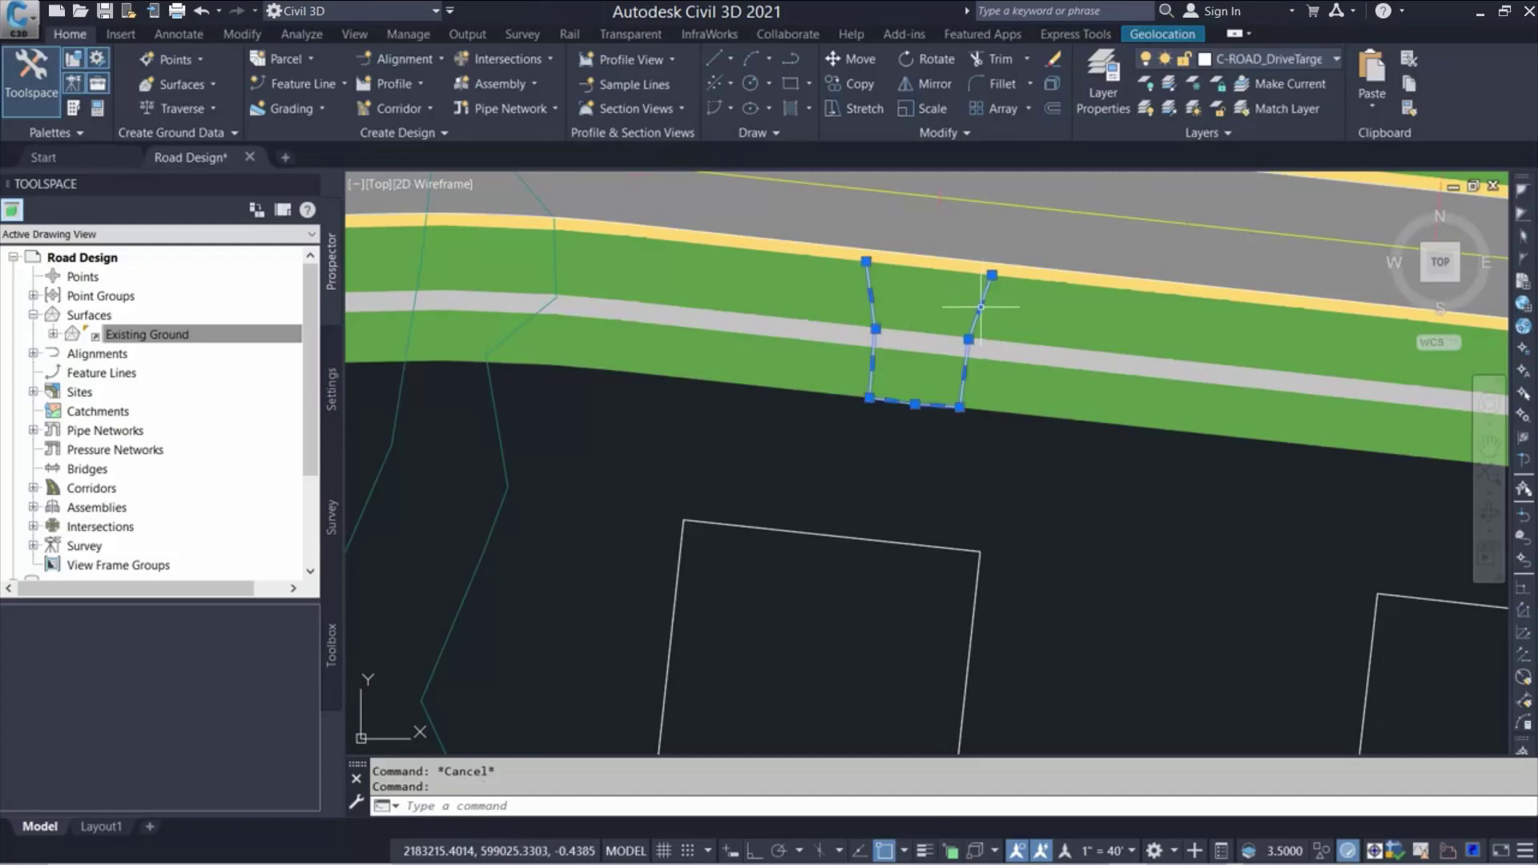
Check the driveway target polyline's layer and look over the other driveway targets along the corridor
left_click(1335, 60)
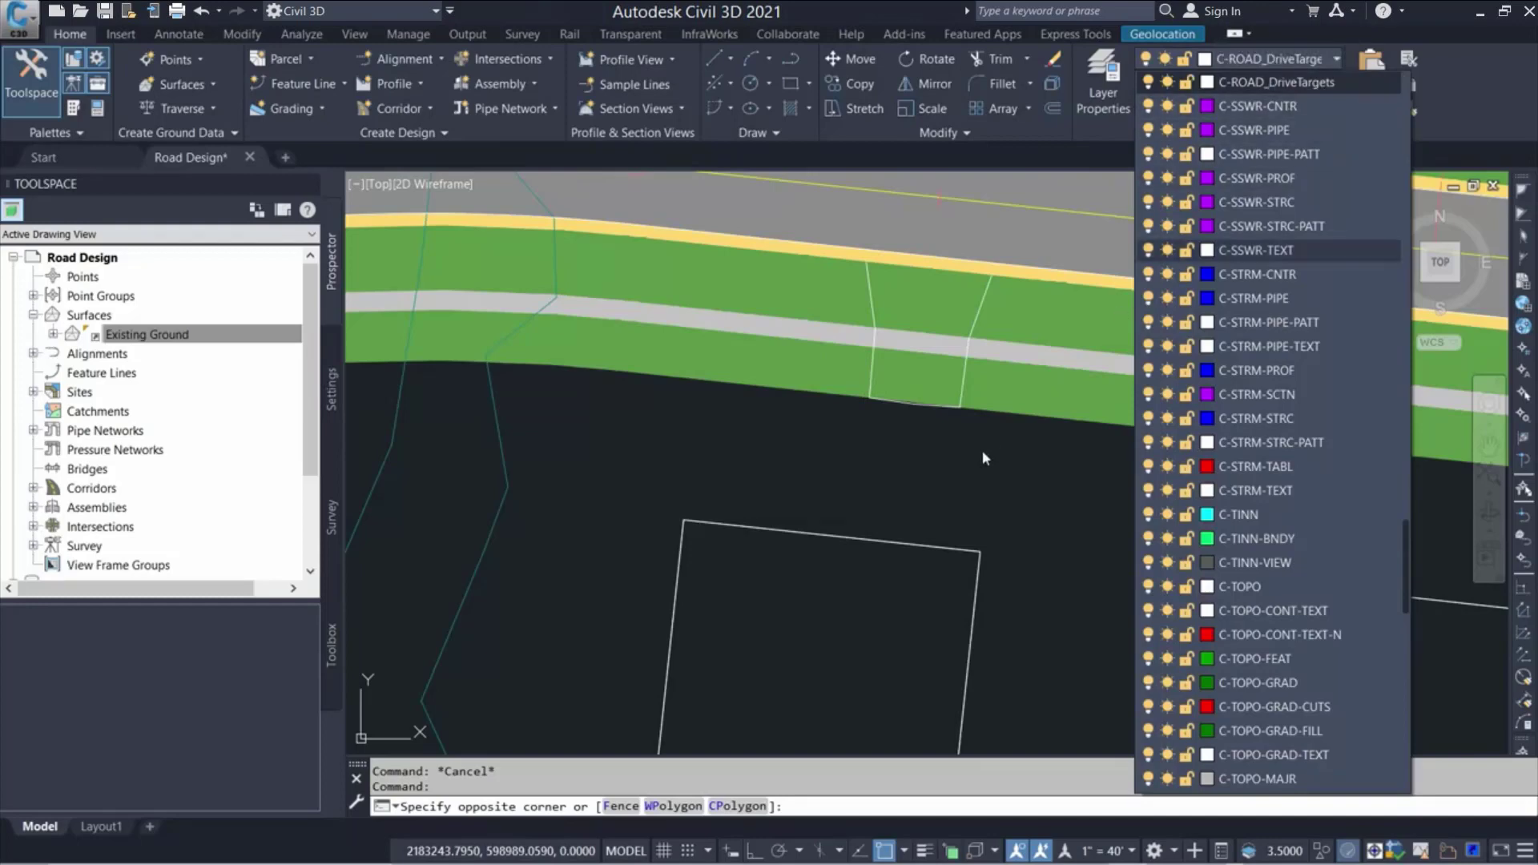
key("Escape")
scroll(978, 457, "down", 3)
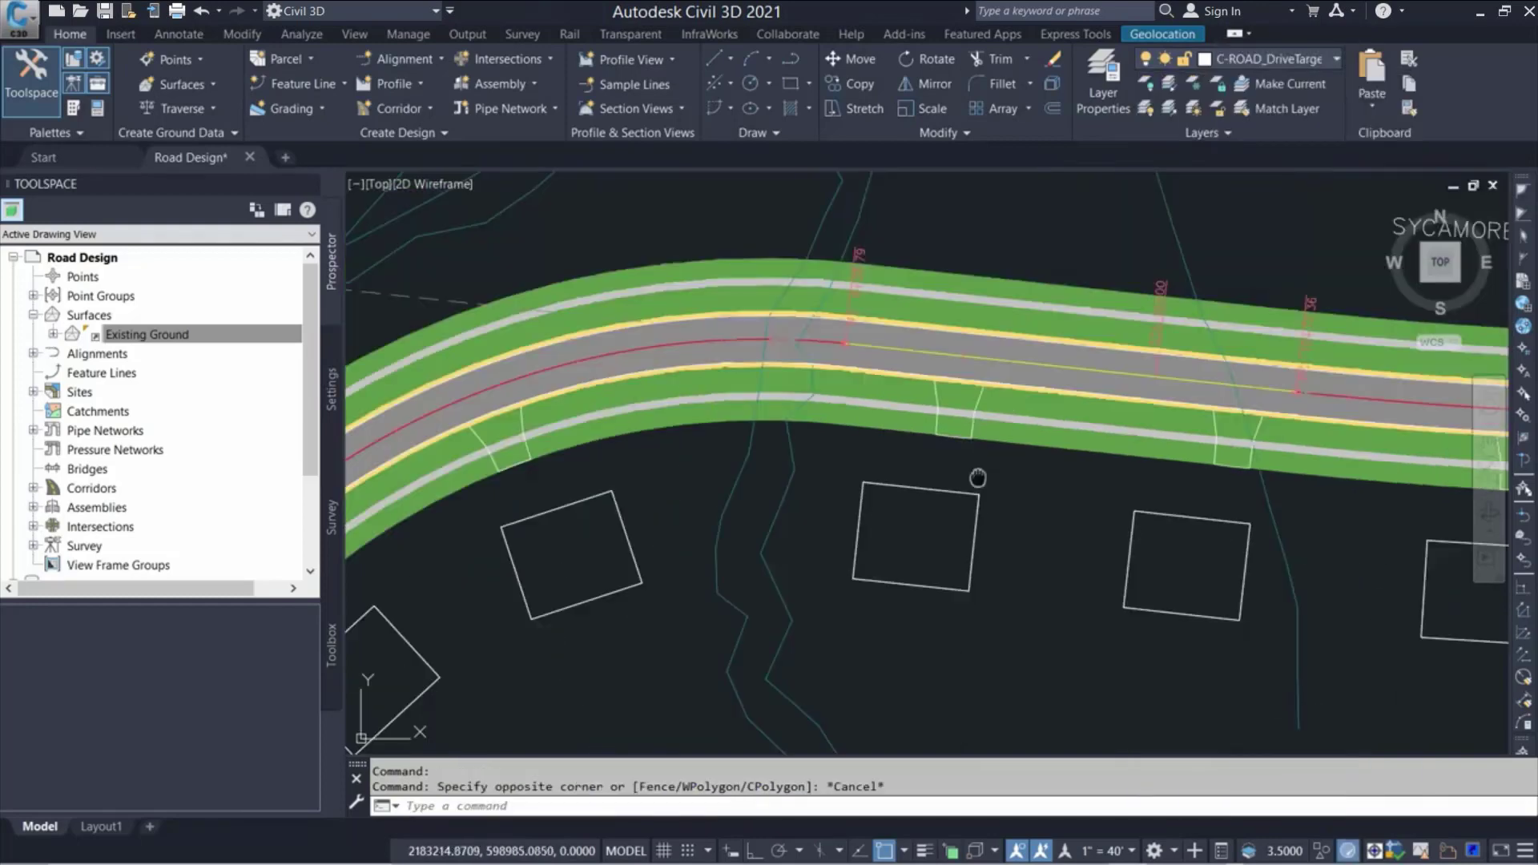
middle_click_drag(978, 477, 1011, 474)
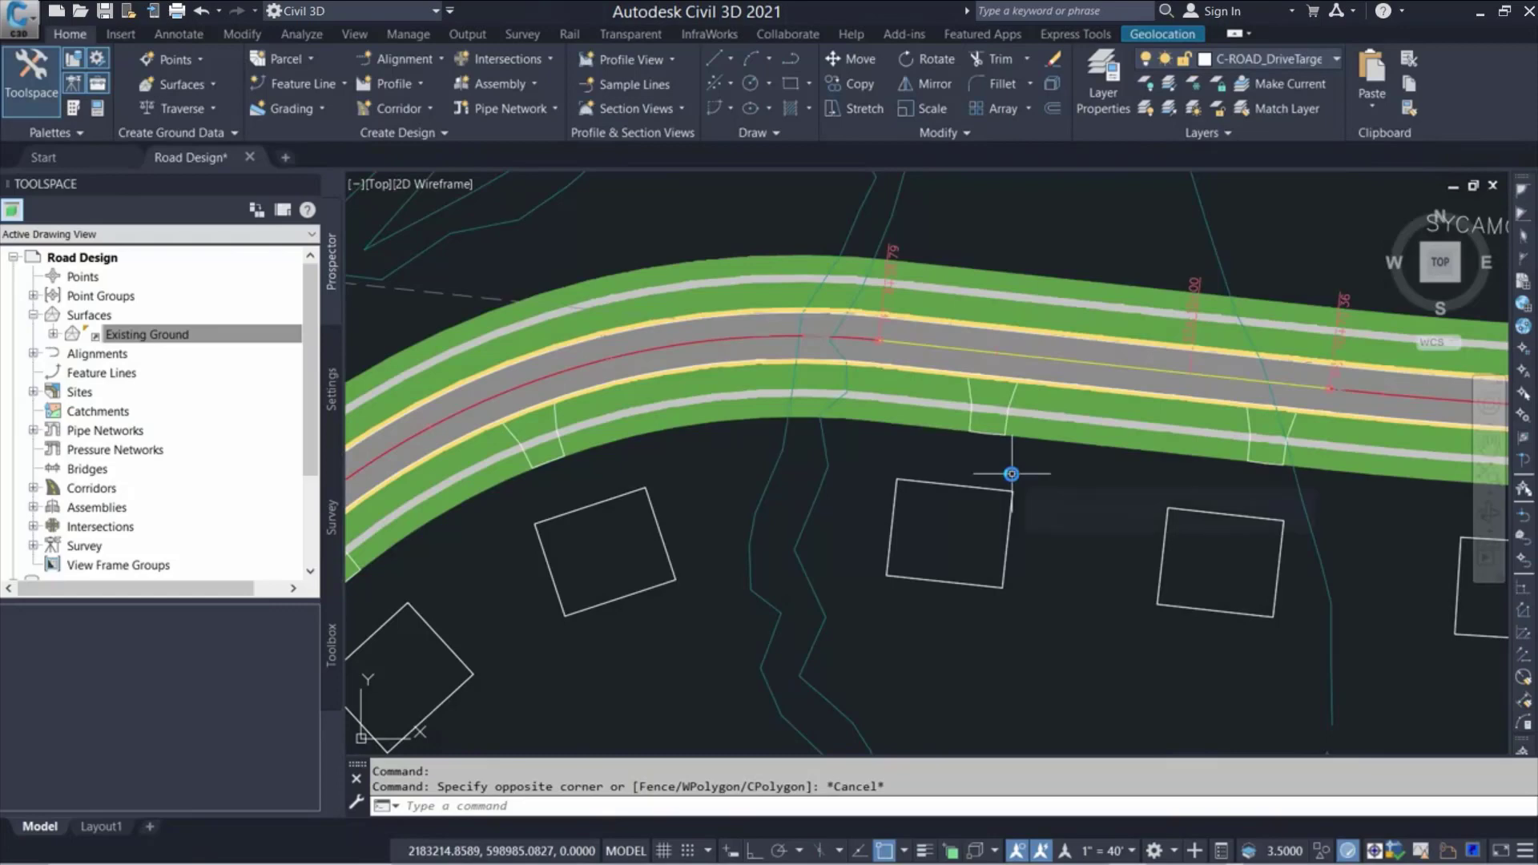
left_click(1005, 434)
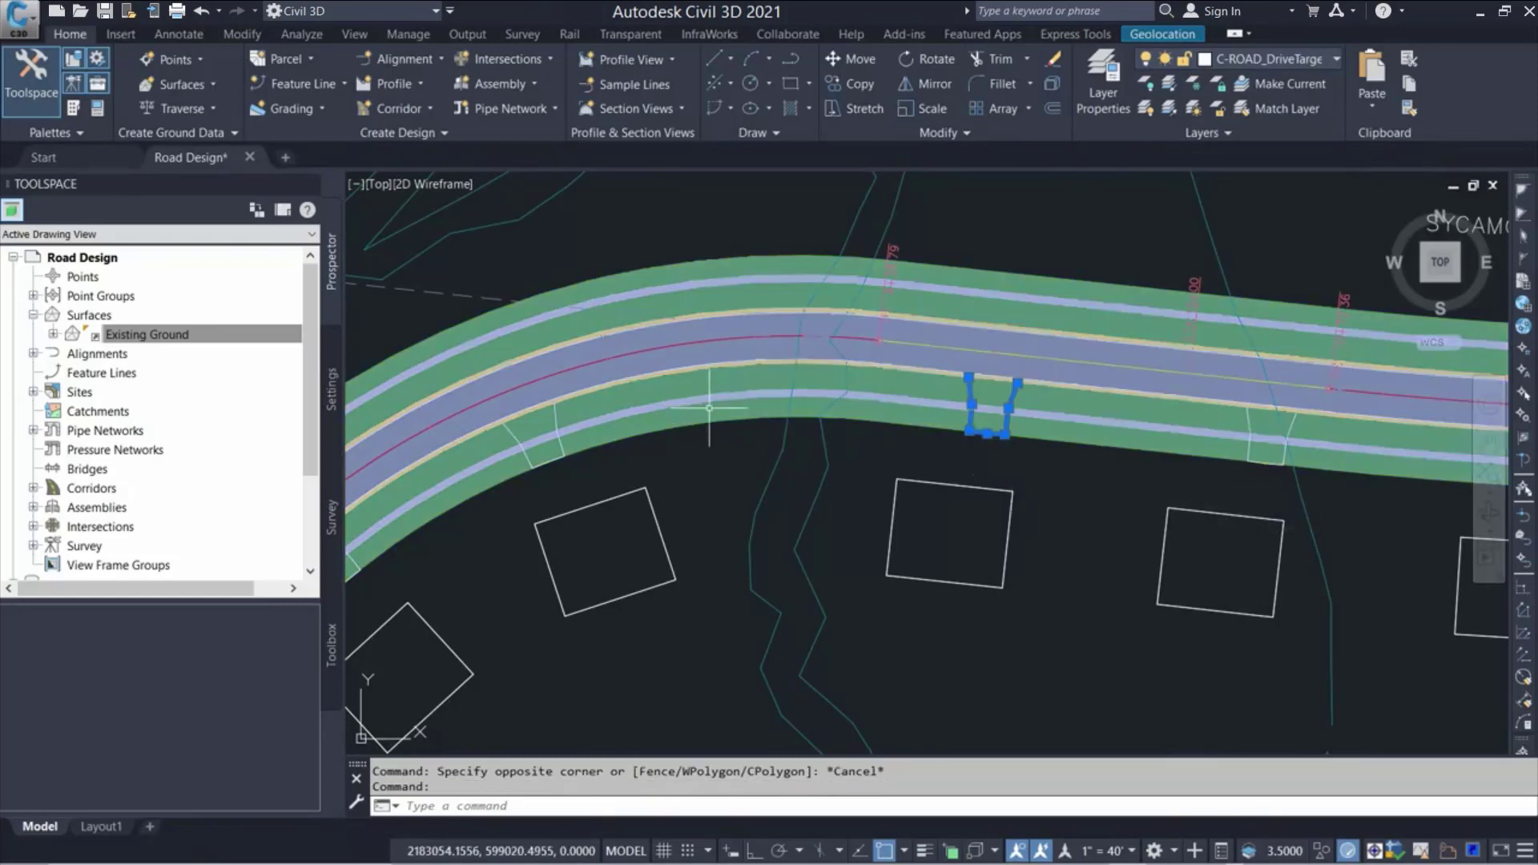
key("Escape")
key("Escape")
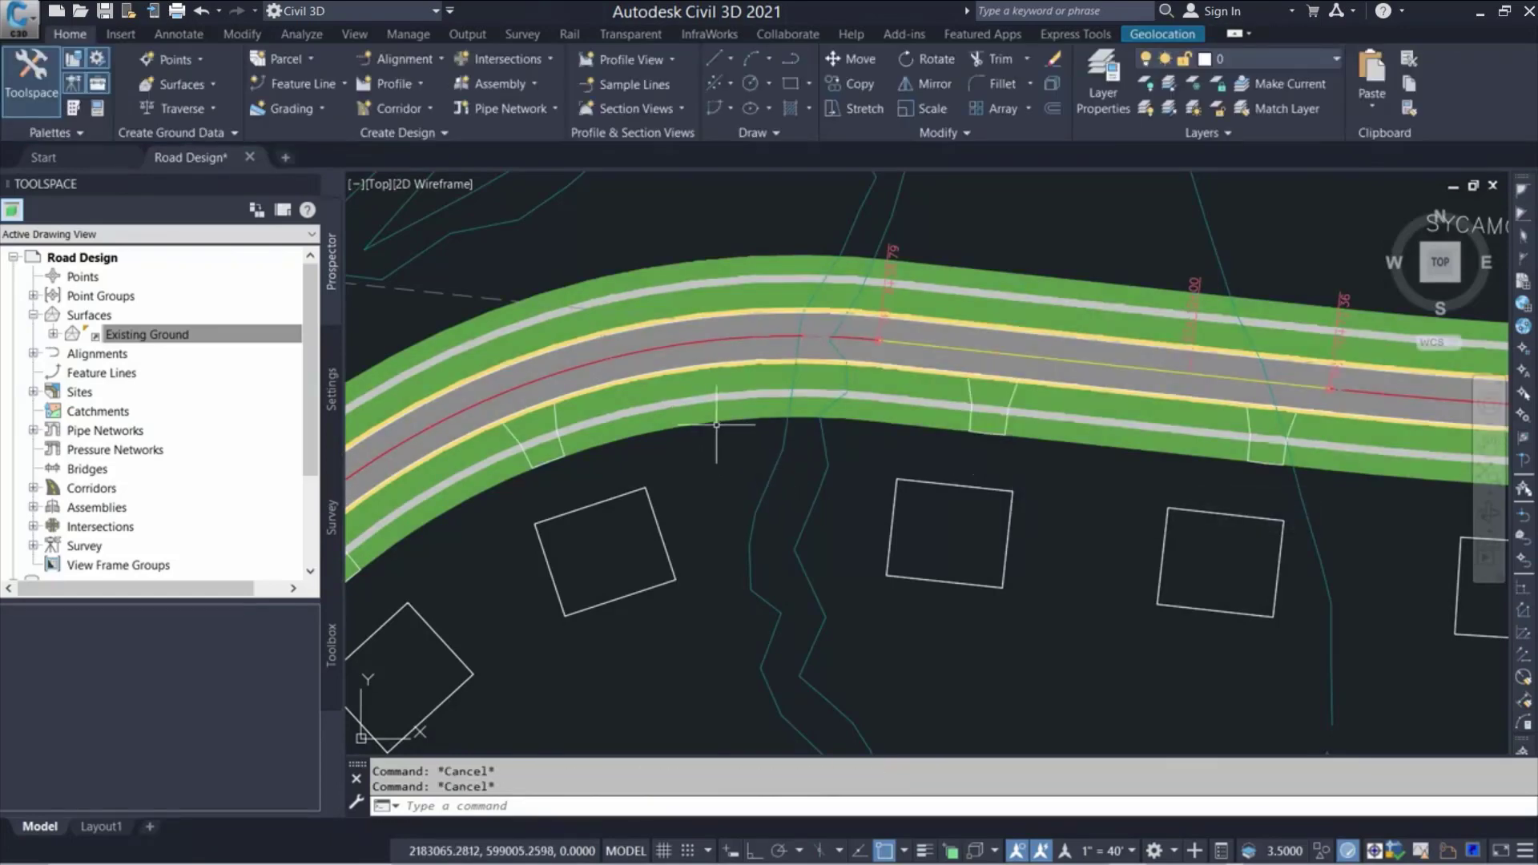
Open the target mapping for the Sycamore Heights corridor's Subdivision region along the driveways
left_click(716, 424)
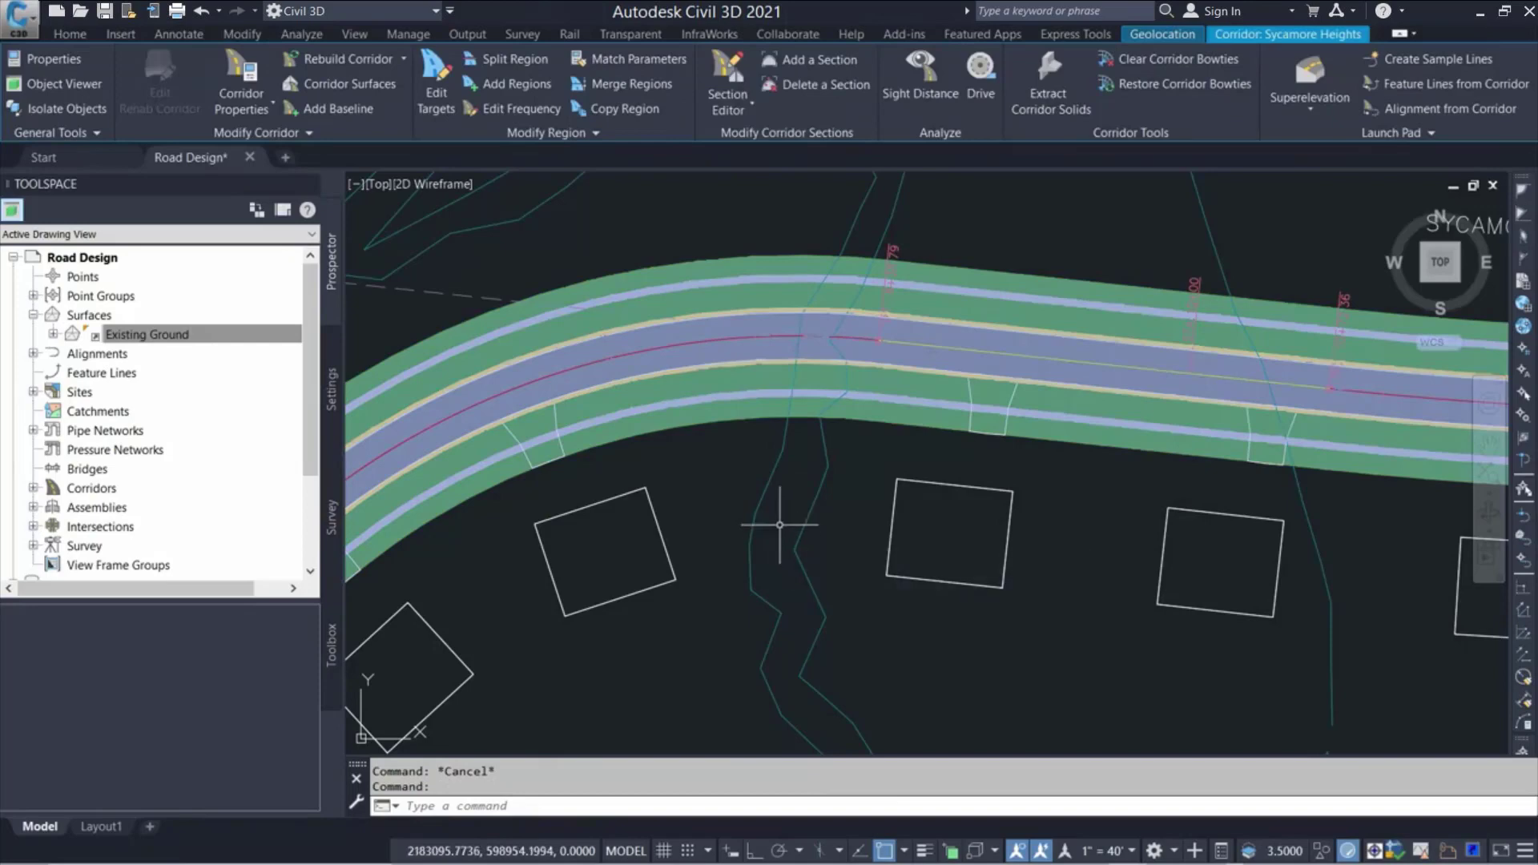
left_click(435, 88)
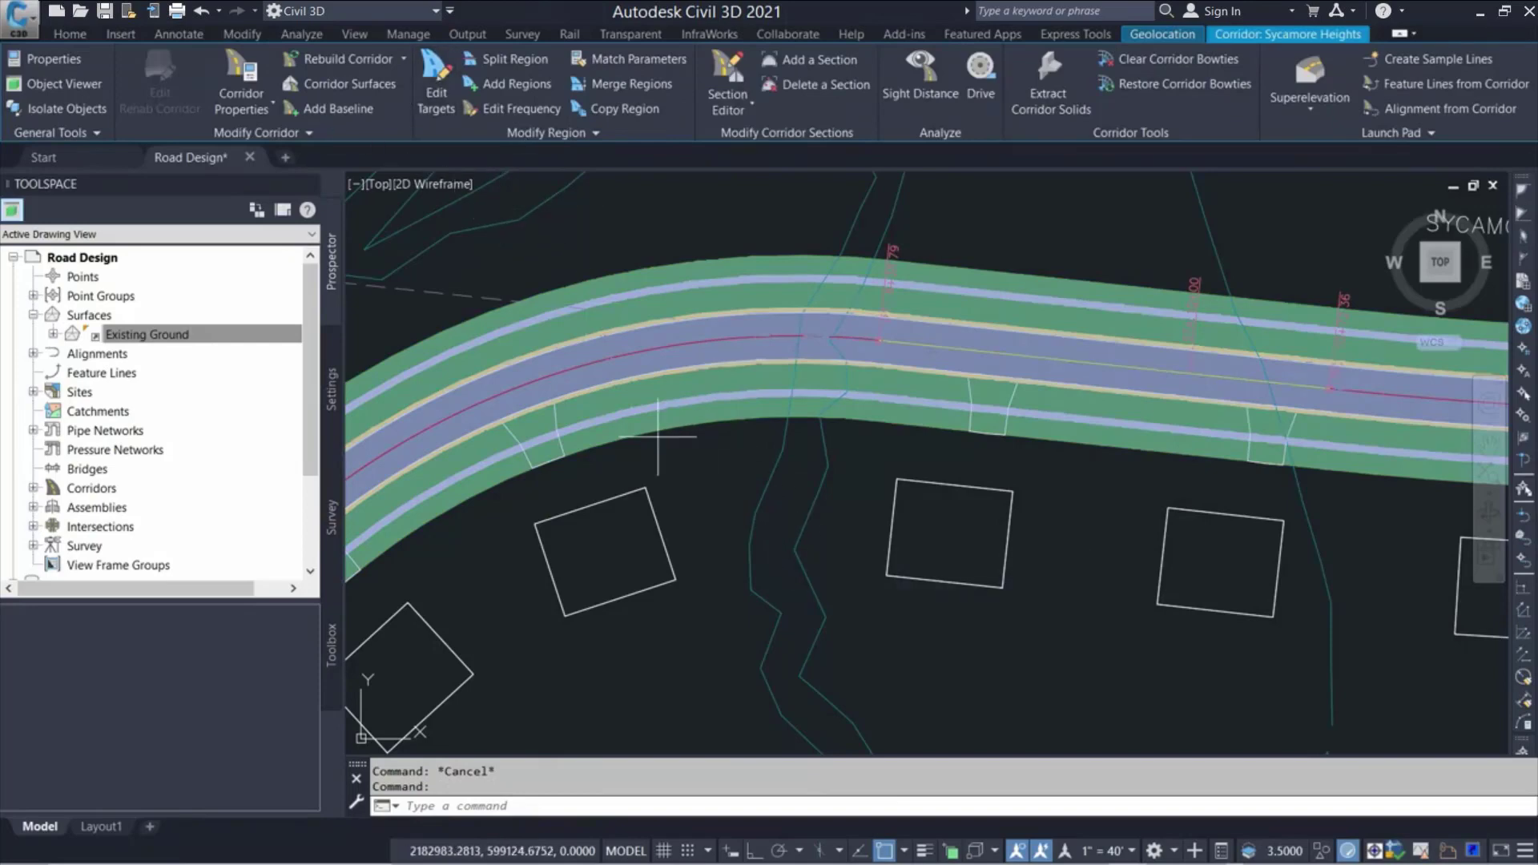
left_click(747, 395)
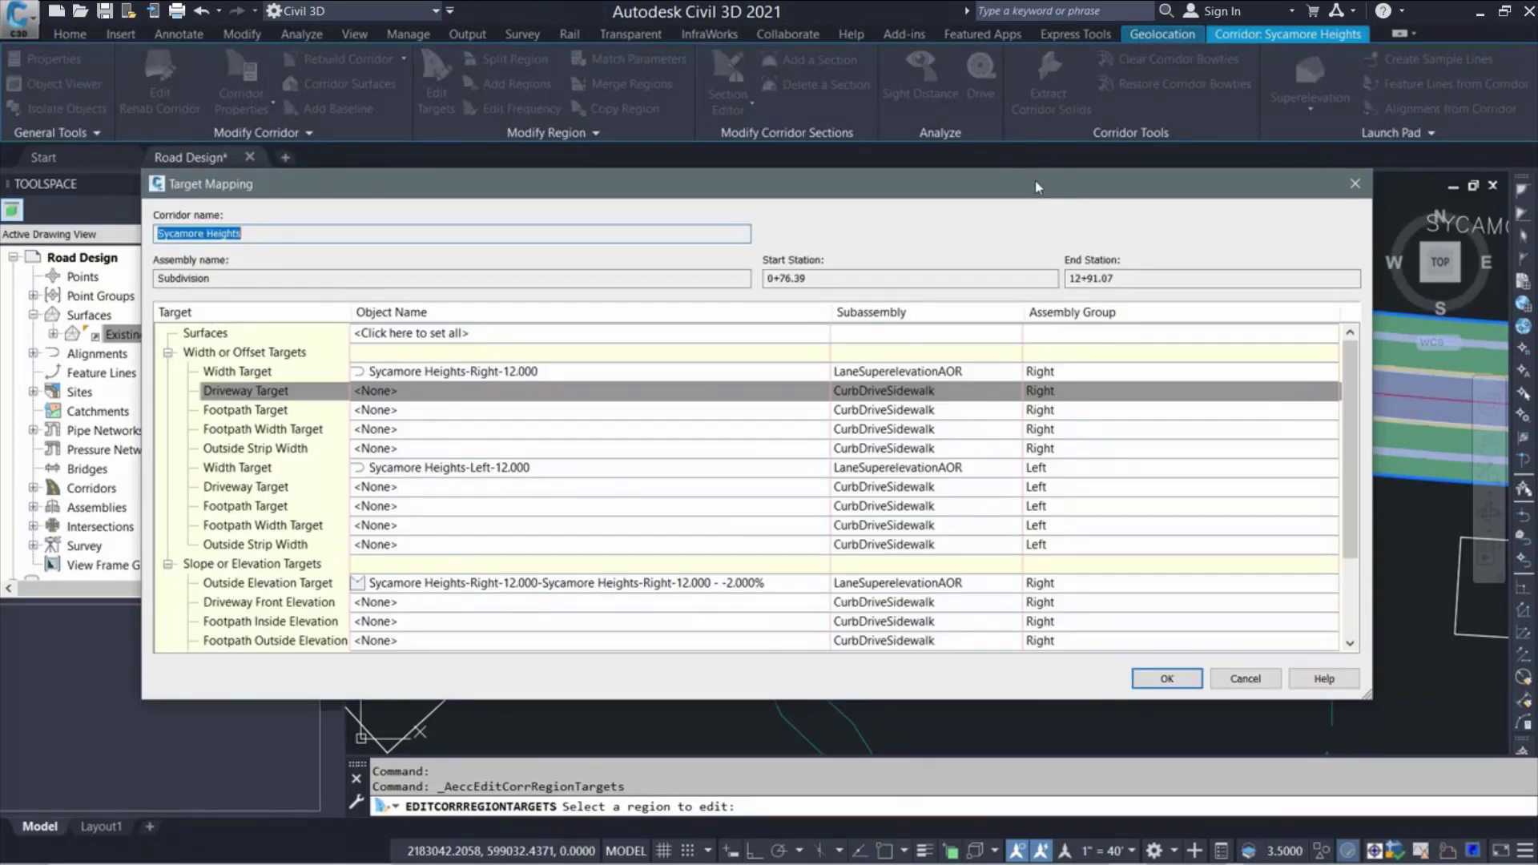
left_click_drag(1035, 181, 725, 179)
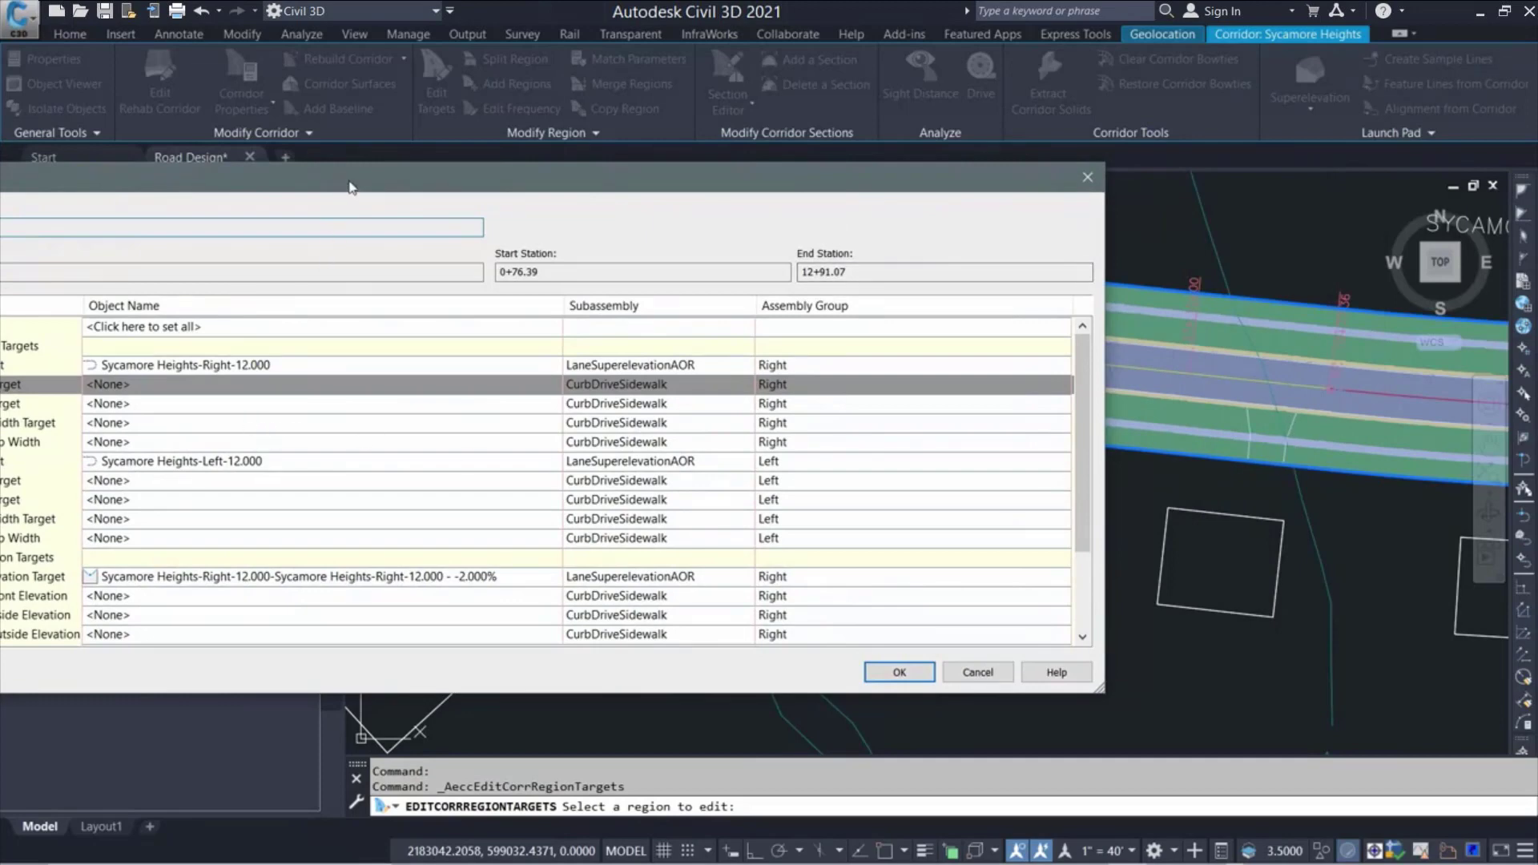
left_click_drag(349, 187, 633, 157)
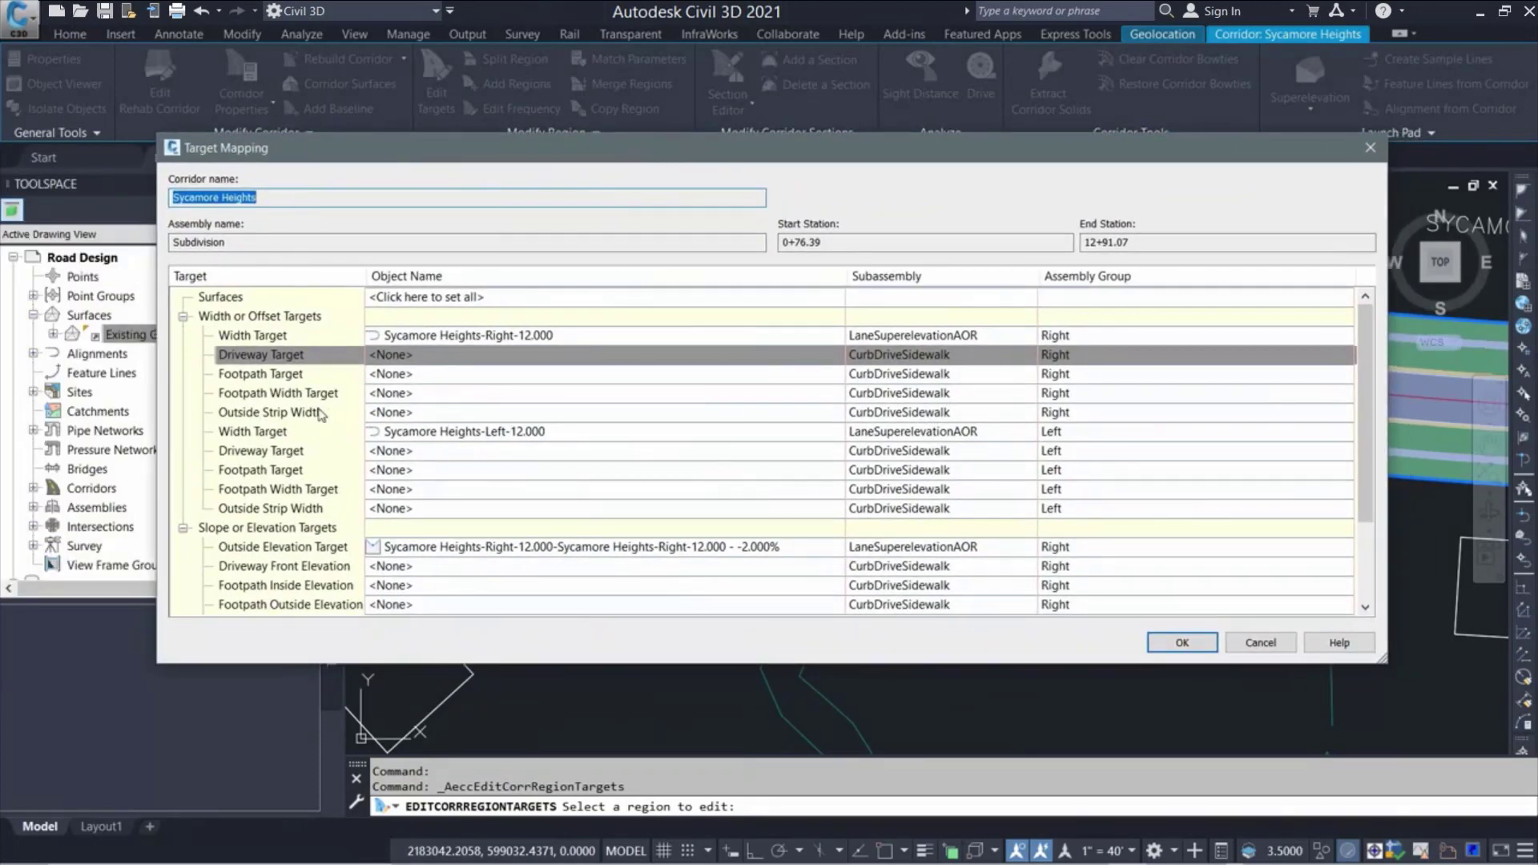
Set the right-side CurbDriveSidewalk Driveway Target to the polylines on layer C-ROAD_DriveTargets and apply the target mapping
left_click(396, 355)
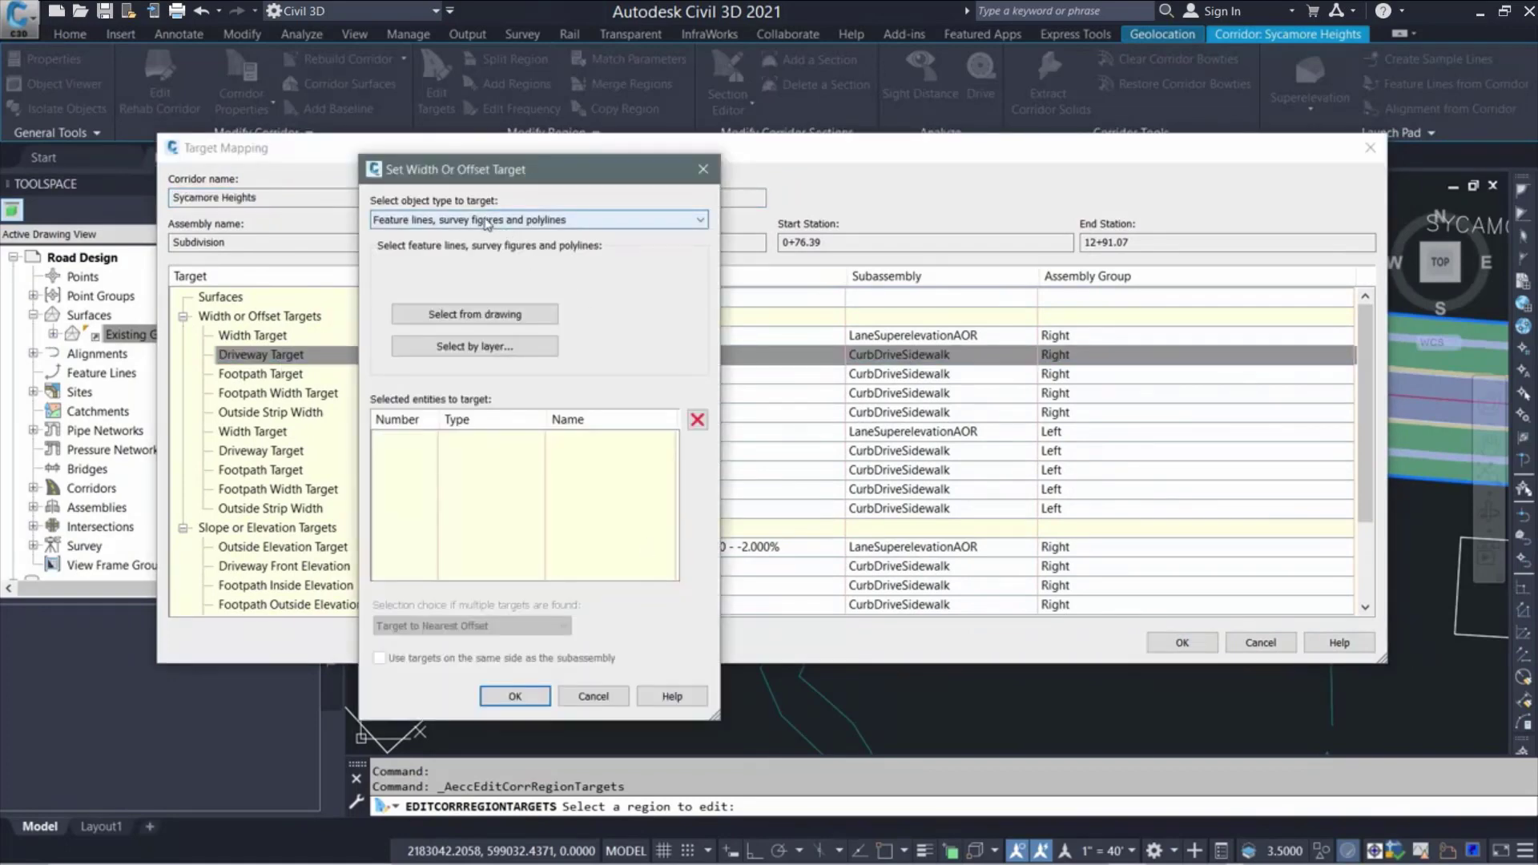
left_click(487, 220)
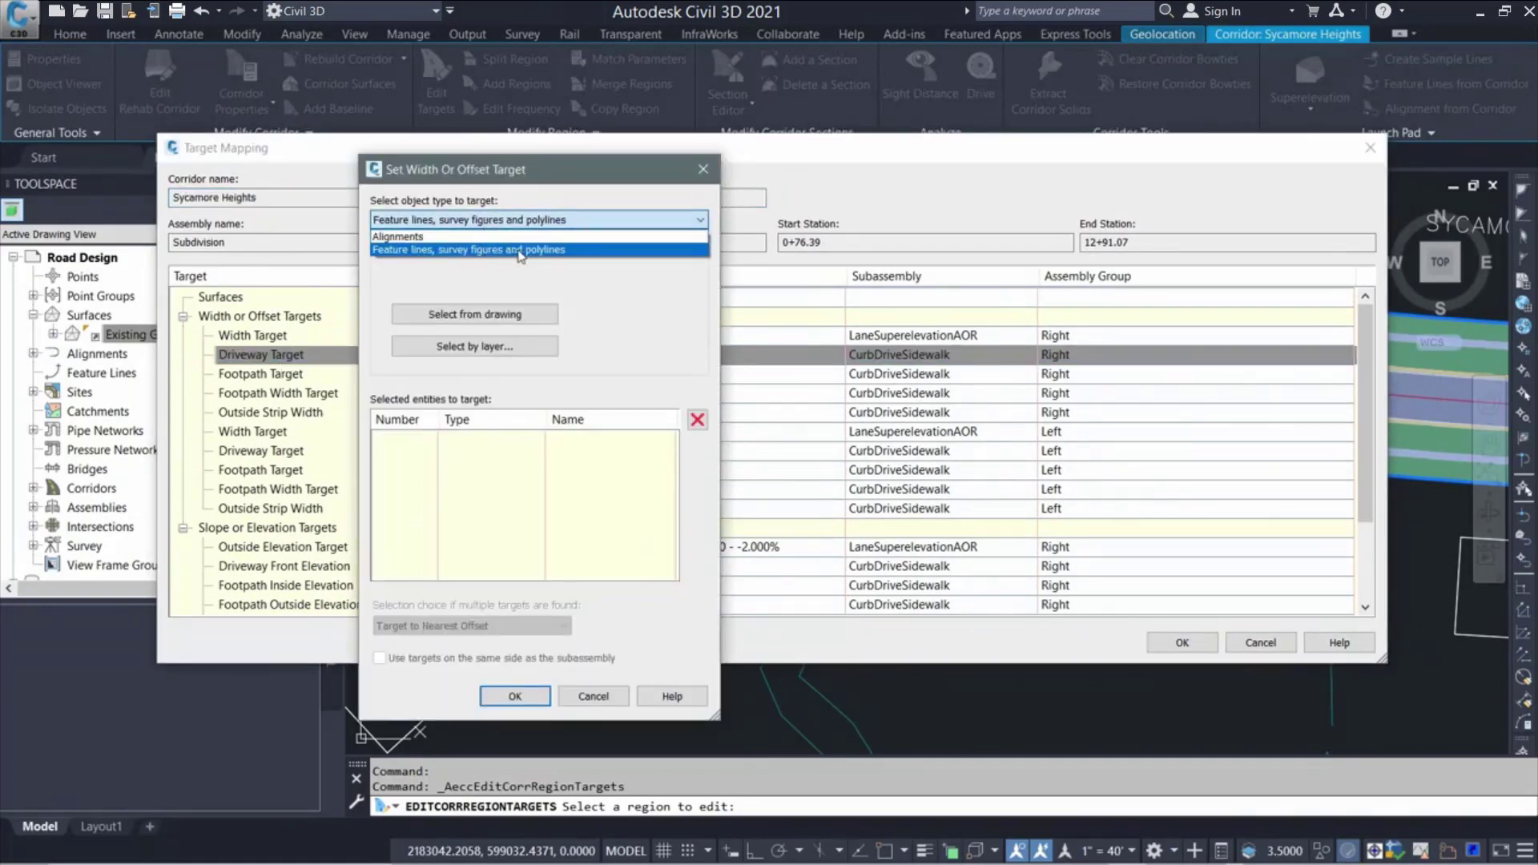
left_click(539, 250)
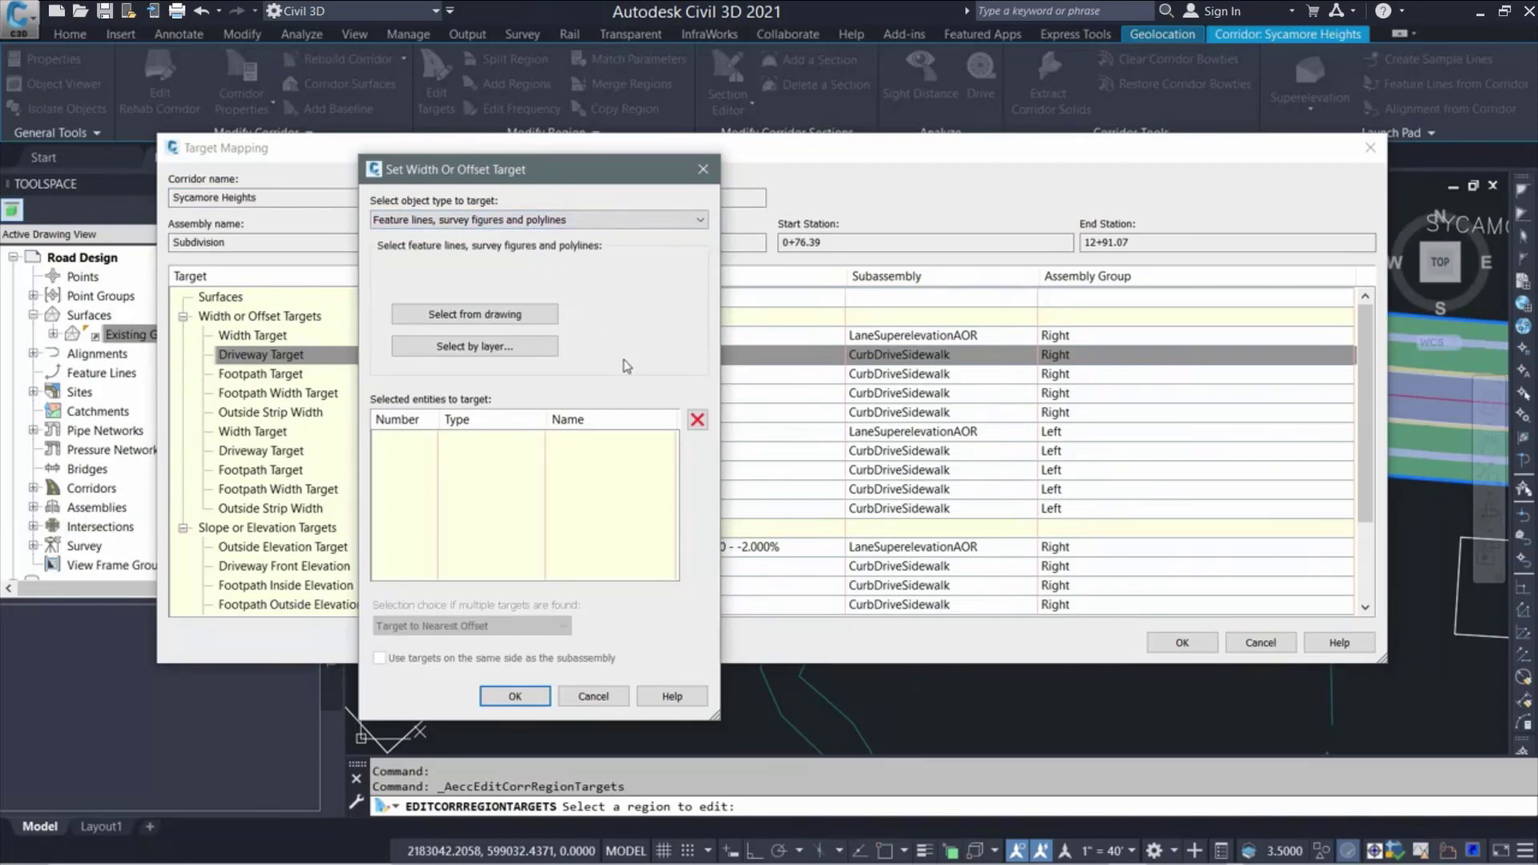
left_click(497, 355)
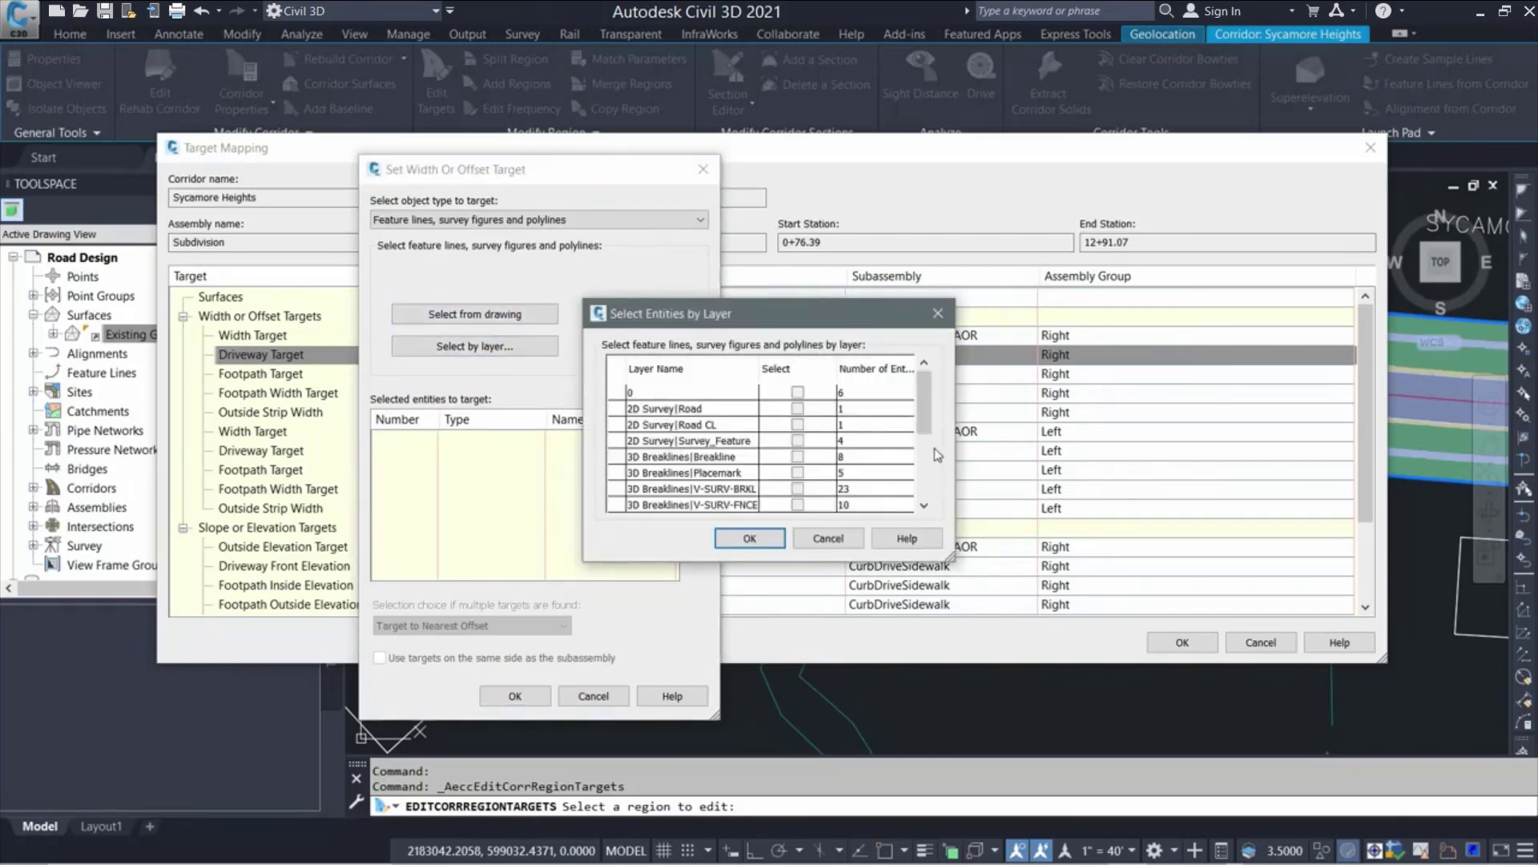
left_click_drag(929, 421, 933, 477)
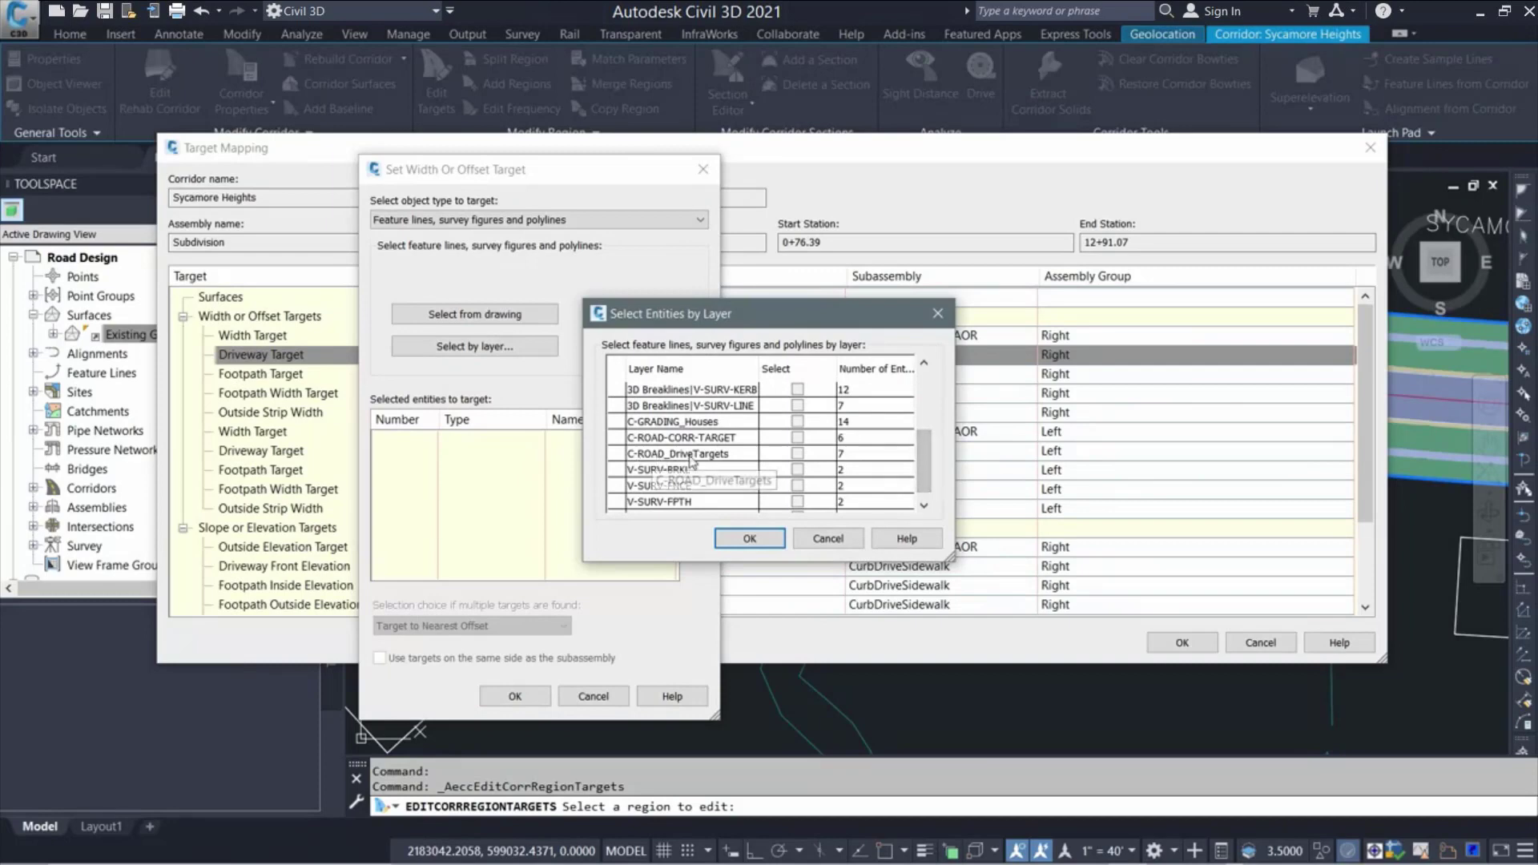
left_click(798, 454)
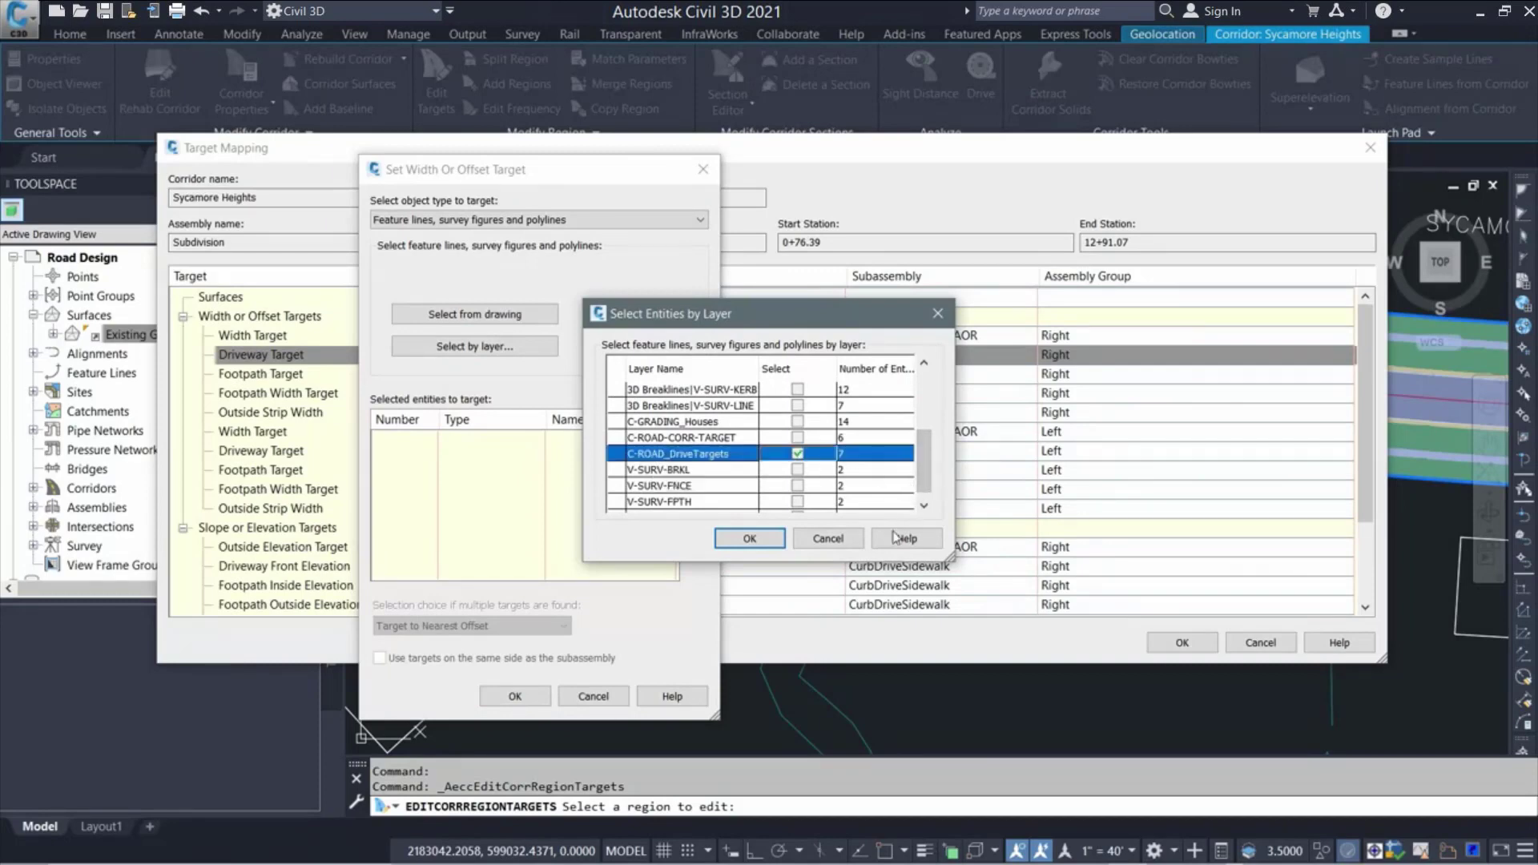
left_click(750, 539)
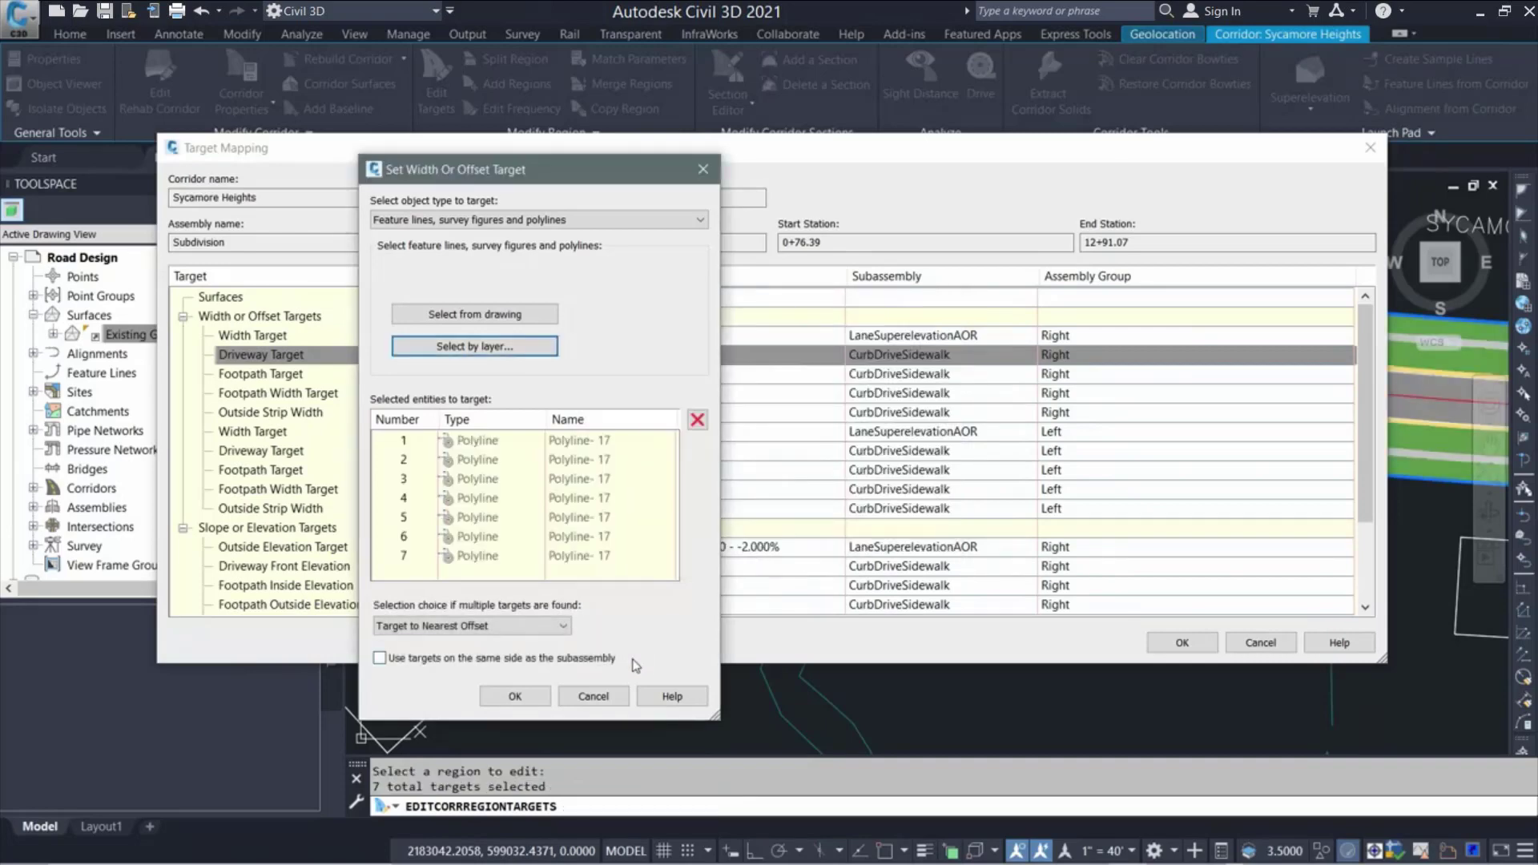
left_click(519, 696)
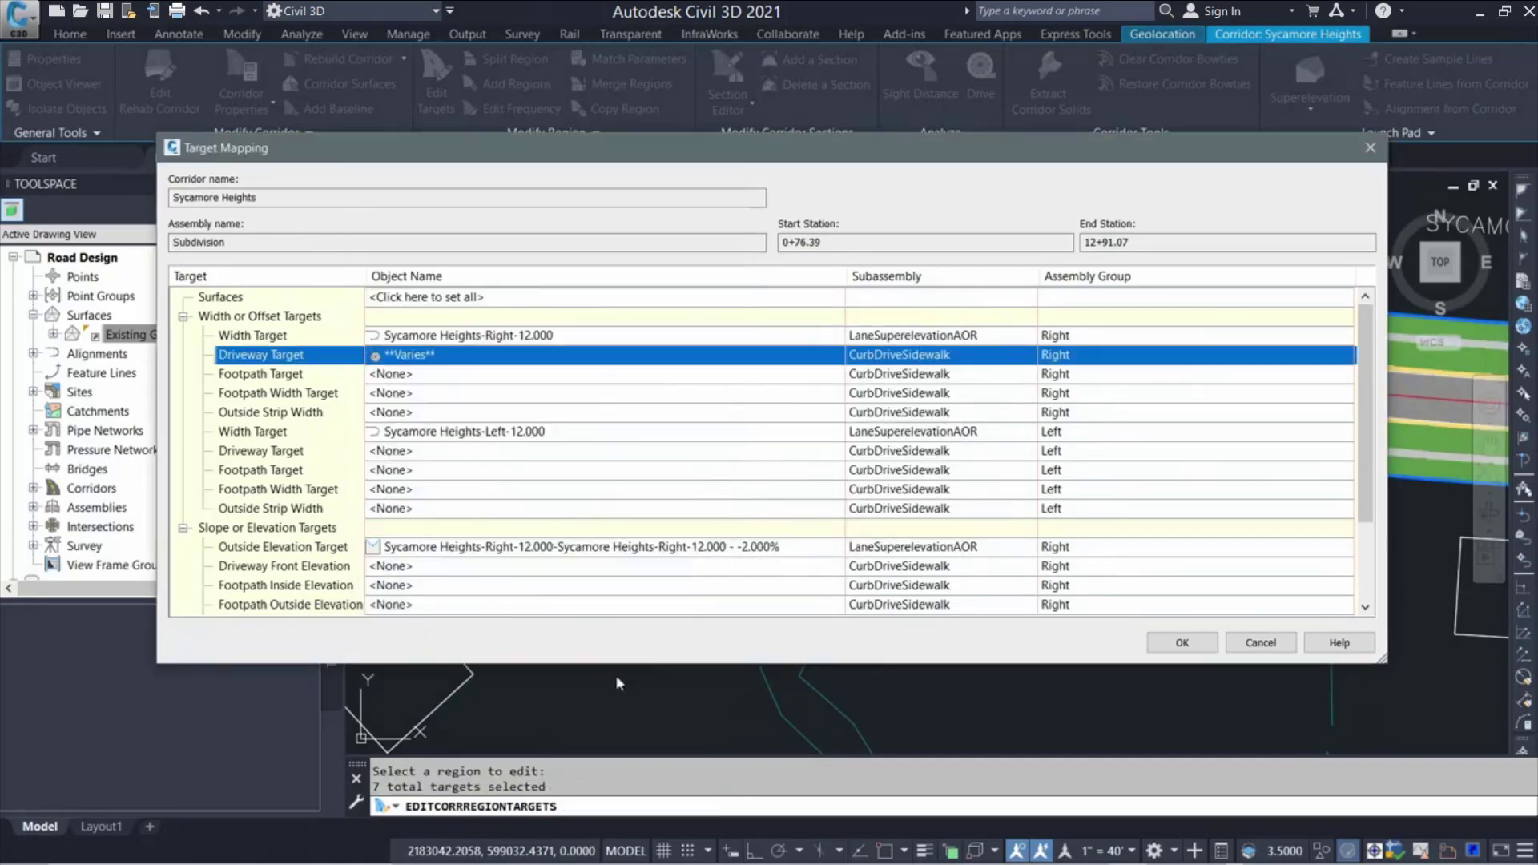
left_click(1179, 643)
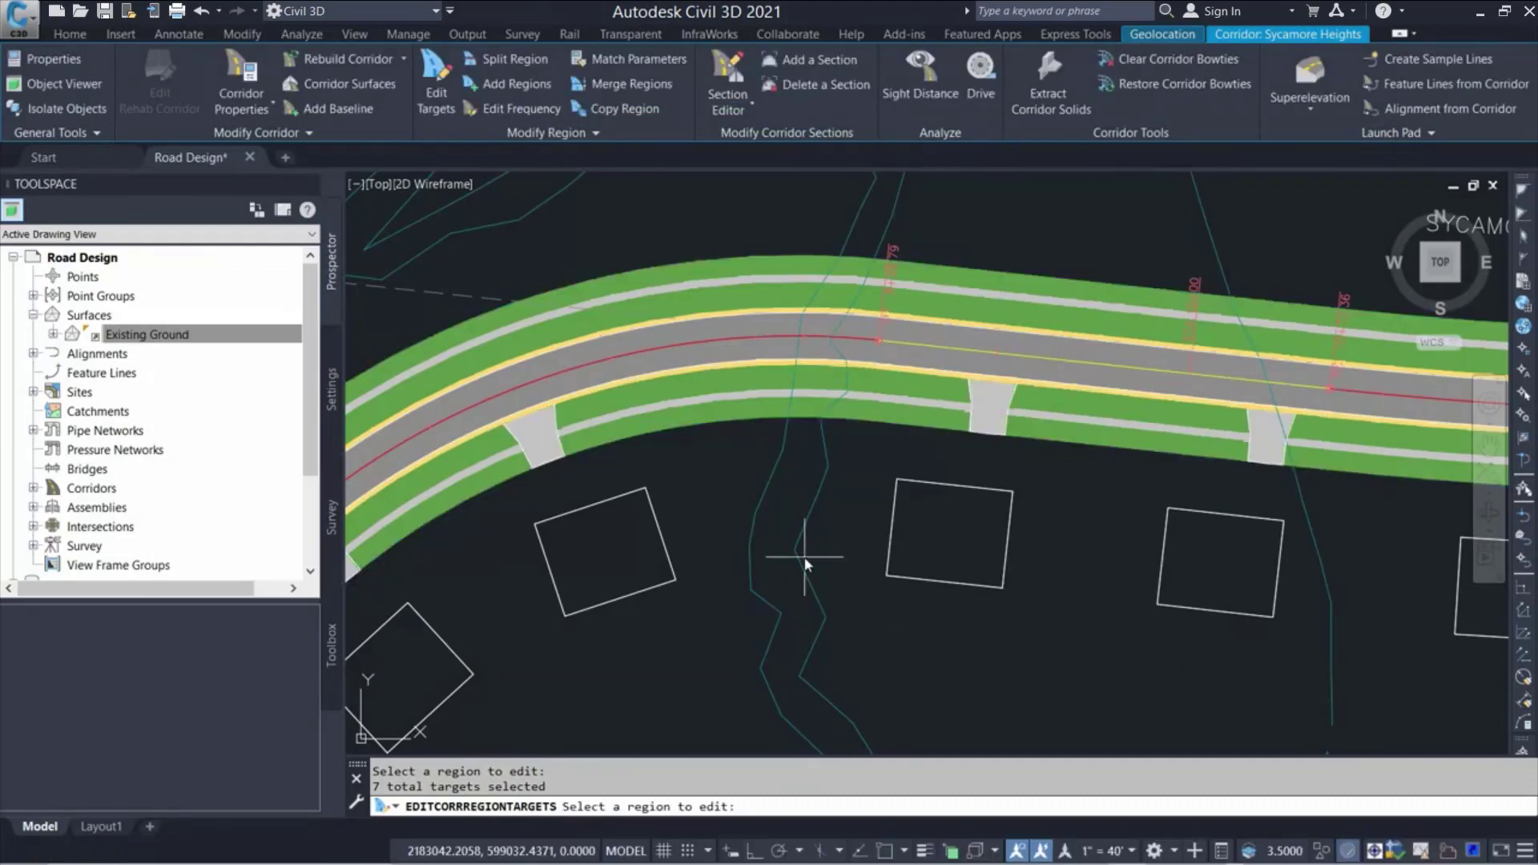
key("Escape")
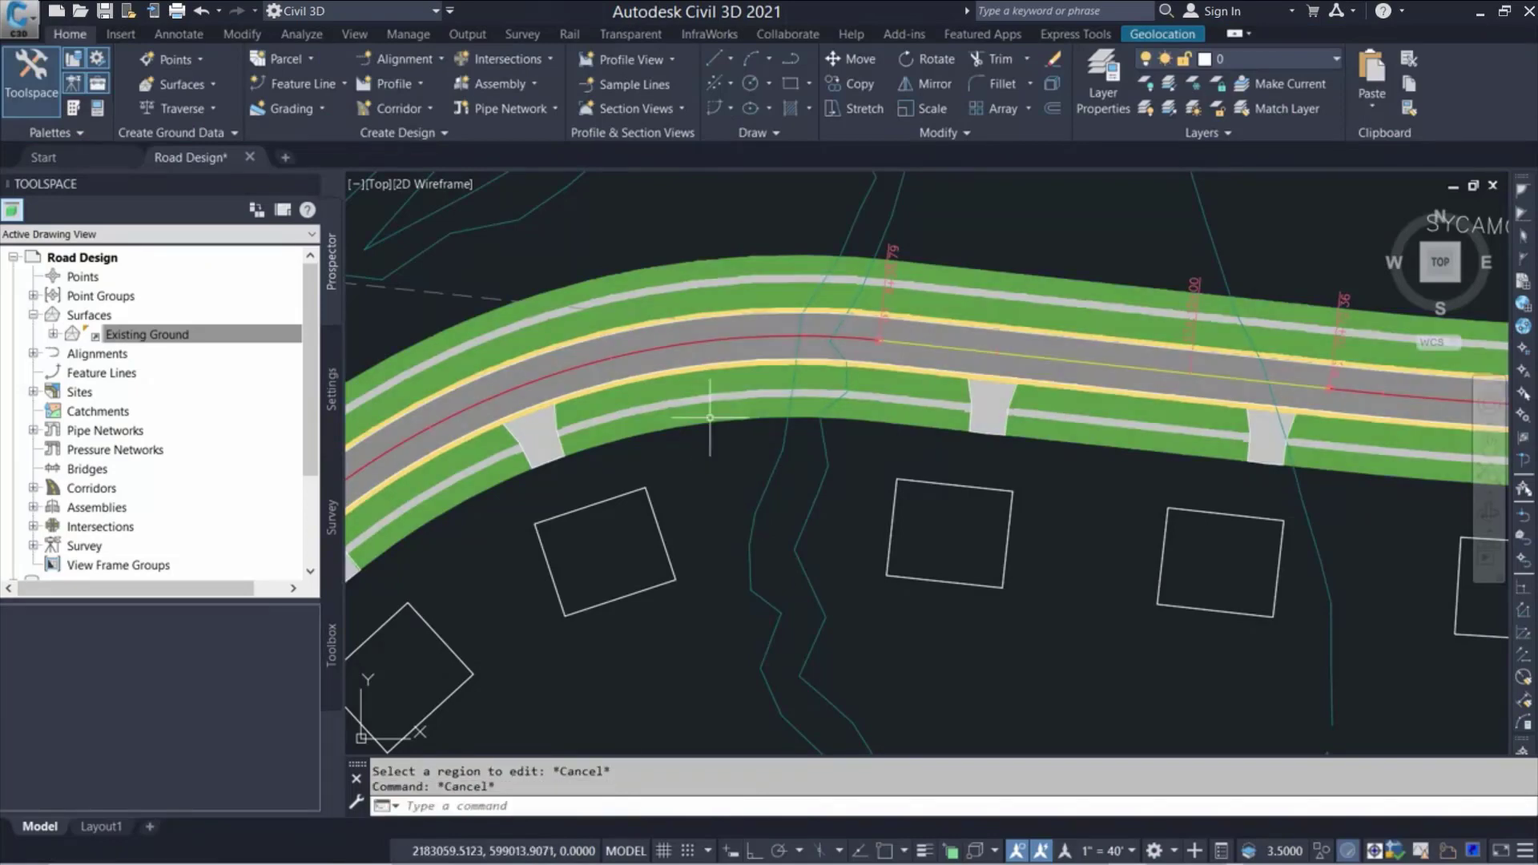
Inspect the corridor's driveways in 3D in the Object Viewer, close up where a driveway meets the curb and grass
left_click(696, 410)
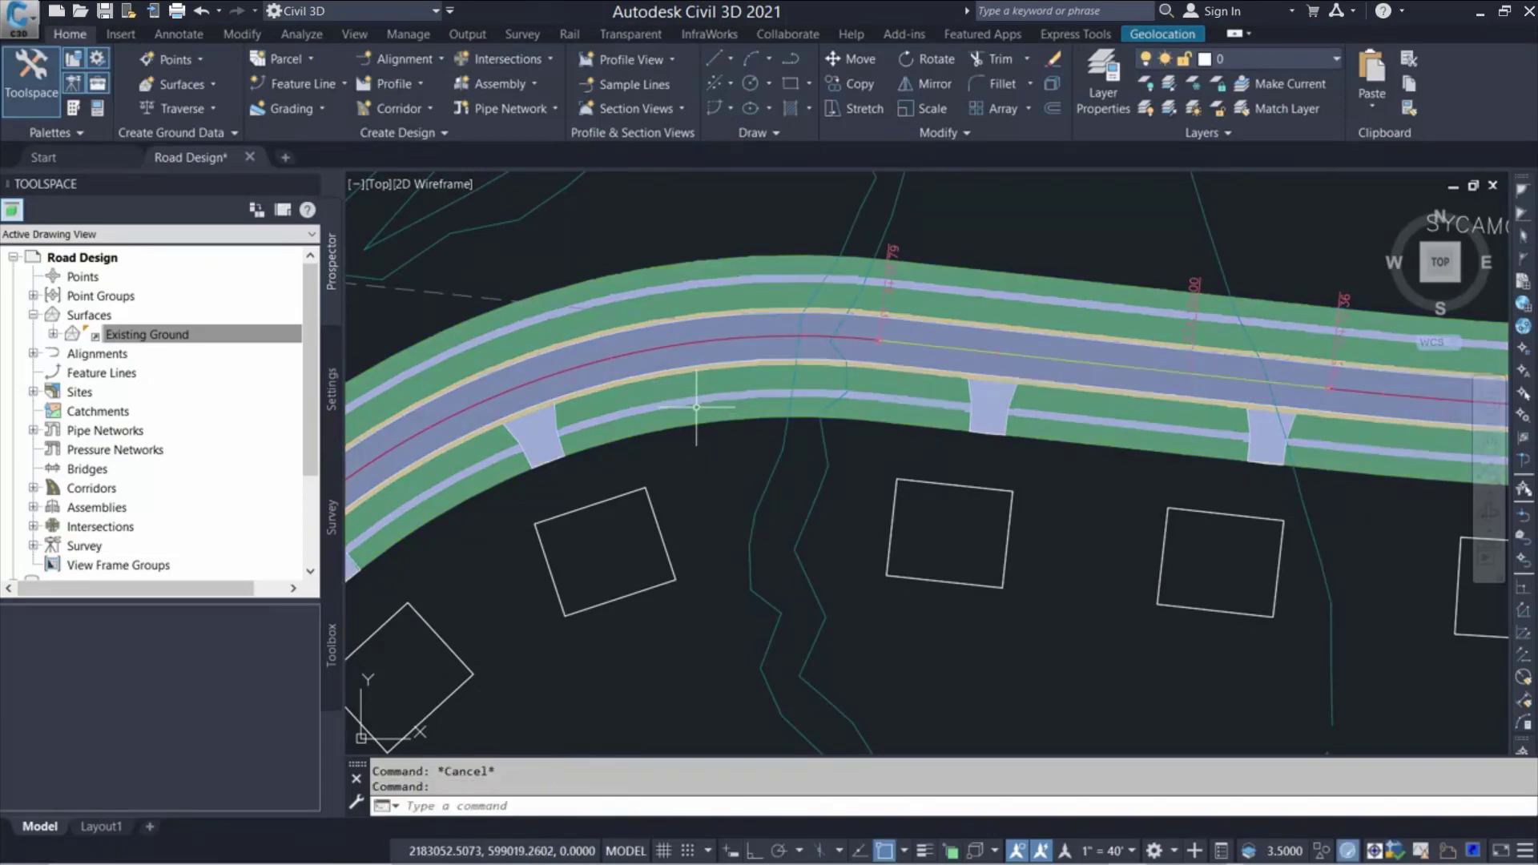
right_click(696, 409)
left_click(791, 804)
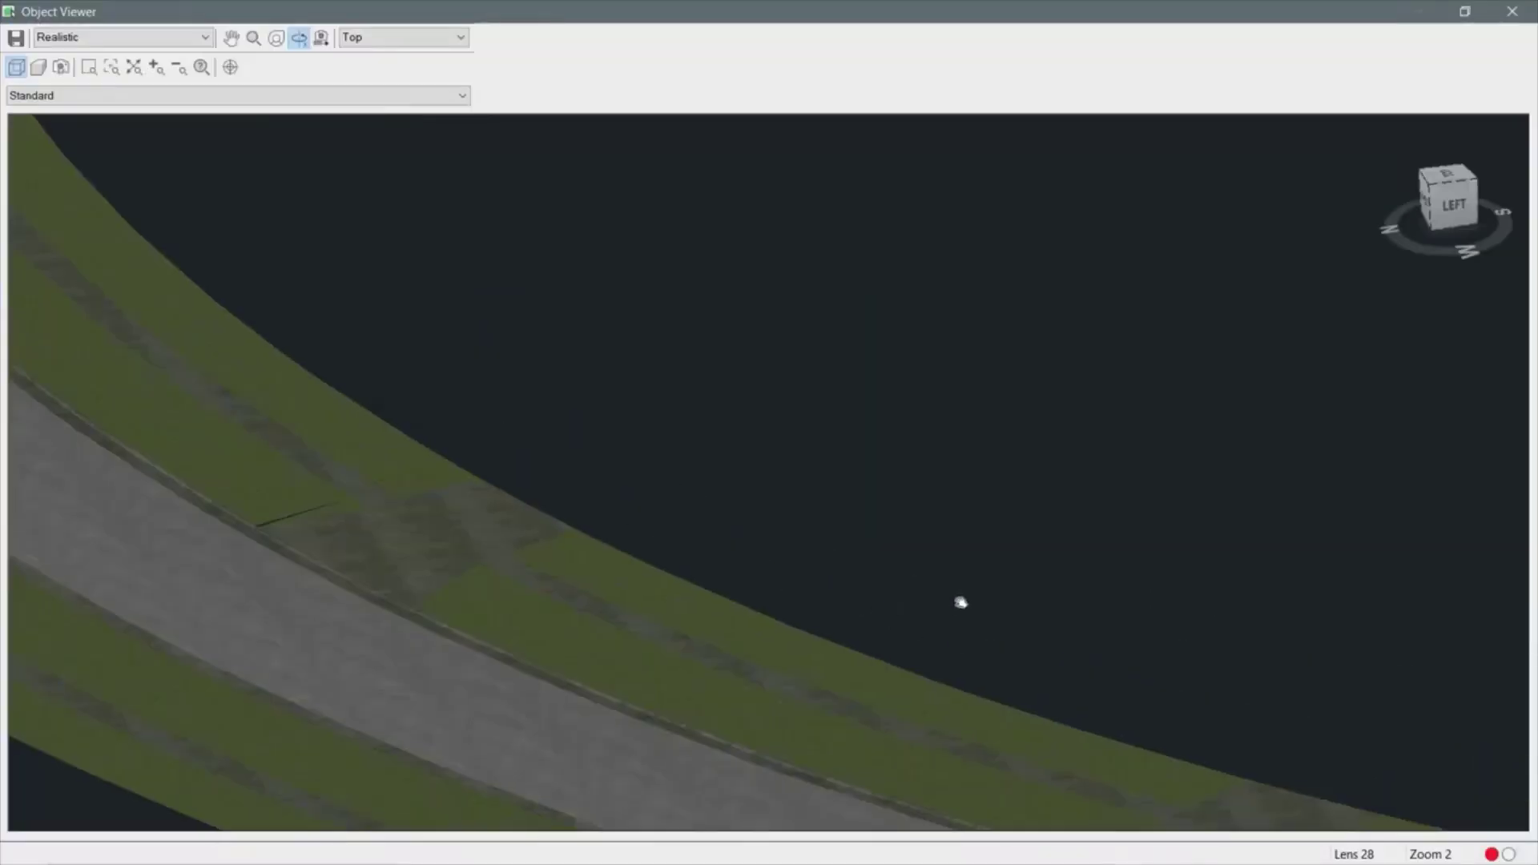
middle_click_drag(961, 603, 677, 290)
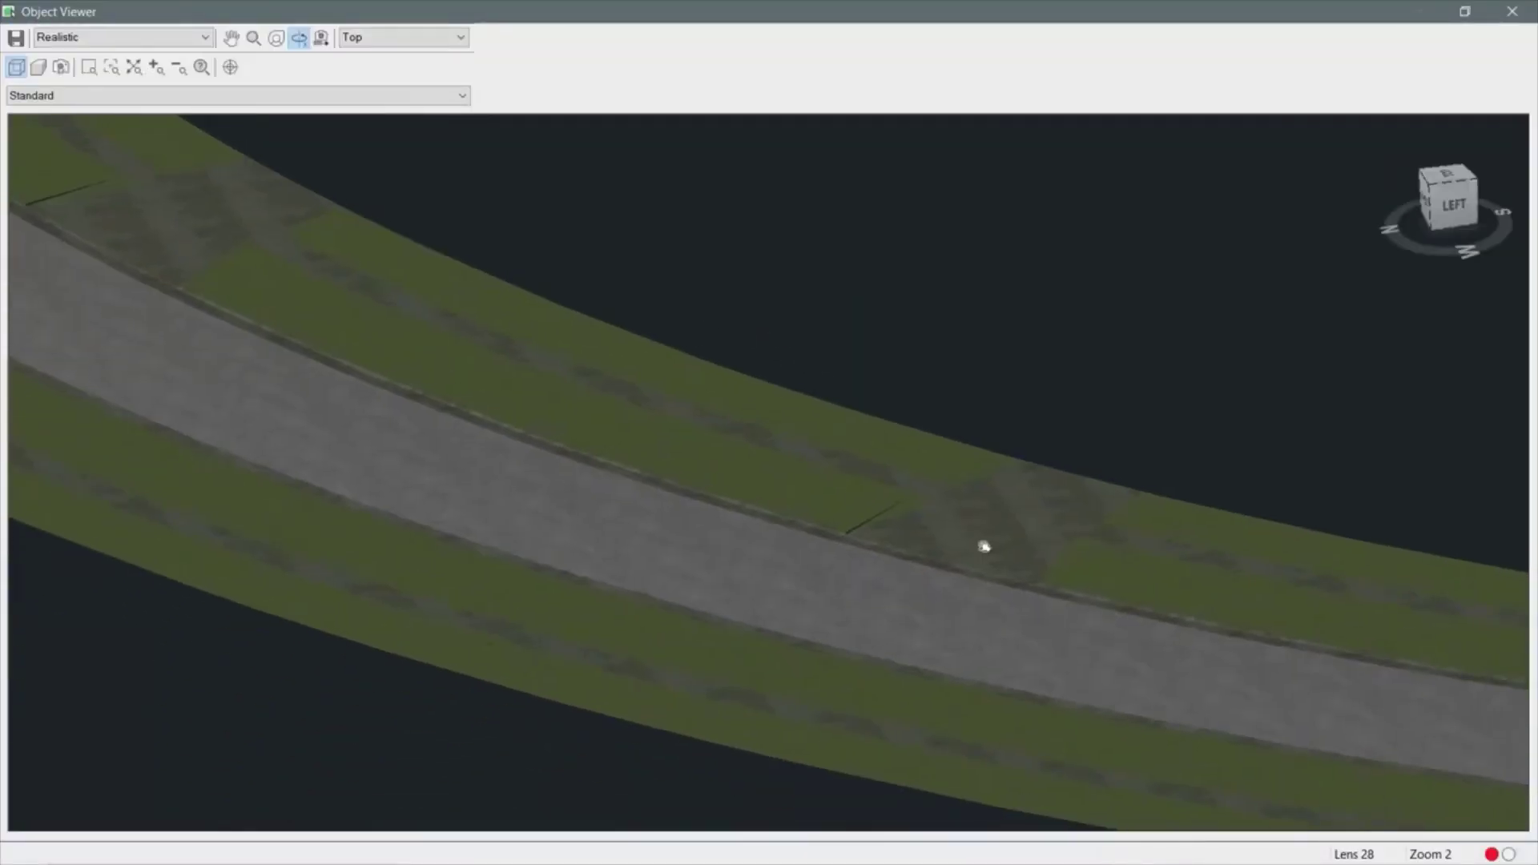
scroll(1003, 562, "up", 5)
middle_click_drag(1020, 566, 409, 291)
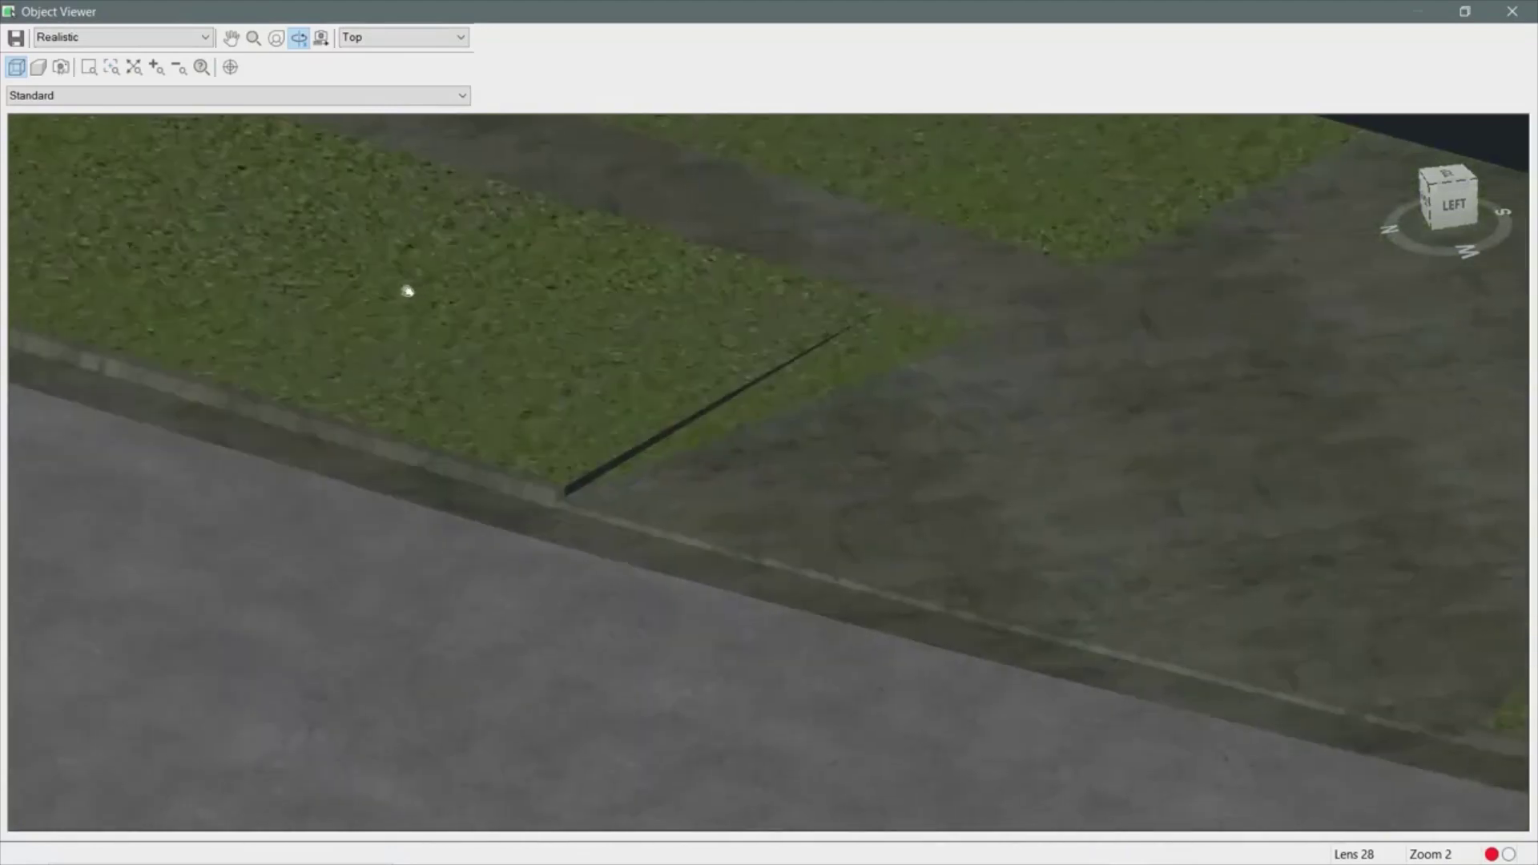
middle_click_drag(1109, 453, 706, 353)
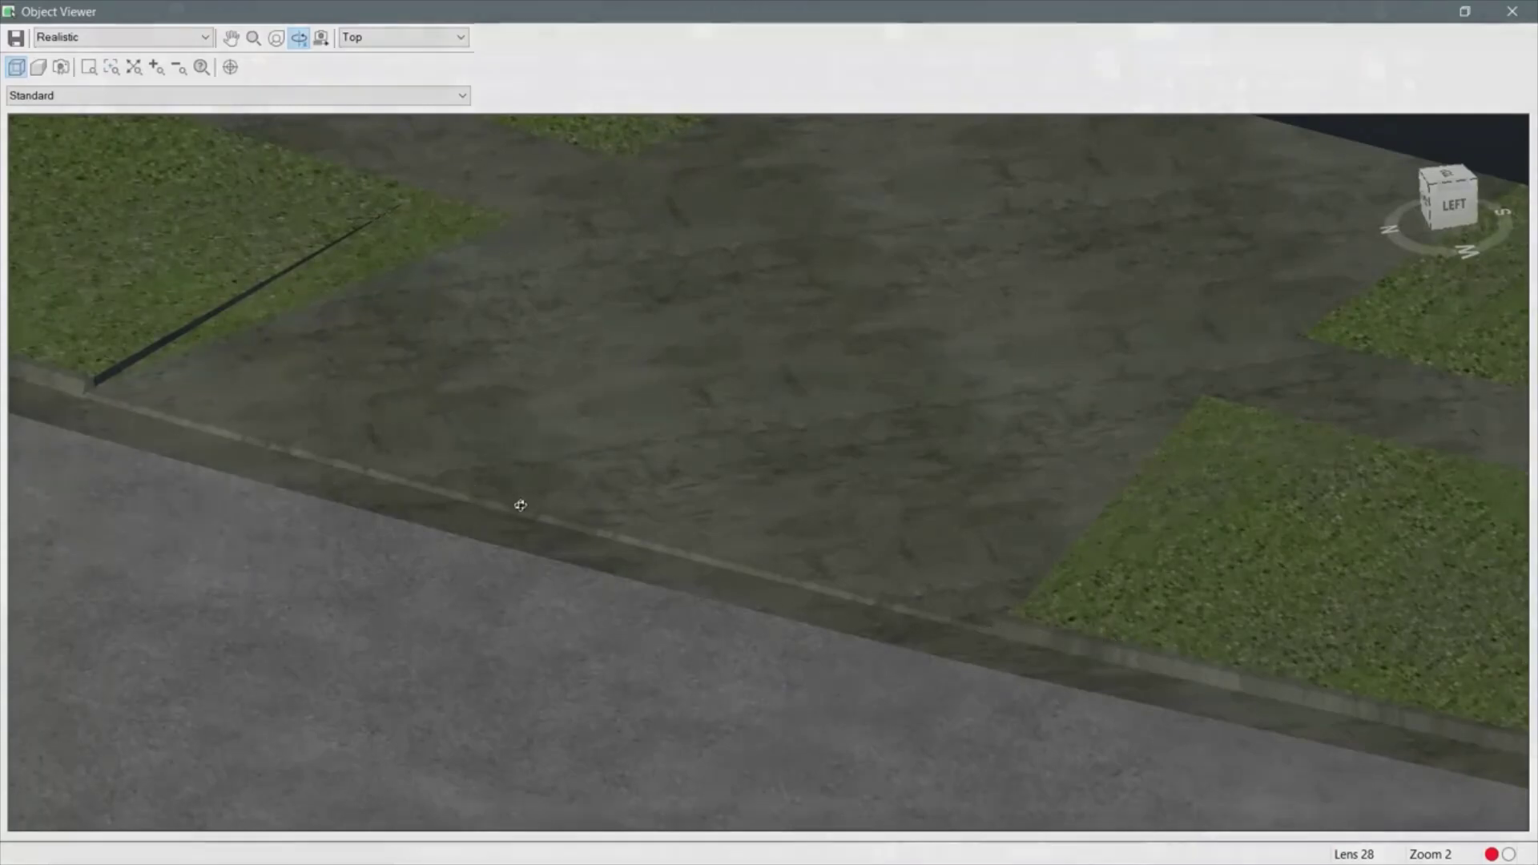
key("Escape")
Create a corridor surface for Sycamore Heights and name it Sycamore Heights Top Surface
middle_click_drag(863, 530, 841, 437)
scroll(841, 437, "down", 2)
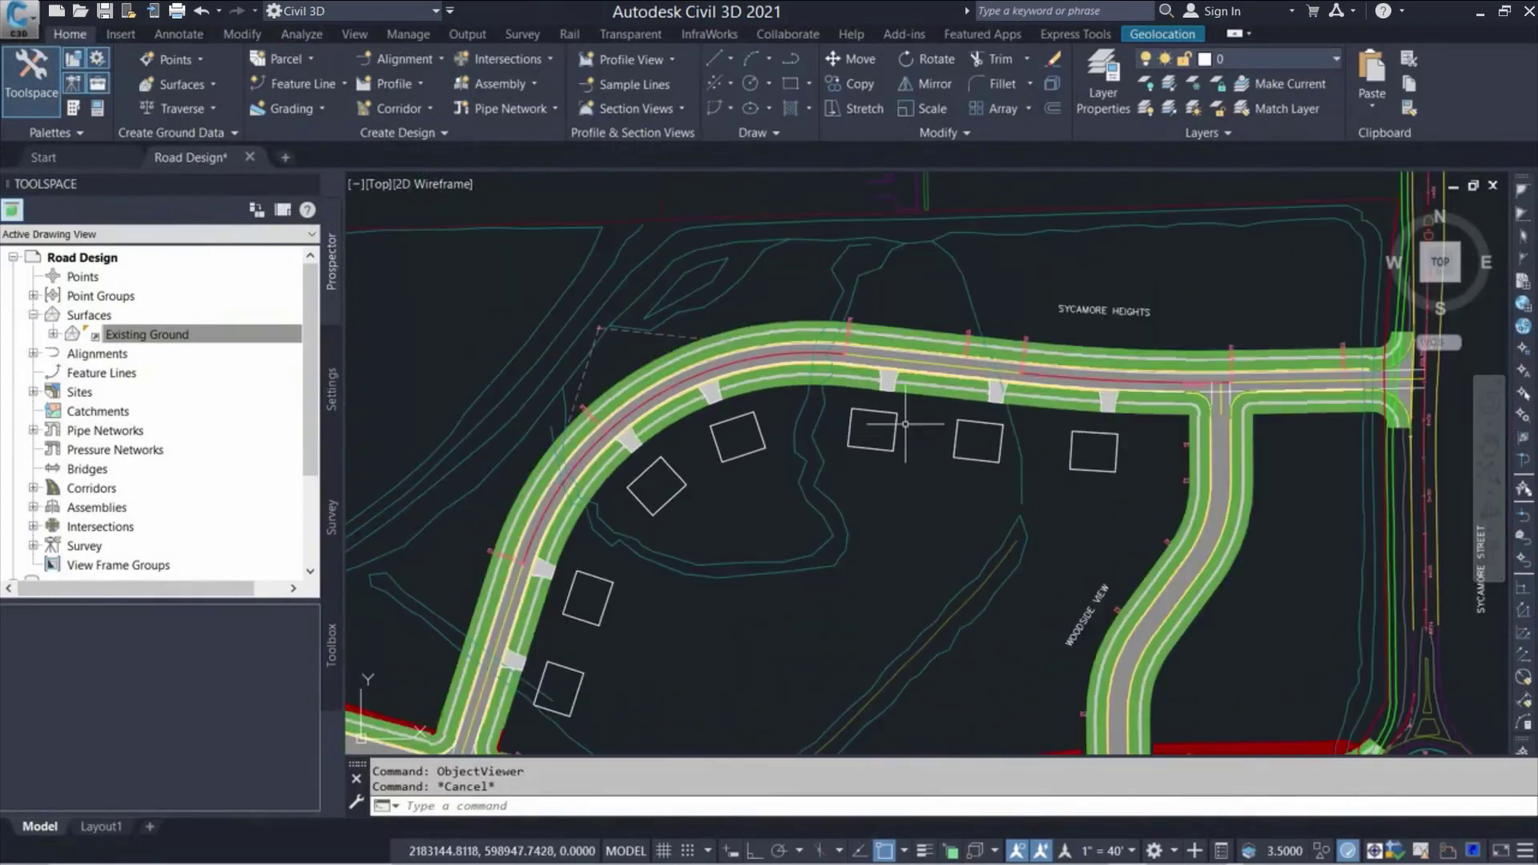
left_click(930, 391)
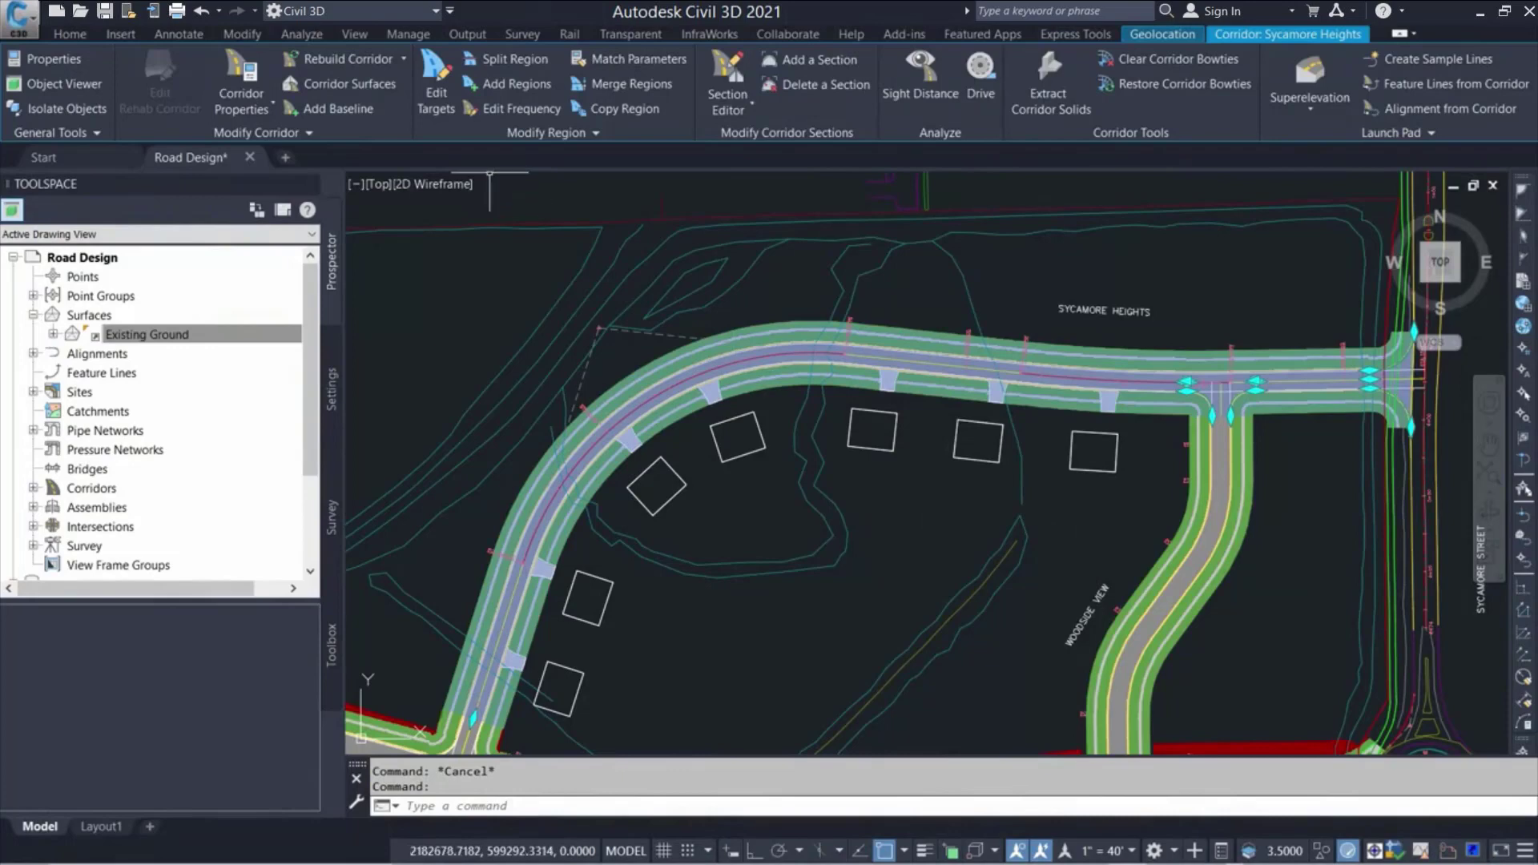
left_click(382, 87)
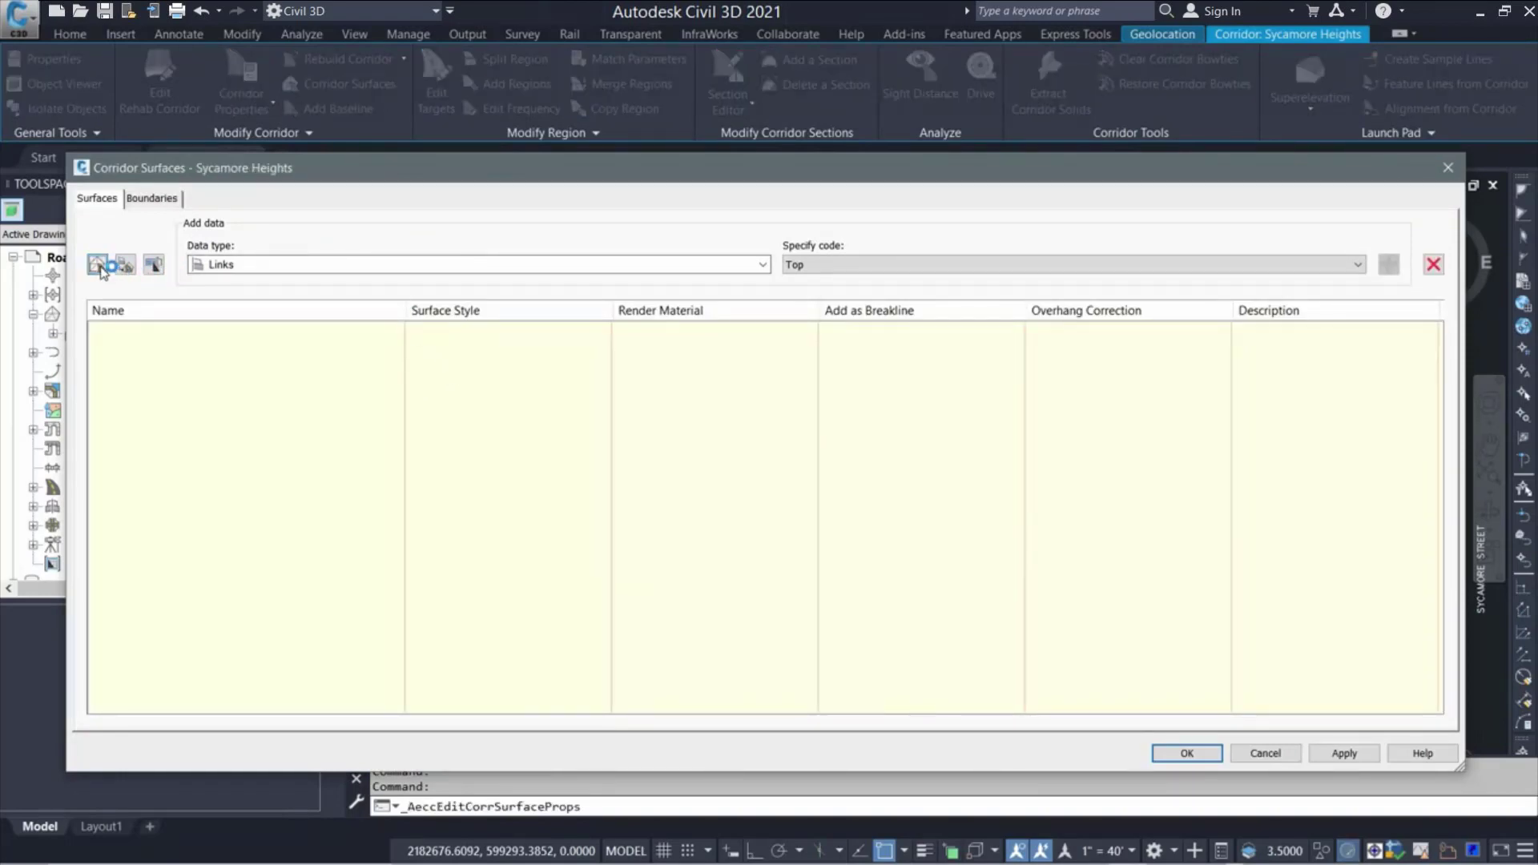
left_click(98, 265)
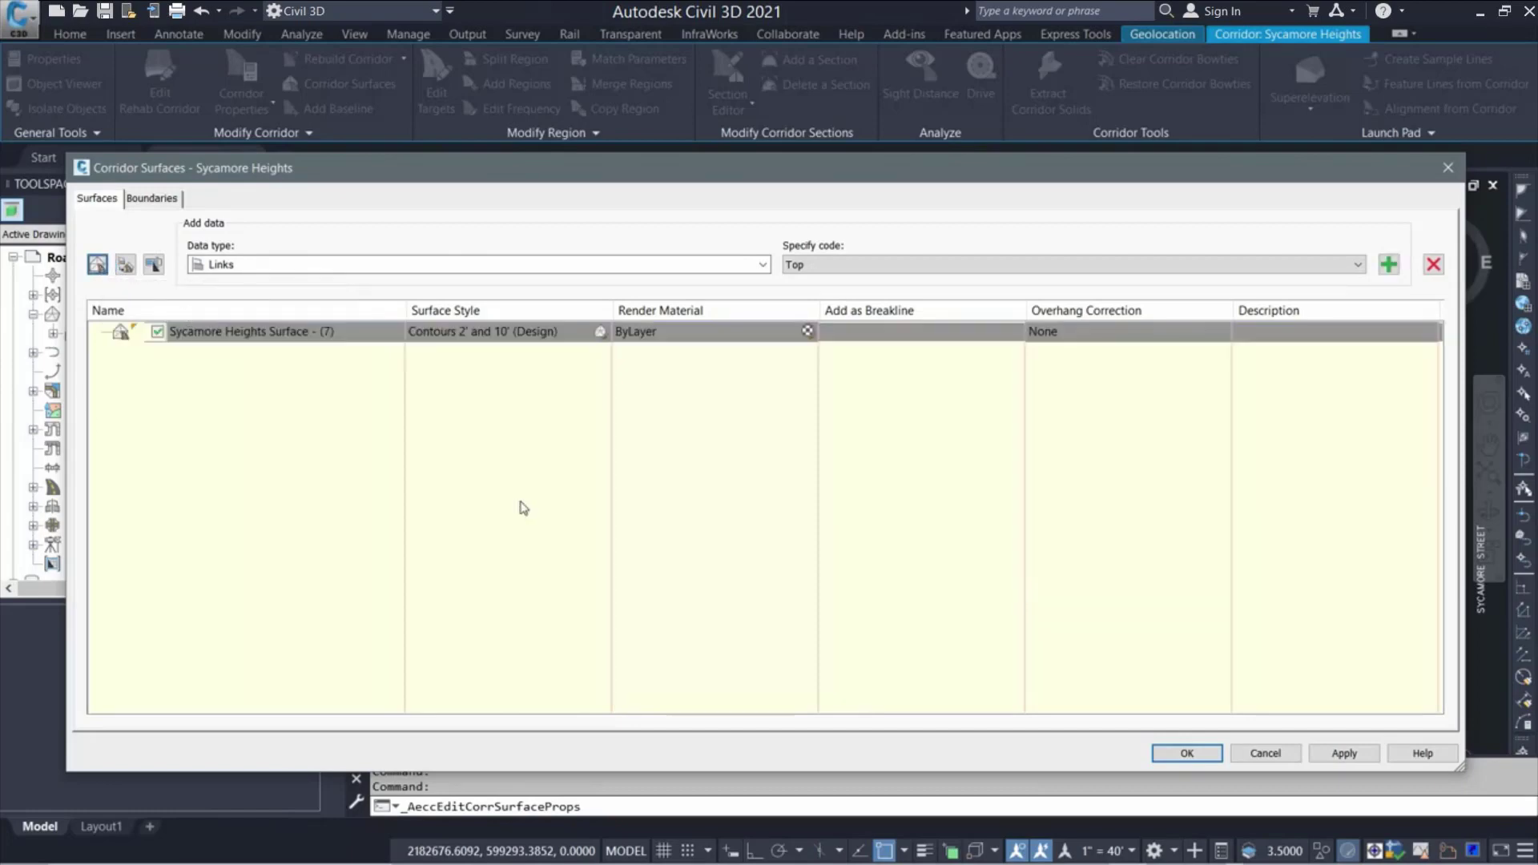
left_click(325, 333)
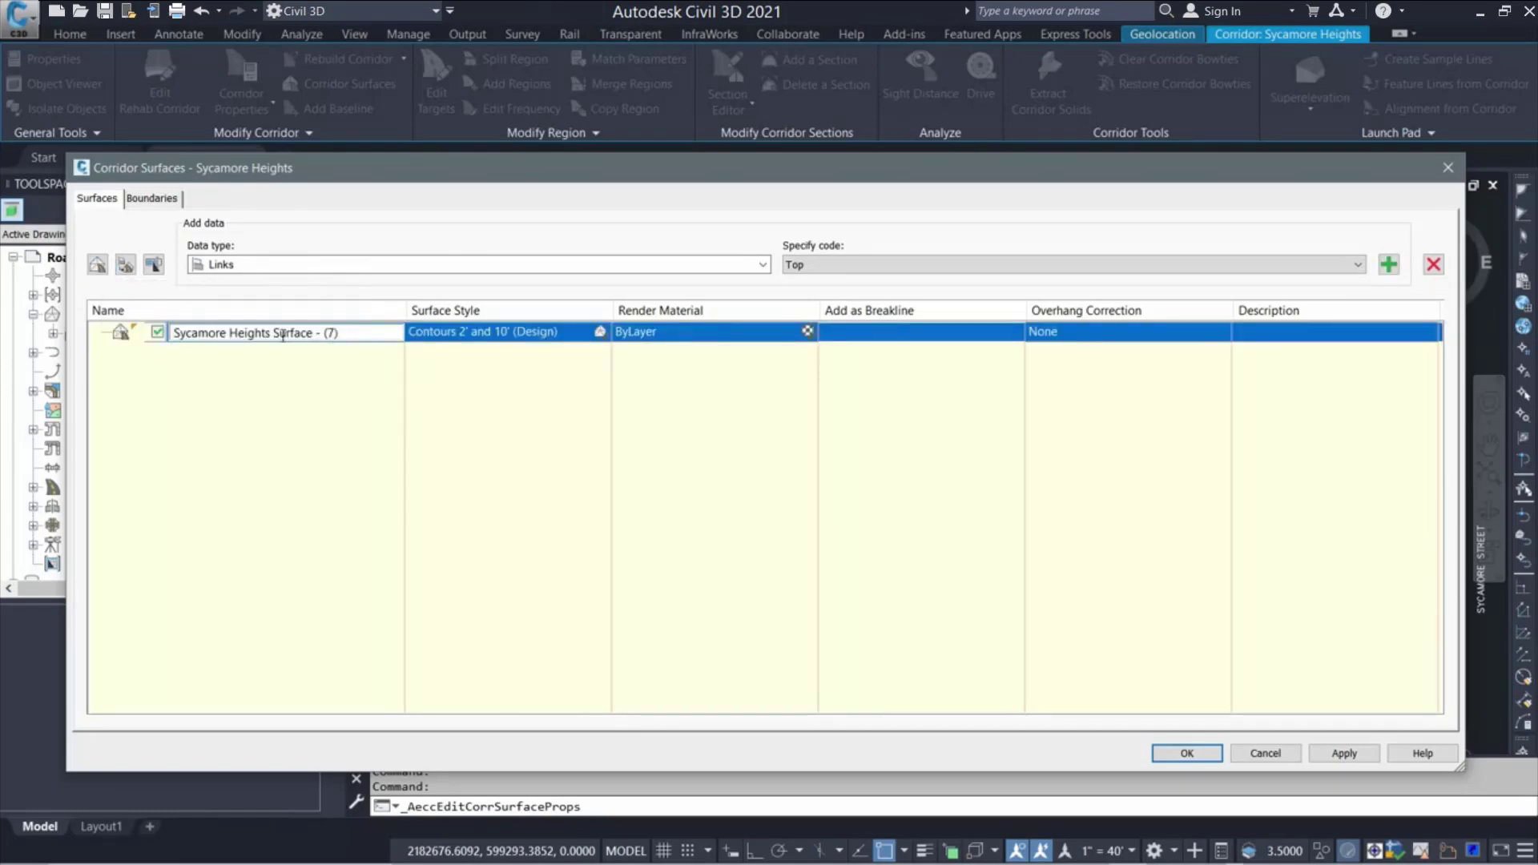
left_click_drag(274, 334, 337, 336)
type("Top")
Add the Top link code to the Sycamore Heights Top Surface and enable it as a breakline
left_click(733, 267)
left_click(349, 262)
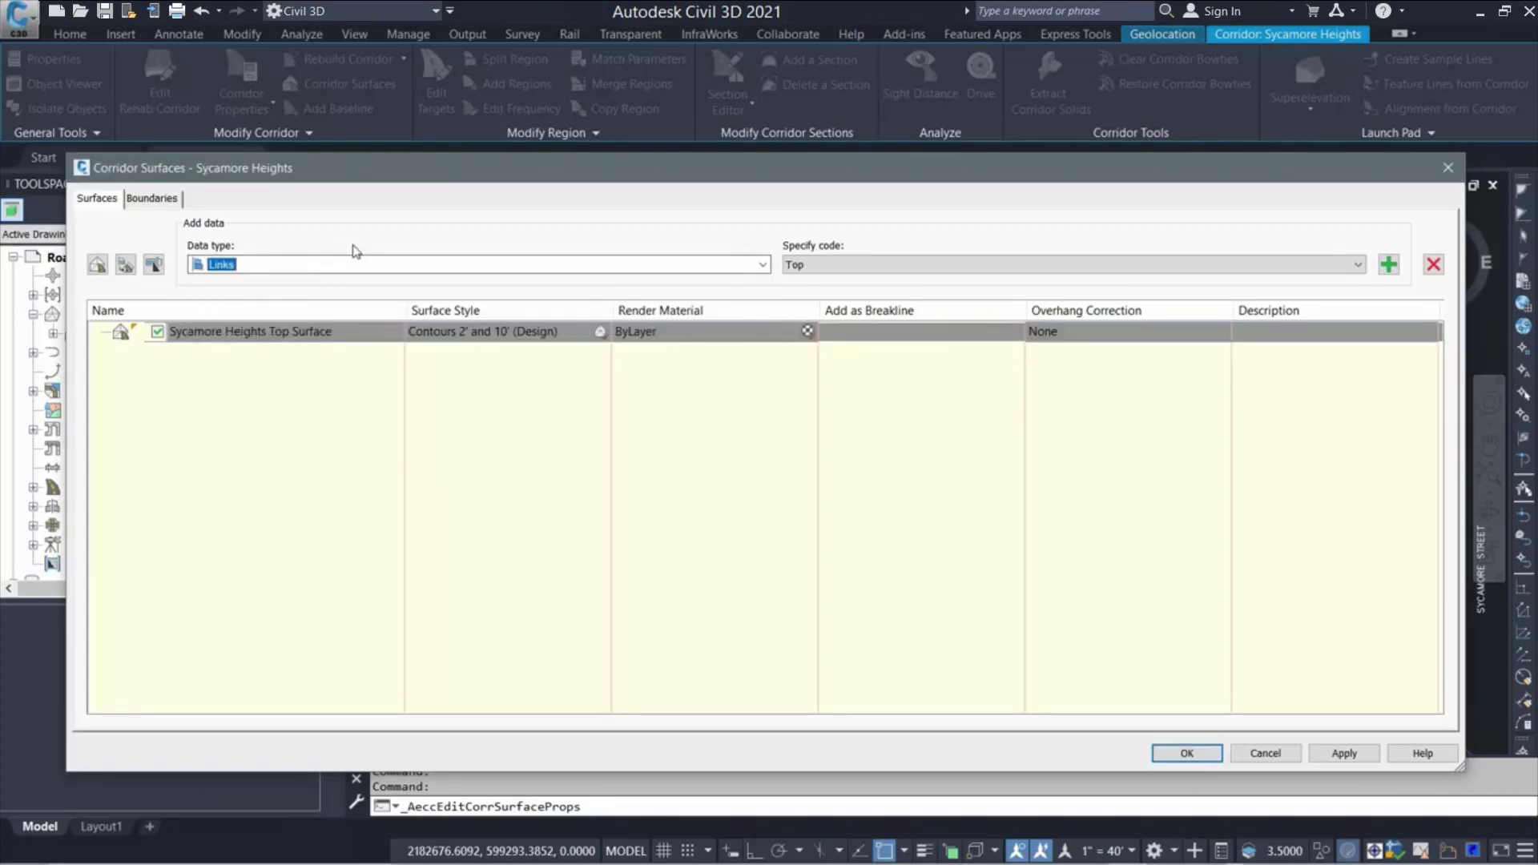
left_click(826, 267)
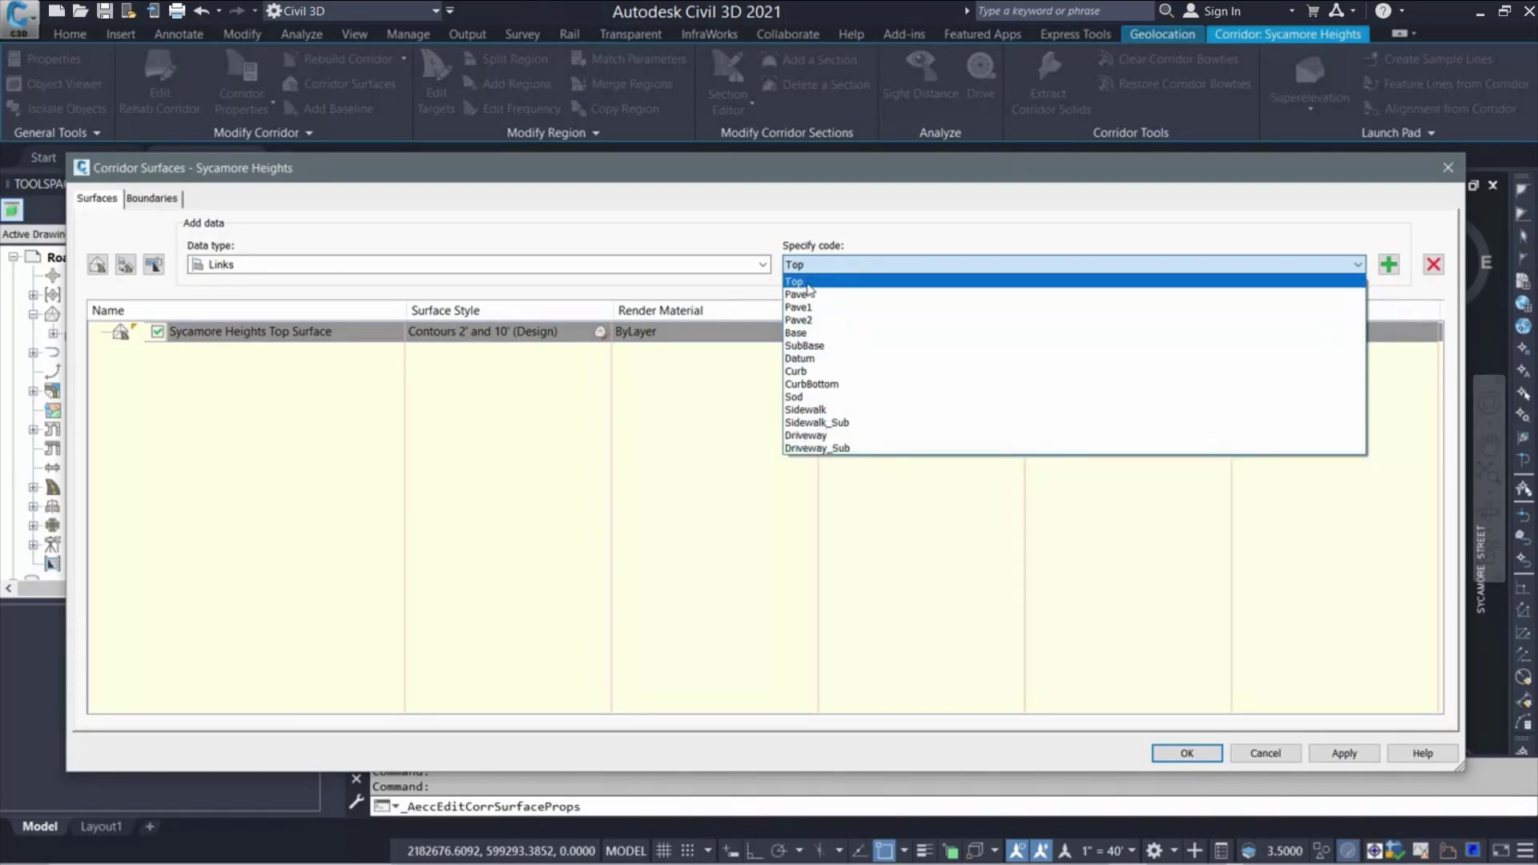
left_click(829, 288)
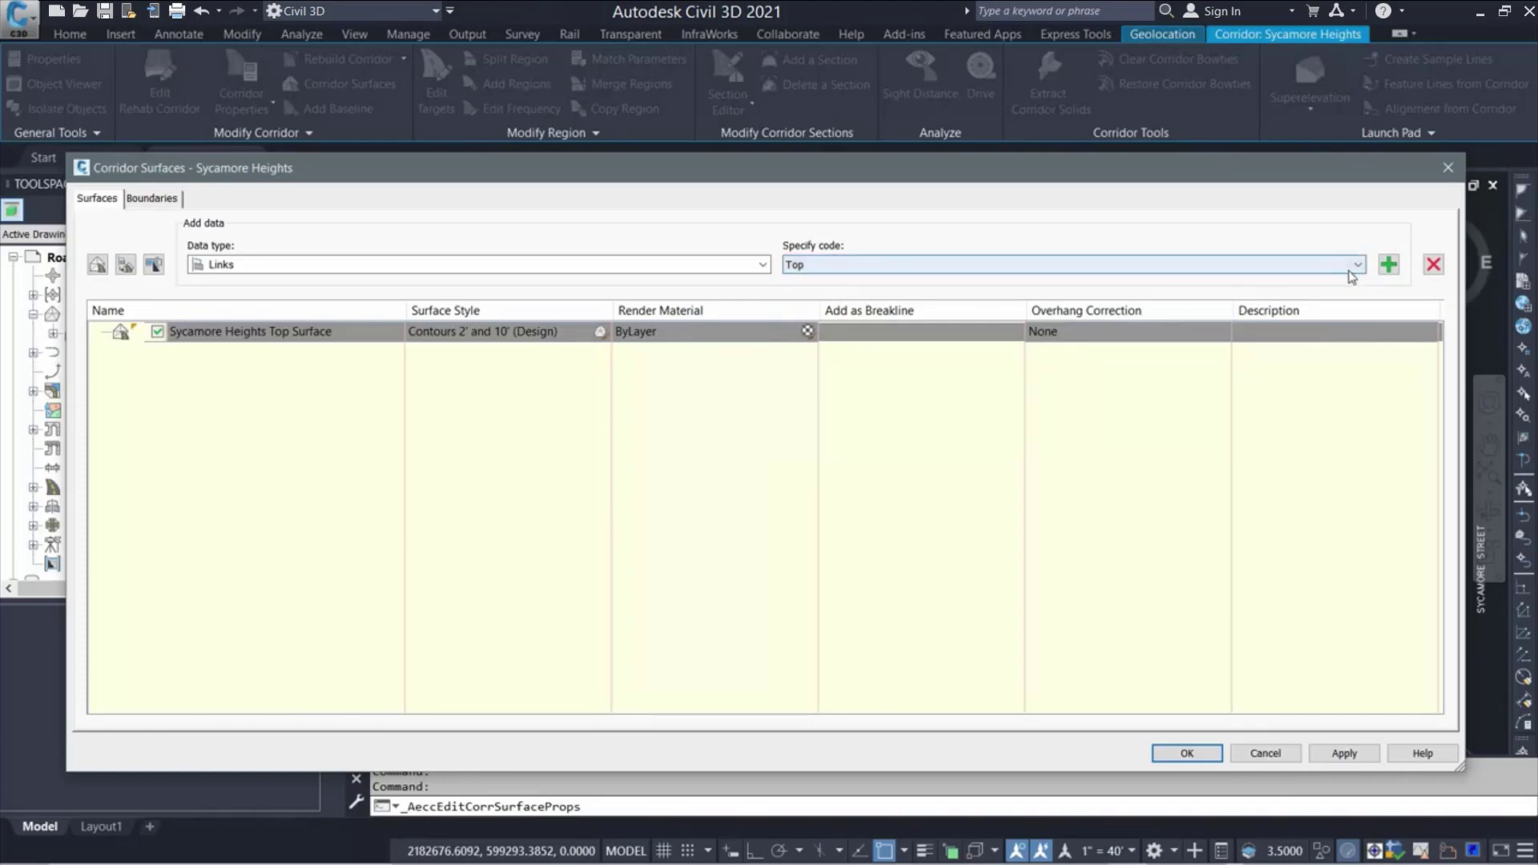
left_click(1389, 266)
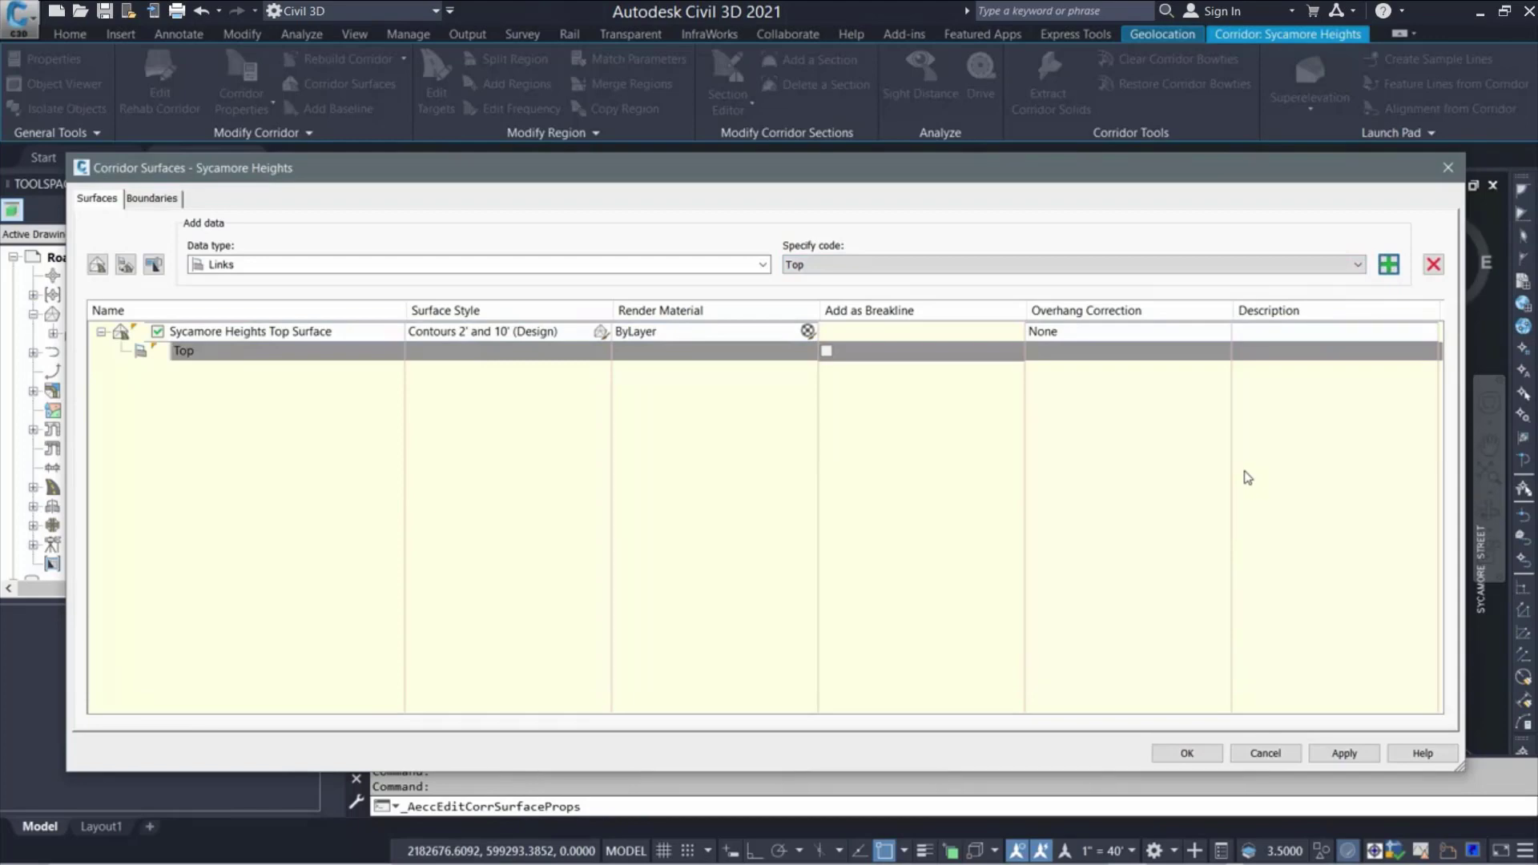
left_click(827, 351)
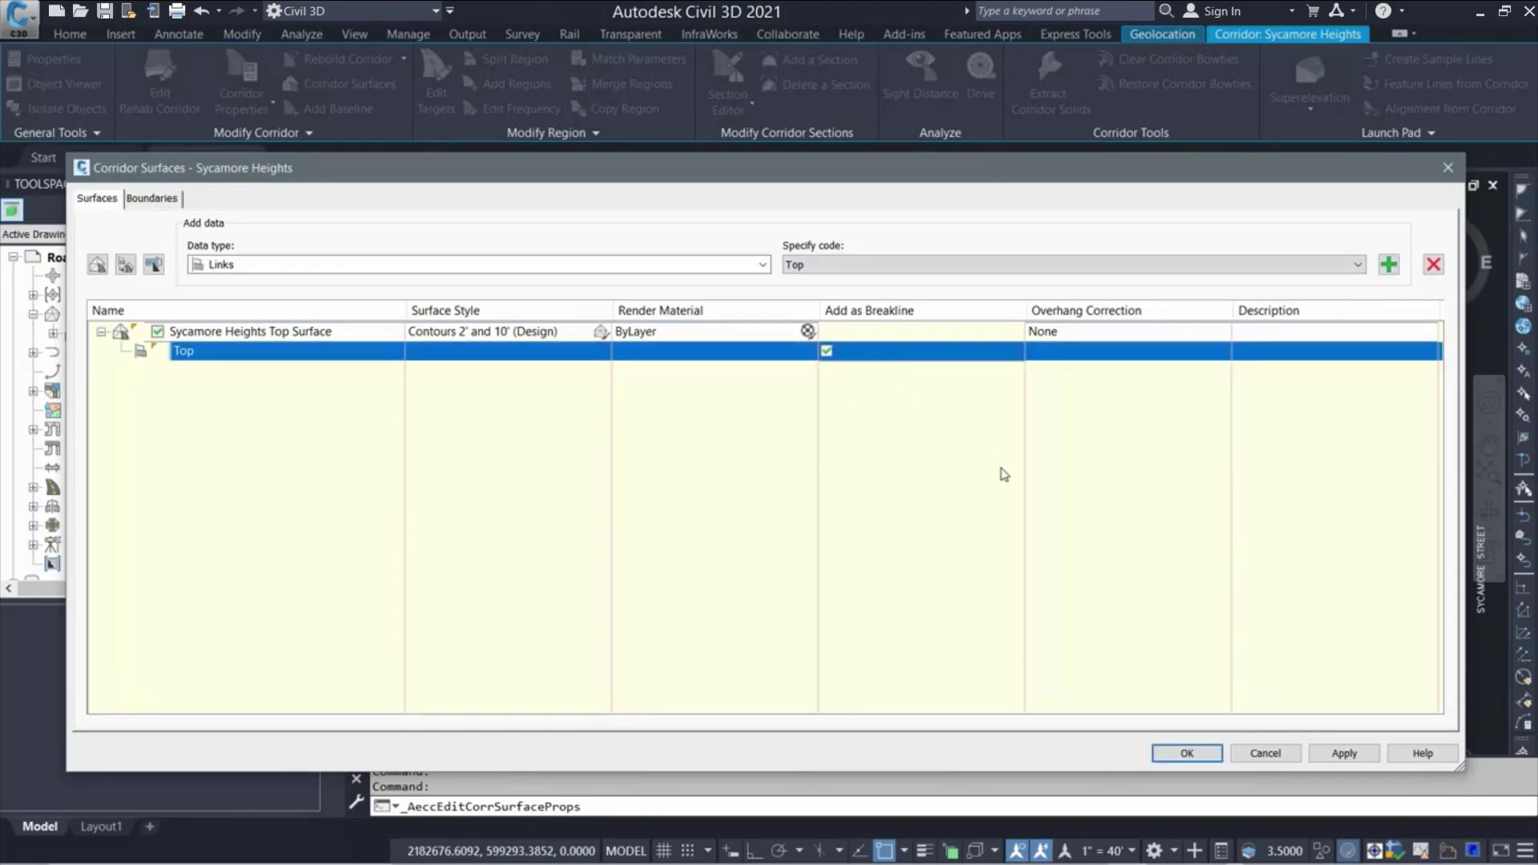
Set the Sycamore Heights Top Surface's overhang correction to Top Links and its surface style to Contours 1' and 5' (Design)
left_click(1052, 329)
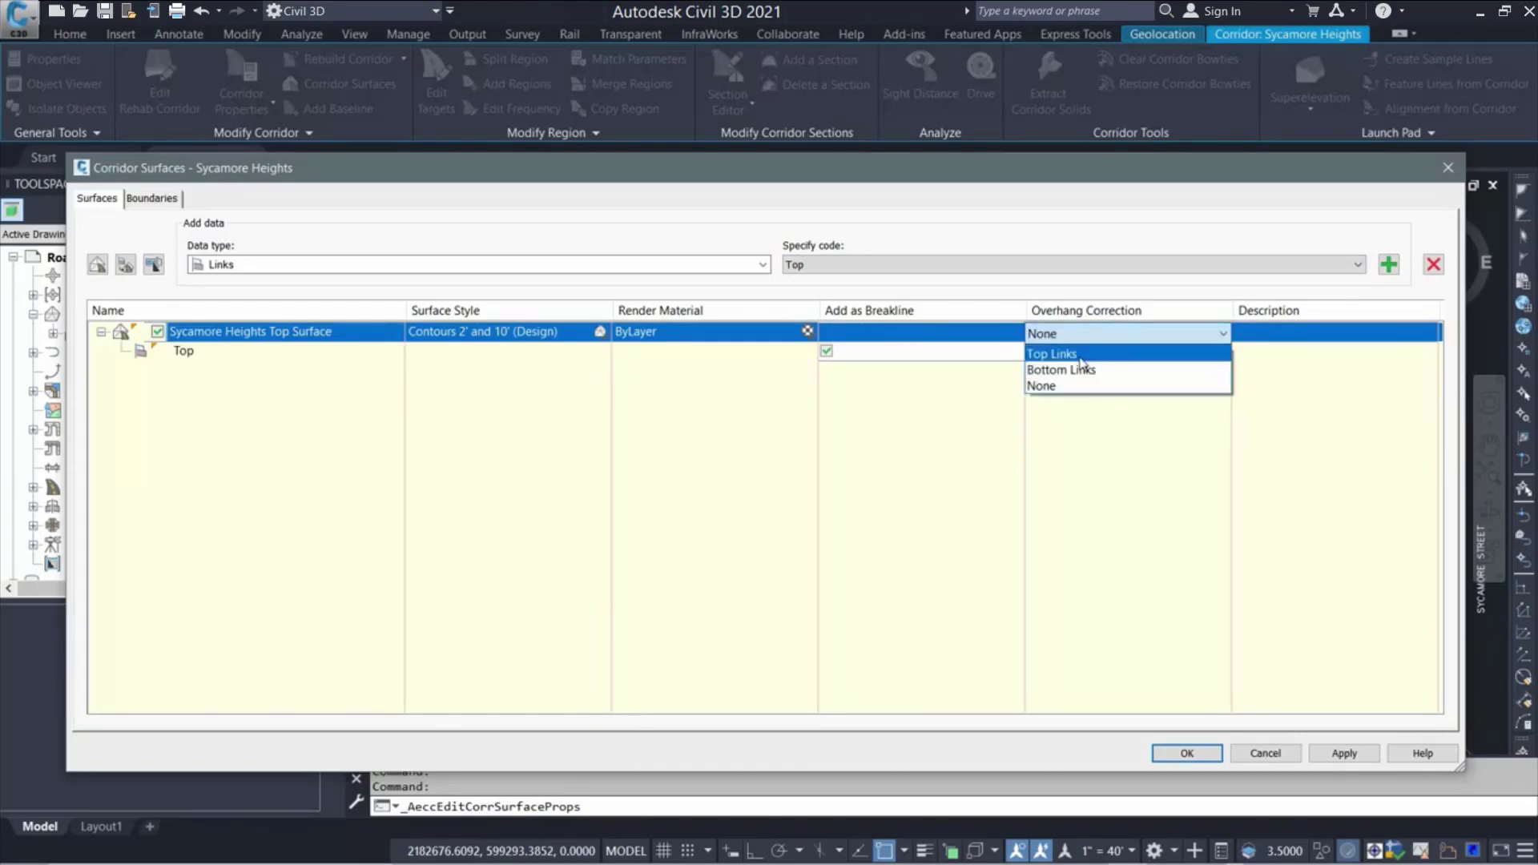
left_click(1059, 354)
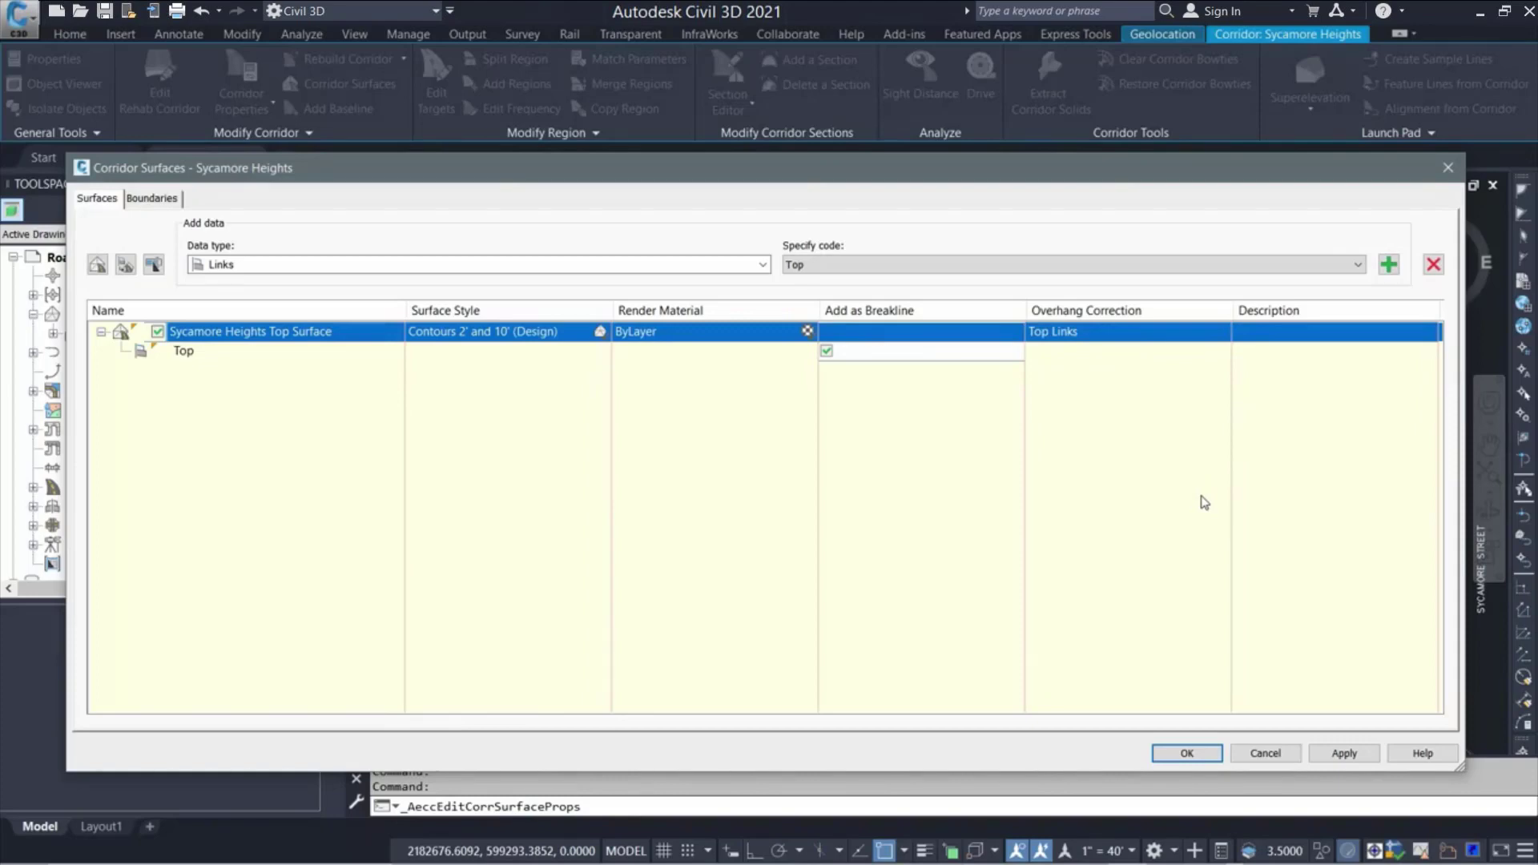
left_click(598, 331)
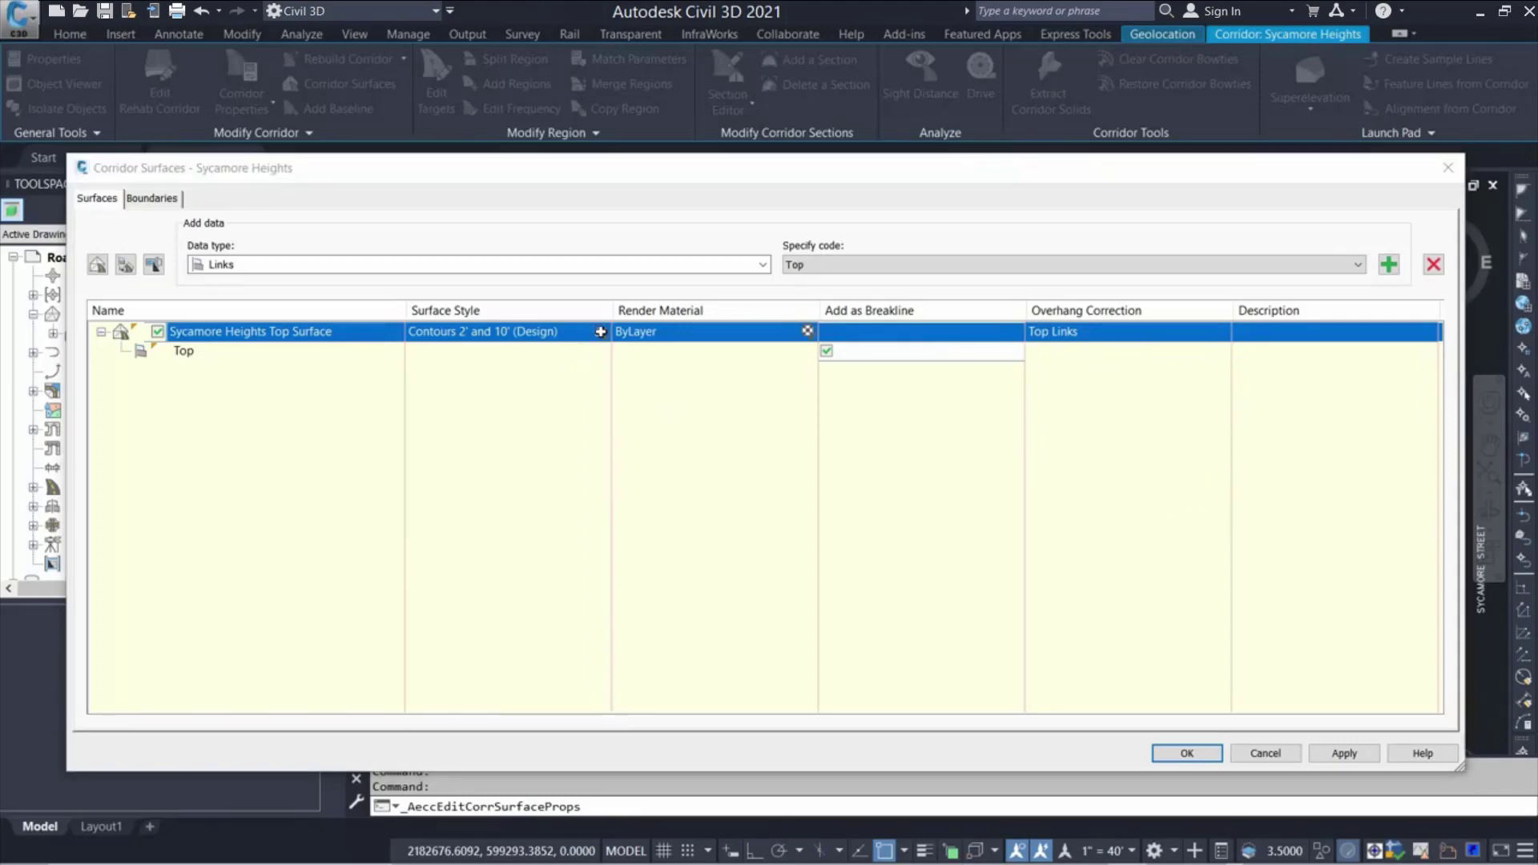
left_click(825, 398)
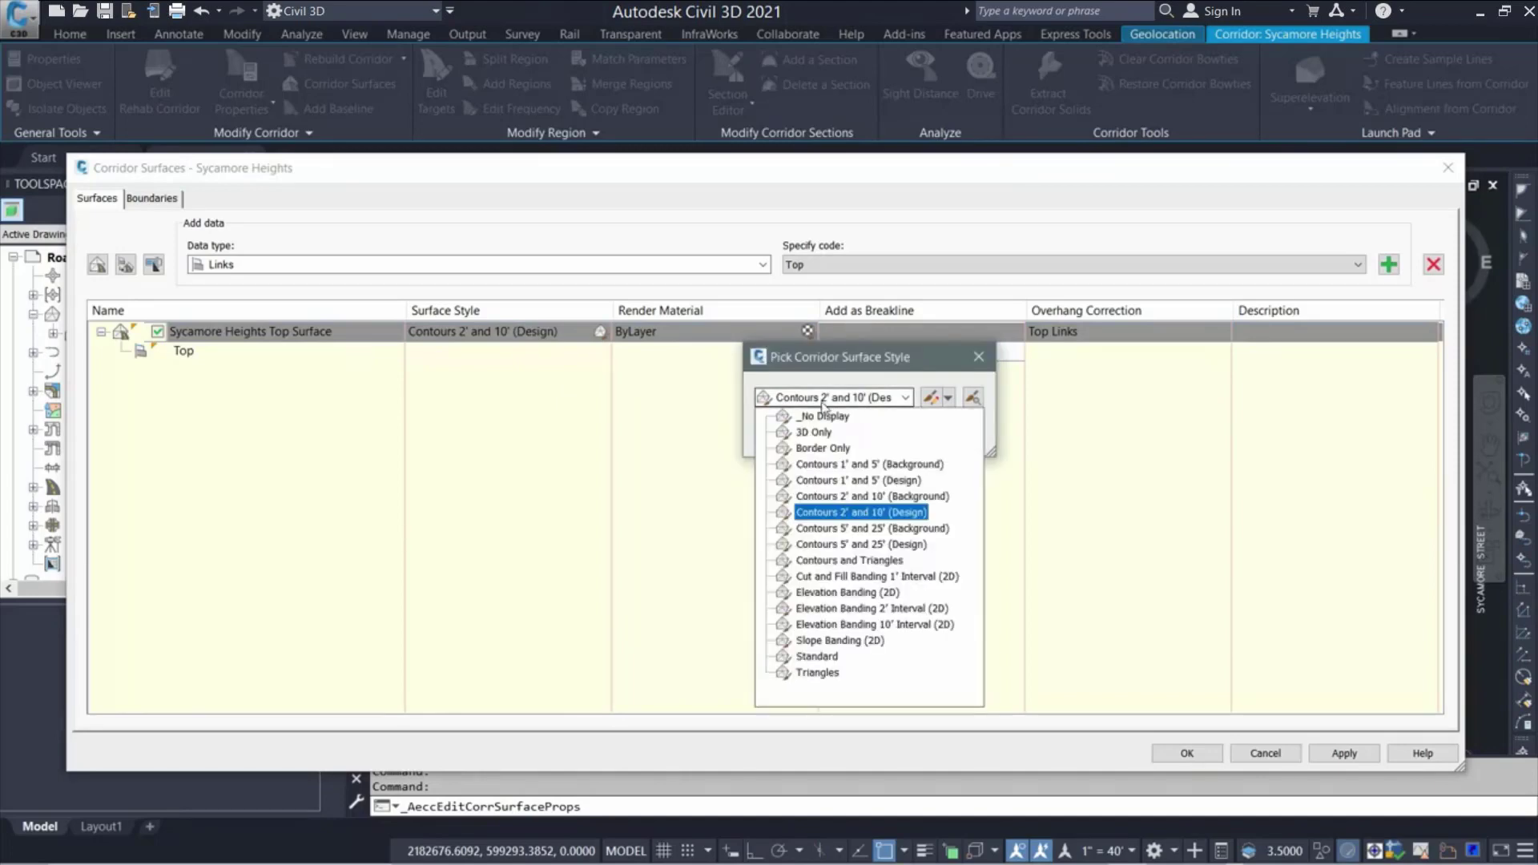
left_click(855, 481)
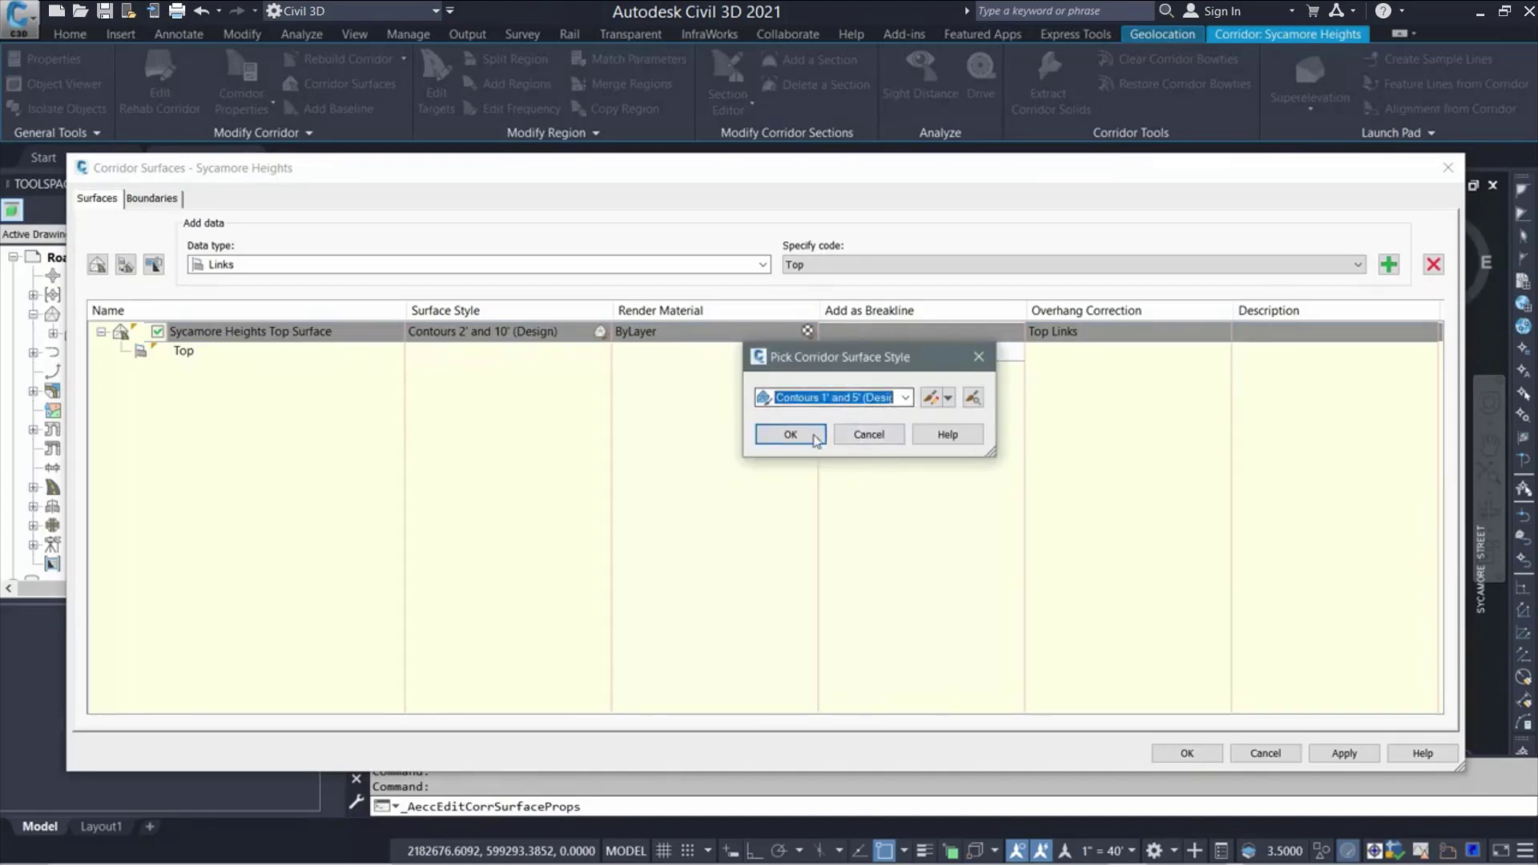
left_click(813, 438)
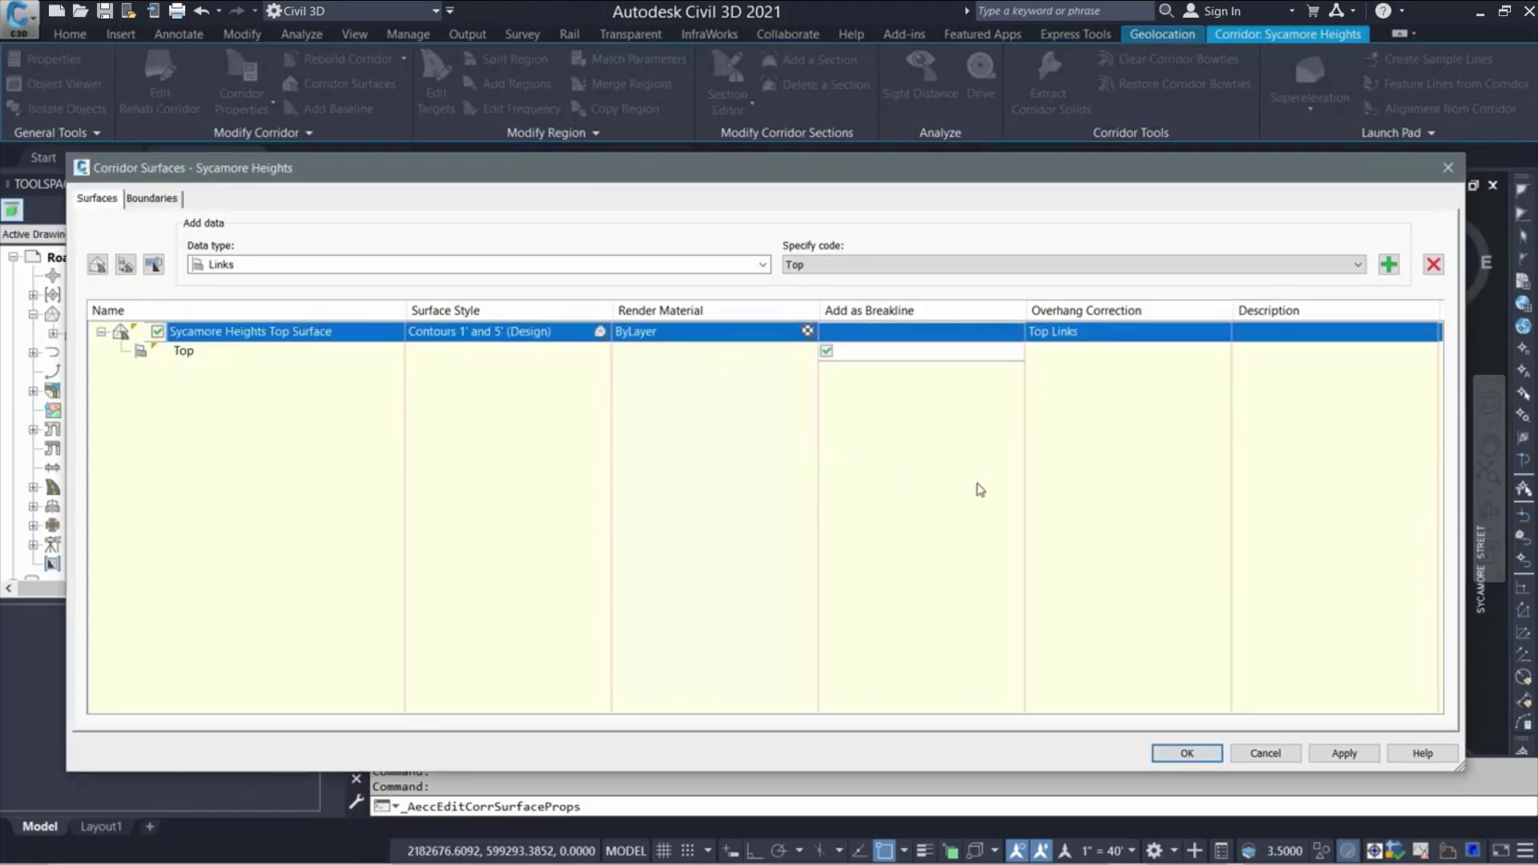
Create a second corridor surface and name it Sycamore Heights Datum Surface
left_click(97, 265)
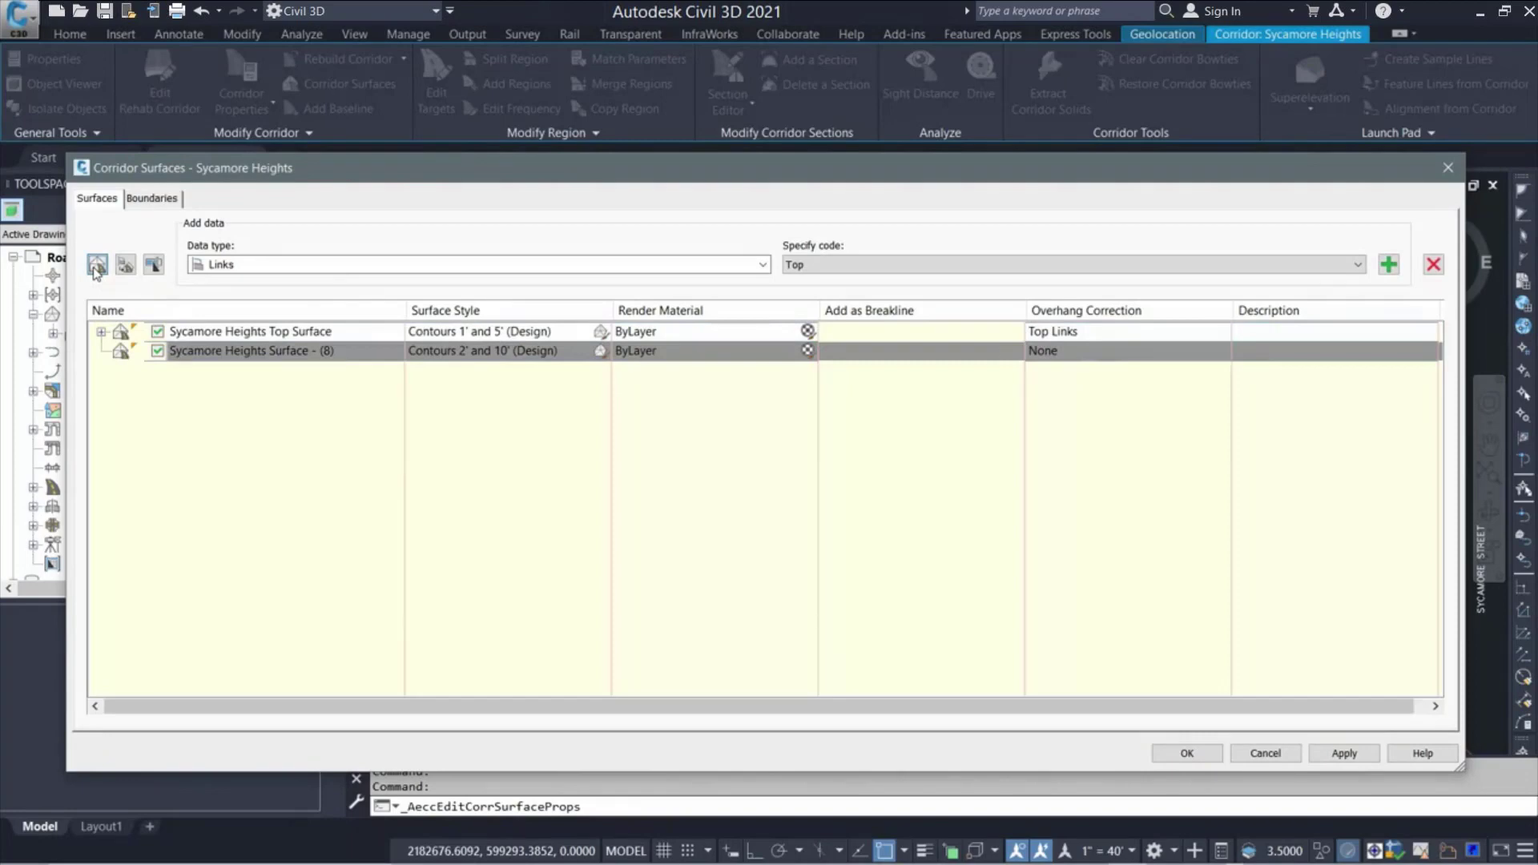
left_click(101, 332)
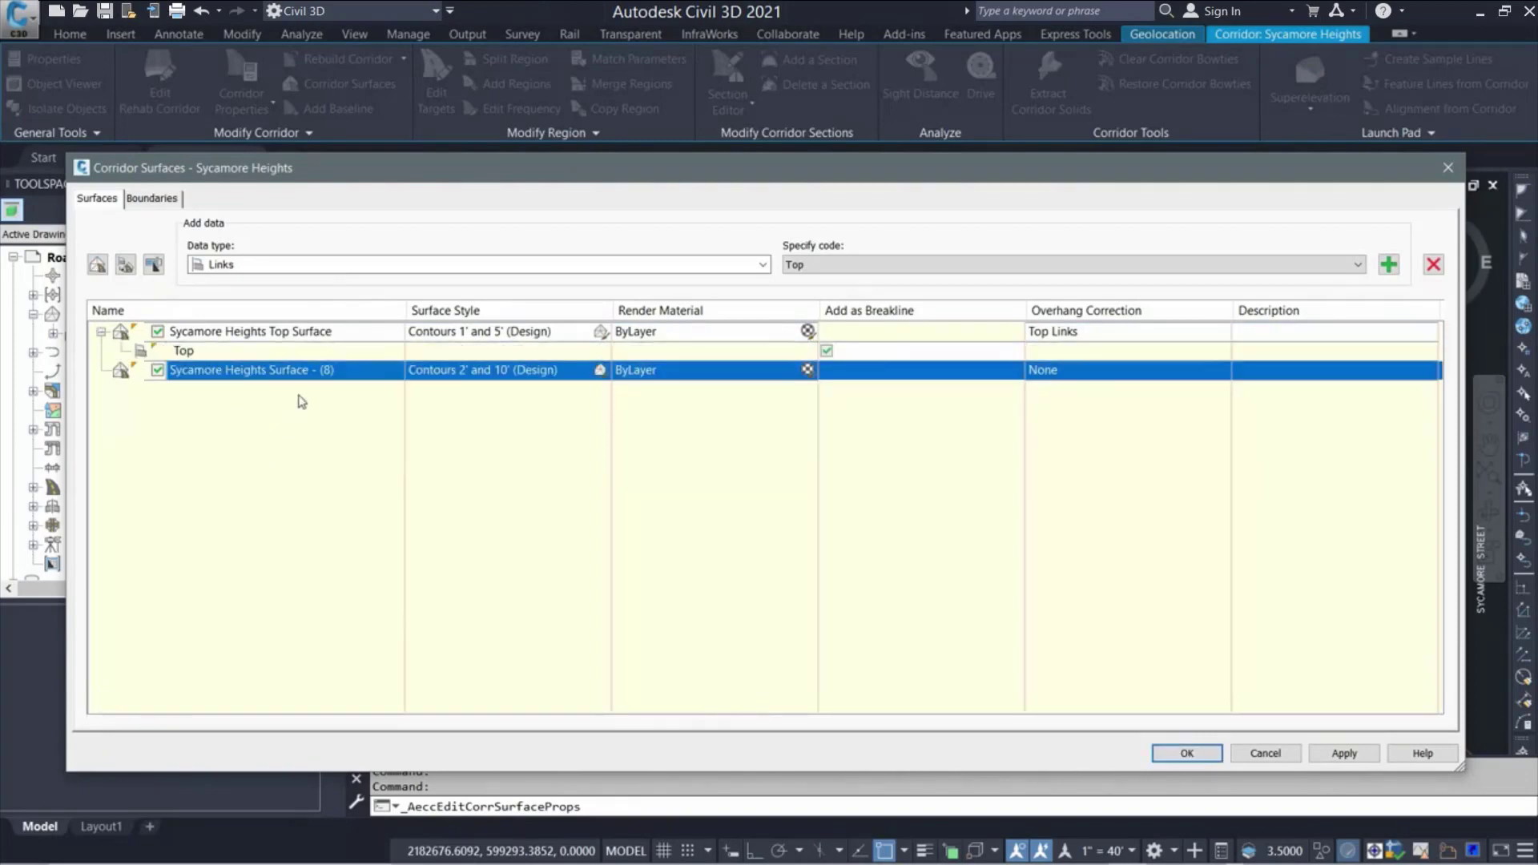
left_click(280, 372)
left_click_drag(276, 372, 352, 375)
type("D")
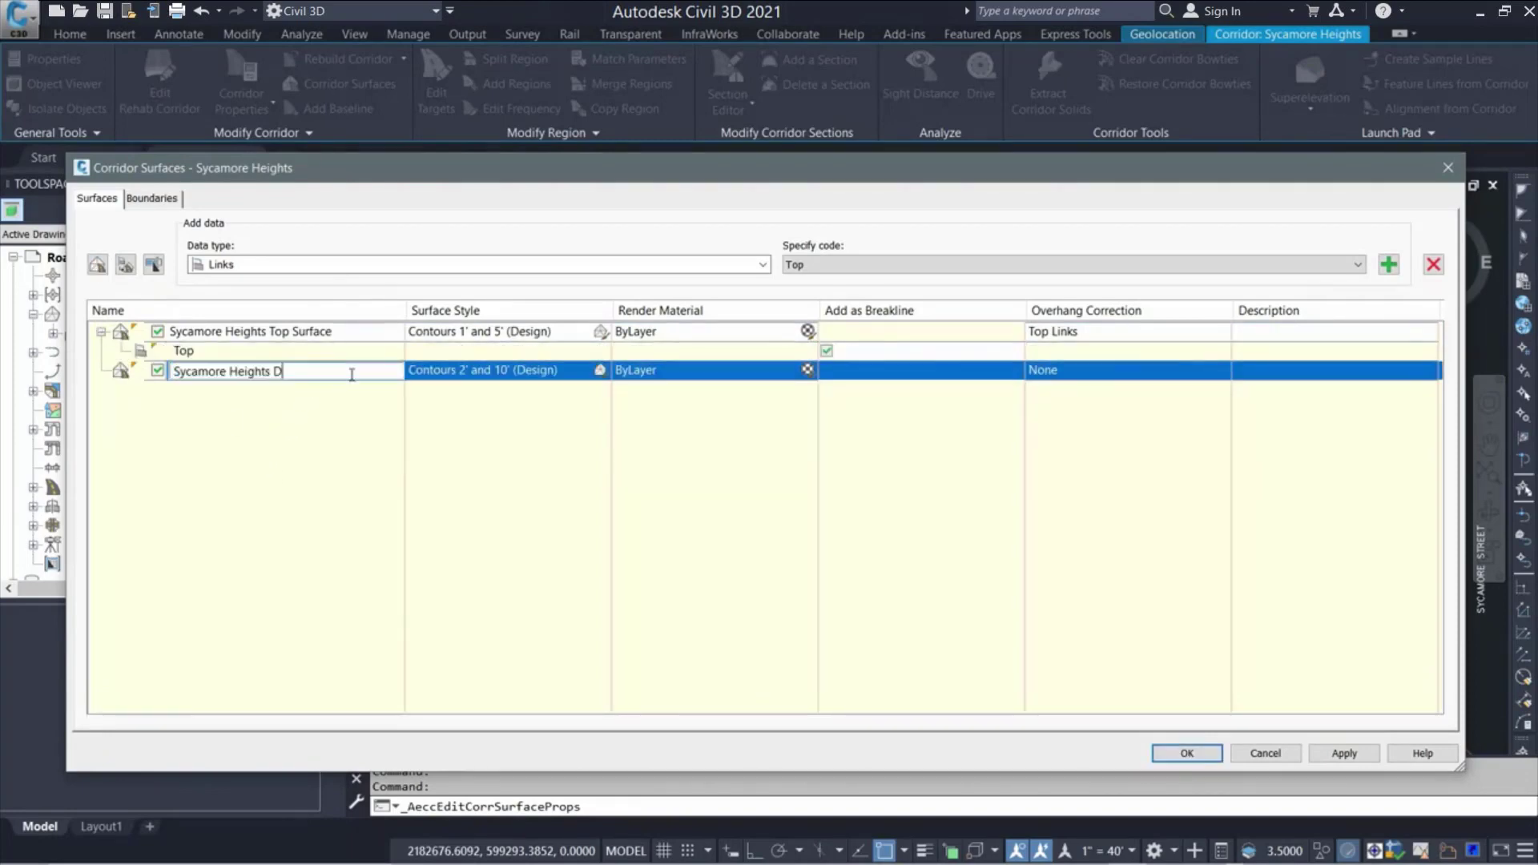
type("atum Surface")
Set the surface style of the Sycamore Heights Datum Surface to Triangles
left_click(598, 369)
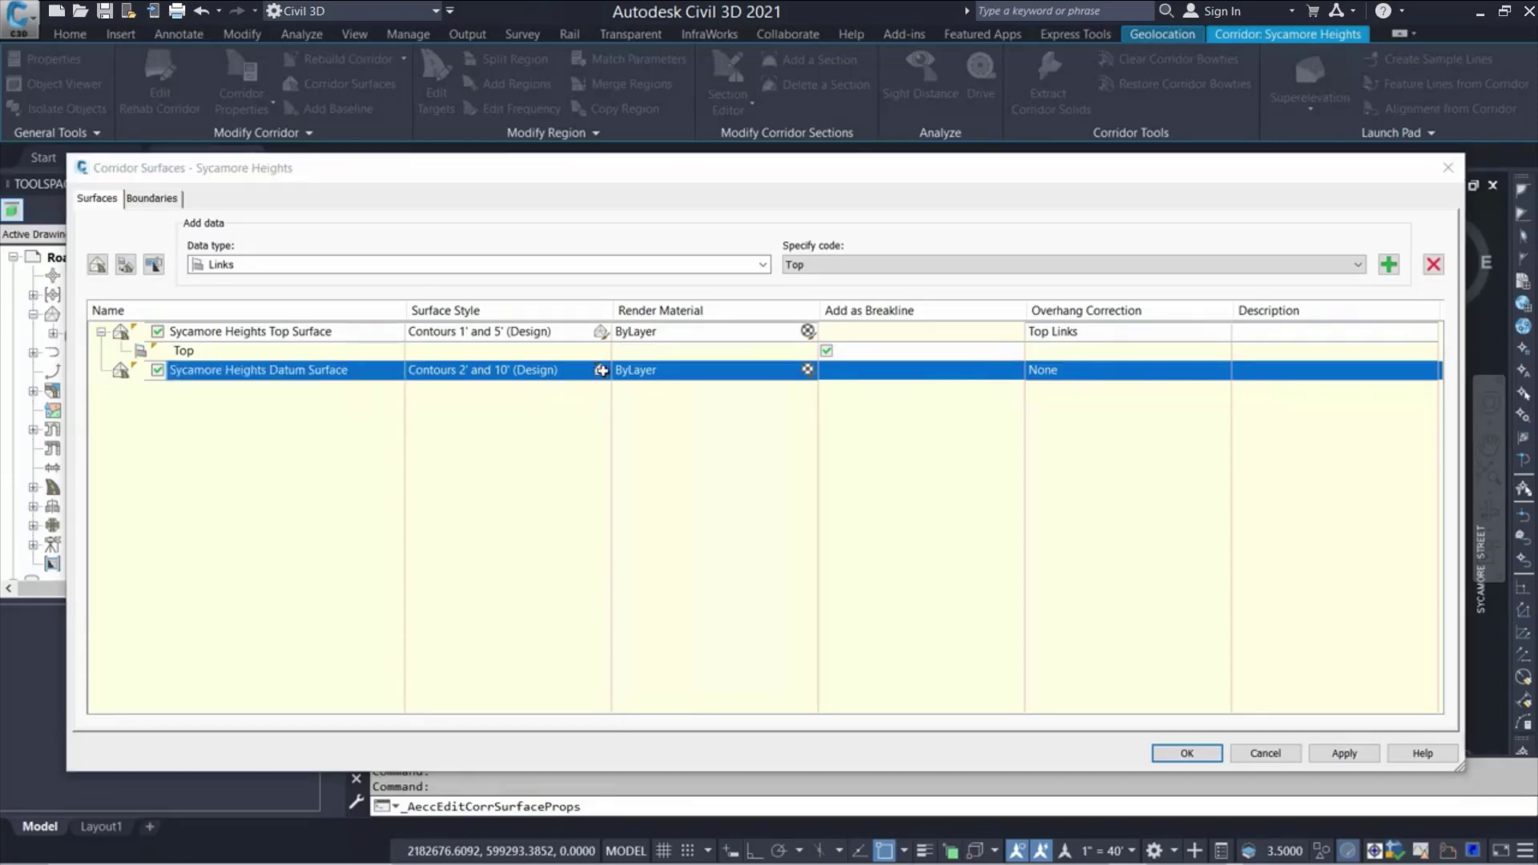
left_click(827, 398)
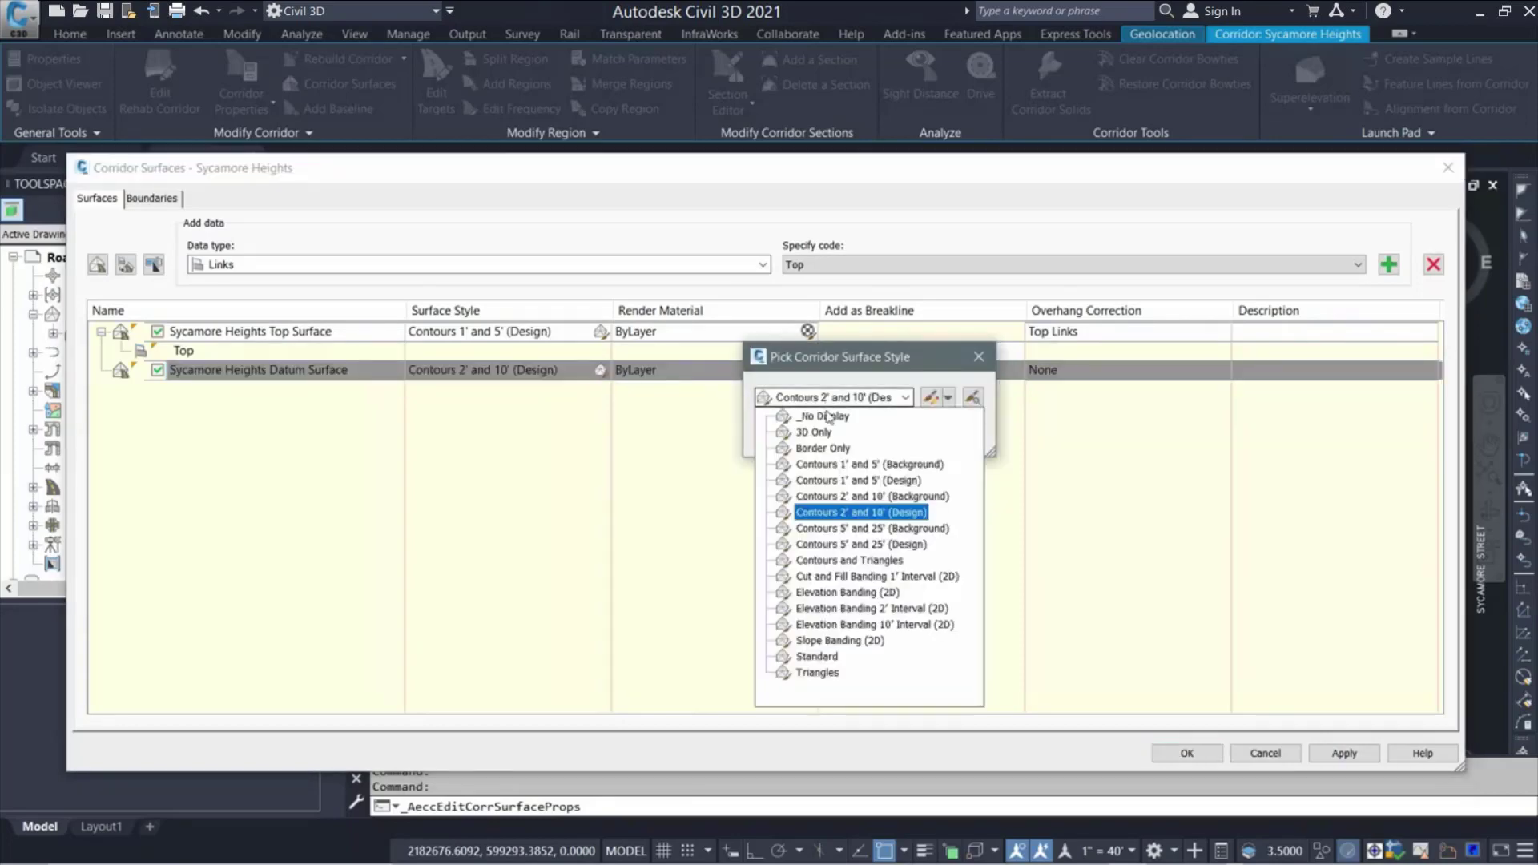
left_click(817, 673)
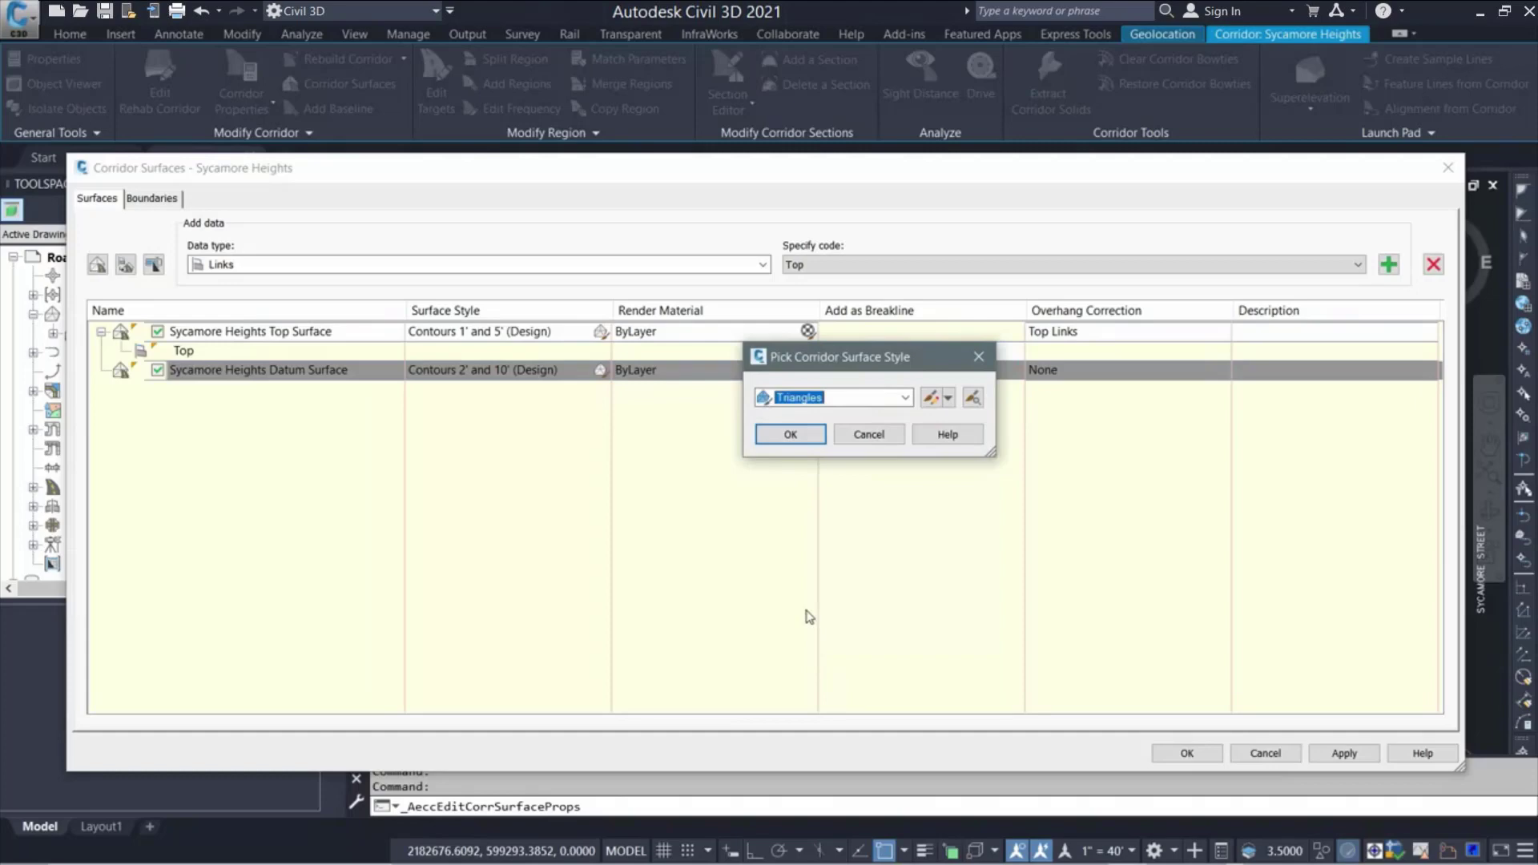
left_click(802, 443)
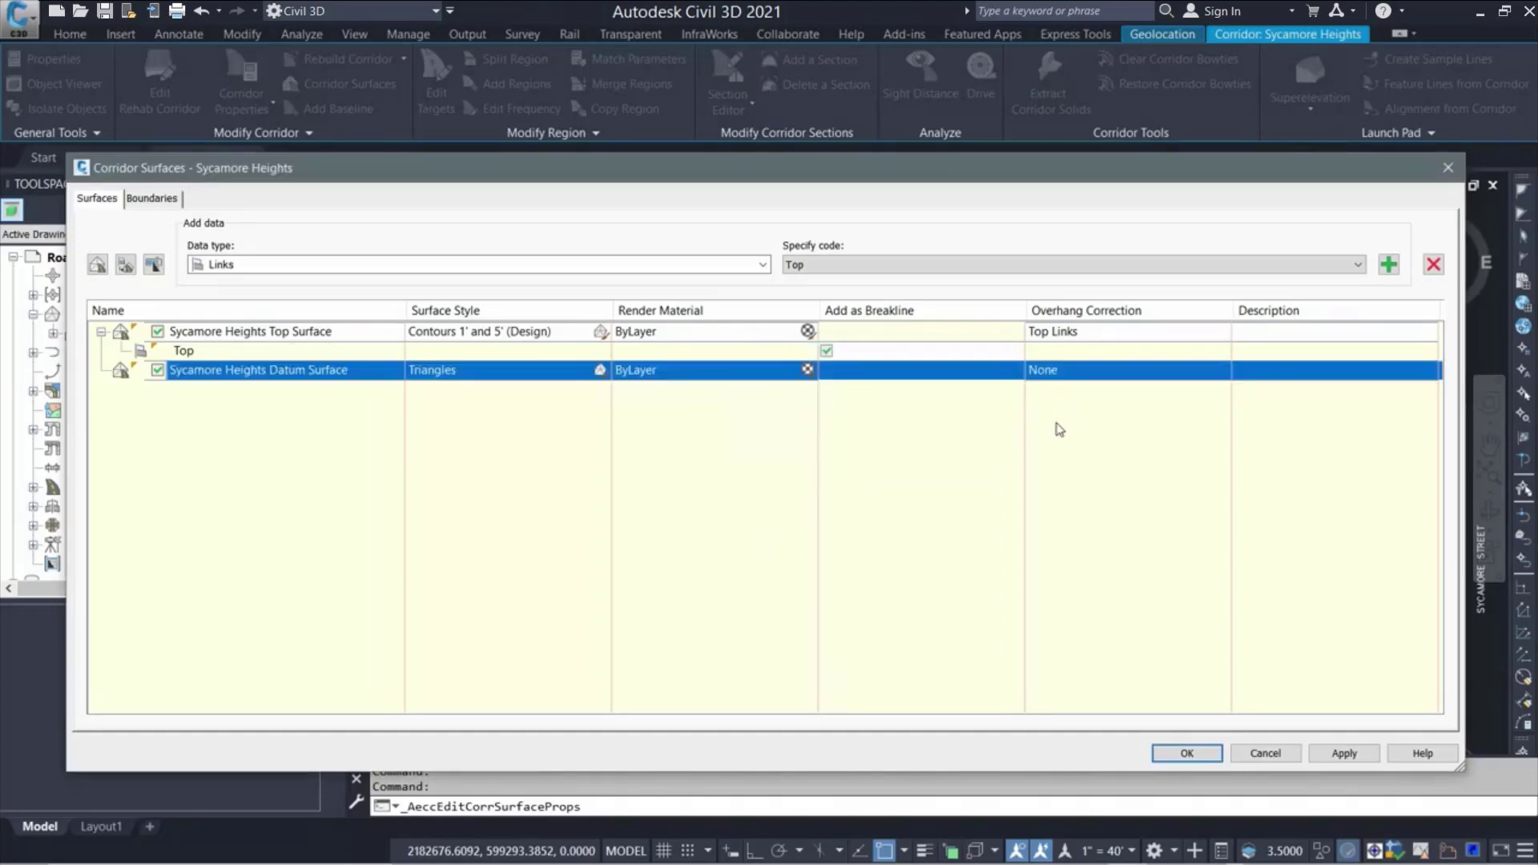
Add the Datum link code to the Sycamore Heights Datum Surface as a breakline and set the surface's overhang correction to Bottom Links
left_click(921, 267)
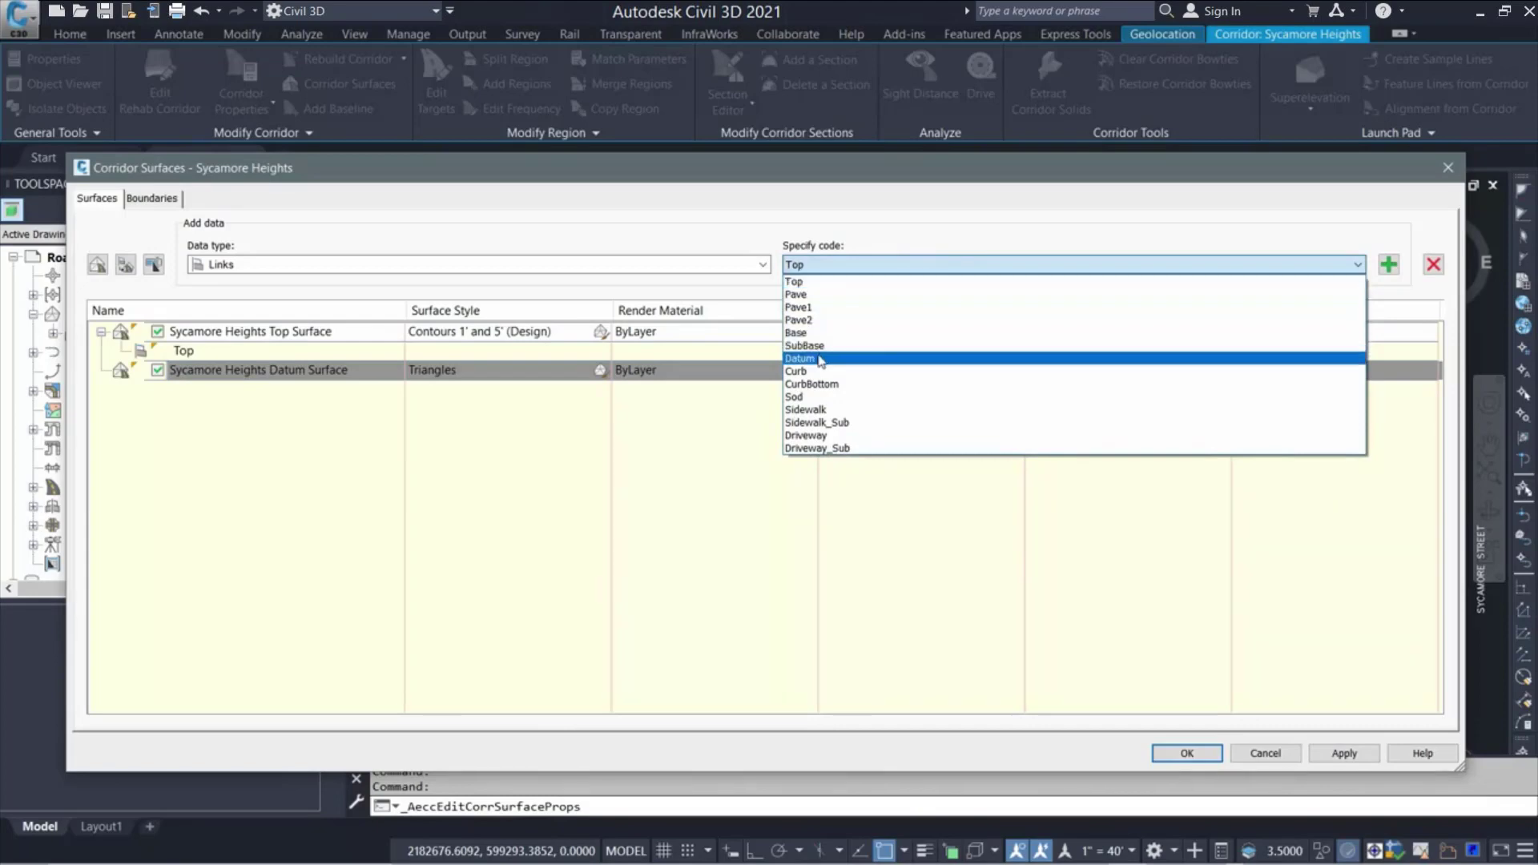
left_click(821, 358)
left_click(1389, 264)
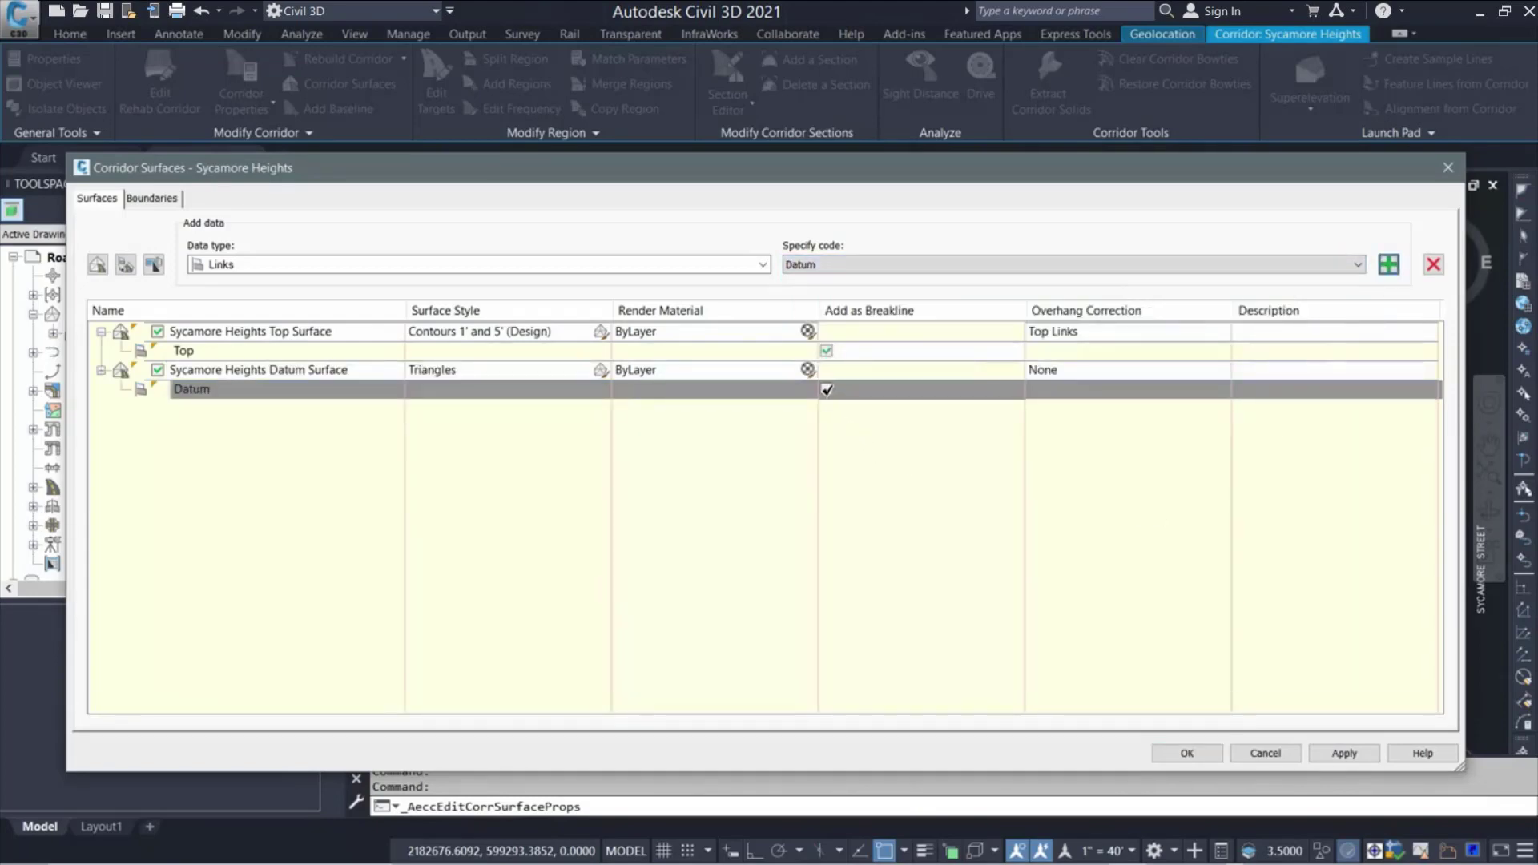
left_click(827, 390)
left_click(1103, 374)
left_click(1104, 374)
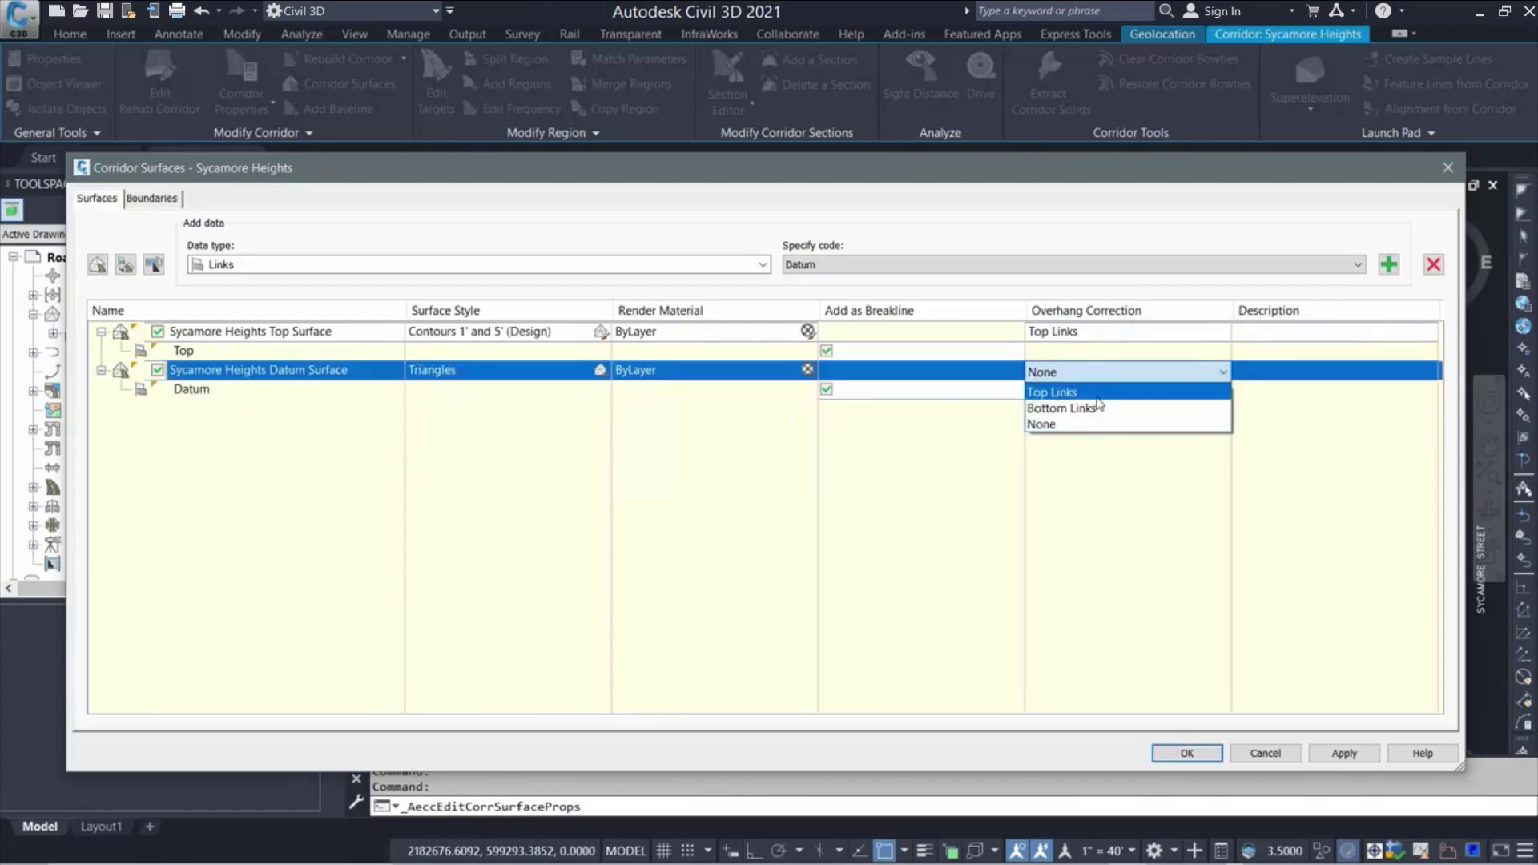
left_click(1092, 409)
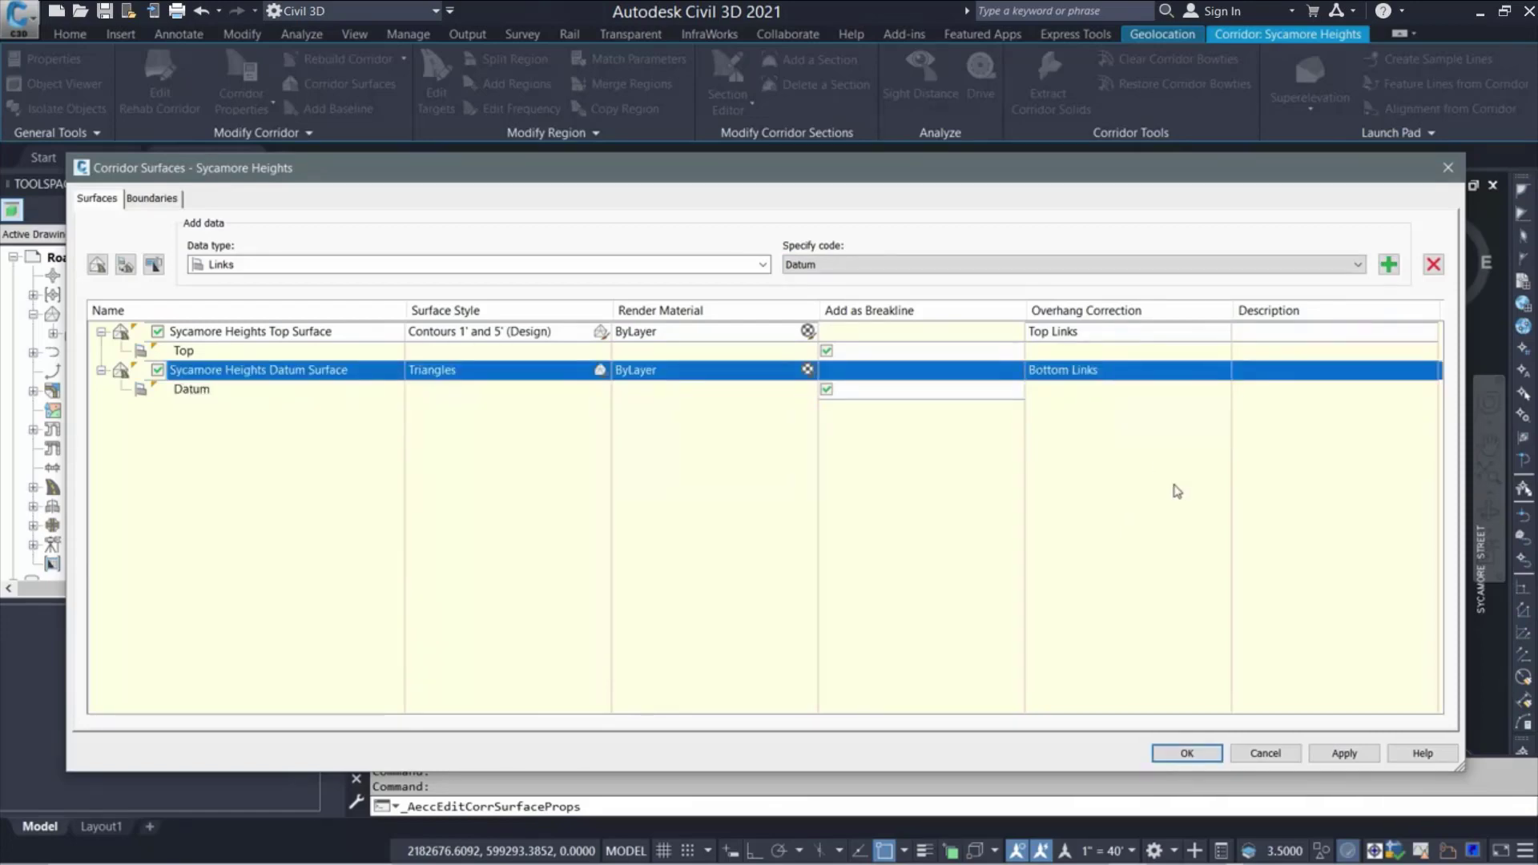
Apply the corridor surface settings, rebuild the corridor and accept the Corridor Surfaces dialog
left_click(1343, 755)
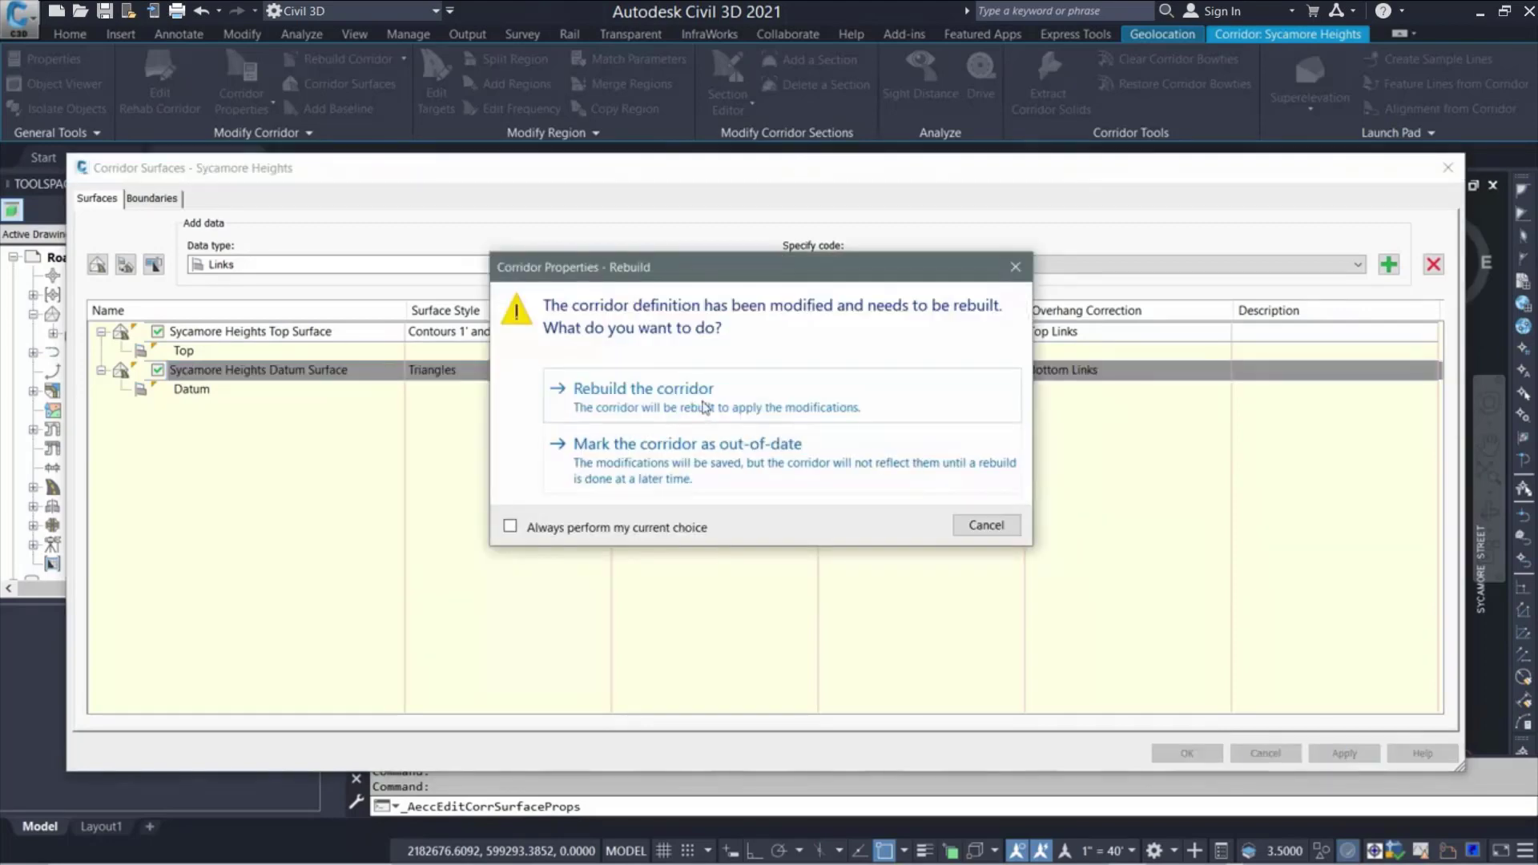
left_click(702, 407)
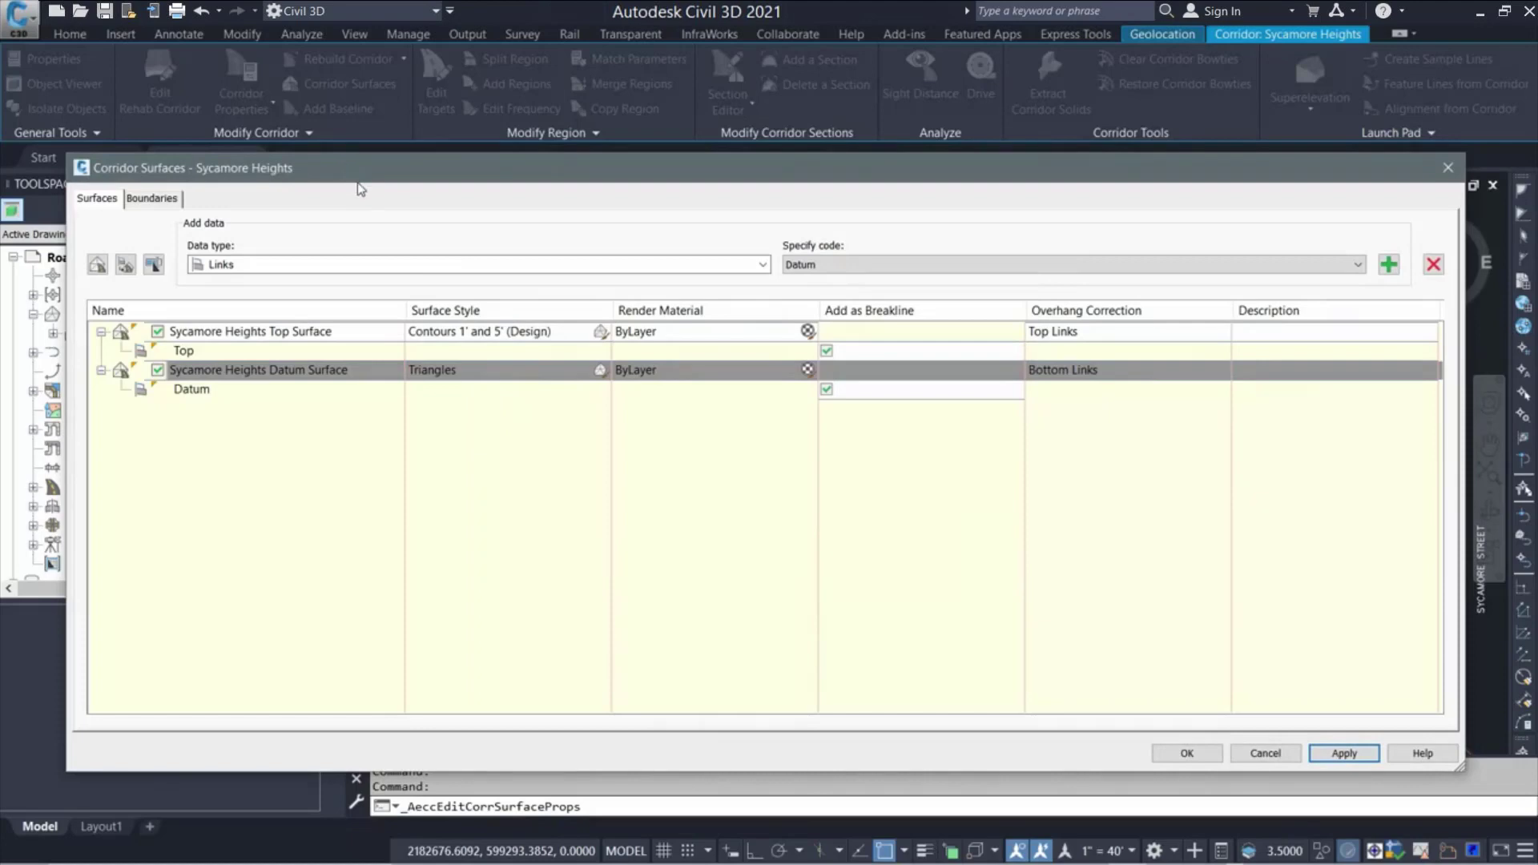
mouse_move(345, 165)
left_mouse_down()
mouse_move(491, 519)
mouse_move(491, 709)
mouse_move(520, 415)
left_mouse_up()
left_click_drag(507, 357, 344, 165)
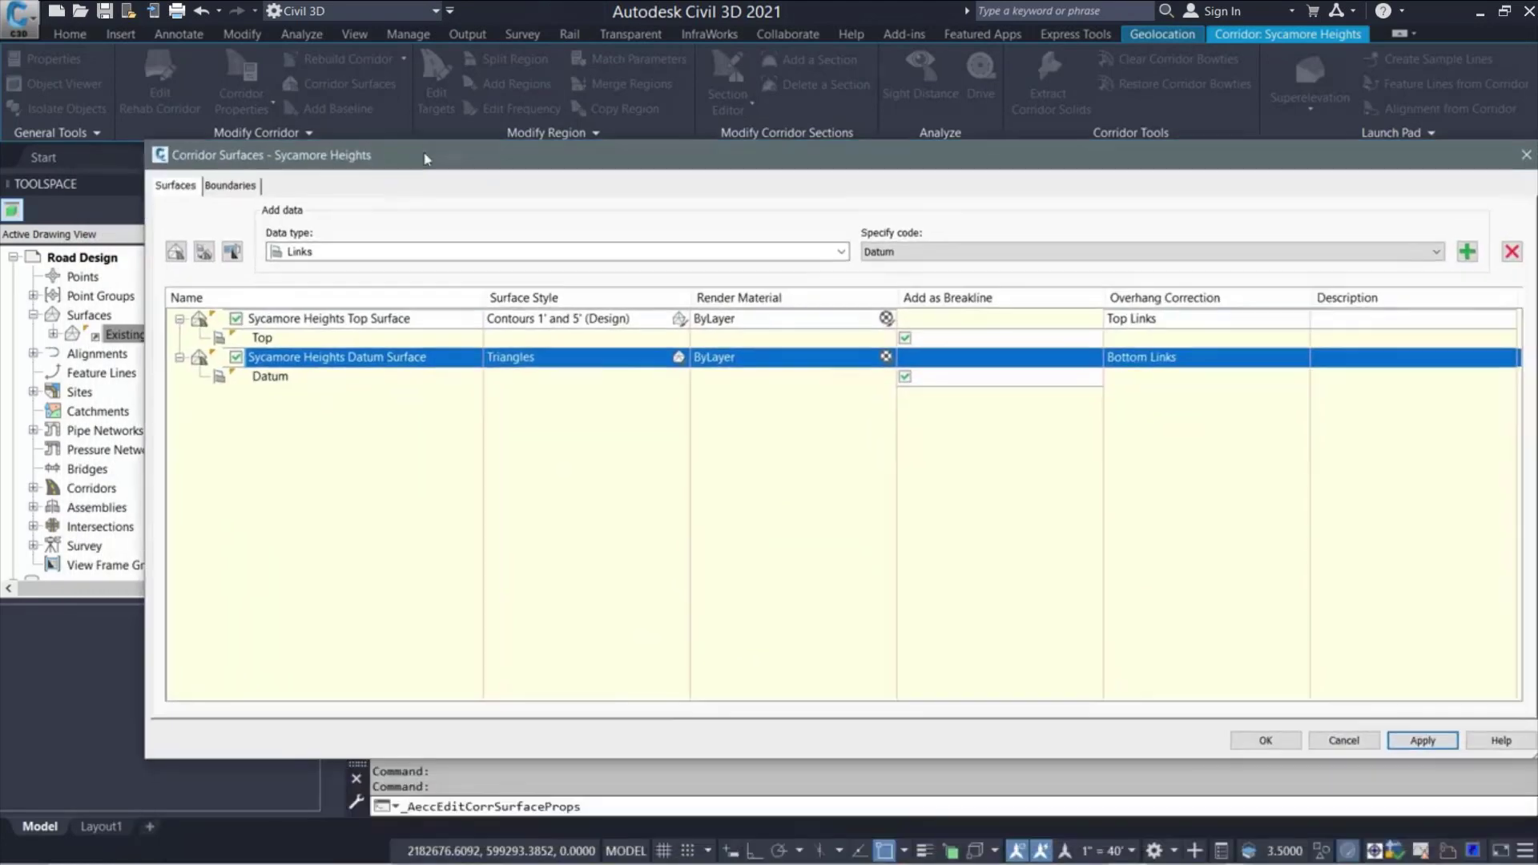
left_click(1262, 739)
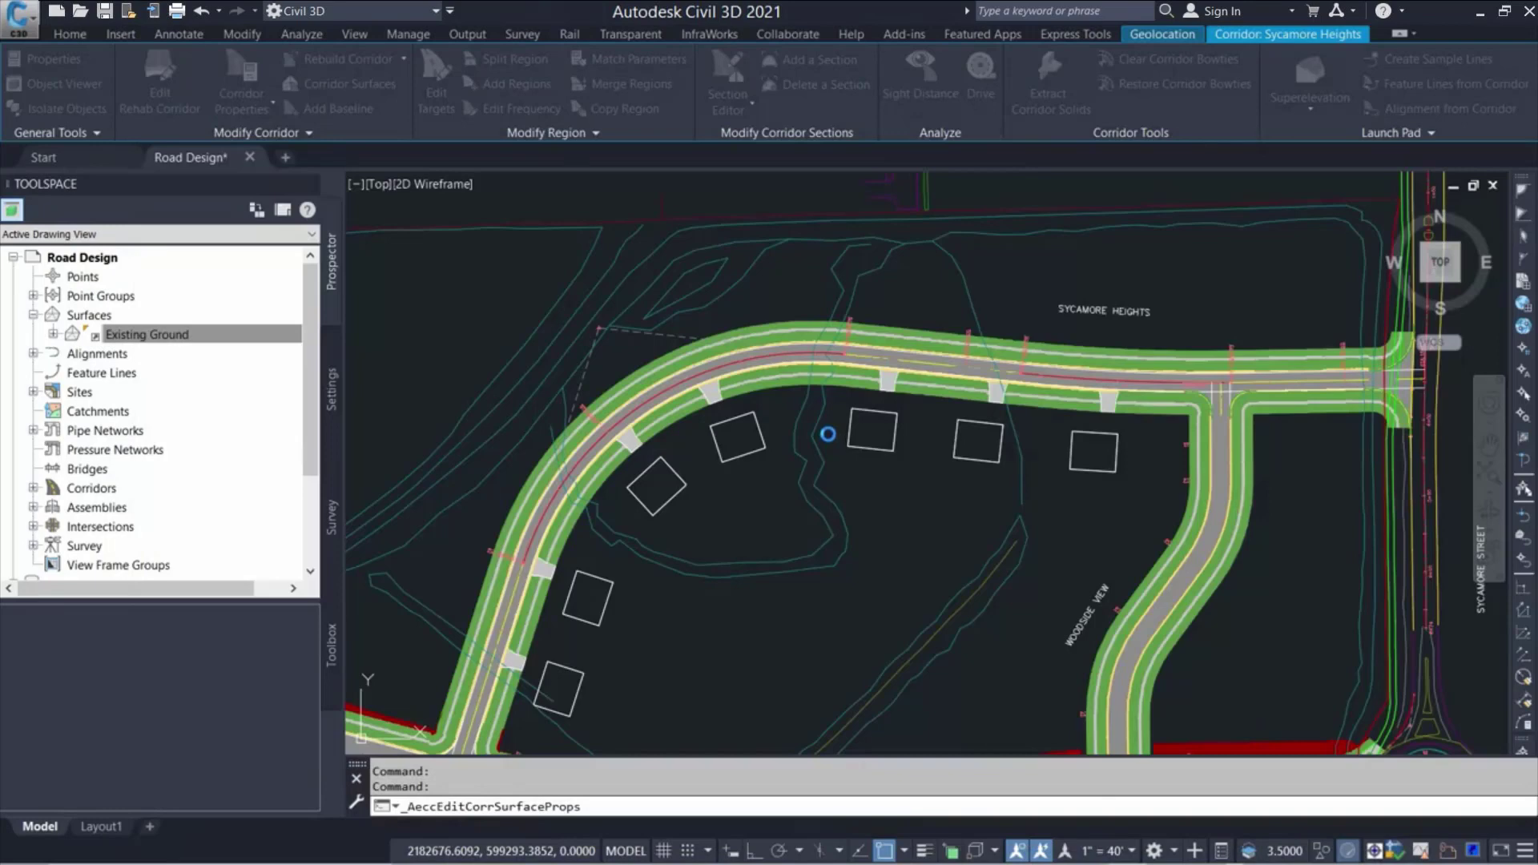
Deselect the corridor and regenerate the drawing with the RE command
key("Escape")
key("Escape")
type("re")
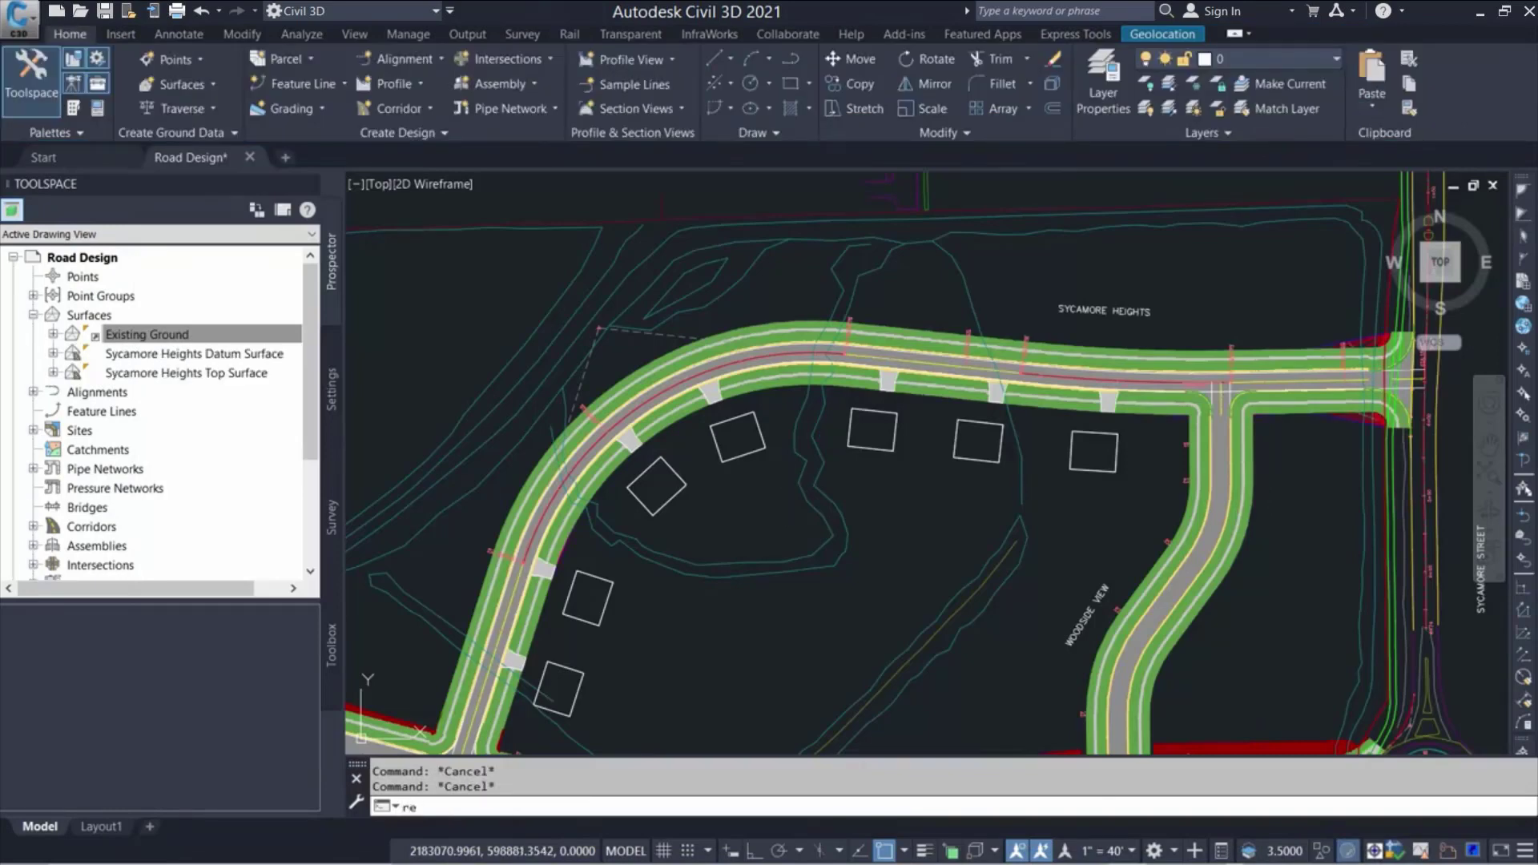
key("Return")
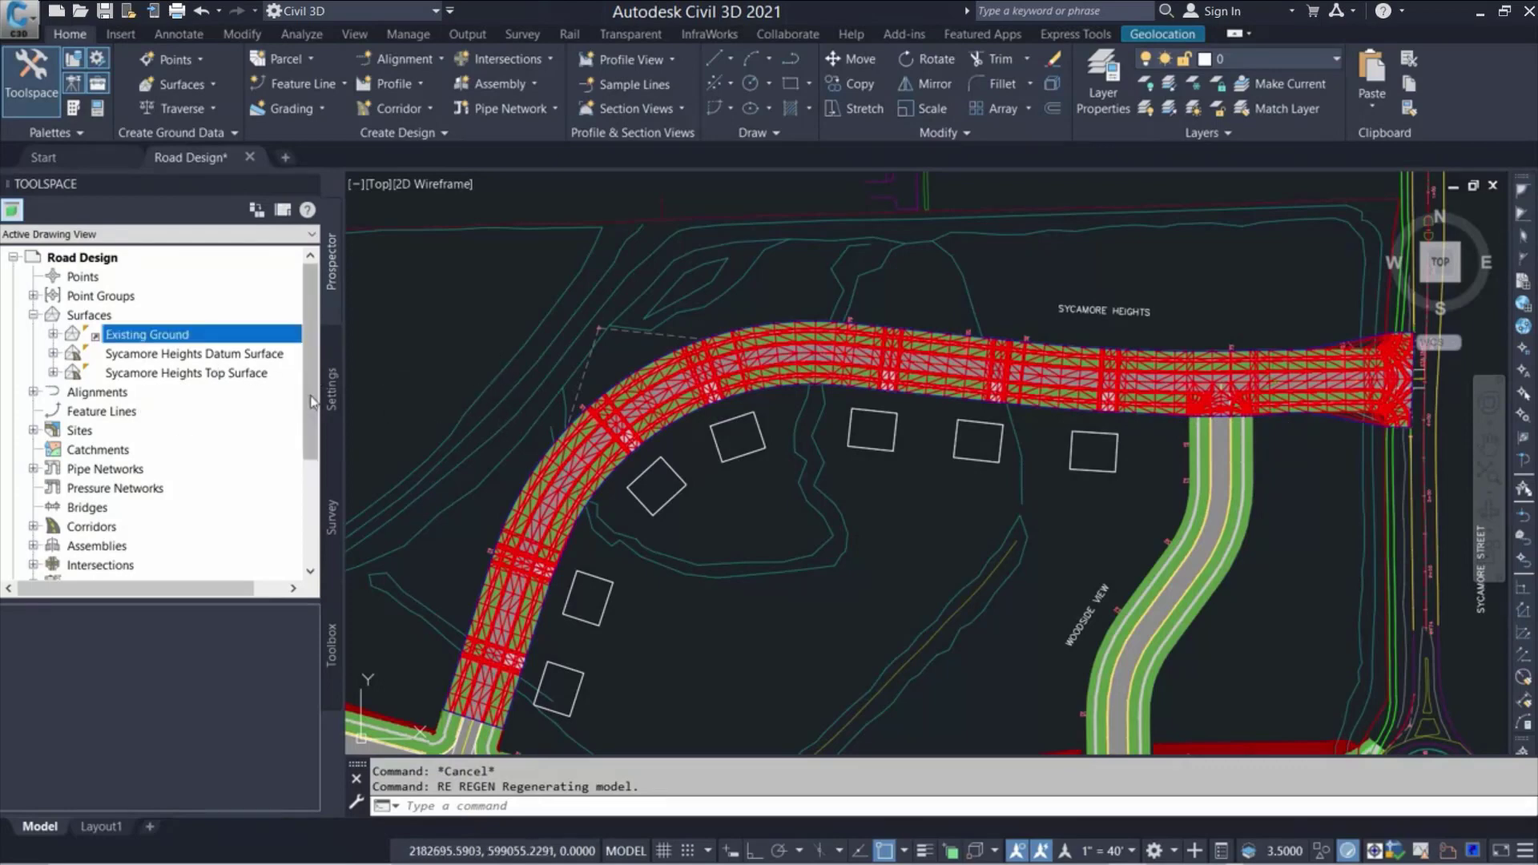
Expand the Corridors collection in Toolspace and select the Sycamore Heights corridor in the drawing
left_click(33, 526)
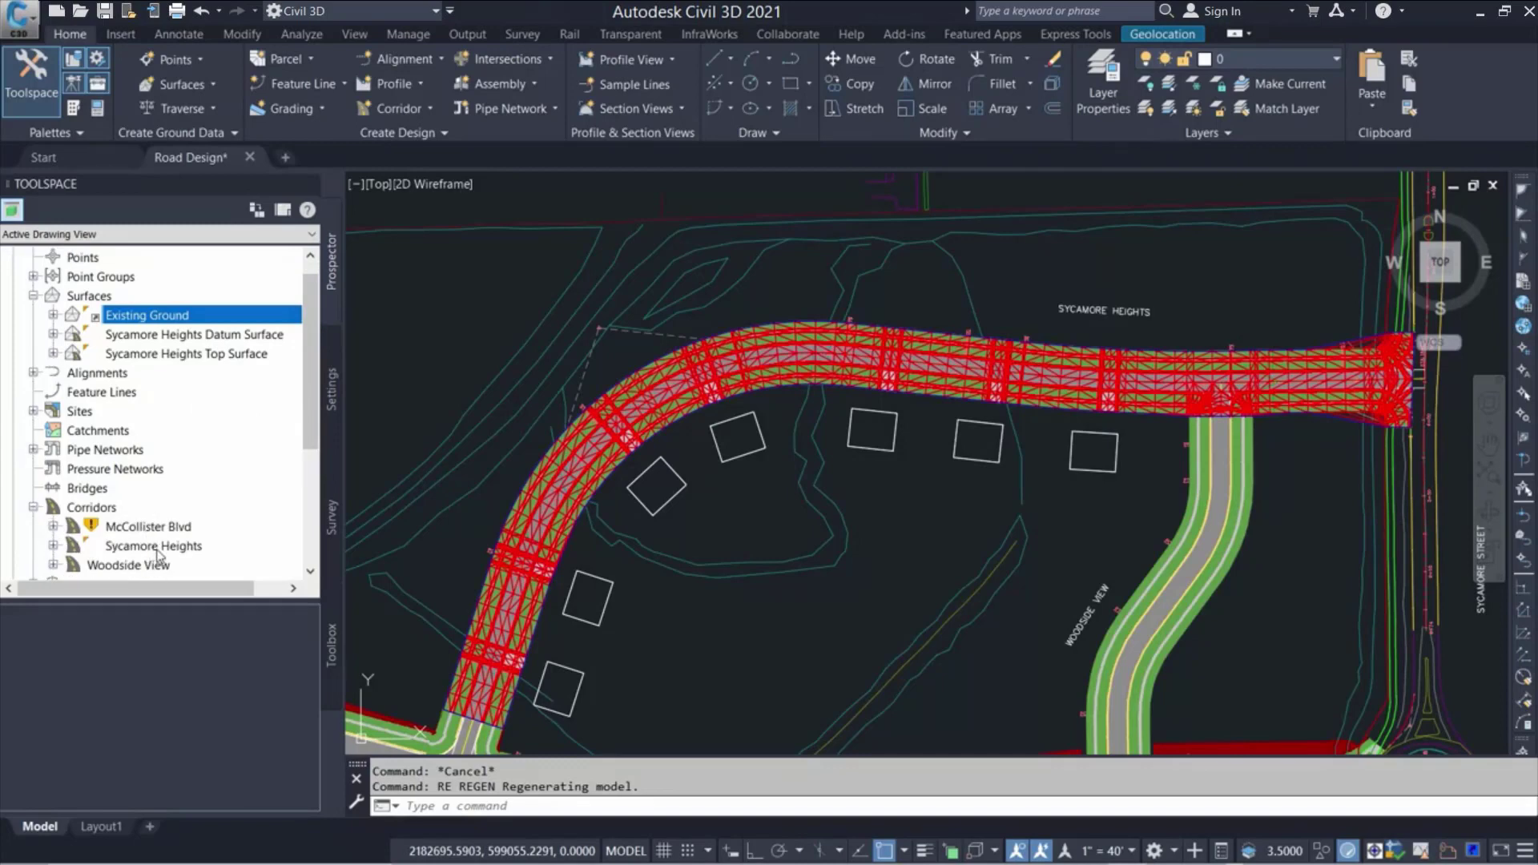
right_click(157, 549)
left_click(231, 669)
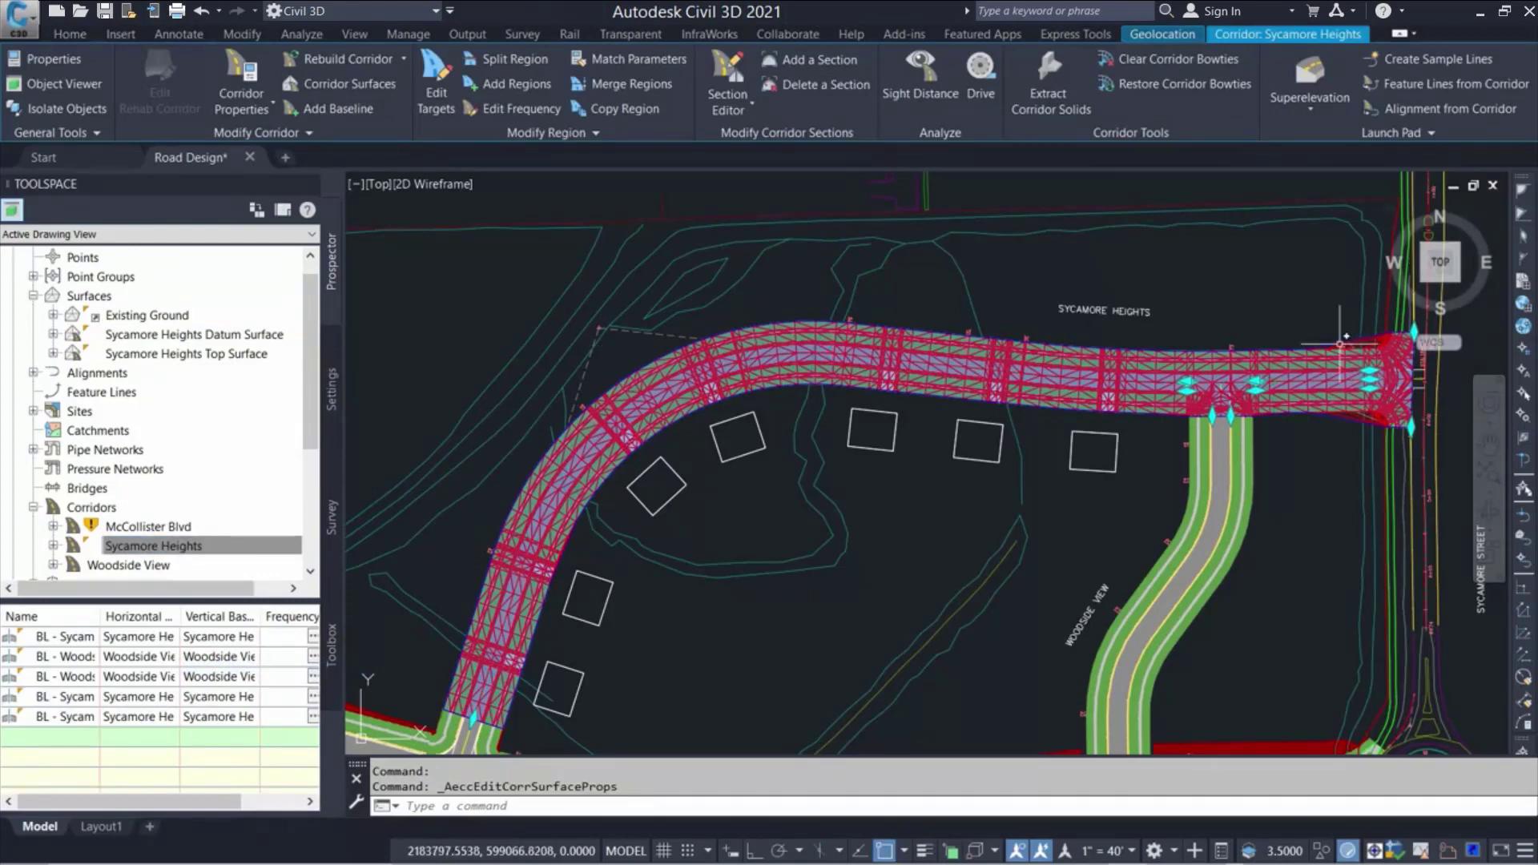
Examine the surface triangles around the curb returns where Sycamore Heights meets Sycamore Street
middle_click_drag(1339, 345, 1019, 319)
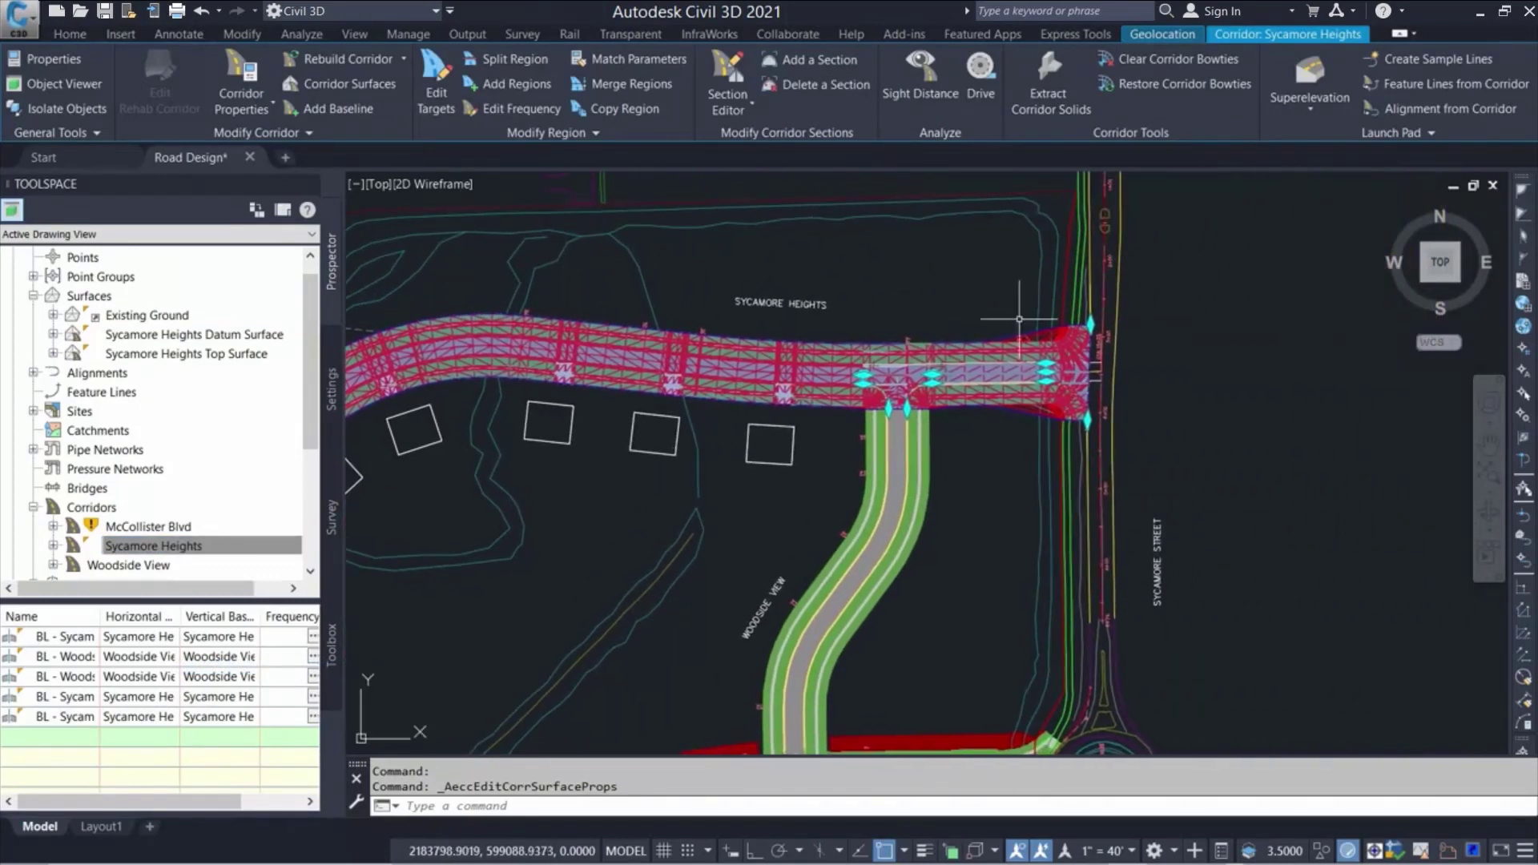
scroll(1019, 319, "up", 6)
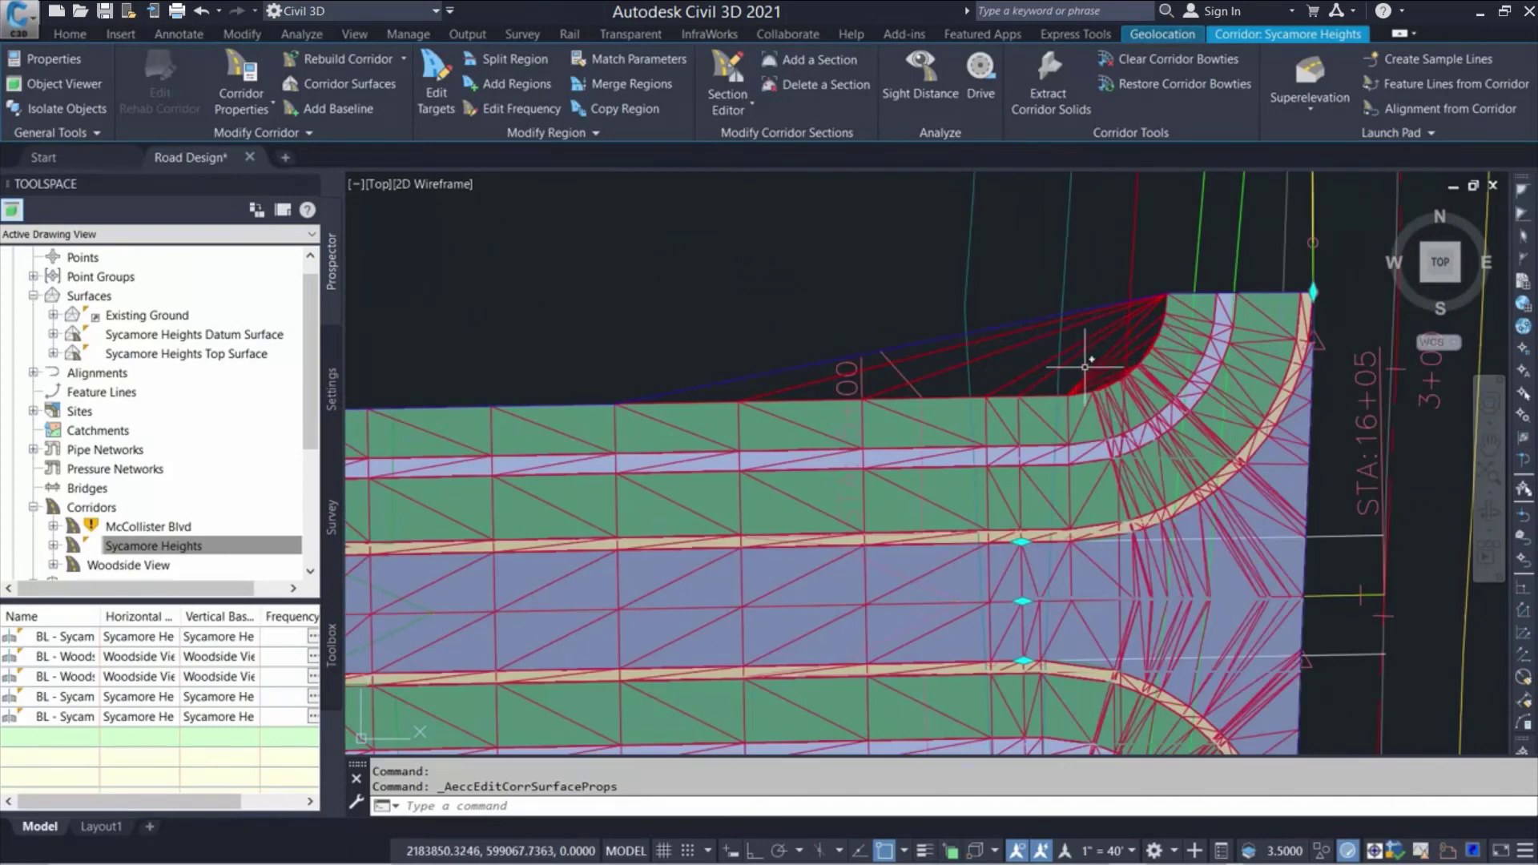
scroll(1070, 353, "down", 4)
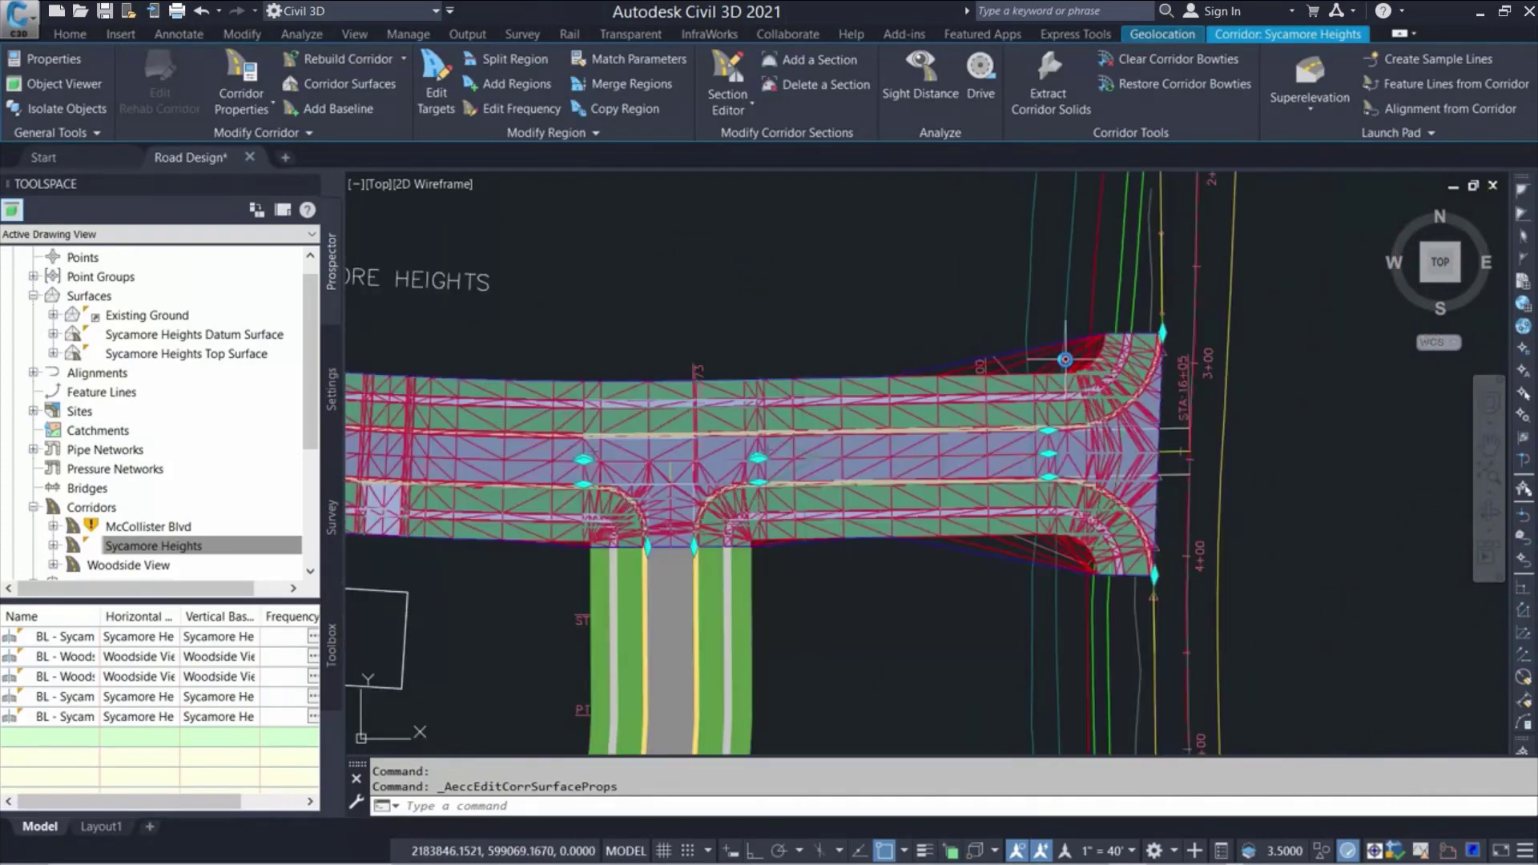
scroll(1064, 360, "down", 2)
scroll(1065, 360, "down", 1)
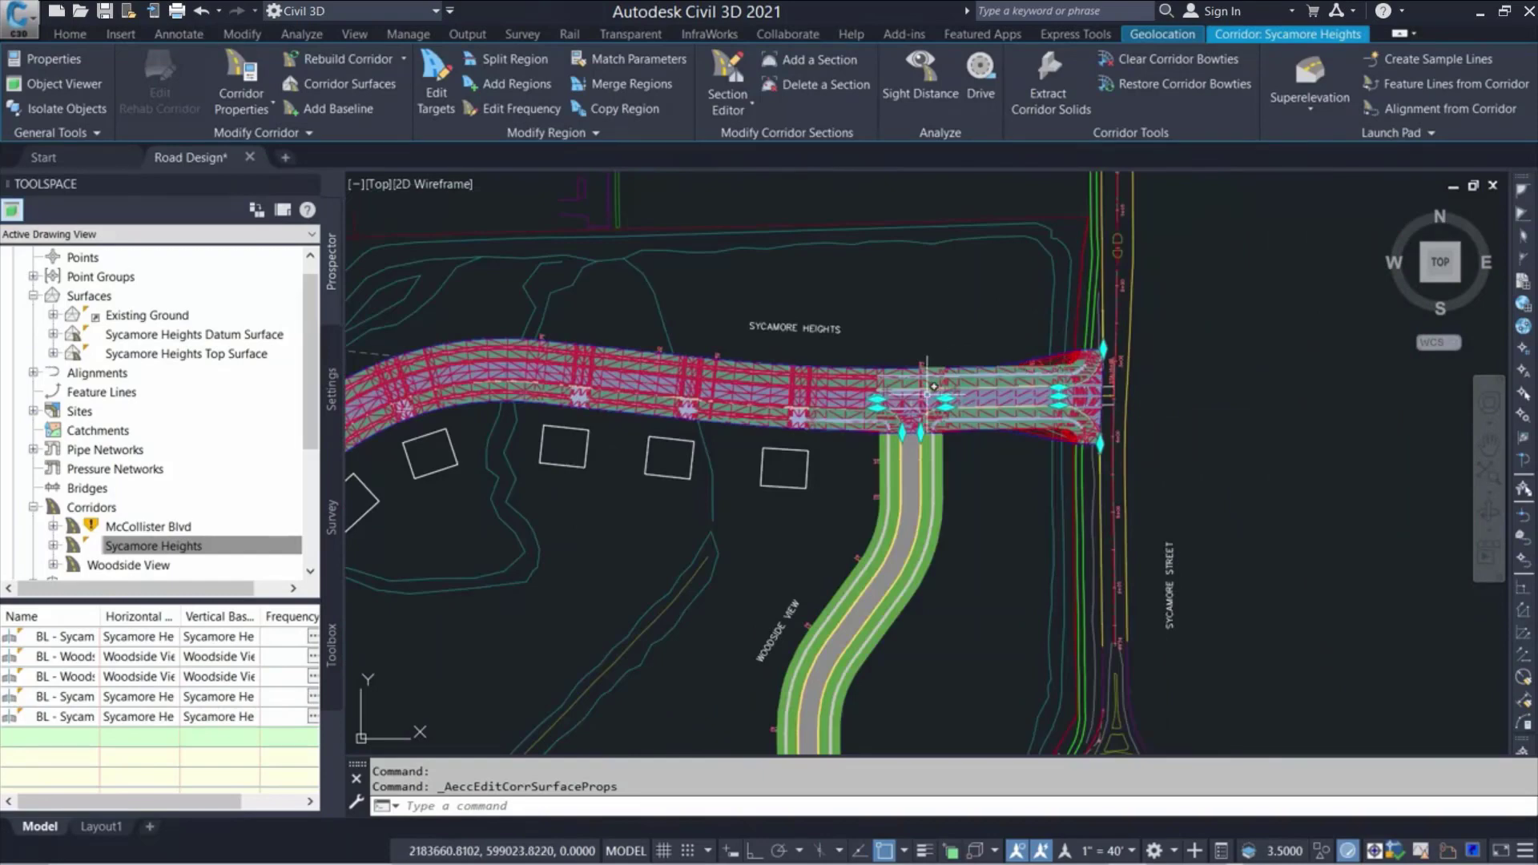
middle_click_drag(934, 386, 1234, 342)
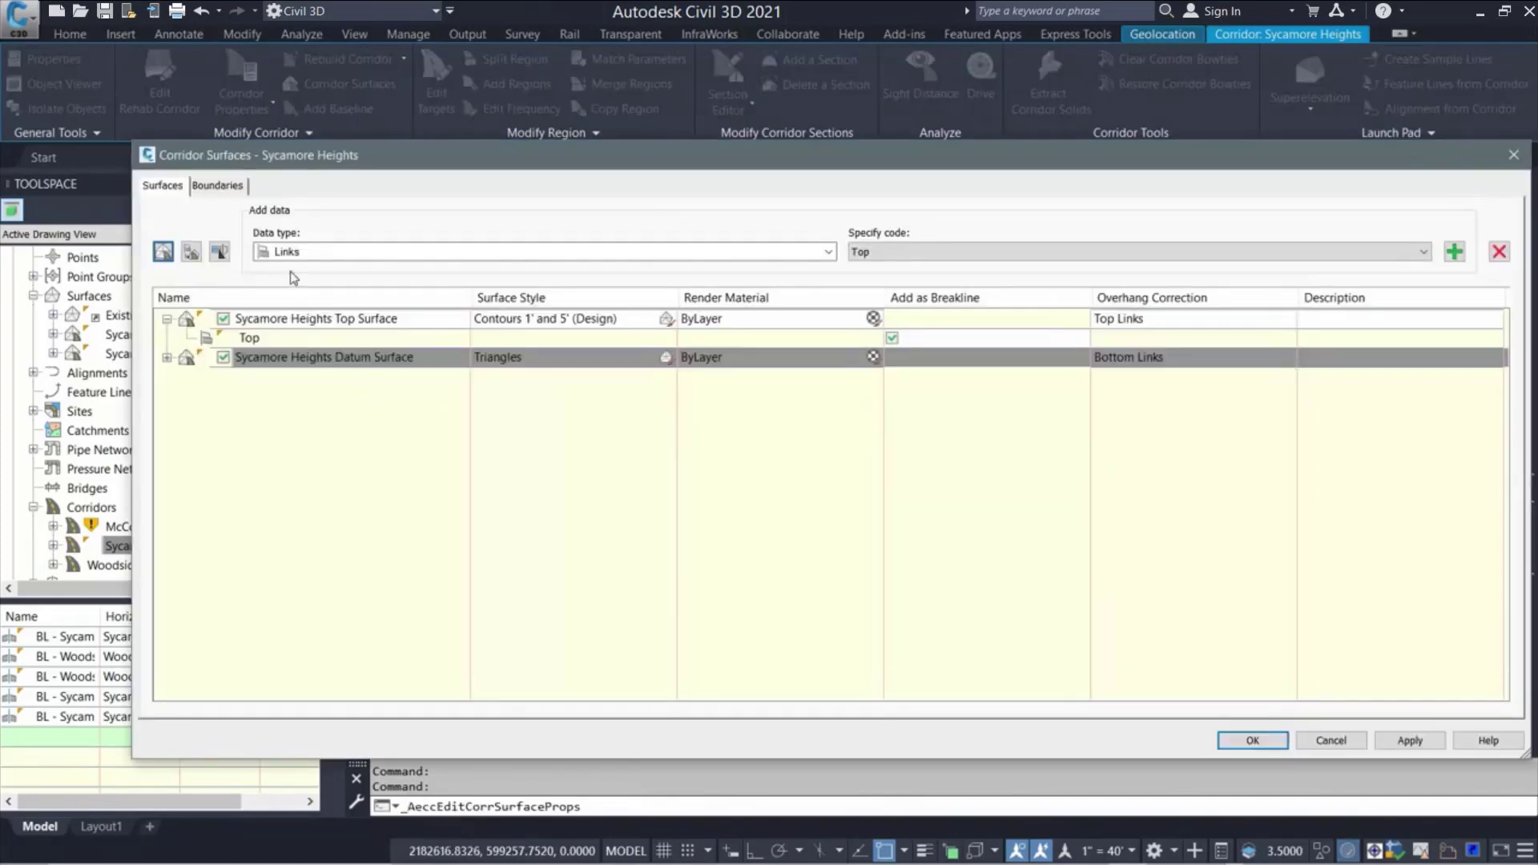
Add the corridor extents as outer boundary to both the Sycamore Heights Top Surface and the Datum Surface
left_click(240, 187)
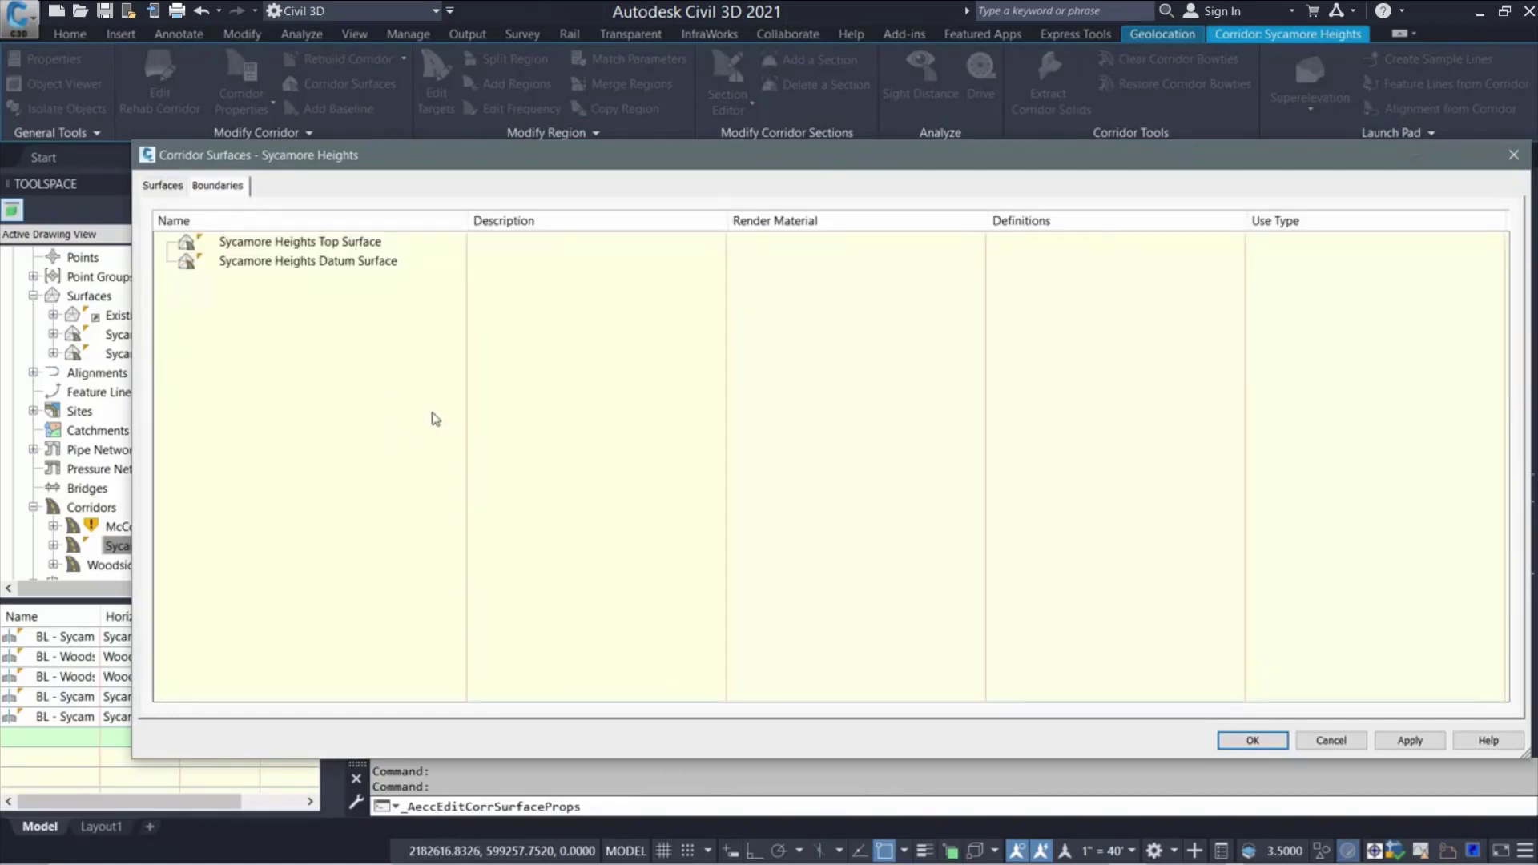
right_click(366, 242)
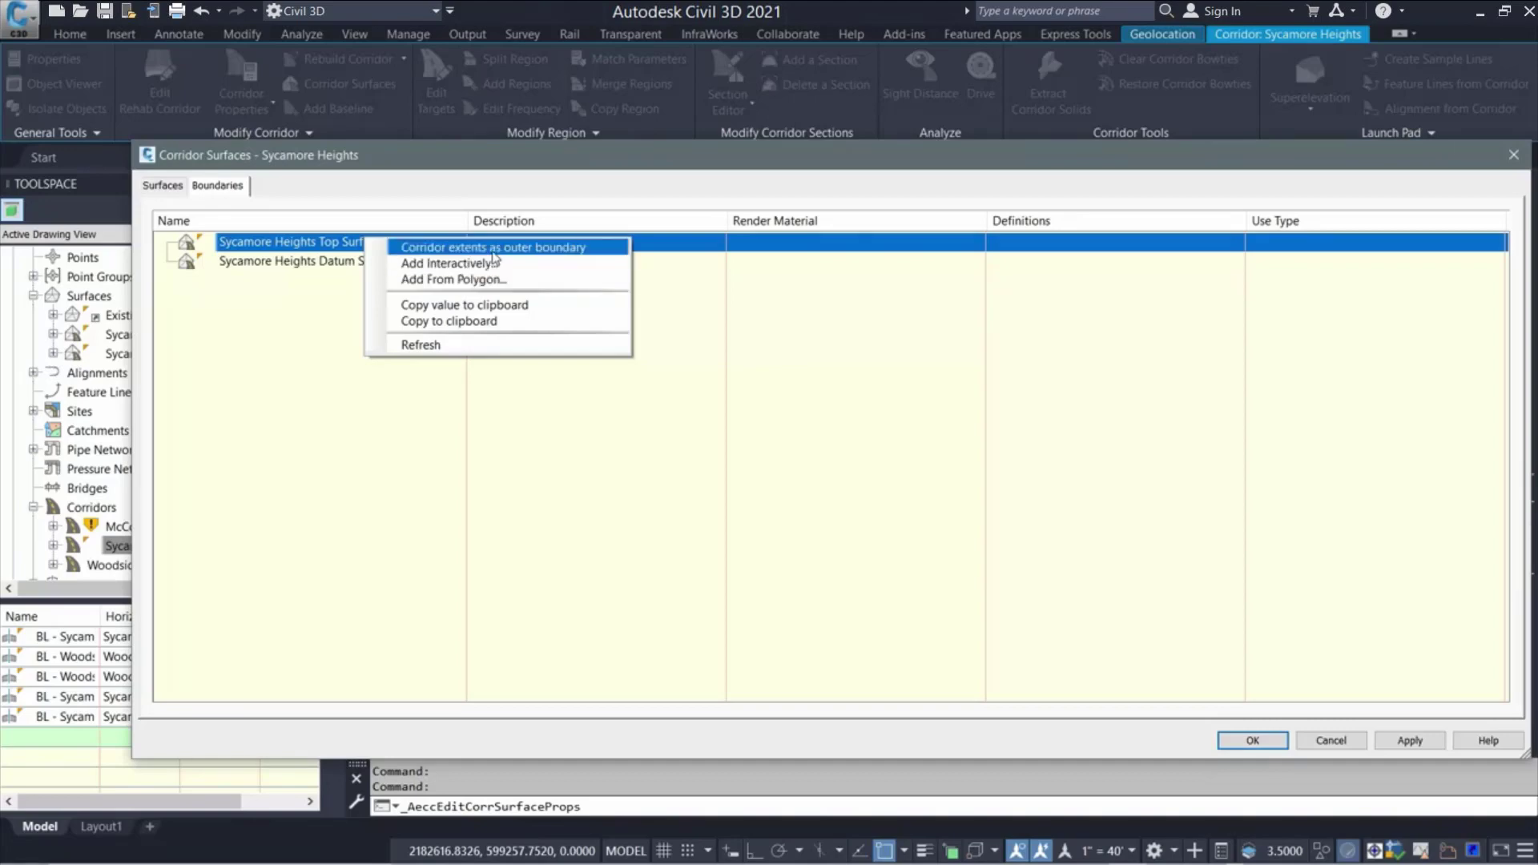
left_click(490, 248)
left_click(260, 282)
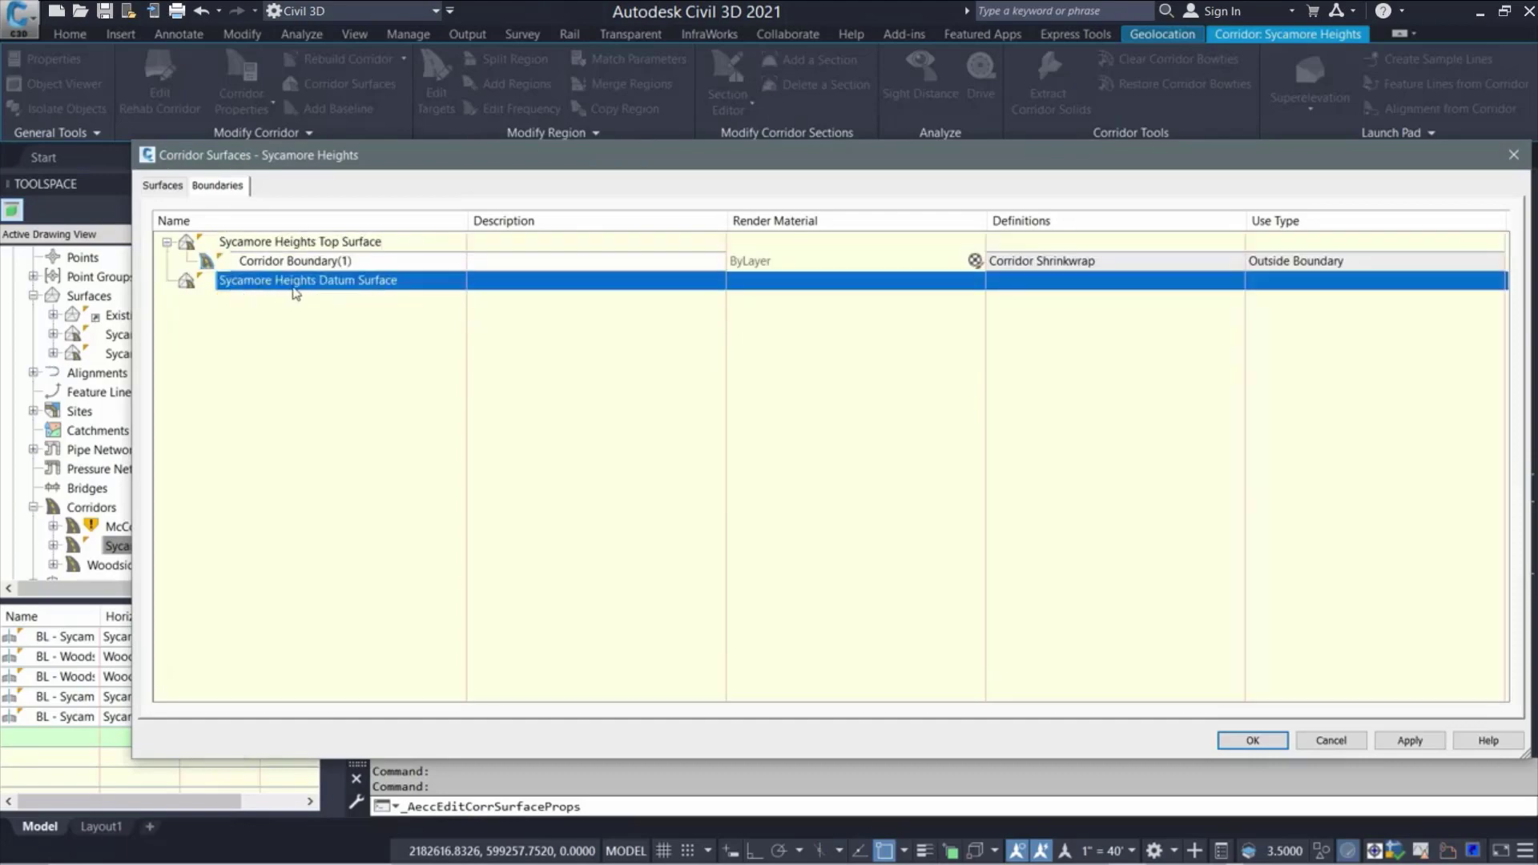
right_click(295, 293)
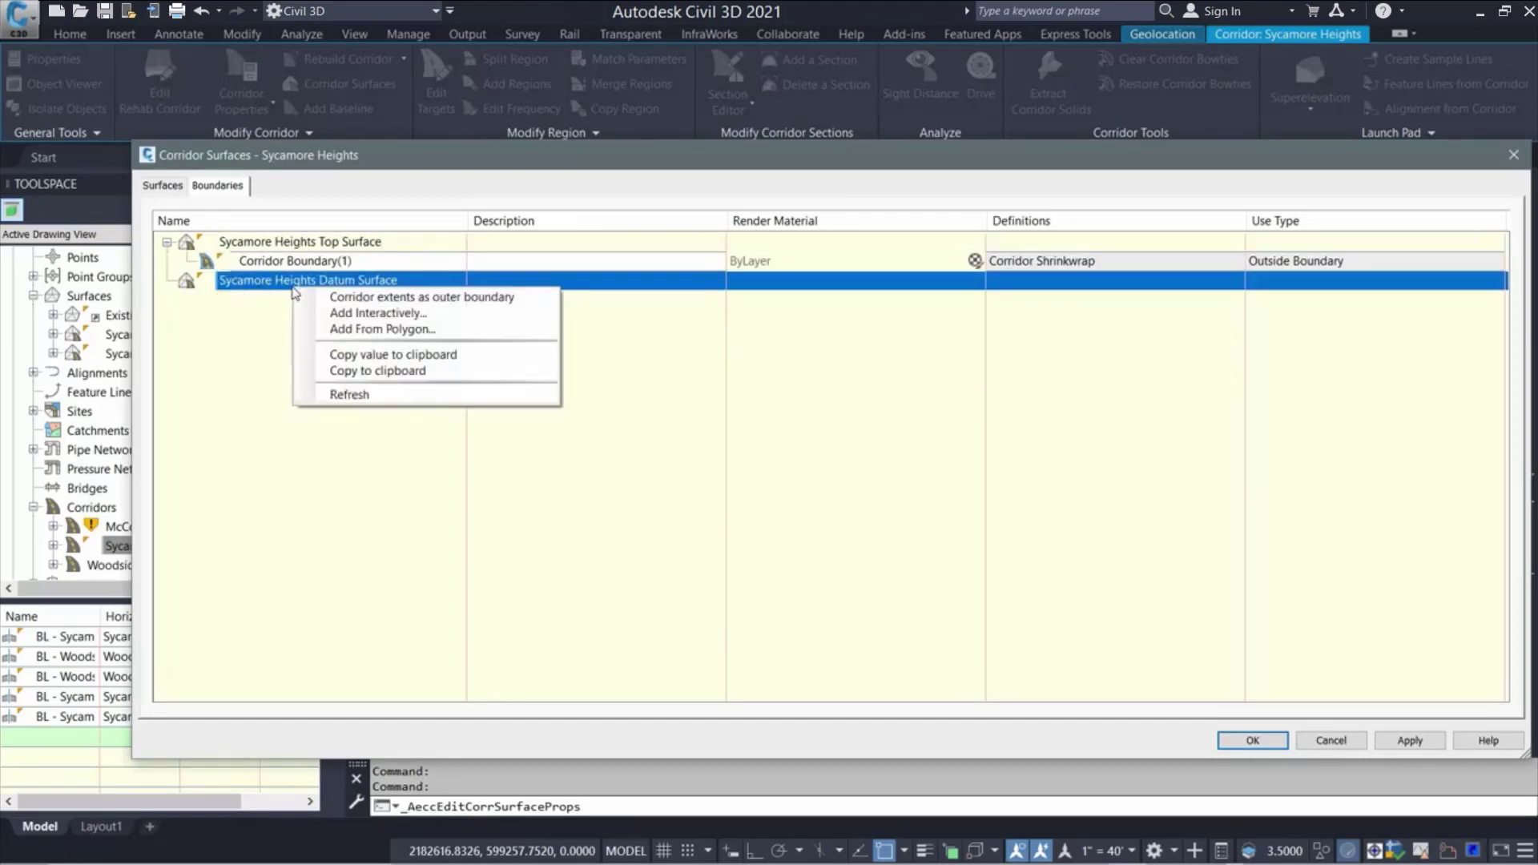
left_click(403, 298)
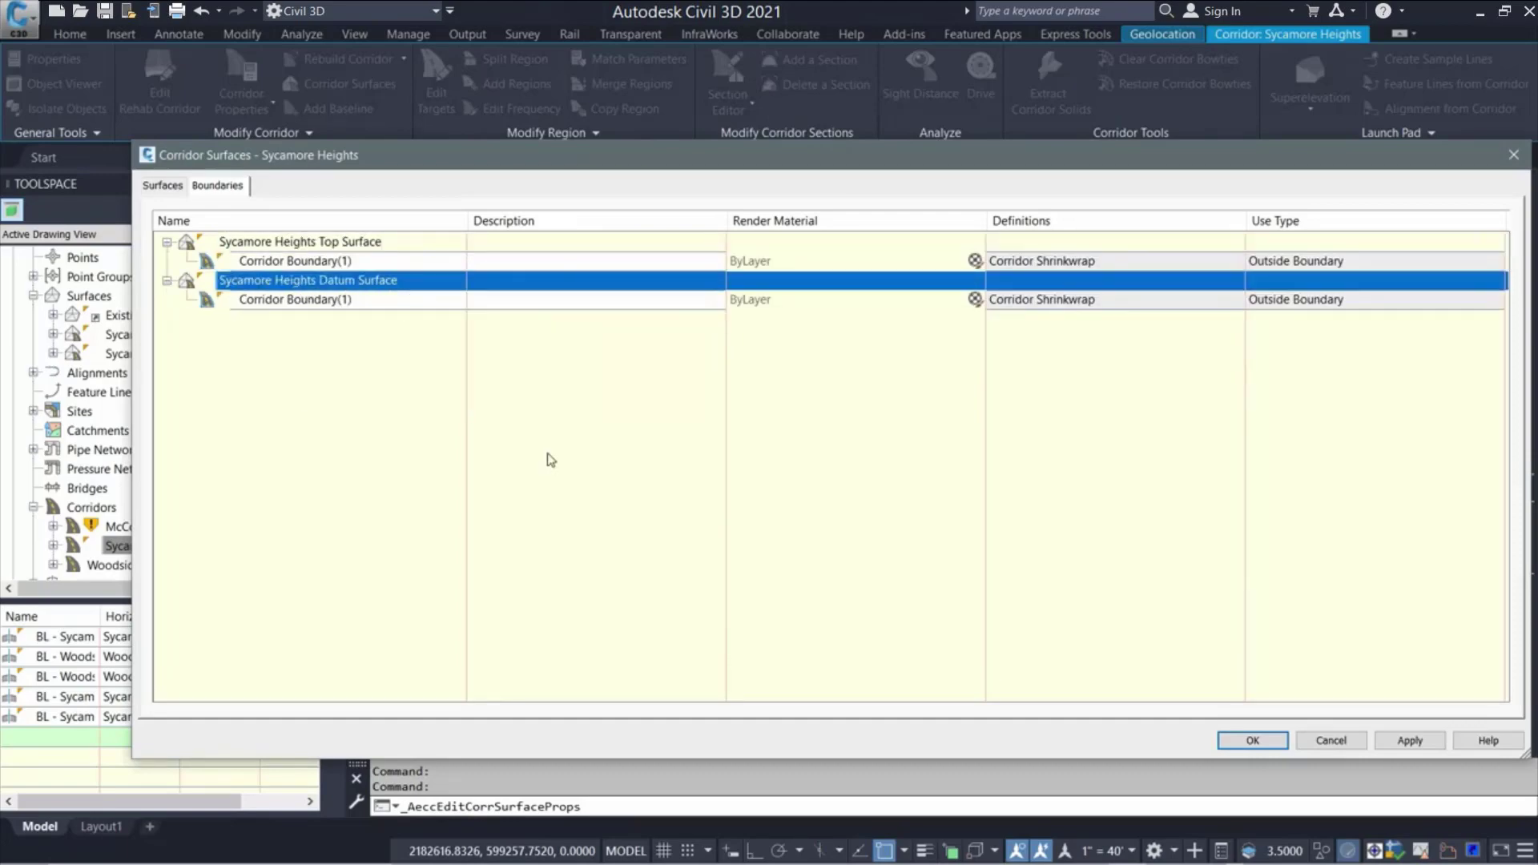
Accept the surface boundaries, rebuild the Sycamore Heights corridor, and regenerate the drawing with RE
left_click(1254, 742)
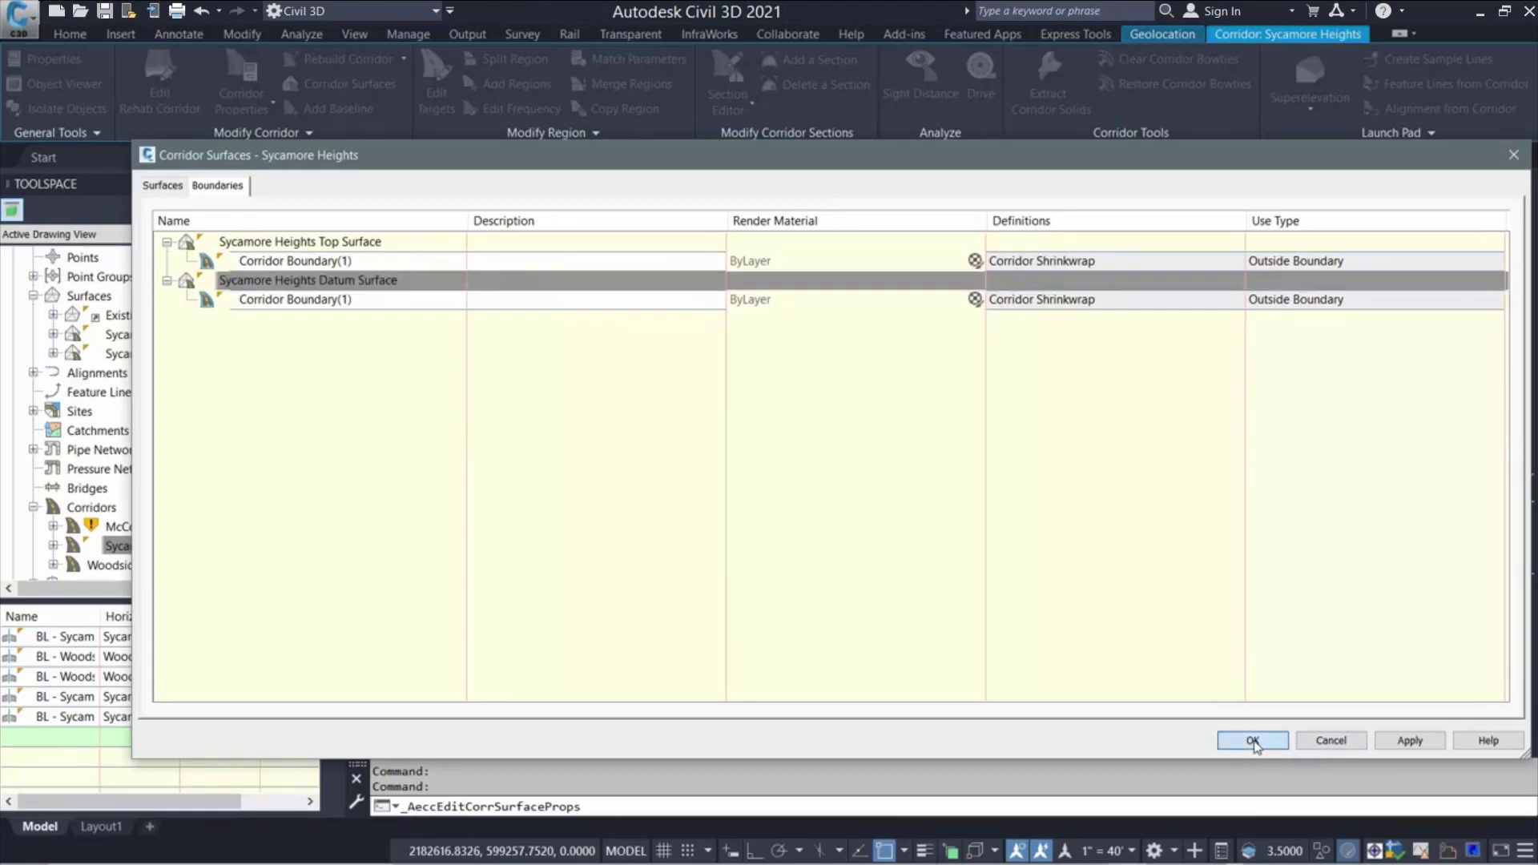
left_click(704, 411)
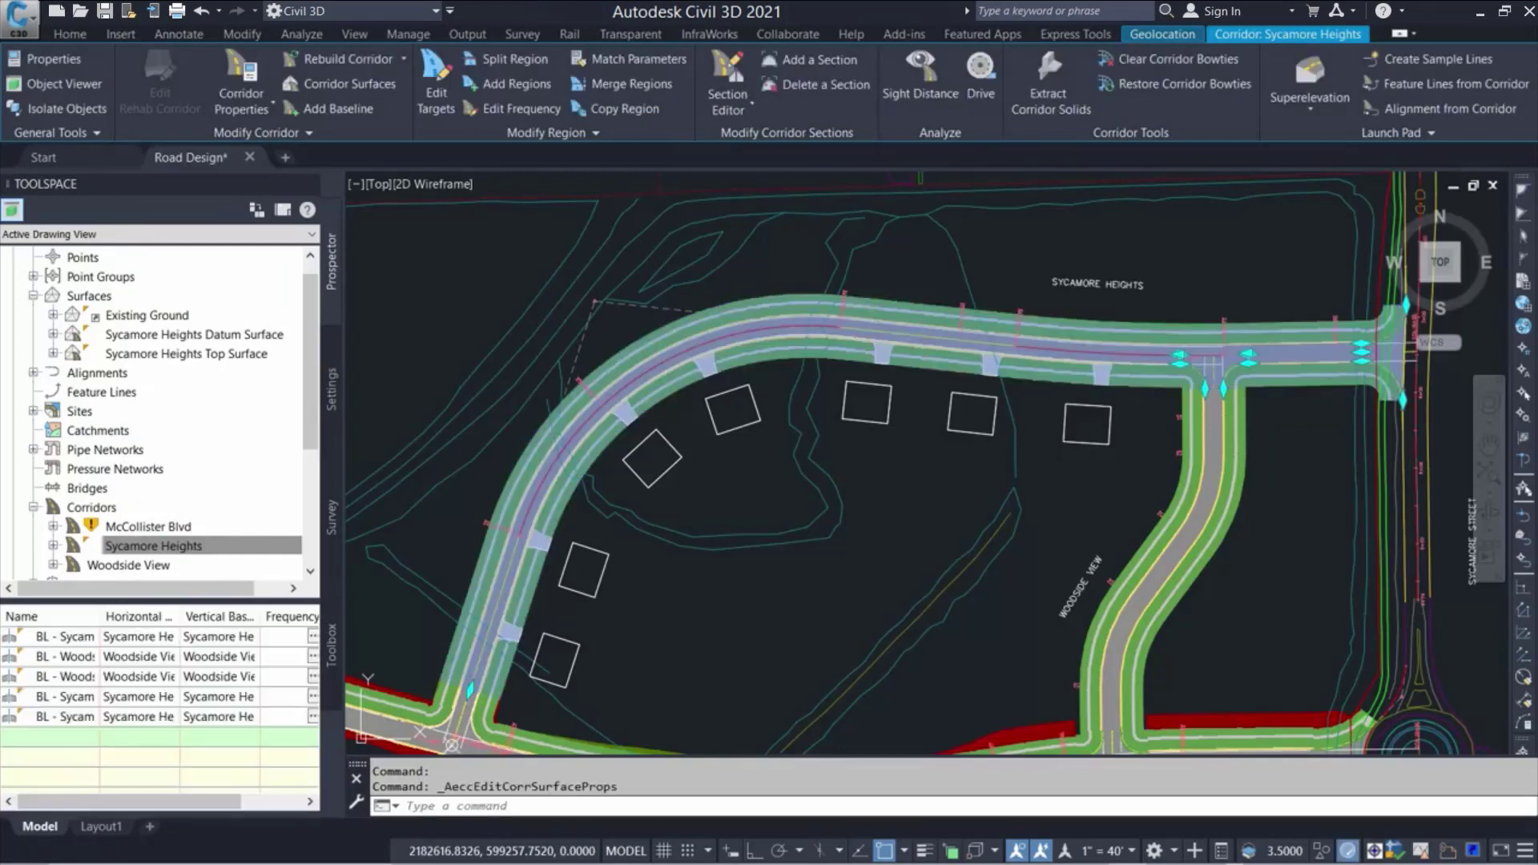
type("re")
key("Return")
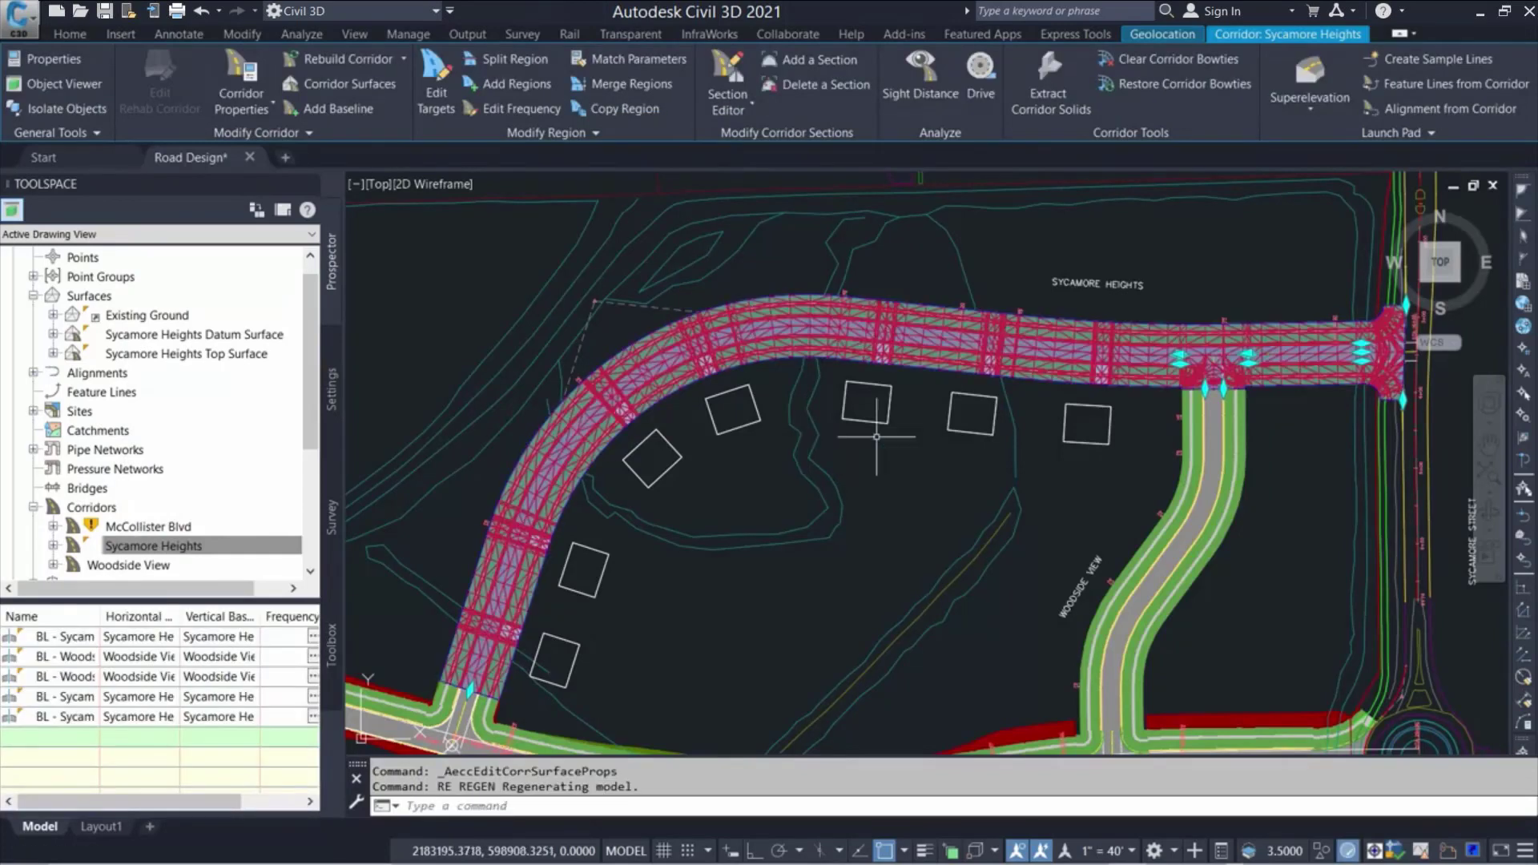
key("Escape")
key("Escape")
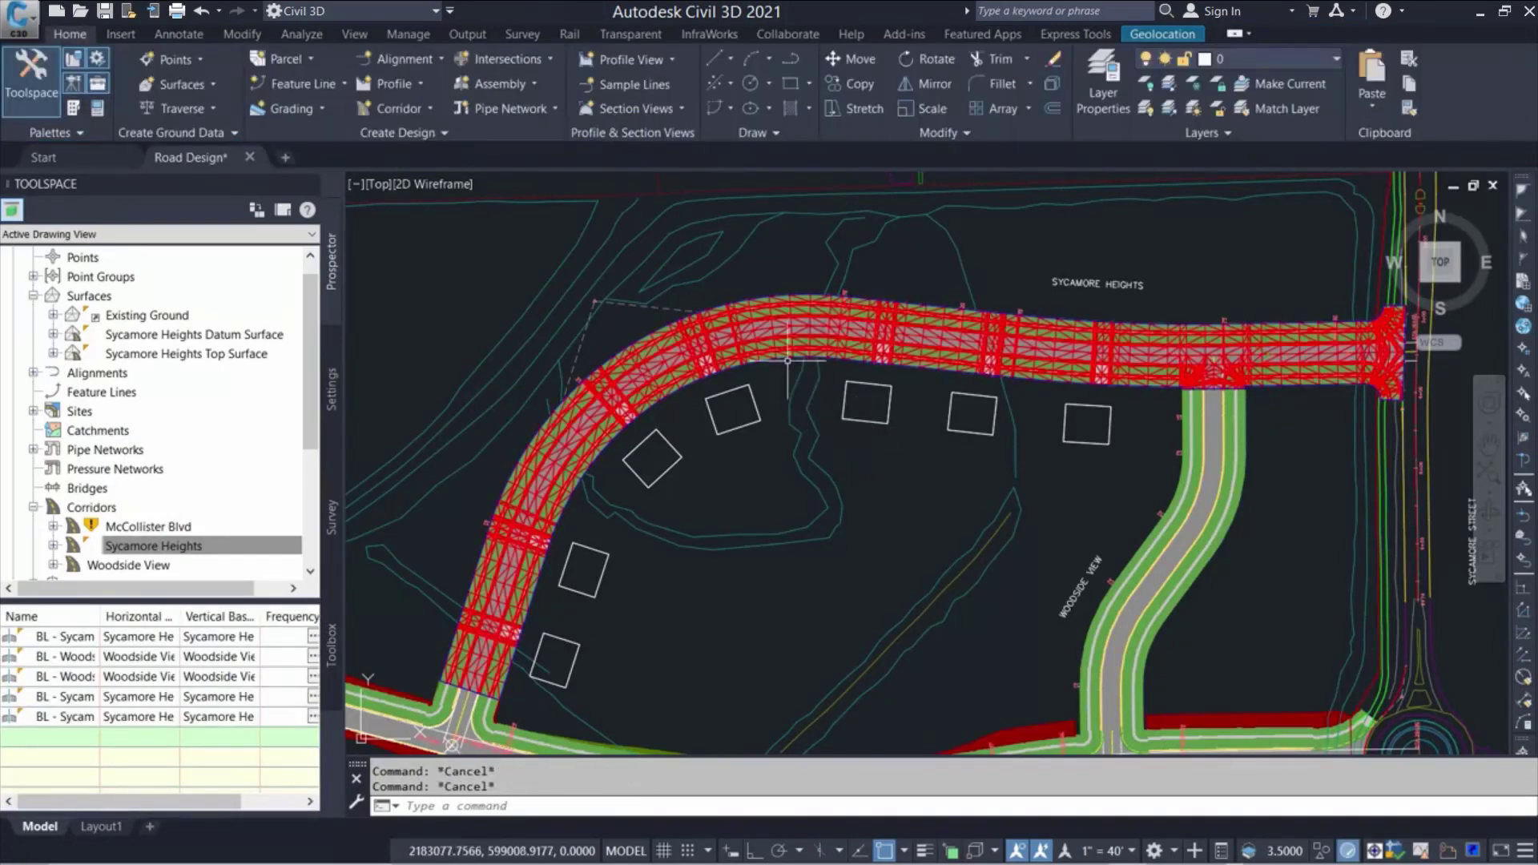
Inspect the Sycamore Heights Top Surface in 3D with the Object Viewer
scroll(823, 358, "up", 2)
scroll(822, 358, "up", 8)
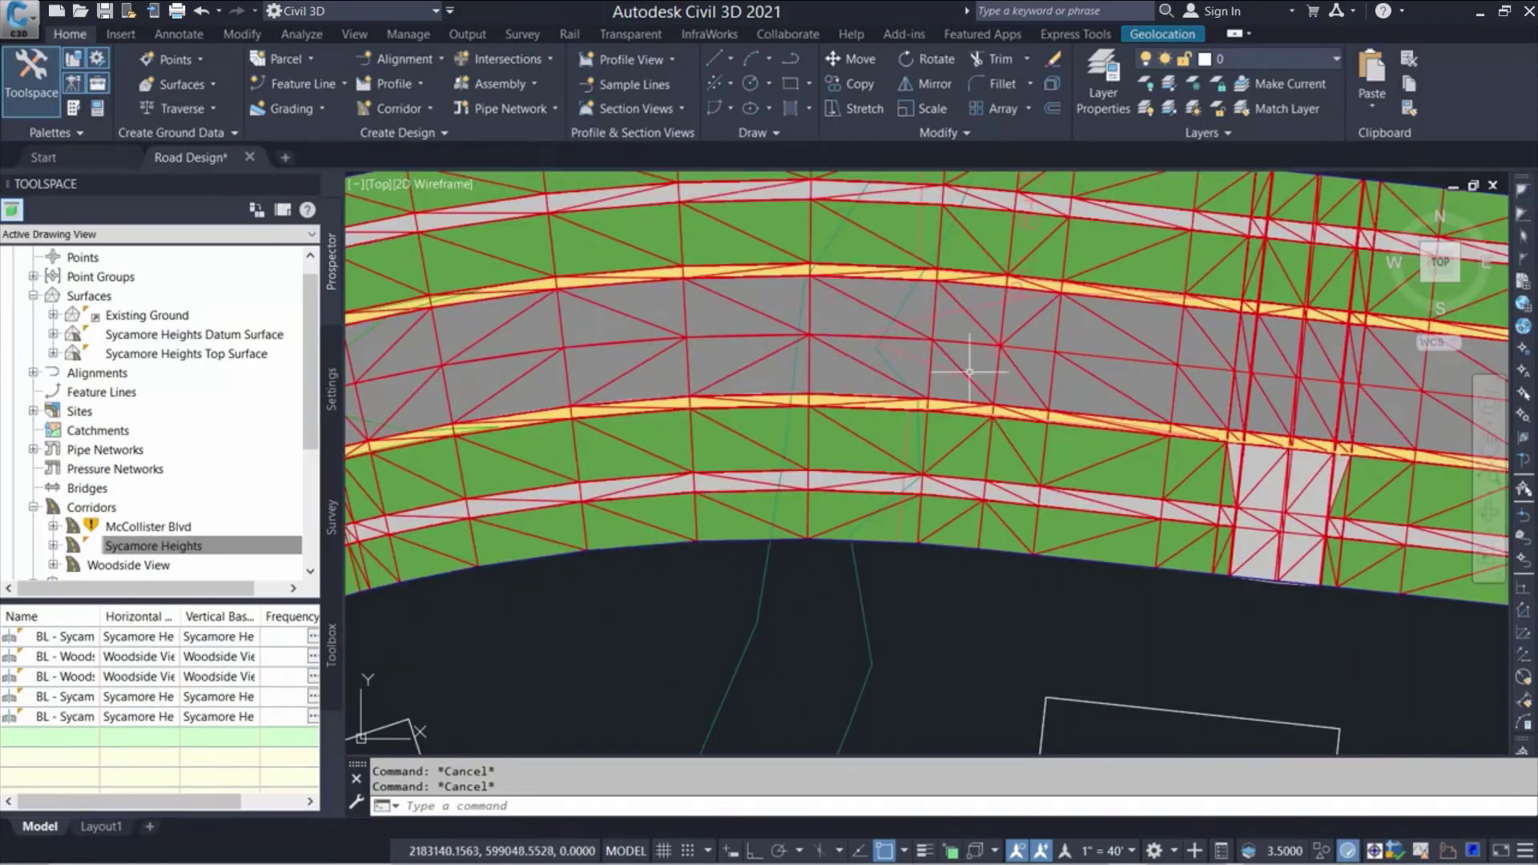
mouse_move(823, 358)
middle_mouse_down()
mouse_move(812, 420)
mouse_move(748, 439)
middle_mouse_up()
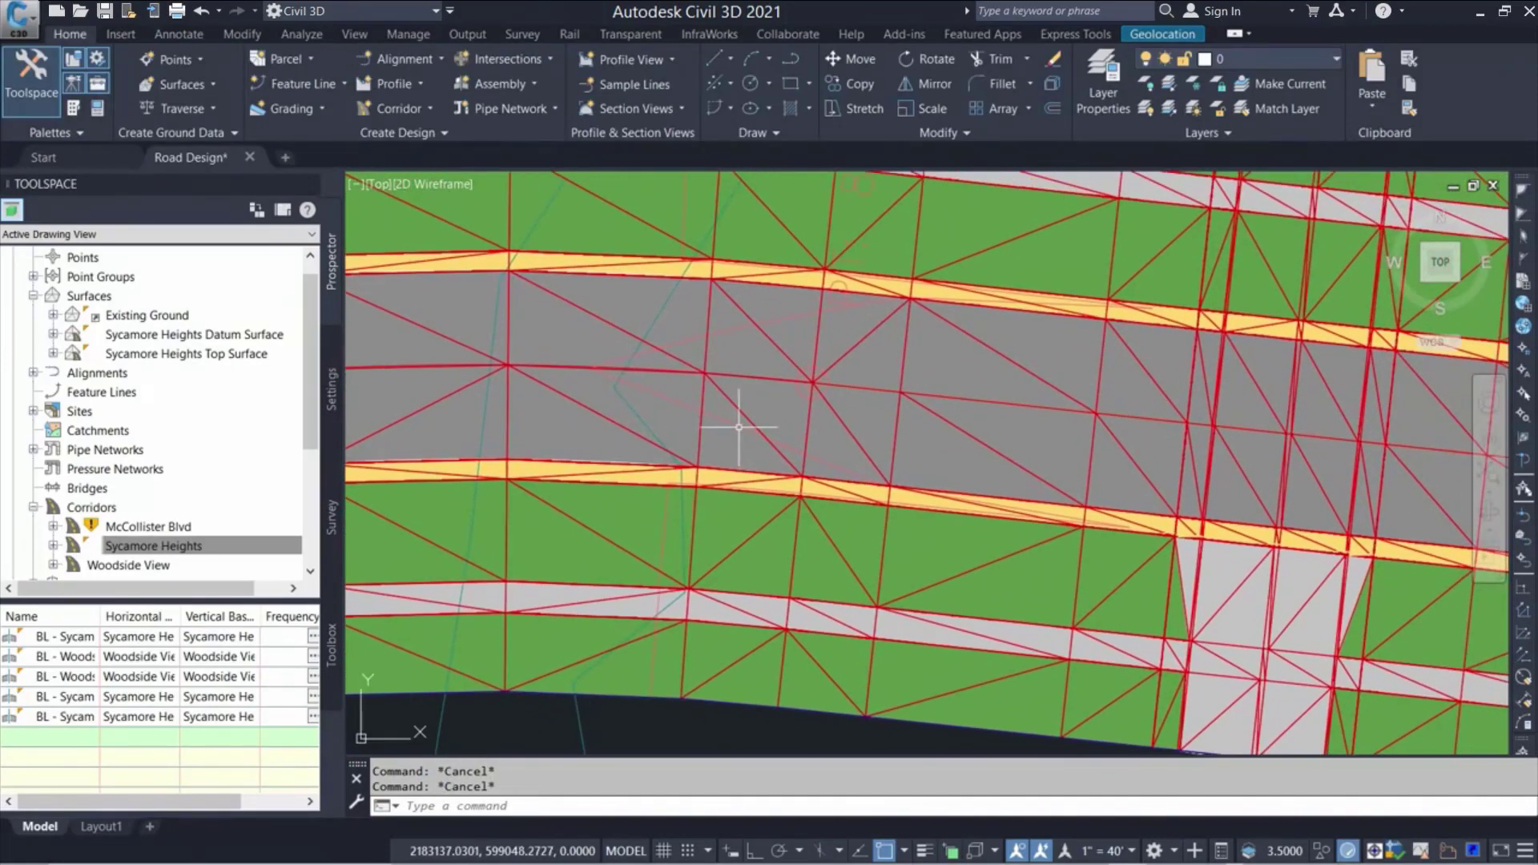
left_click(738, 426)
scroll(739, 426, "down", 6)
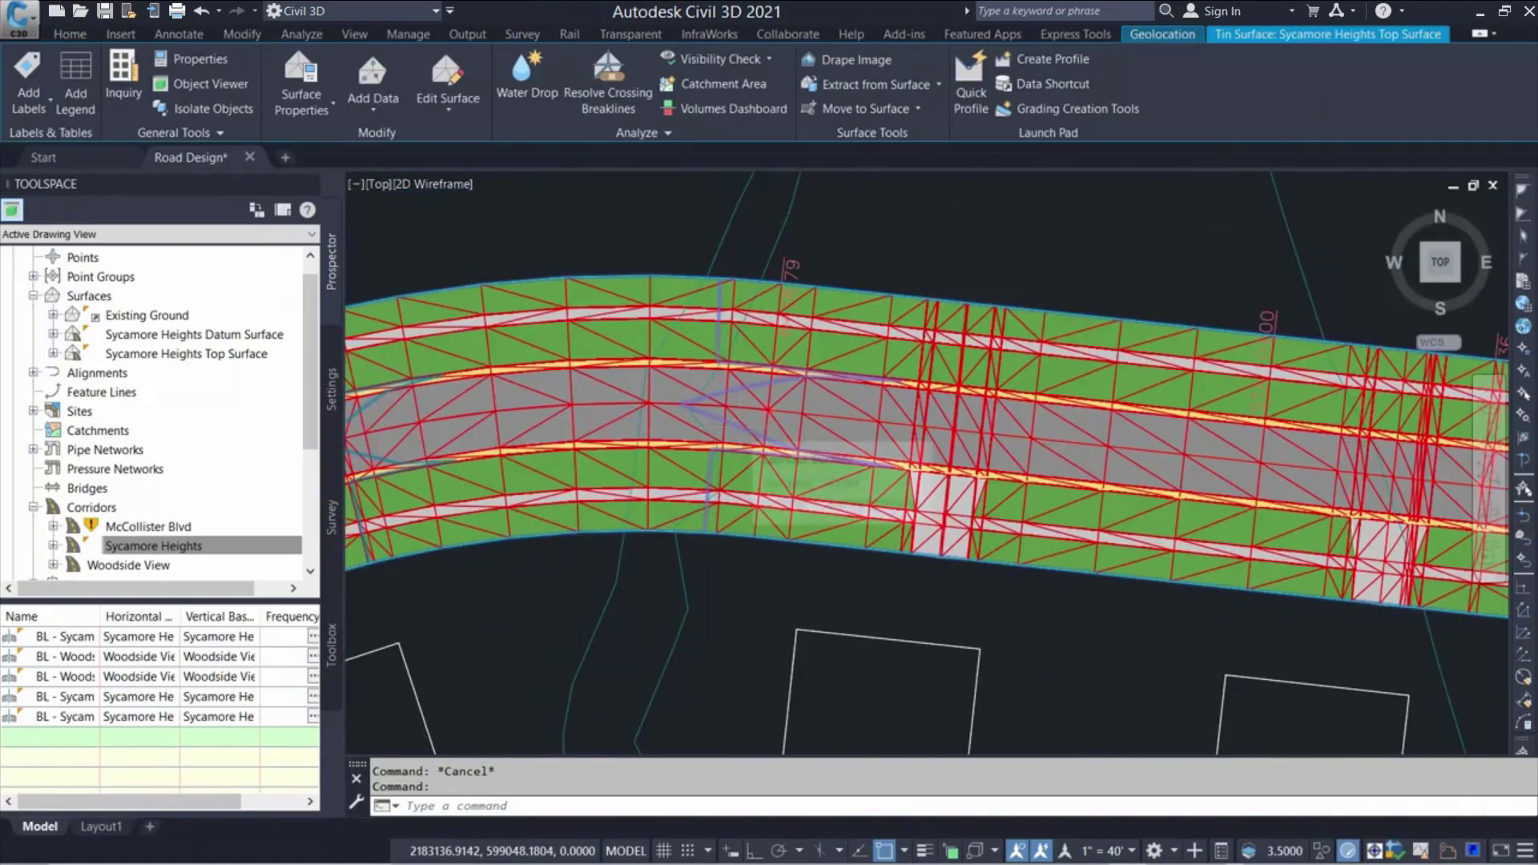
right_click(747, 428)
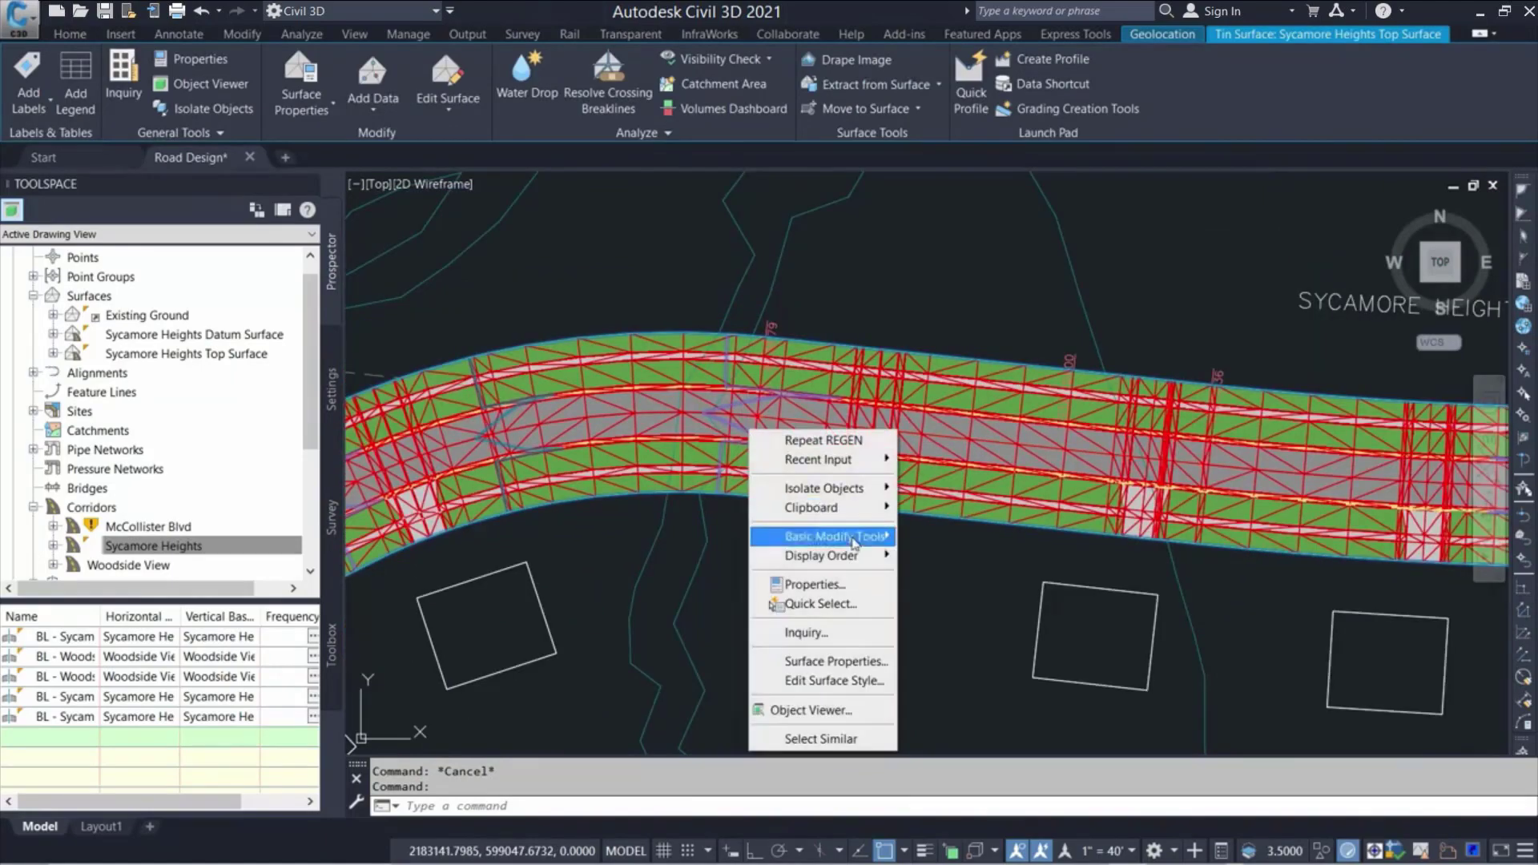
left_click(838, 709)
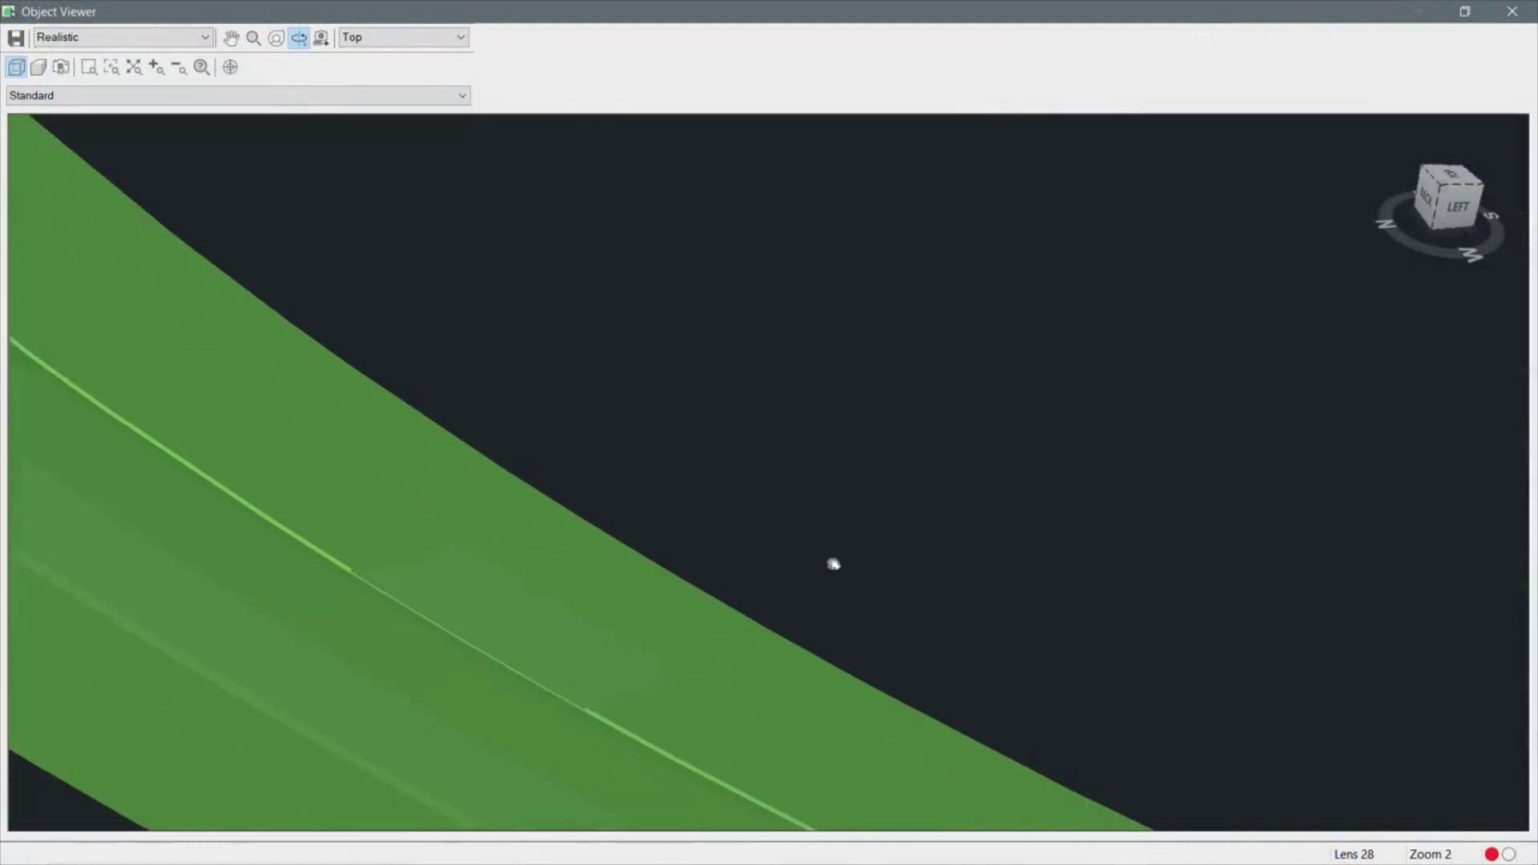
left_click_drag(833, 564, 859, 494)
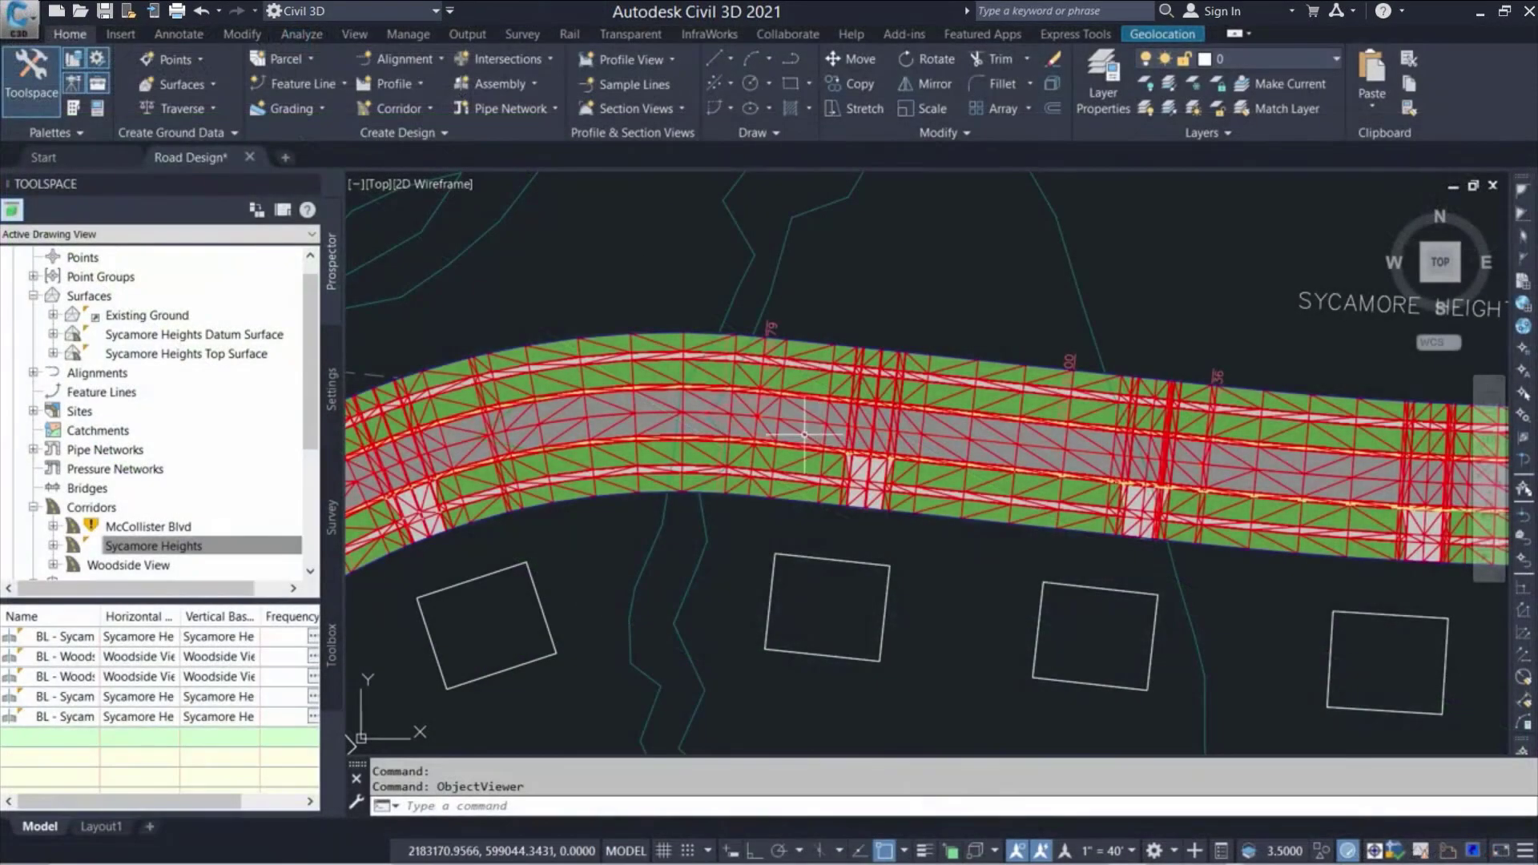
Inspect the Sycamore Heights Datum Surface in the Object Viewer, orbiting closely around a driveway depression
left_click(804, 435)
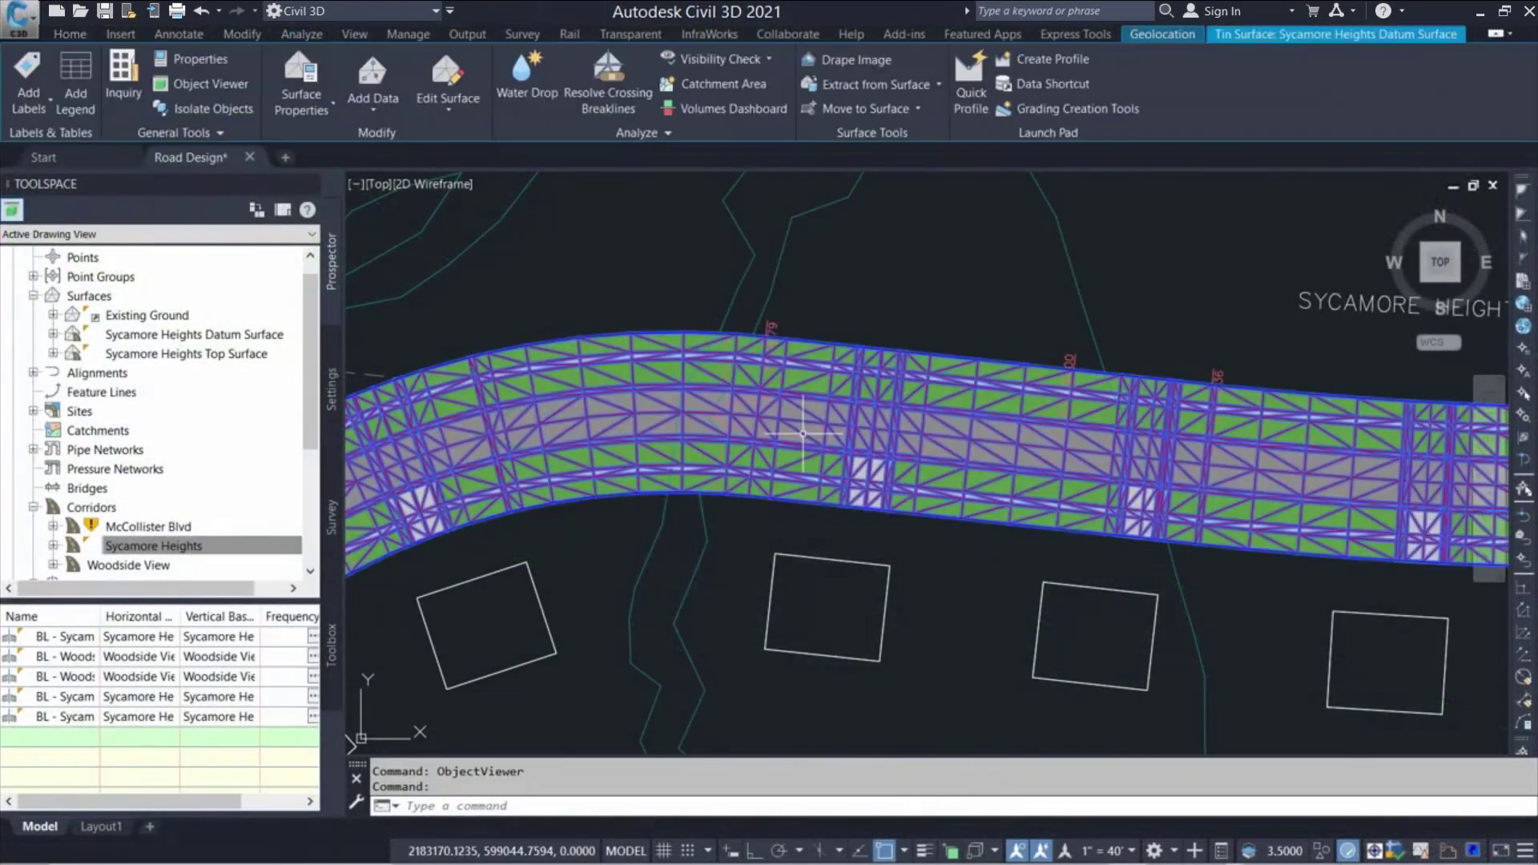
right_click(804, 436)
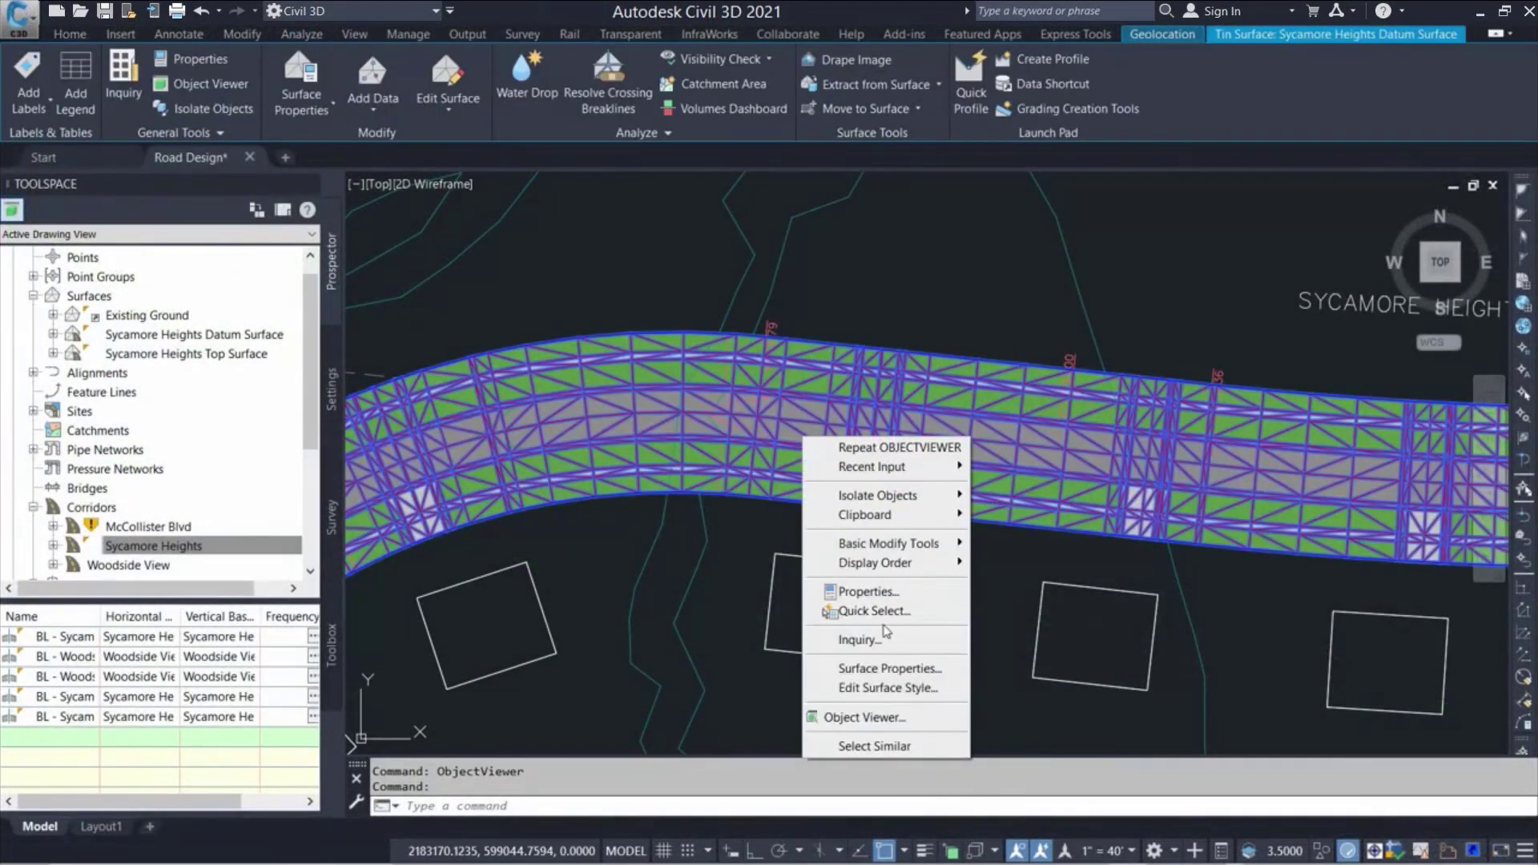
left_click(888, 719)
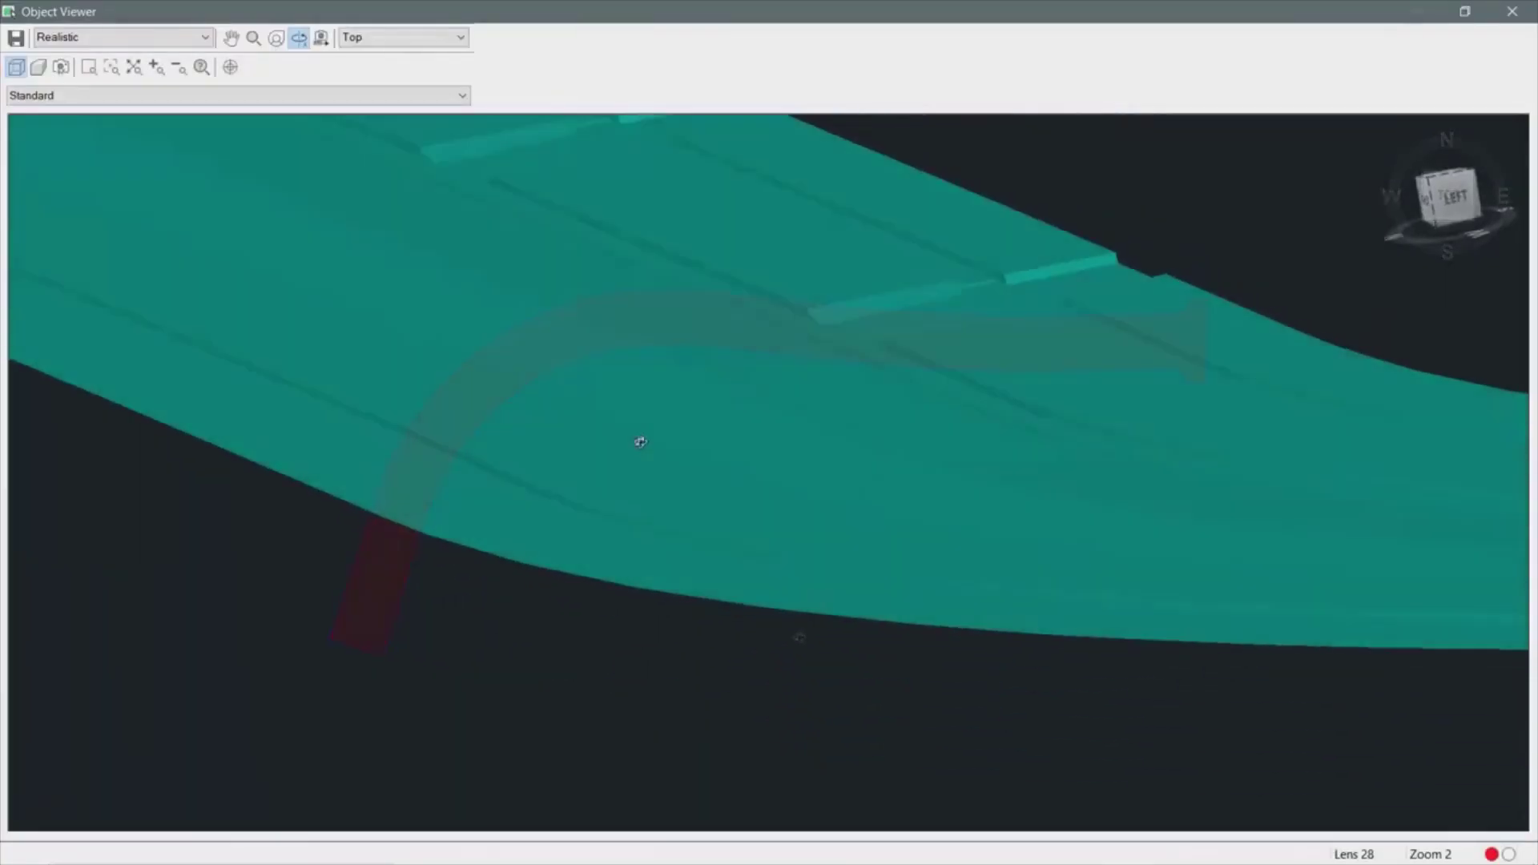
left_click_drag(640, 442, 794, 552)
scroll(771, 526, "up", 3)
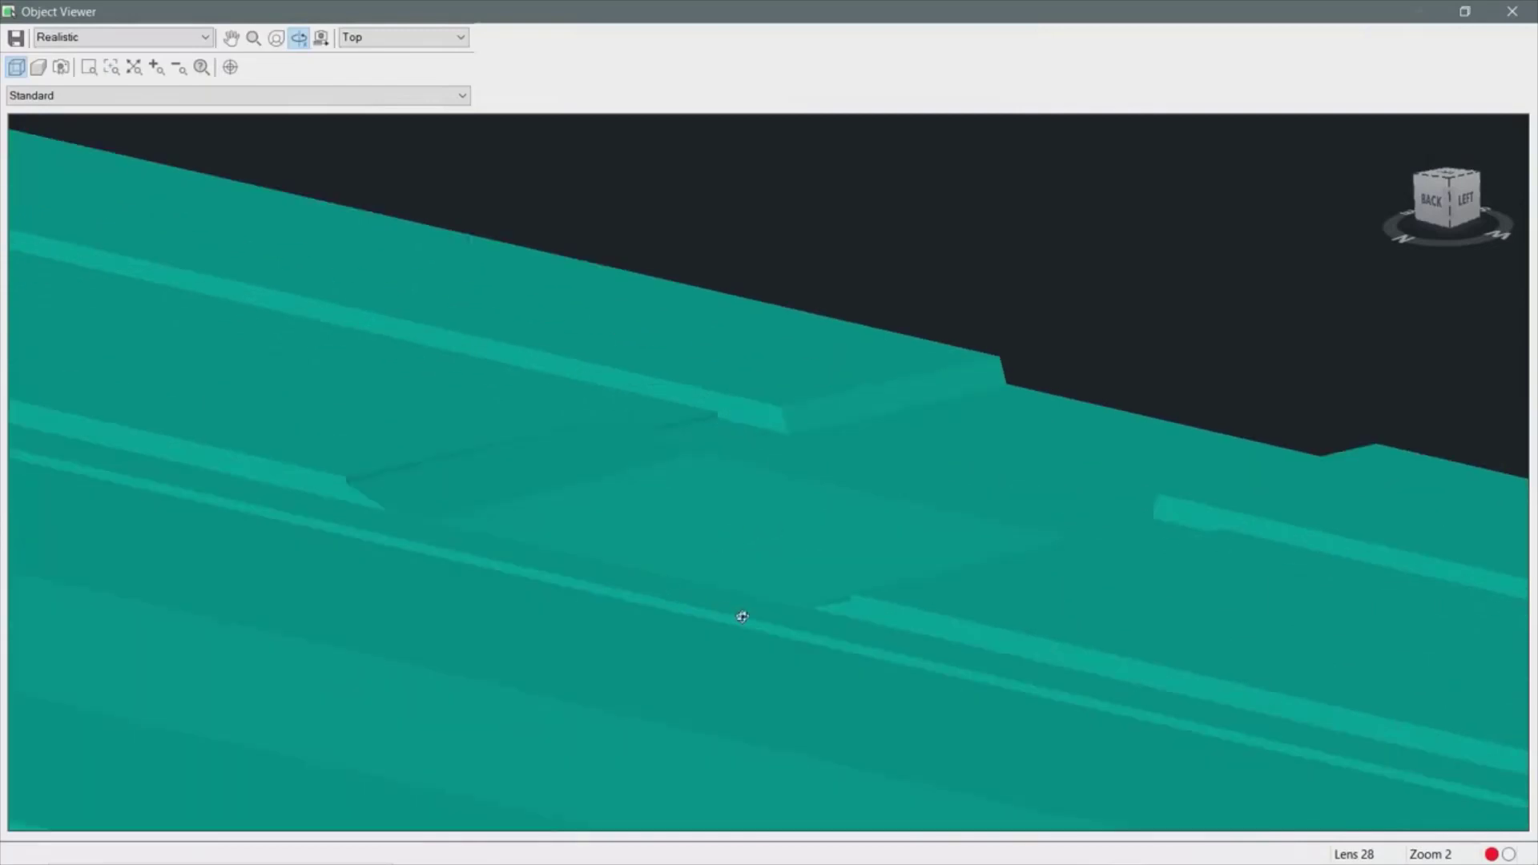
left_click_drag(741, 617, 817, 620)
middle_click_drag(851, 581, 1322, 597)
left_click_drag(849, 584, 793, 591)
middle_click_drag(911, 571, 492, 500)
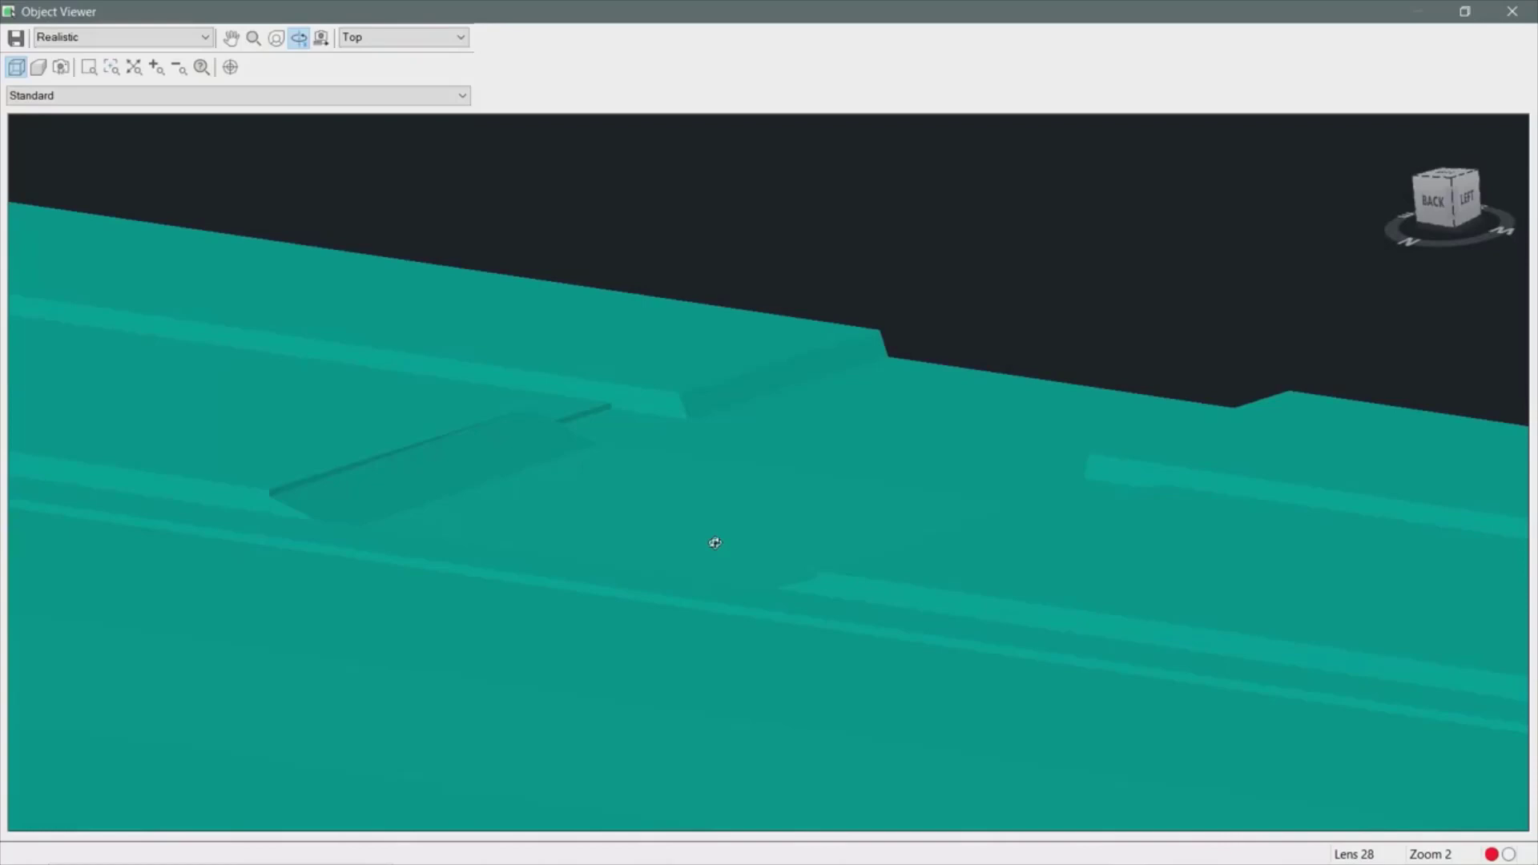
key("Escape")
Change the Sycamore Heights Datum Surface from the Triangles style to a surface style that does not display triangles
left_click(801, 434)
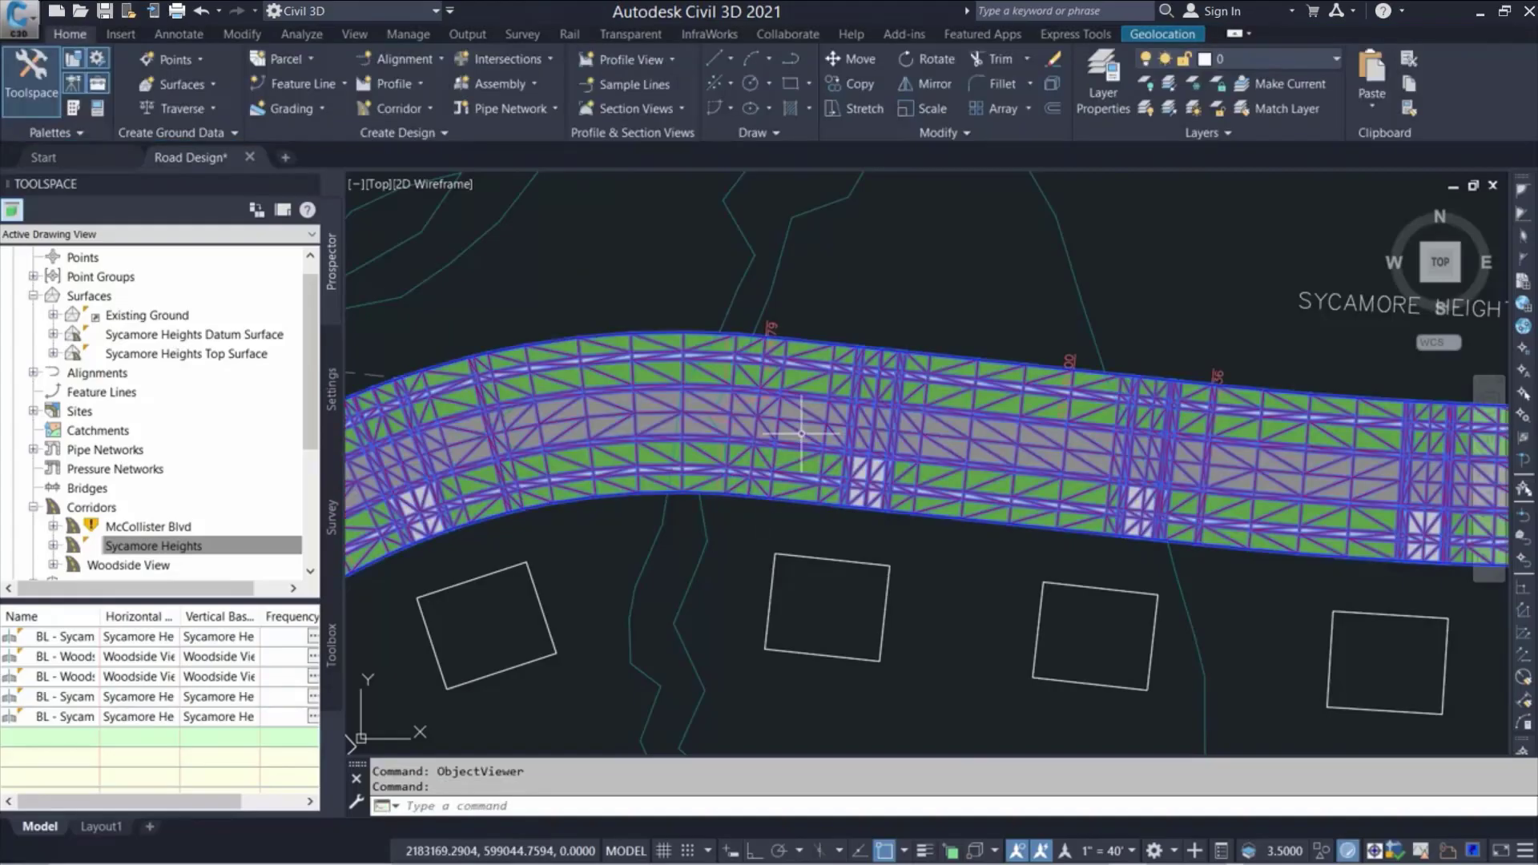
right_click(801, 433)
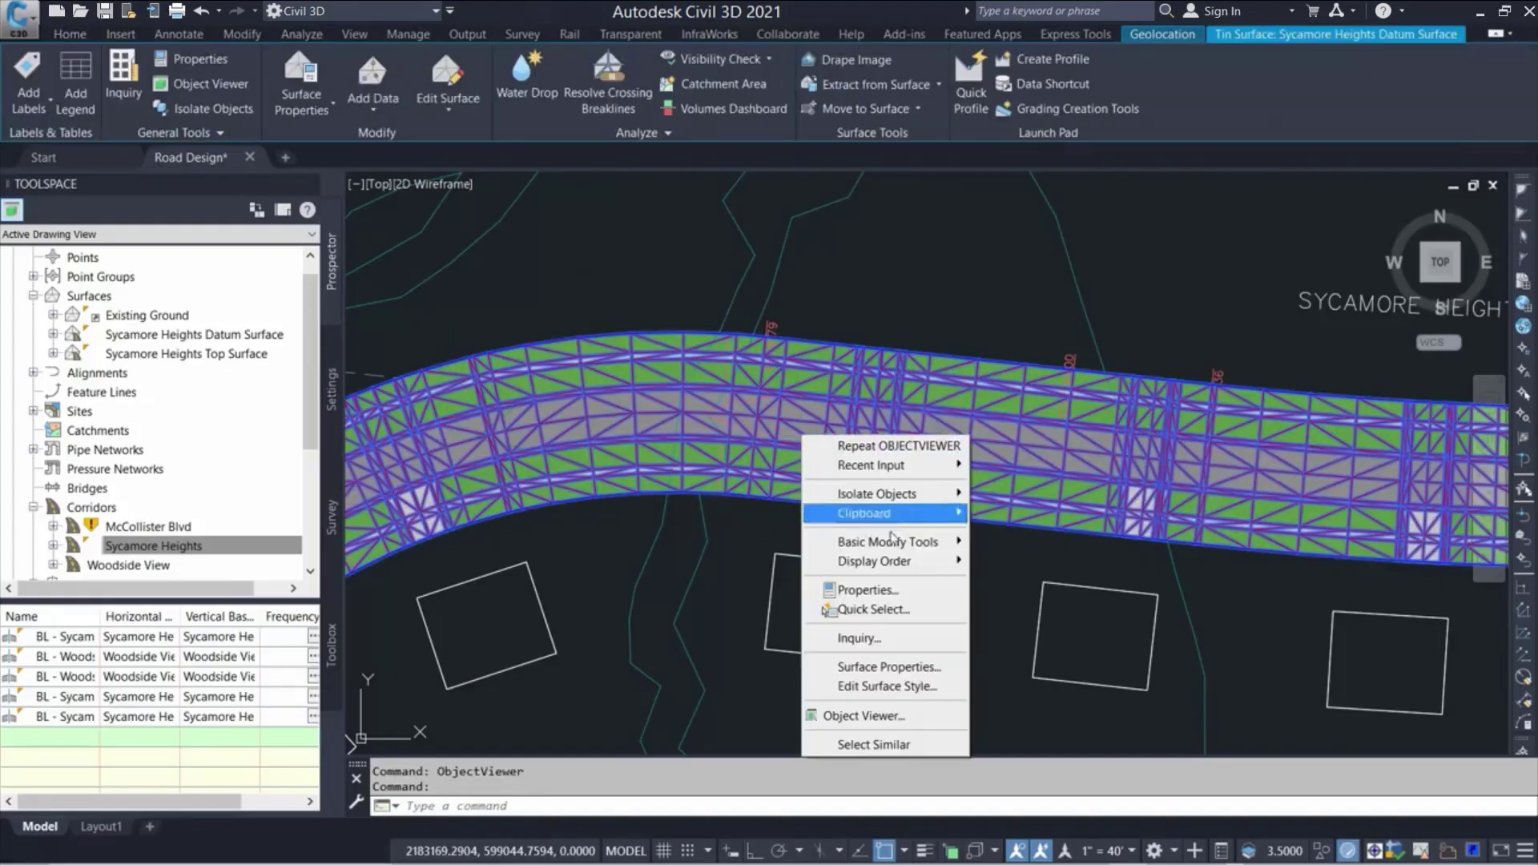
left_click(910, 670)
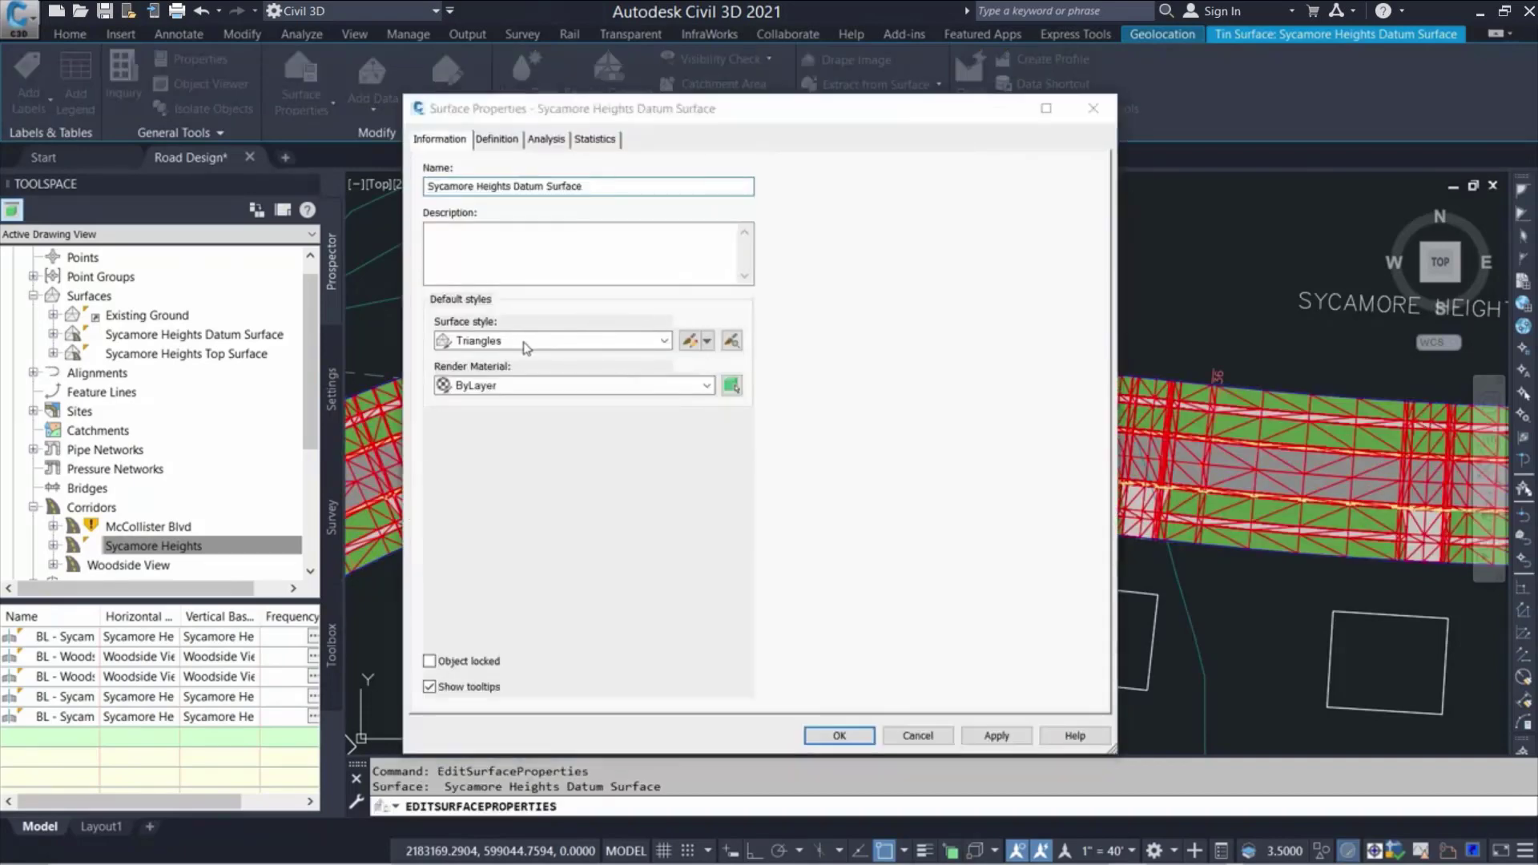
left_click(525, 343)
left_click(481, 357)
left_click(838, 736)
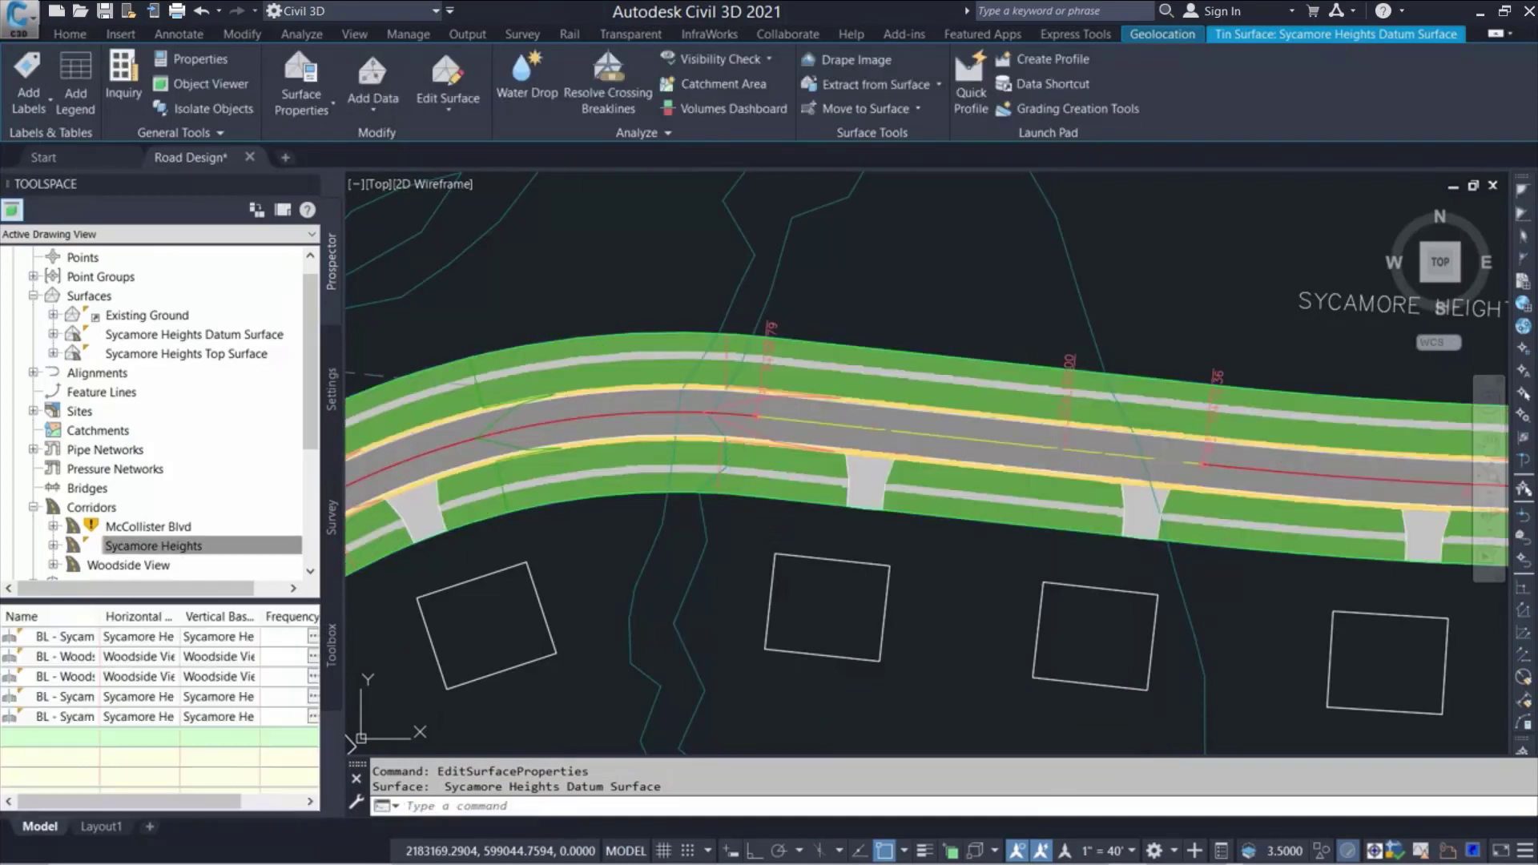
key("Escape")
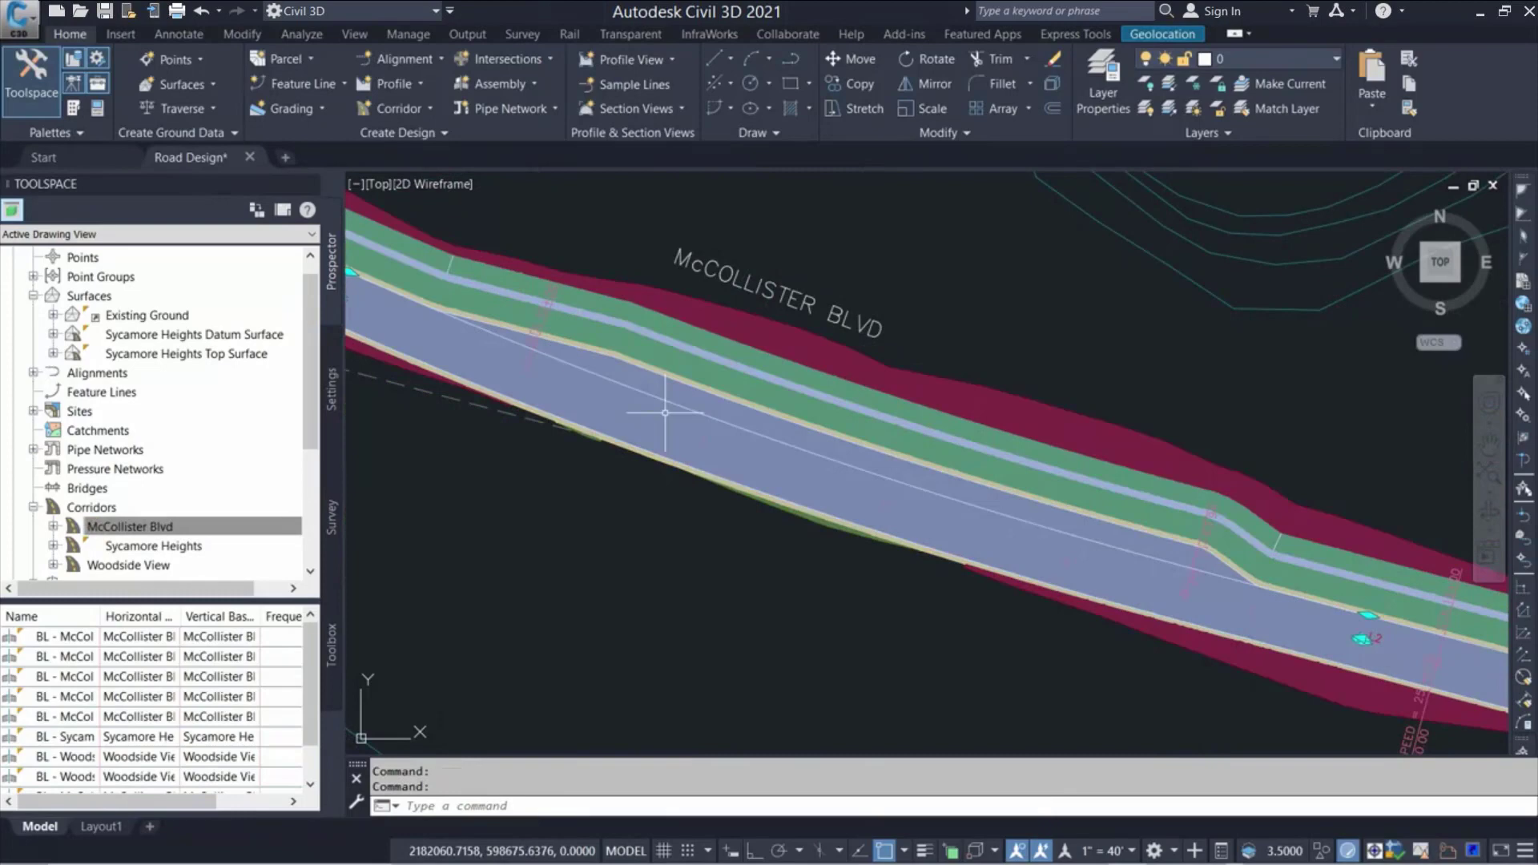
Create a corridor surface for the McCollister Blvd corridor and name it McCollister Blvd Top Surface
left_click(665, 413)
right_click(677, 424)
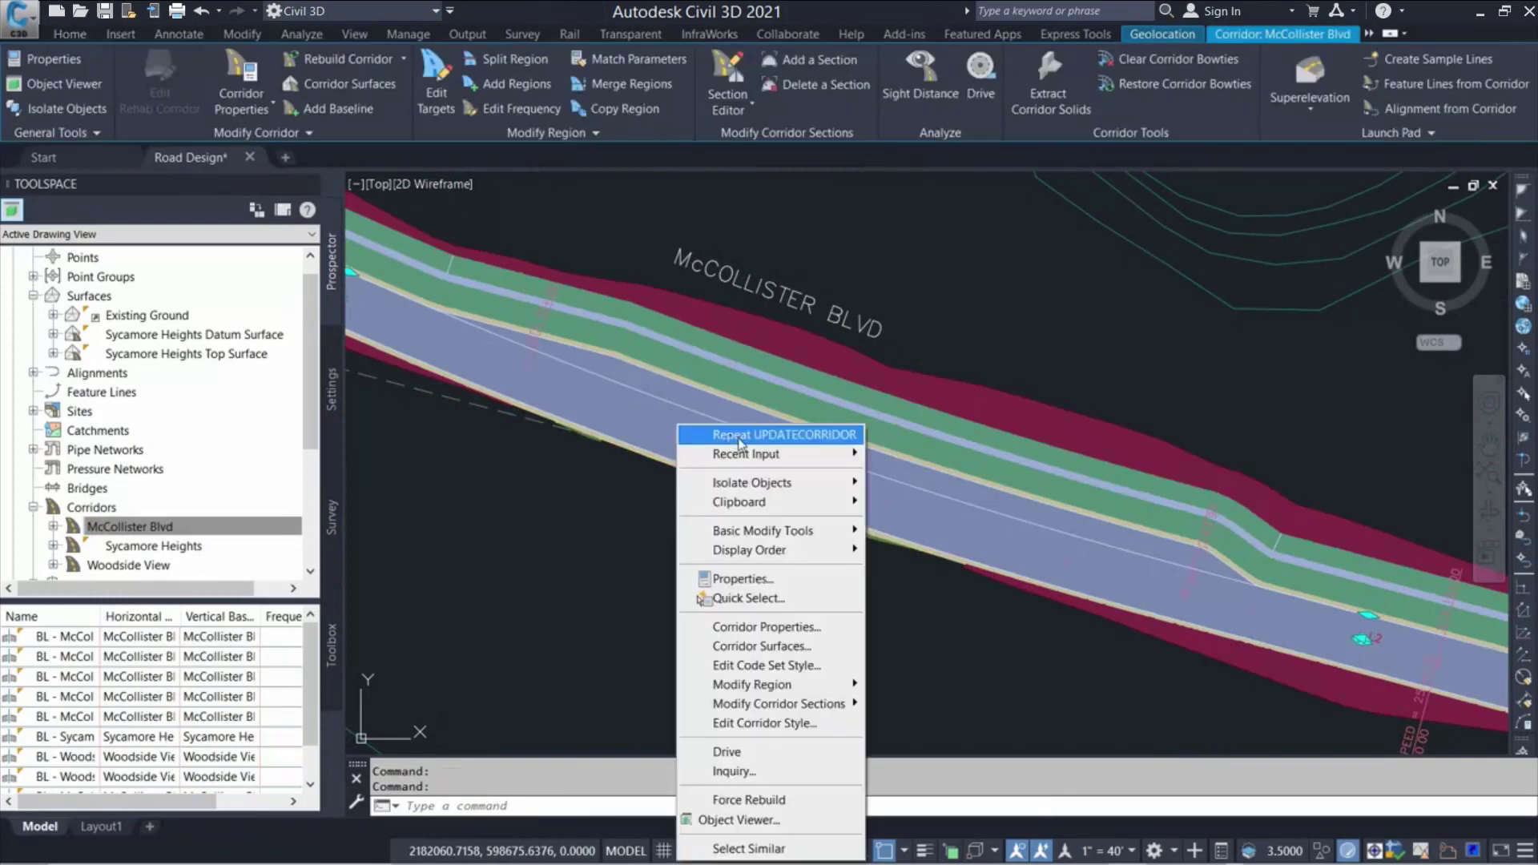
left_click(353, 89)
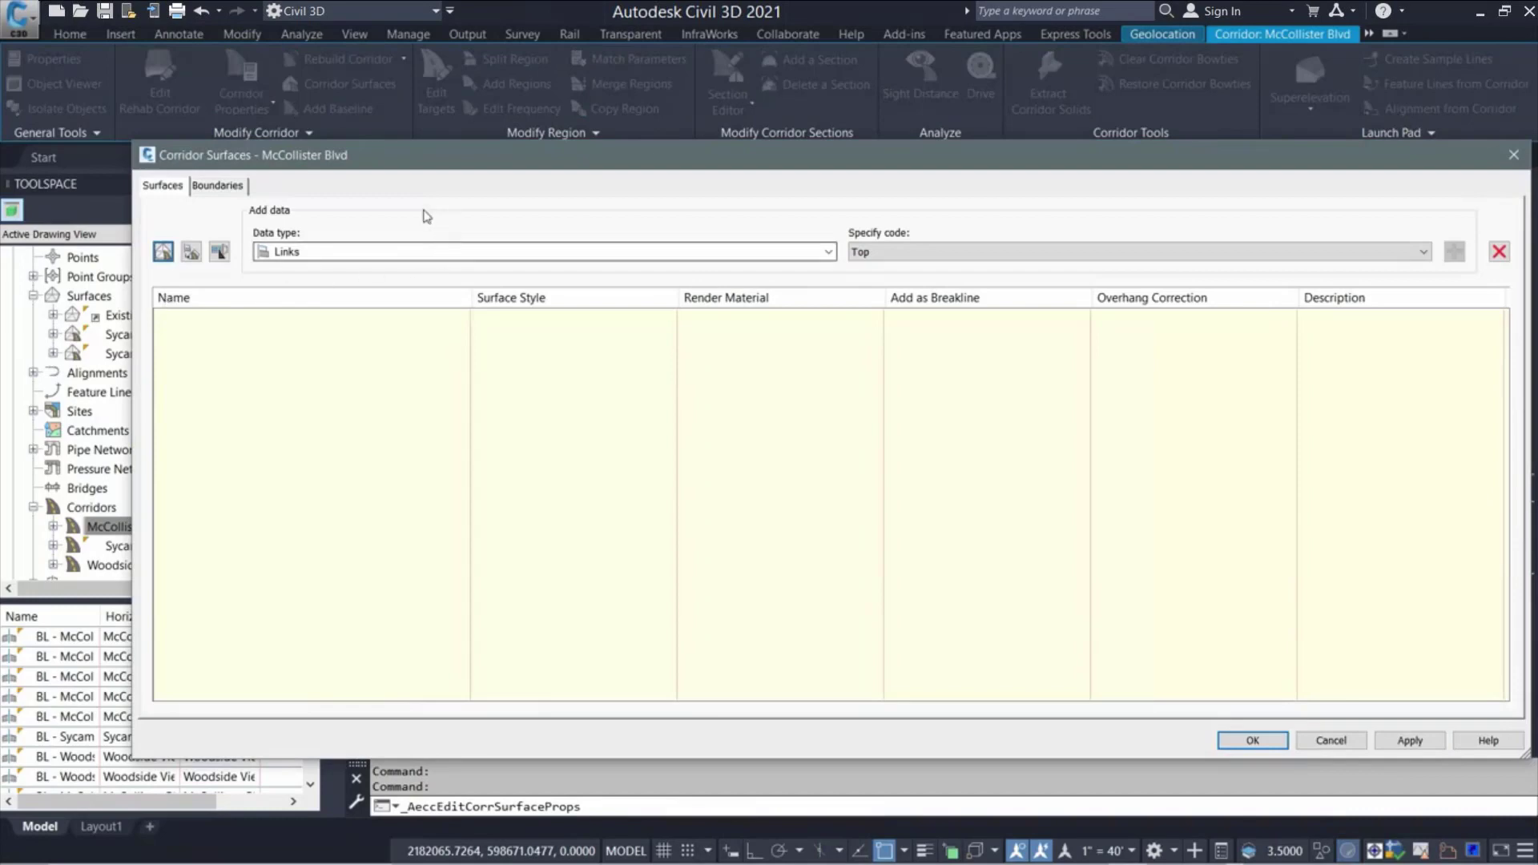
left_click(163, 250)
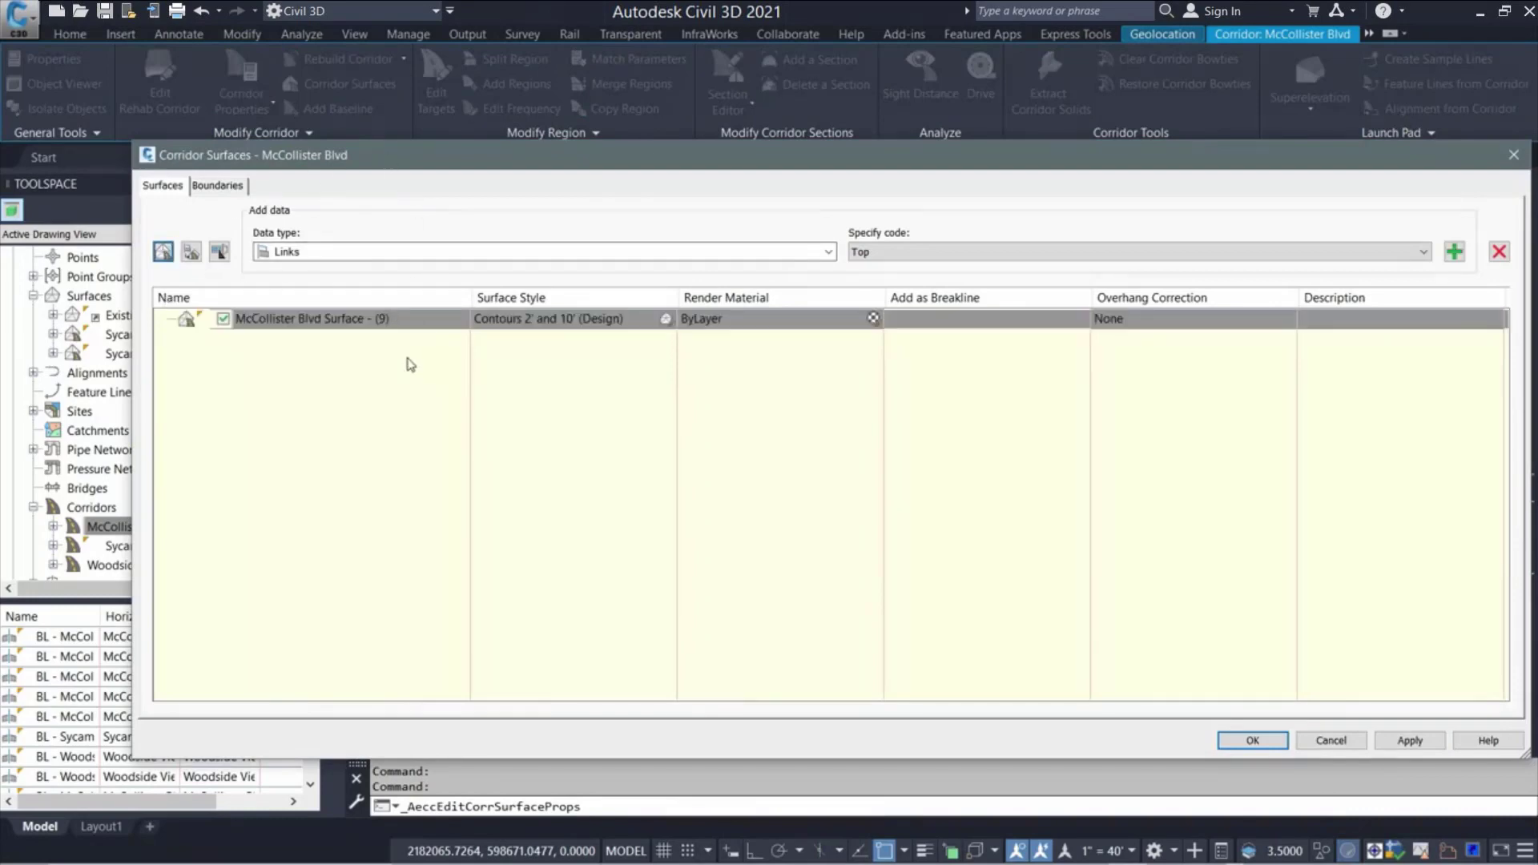
left_click(338, 323)
left_click(330, 322)
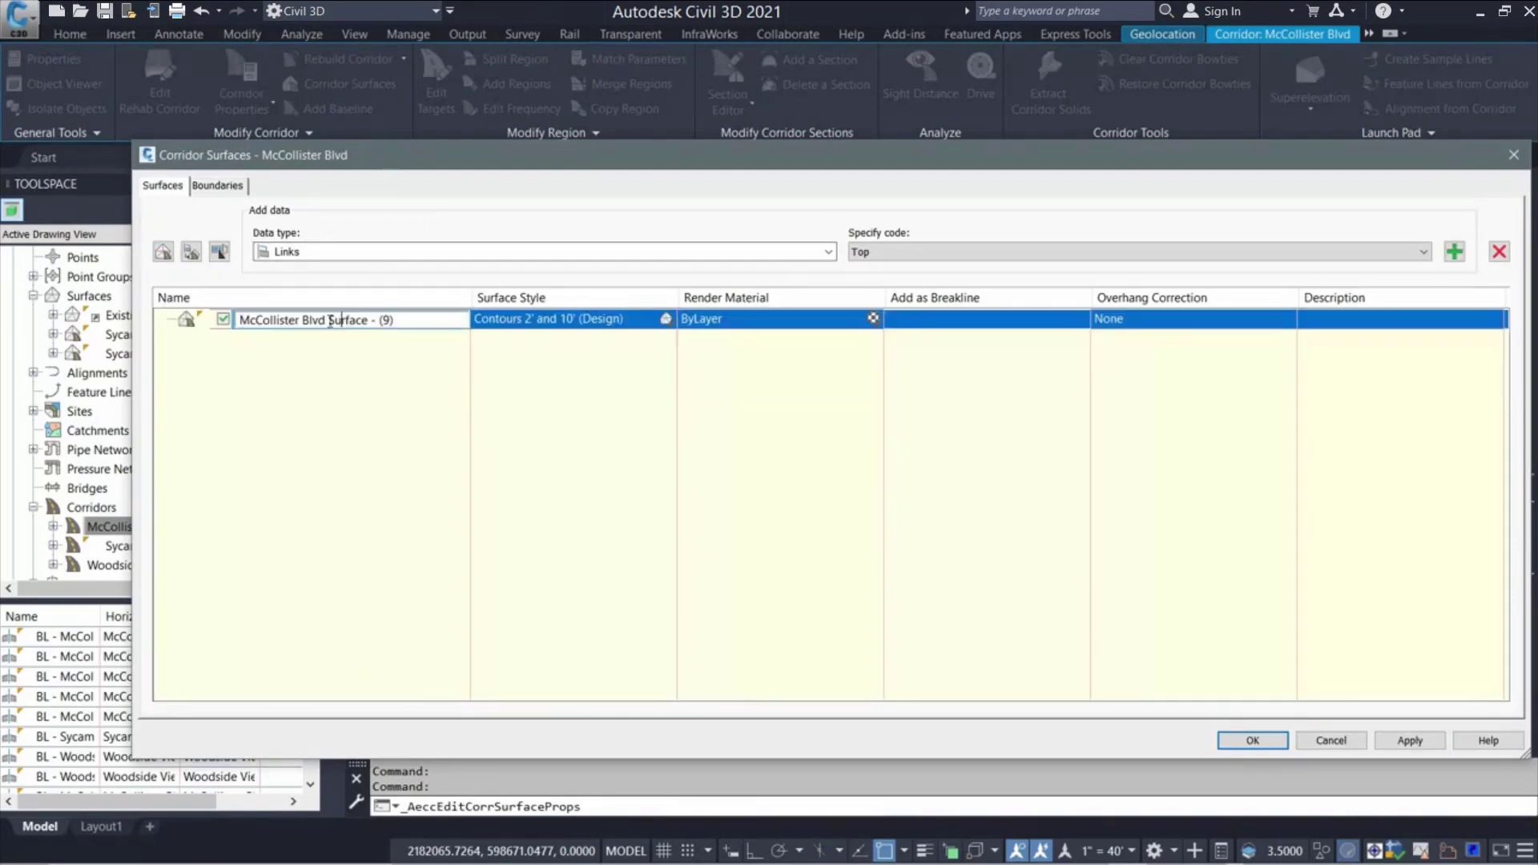
type("Top")
left_click_drag(394, 321, 426, 320)
key("BackSpace")
Set the McCollister Blvd Top Surface style to Contours 1' and 5' (Design)
left_click(665, 320)
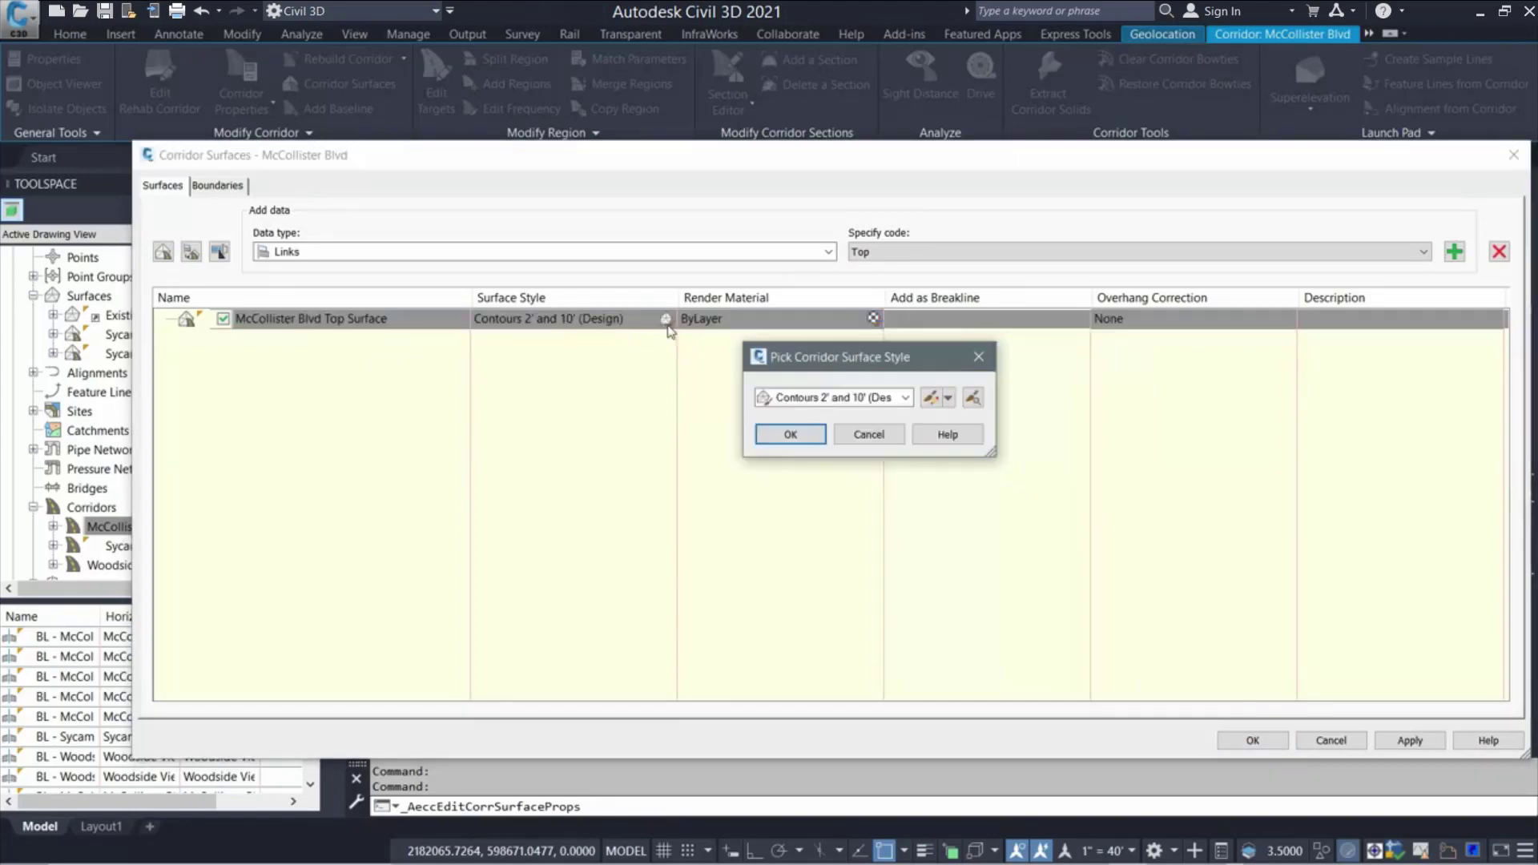
left_click(786, 406)
left_click(853, 484)
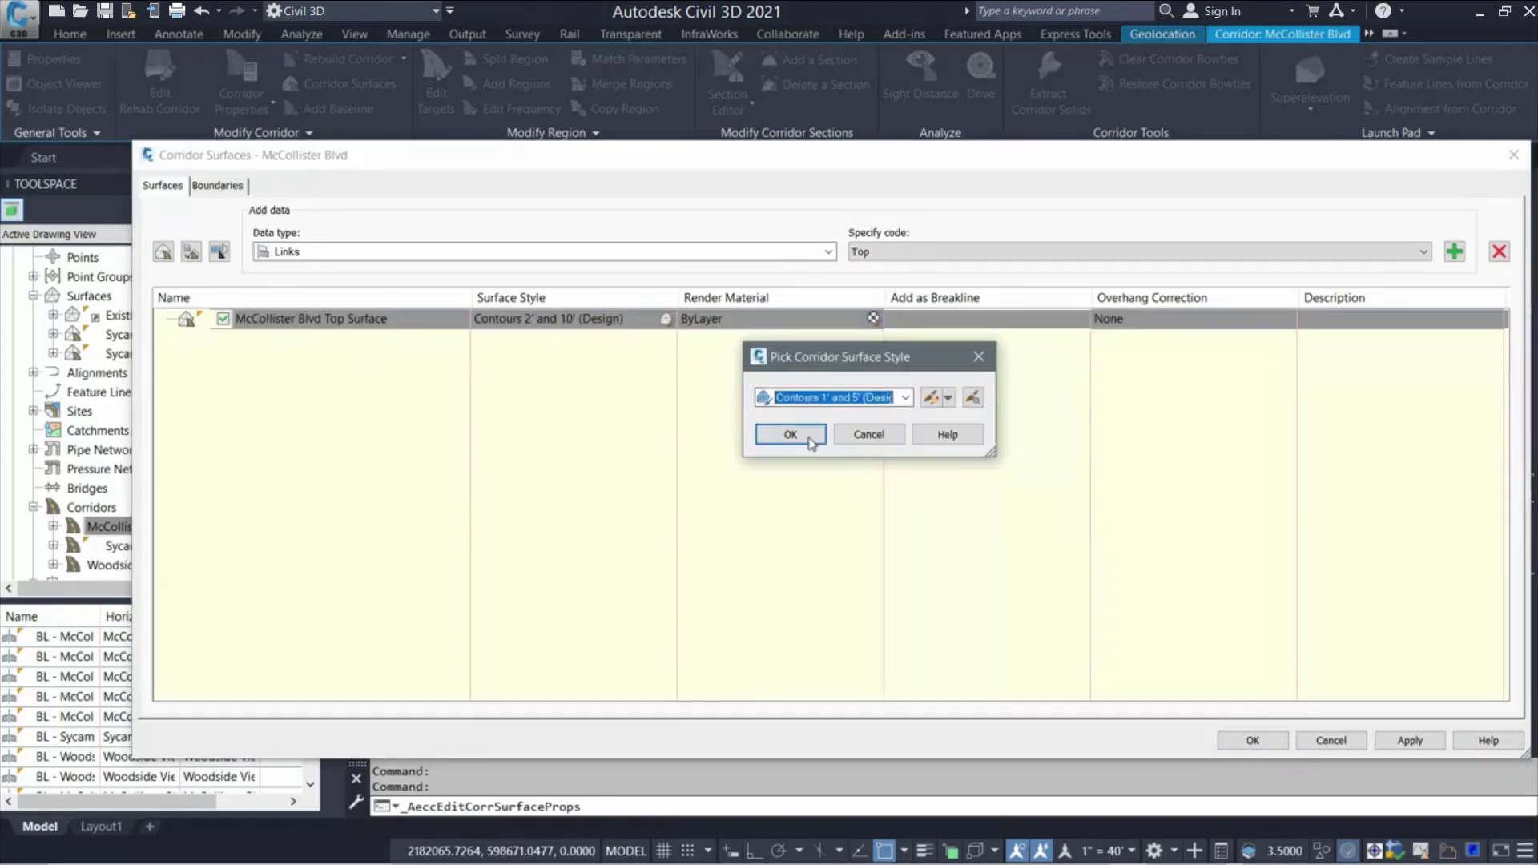
left_click(807, 437)
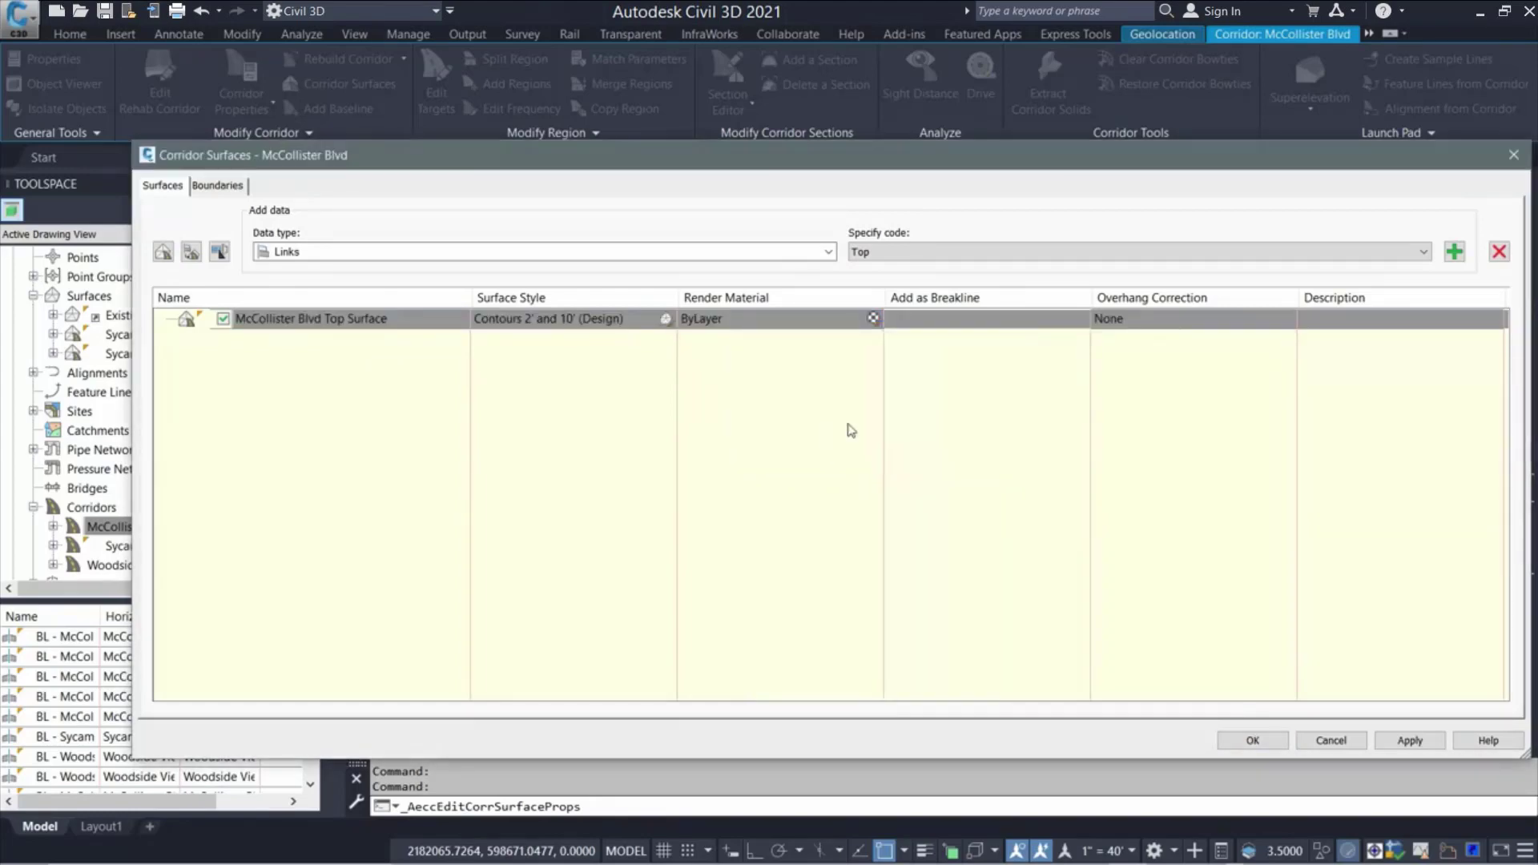
Add the Top link code to the McCollister Blvd Top Surface as a breakline and set overhang correction to Top Links
left_click(1454, 253)
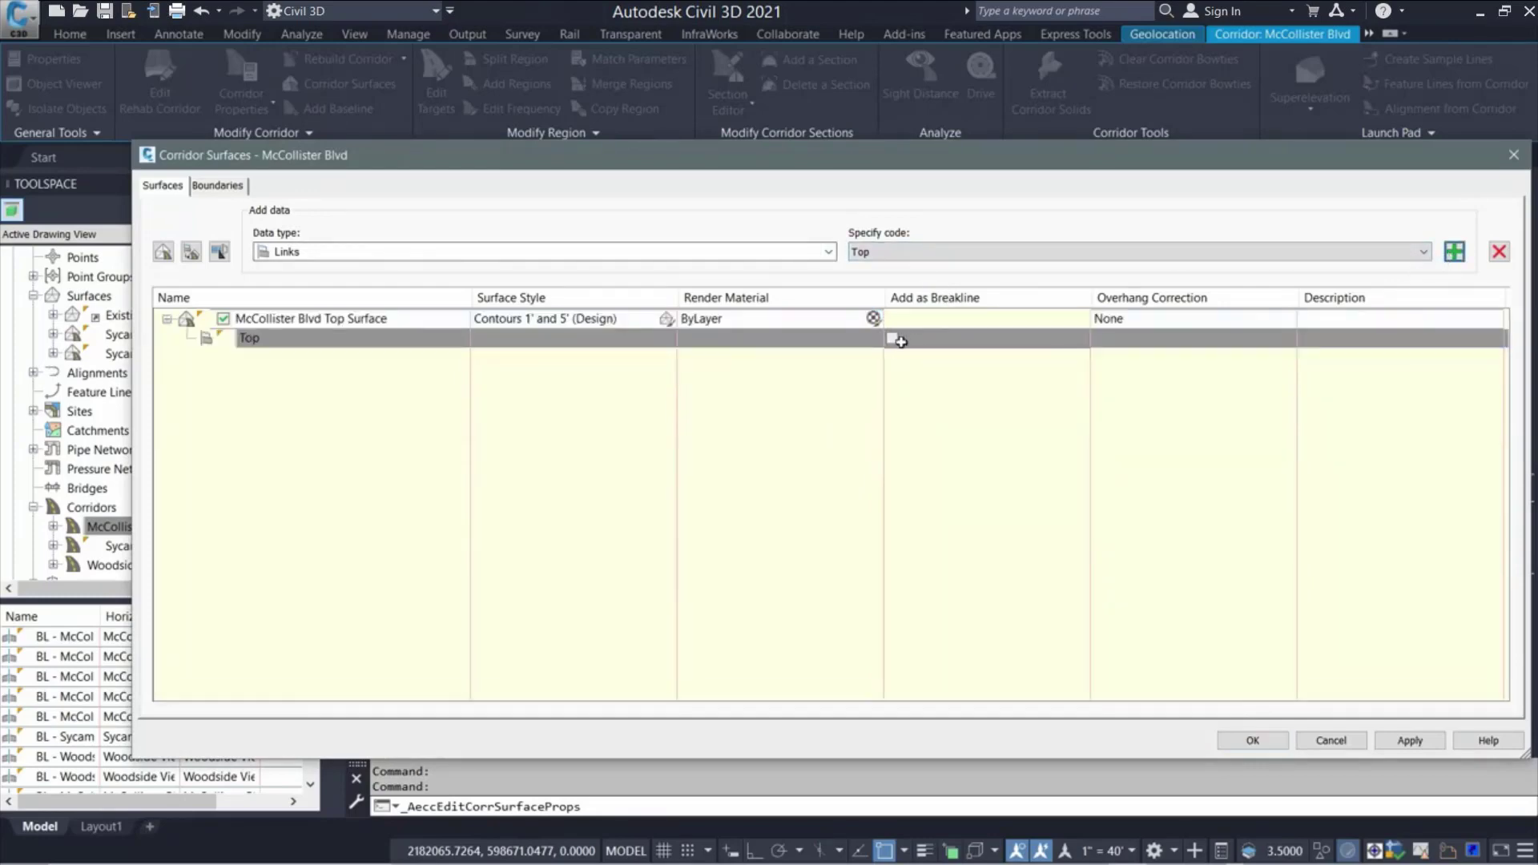
left_click(1149, 318)
left_click(1148, 318)
left_click(1164, 347)
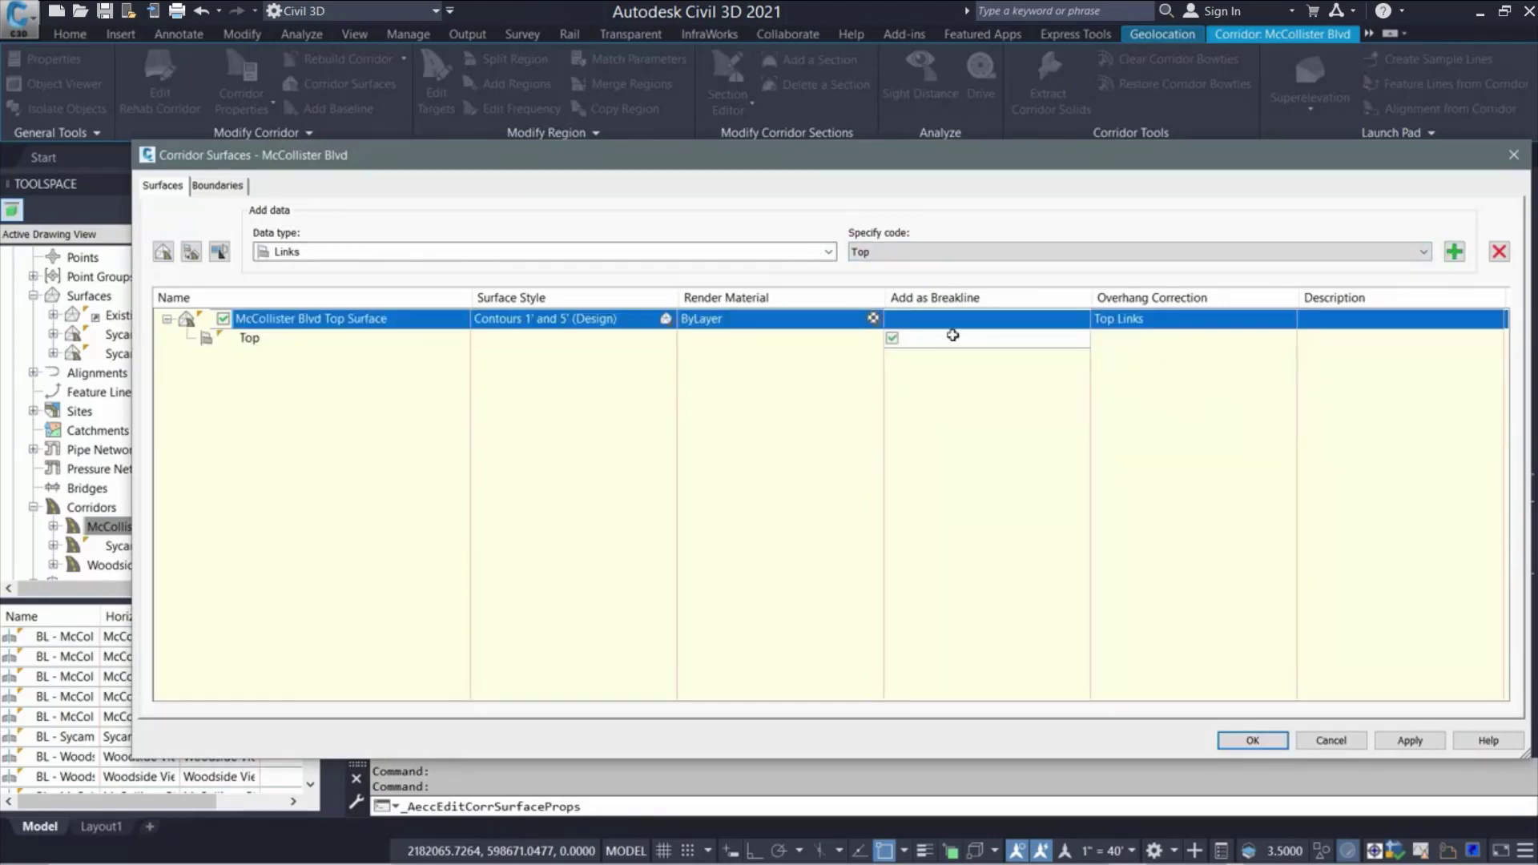
Add the corridor extents as outer boundary to the McCollister Blvd Top Surface and rebuild the corridor
left_click(220, 186)
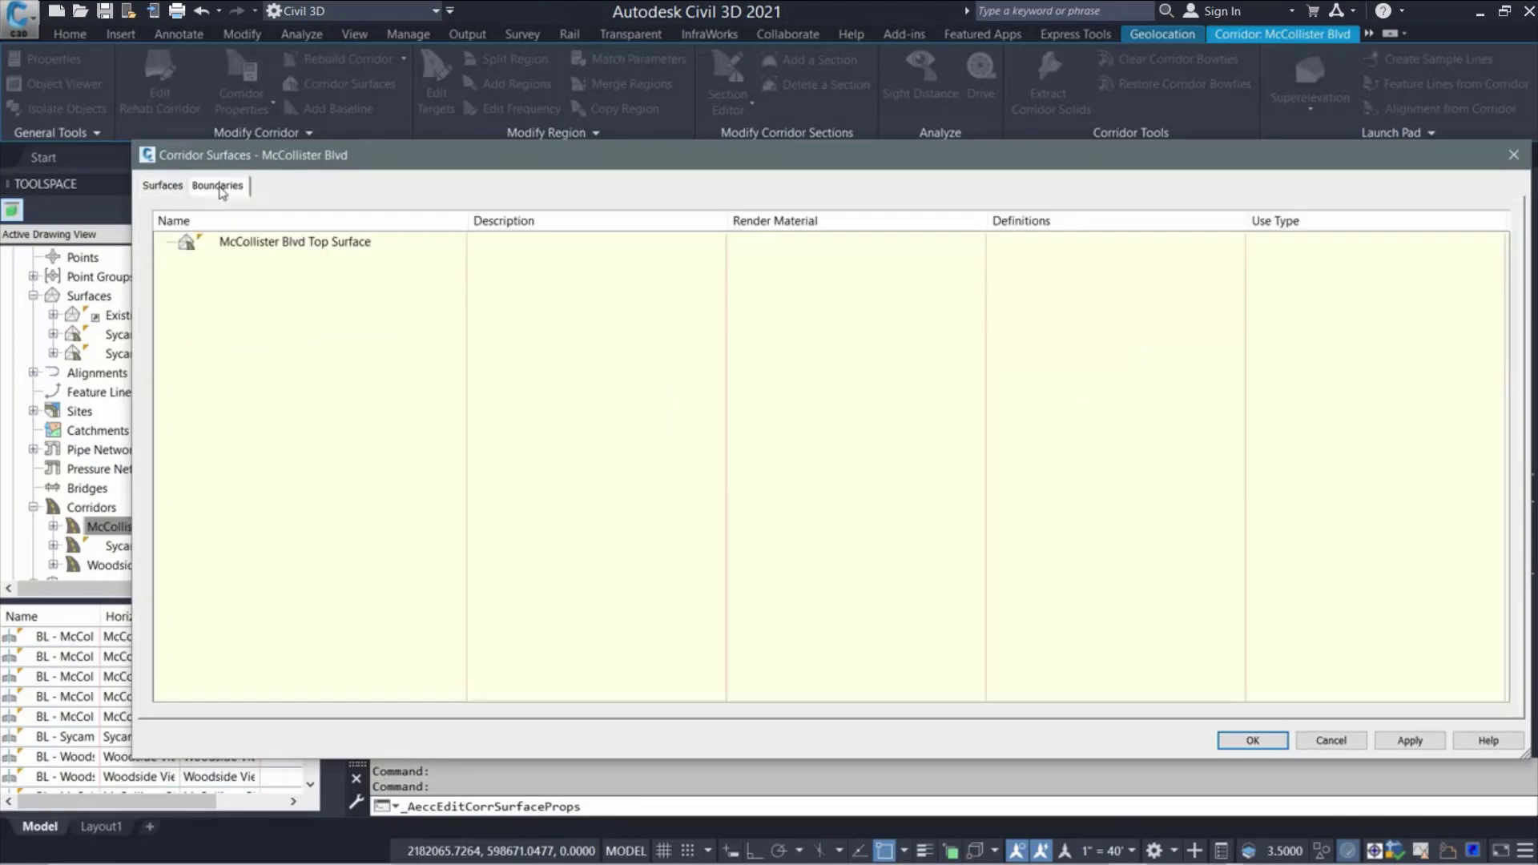
right_click(277, 247)
left_click(377, 255)
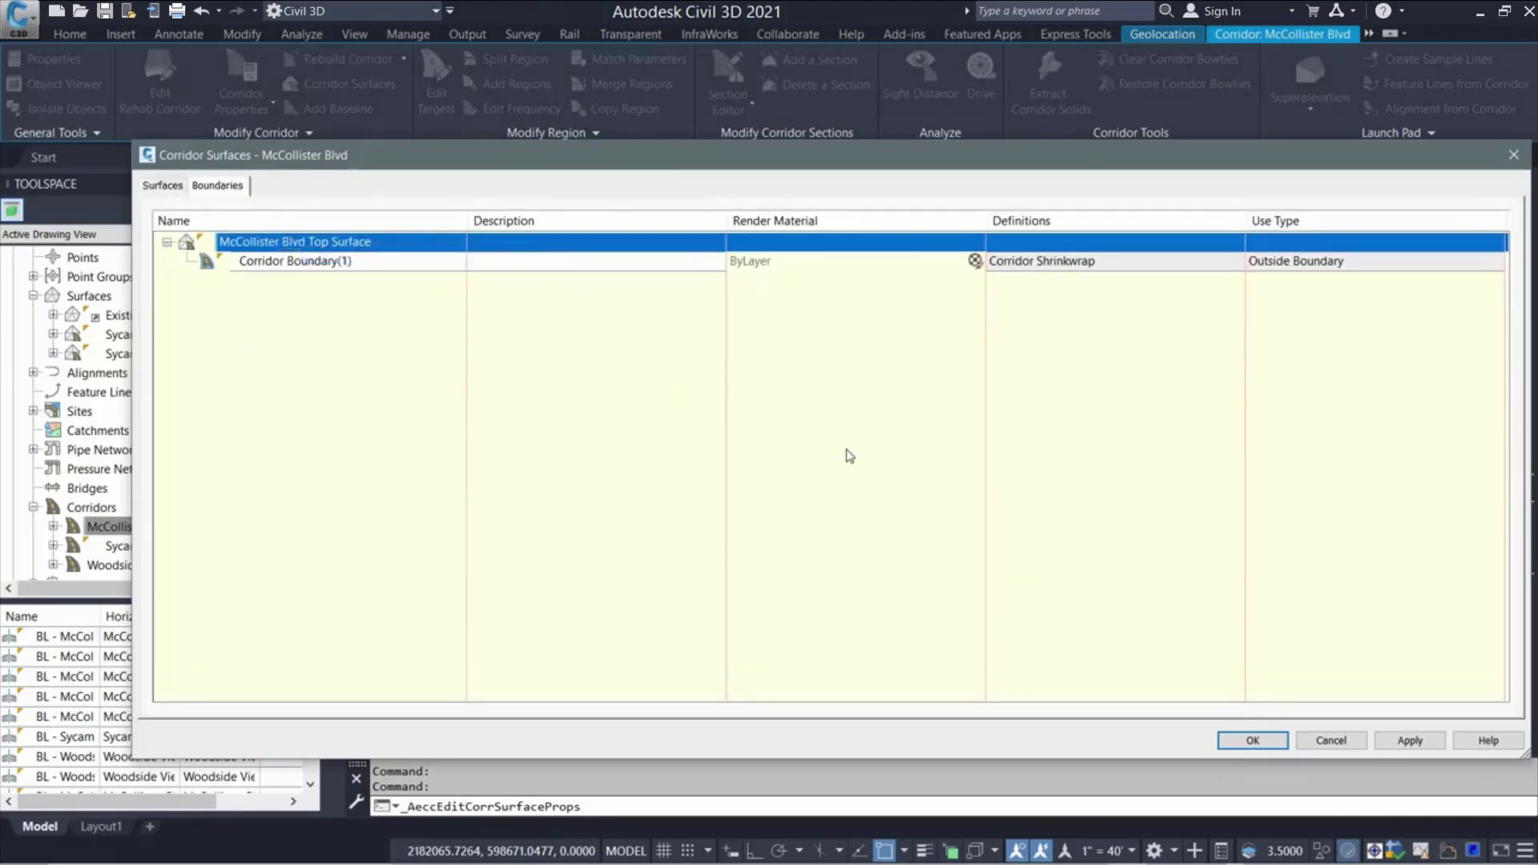
left_click(1410, 740)
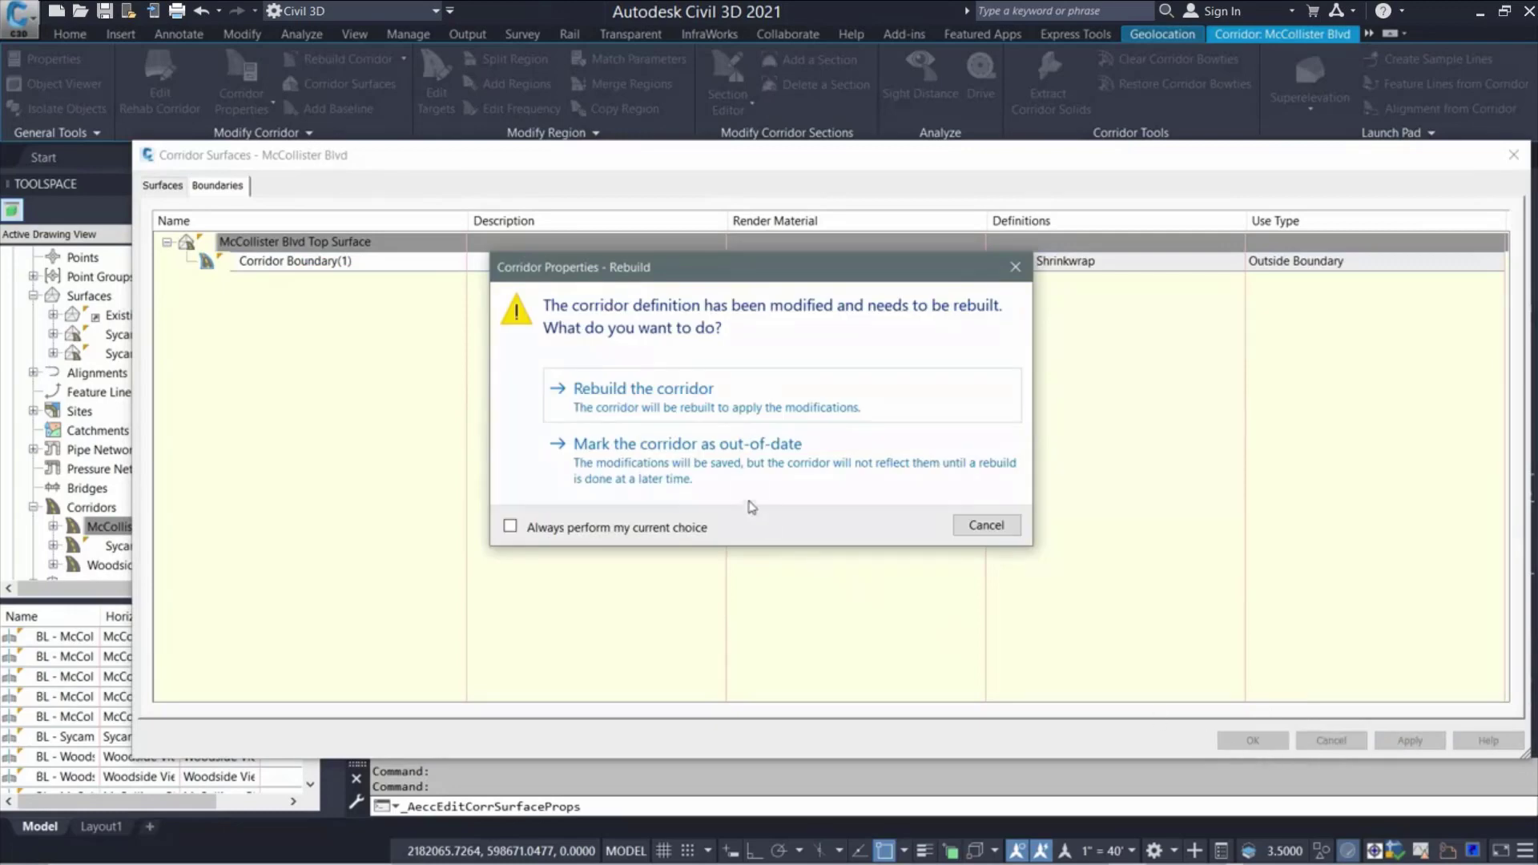
left_click(693, 425)
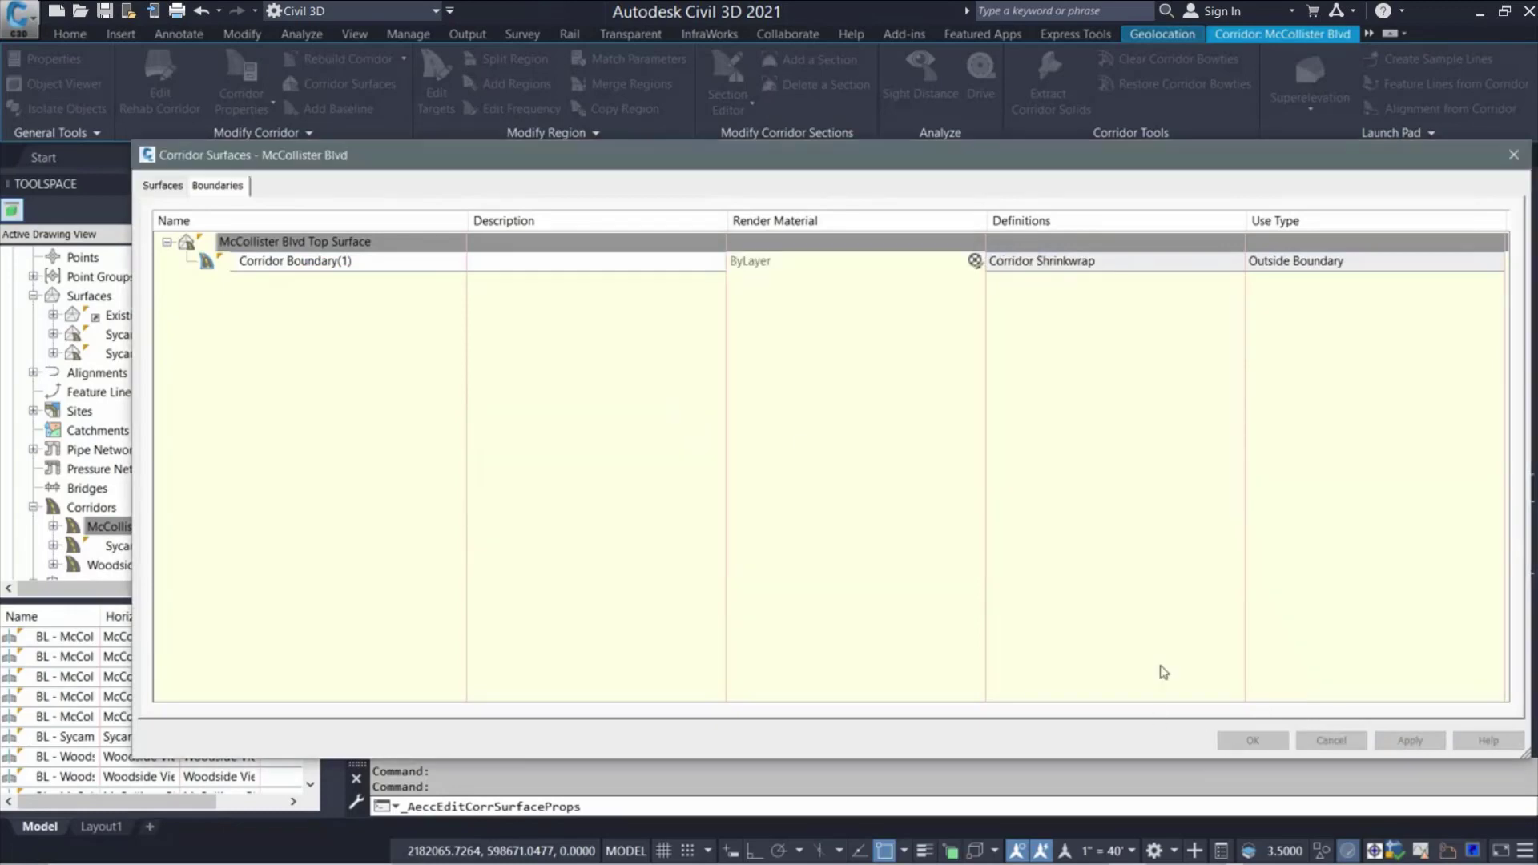
left_click(1252, 742)
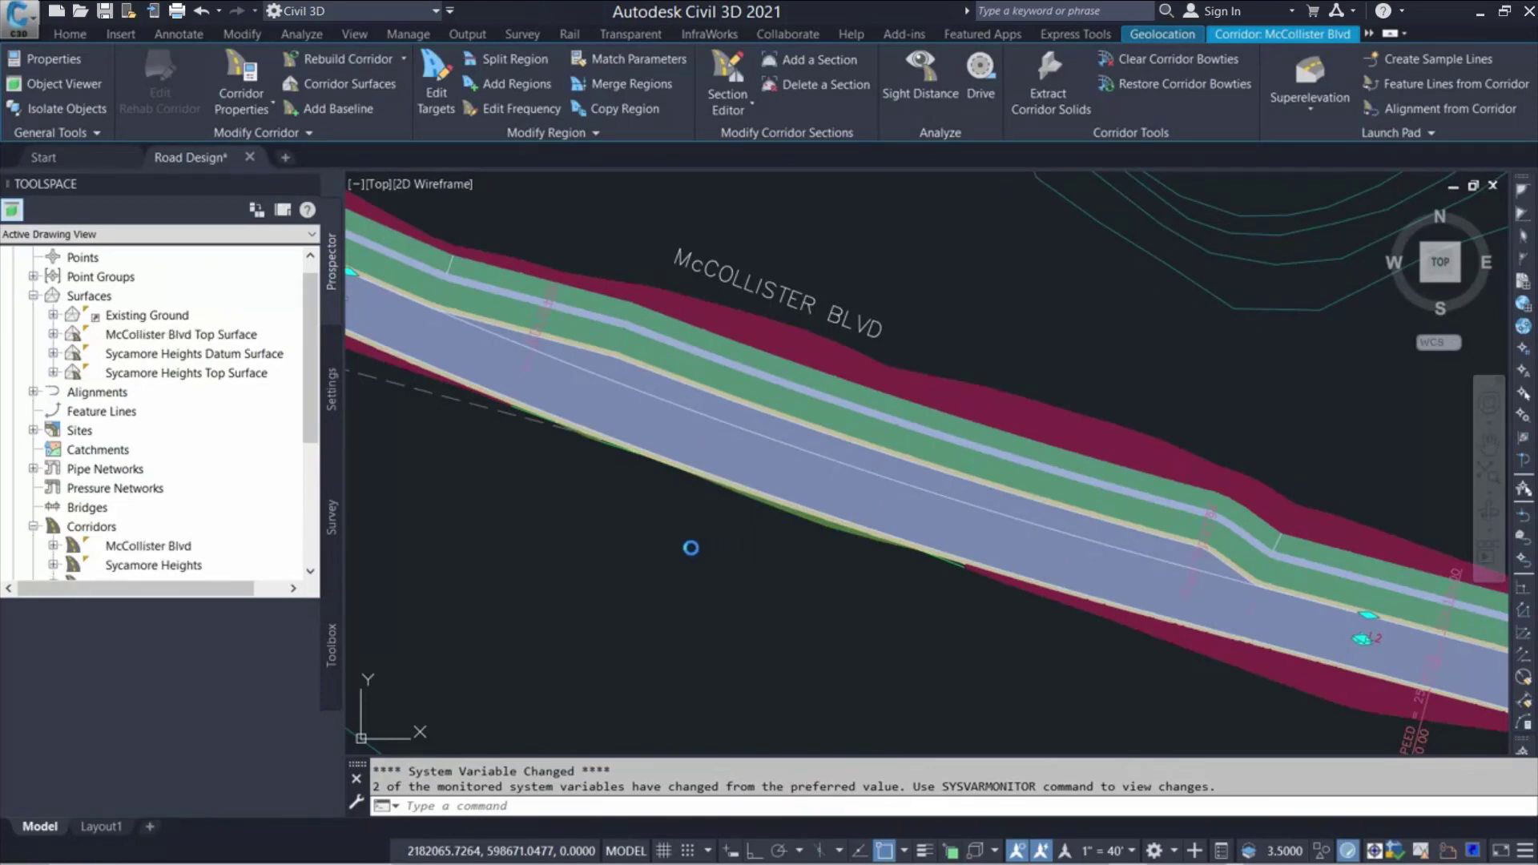
key("Escape")
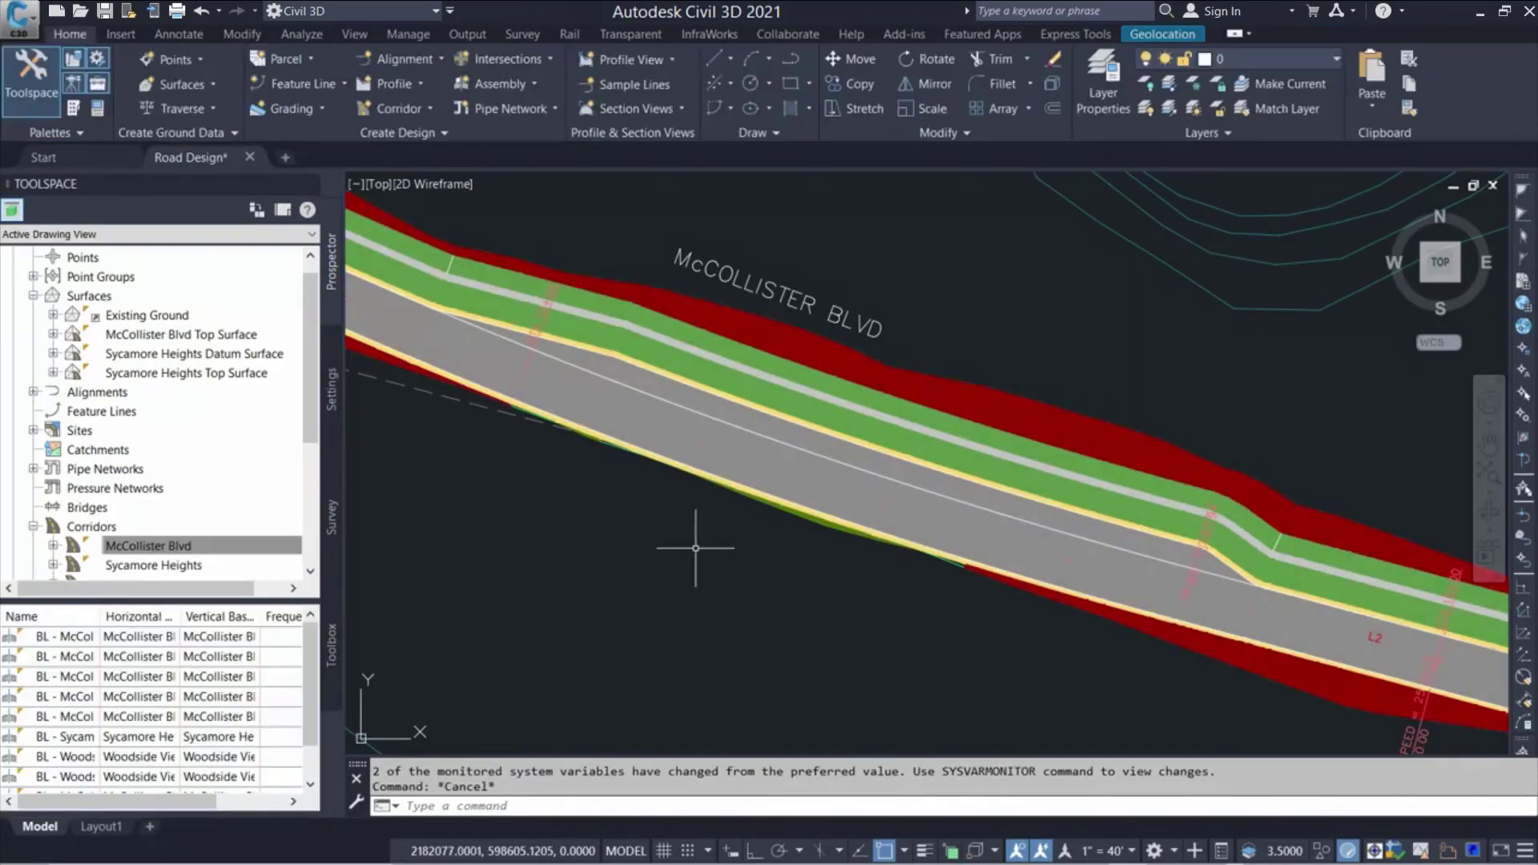
Regenerate the drawing and inspect the McCollister Blvd Top Surface in 3D, orbiting it in the Object Viewer
type("re")
key("Return")
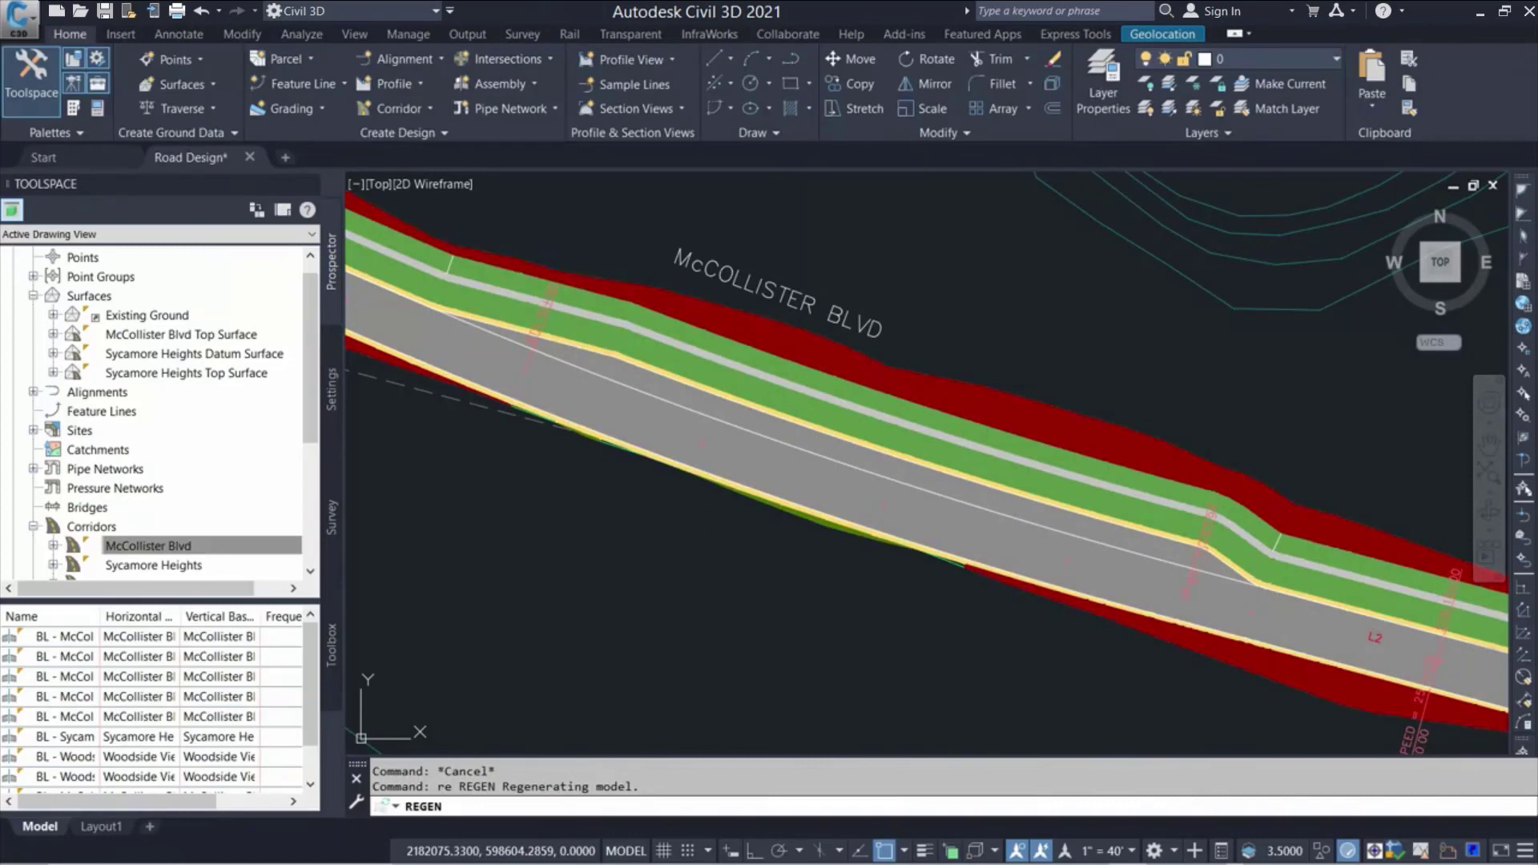
left_click(829, 481)
right_click(830, 484)
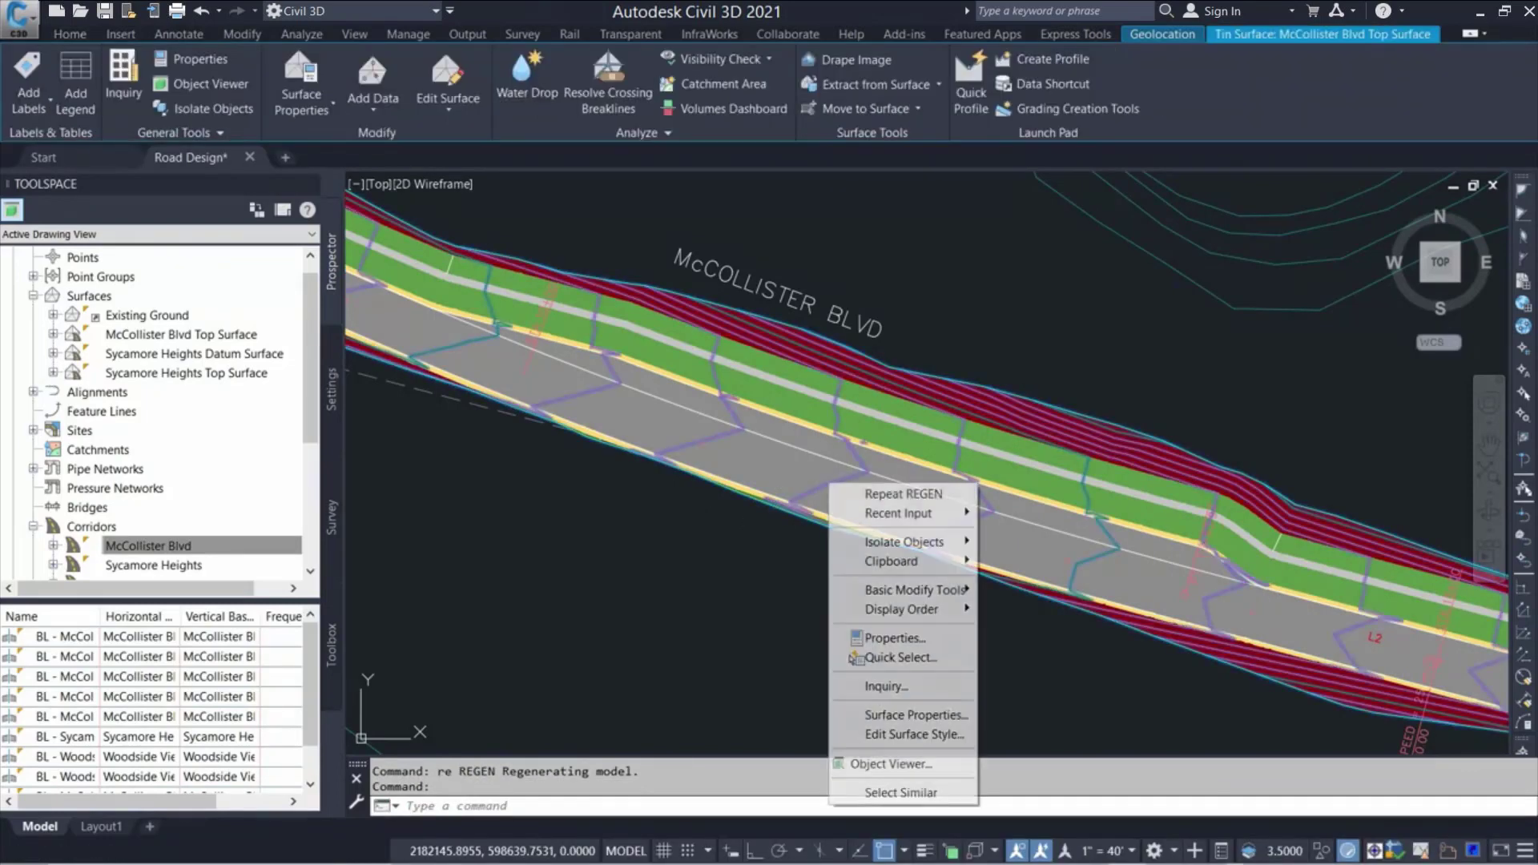
left_click(912, 765)
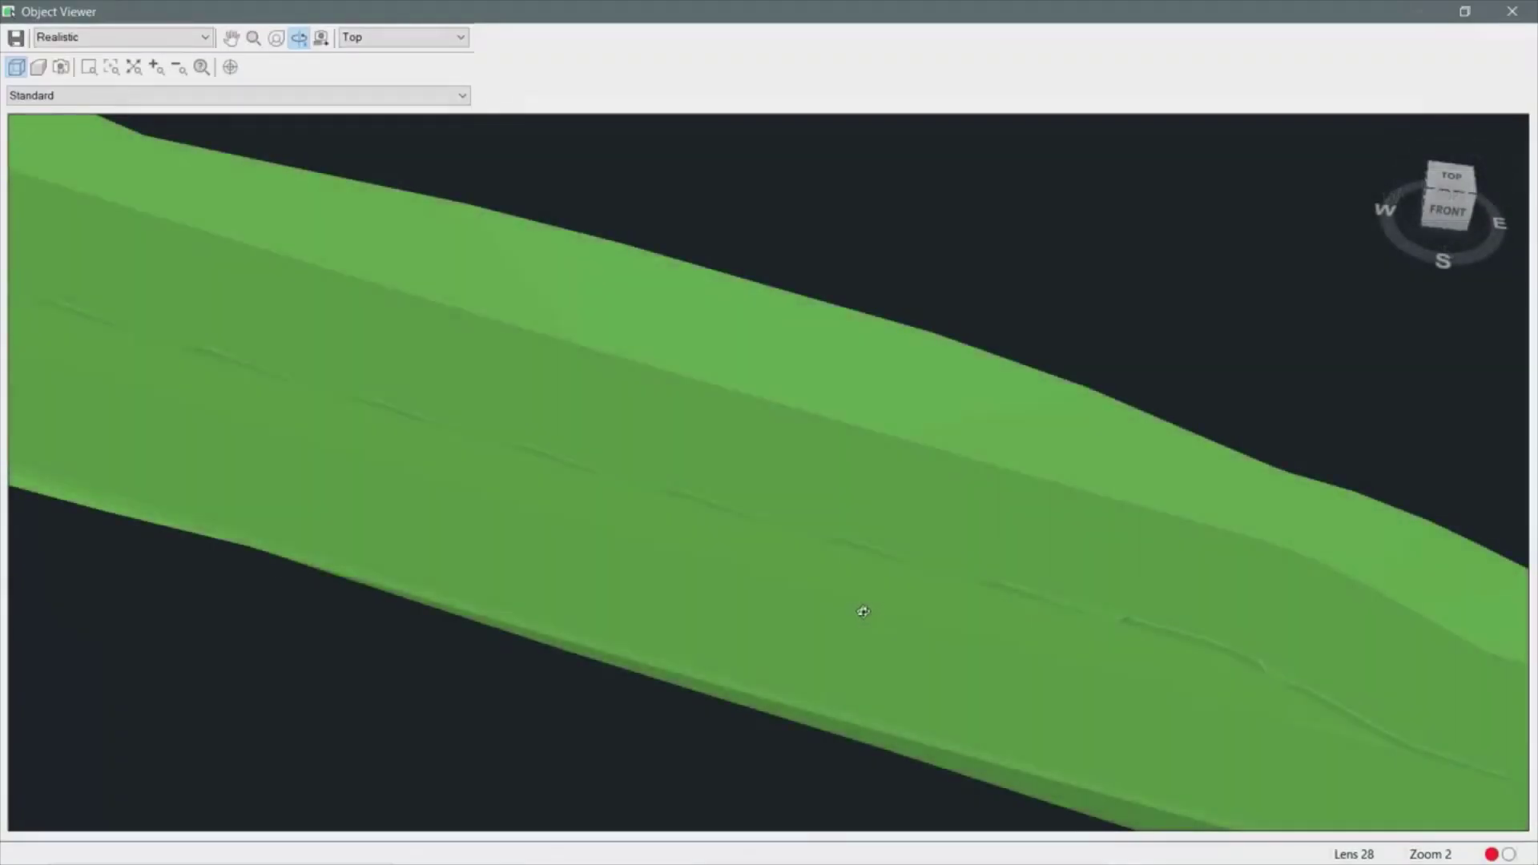
mouse_move(863, 611)
left_mouse_down()
mouse_move(697, 598)
mouse_move(556, 517)
mouse_move(724, 504)
mouse_move(714, 608)
mouse_move(618, 574)
mouse_move(502, 478)
mouse_move(788, 780)
mouse_move(706, 634)
mouse_move(817, 759)
left_mouse_up()
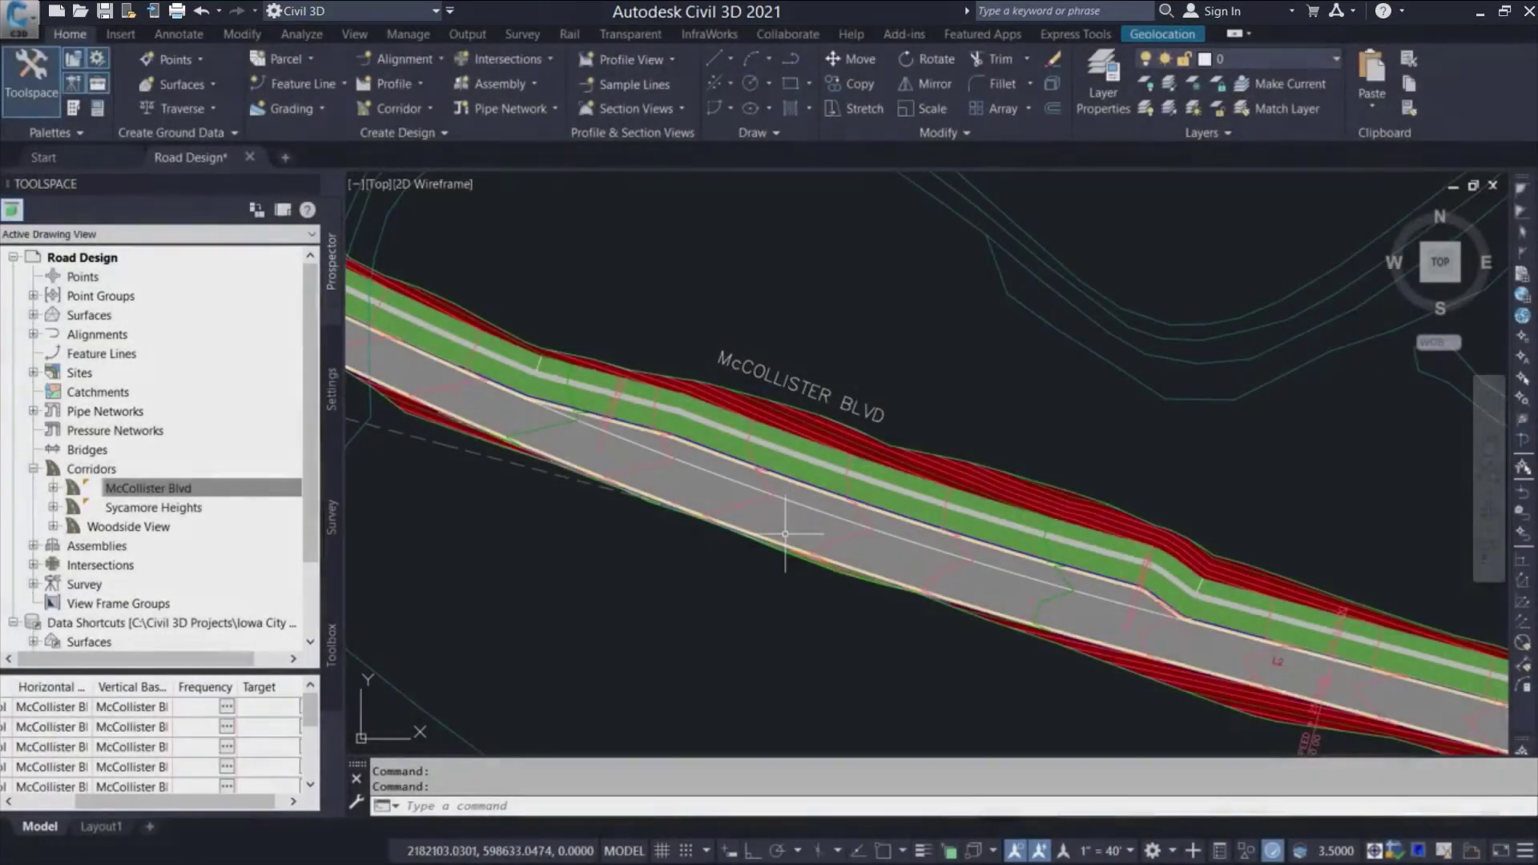
Add the BackCurb feature line code to the McCollister Blvd Top Surface in the corridor surface definition
left_click(795, 517)
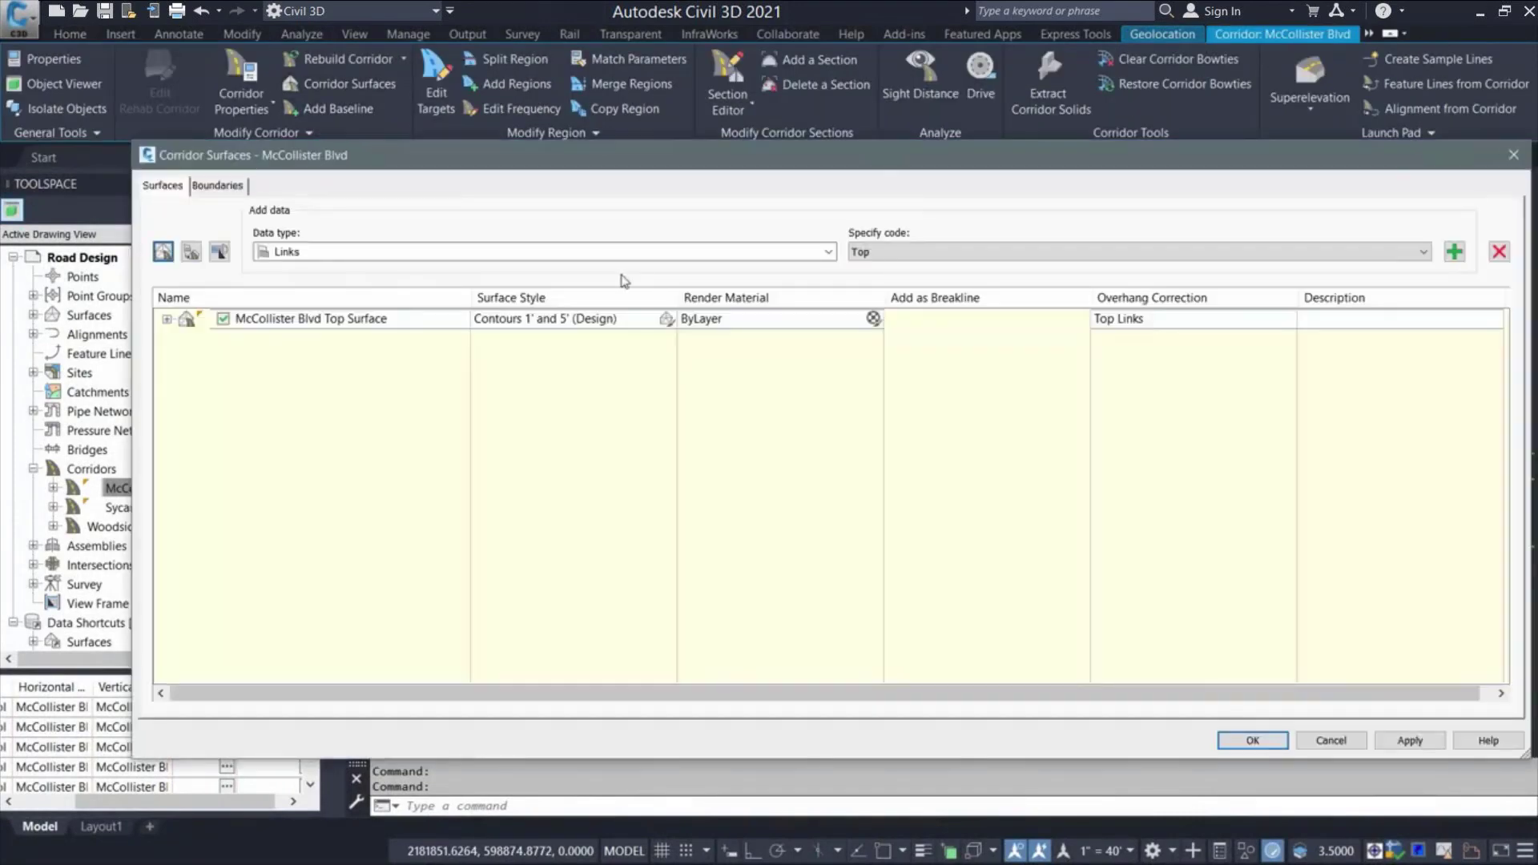
left_click(168, 320)
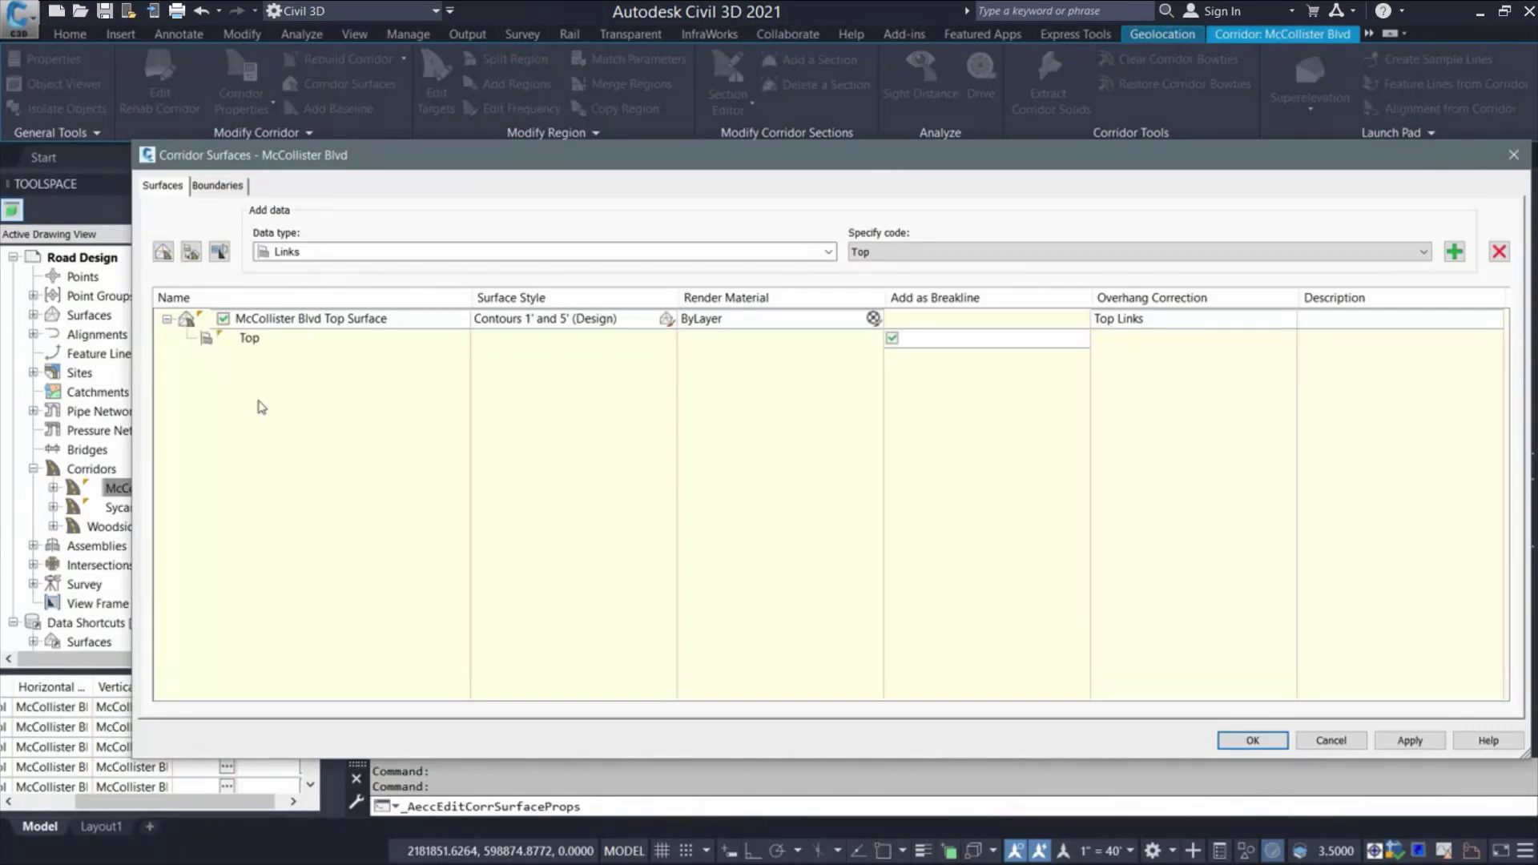
left_click(351, 321)
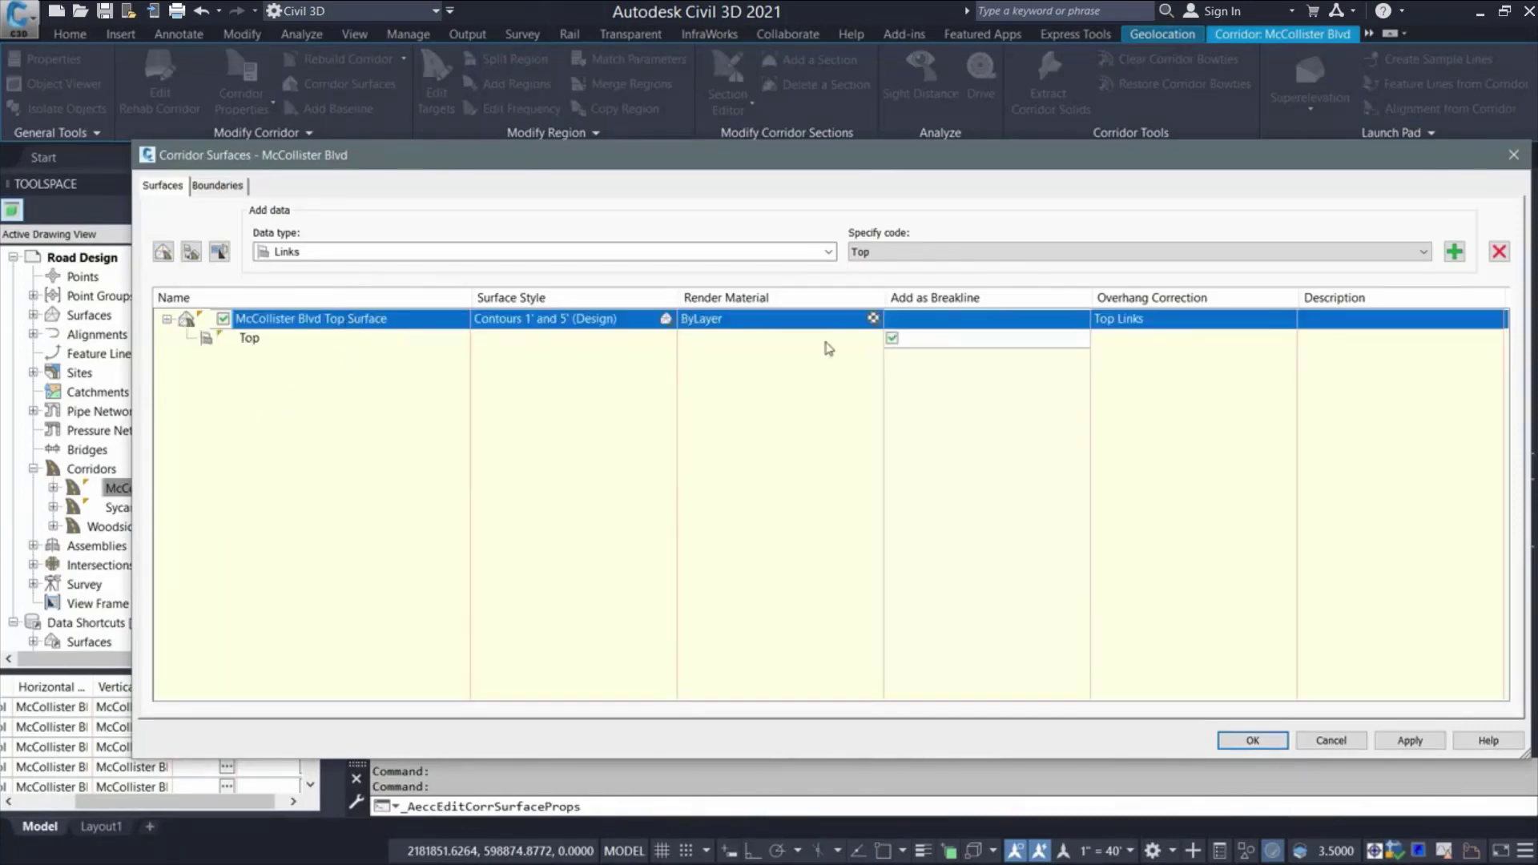
left_click(755, 254)
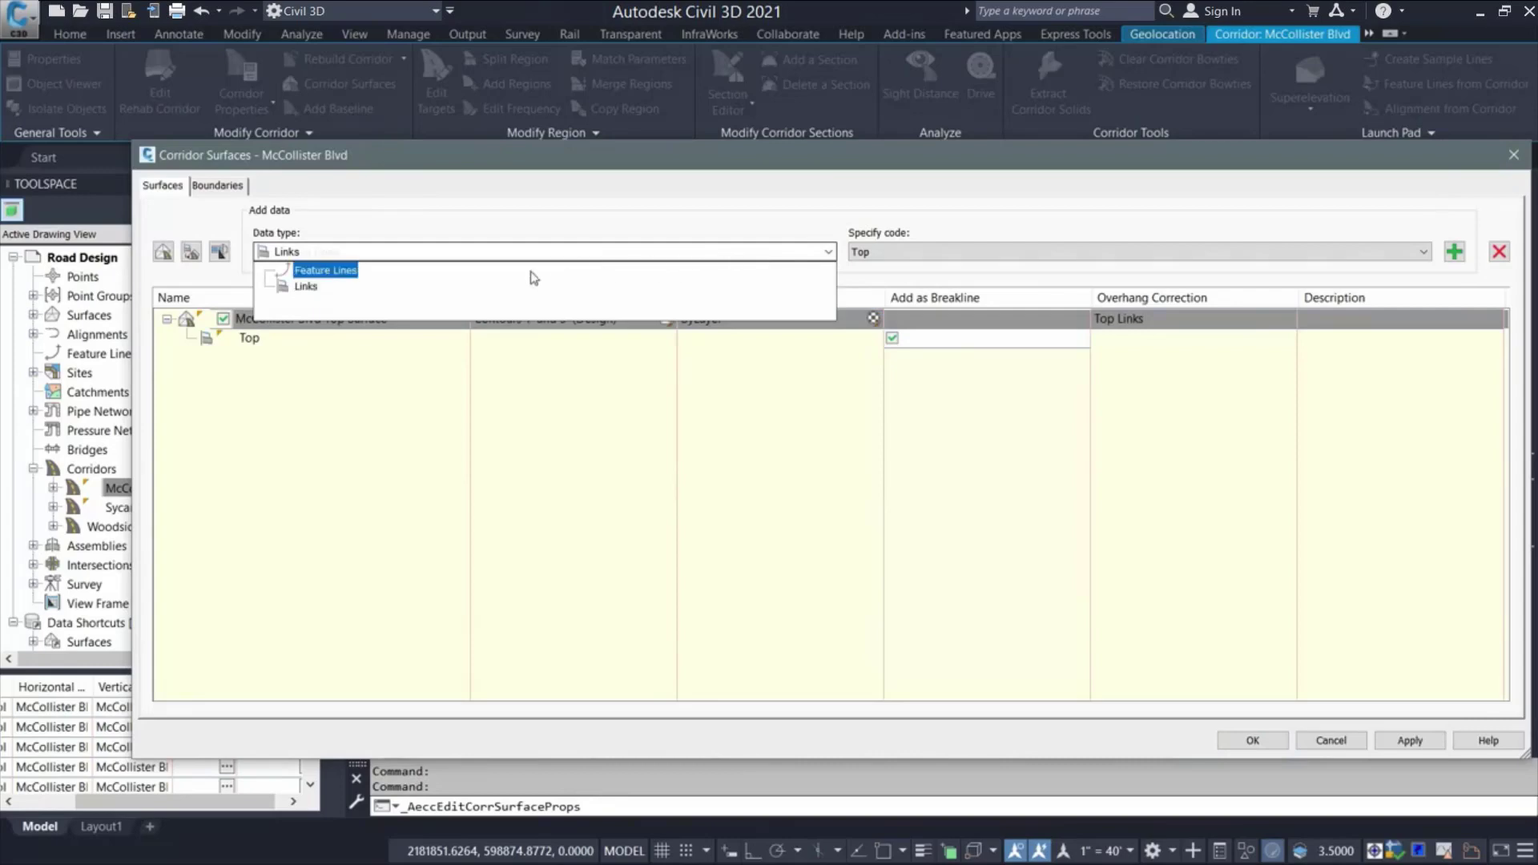
left_click(367, 272)
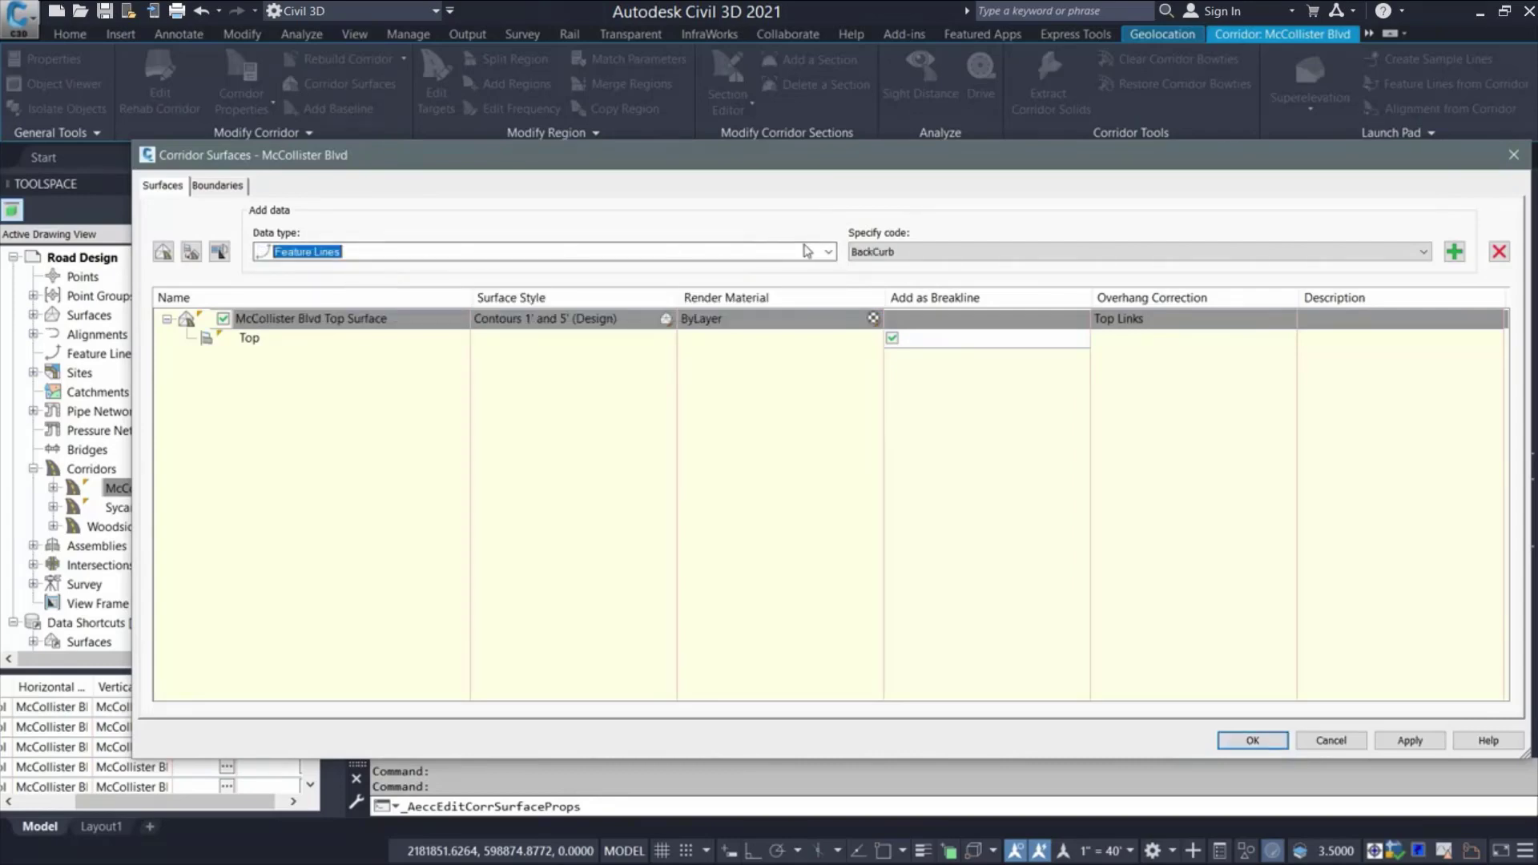
left_click(1392, 255)
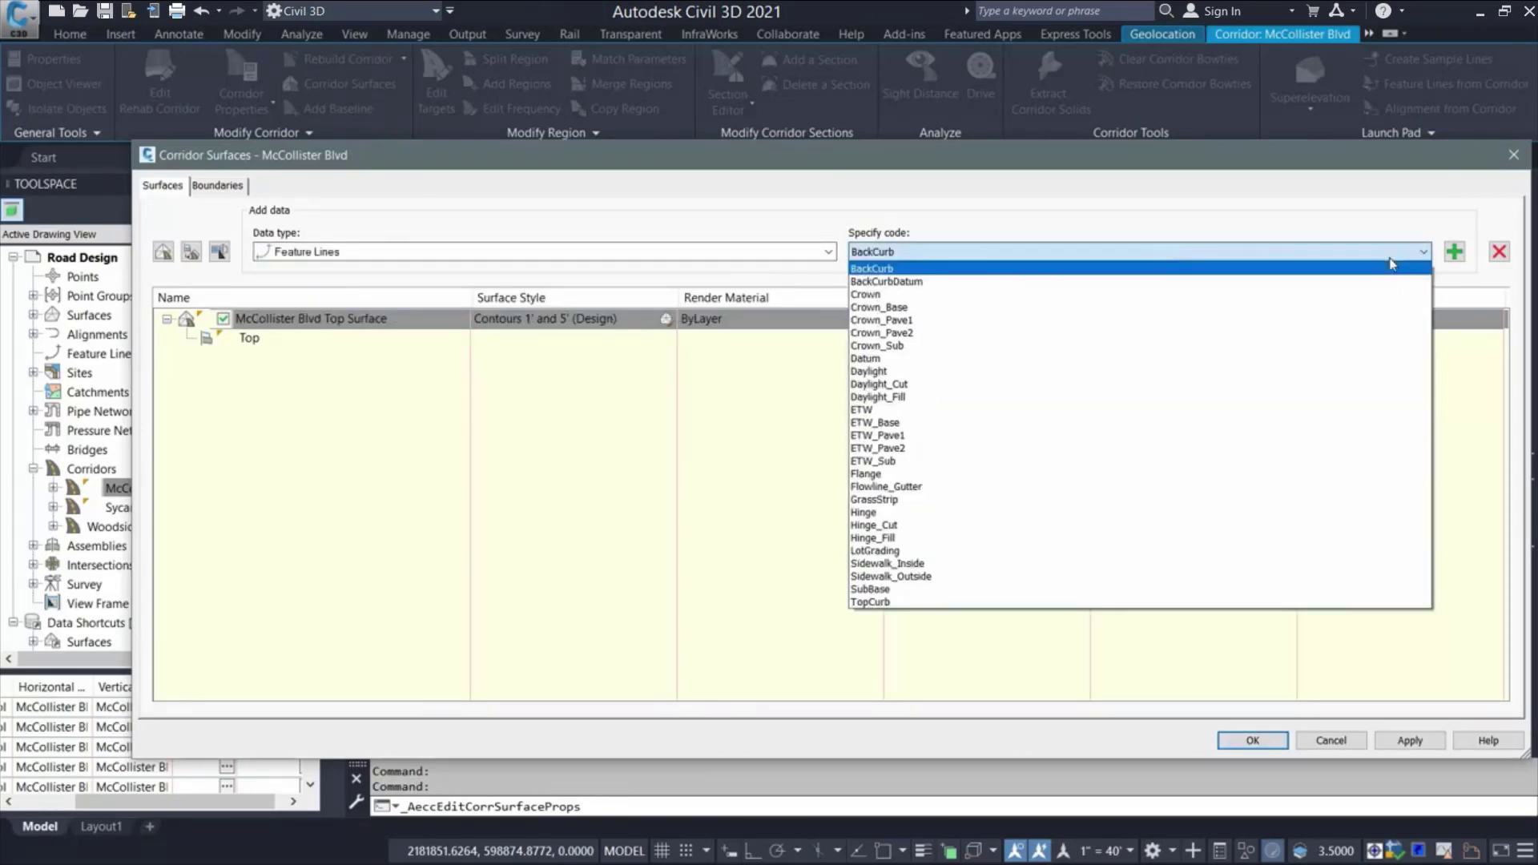
left_click(925, 270)
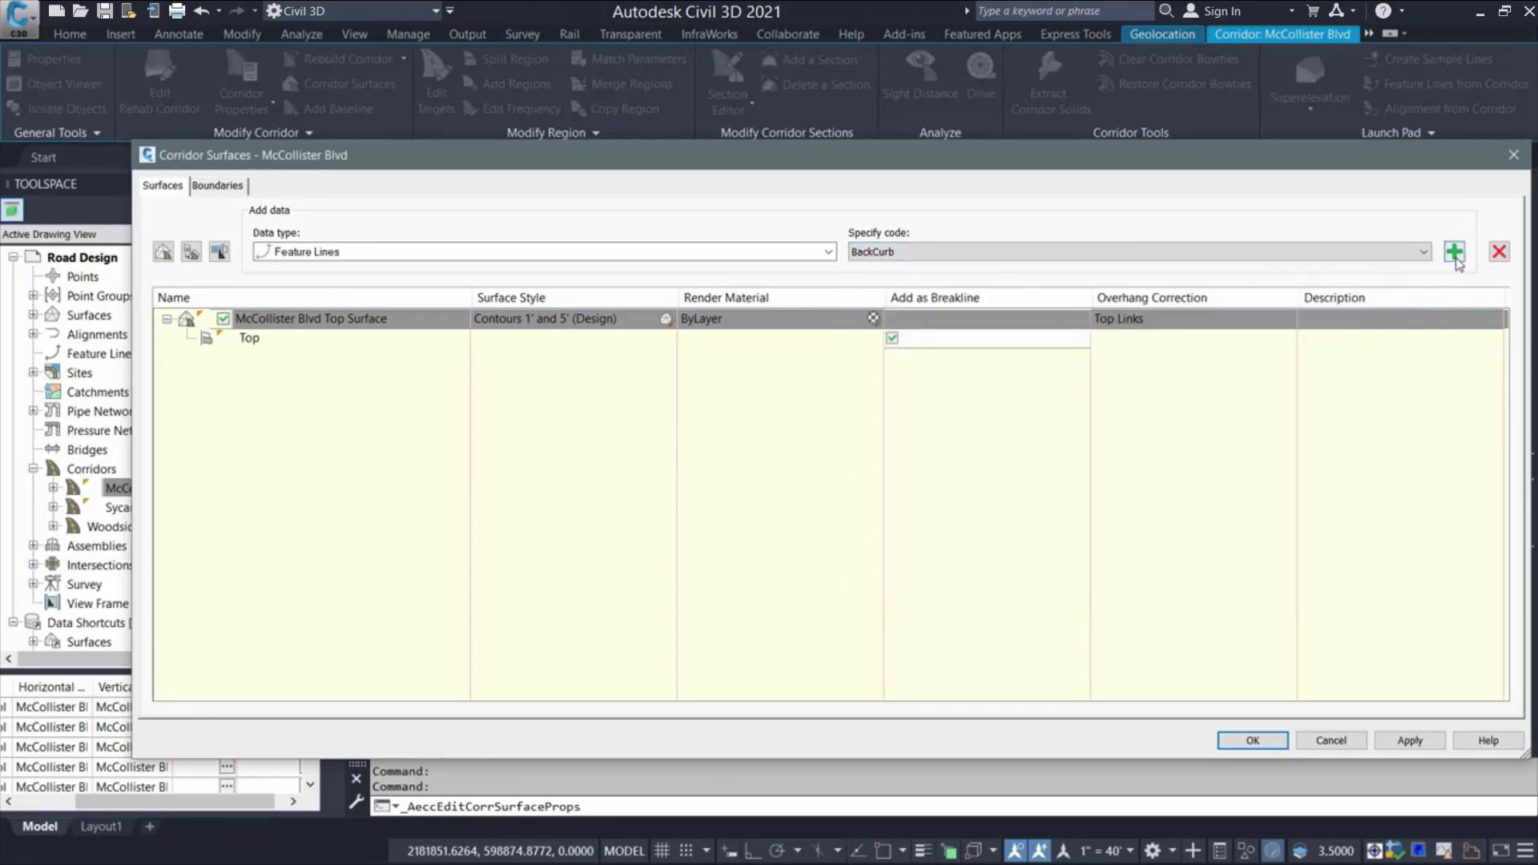
left_click(1455, 251)
Add the Flowline_Gutter and TopCurb feature line codes to the McCollister Blvd Top Surface and rebuild the corridor
left_click(1036, 255)
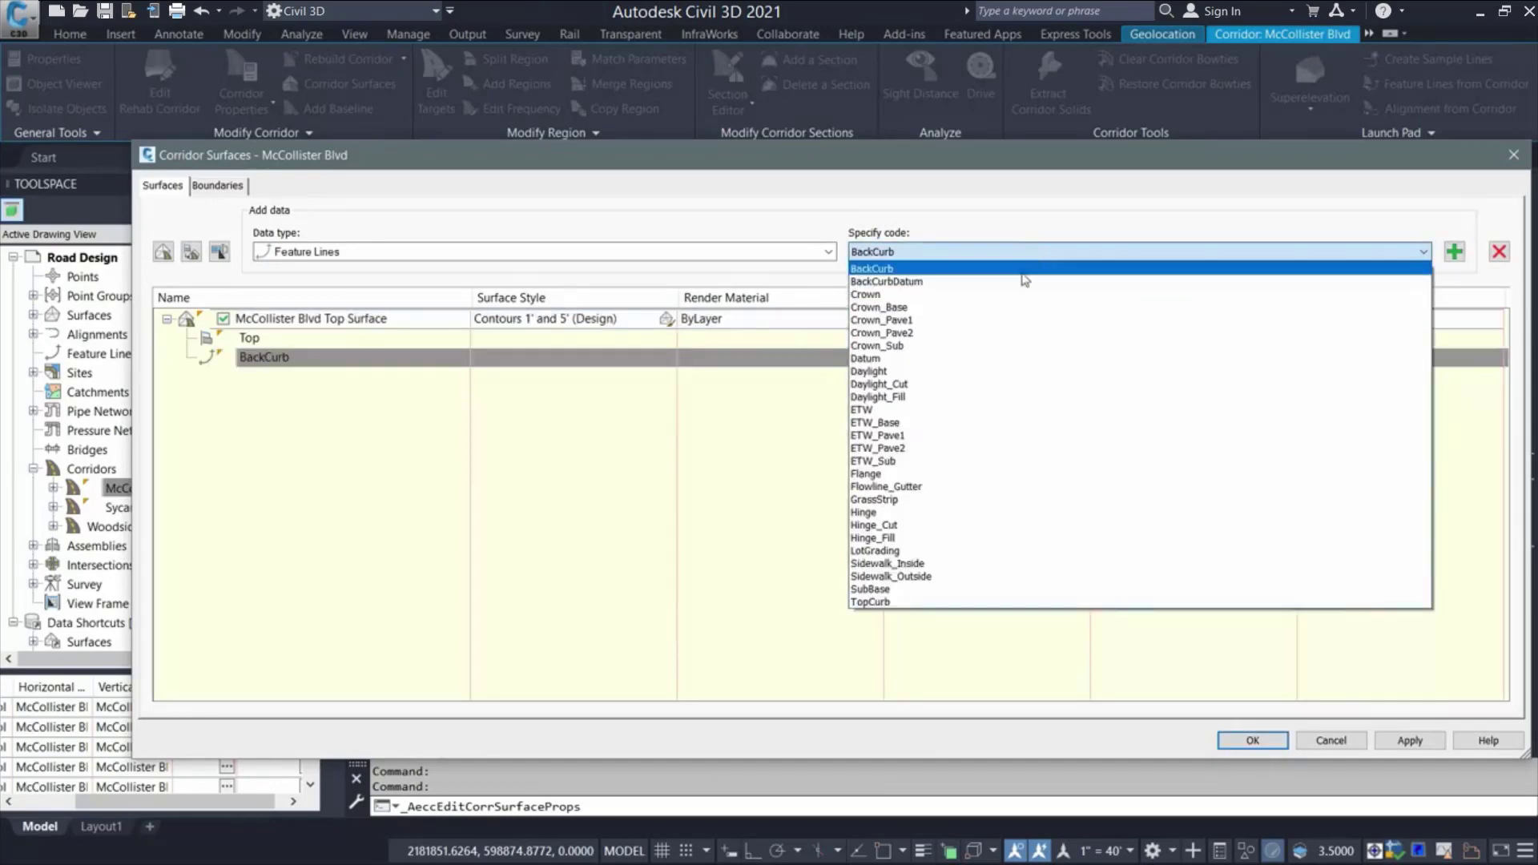
left_click(916, 487)
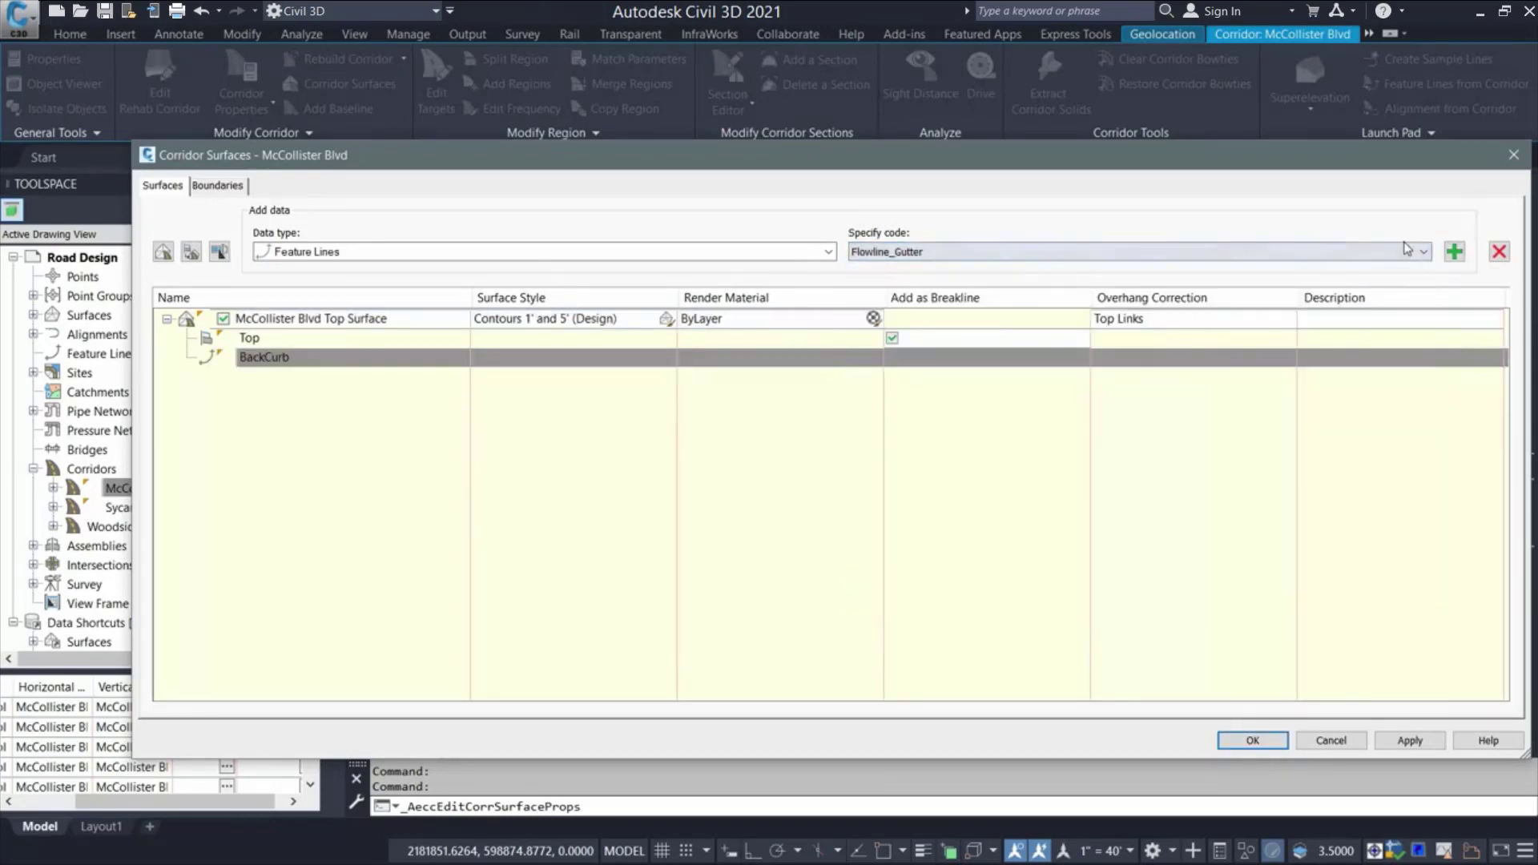
left_click(1457, 252)
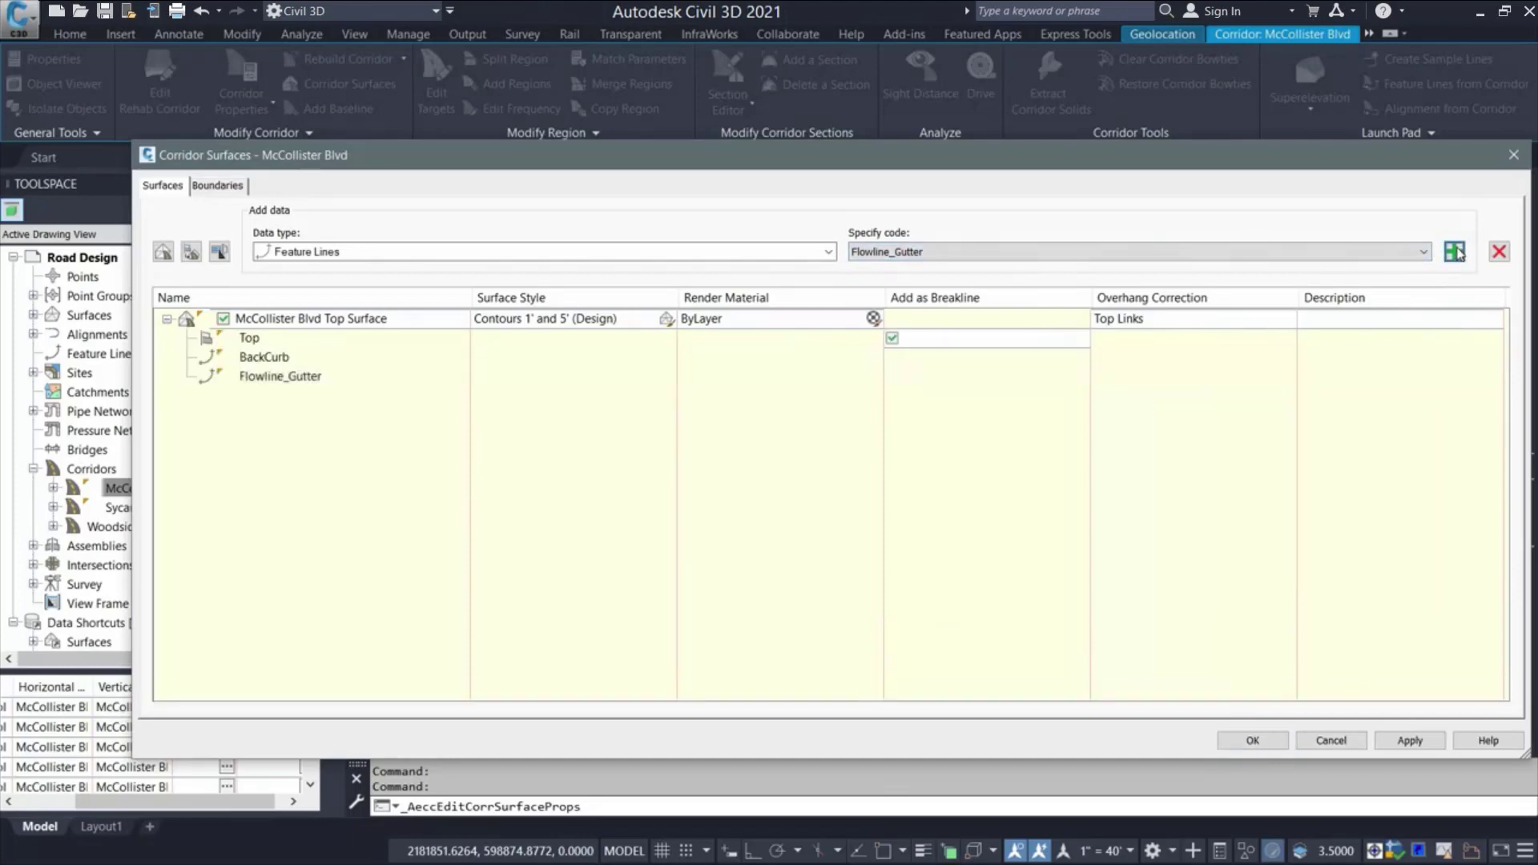
left_click(1010, 253)
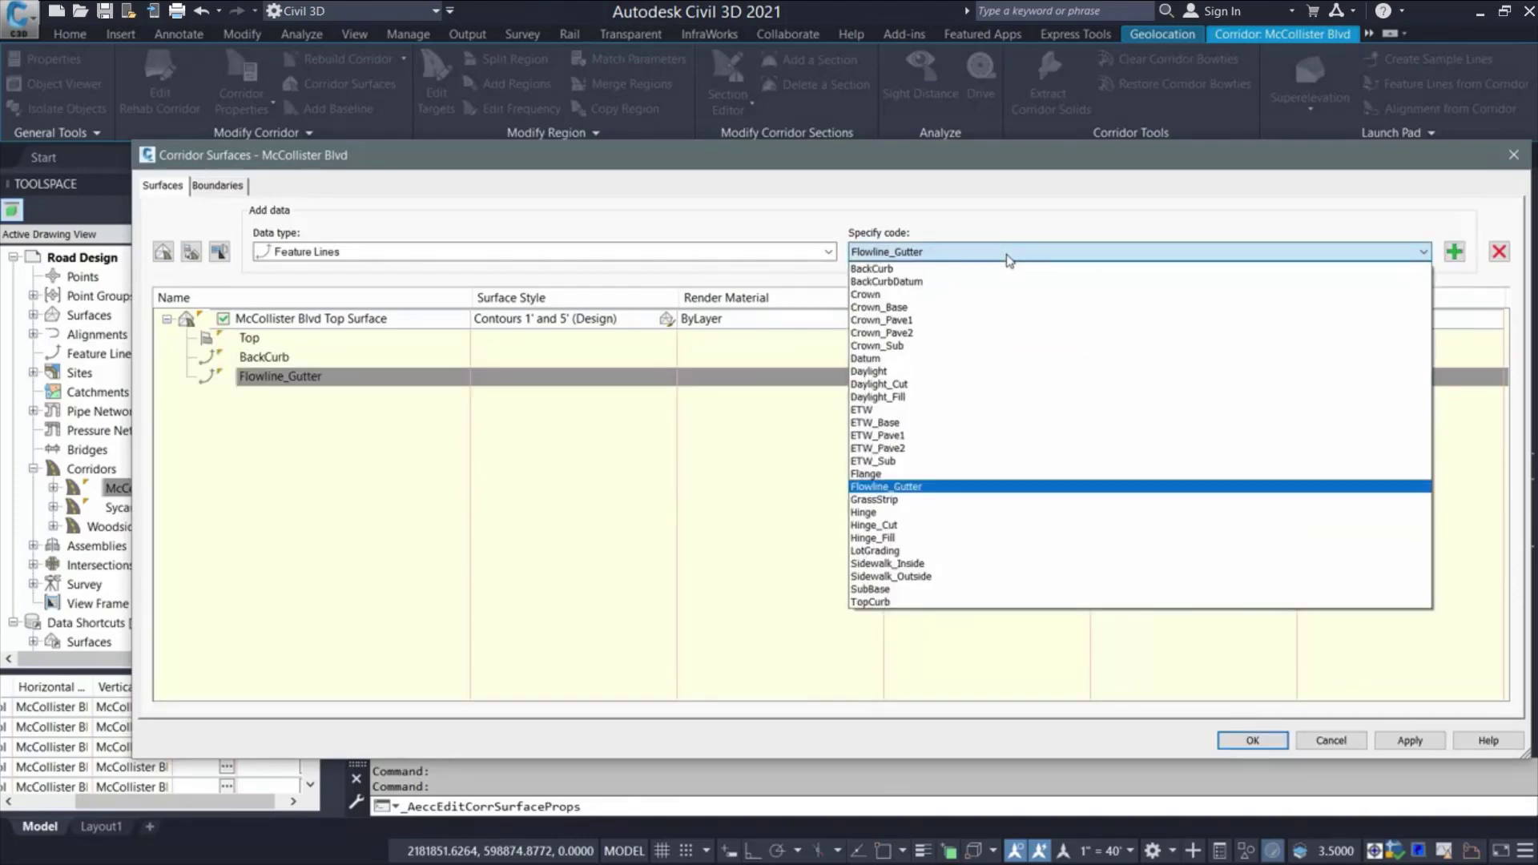
left_click(876, 603)
left_click(1454, 253)
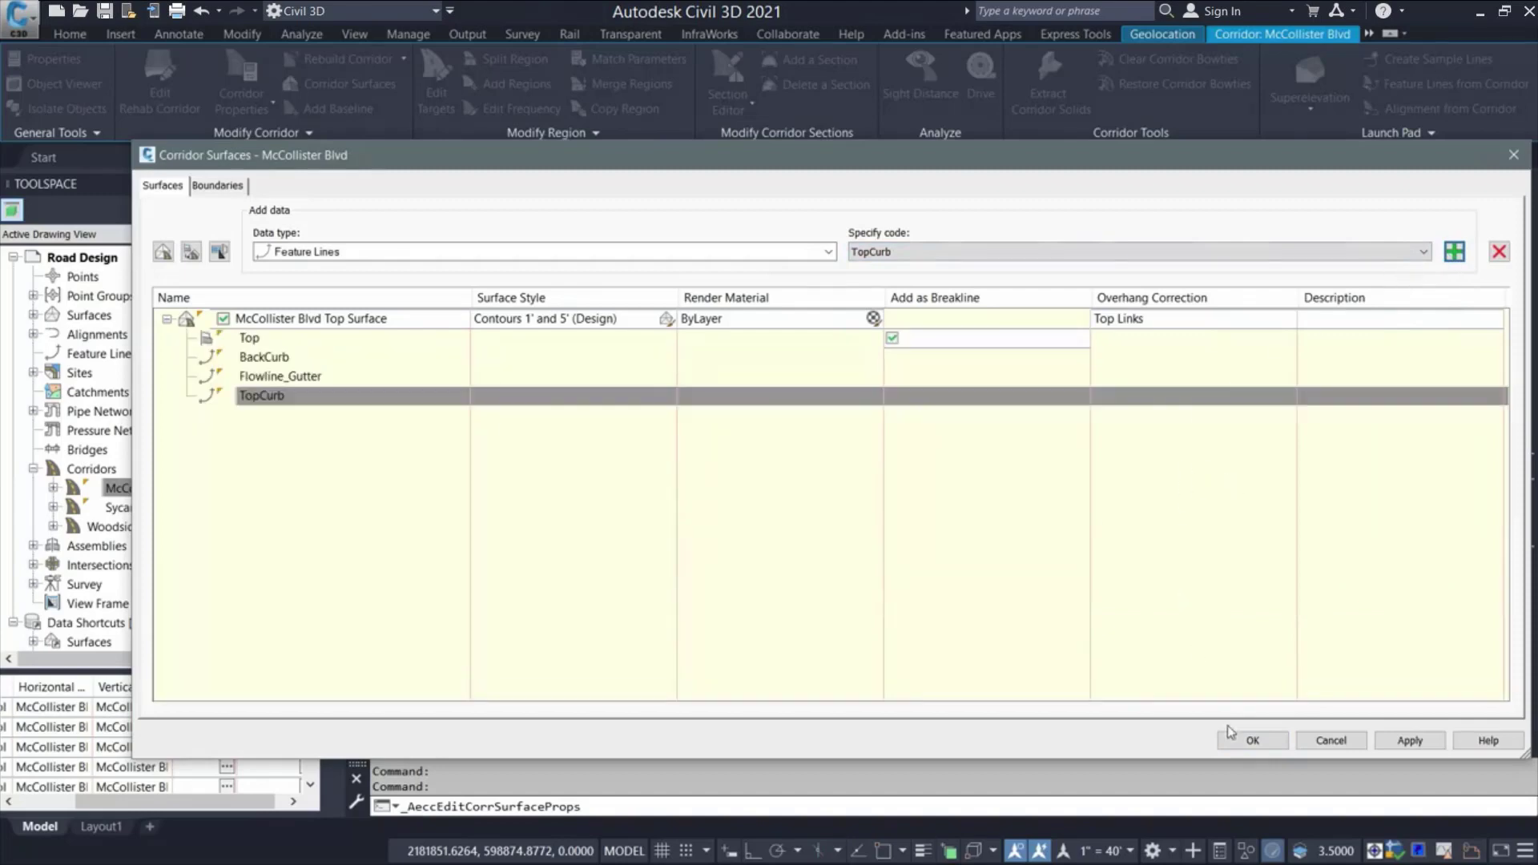
left_click(1243, 744)
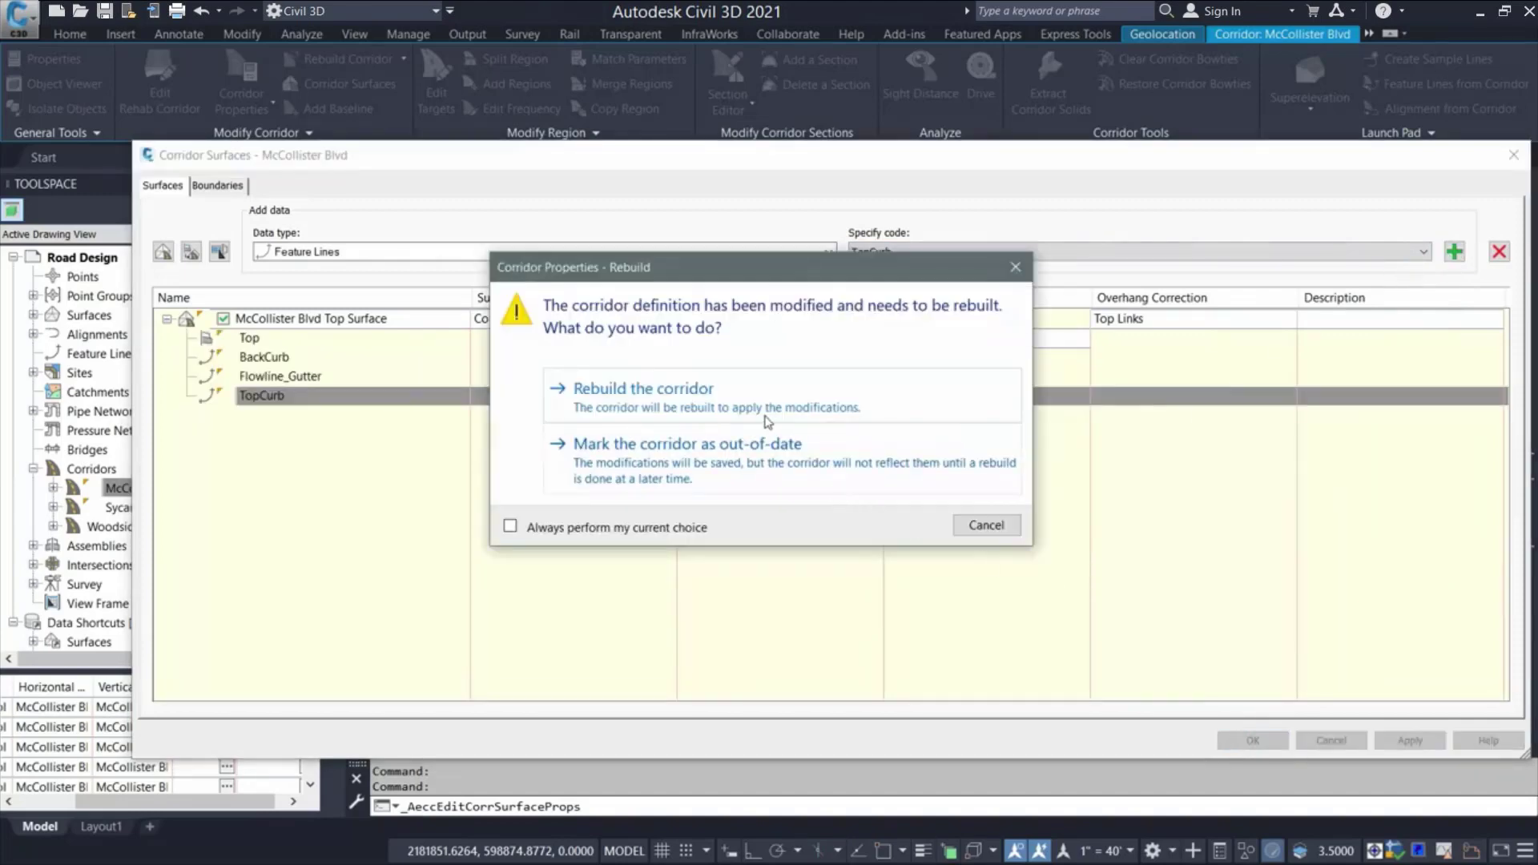
left_click(767, 422)
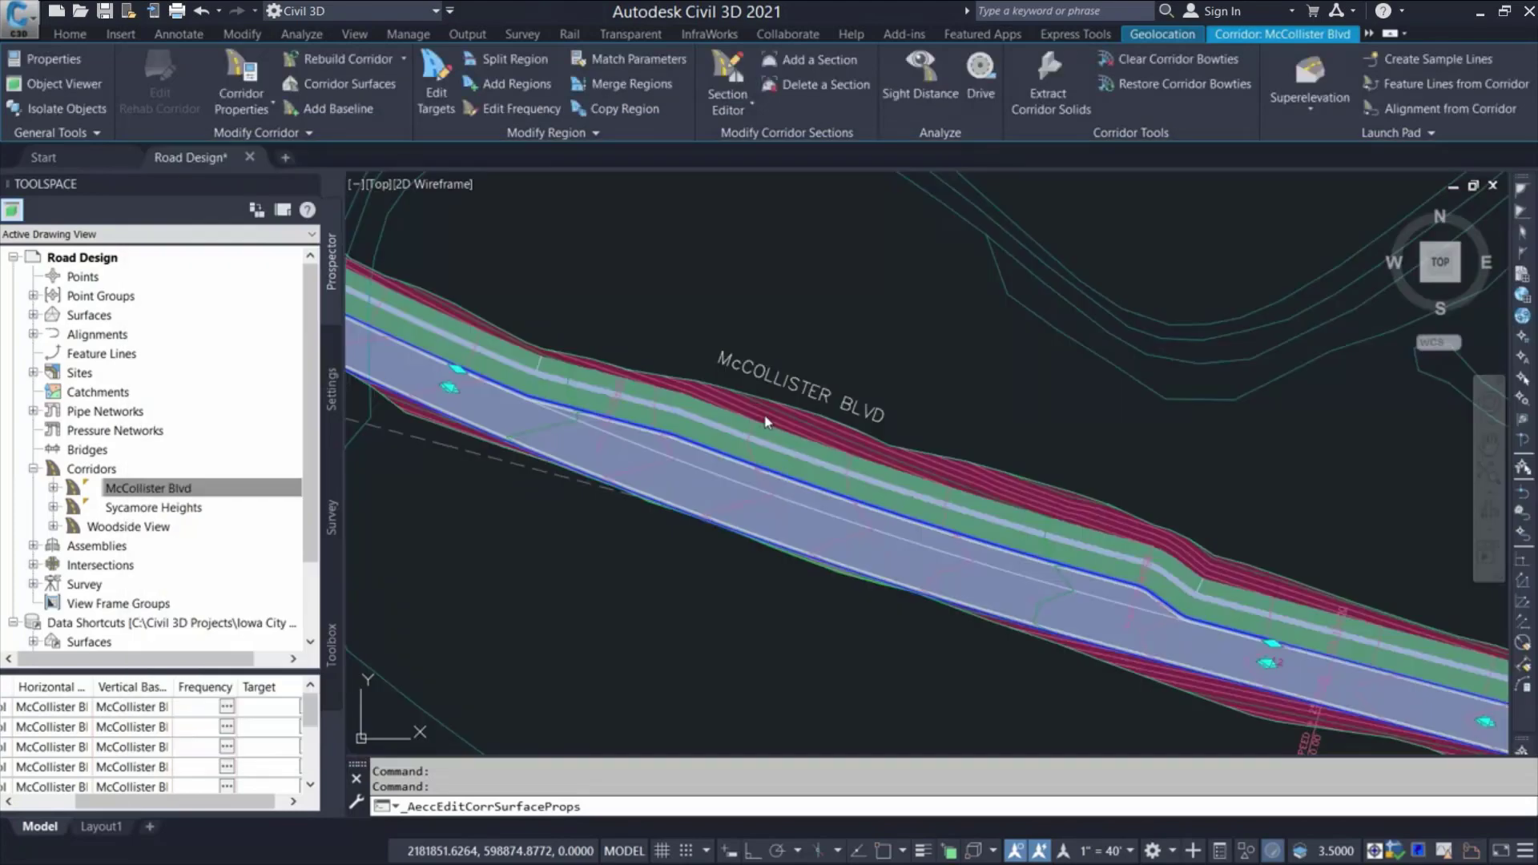
Inspect the curb lines of the McCollister Blvd Top Surface along the road in the Object Viewer, then close it
left_click(757, 501)
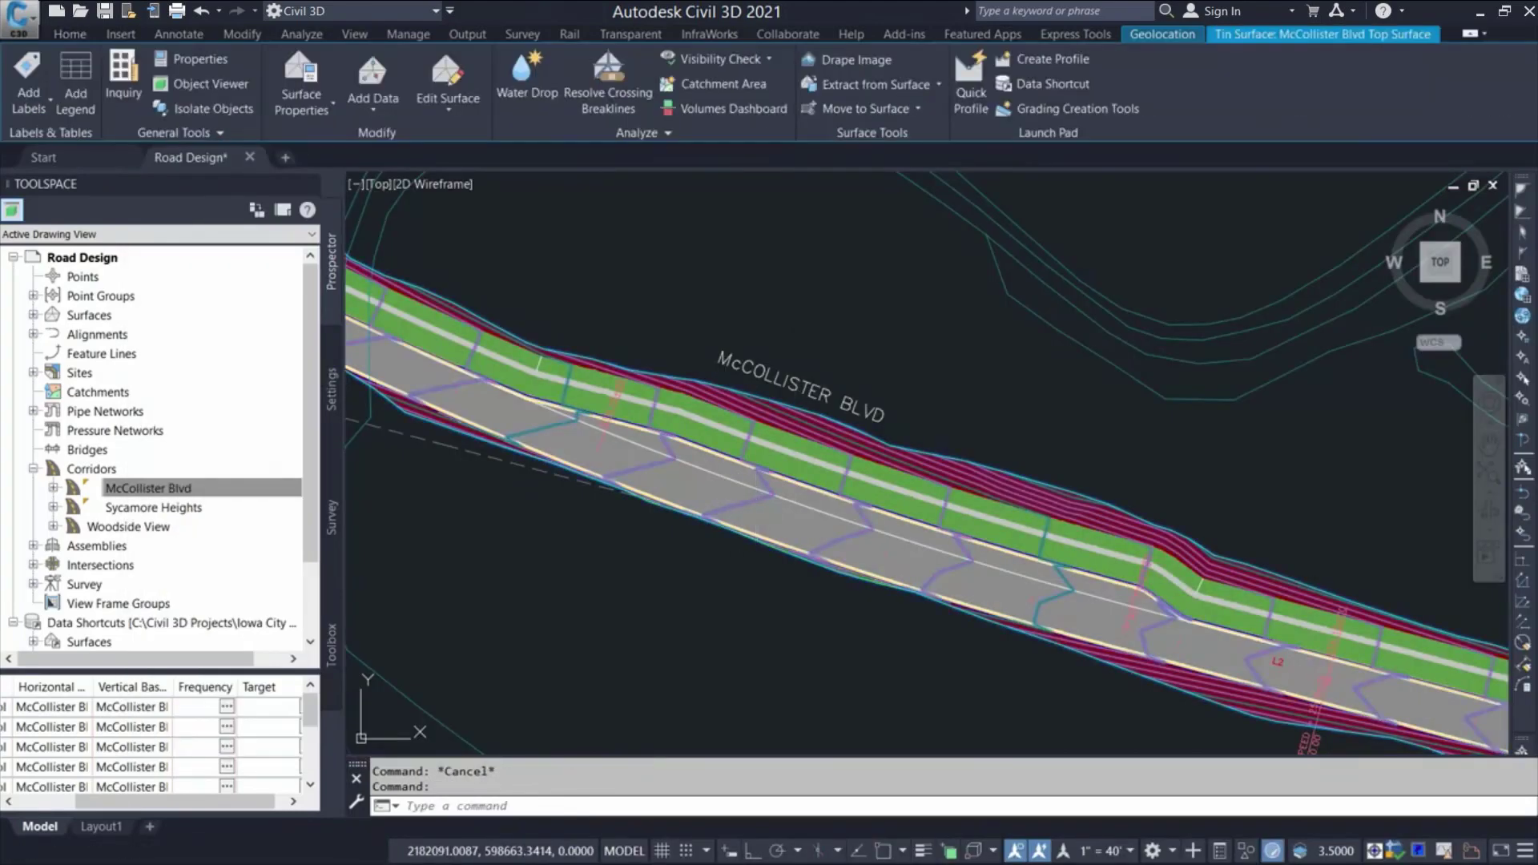
right_click(757, 500)
left_click(877, 781)
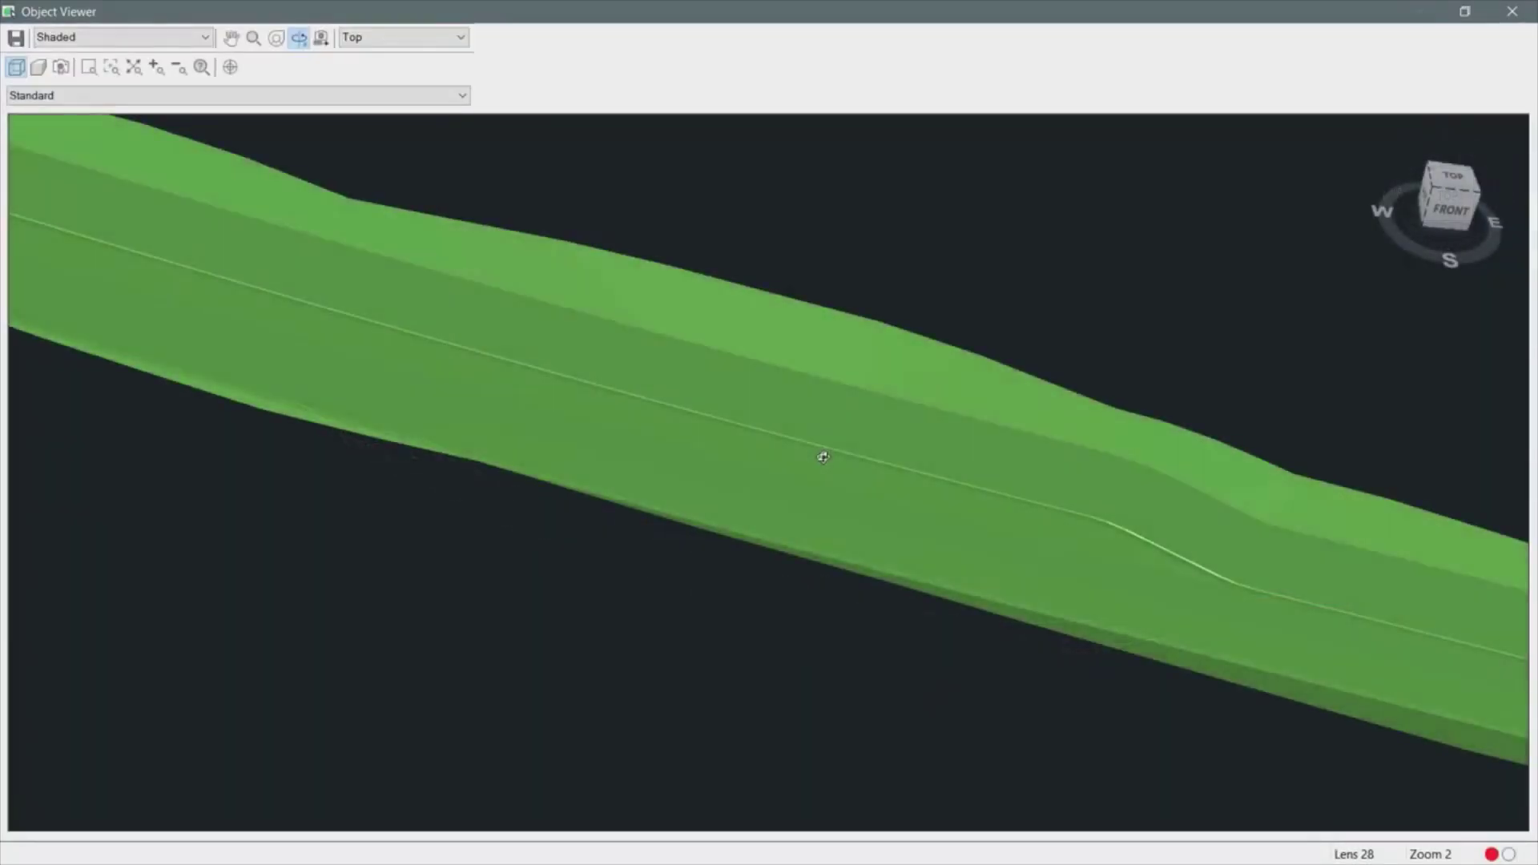
mouse_move(1012, 520)
left_mouse_down()
mouse_move(1504, 697)
mouse_move(508, 429)
mouse_move(1196, 594)
mouse_move(488, 412)
left_mouse_up()
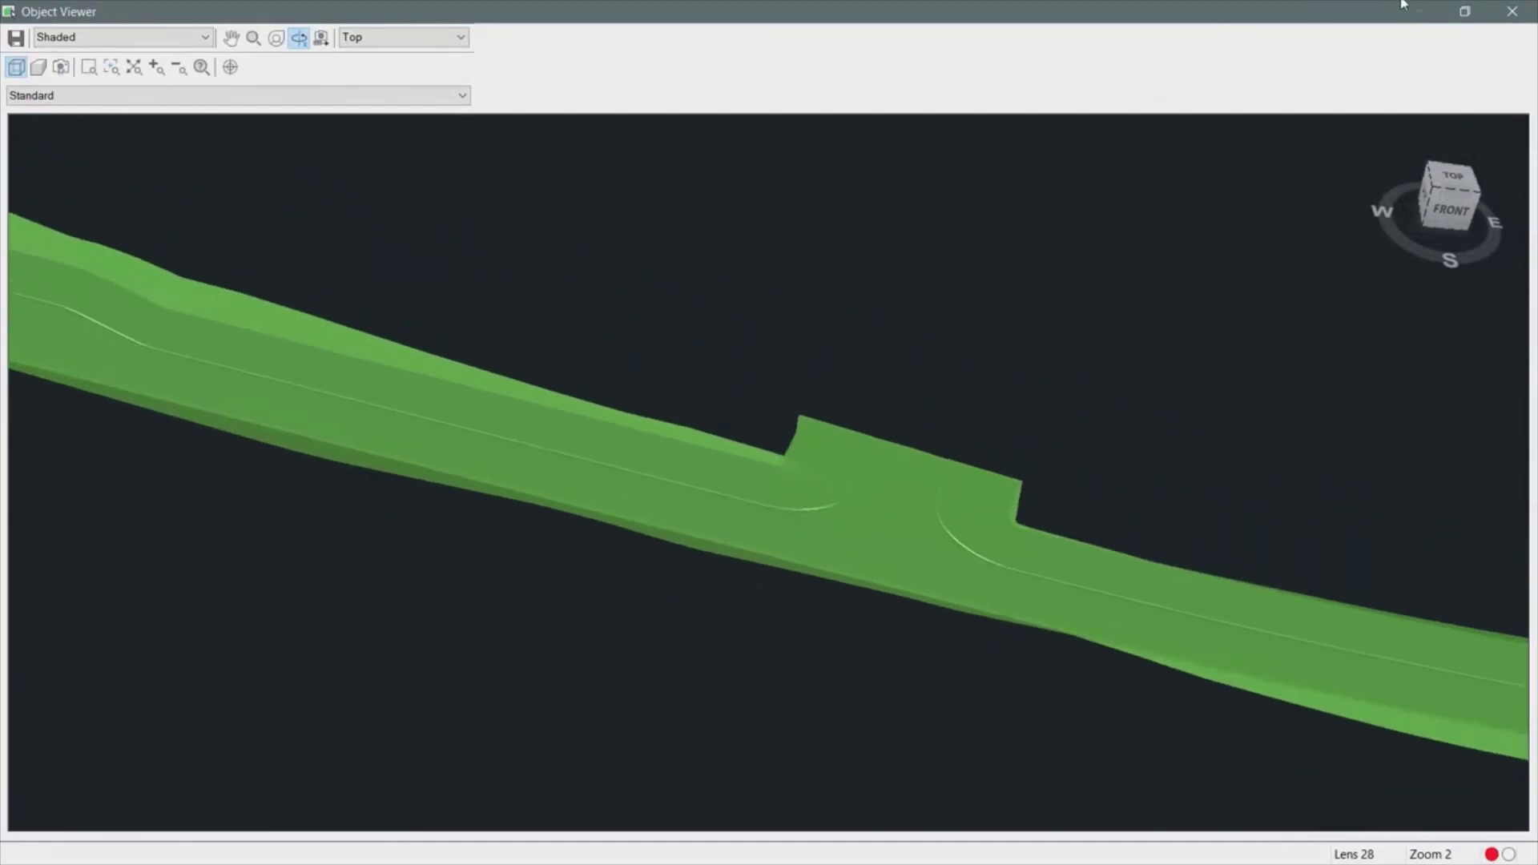
left_click(1507, 13)
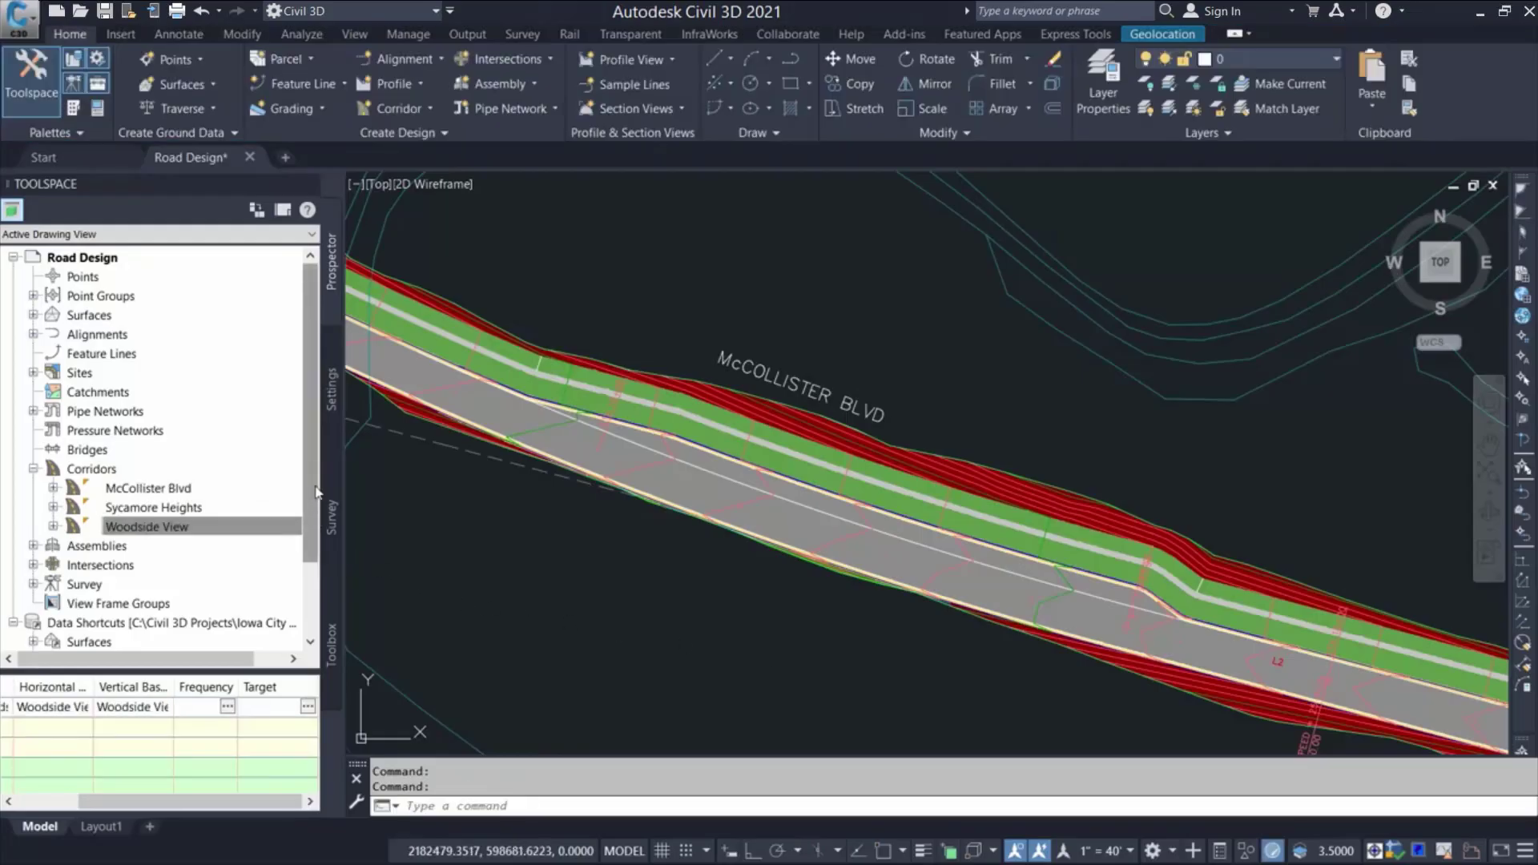
Create data shortcuts for all surfaces and all corridors in the drawing
left_click_drag(317, 492, 322, 583)
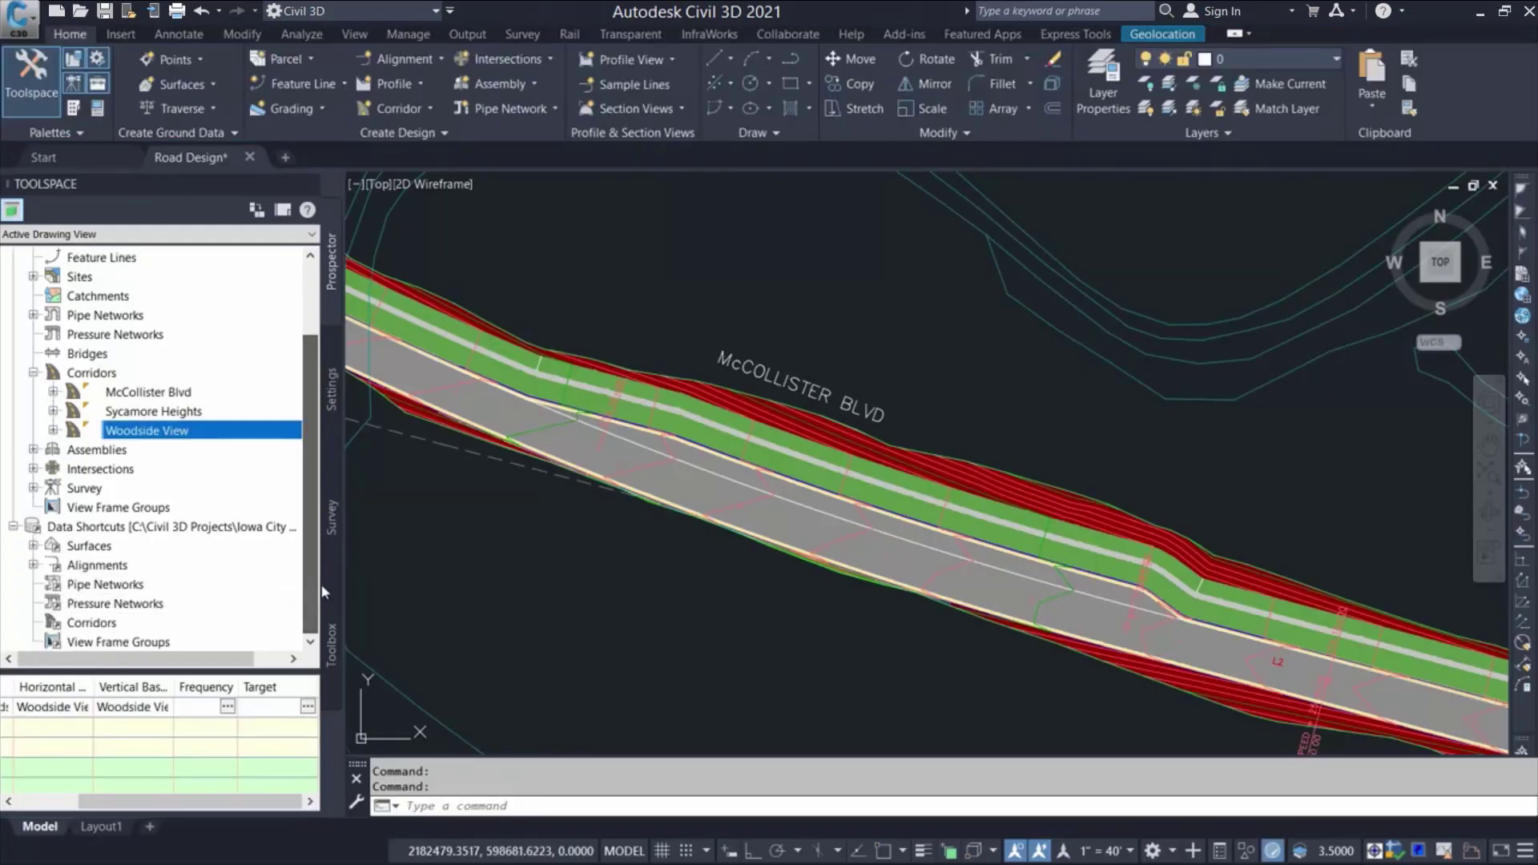
right_click(194, 531)
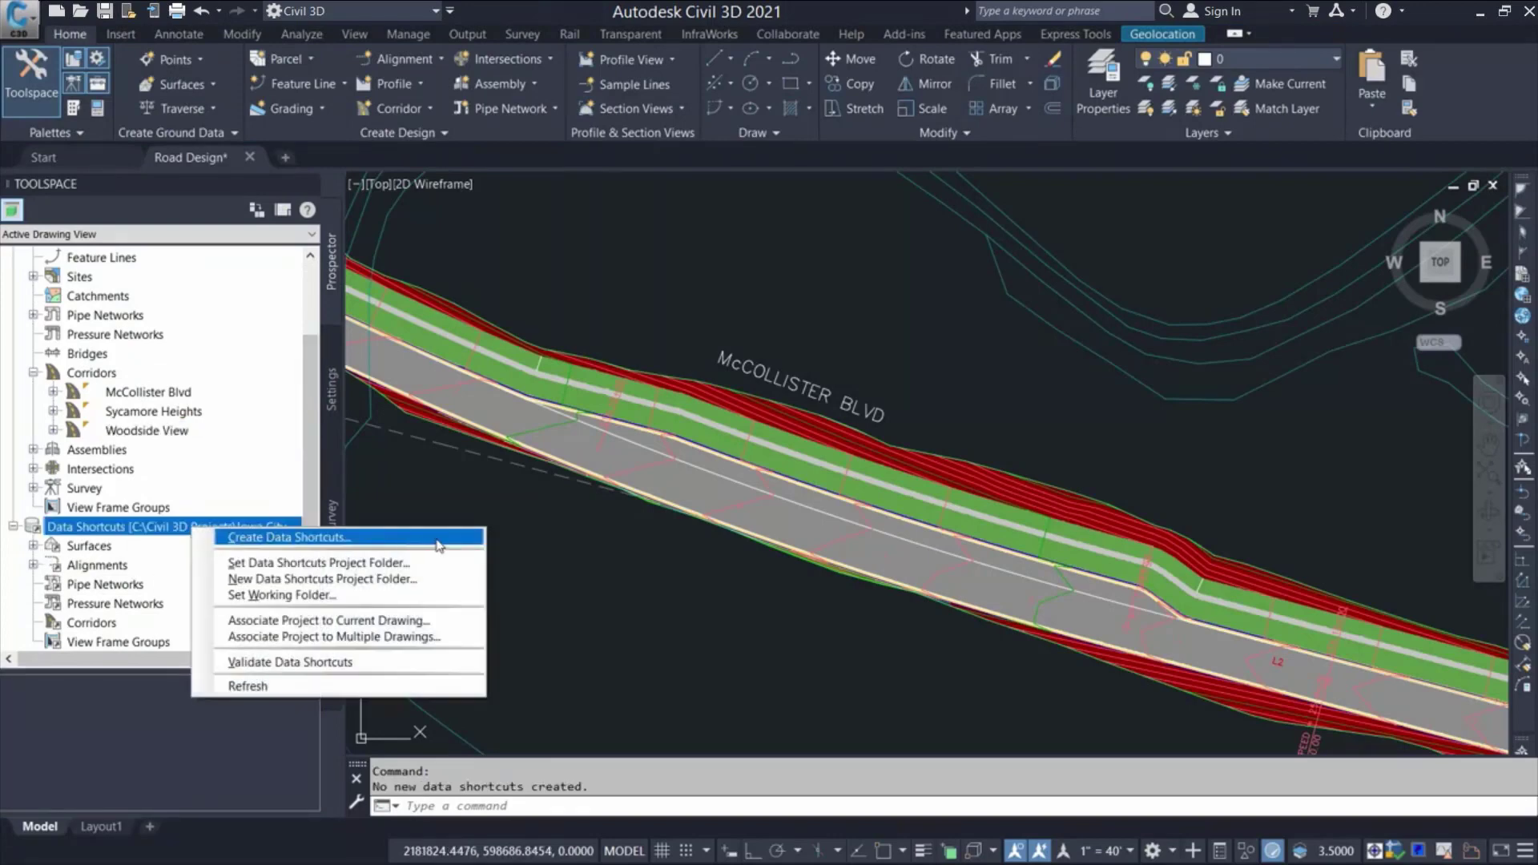
left_click(438, 544)
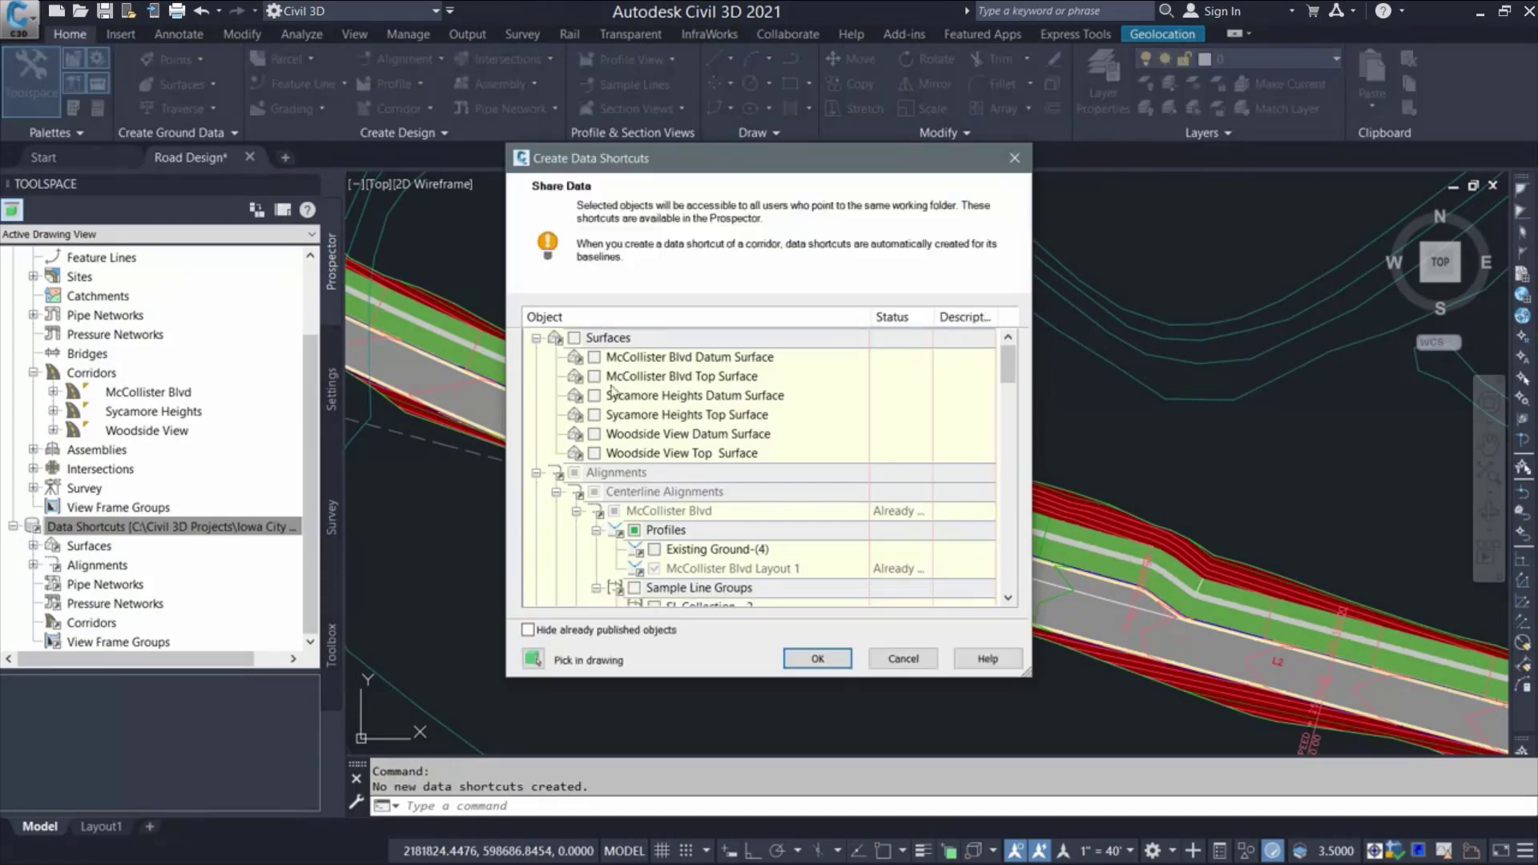
left_click(574, 337)
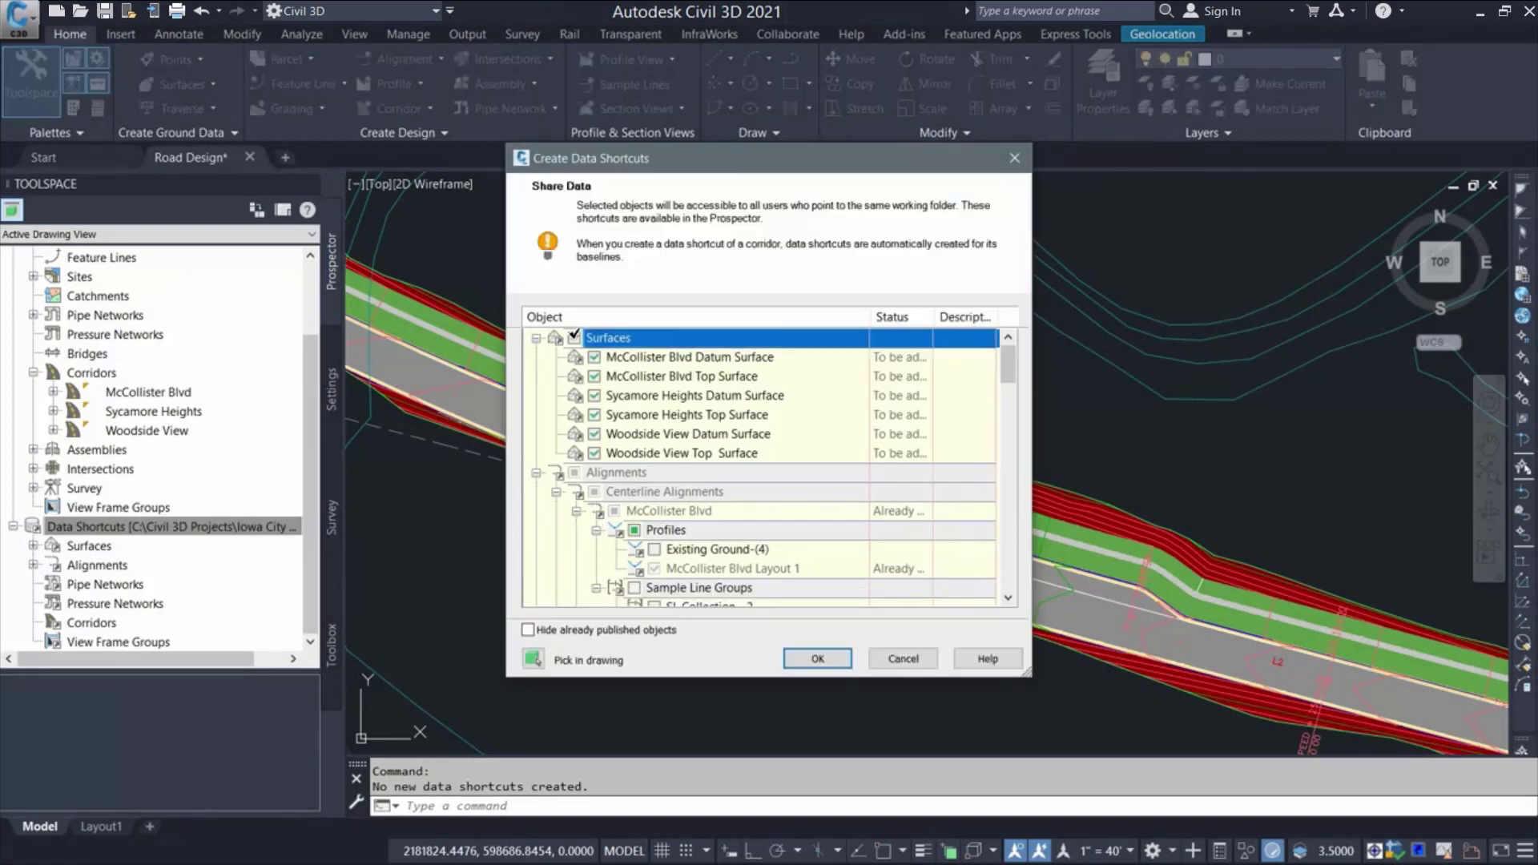
left_click_drag(1011, 364, 1022, 606)
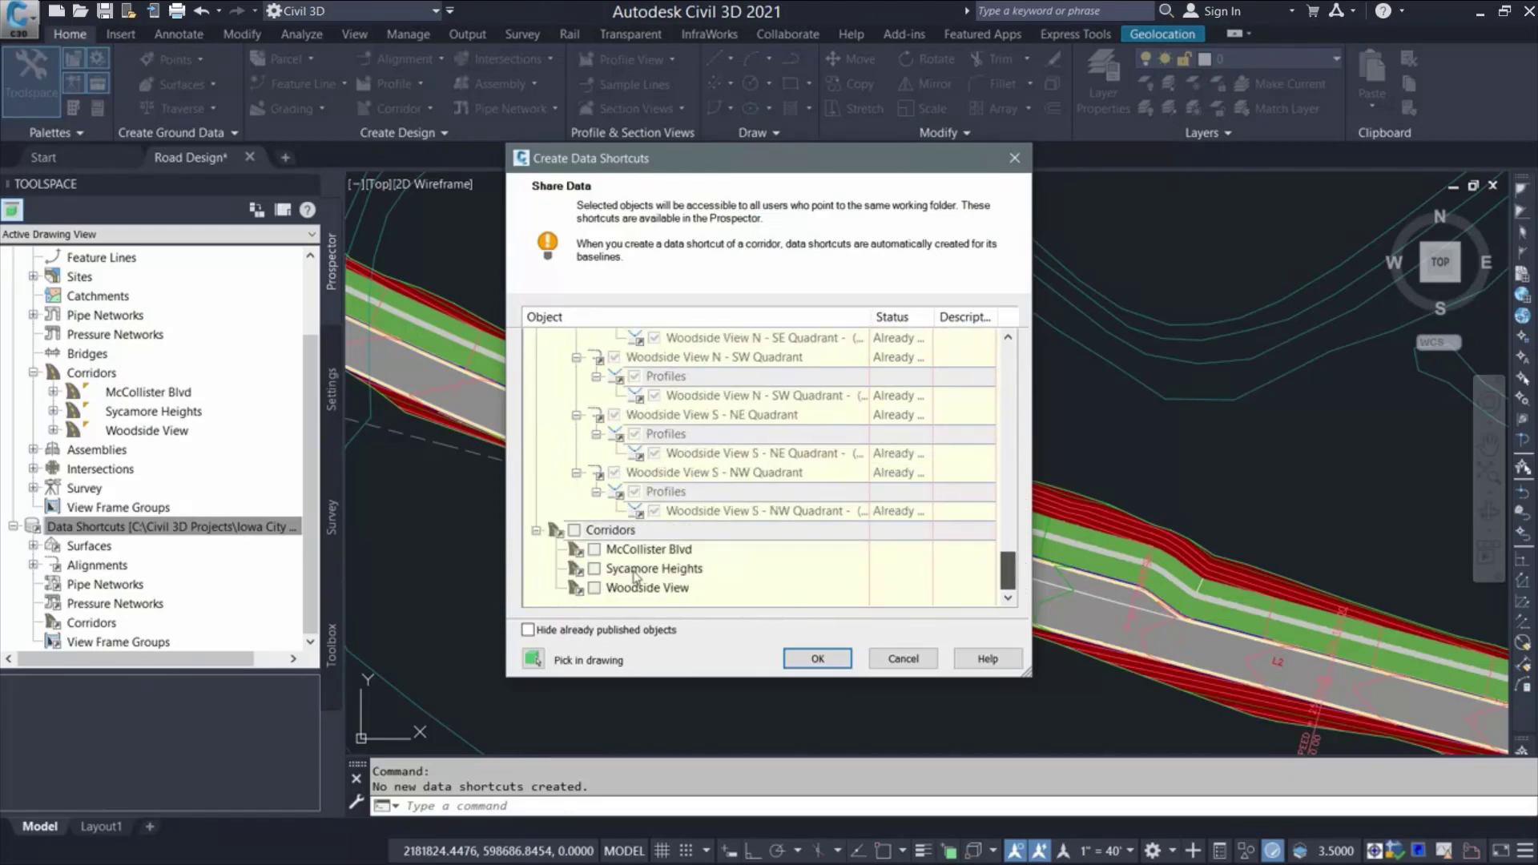
left_click(574, 529)
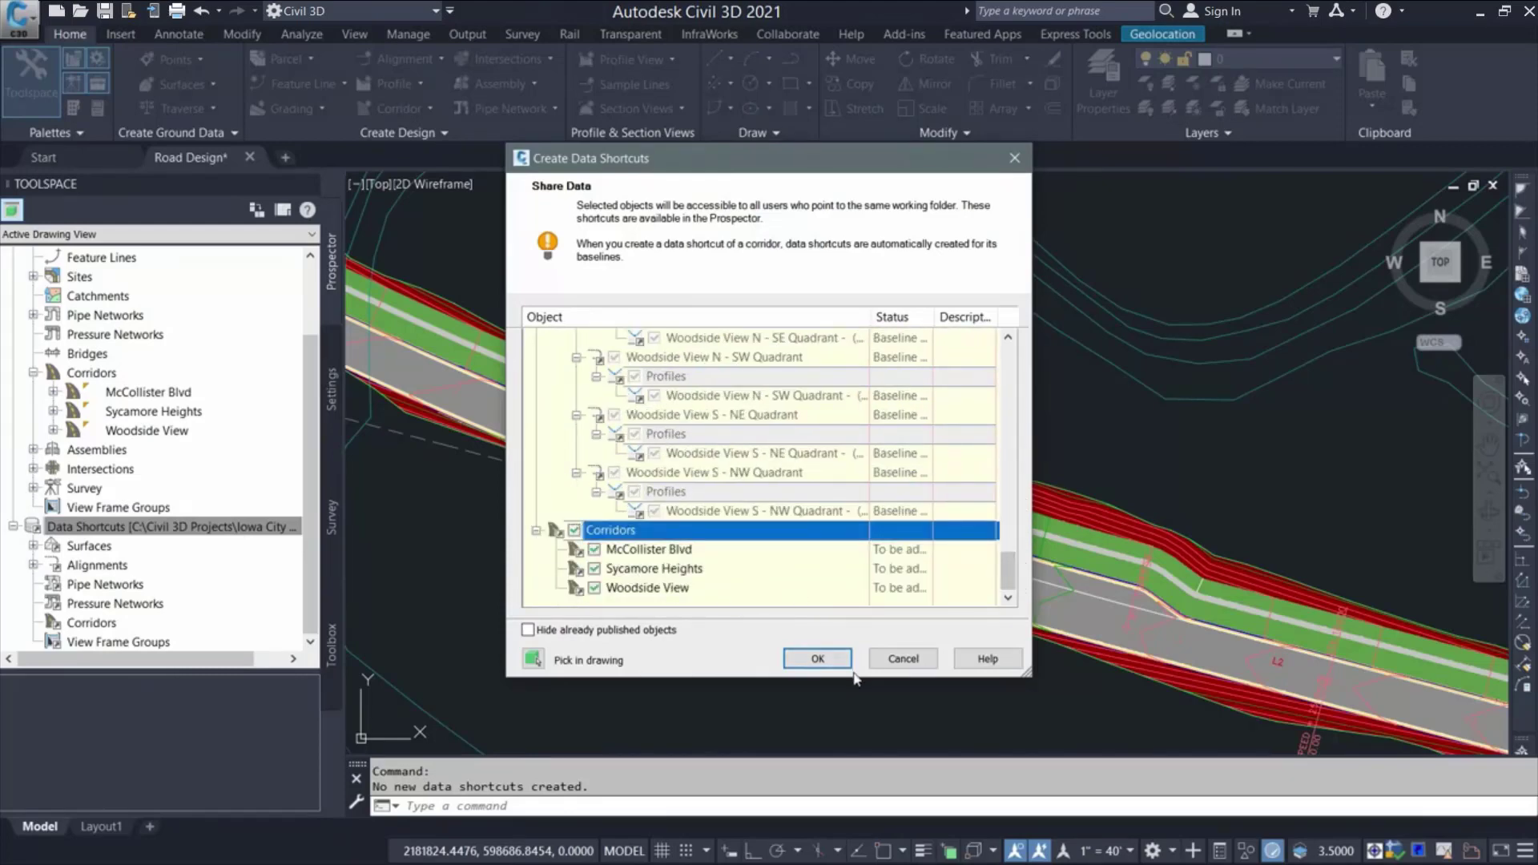
left_click(832, 659)
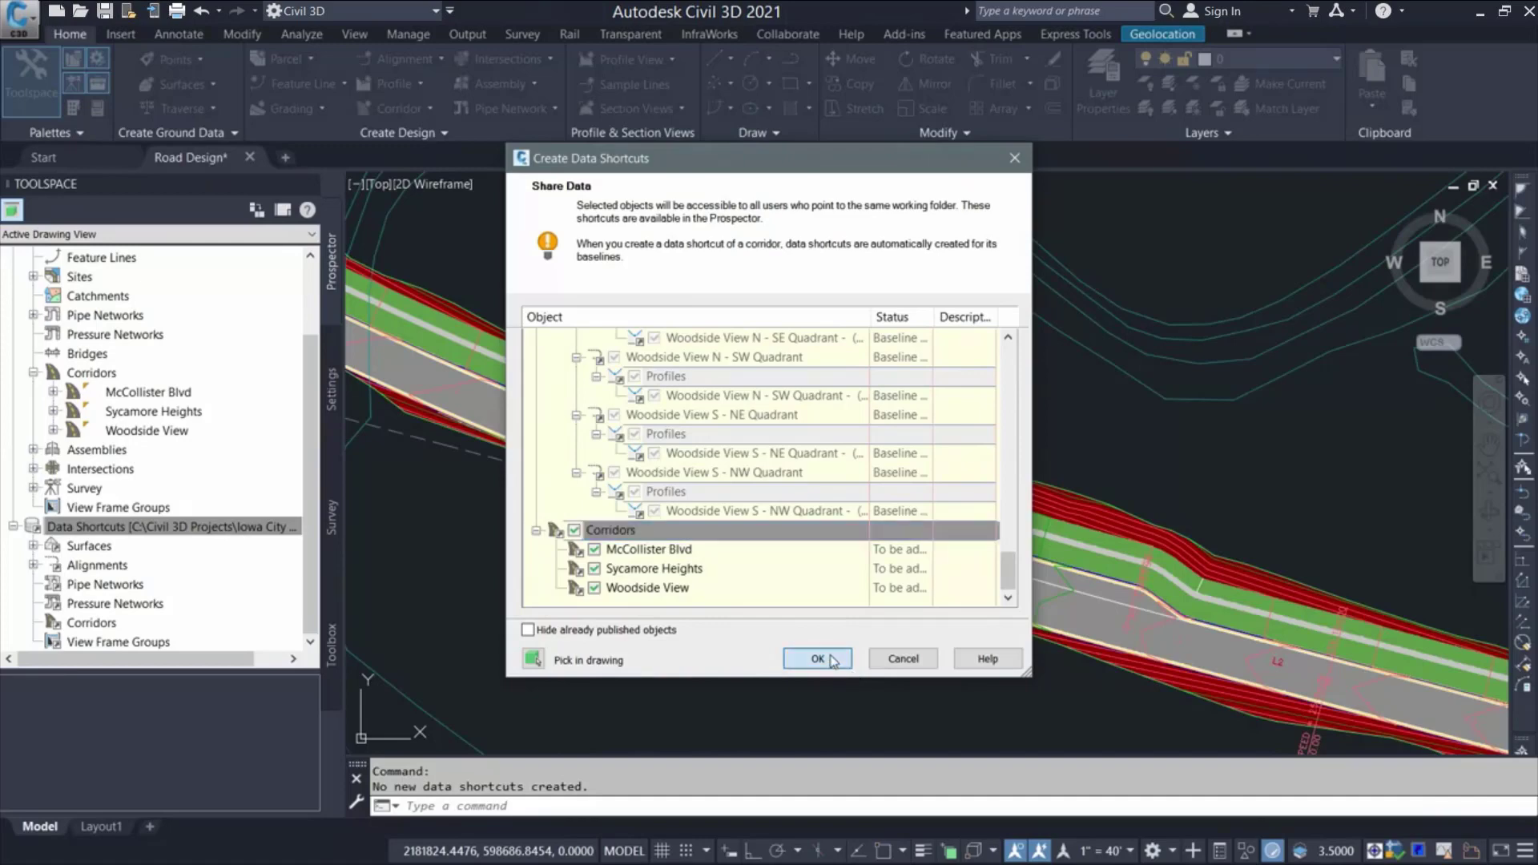
Expand the data shortcuts for surfaces and corridors to check the published objects
left_click(34, 547)
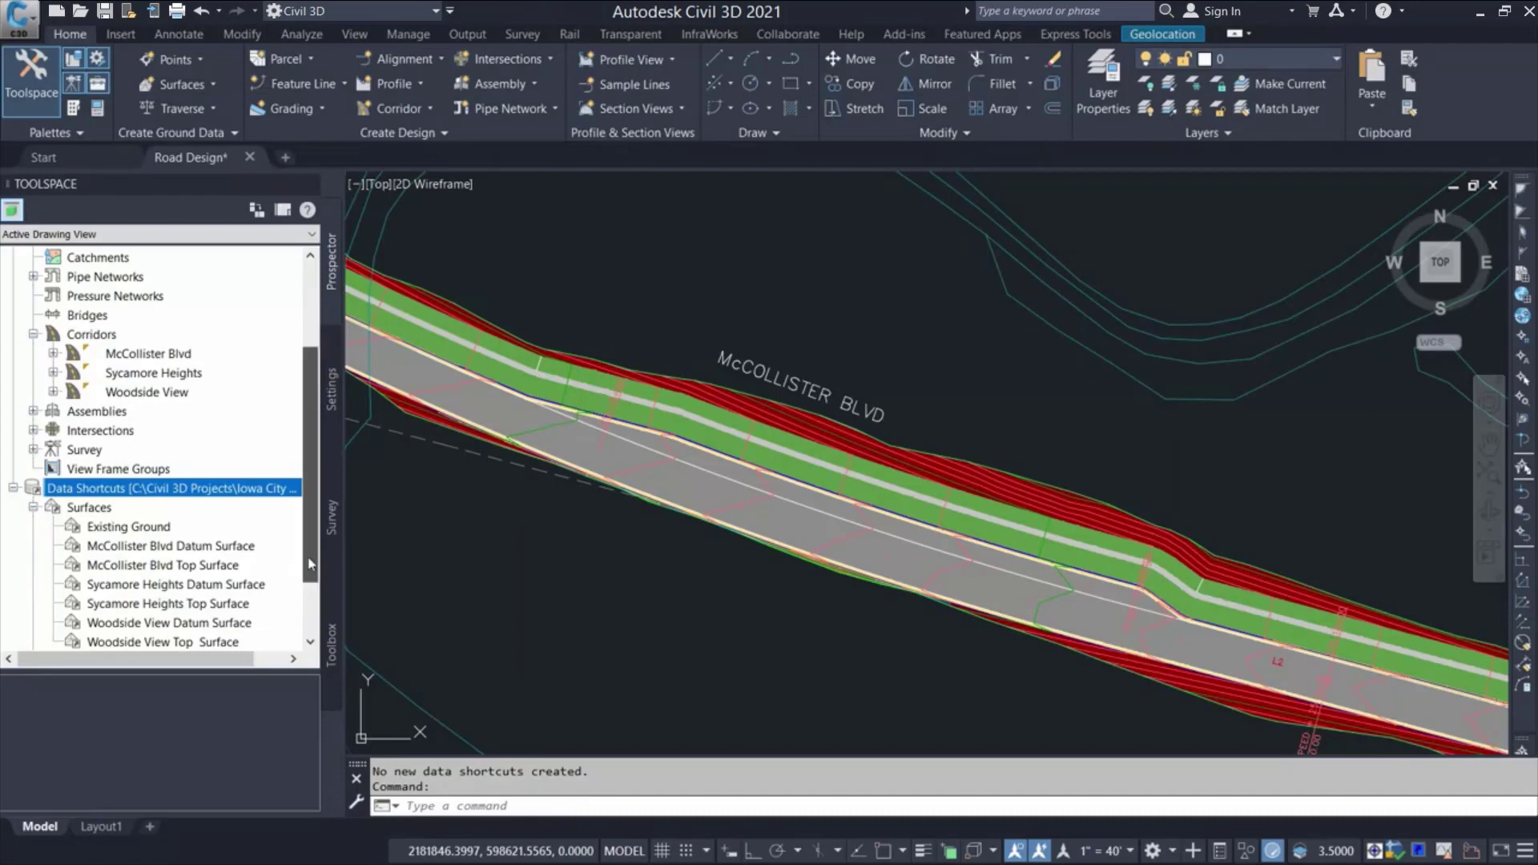
scroll(309, 643, "down", 2)
left_click(34, 623)
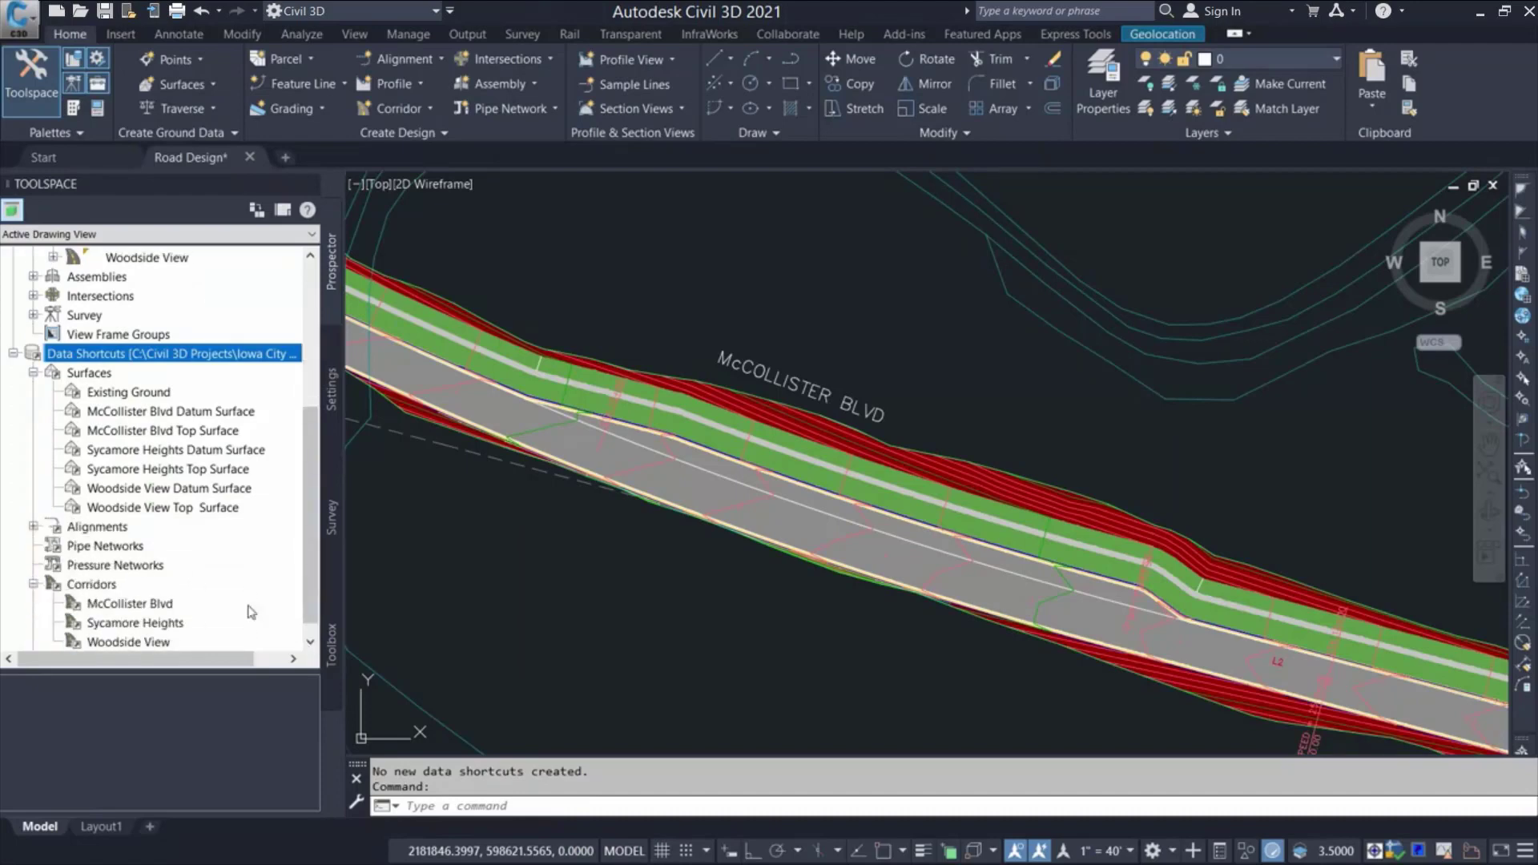
scroll(317, 587, "down", 1)
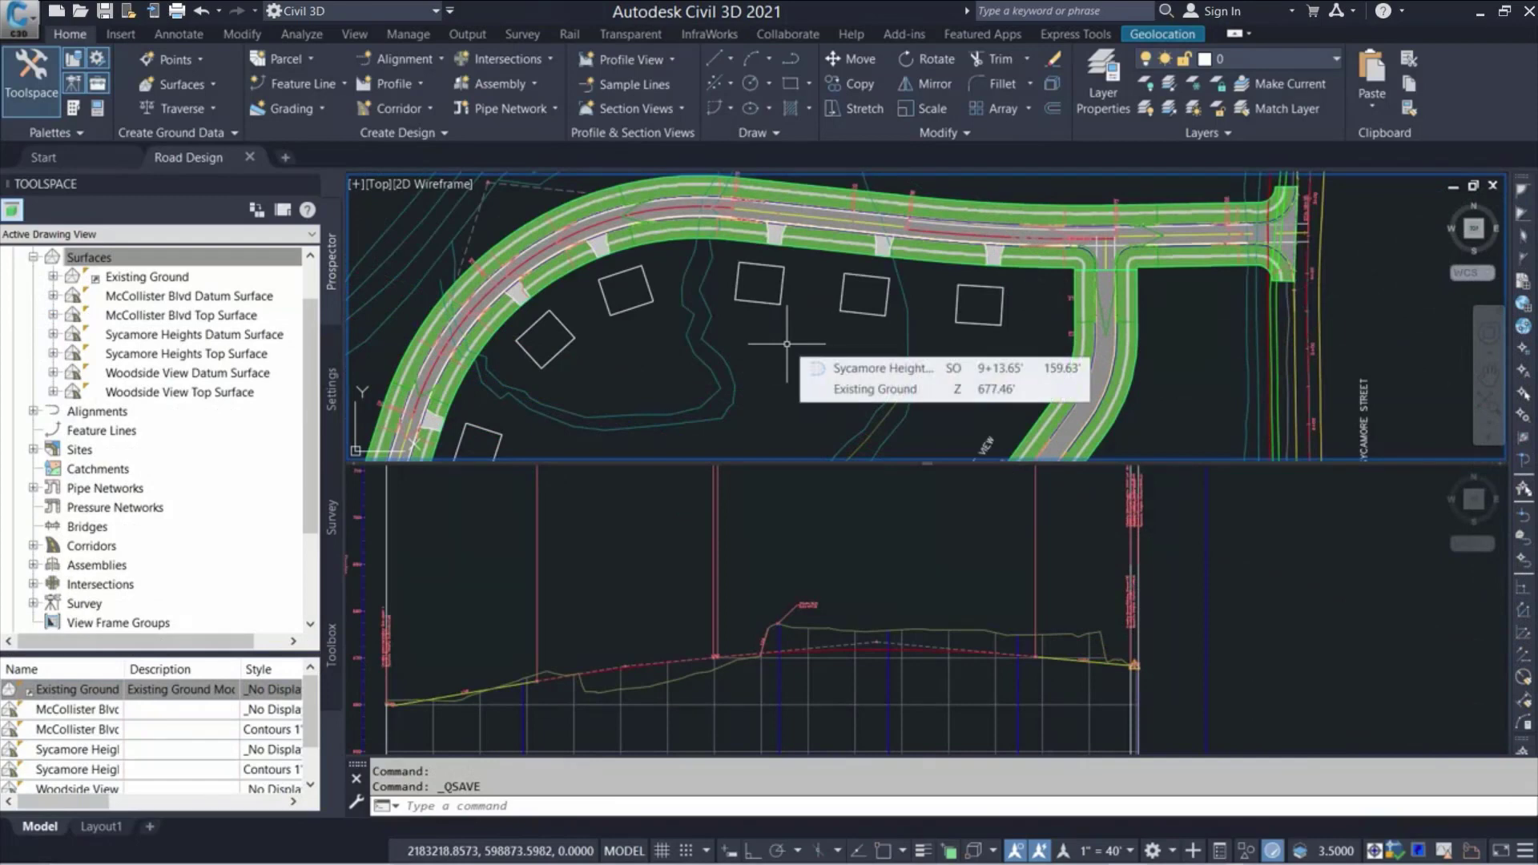
right_click(207, 265)
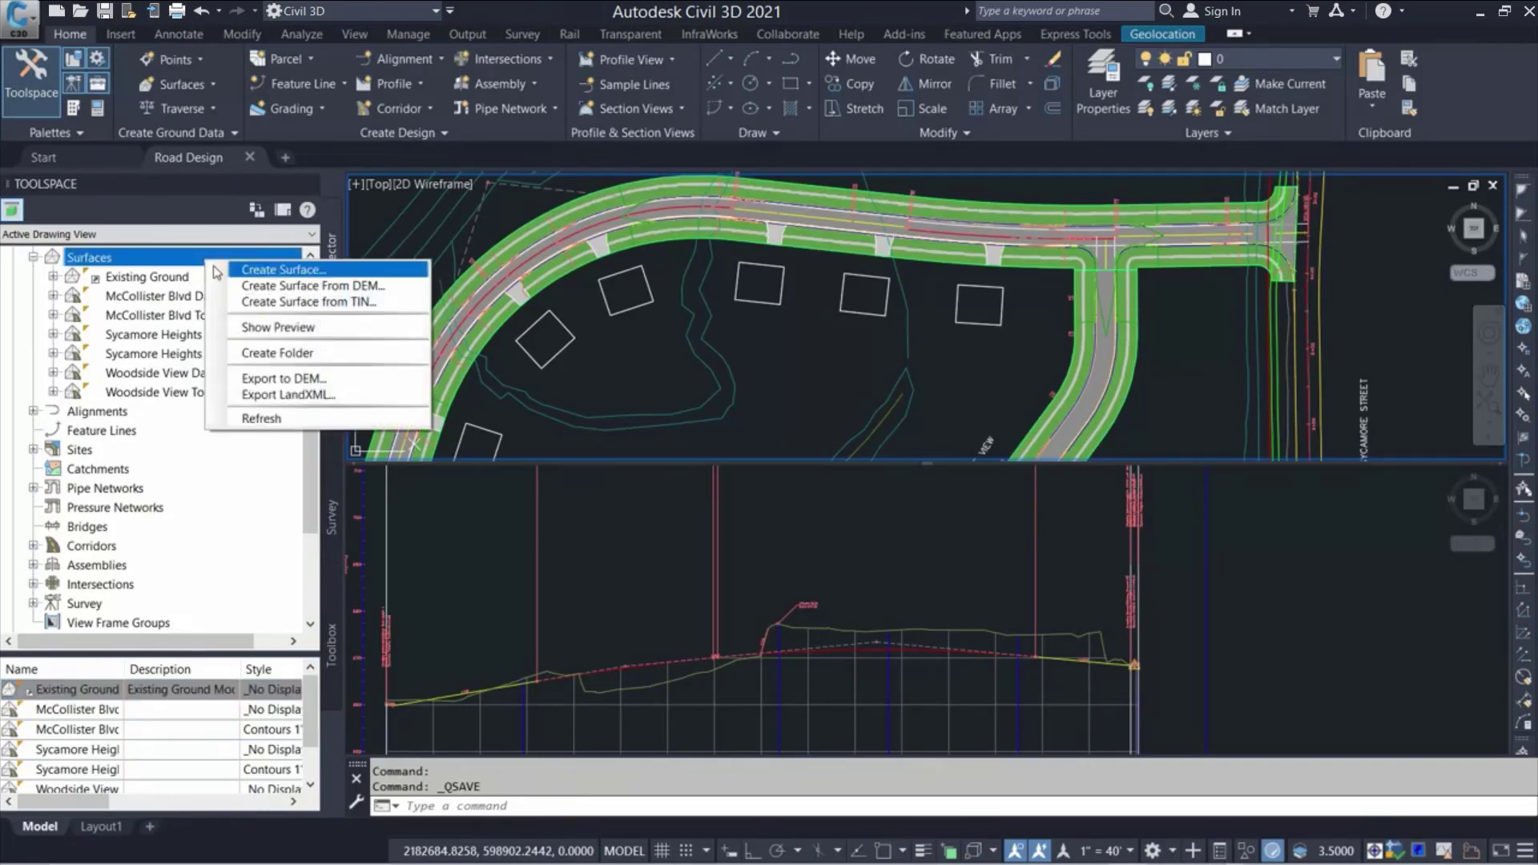
left_click(265, 272)
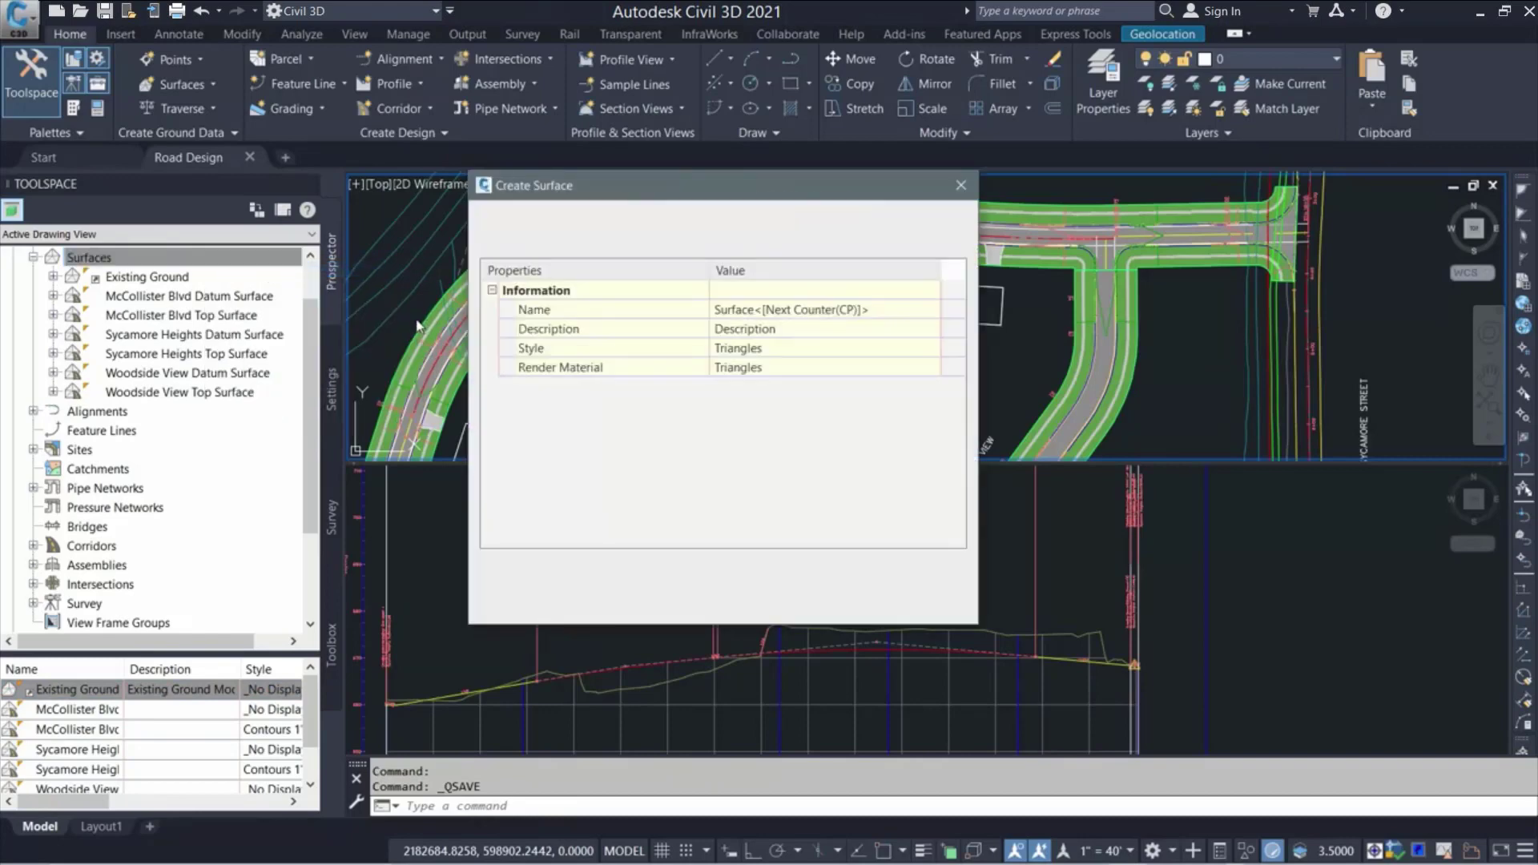
left_click(682, 236)
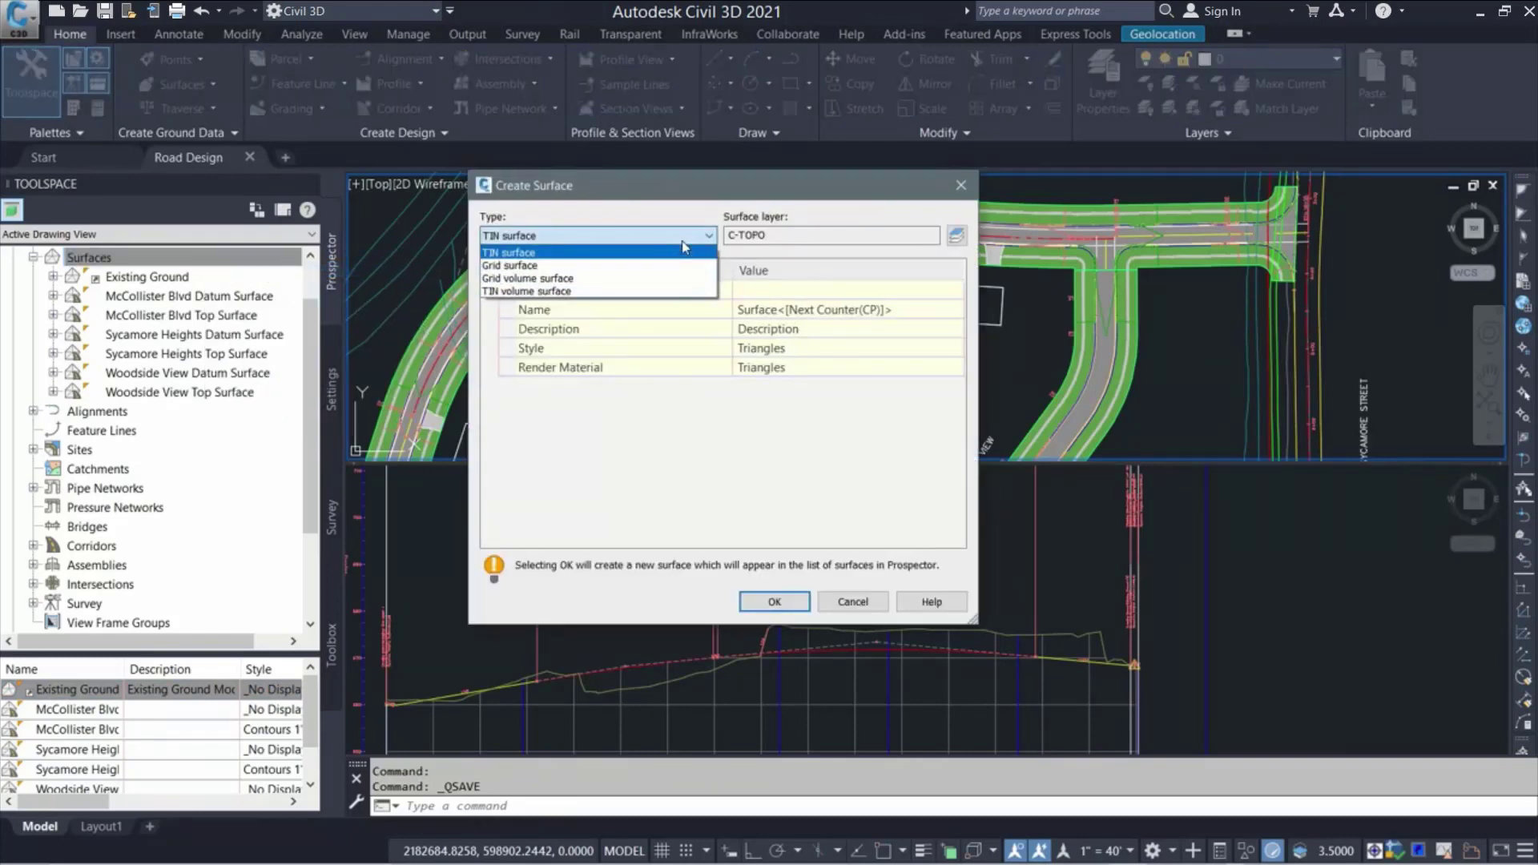
left_click(551, 292)
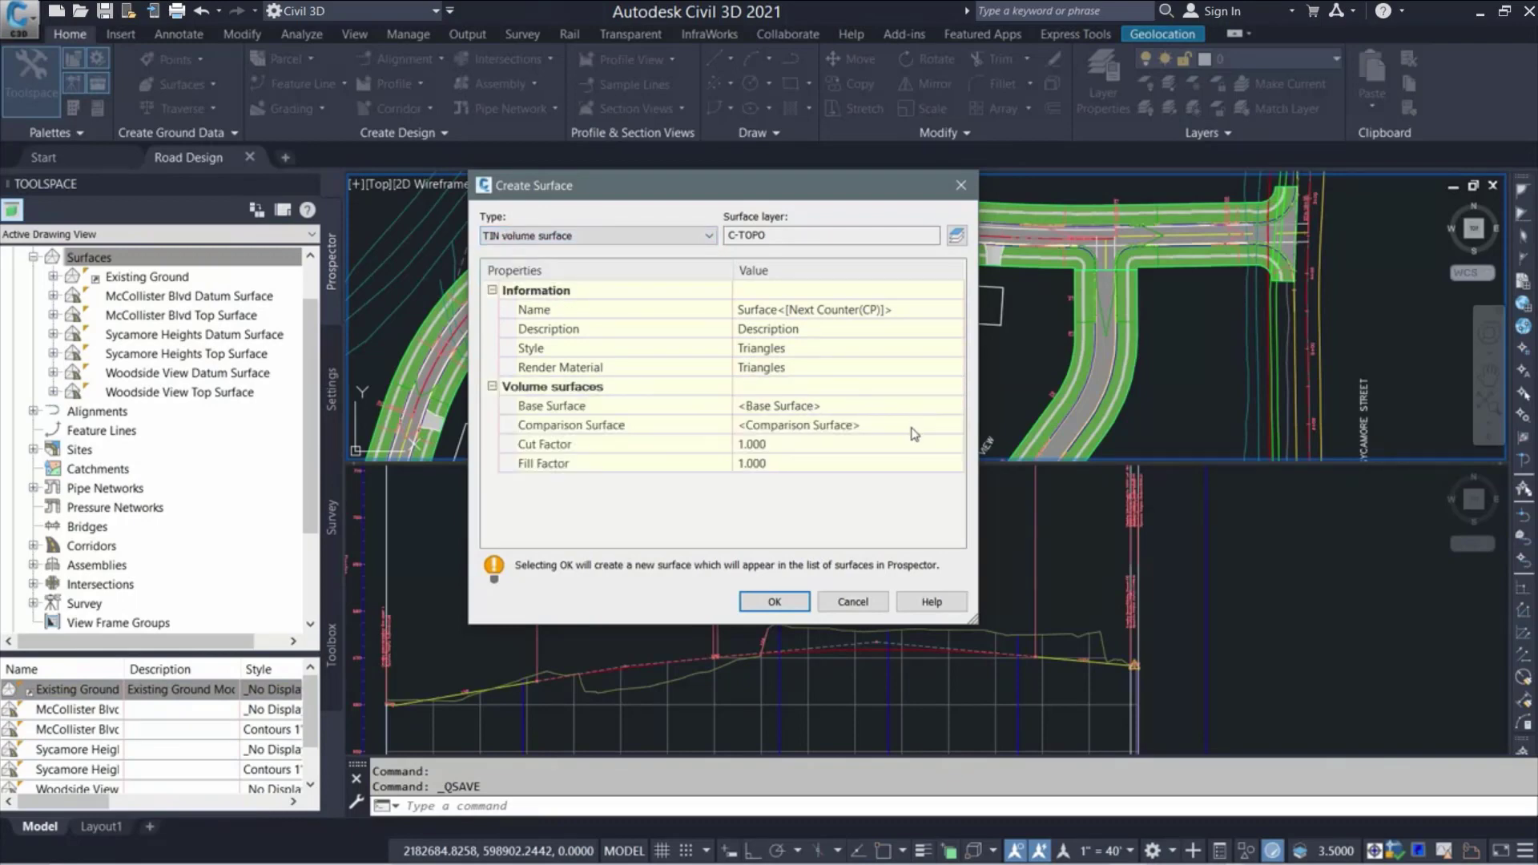
left_click(850, 602)
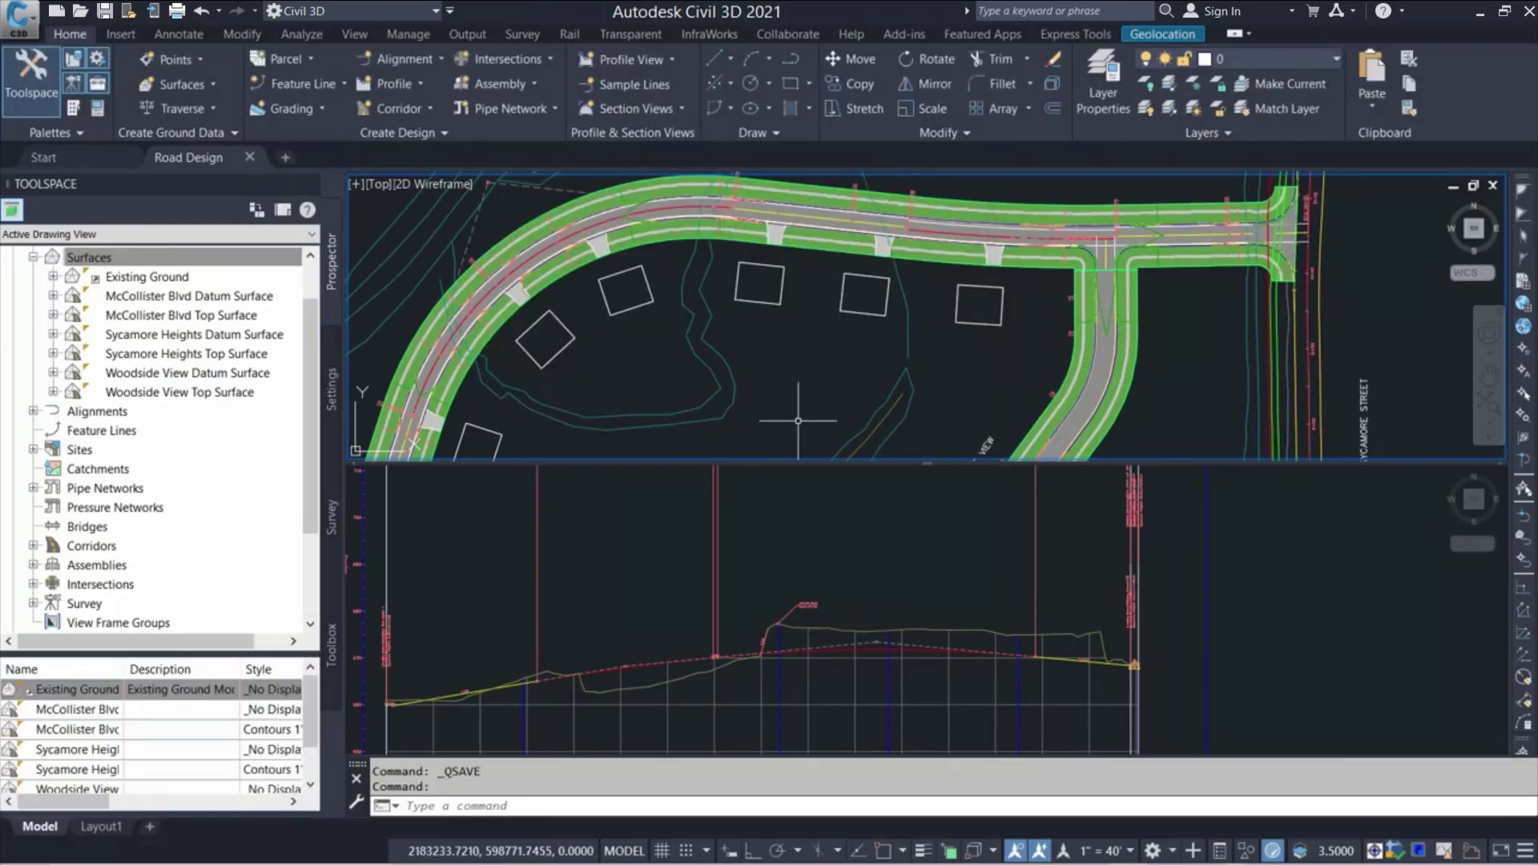
Set the corridor regions of the McCollister Blvd - Sycamore Heights intersection to update automatically, continuing with the update
left_click(321, 37)
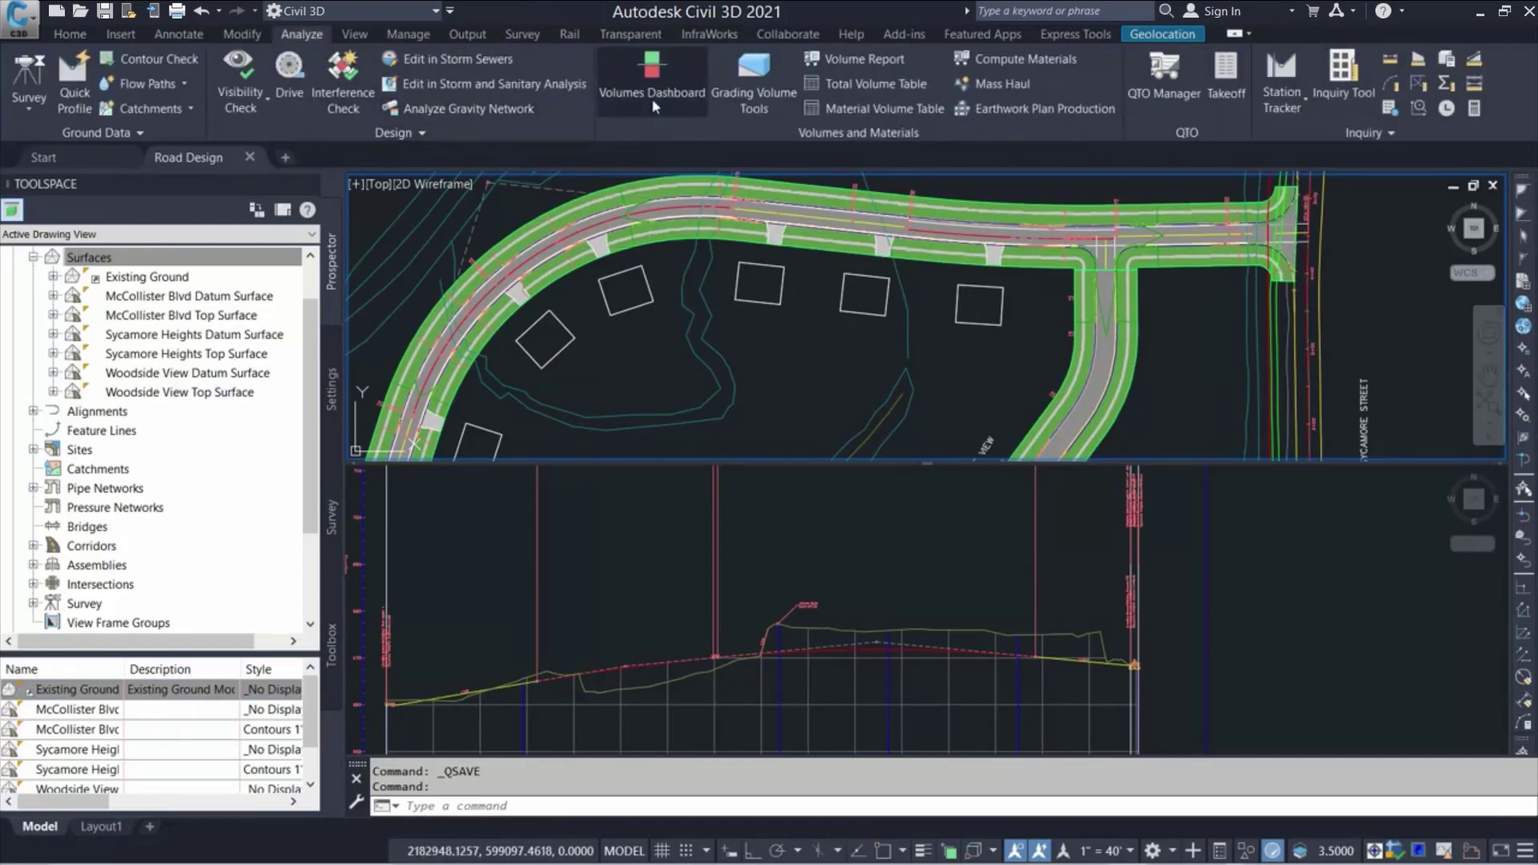
left_click(794, 363)
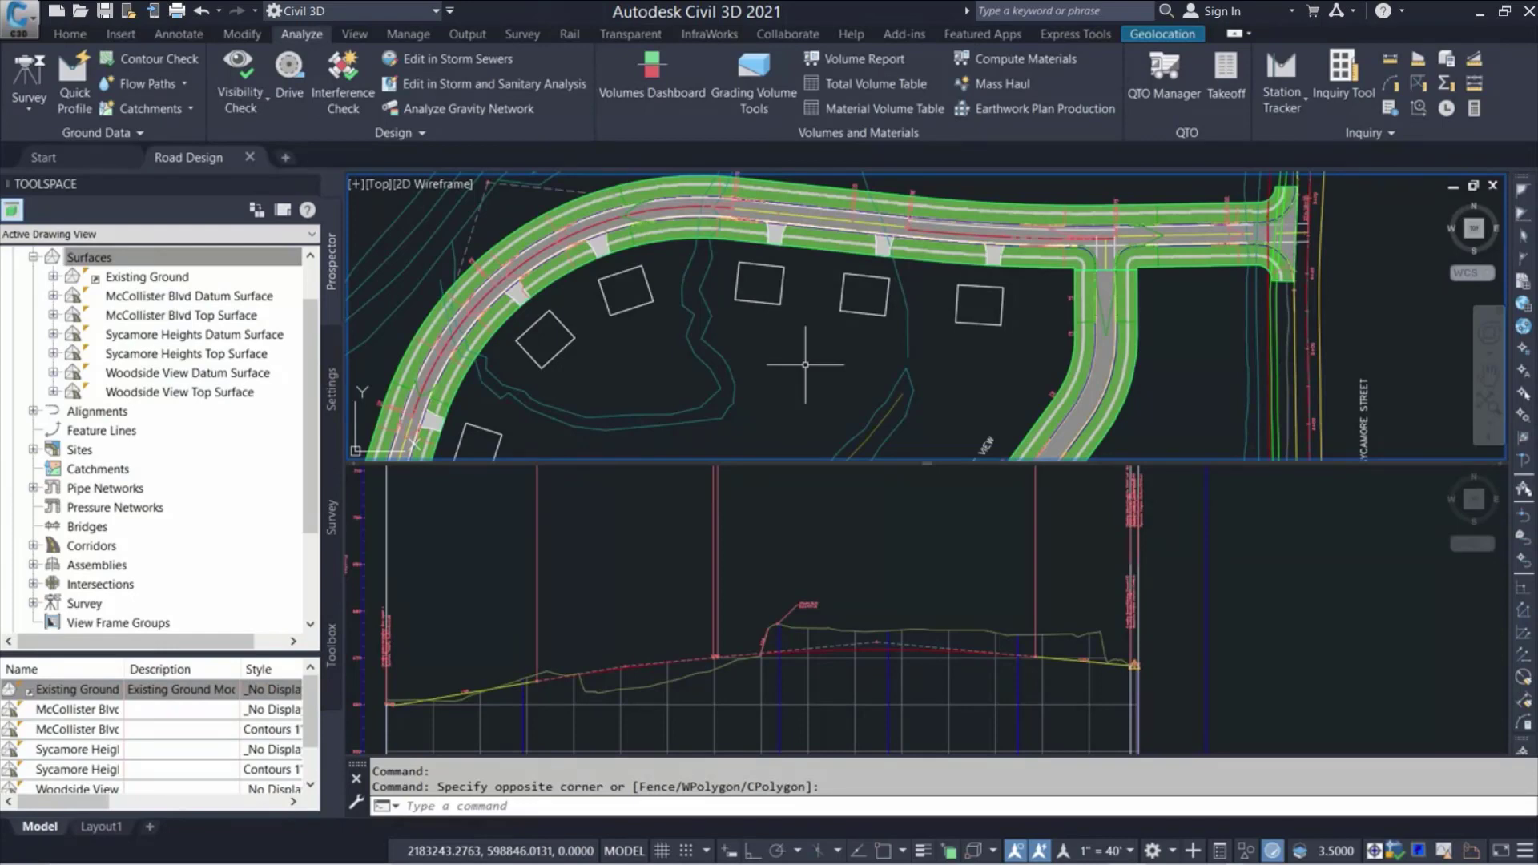
middle_click_drag(793, 381, 1042, 136)
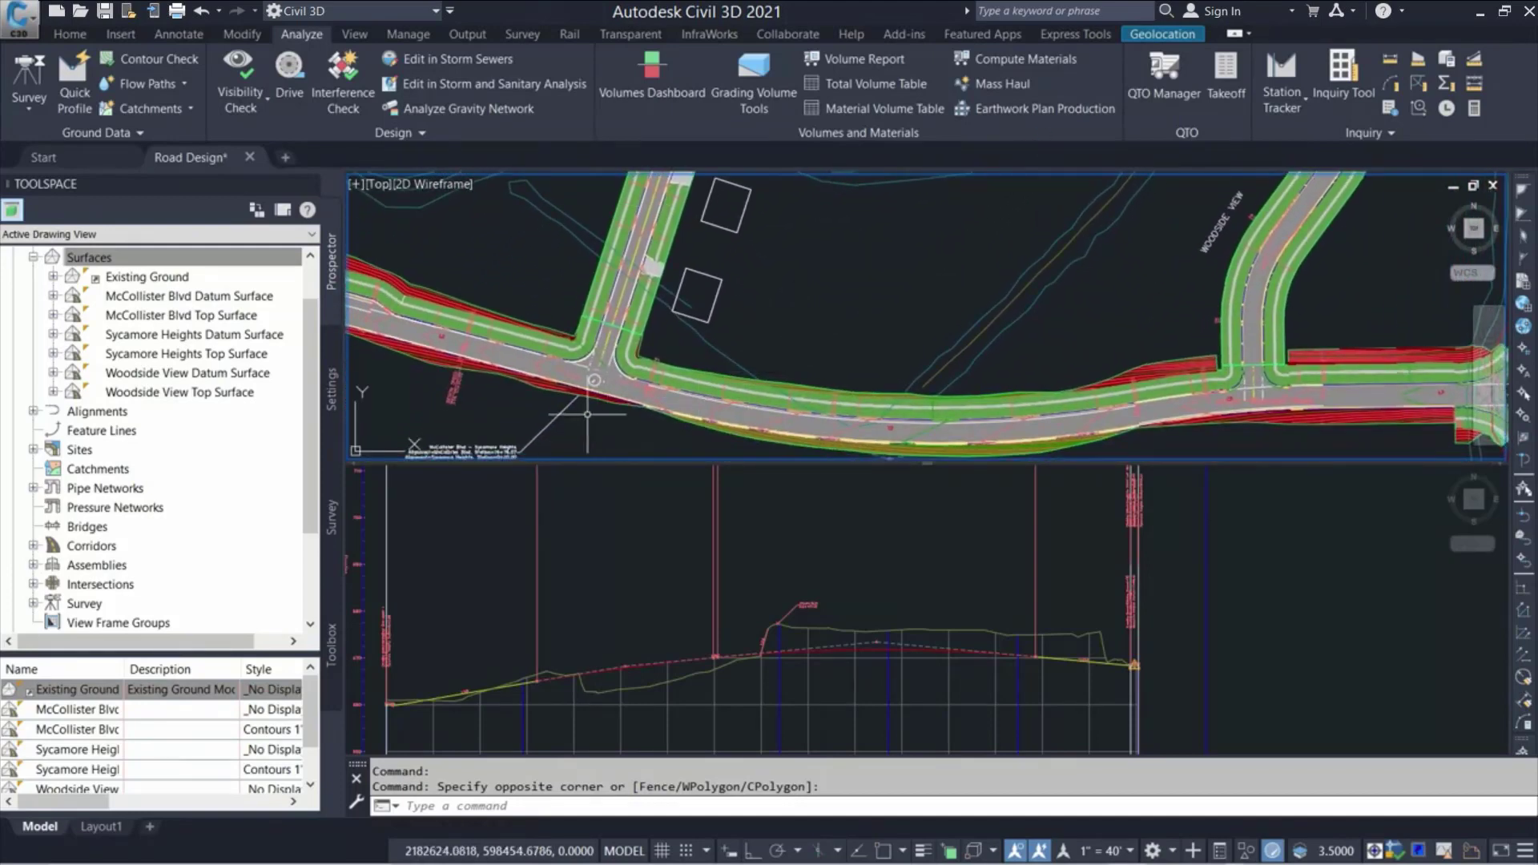
scroll(589, 410, "up", 2)
mouse_move(588, 409)
middle_mouse_down()
mouse_move(690, 299)
mouse_move(662, 347)
mouse_move(585, 408)
middle_mouse_up()
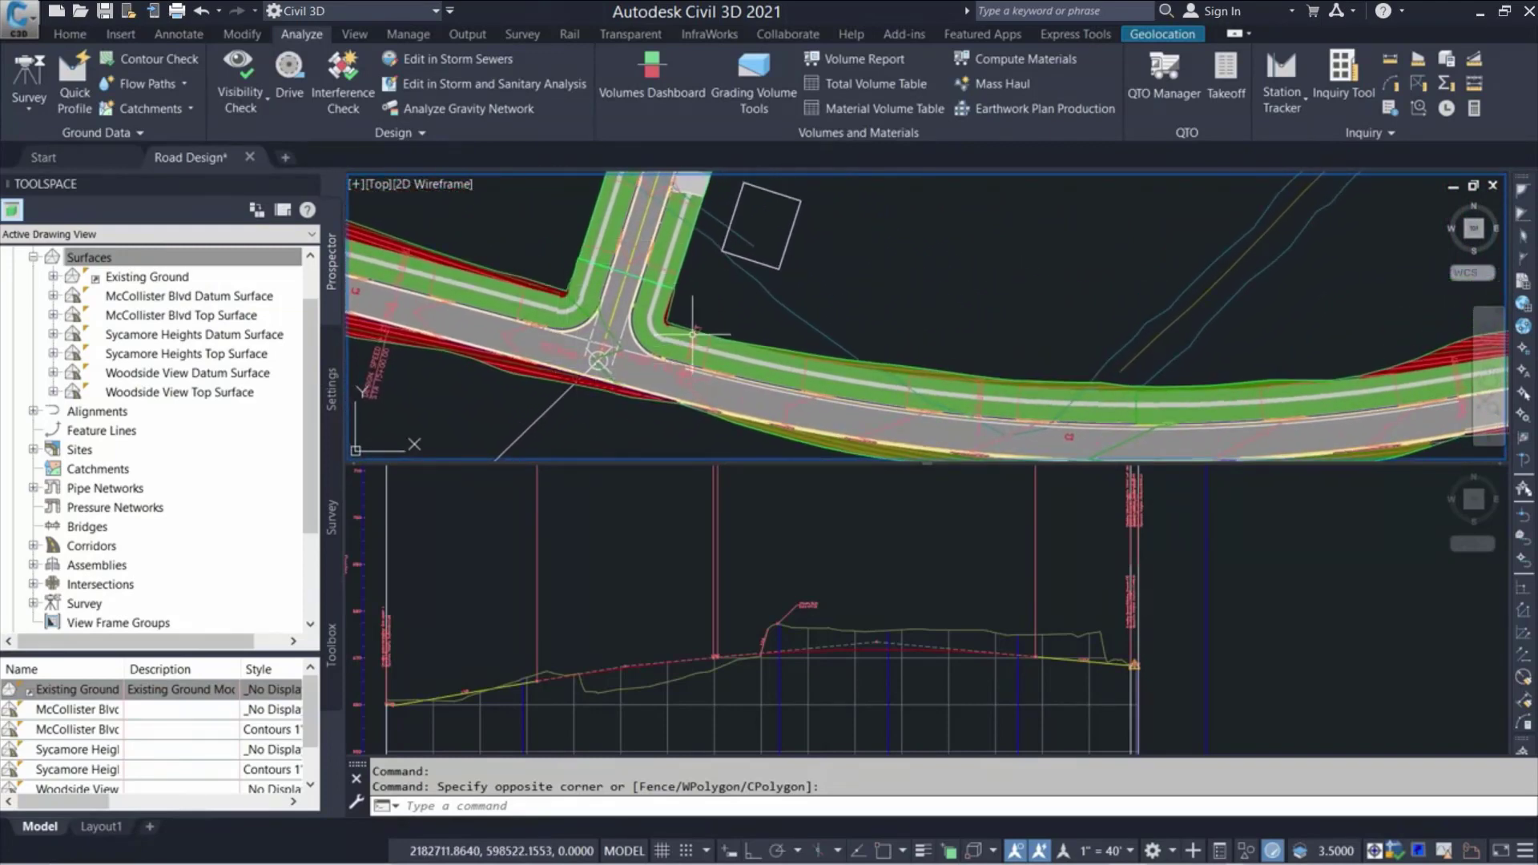
mouse_move(692, 334)
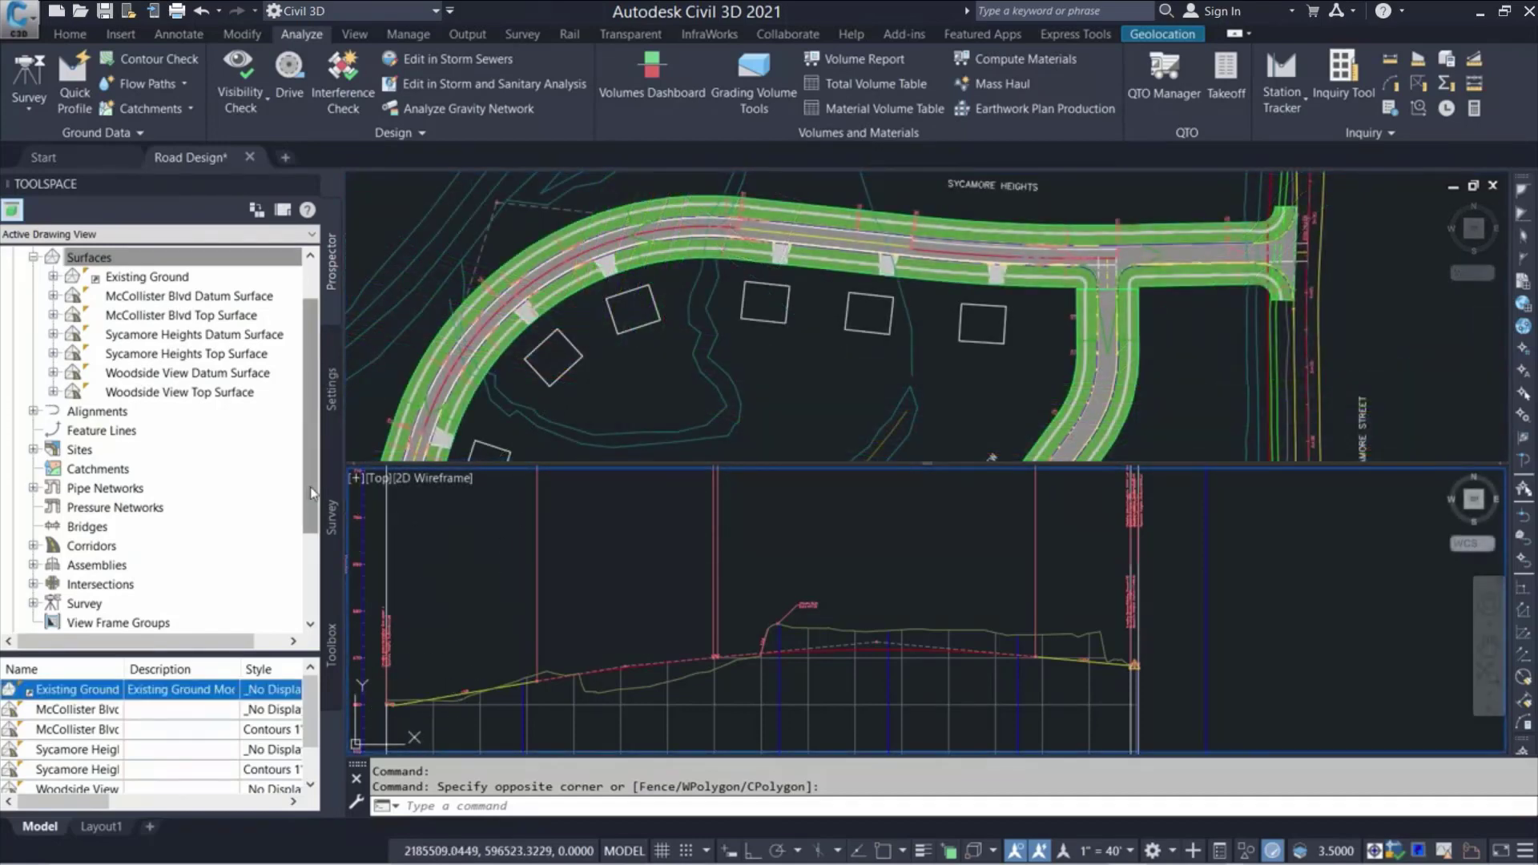
left_click(310, 521)
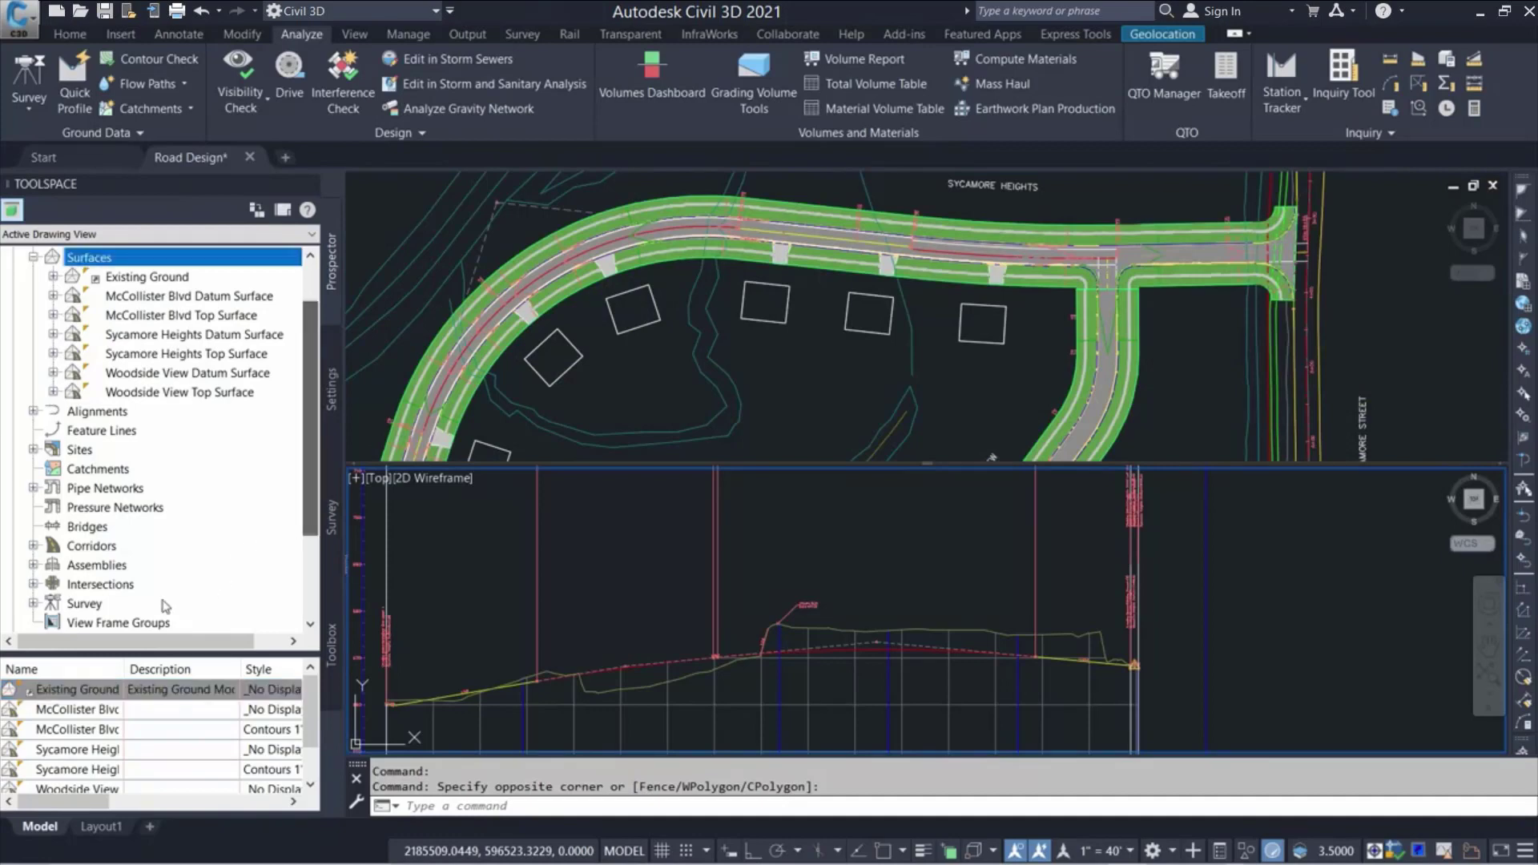
left_click(33, 586)
scroll(312, 507, "down", 1)
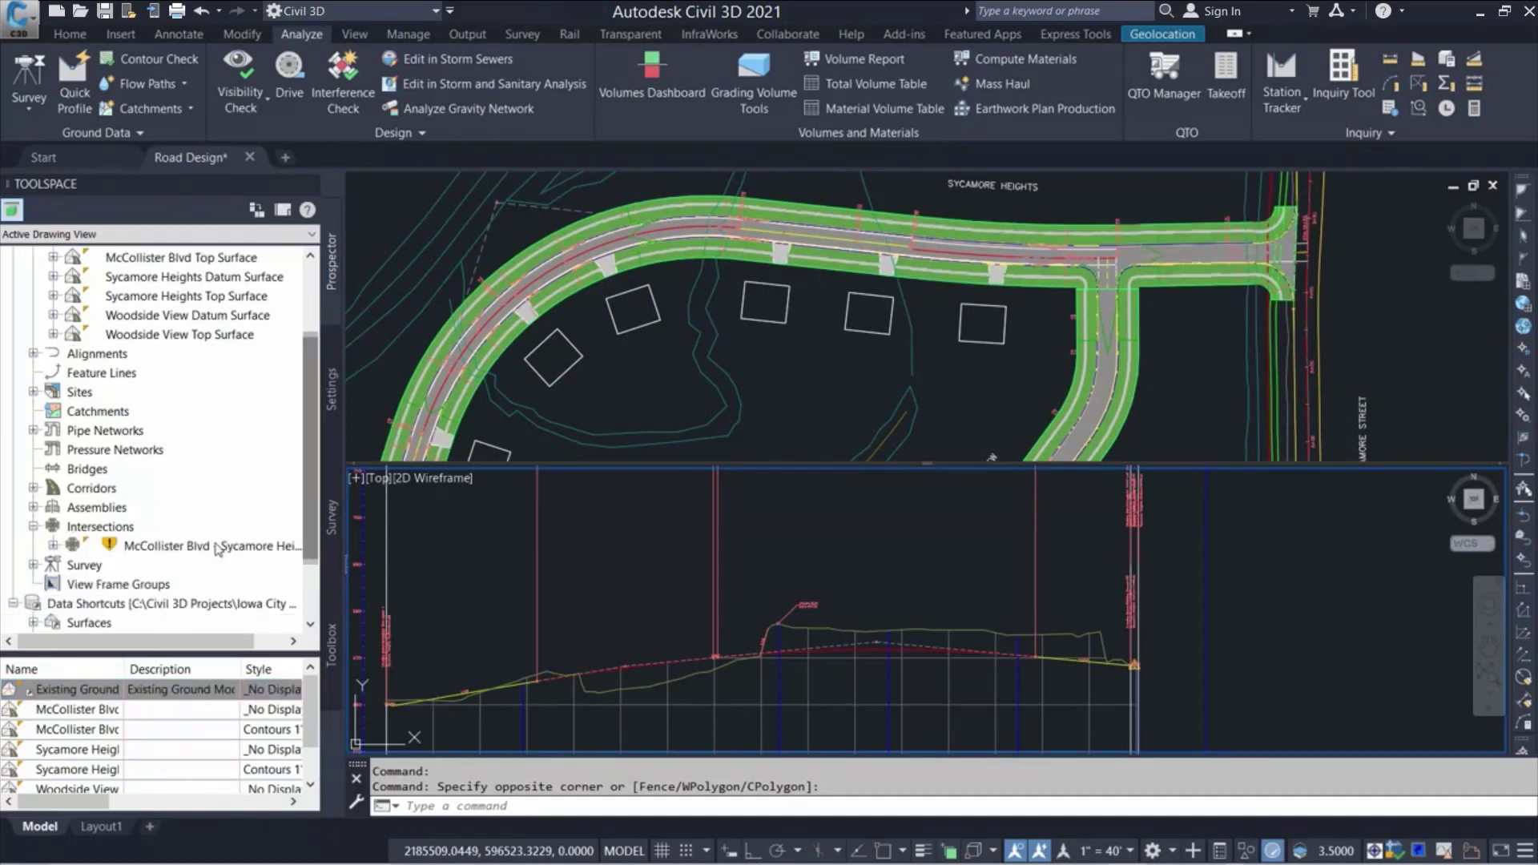
right_click(208, 550)
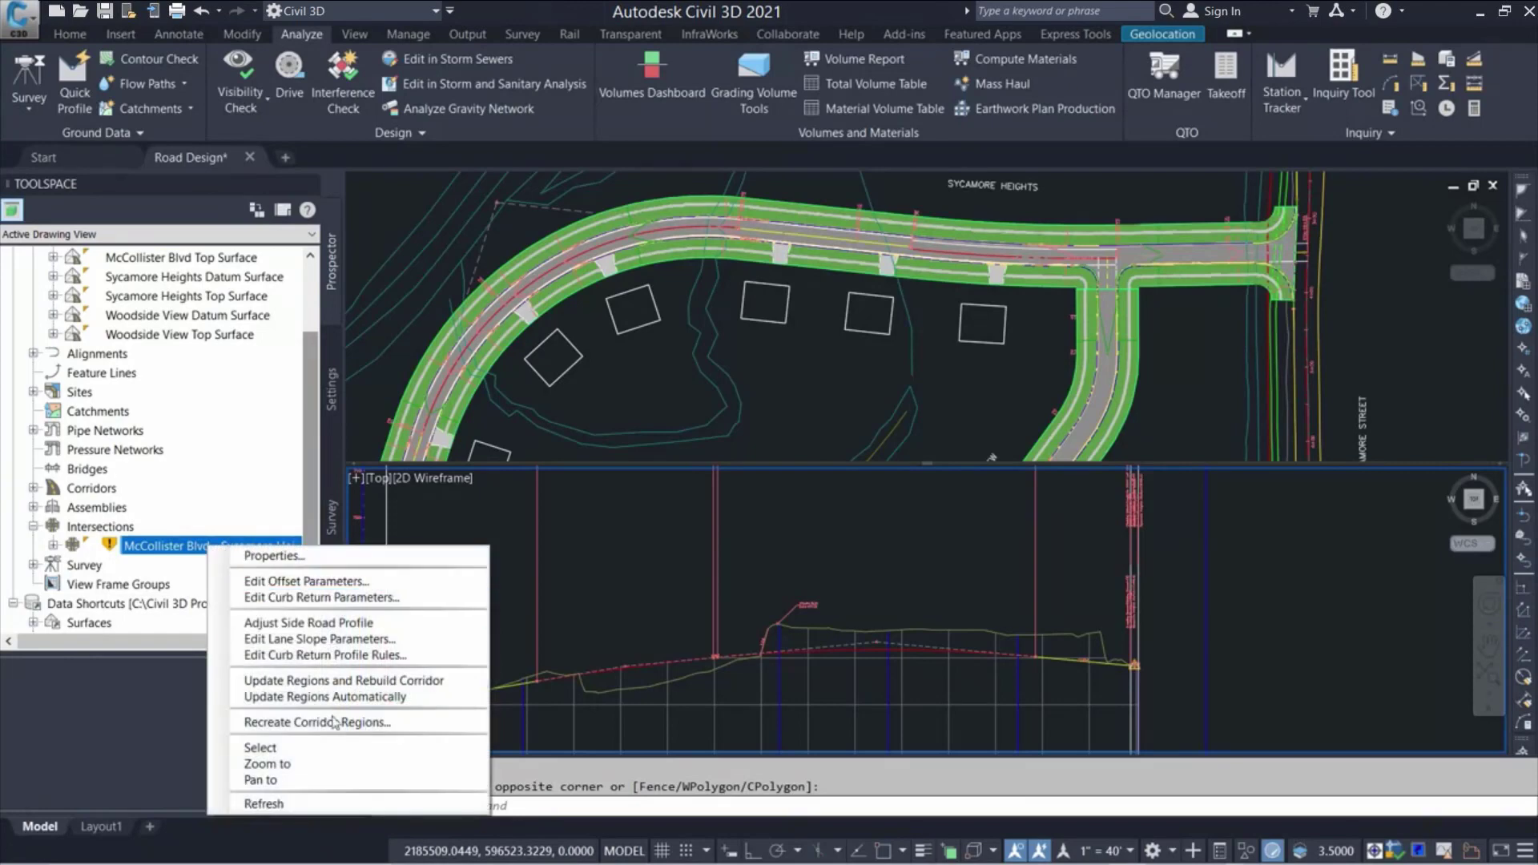
left_click(401, 698)
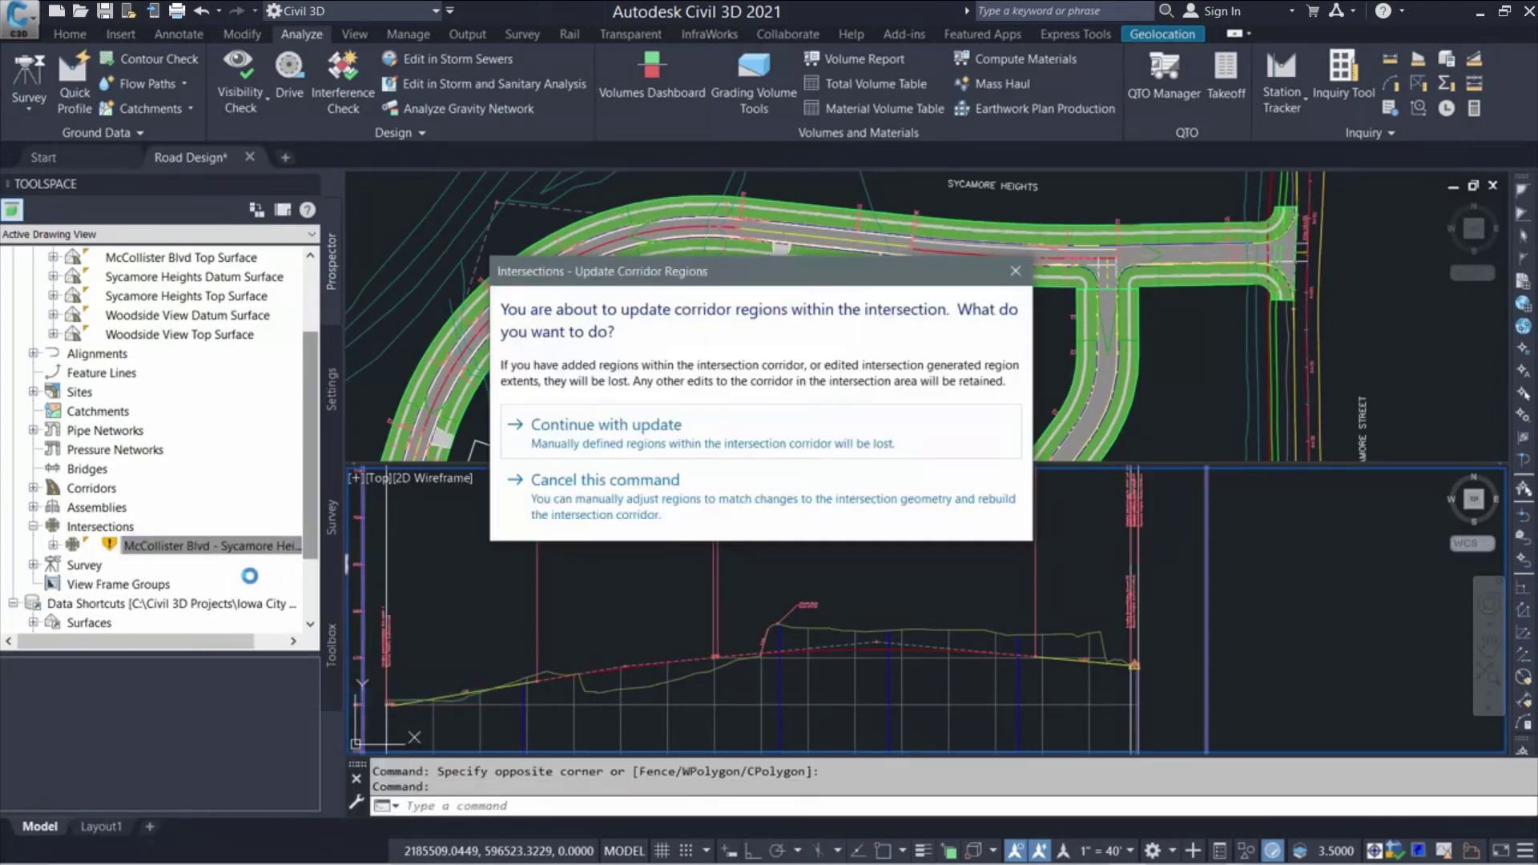
left_click(635, 448)
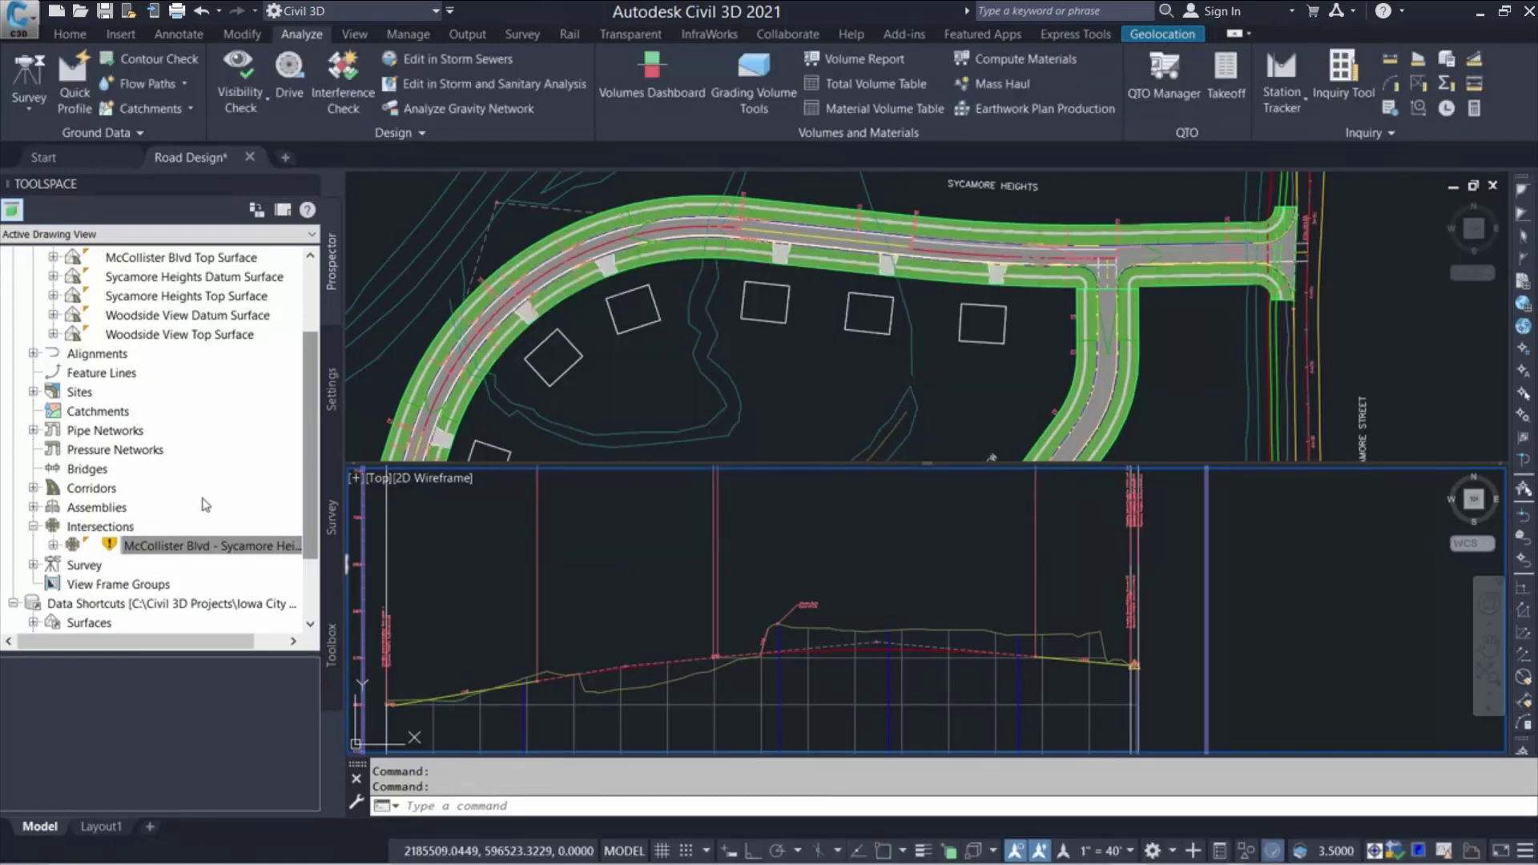
Turn on automatic rebuild for the Sycamore Heights corridor
left_click(33, 488)
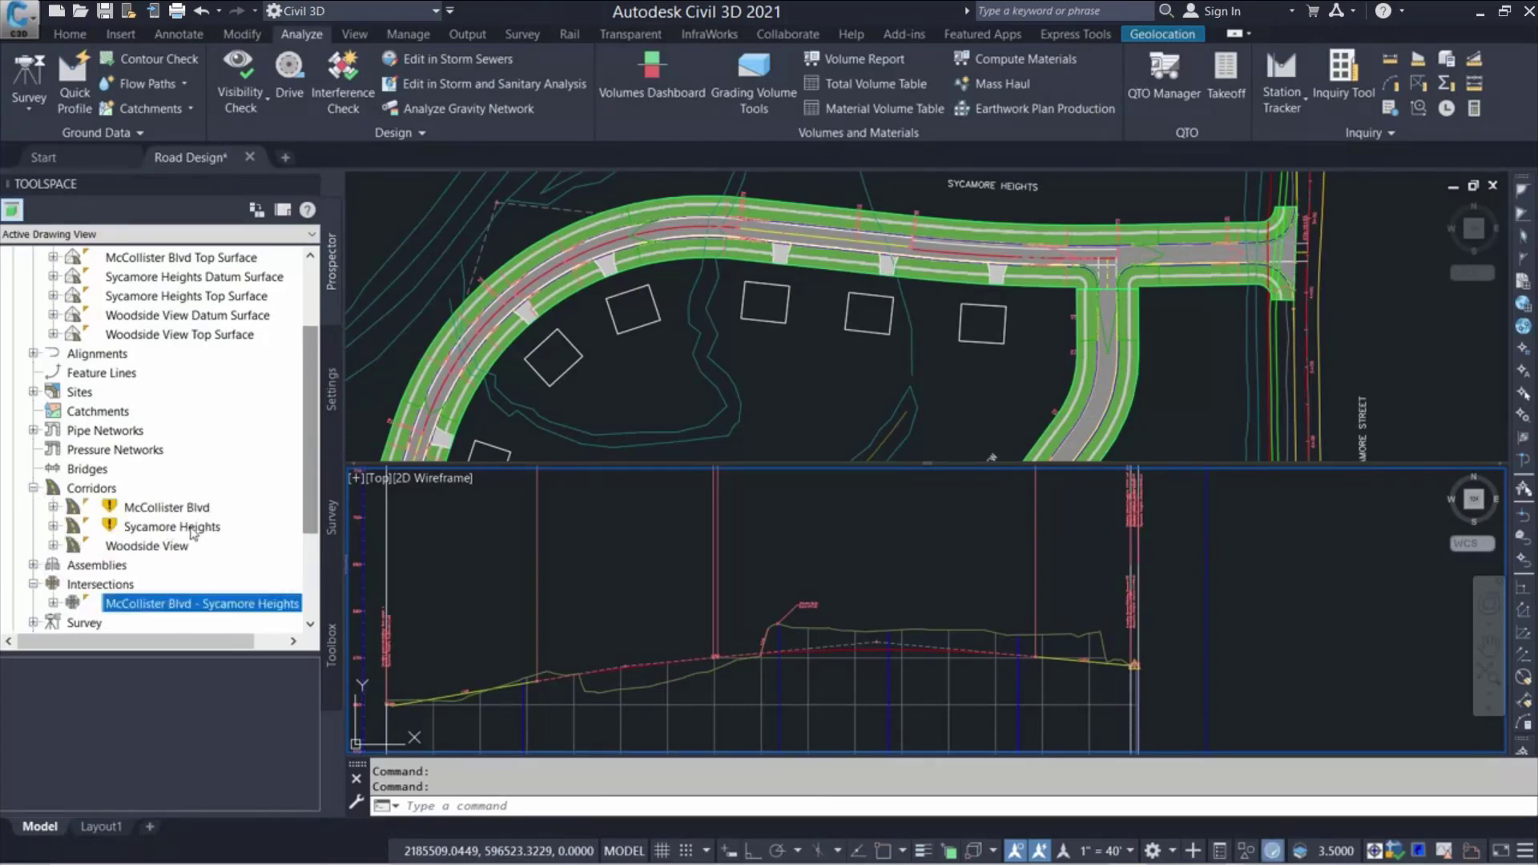
right_click(195, 530)
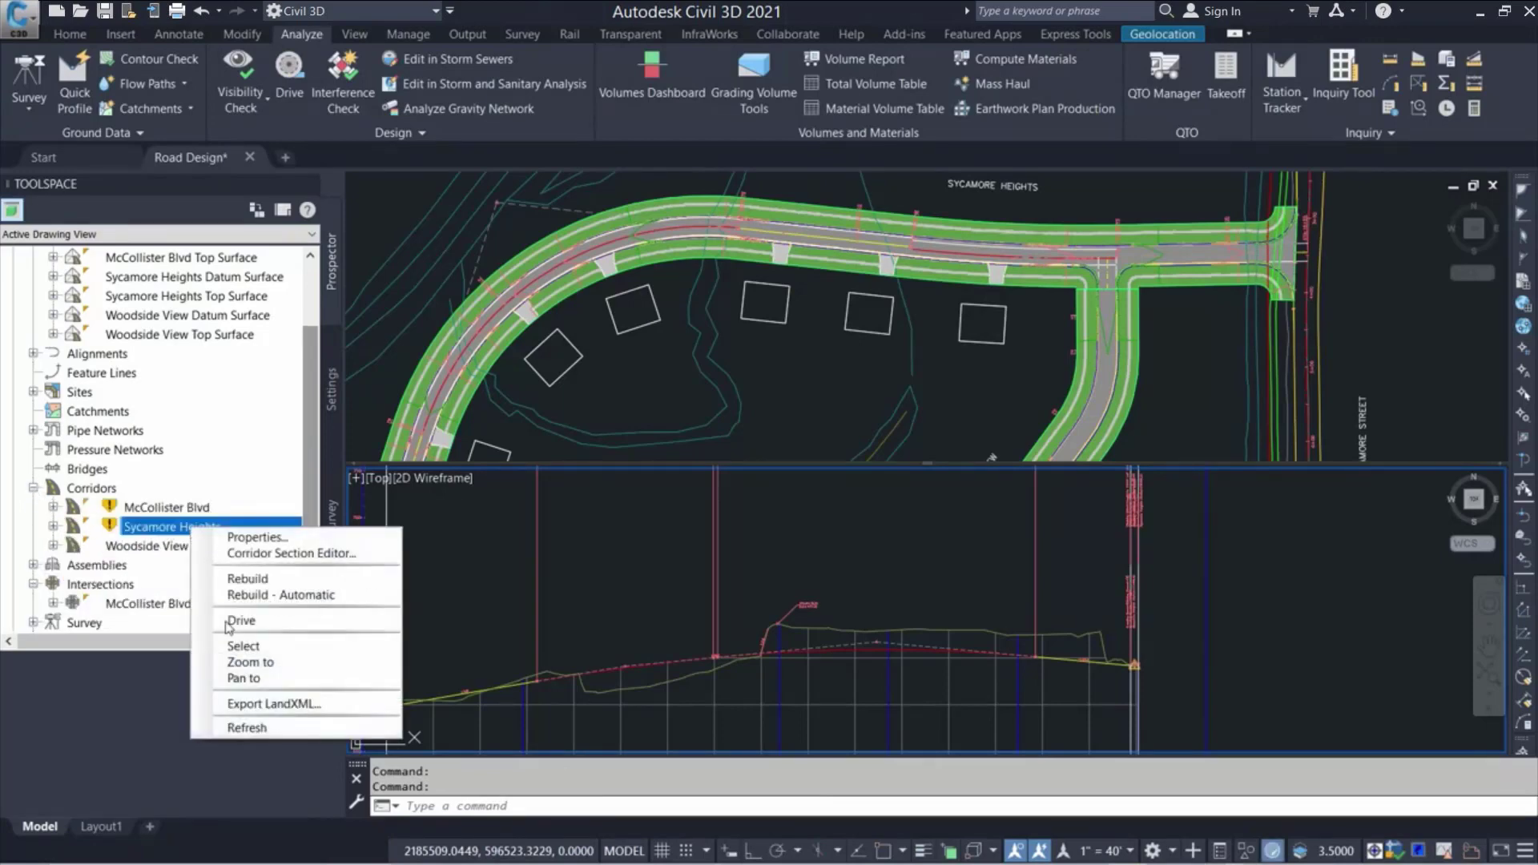
left_click(302, 602)
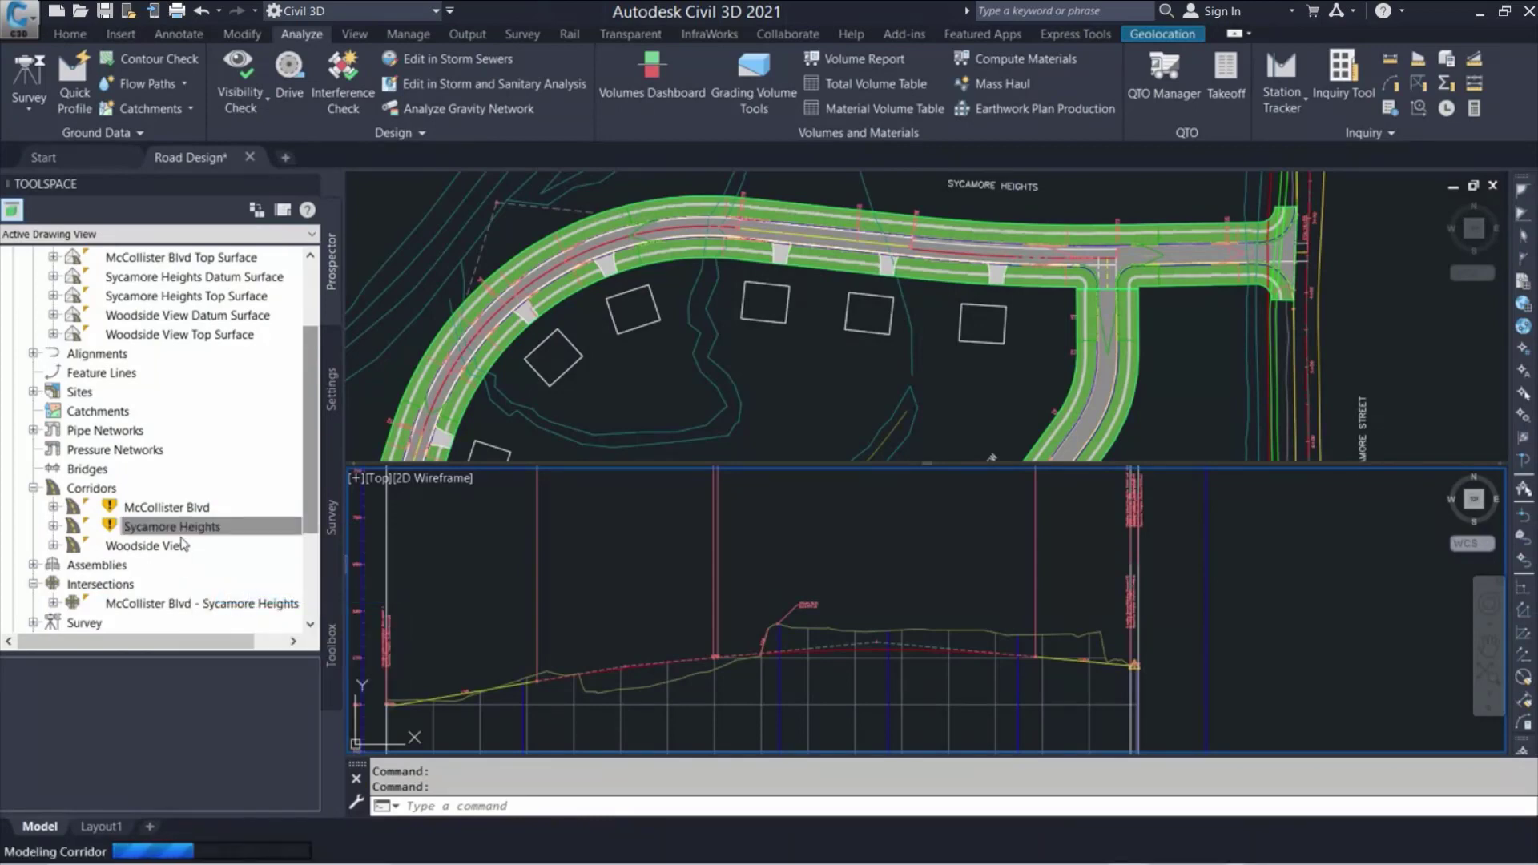
left_click(617, 393)
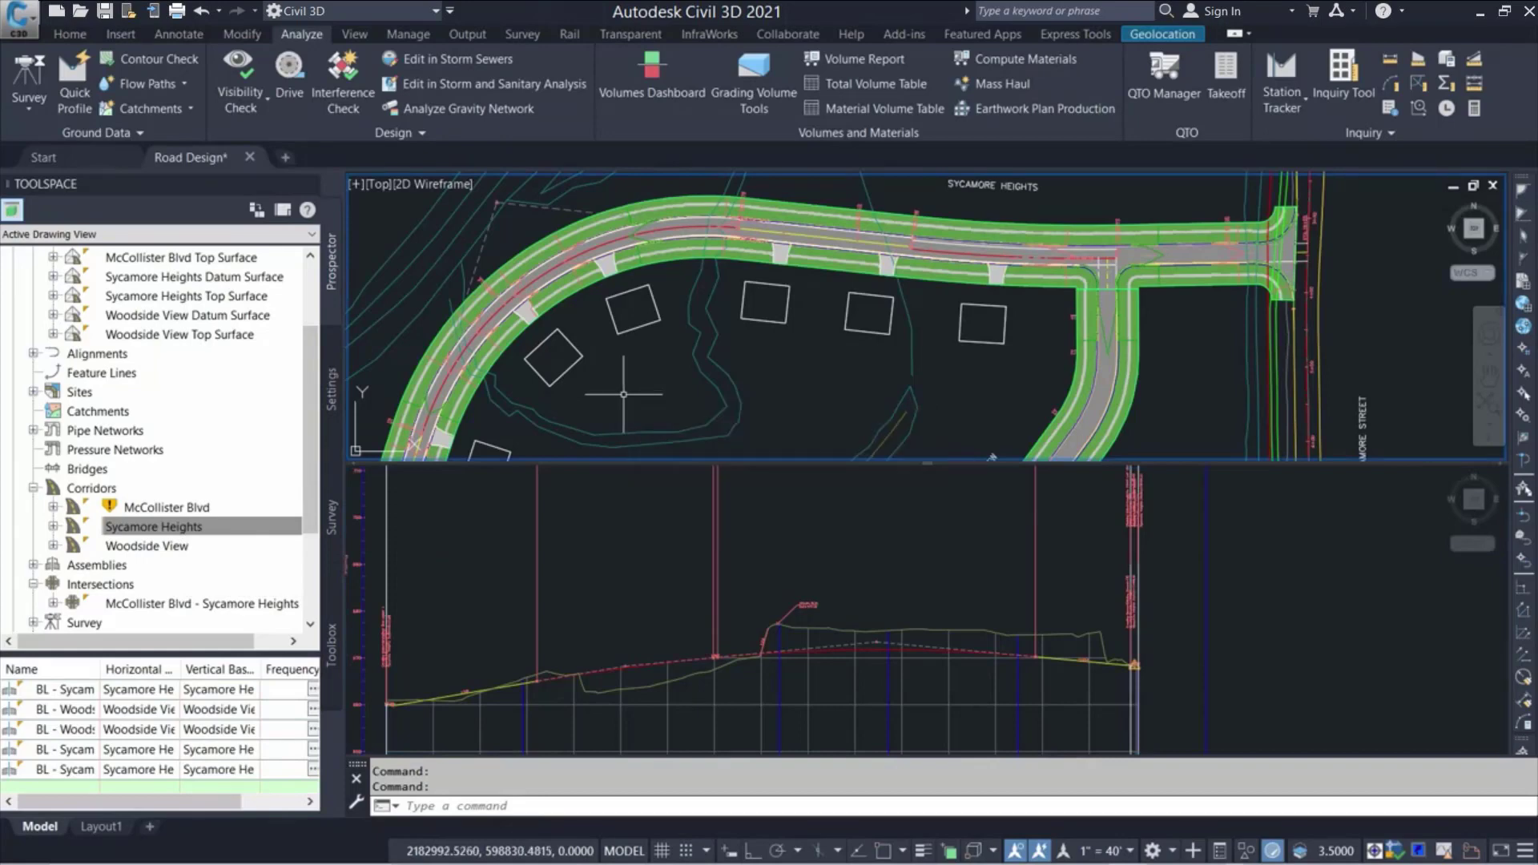
Open the Volumes Dashboard, make it taller, and toggle its cut/fill summary graph off and back on
left_click(662, 80)
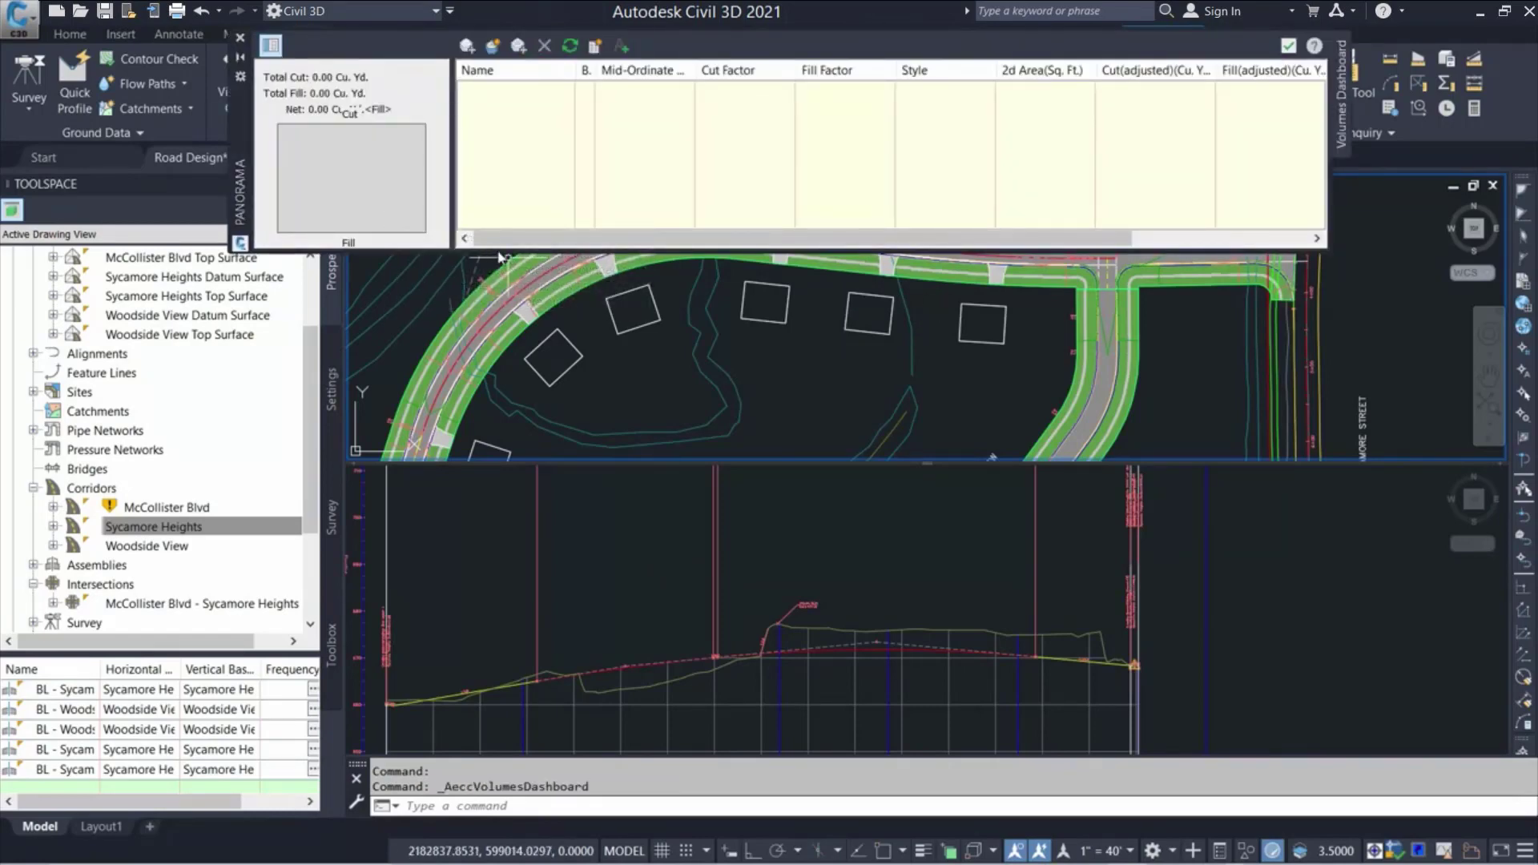
left_click_drag(496, 253, 497, 298)
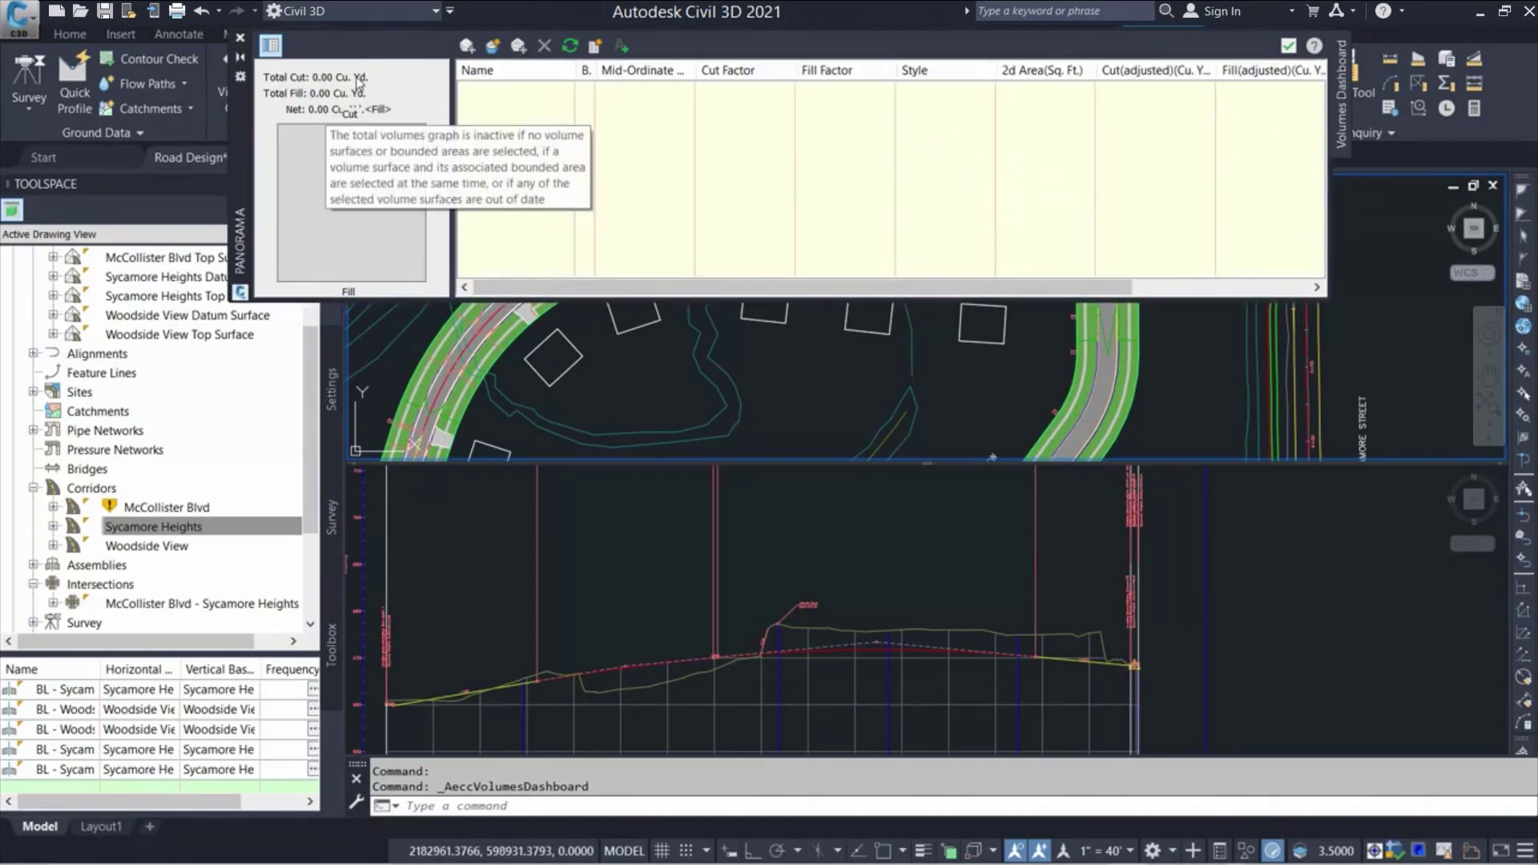
left_click(272, 46)
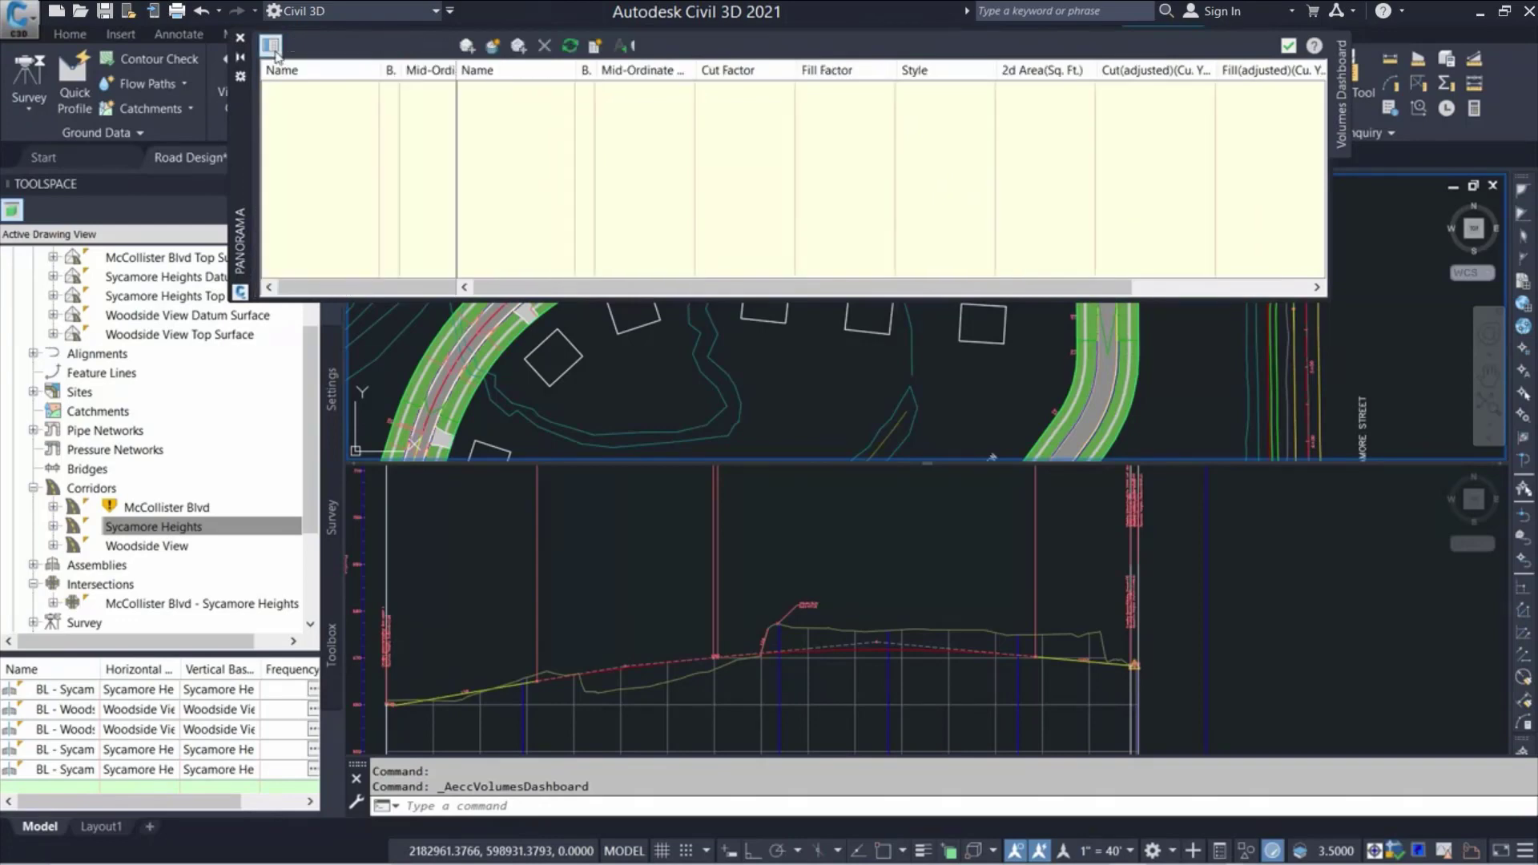
left_click(273, 47)
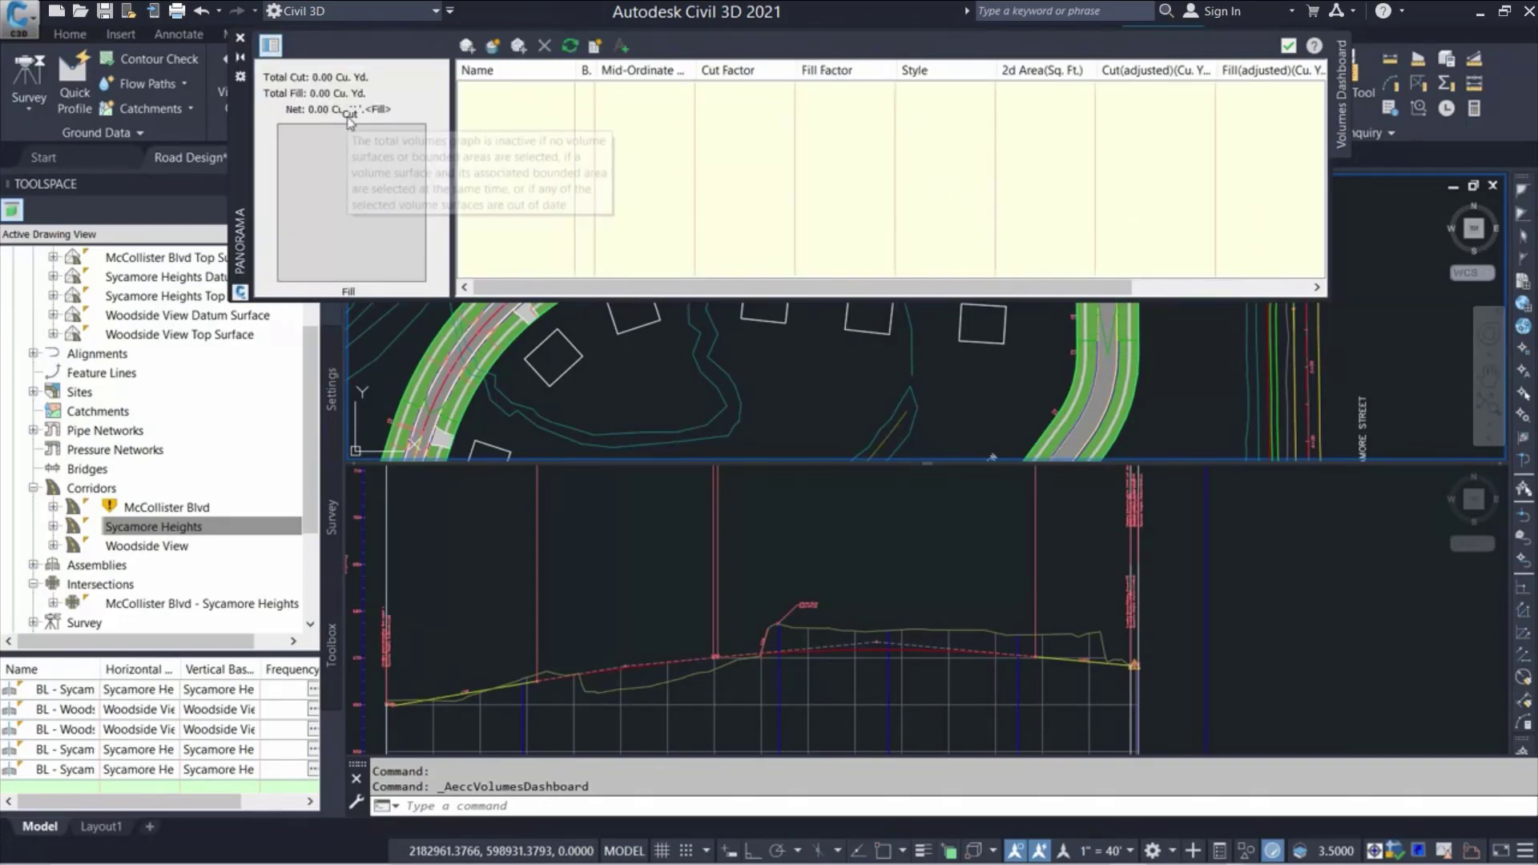
Start a new TIN volume surface from the Volumes Dashboard and name it Vol to Sycamore Heights Datum
left_click(501, 52)
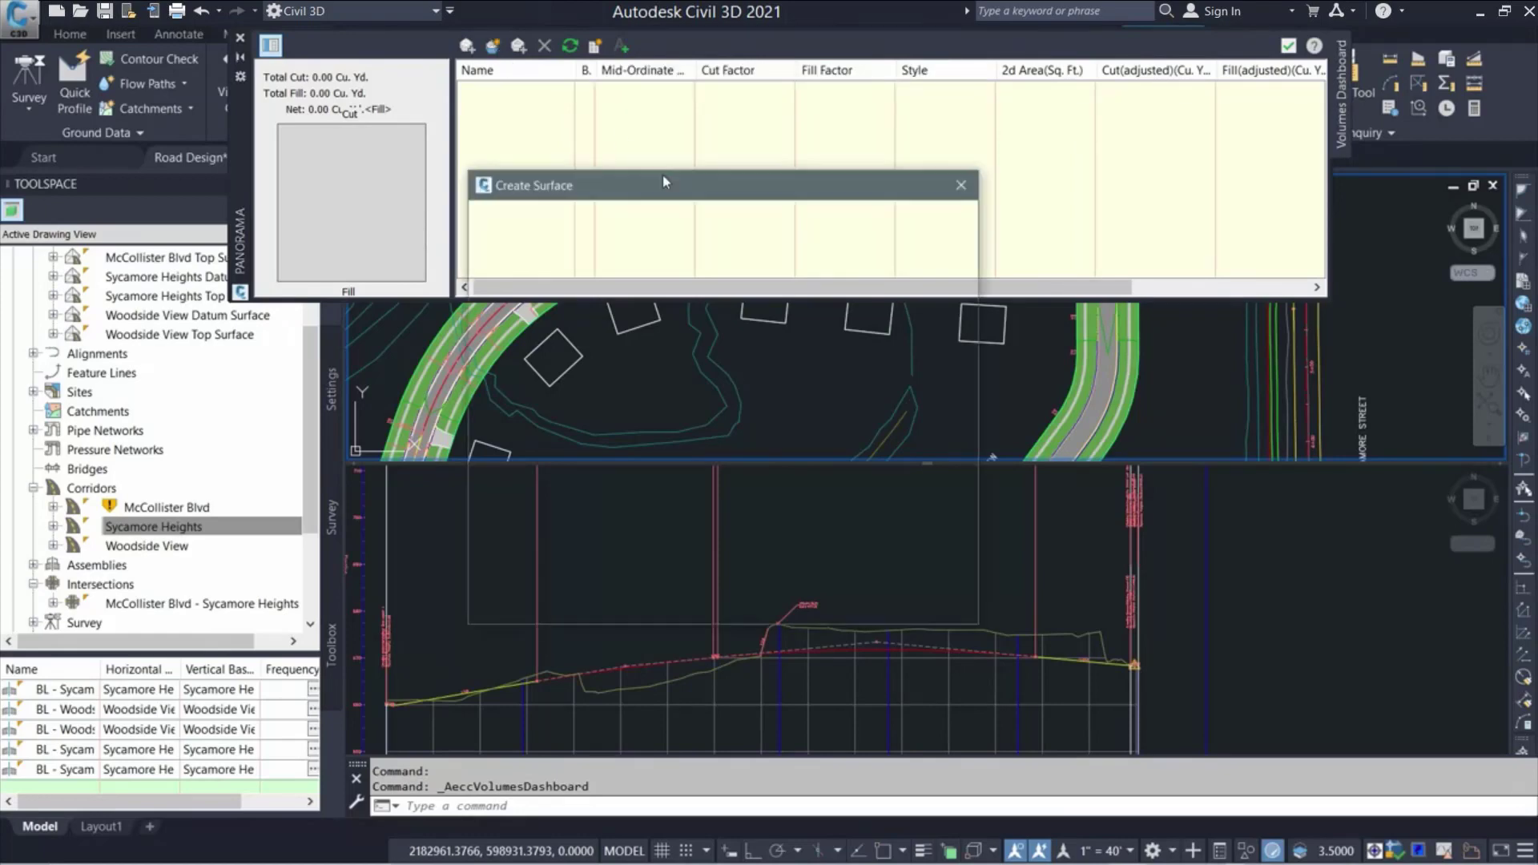
left_click(858, 314)
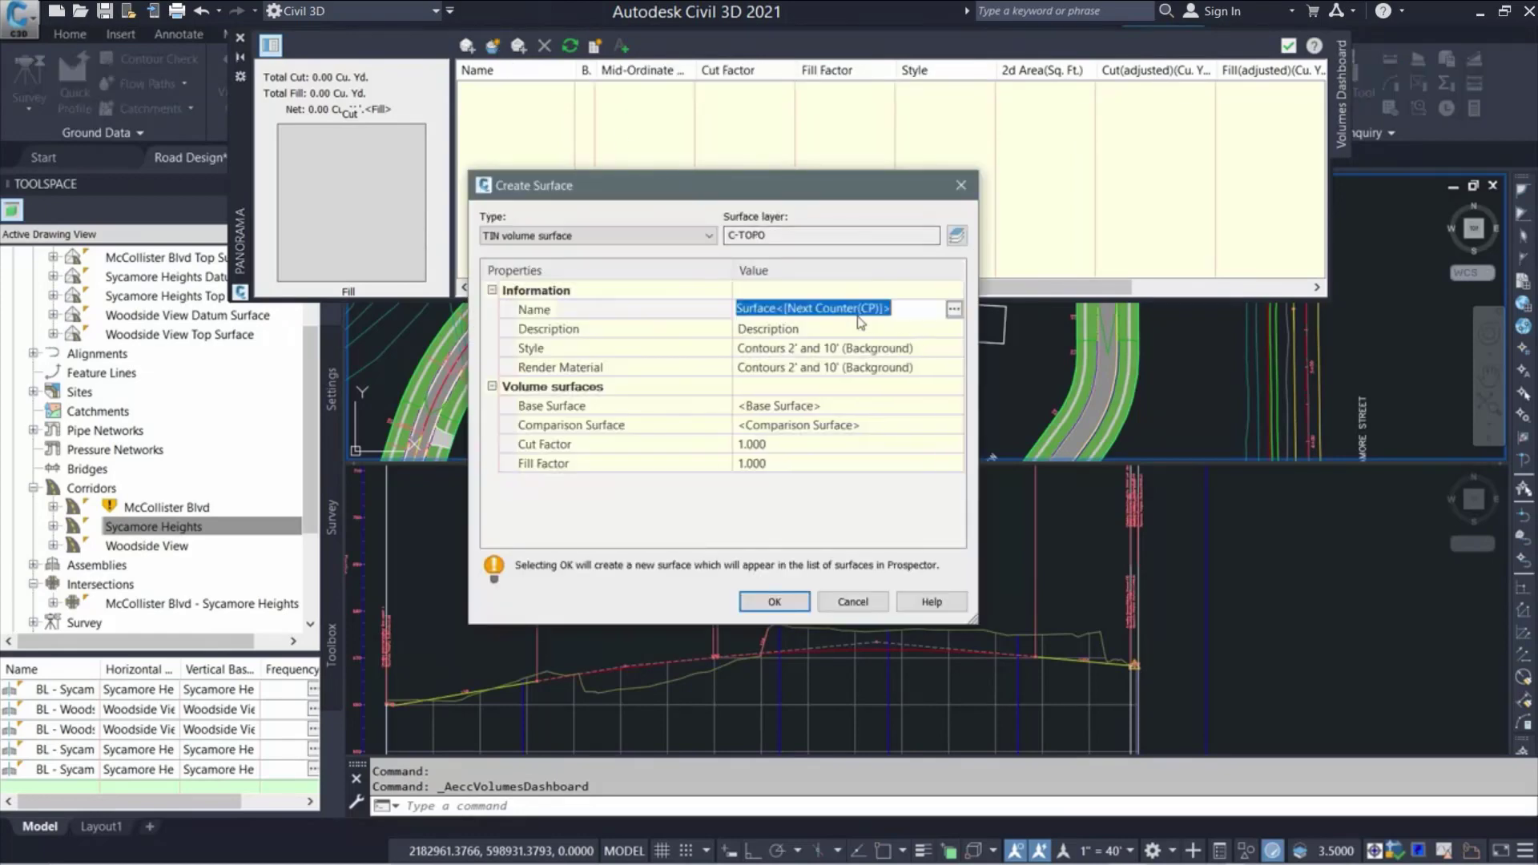
type("Vol to Sycamore")
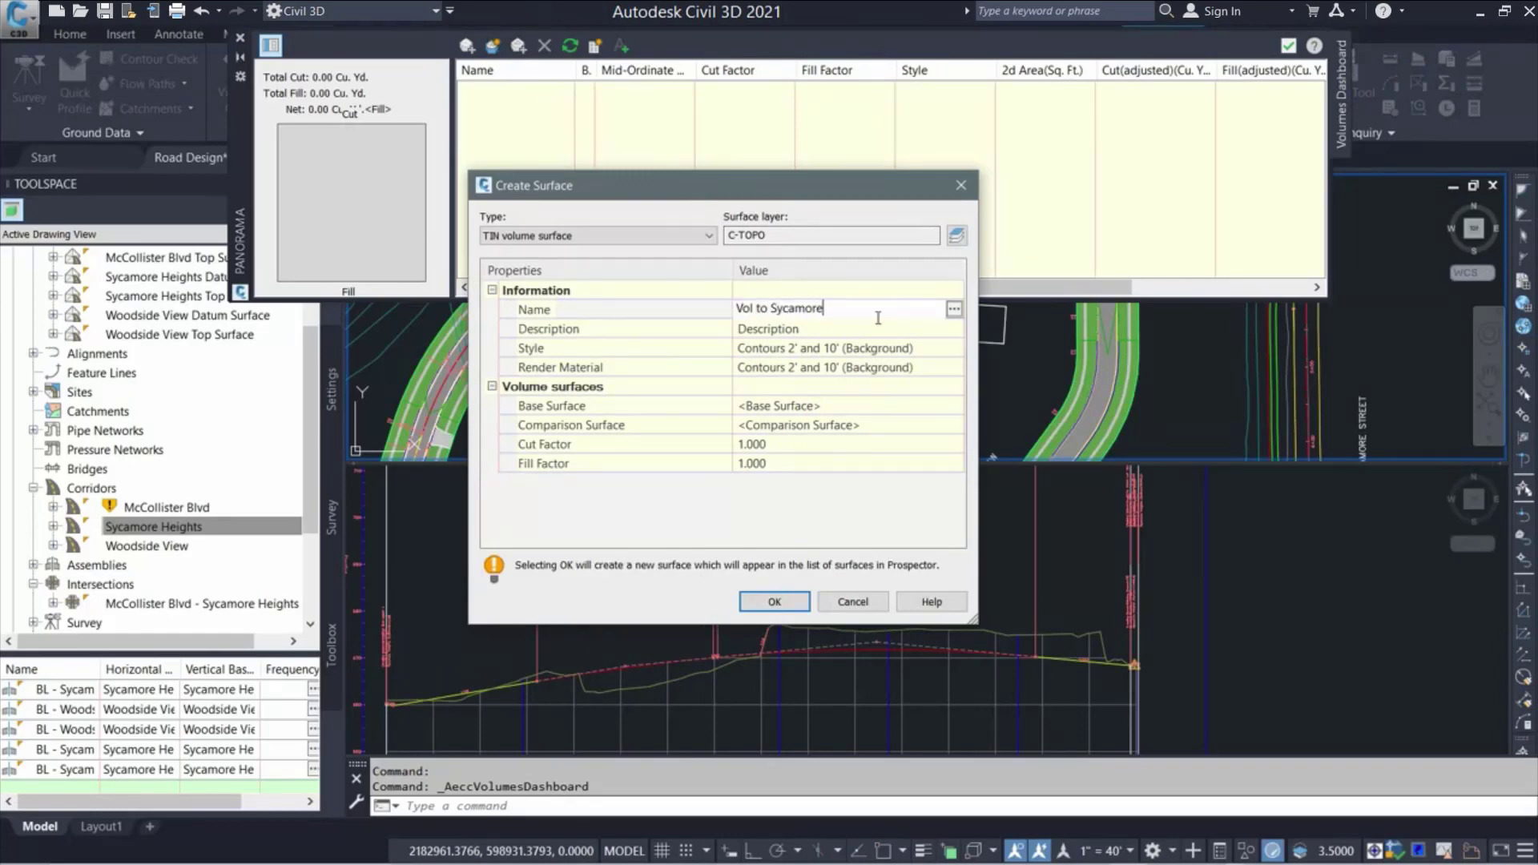
type(" Heights Datum")
key("Return")
Set the new volume surface's style to Cut and Fill Banding 1' Interval (2D)
left_click(887, 351)
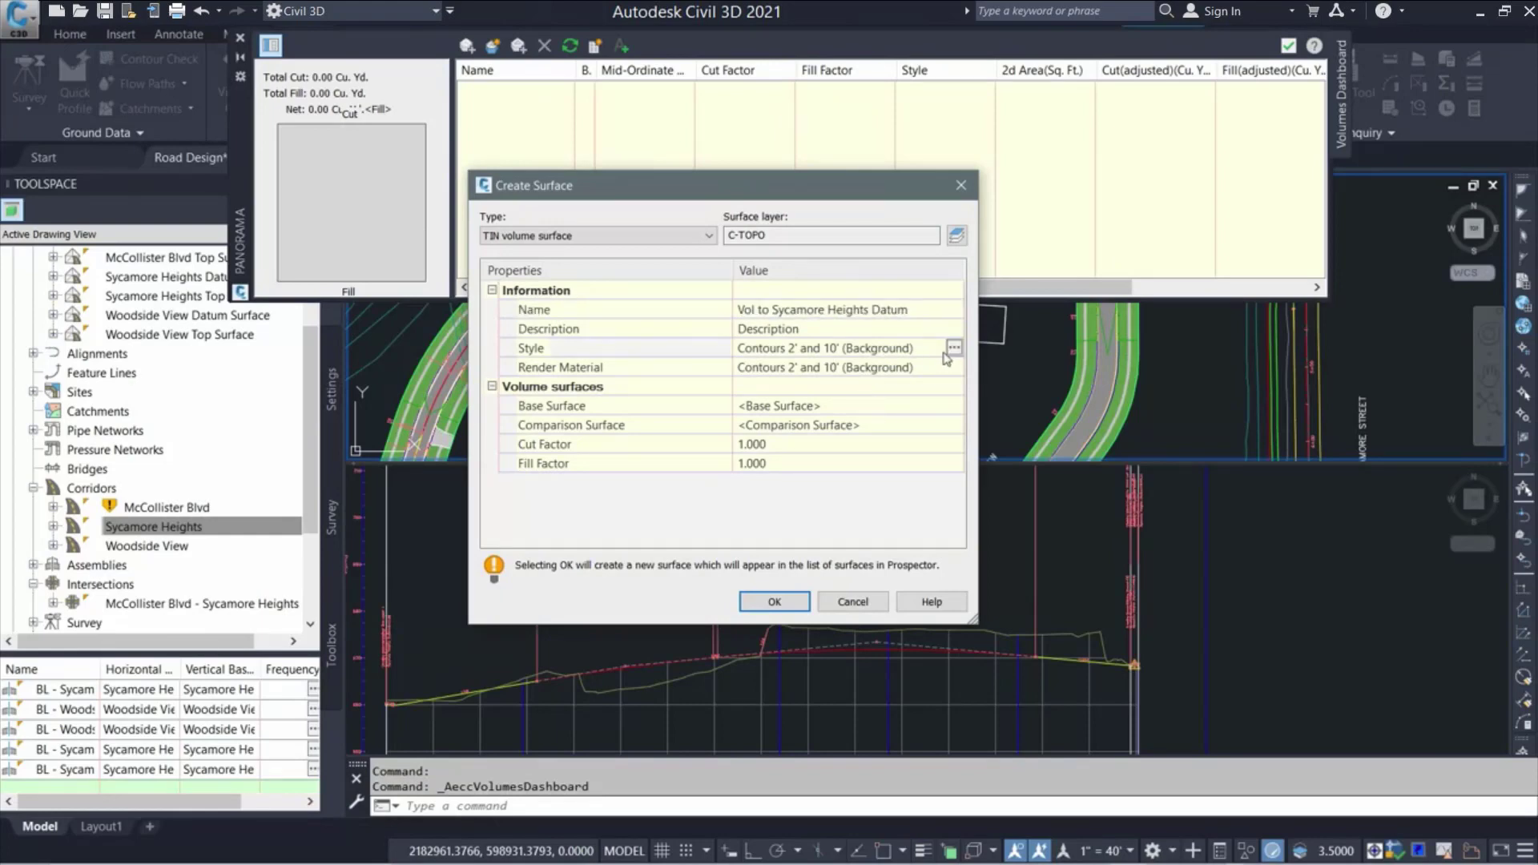
left_click(954, 349)
left_click(852, 398)
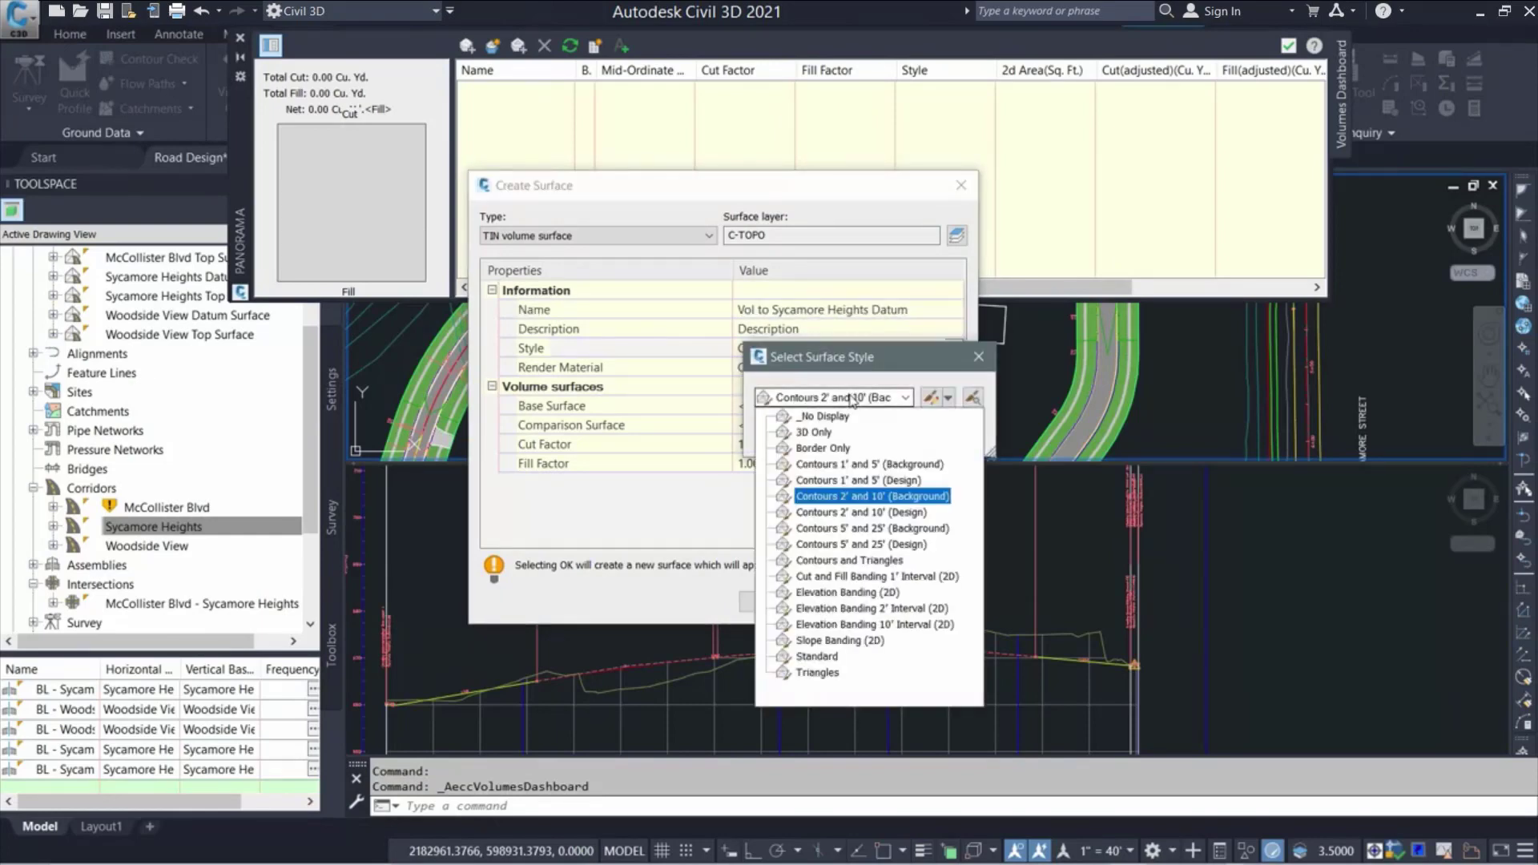
left_click(905, 576)
left_click(793, 438)
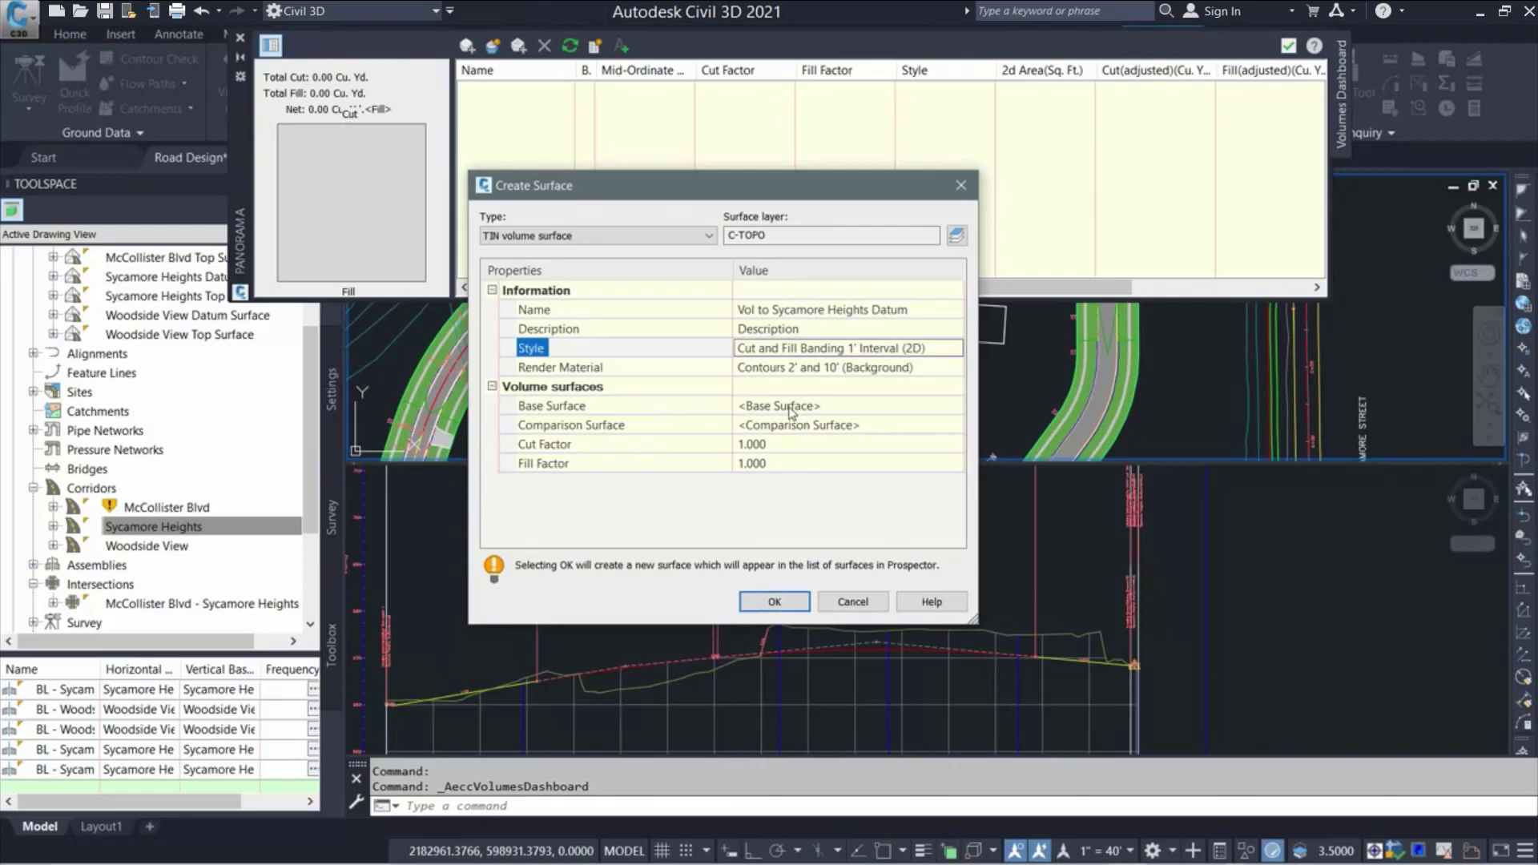
Assign Existing Ground as the base surface and Sycamore Heights Datum Surface as the comparison surface
left_click(791, 410)
left_click(954, 405)
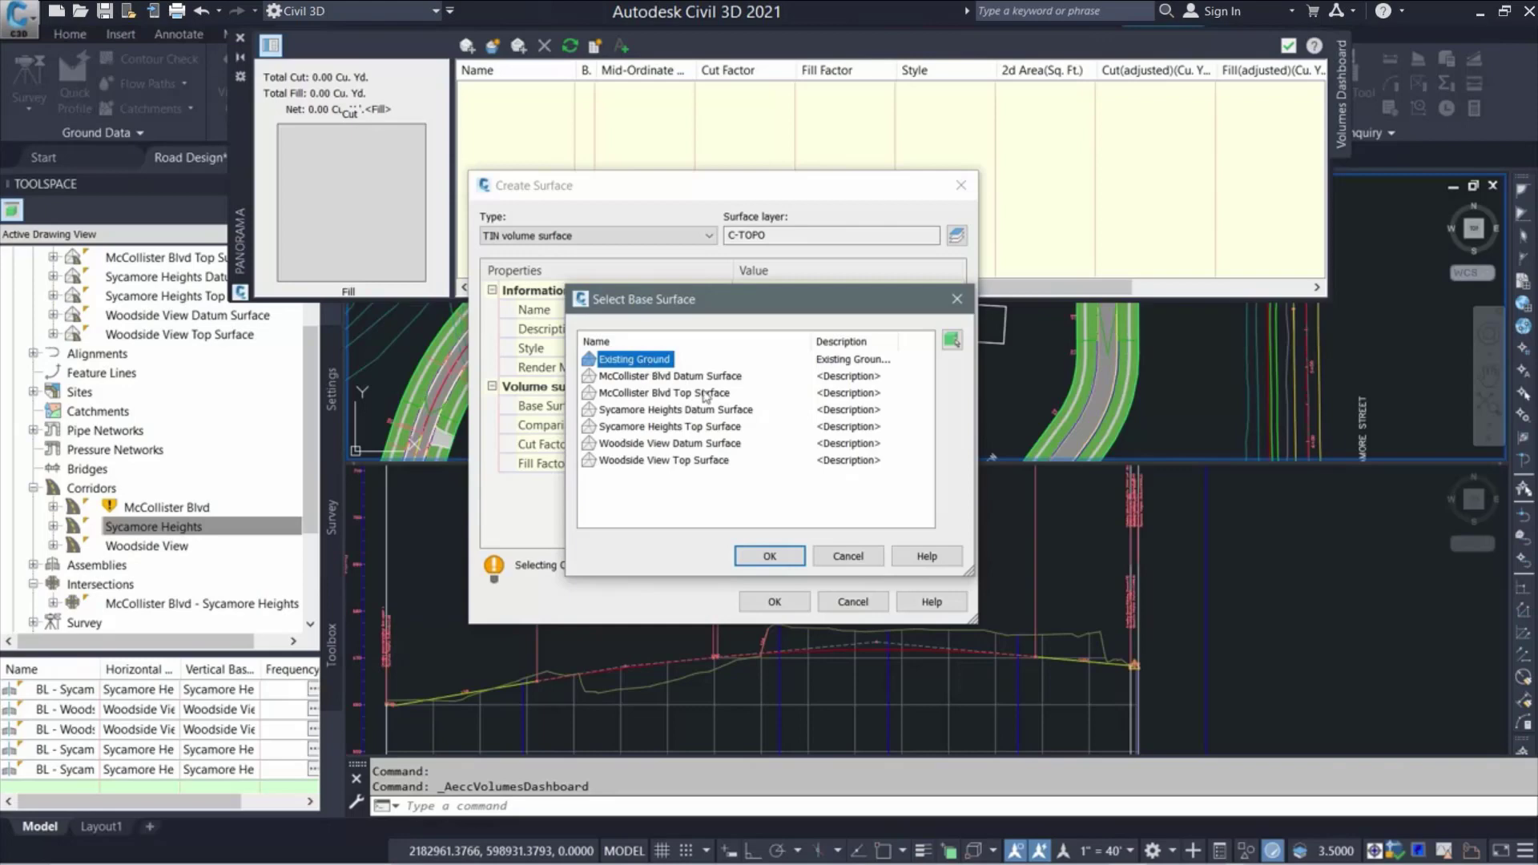
left_click(769, 556)
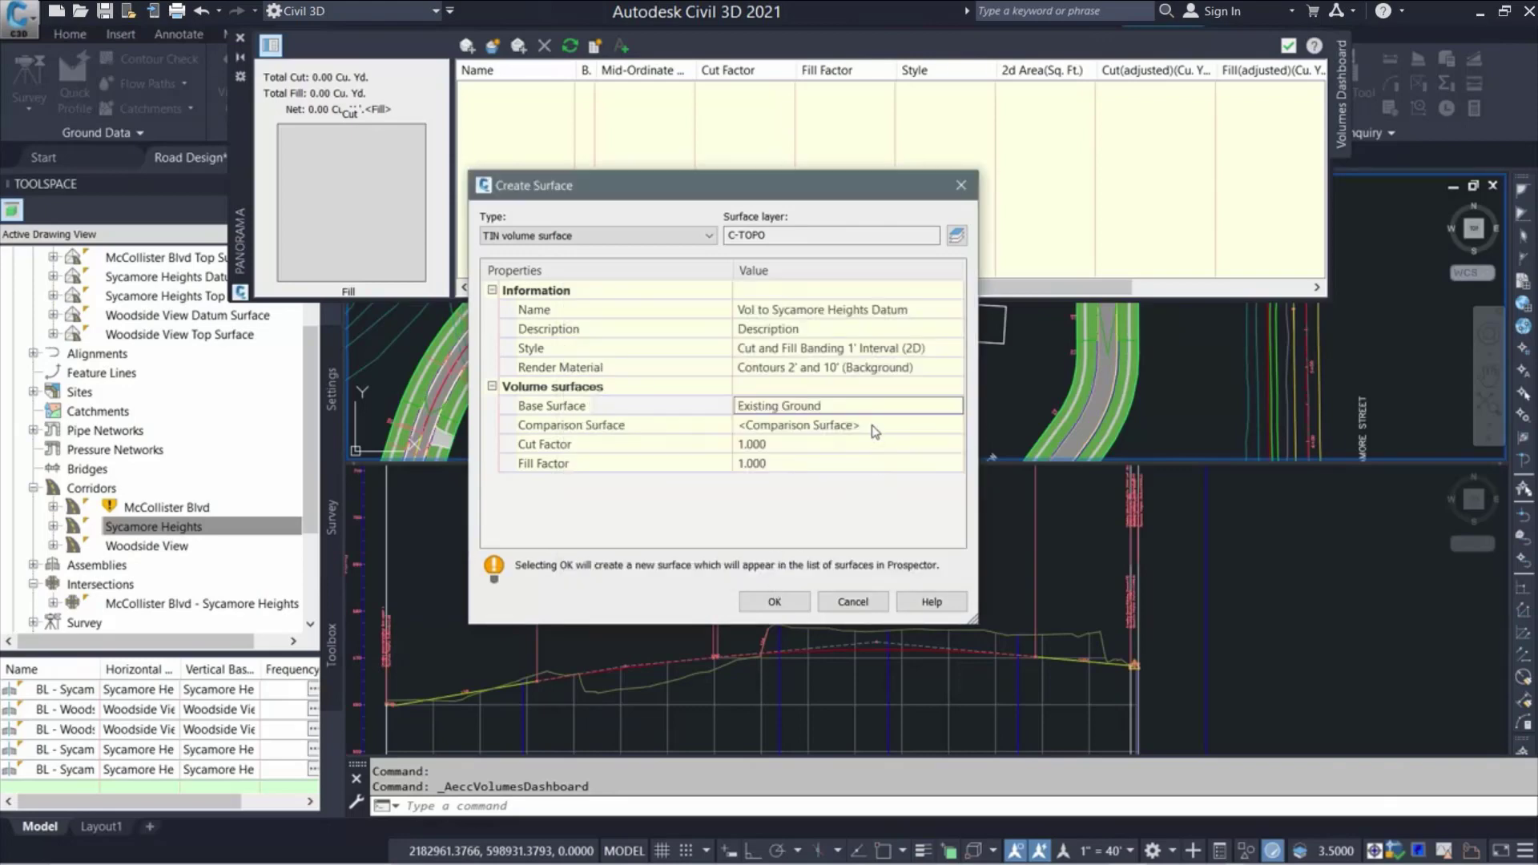
left_click(818, 431)
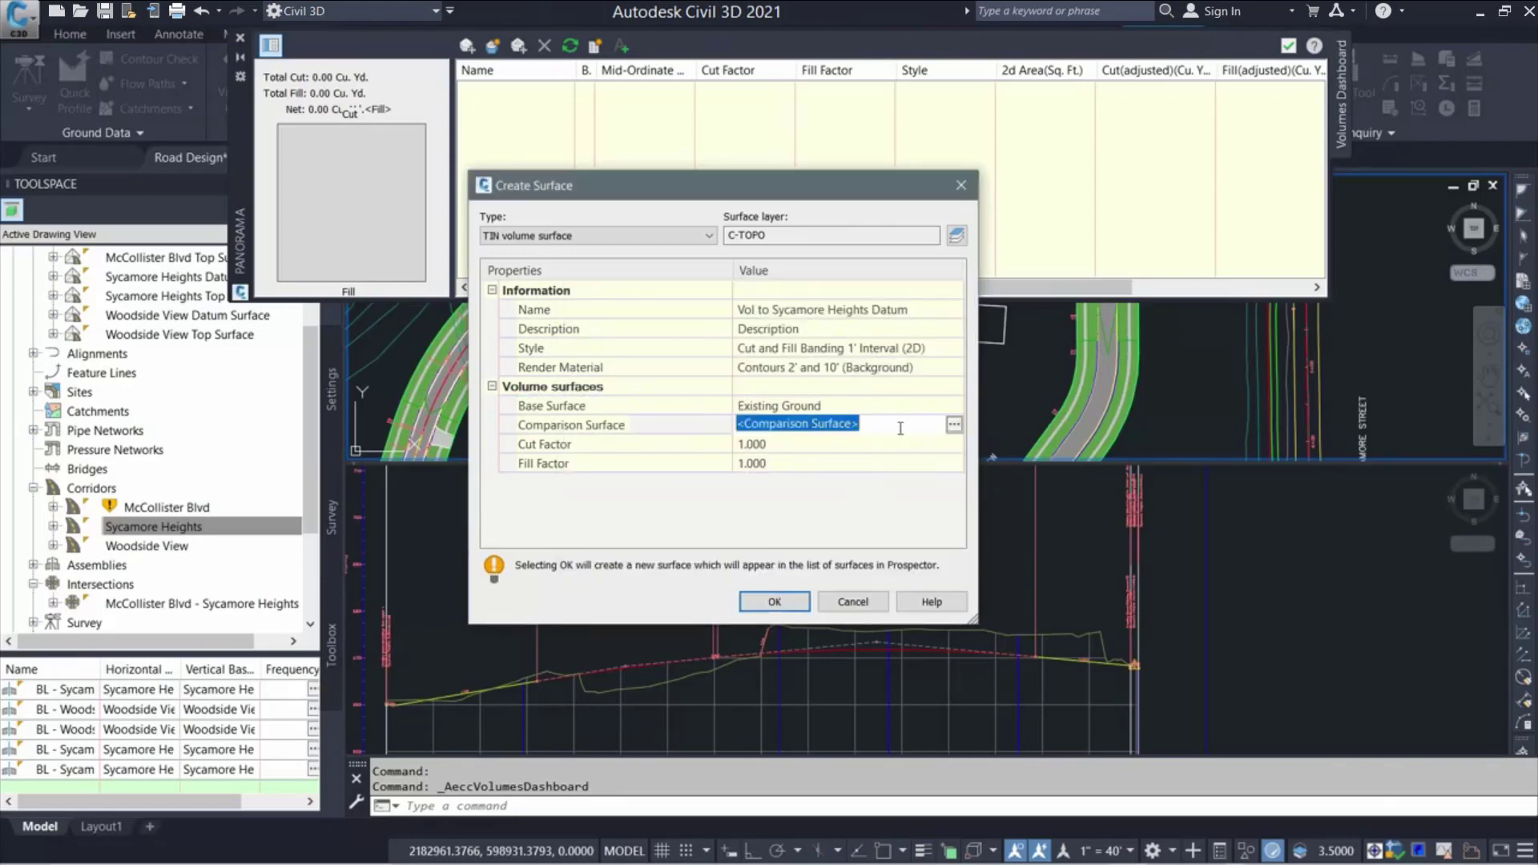
left_click(953, 425)
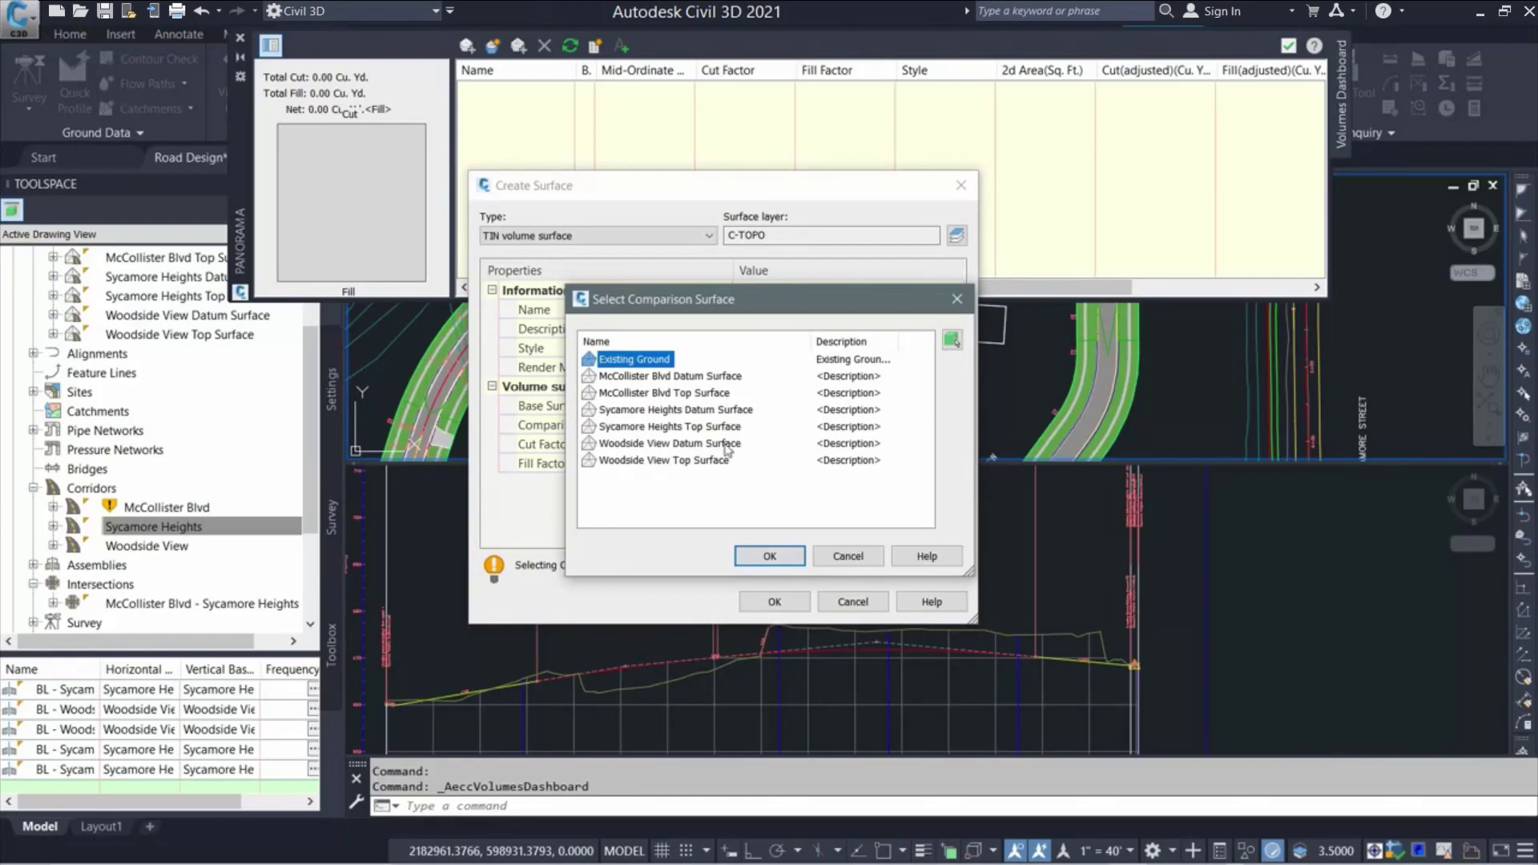
left_click(690, 413)
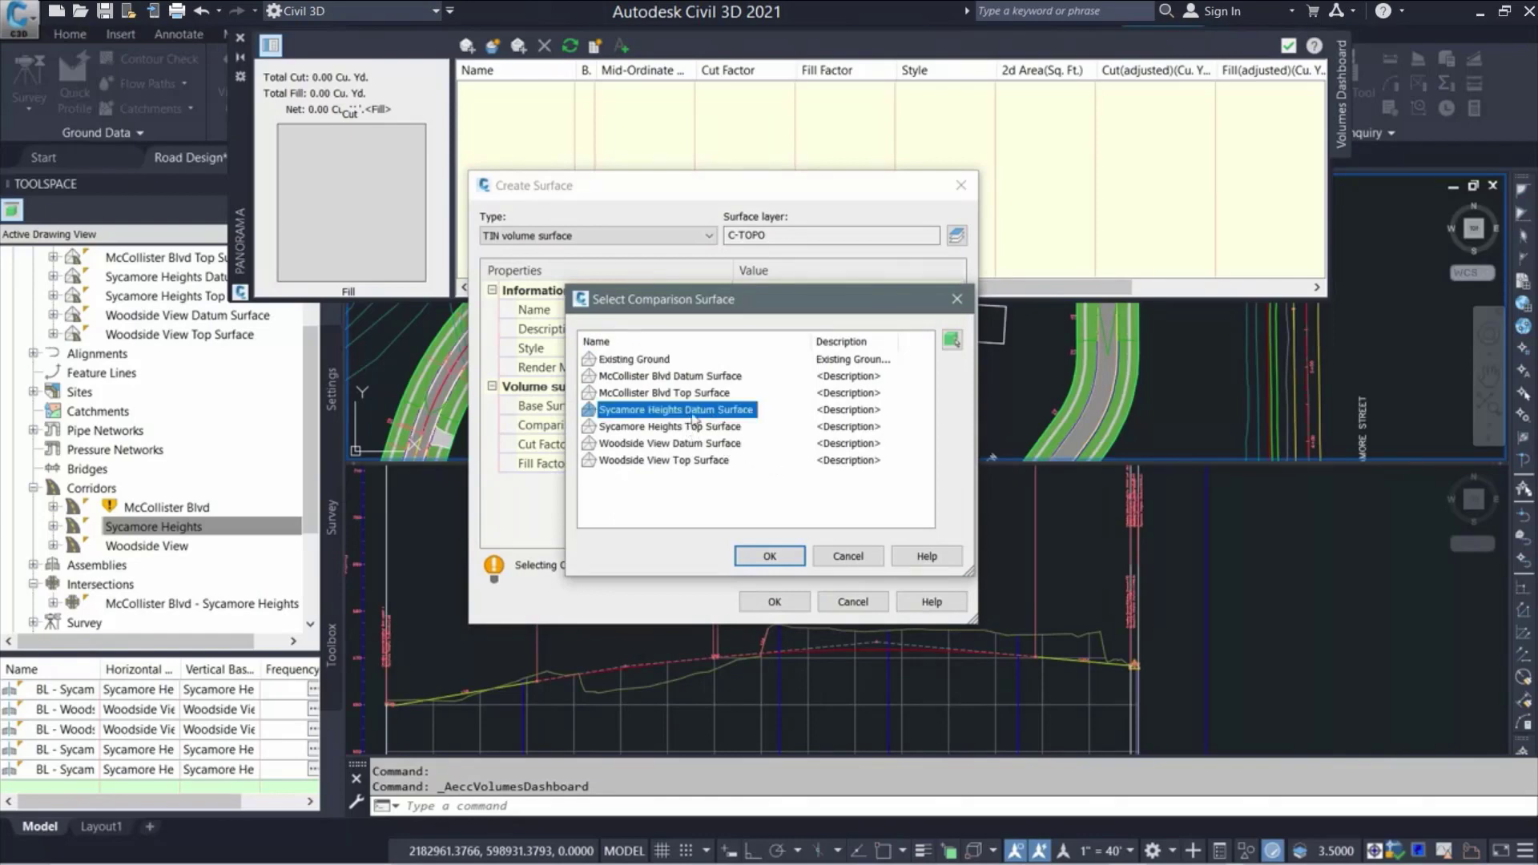
left_click(768, 556)
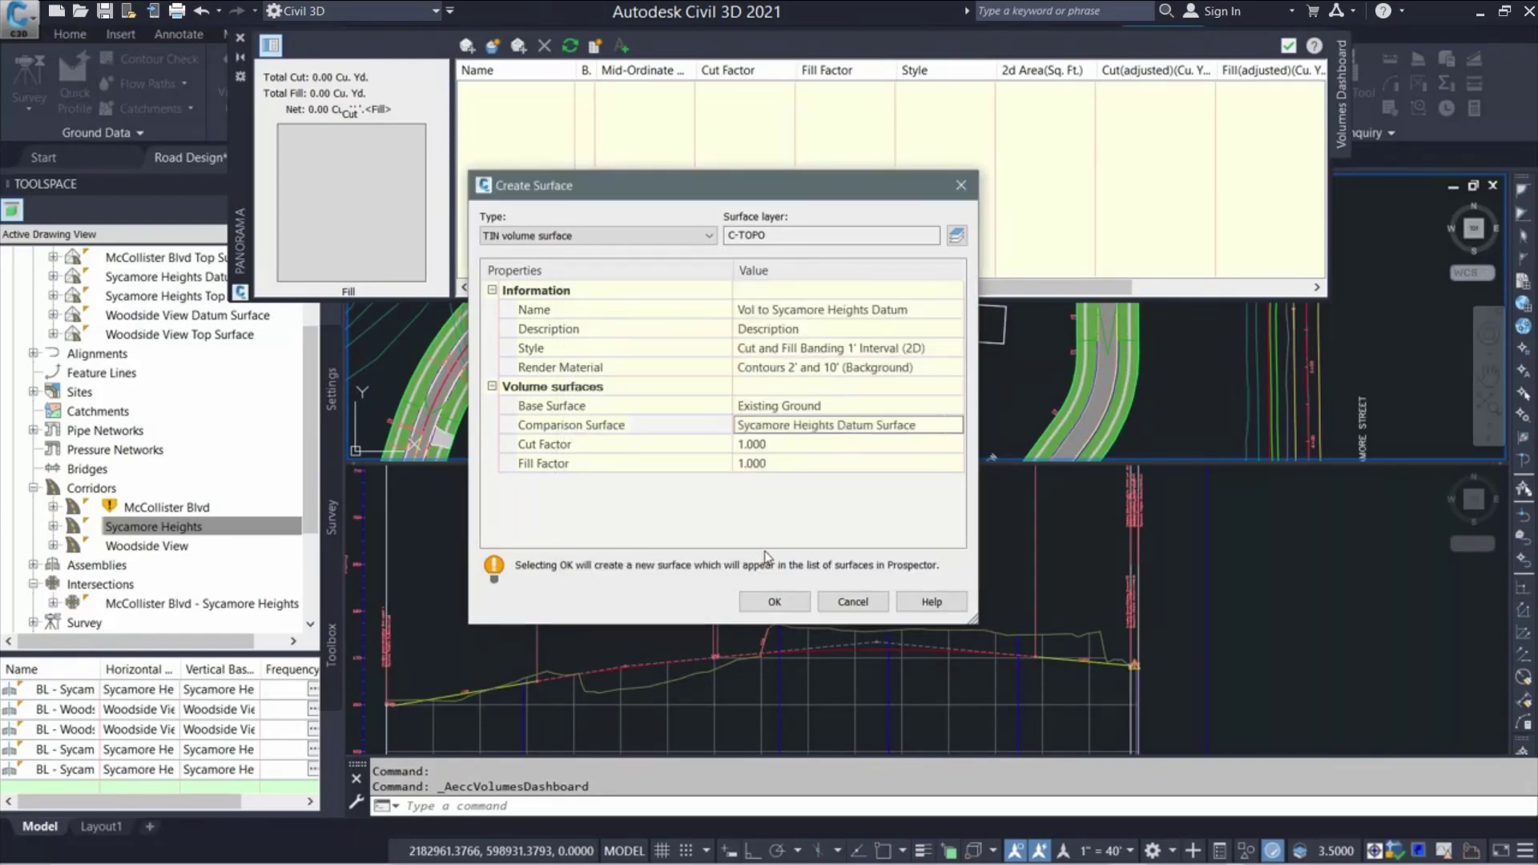
Create the Vol to Sycamore Heights Datum volume surface with the assigned settings
left_click(771, 603)
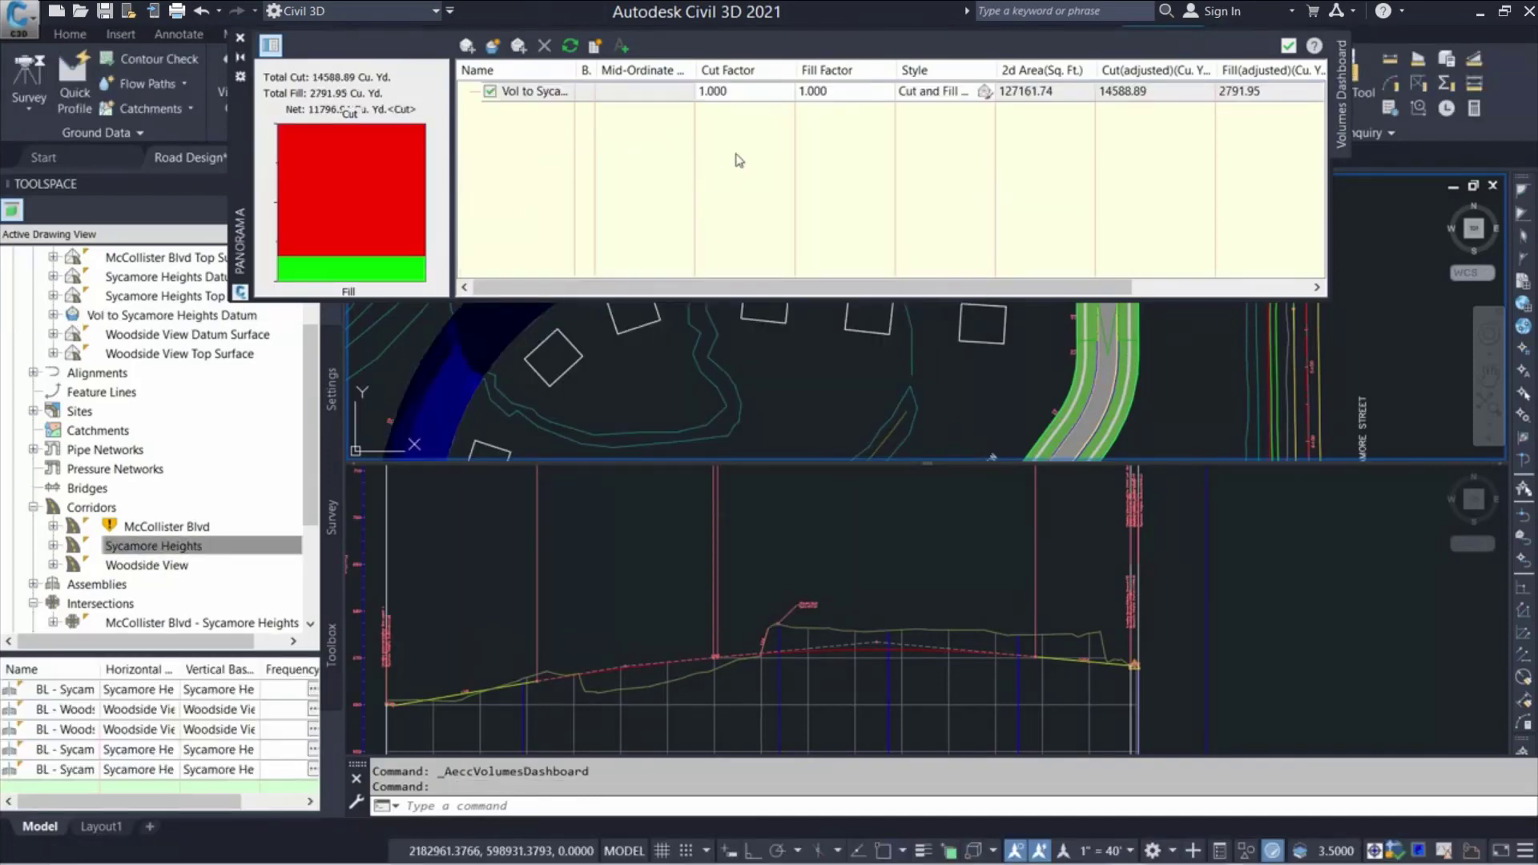
Shorten the first crest curve of the Sycamore Heights layout profile to about 164 feet by stretching its end toward its PVI
left_click(837, 533)
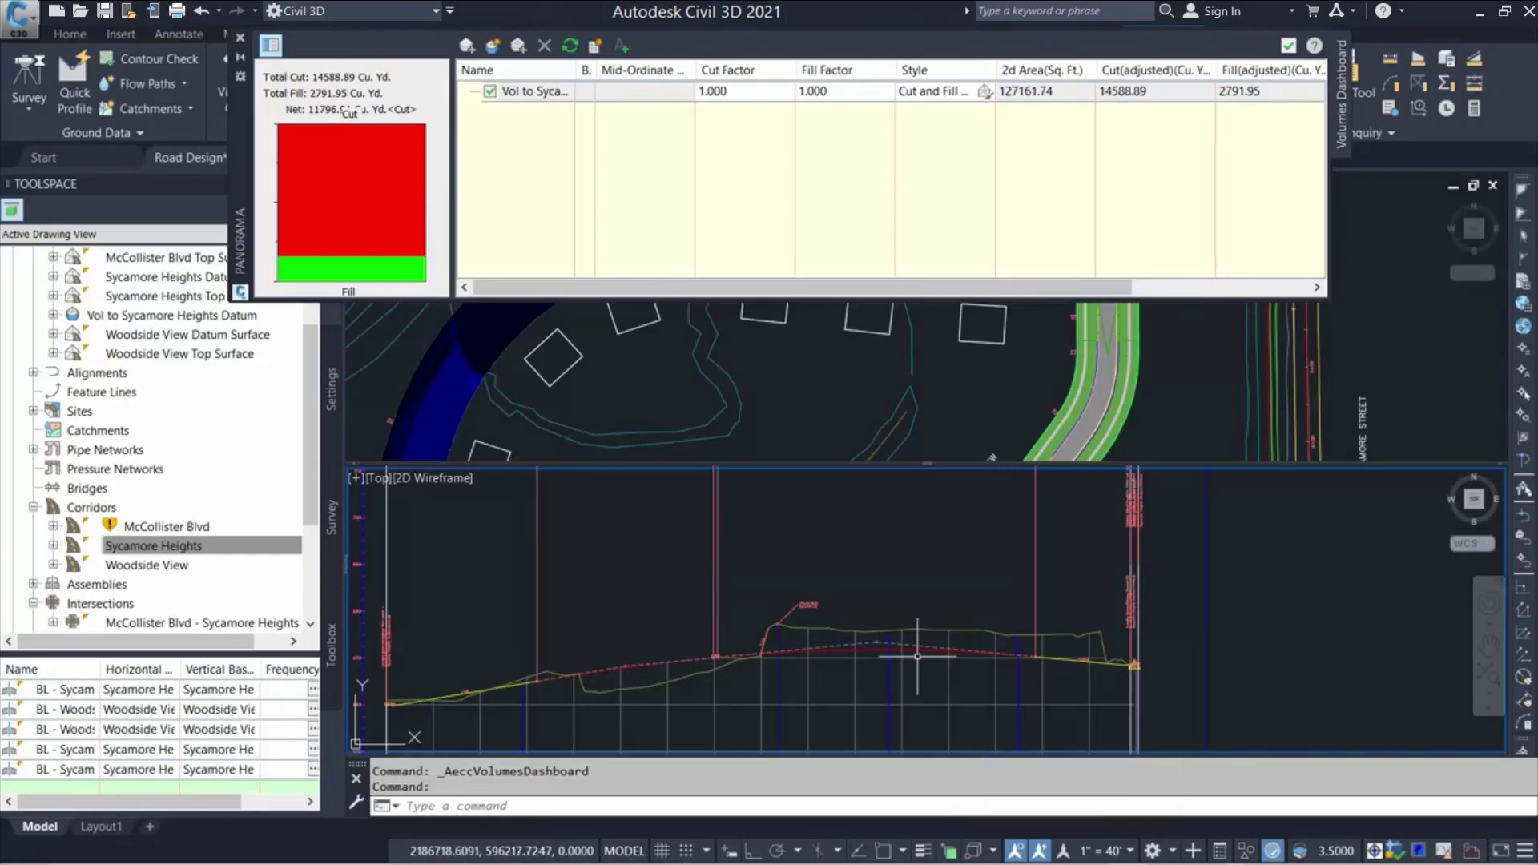
scroll(645, 674, "up", 2)
scroll(673, 675, "up", 2)
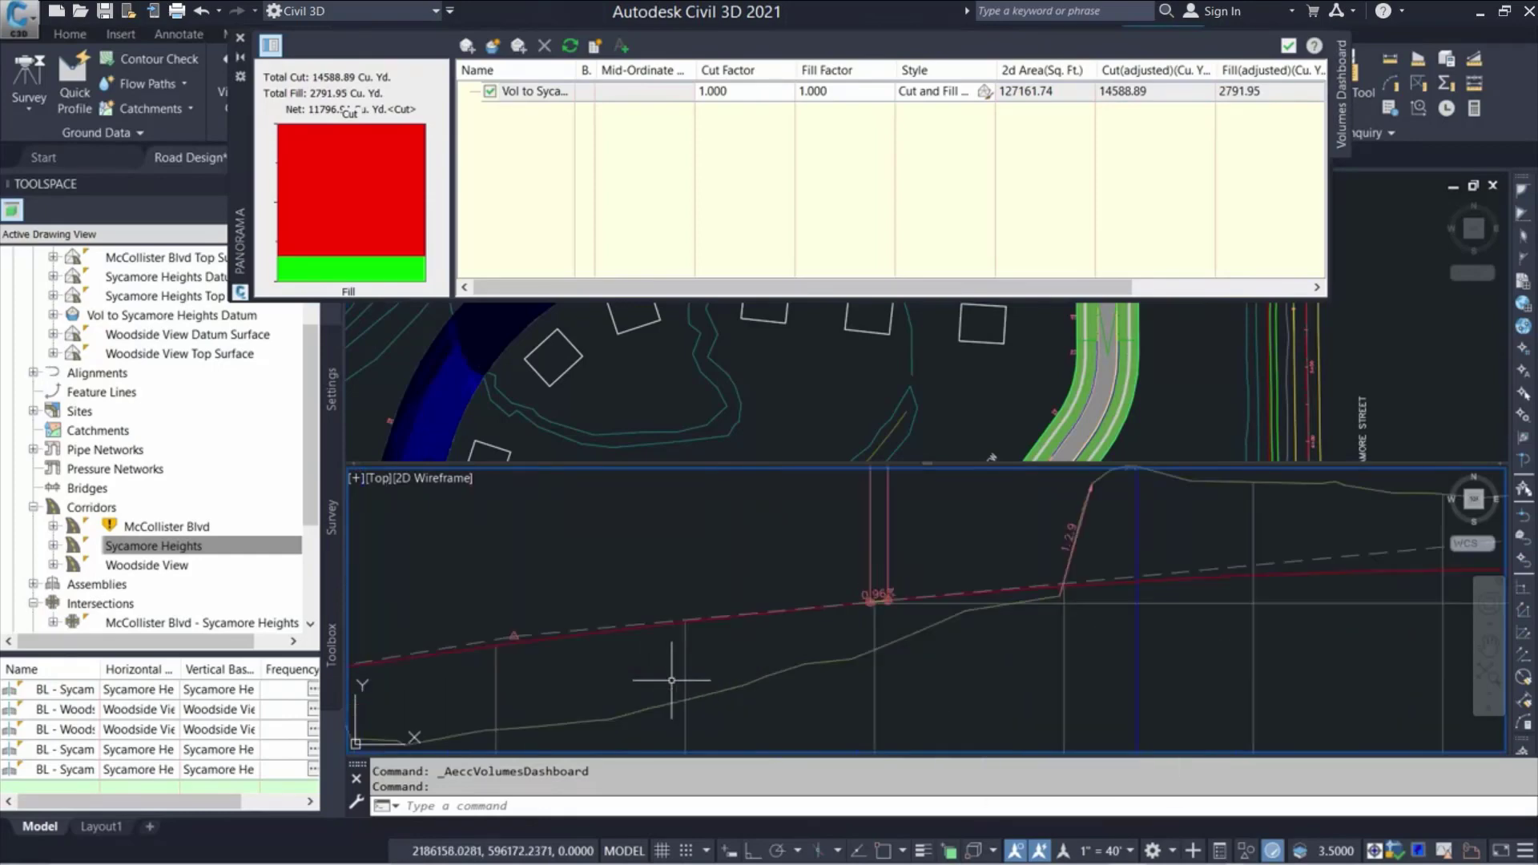
scroll(796, 591, "up", 3)
scroll(799, 589, "down", 4)
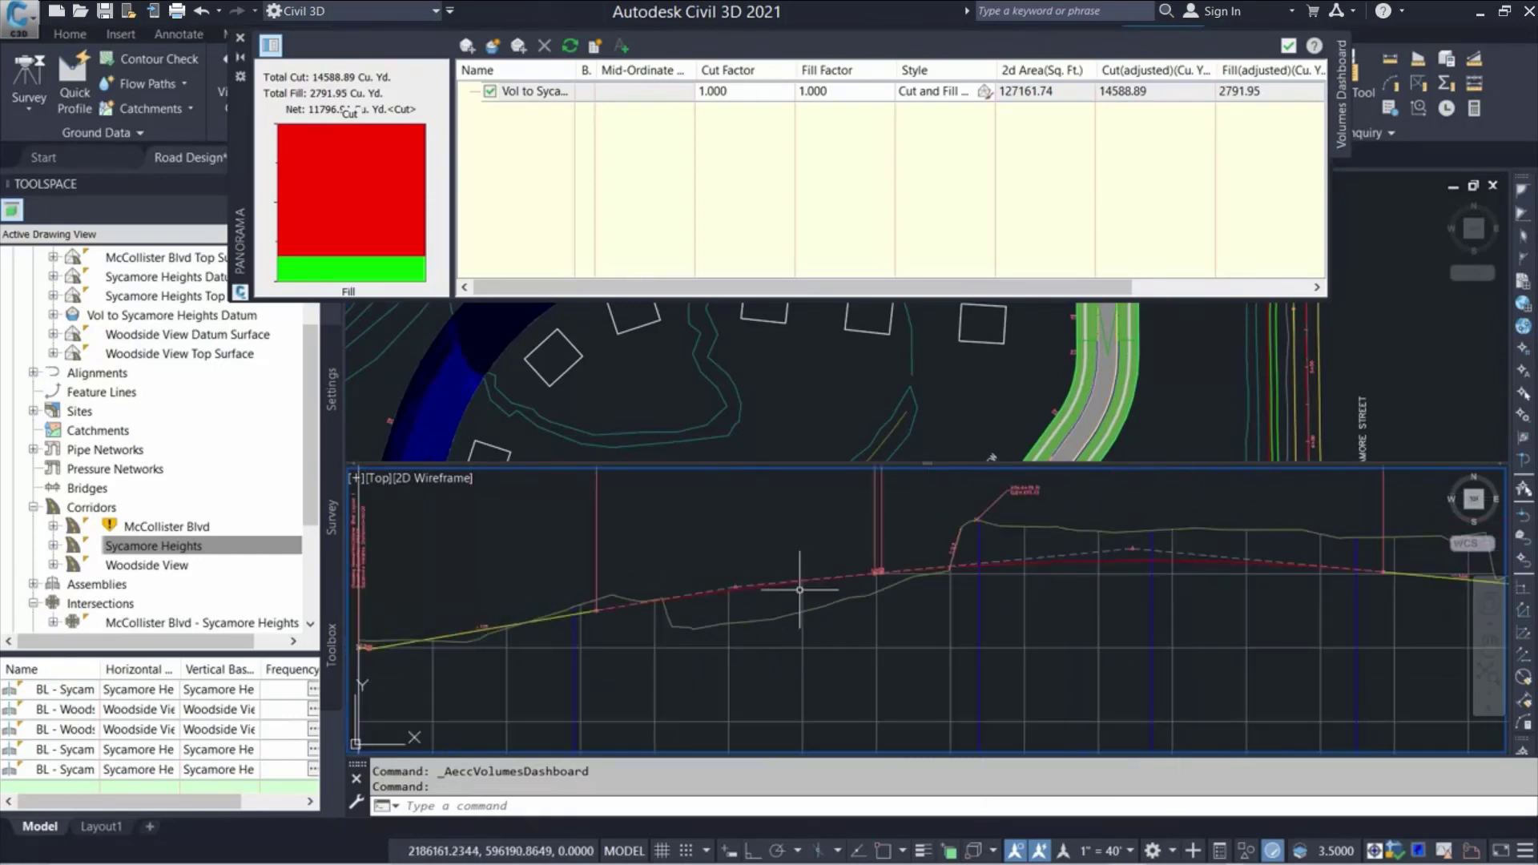
scroll(732, 597, "up", 4)
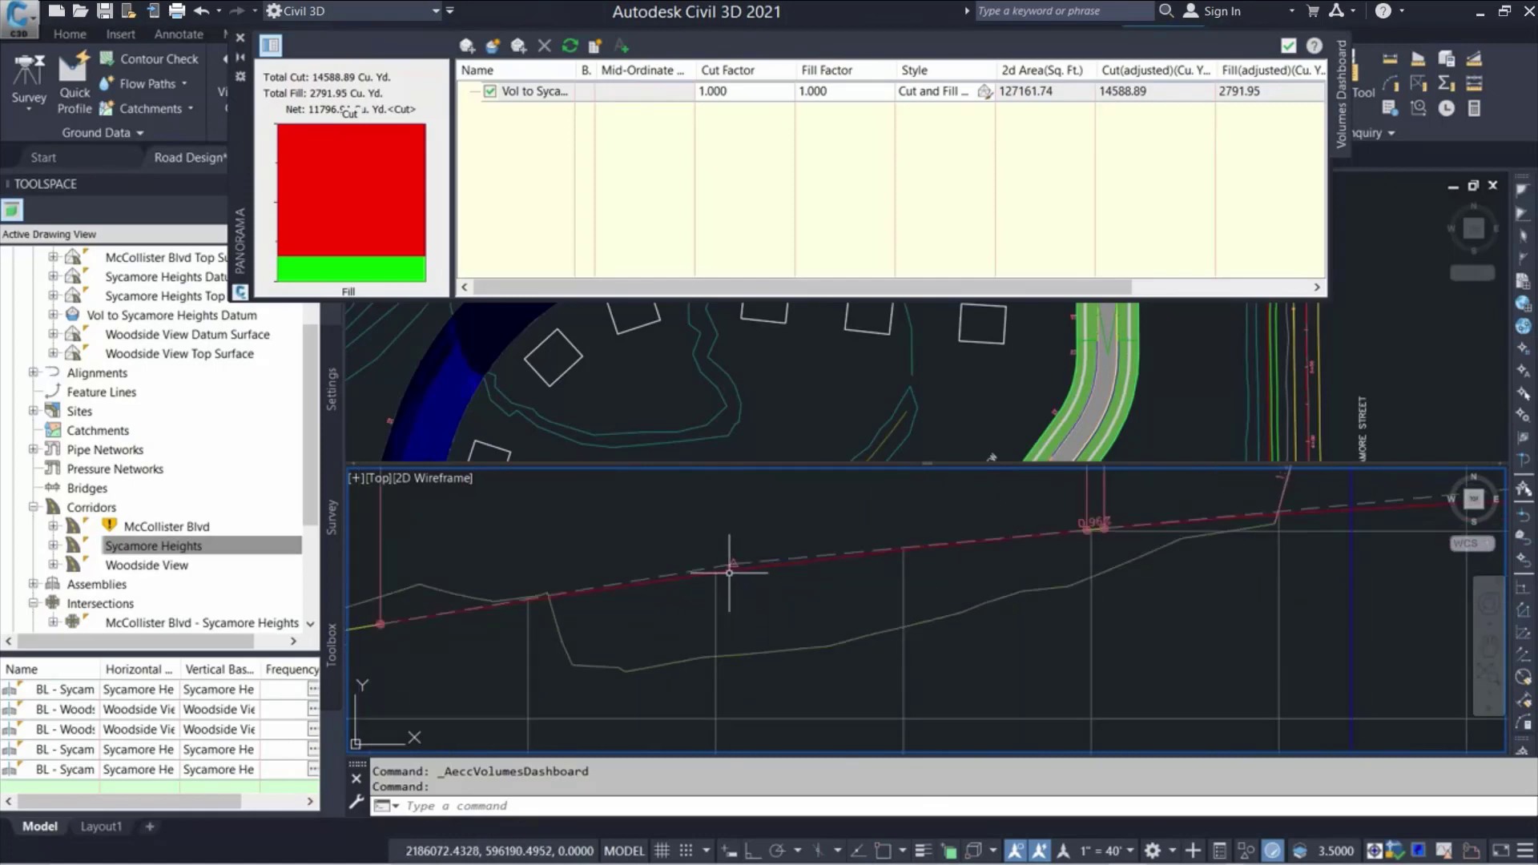
left_click(730, 571)
scroll(771, 606, "down", 2)
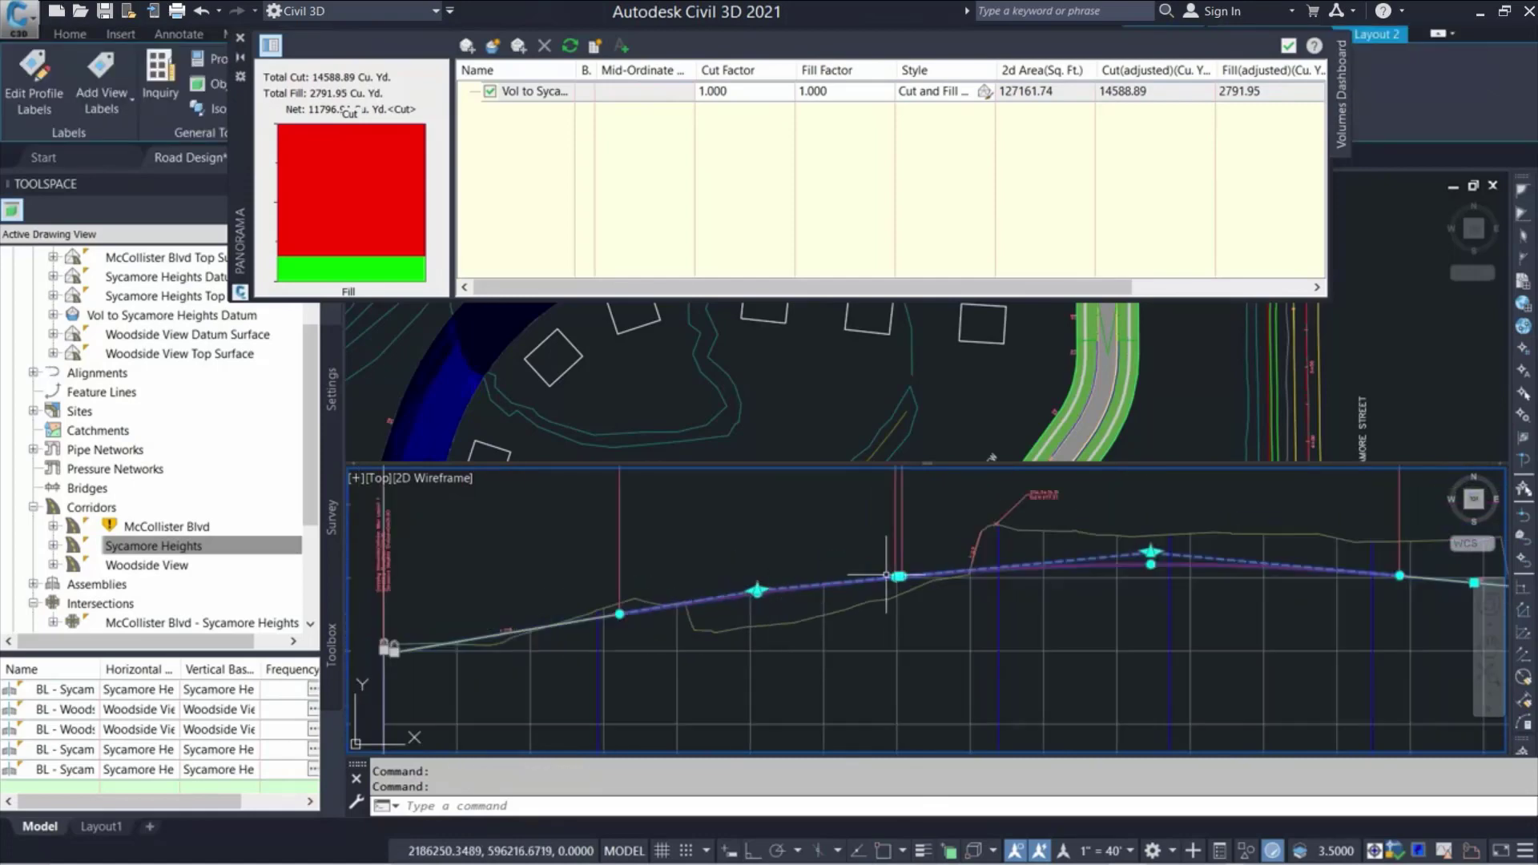
scroll(886, 577, "up", 4)
left_click(880, 580)
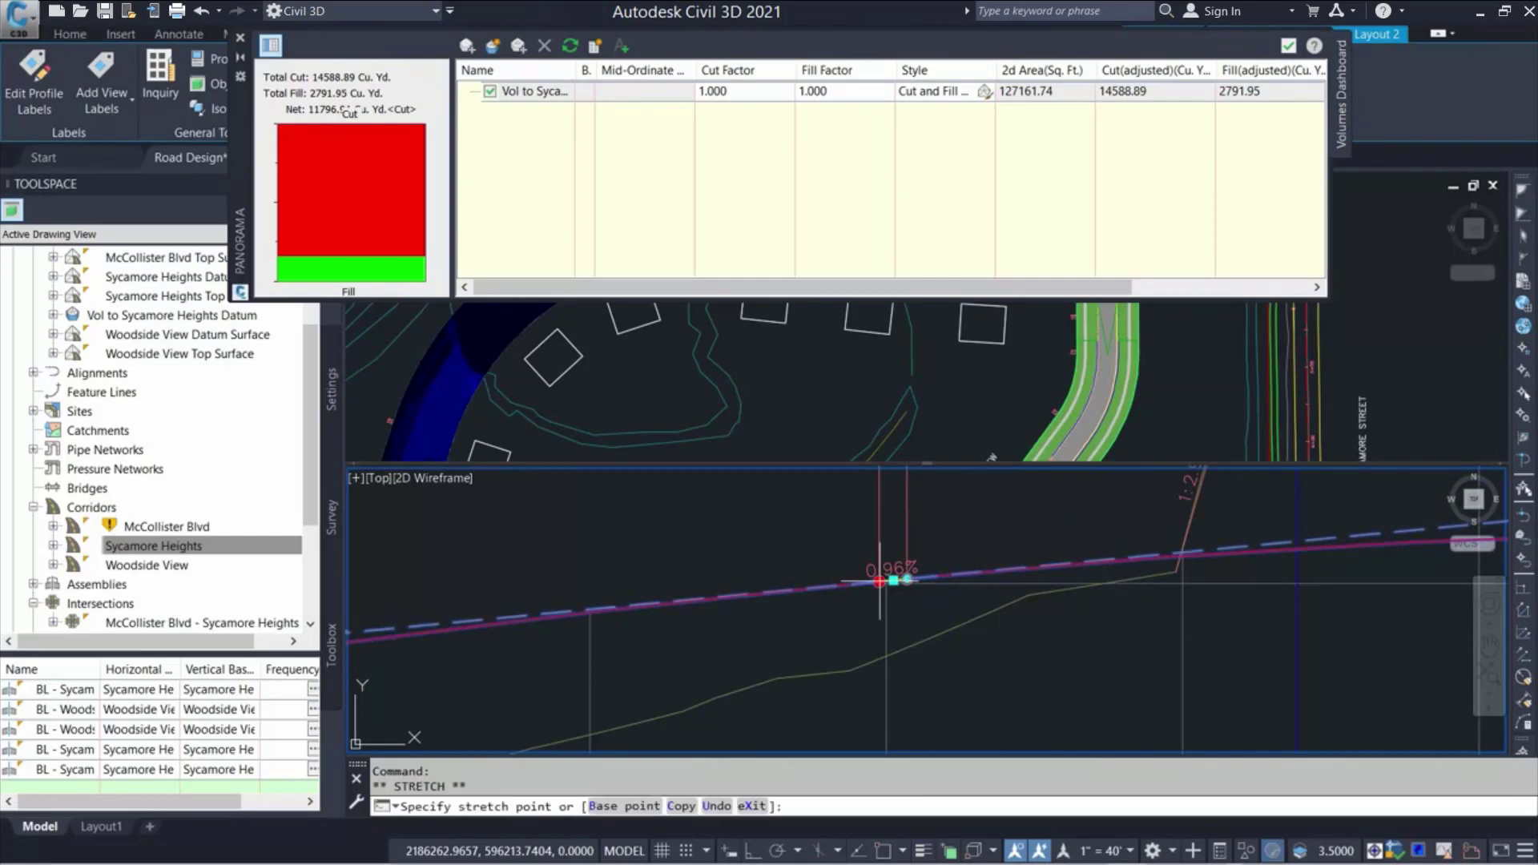
scroll(880, 580, "down", 4)
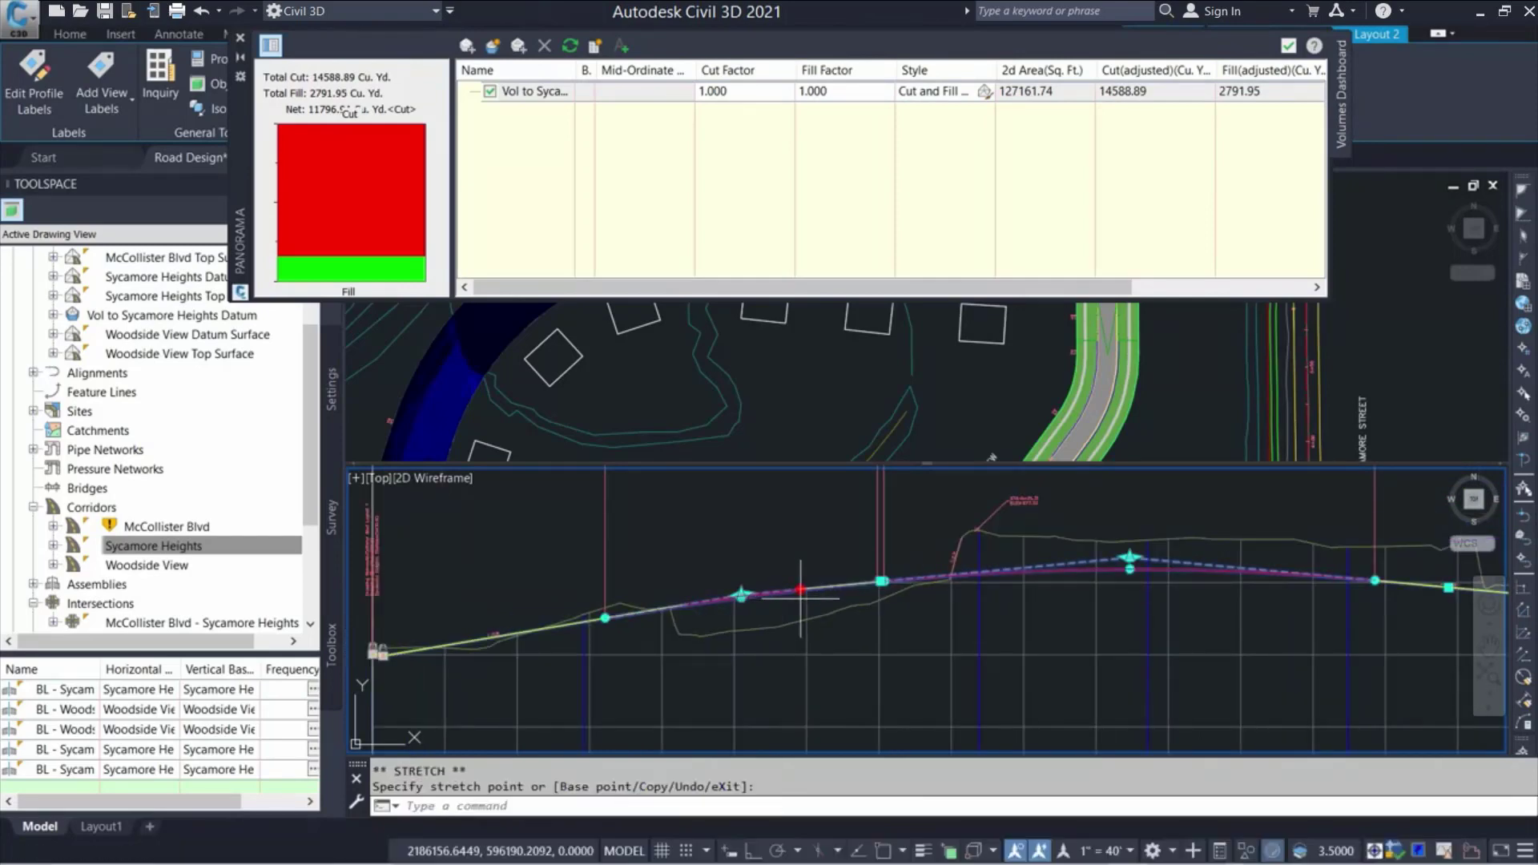
left_click(800, 591)
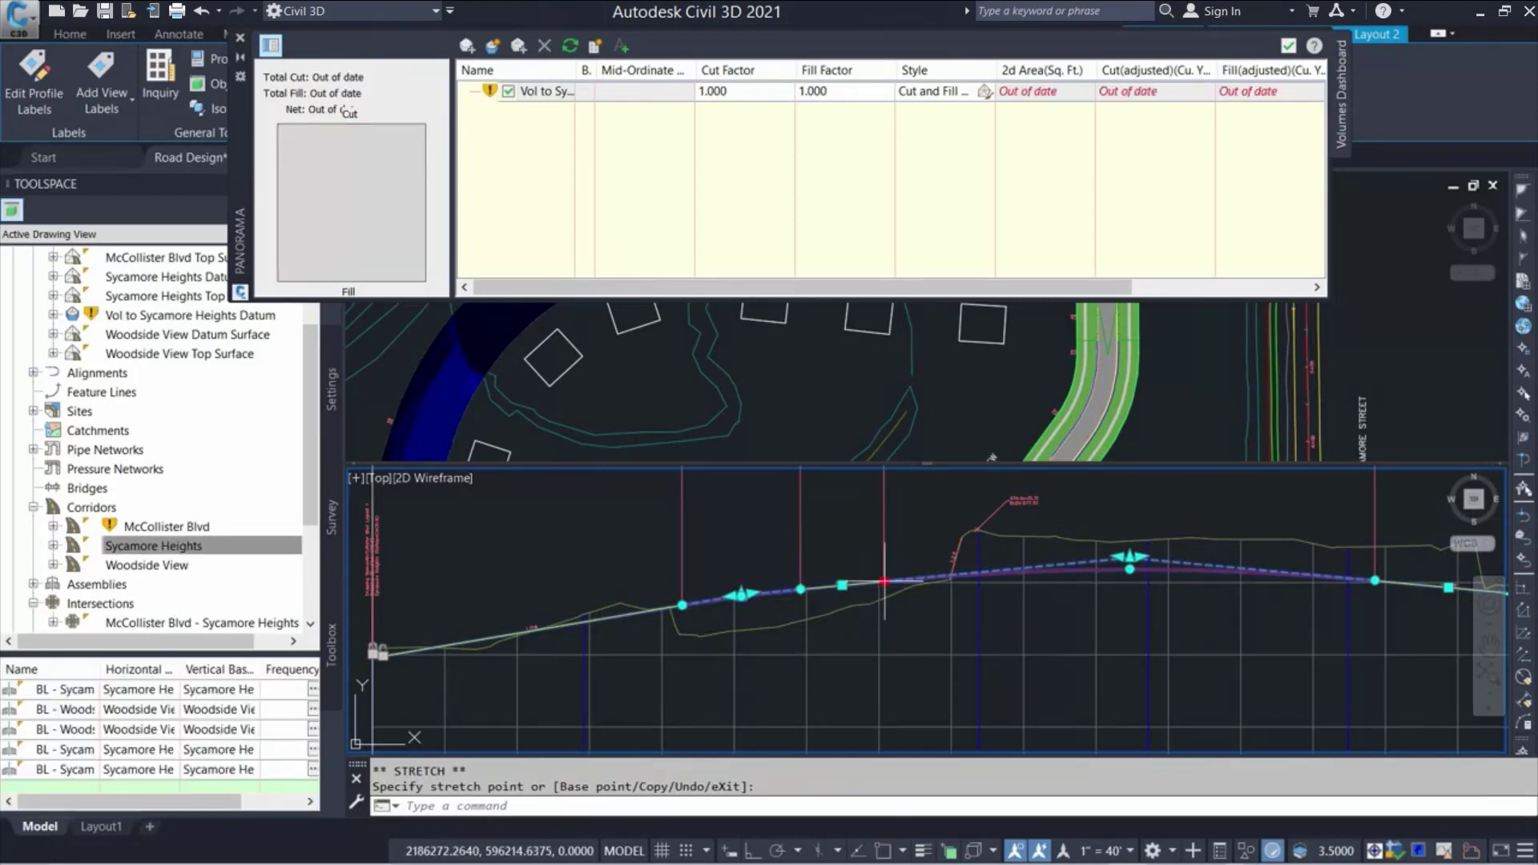
Shorten the second crest curve of the Sycamore Heights profile to about 372 feet and deselect the profile
left_click(995, 570)
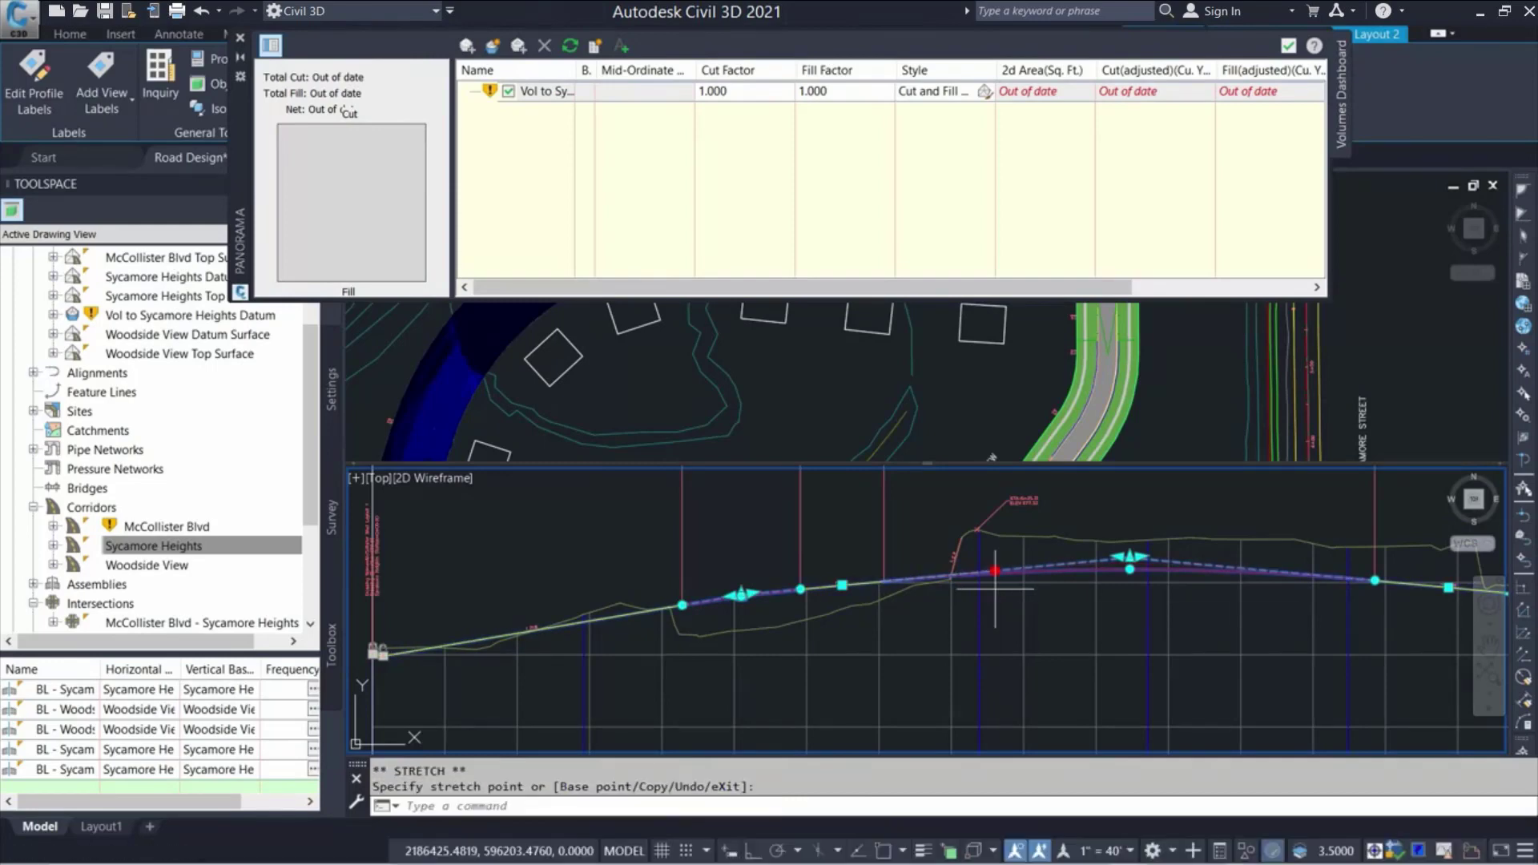
left_click(612, 571)
key("Escape")
key("Escape")
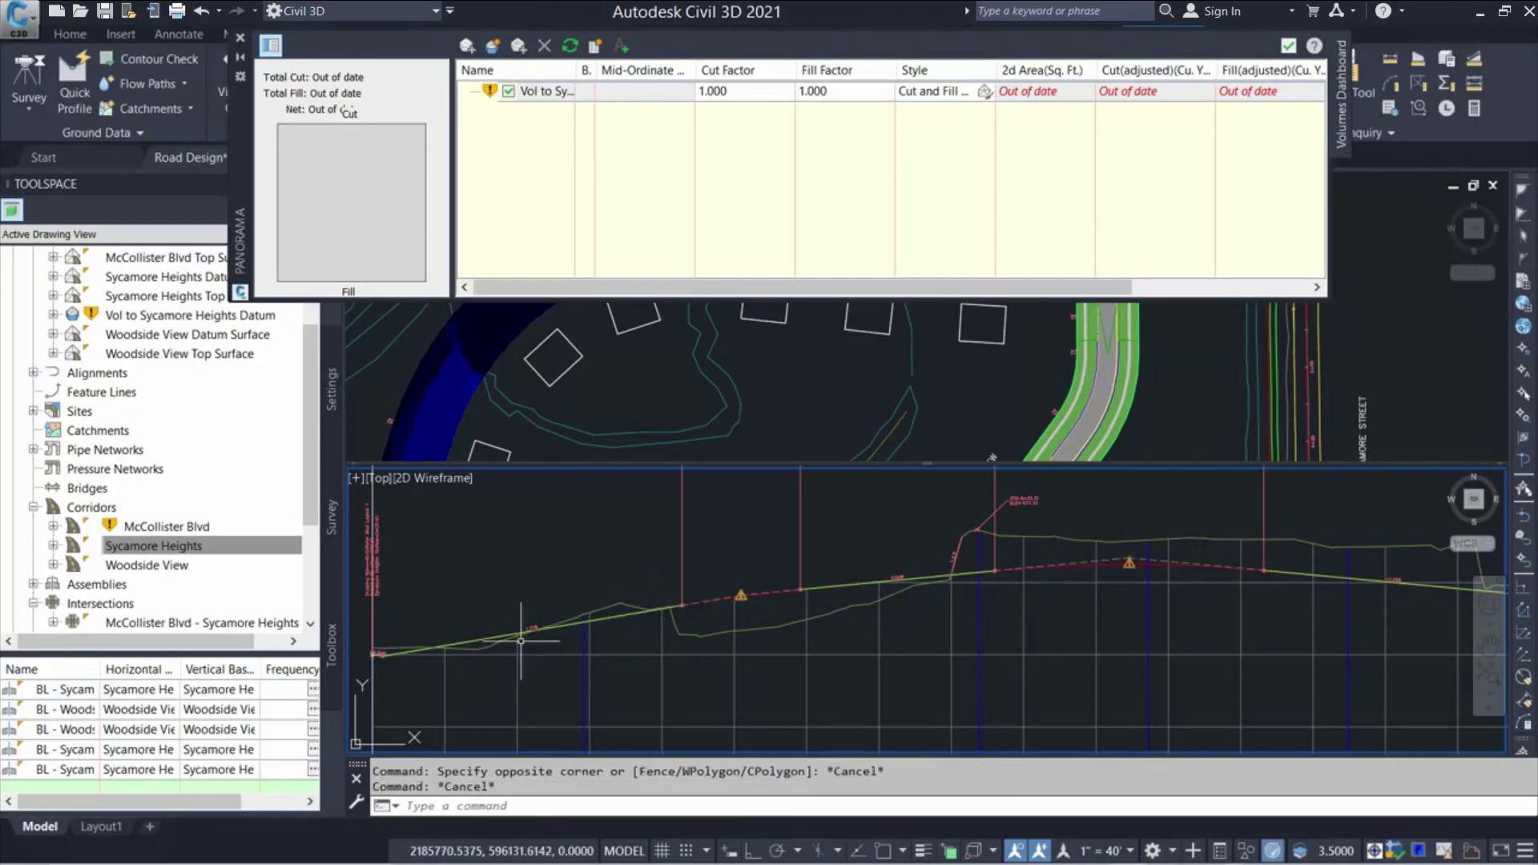
Check the secondary road profile rules of the McCollister Blvd - Sycamore Heights intersection against the profile's starting grades, and close them
scroll(521, 641, "up", 5)
middle_click_drag(505, 635, 987, 657)
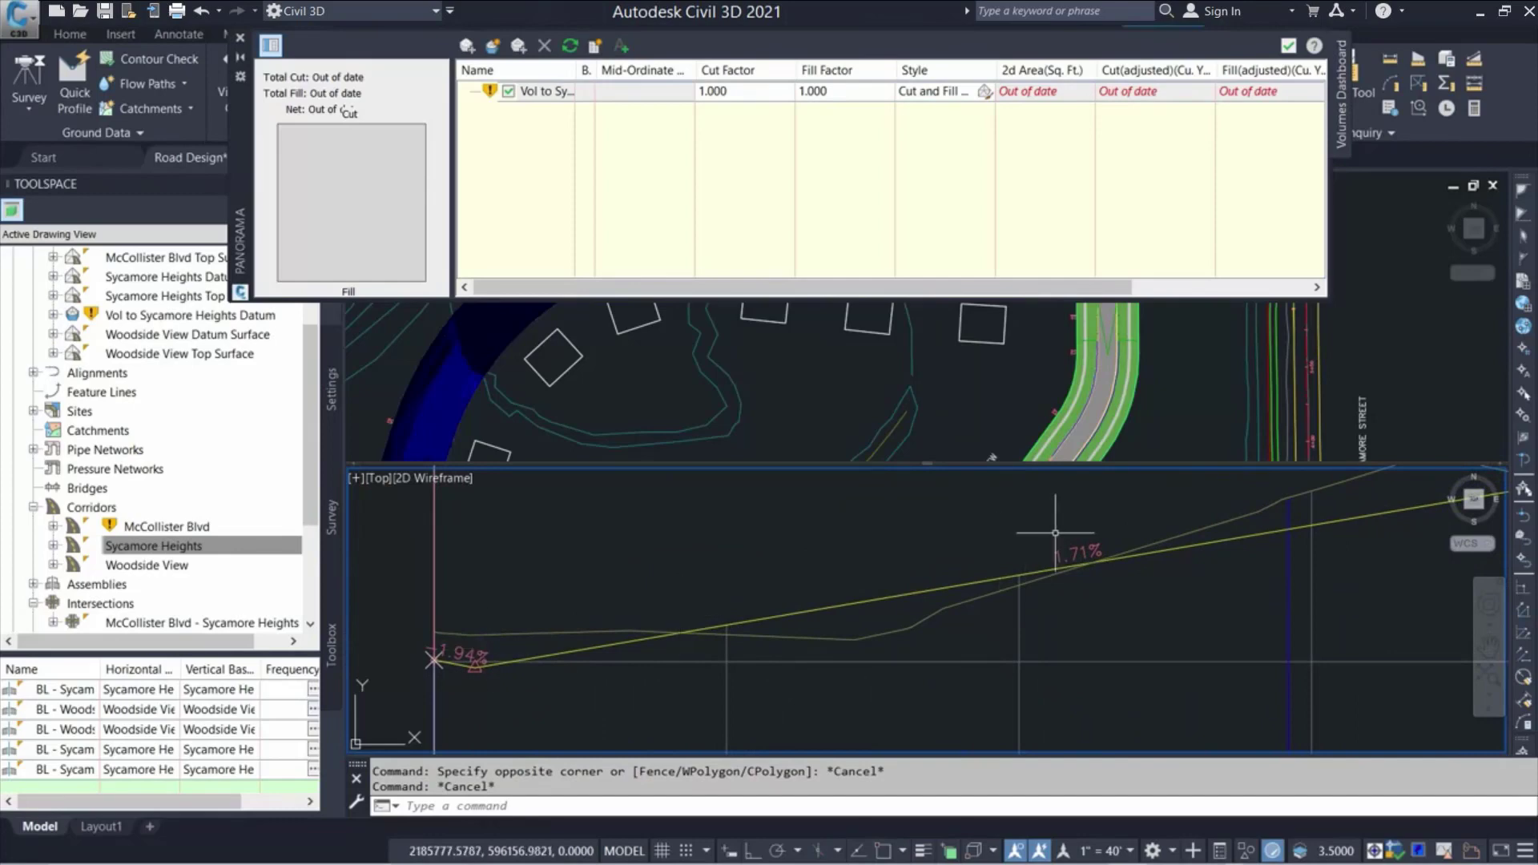
left_click(192, 544)
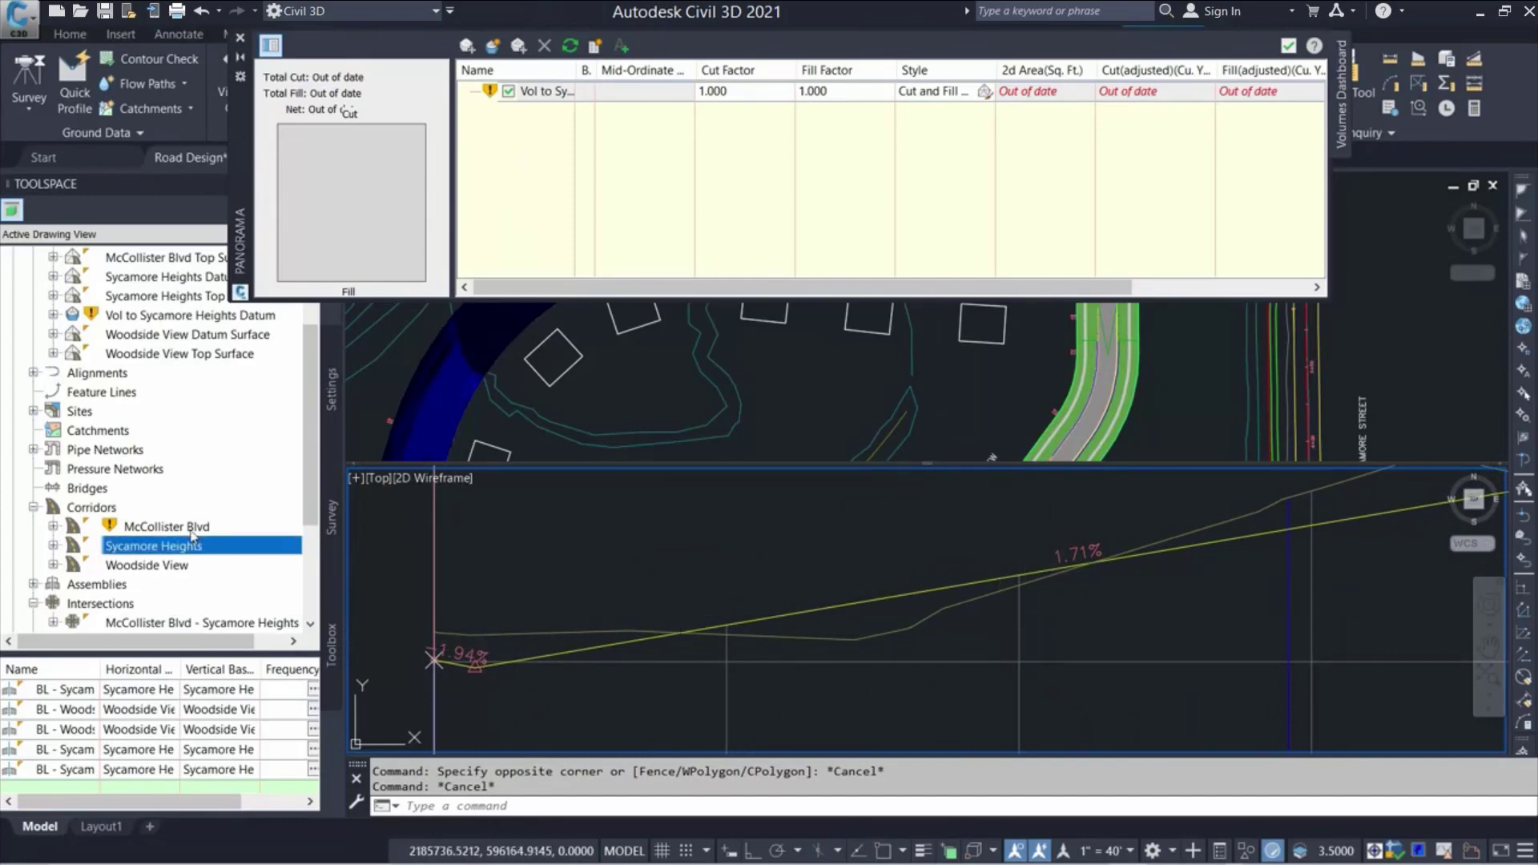
scroll(275, 529, "down", 1)
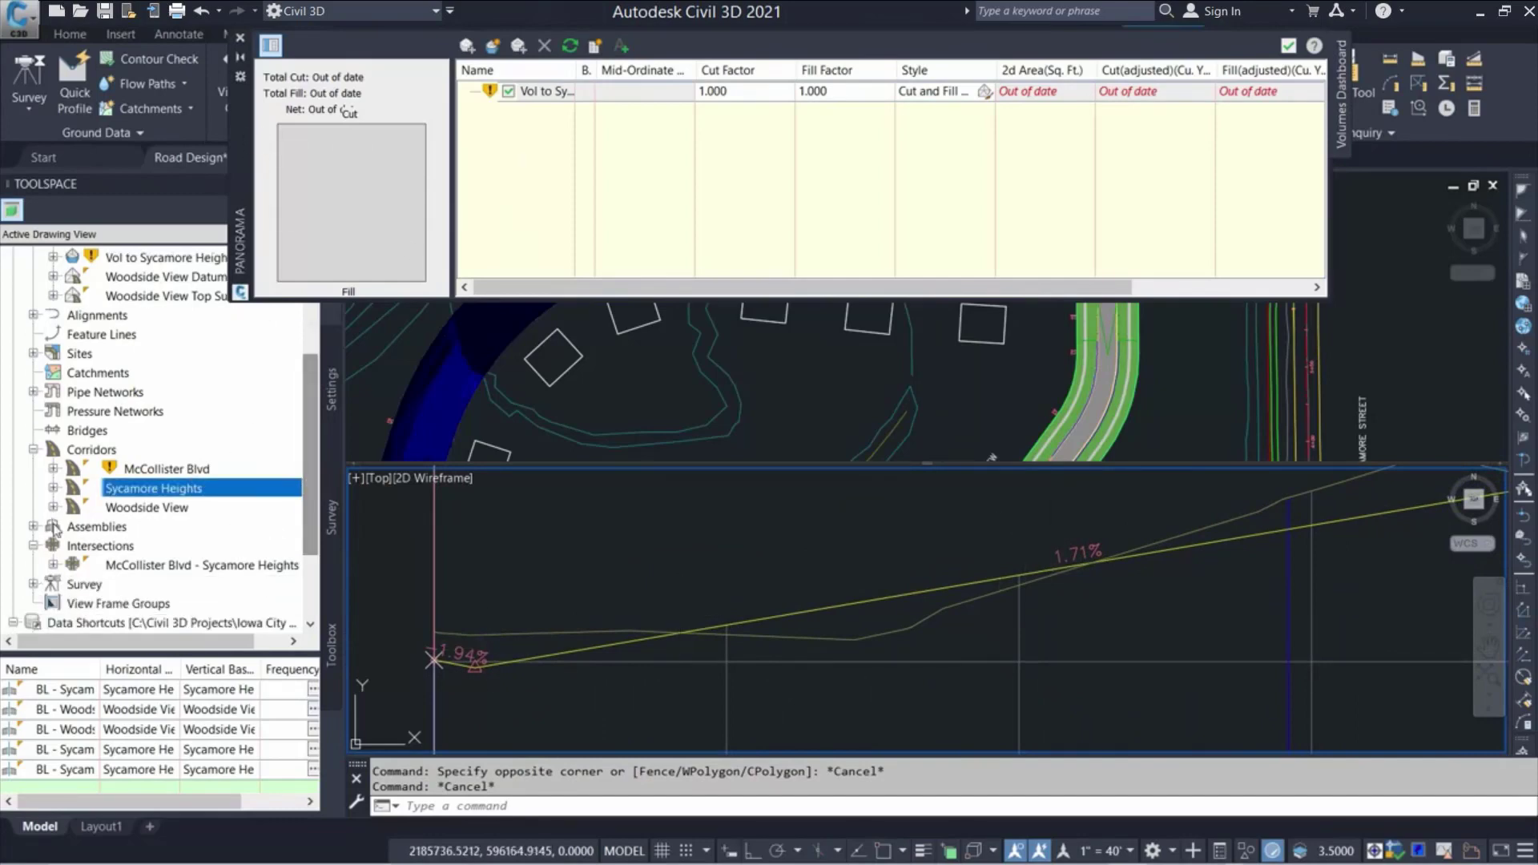
left_click(133, 566)
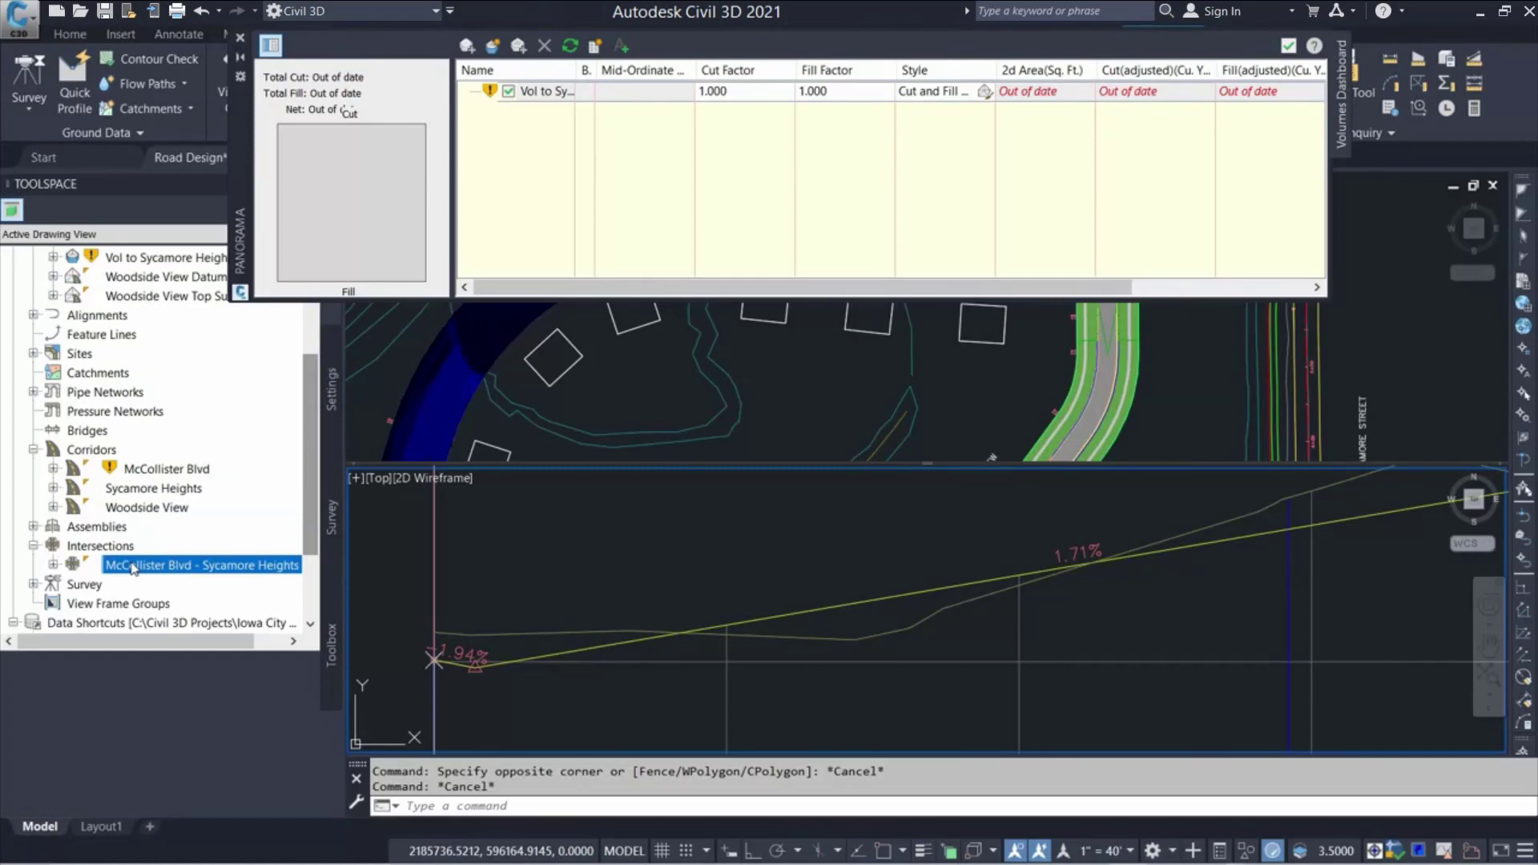
right_click(134, 568)
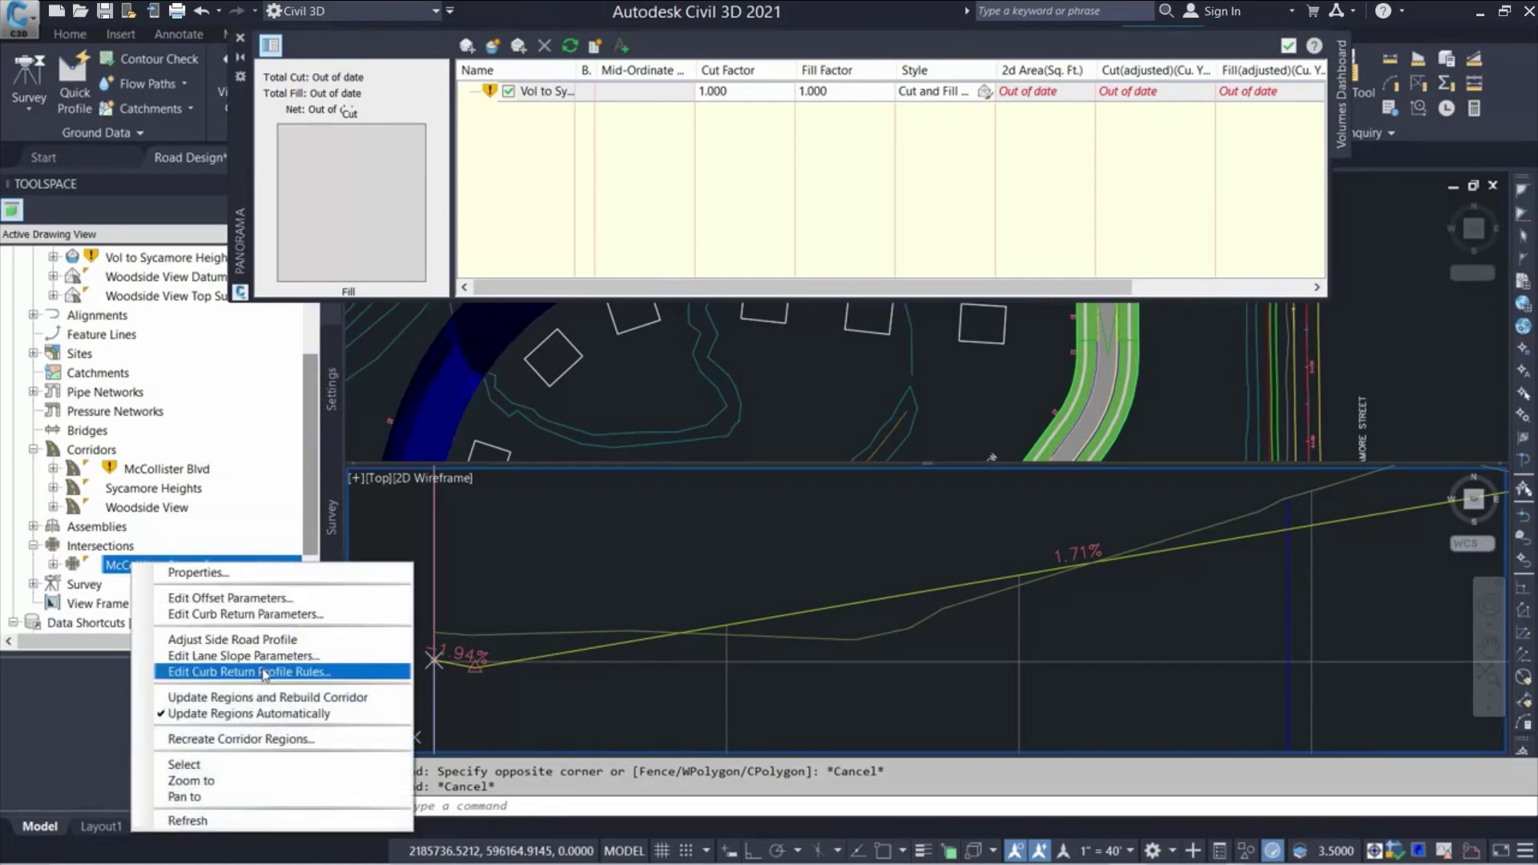
left_click(269, 641)
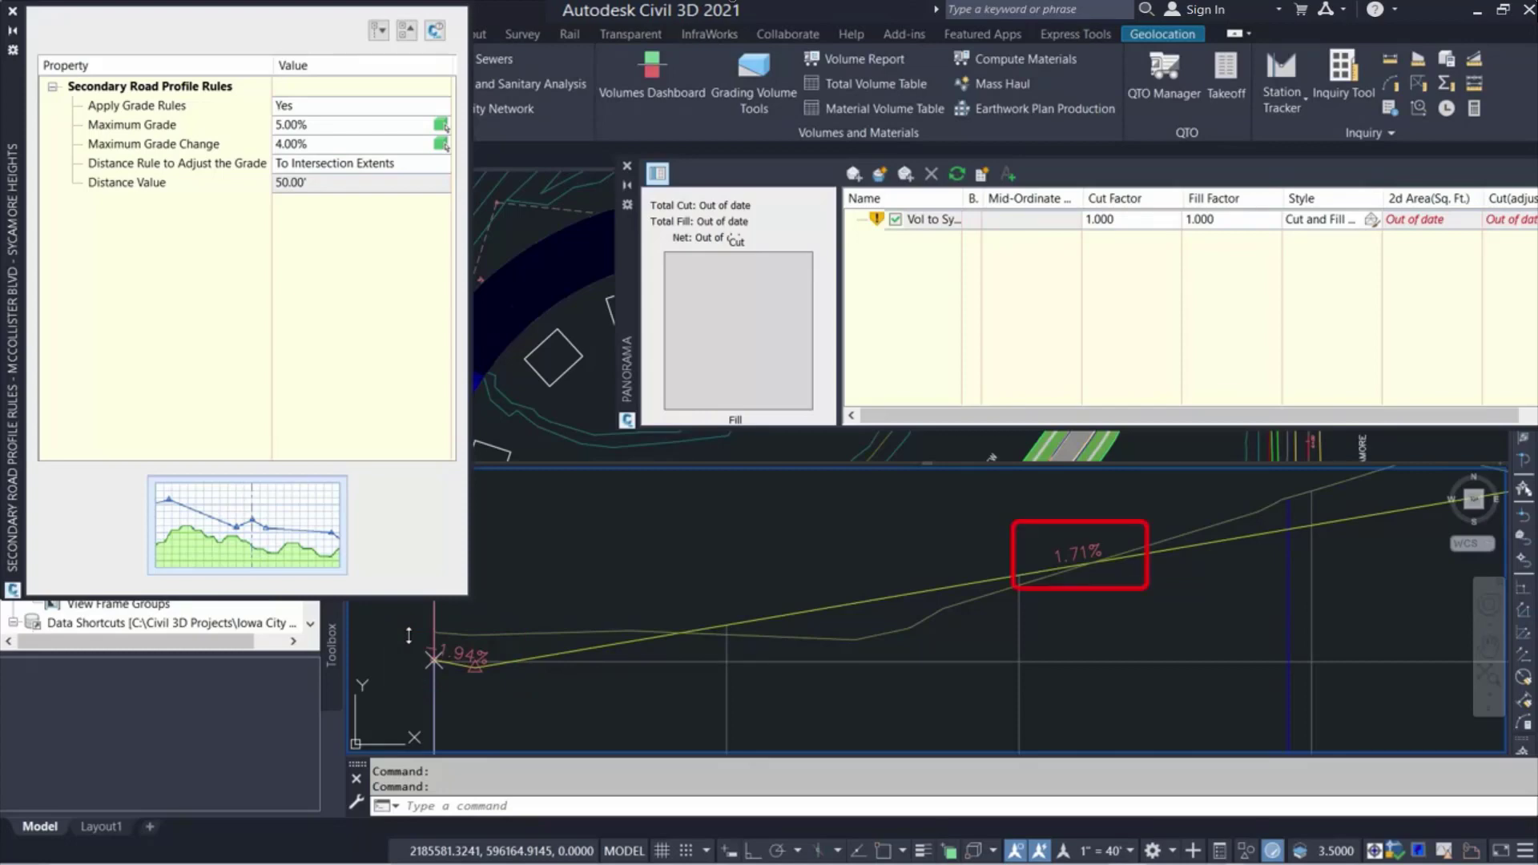
left_click(12, 11)
Open the Sycamore Heights layout profile for geometry editing, display its profile entities table, and reposition the Volumes Dashboard out of the way
scroll(775, 589, "down", 2)
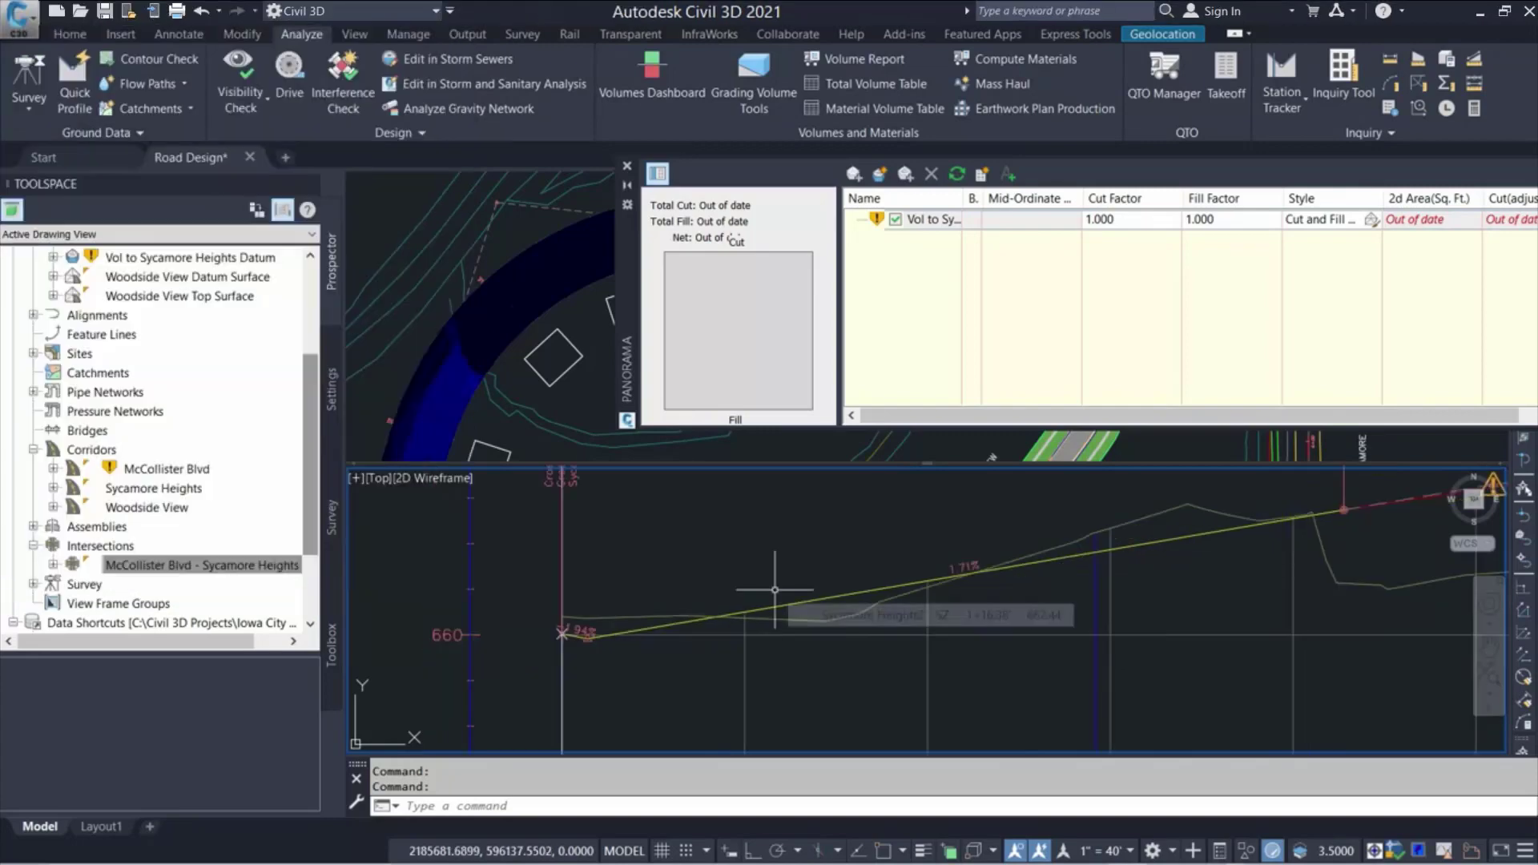
scroll(775, 590, "down", 4)
middle_click_drag(891, 613, 639, 658)
left_click_drag(628, 372, 375, 443)
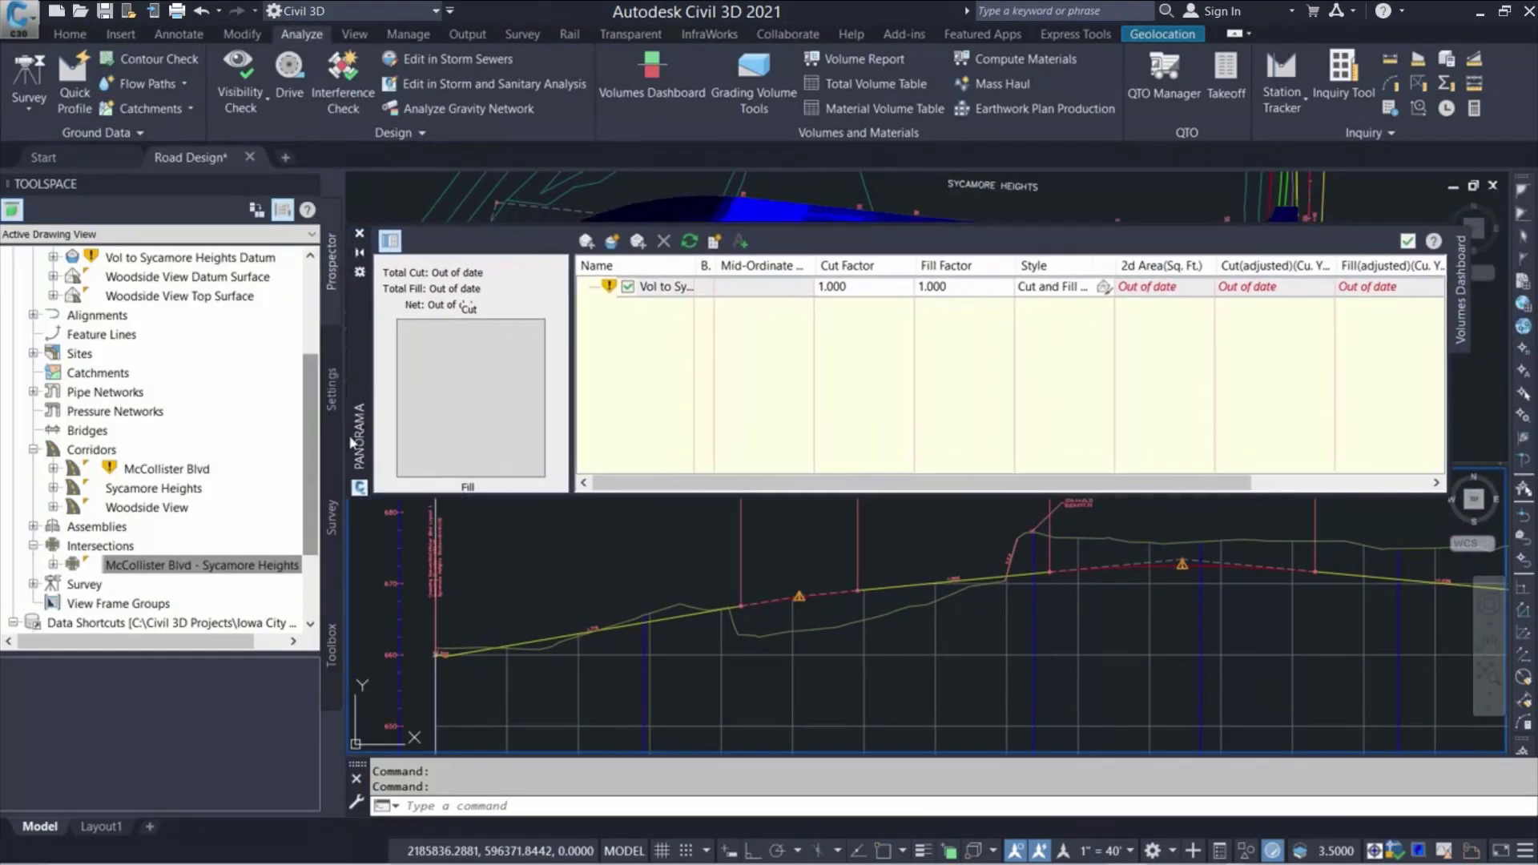
left_click(657, 620)
right_click(678, 537)
left_click(756, 400)
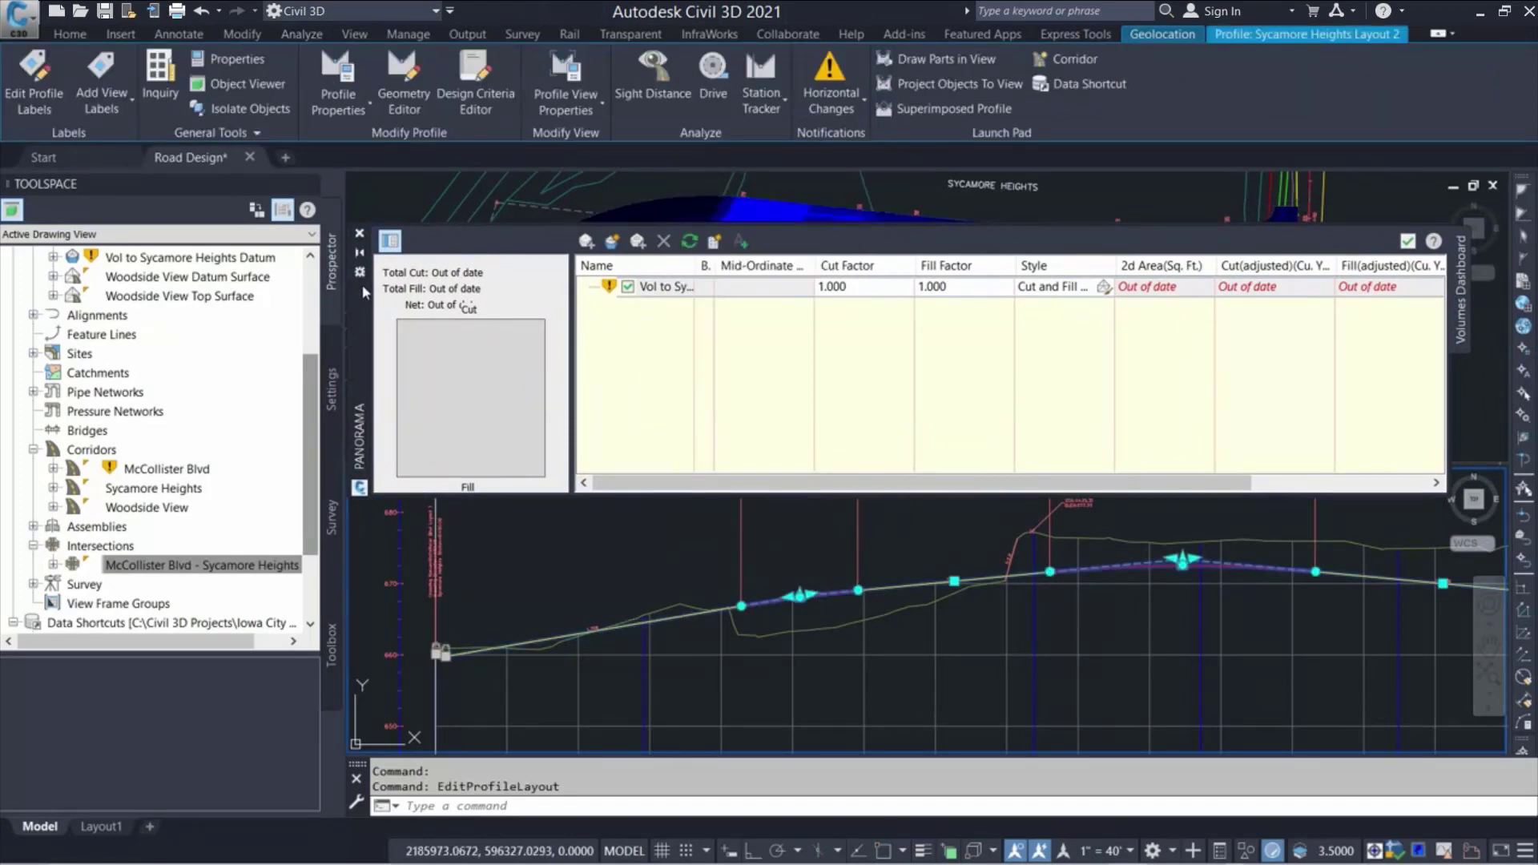
left_click_drag(364, 293, 282, 112)
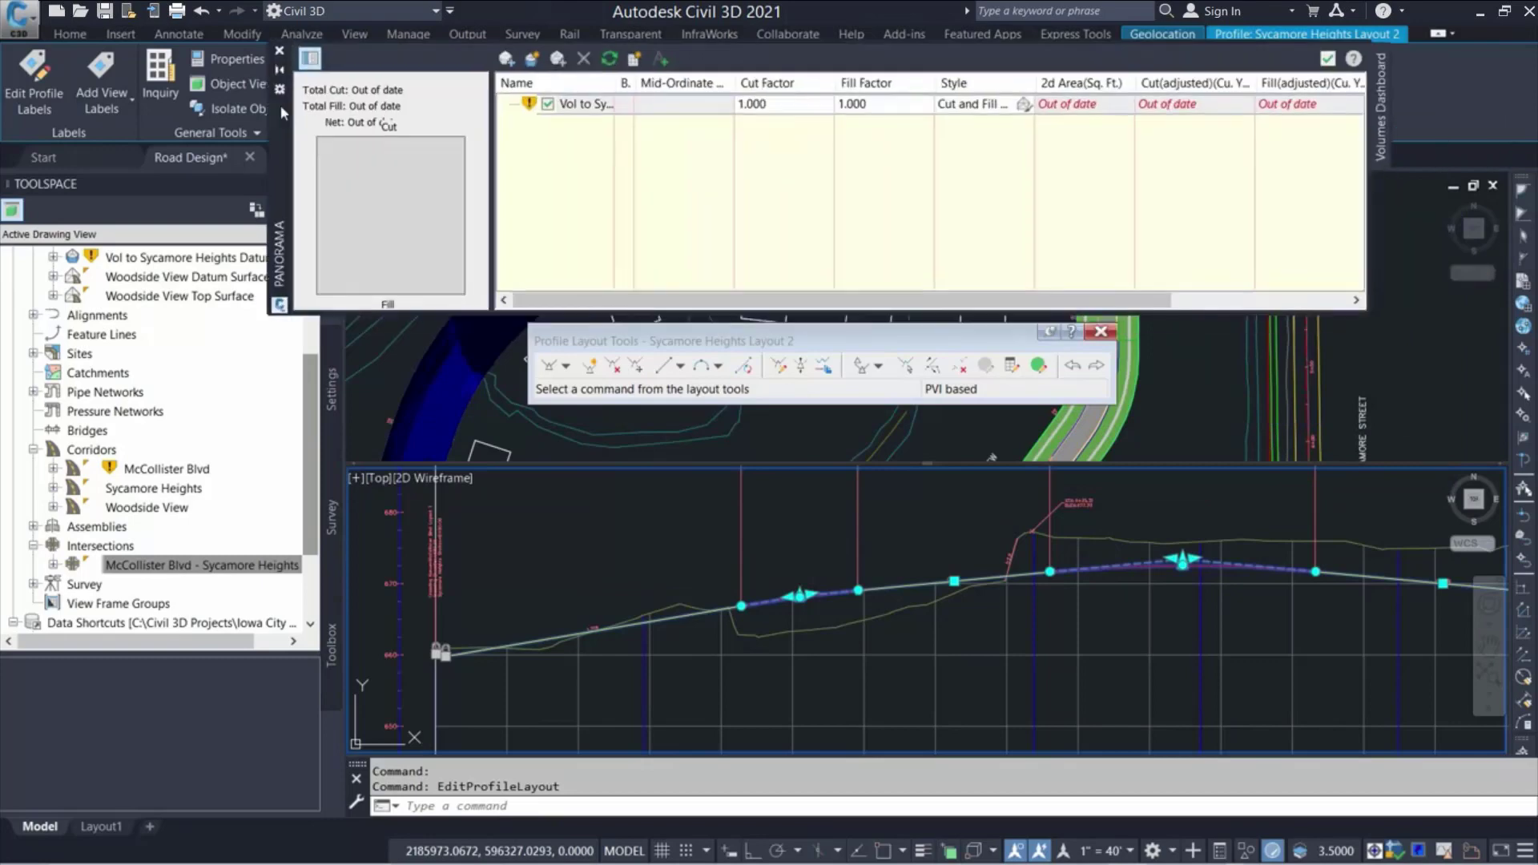
left_click(1038, 365)
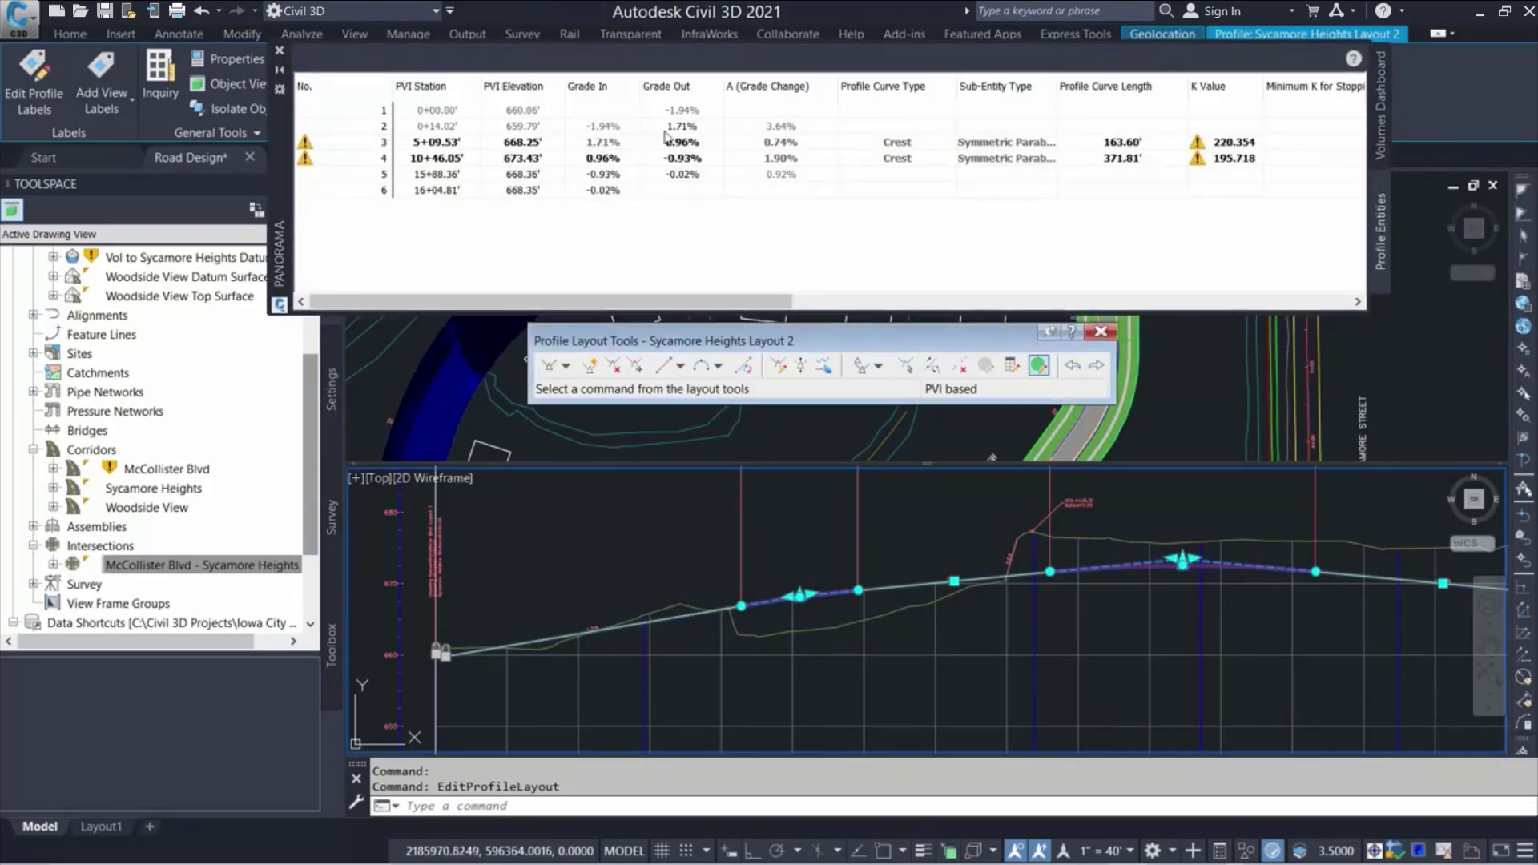
Set the outgoing grade at the second PVI of the Sycamore Heights profile to 2.05%
left_click(682, 128)
left_click(687, 129)
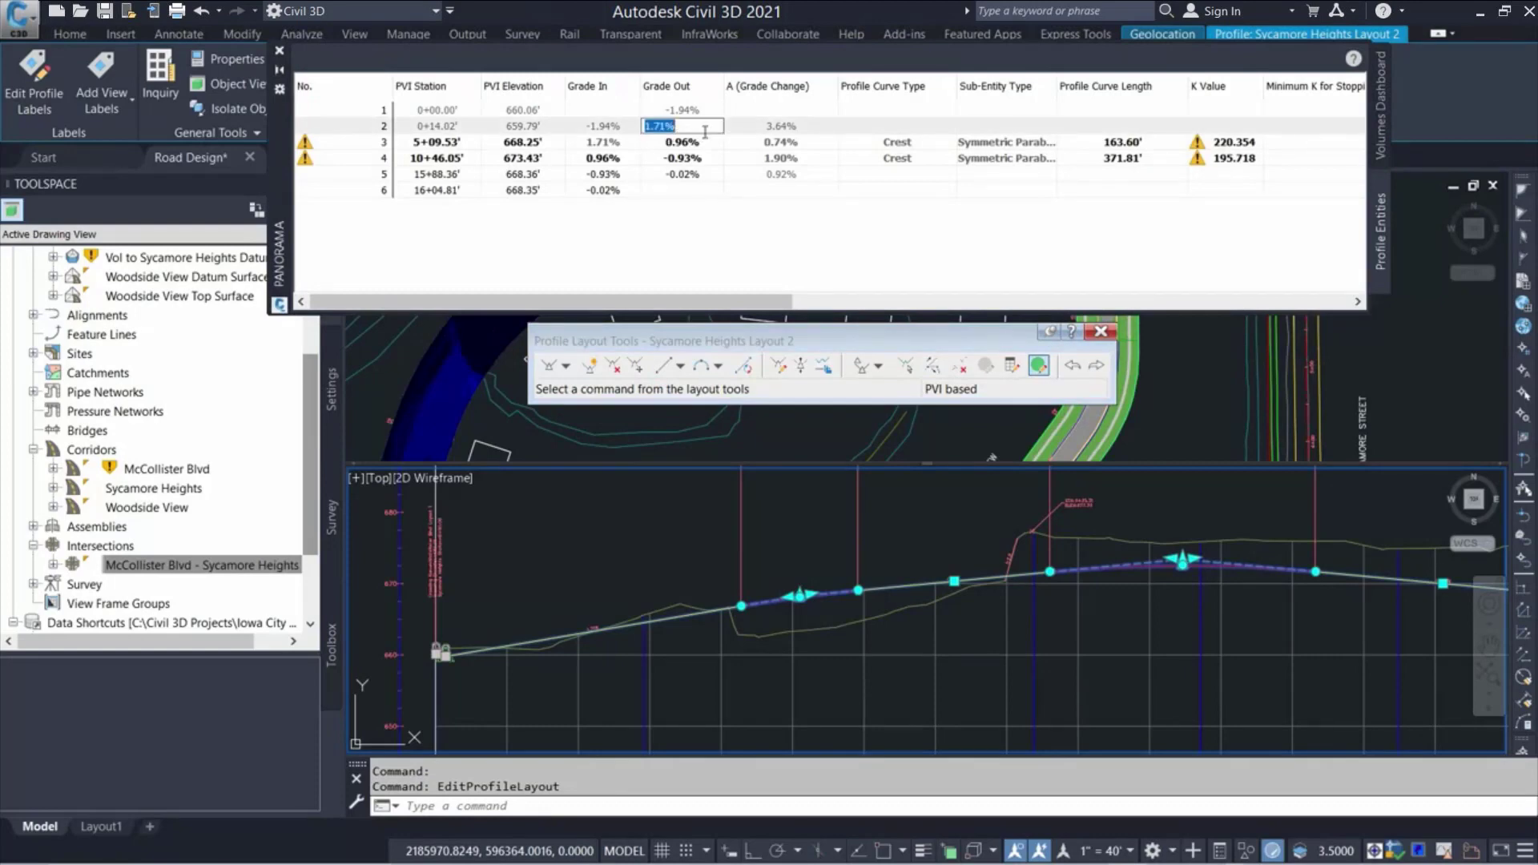
type("2.05")
key("Return")
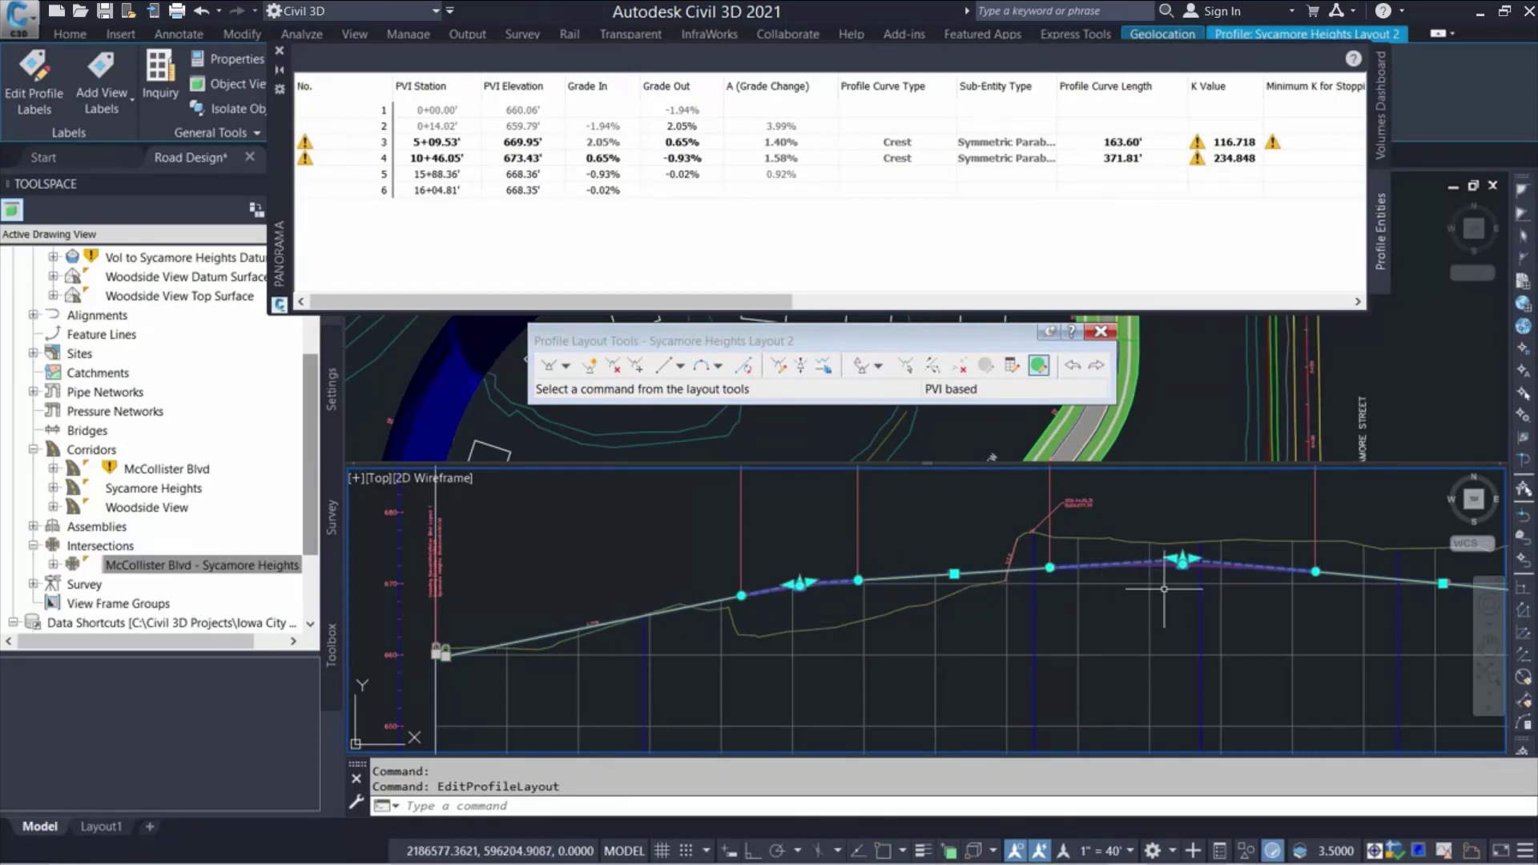
Raise the second crest curve's PVI to about station 10+16, elevation 677.5 feet, and recompute the volumes
scroll(1175, 567, "up", 3)
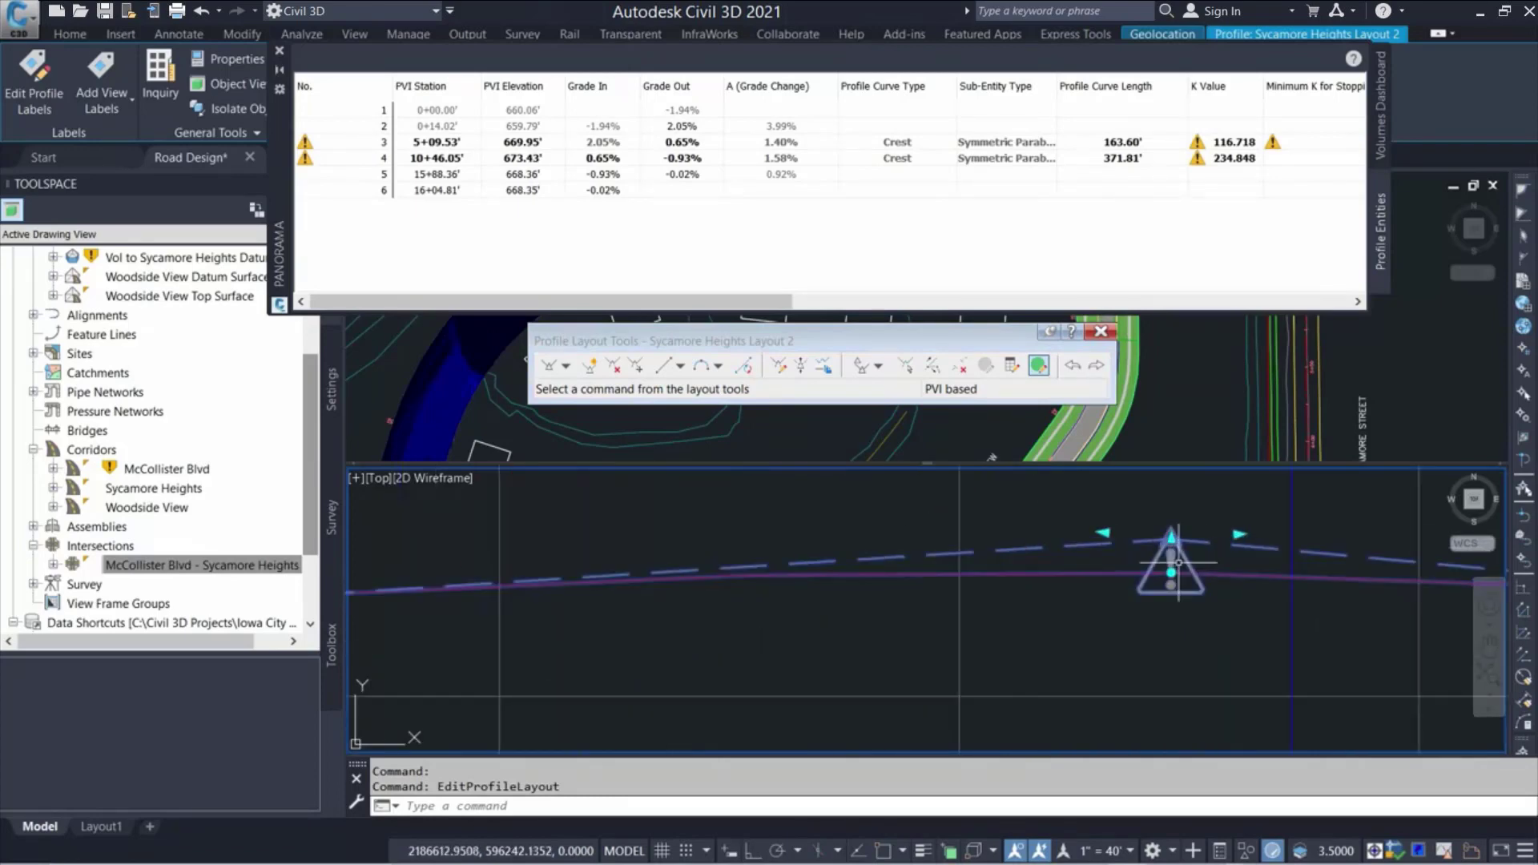
scroll(1177, 562, "down", 3)
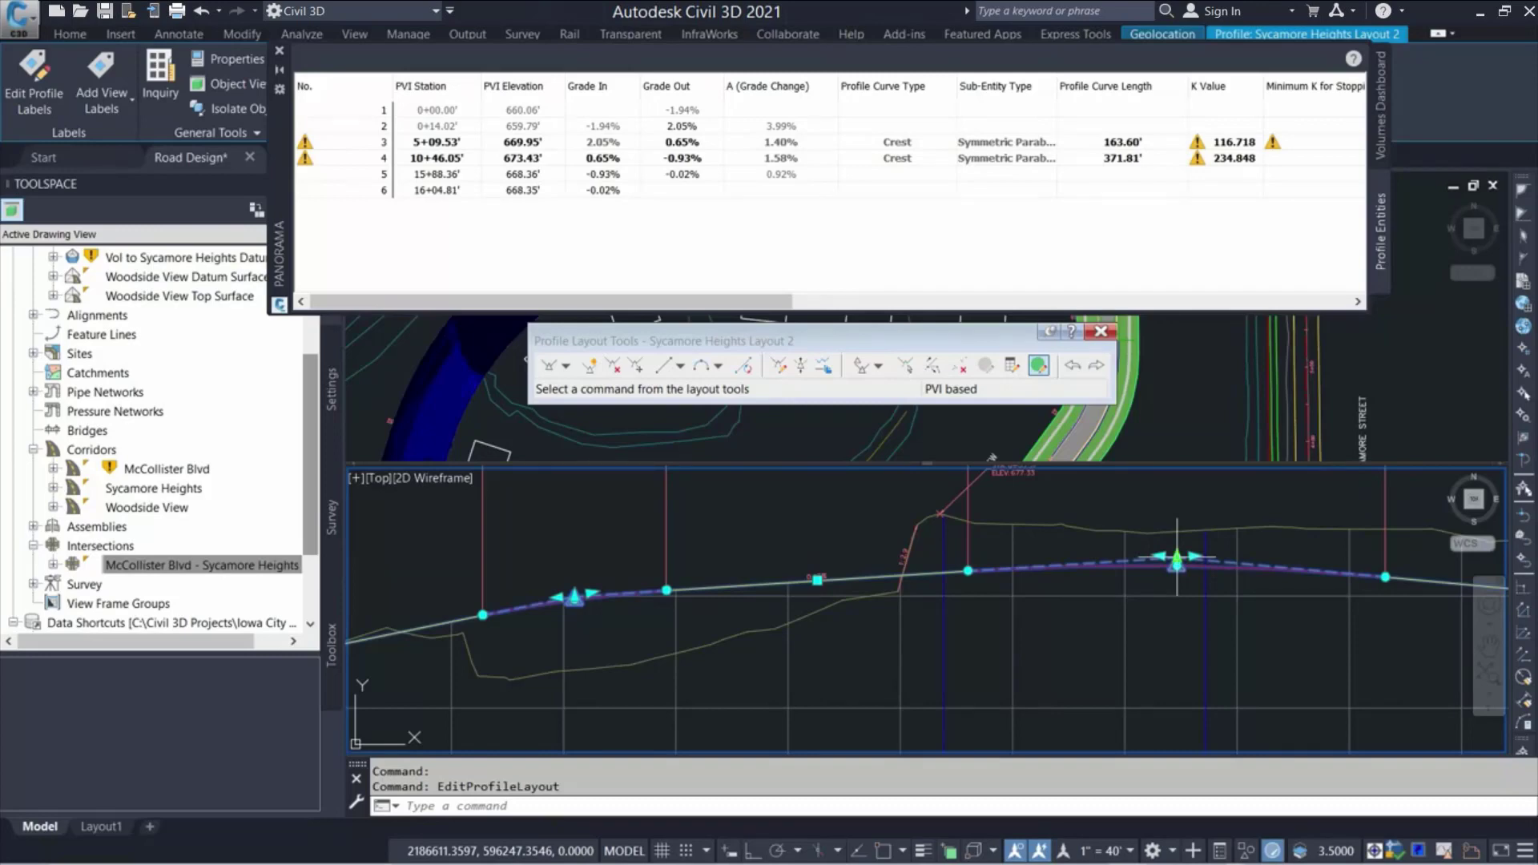
left_click(1176, 562)
scroll(1174, 561, "down", 2)
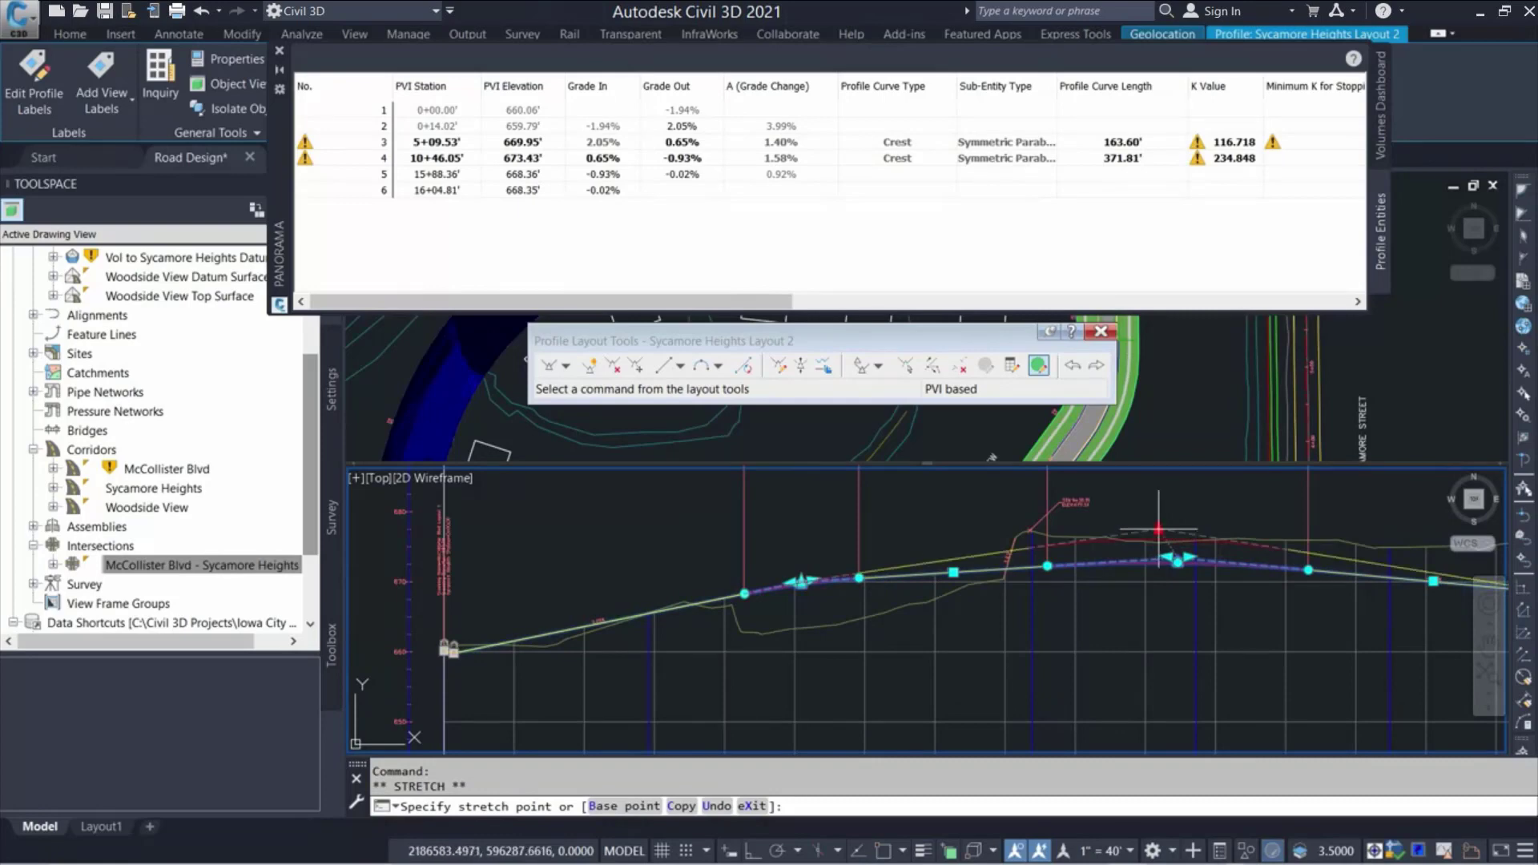
left_click(1158, 530)
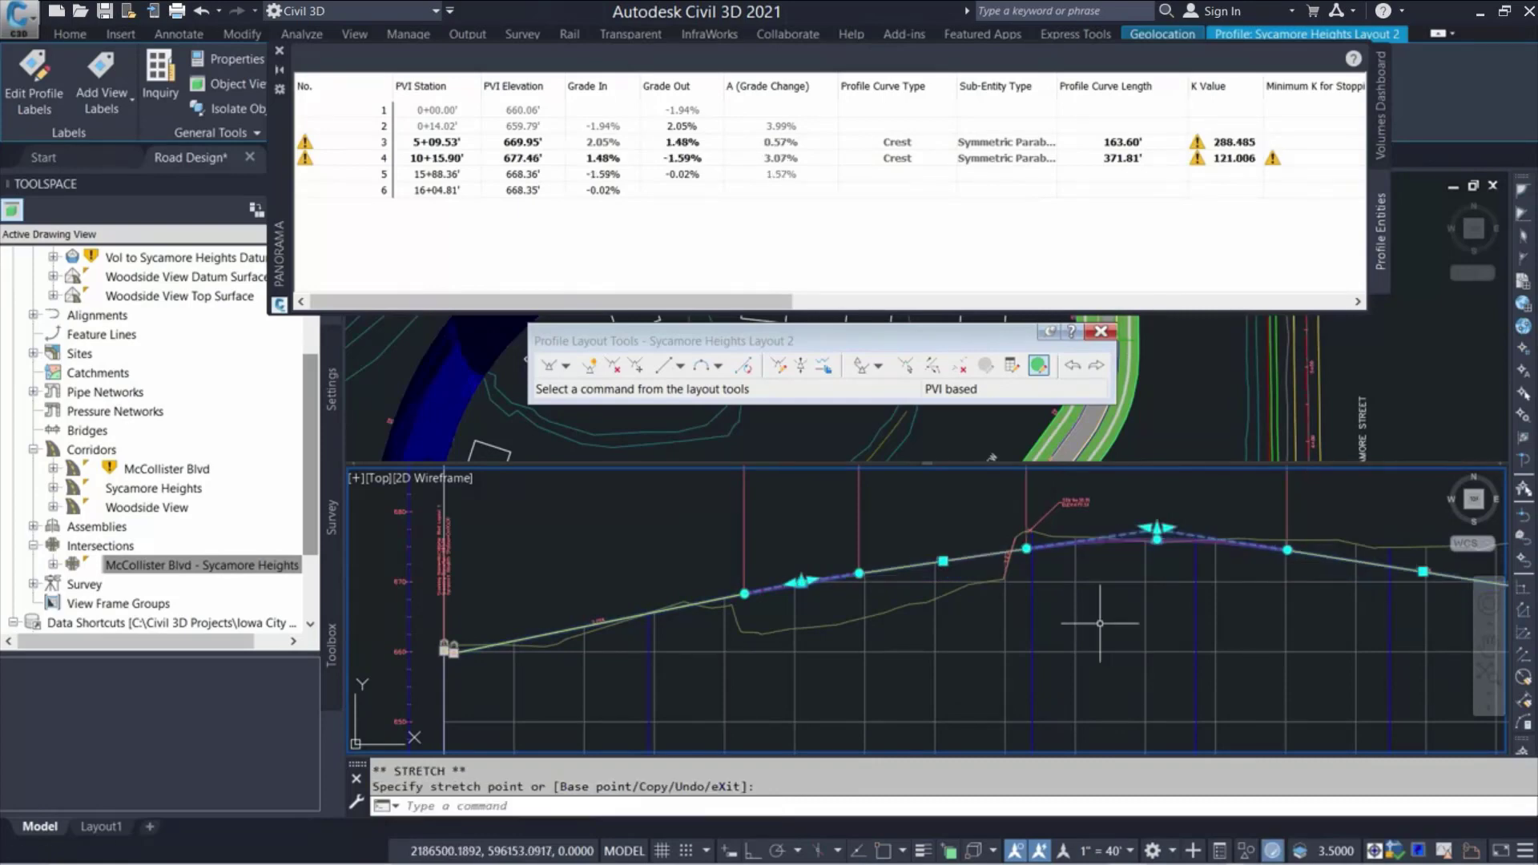
left_click(1380, 128)
left_click(609, 59)
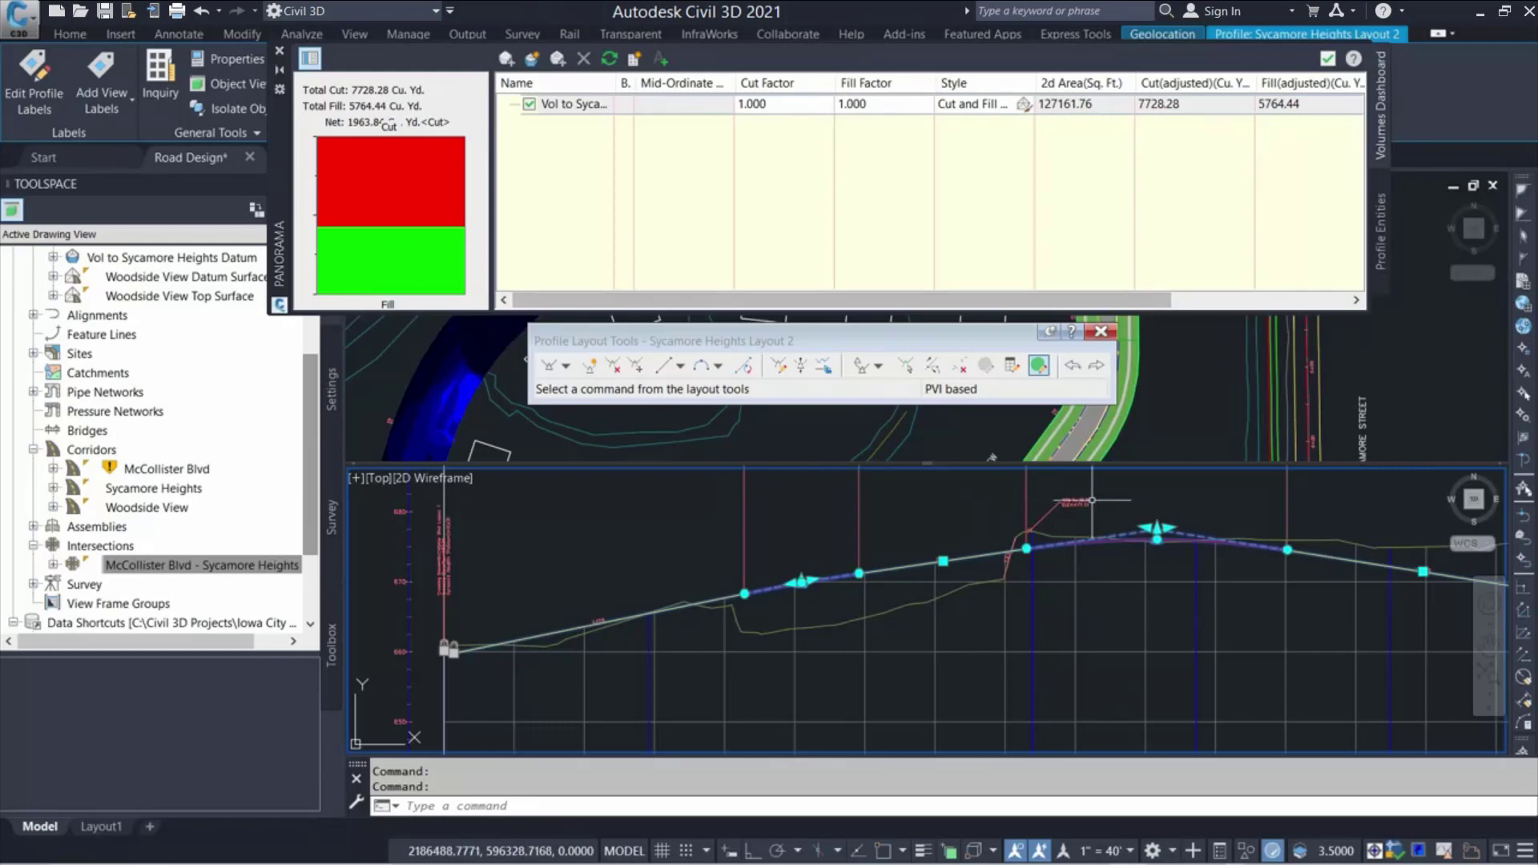
Raise the second crest curve's PVI further to about station 10+22, elevation 680 feet, and recompute the volumes
left_click(1156, 529)
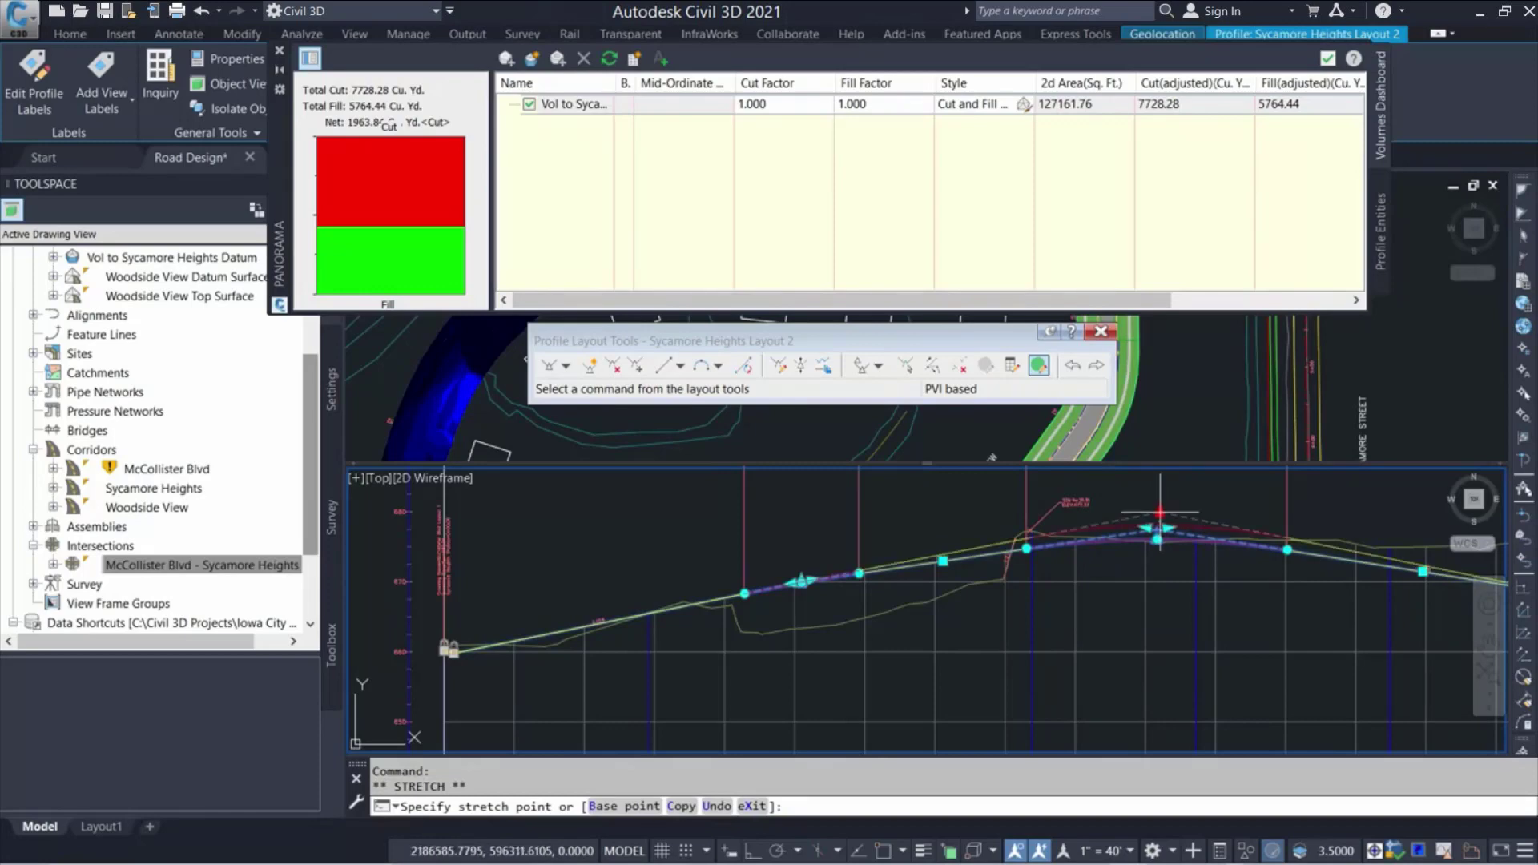
left_click(1160, 510)
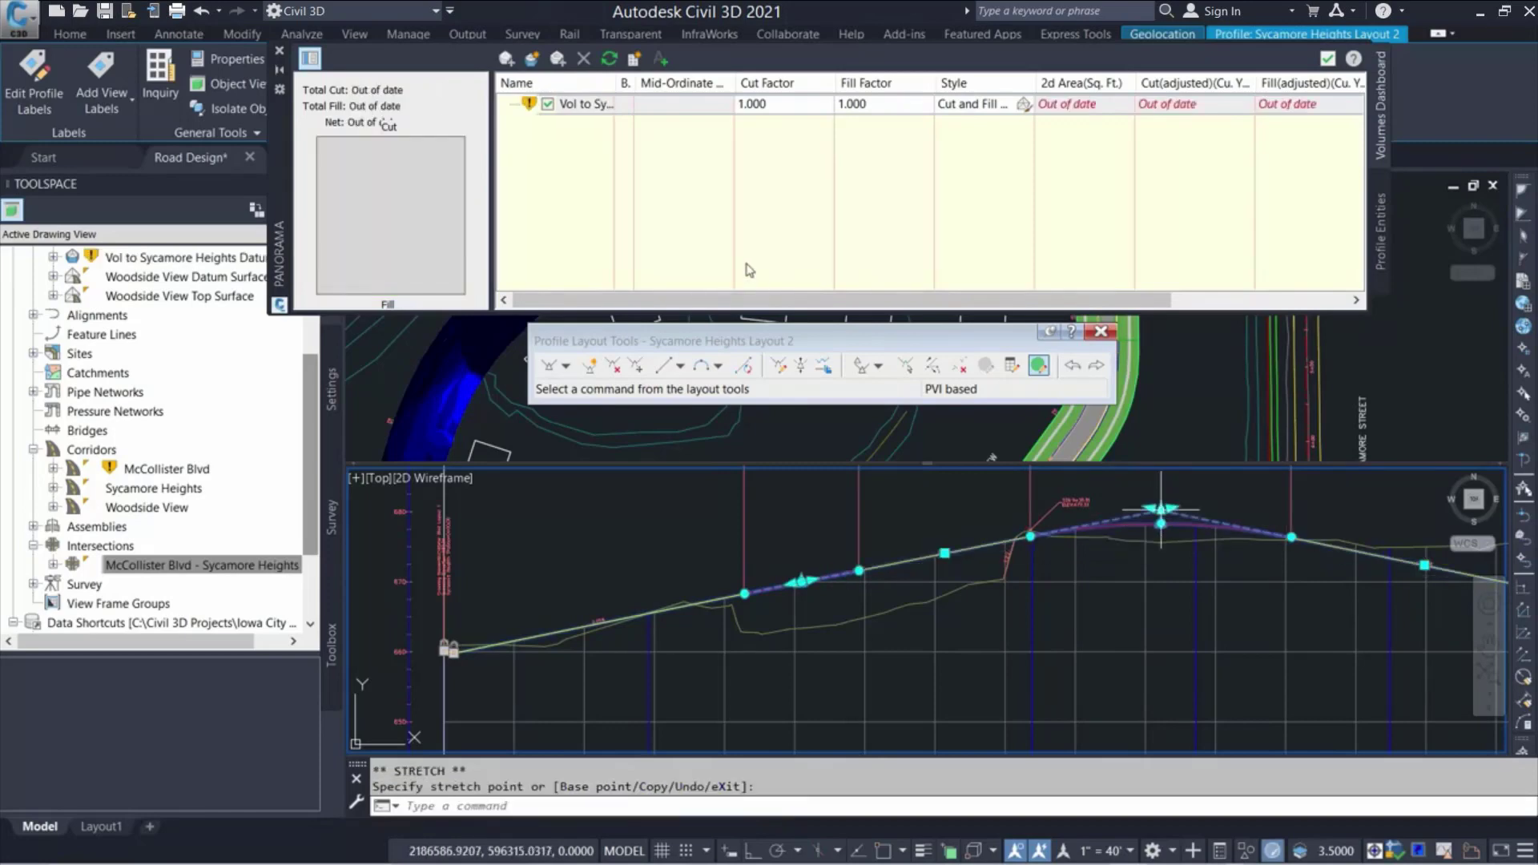
left_click(610, 60)
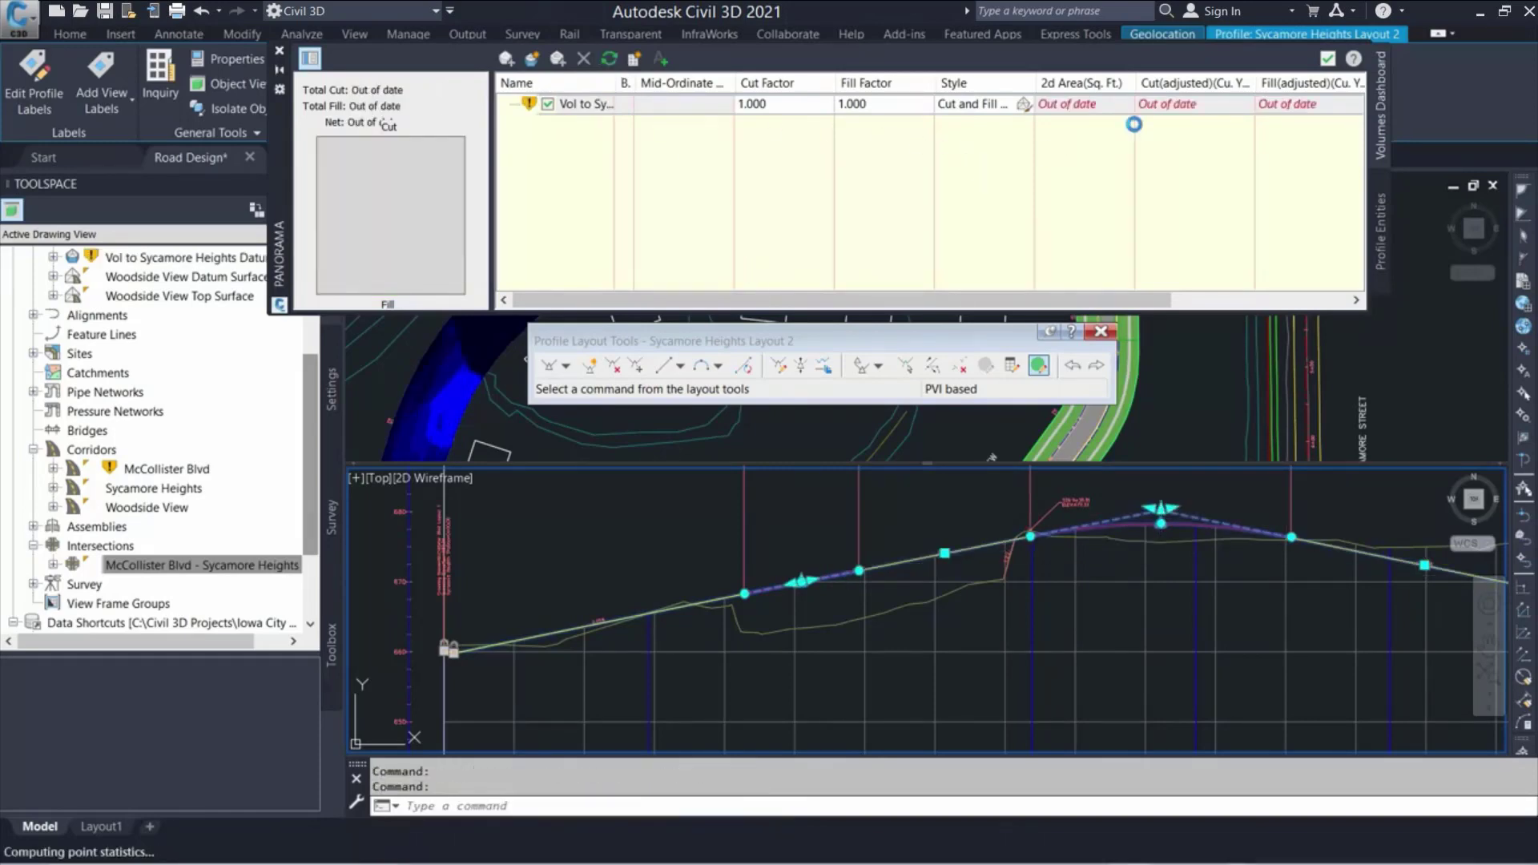
Set the K value of the second crest curve to 151 in the profile entities table
left_click(1039, 365)
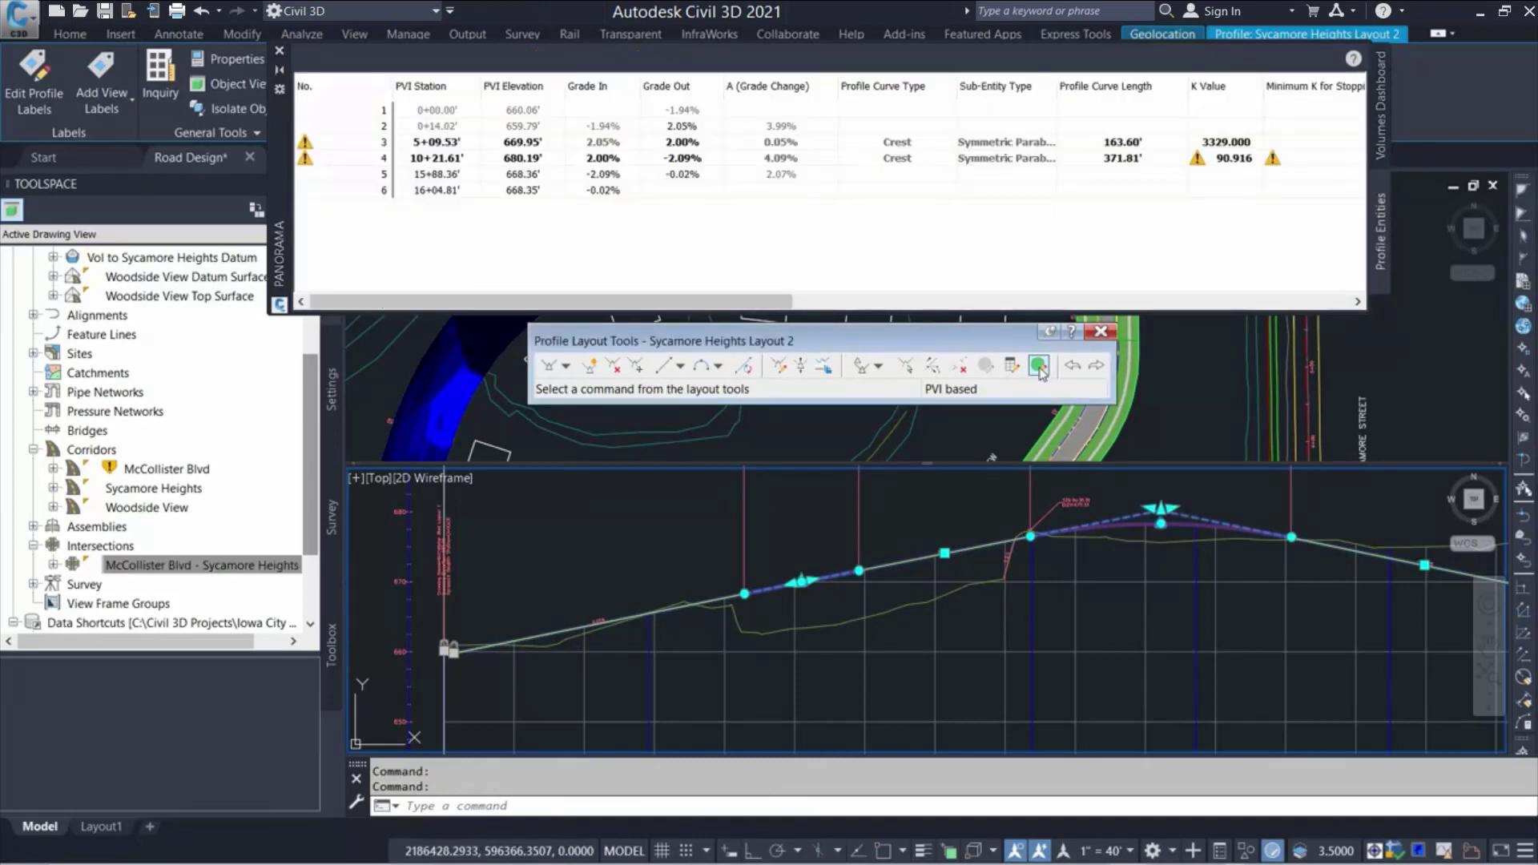
double_click(1202, 160)
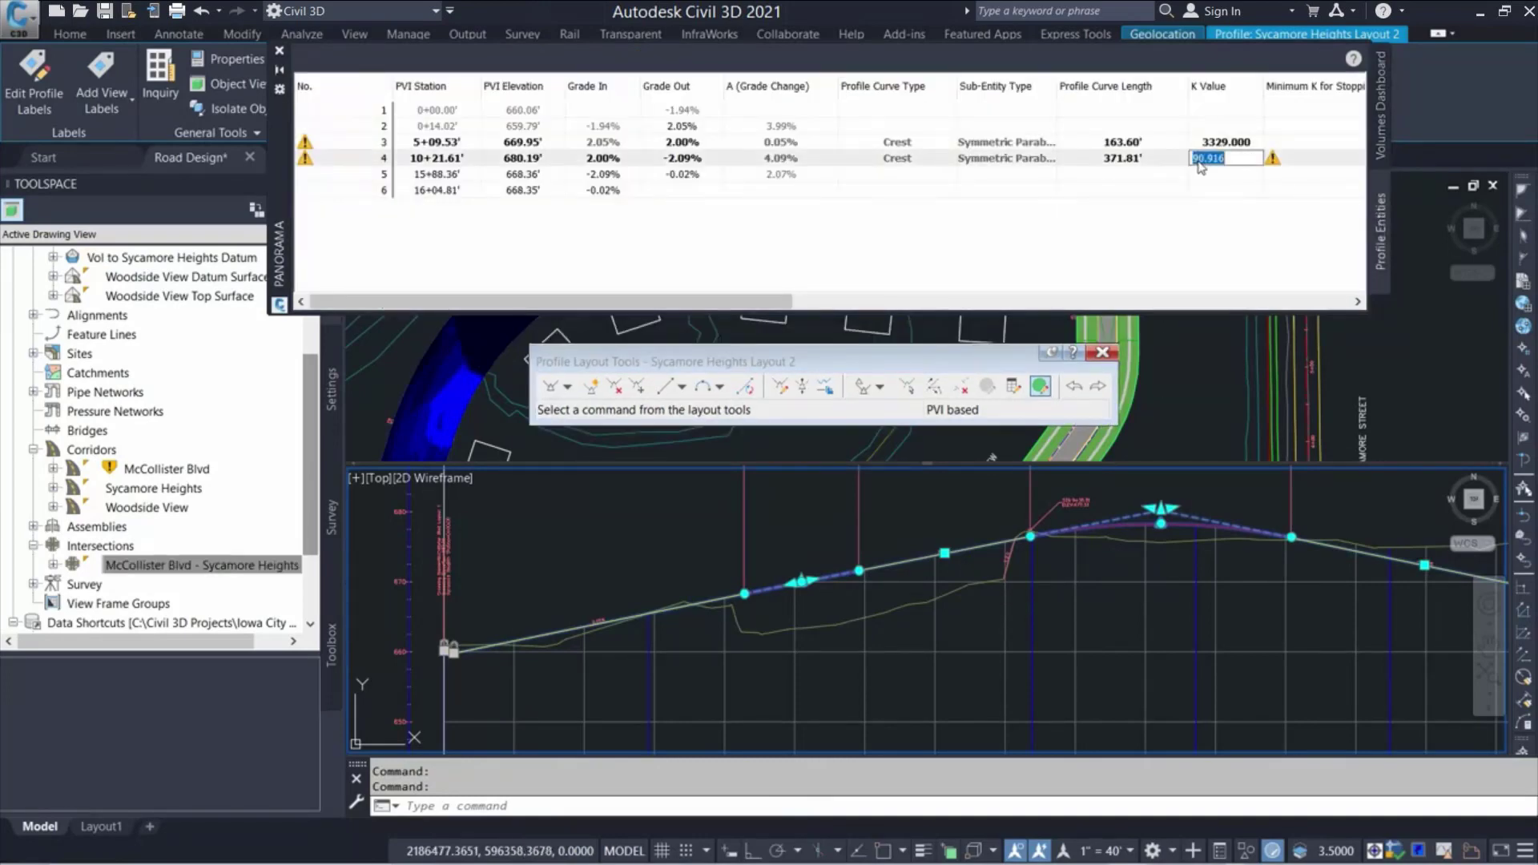
type("151")
key("Return")
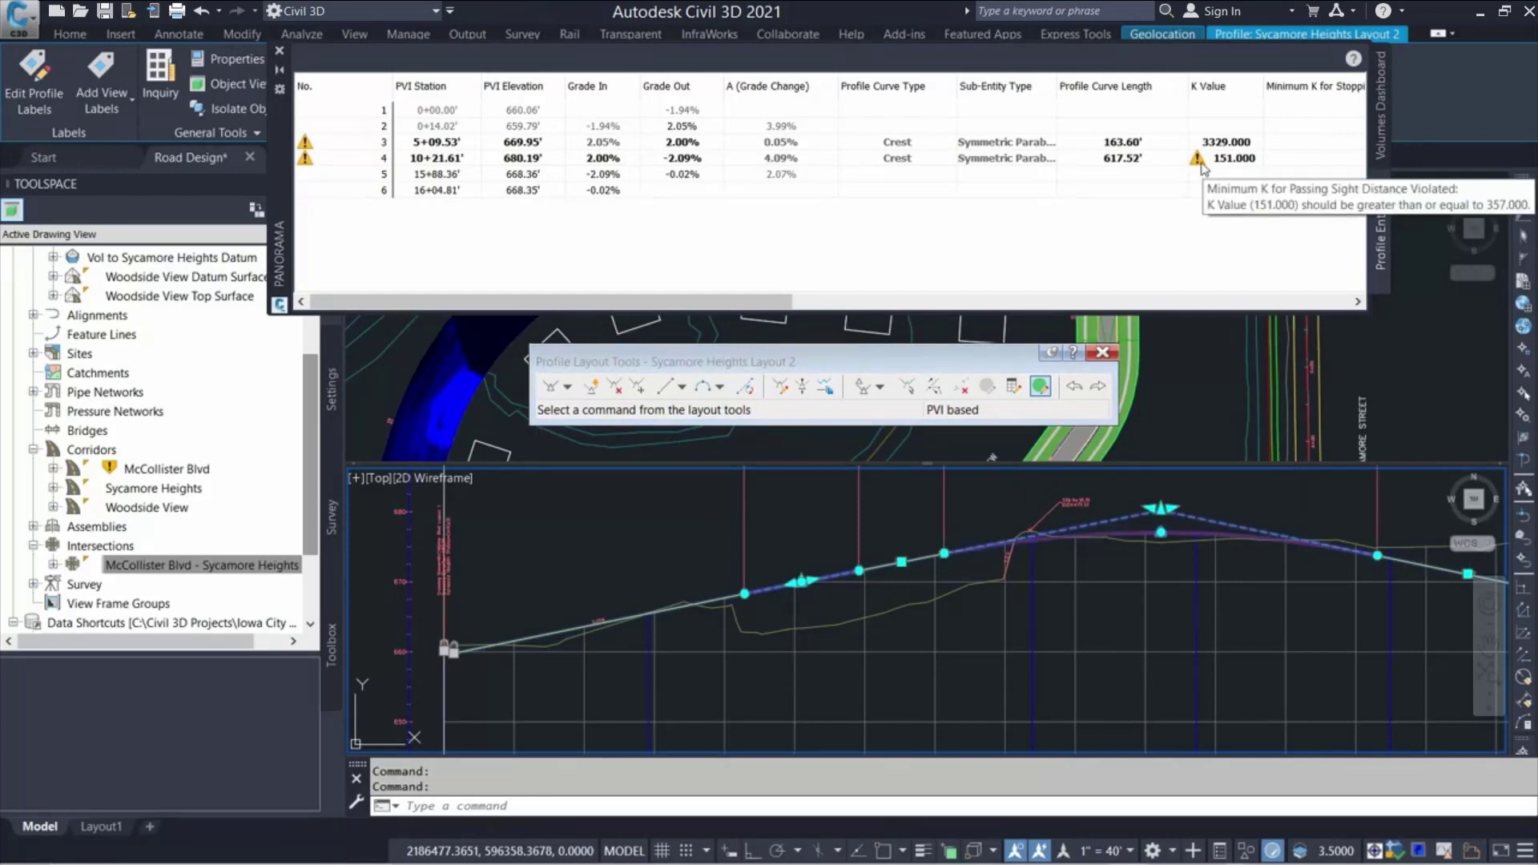
Close the profile layout tools, open the Volumes Dashboard and recompute the Sycamore Heights volume surface
left_click(280, 50)
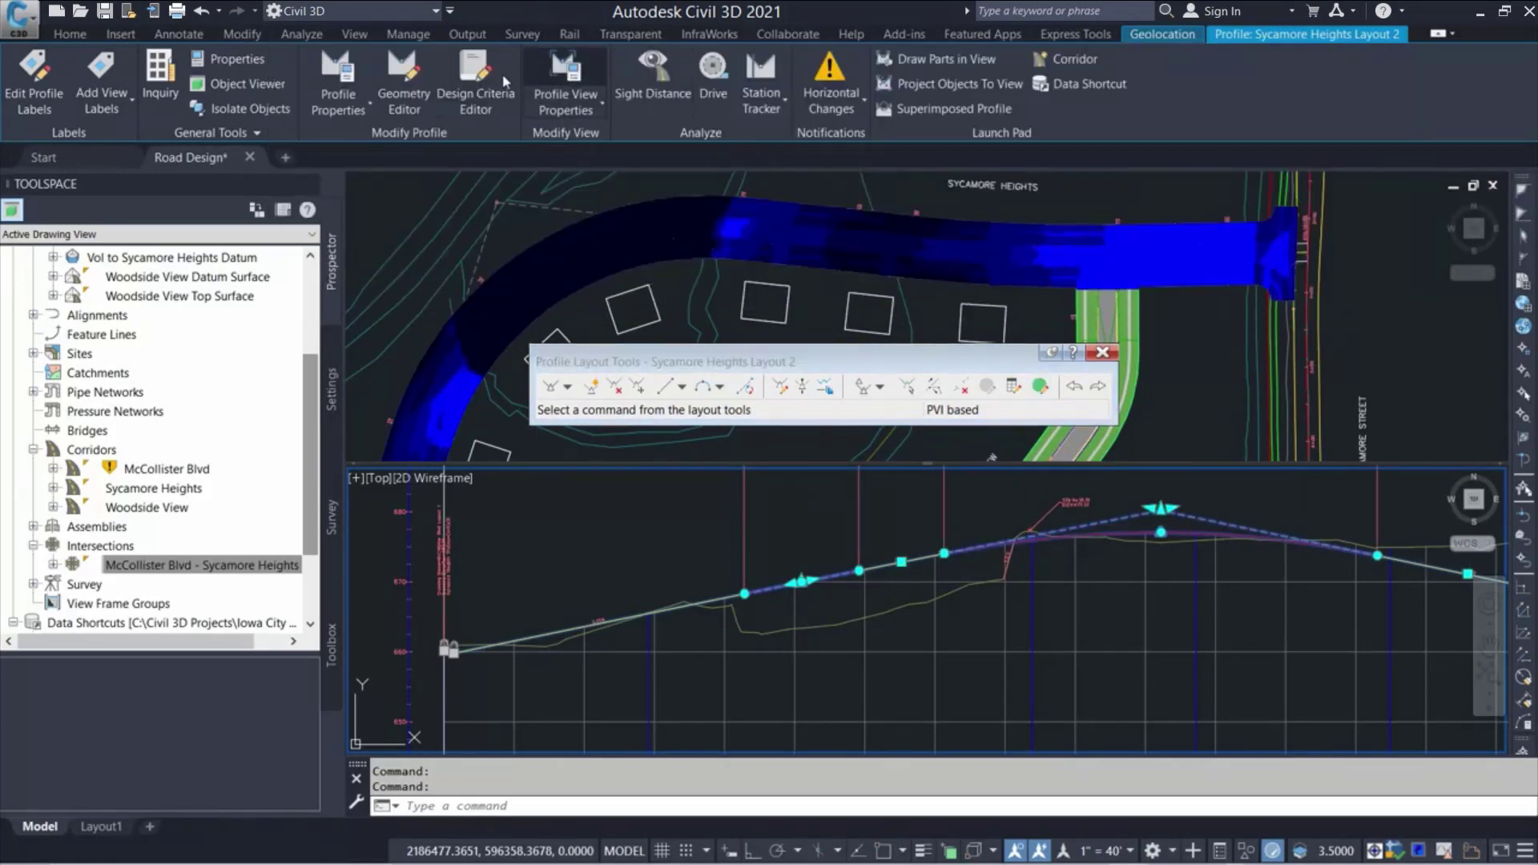
left_click(307, 33)
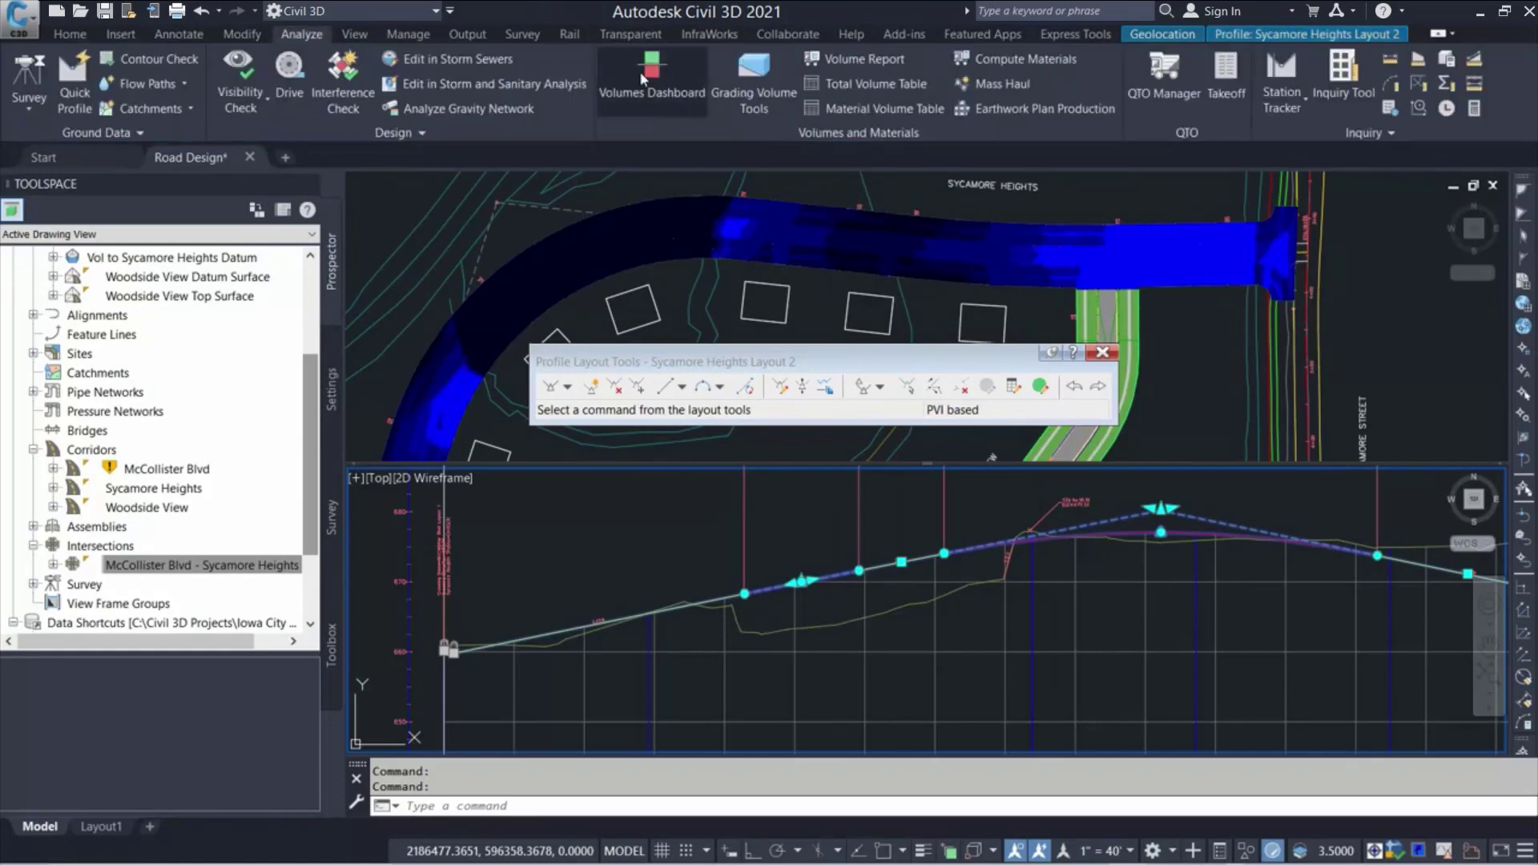
left_click(643, 76)
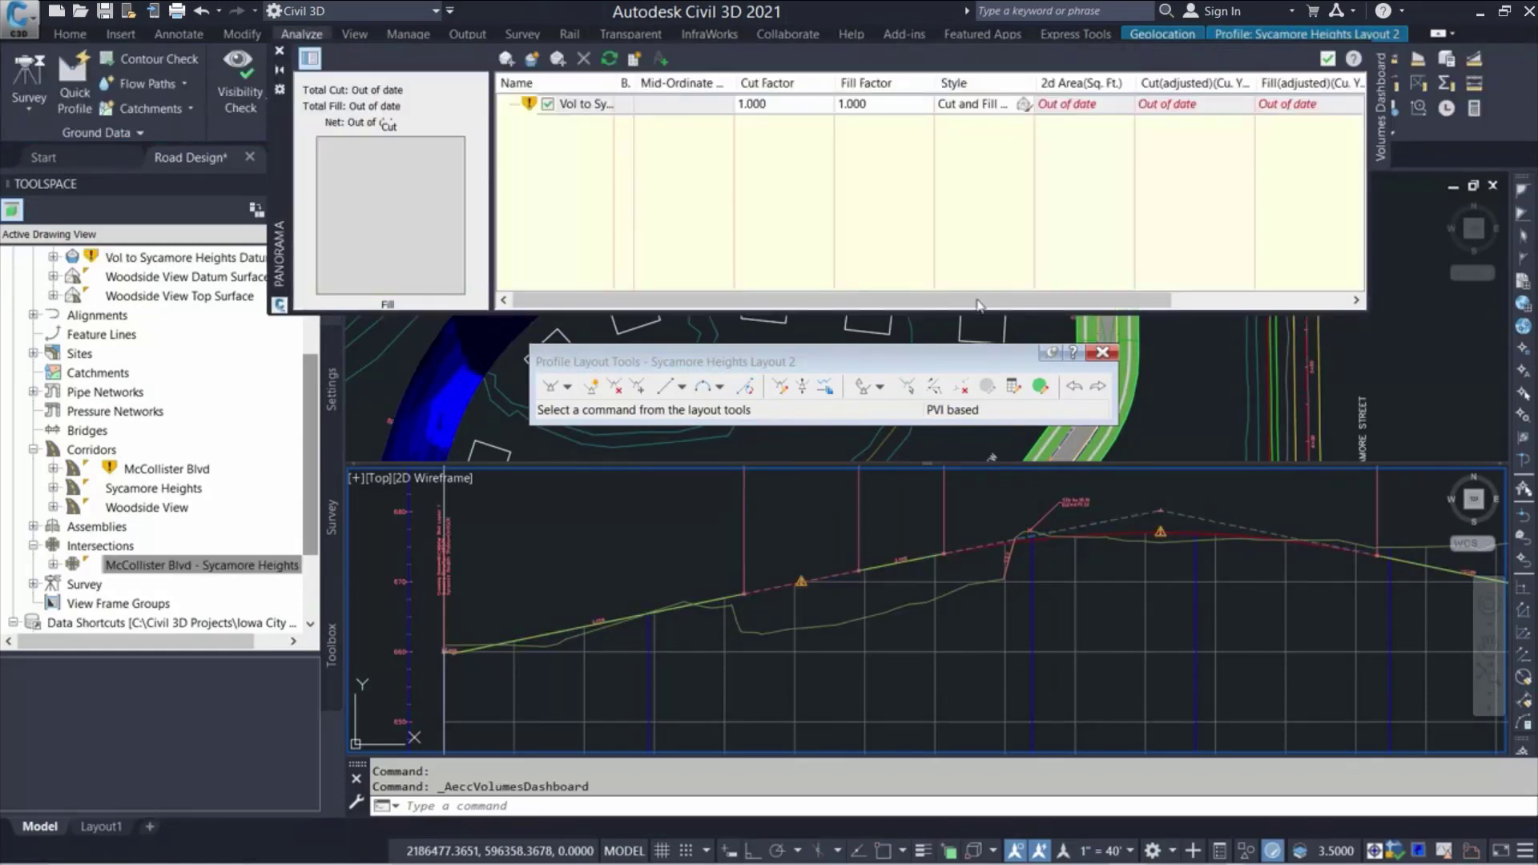
left_click(1113, 353)
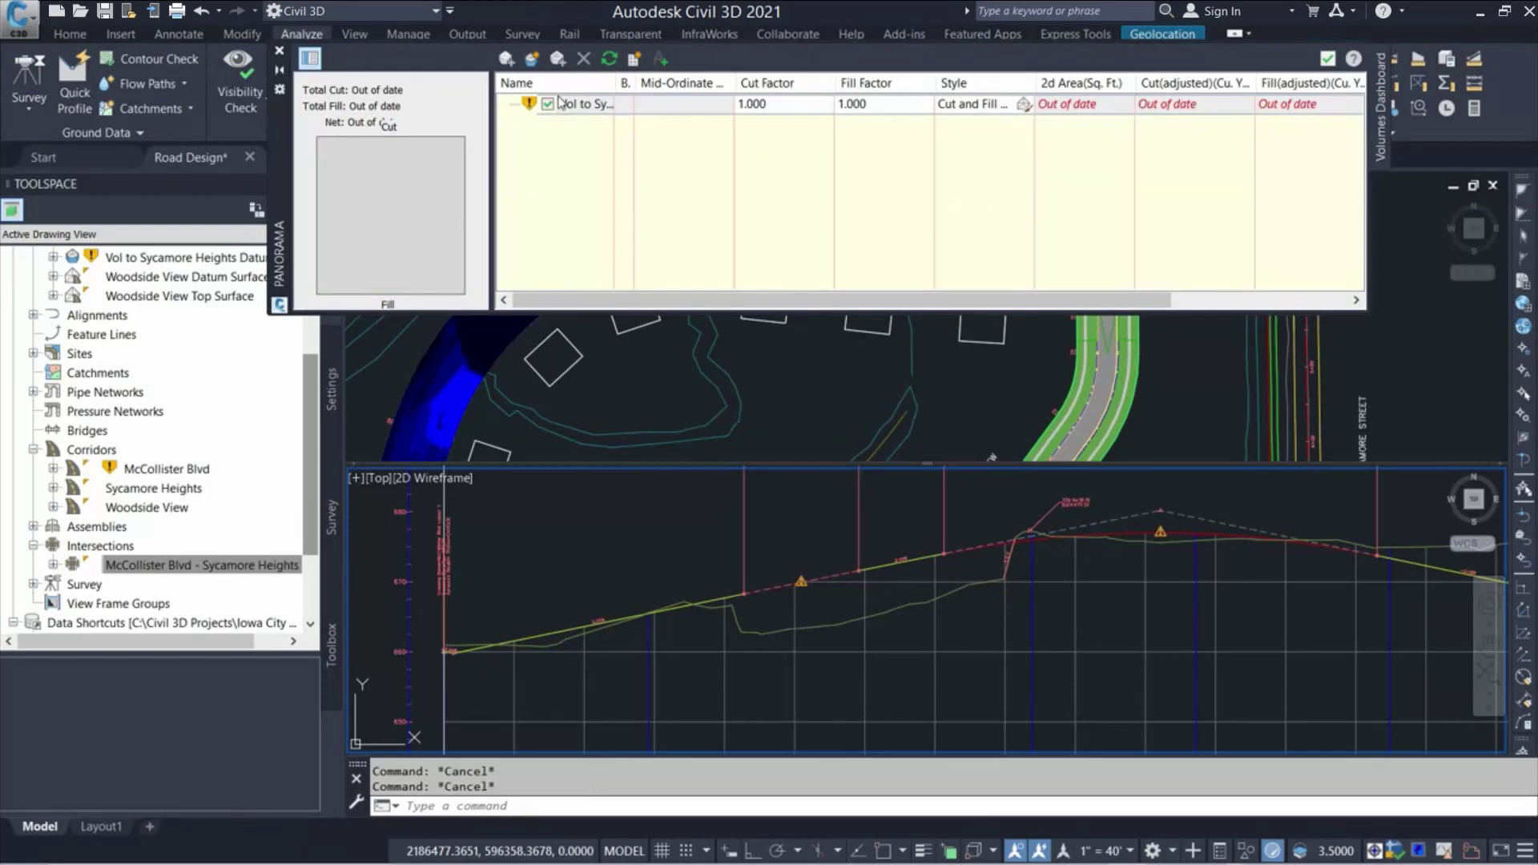
left_click(609, 60)
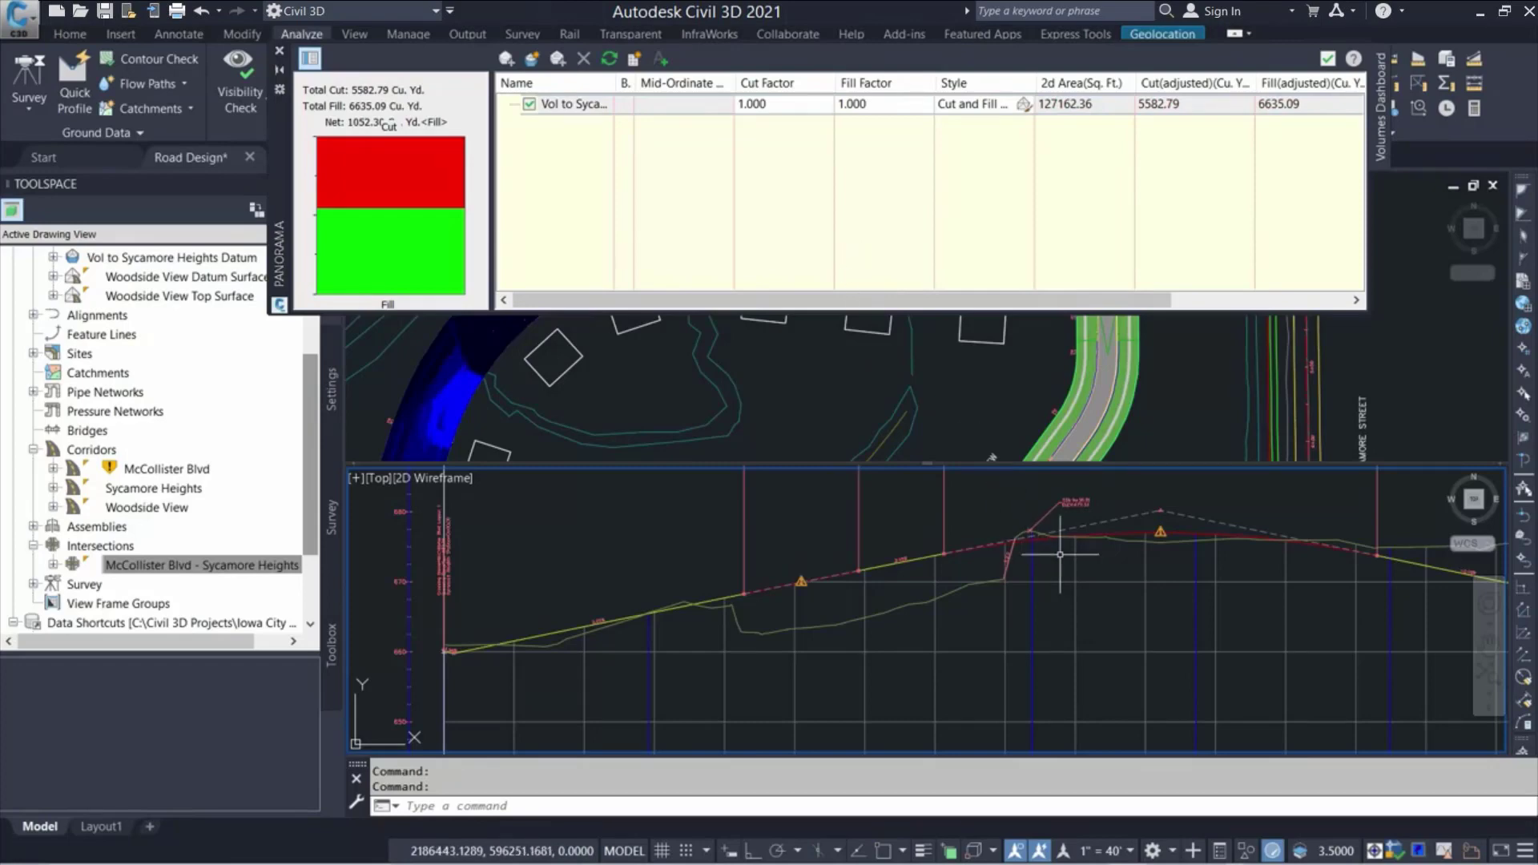
Lower the second crest curve's PVI slightly to about elevation 679 feet, keeping its station, and recompute the volumes
left_click(1137, 516)
left_click(1162, 514)
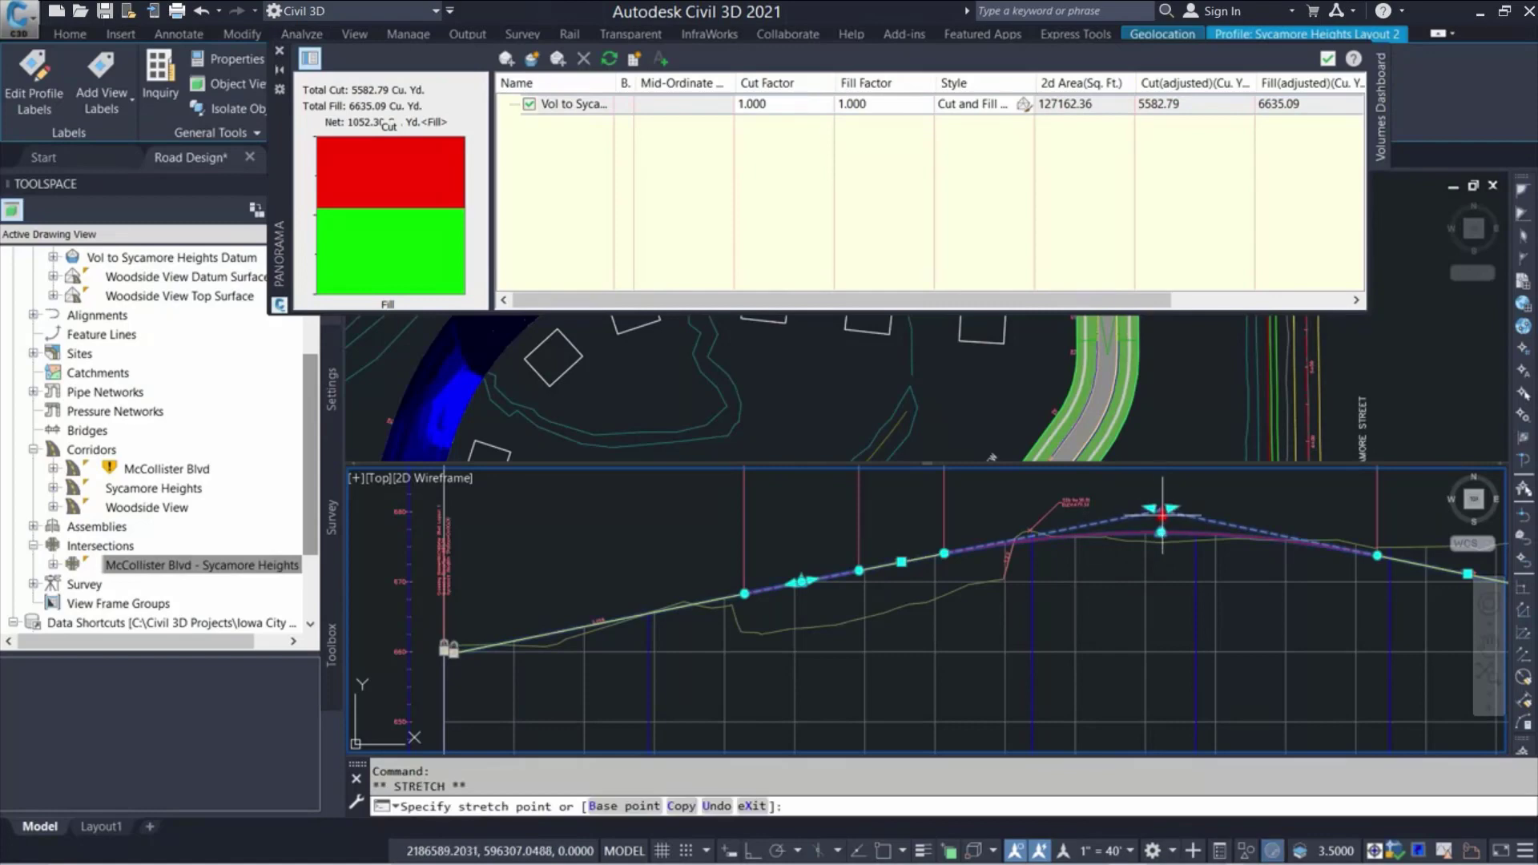
left_click(1161, 517)
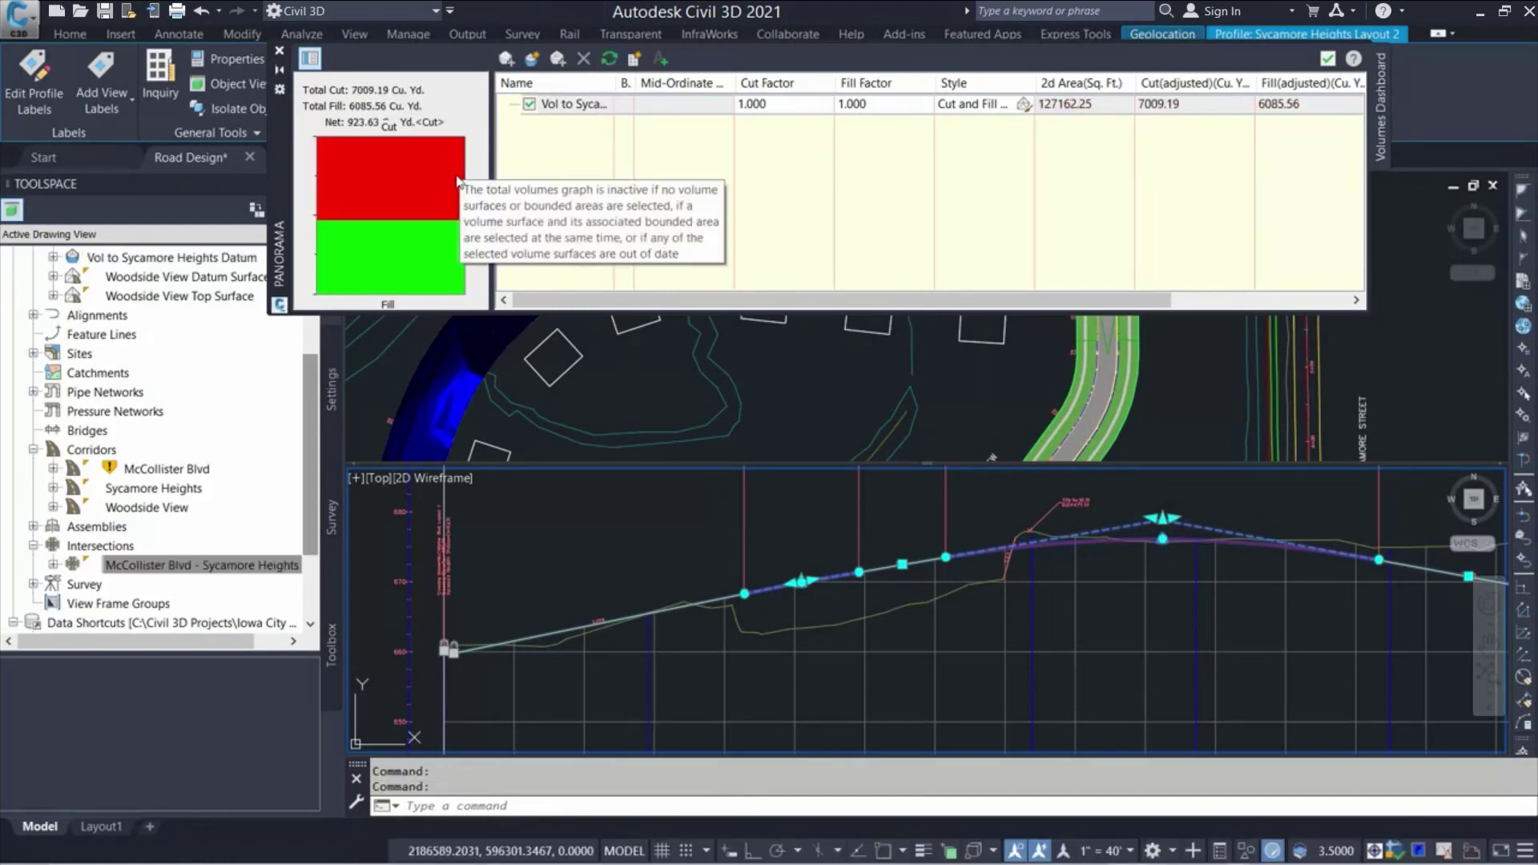
Configure the Sycamore Heights volume surface's elevation analysis with the Cut and Fill Volumes legend and a 1-foot range interval with datum 0
left_click(281, 74)
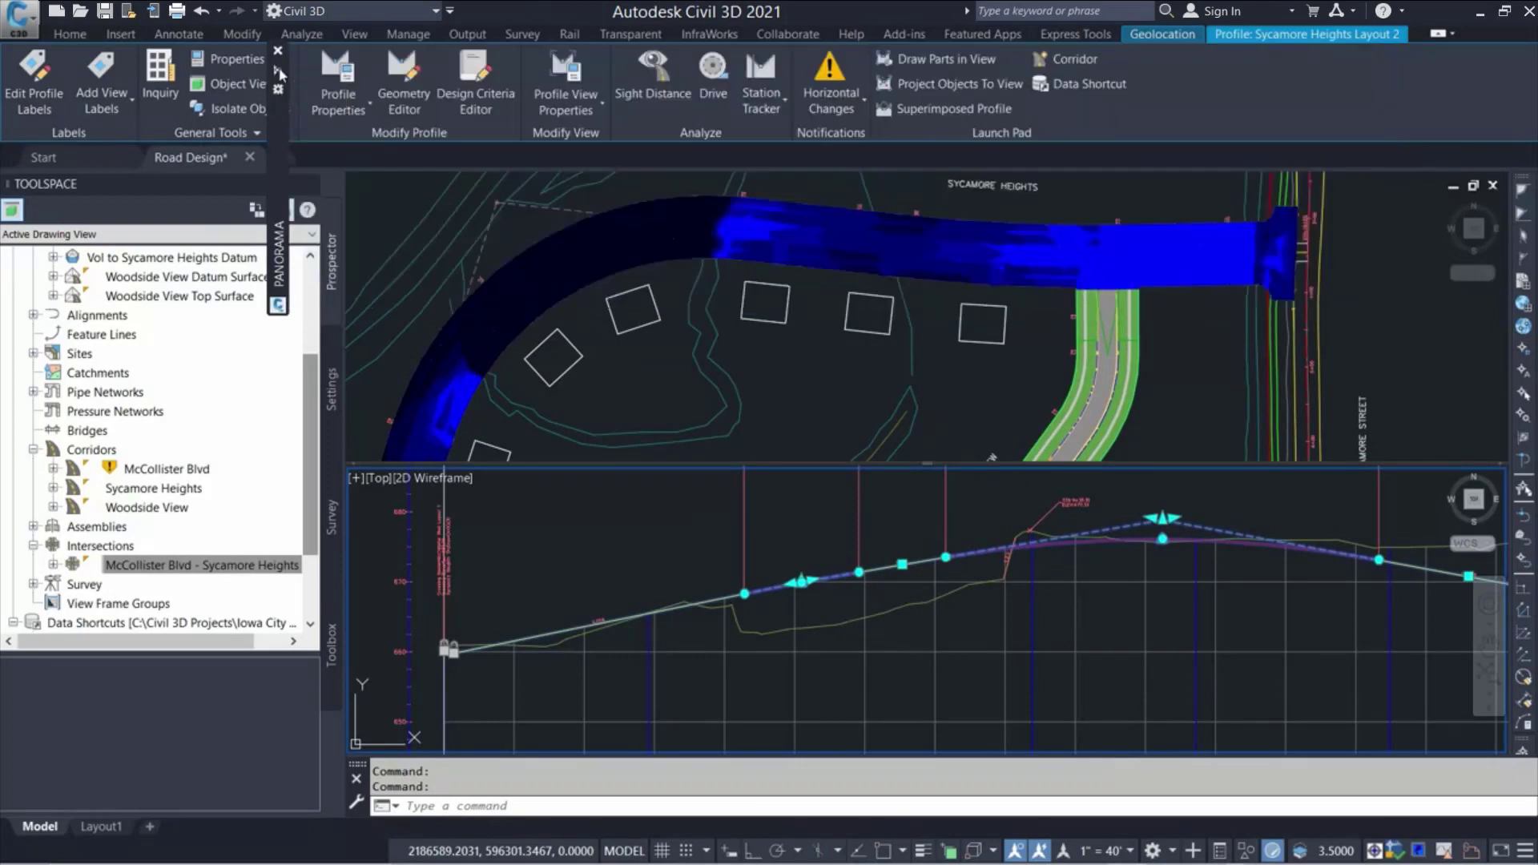
left_click(758, 240)
right_click(751, 237)
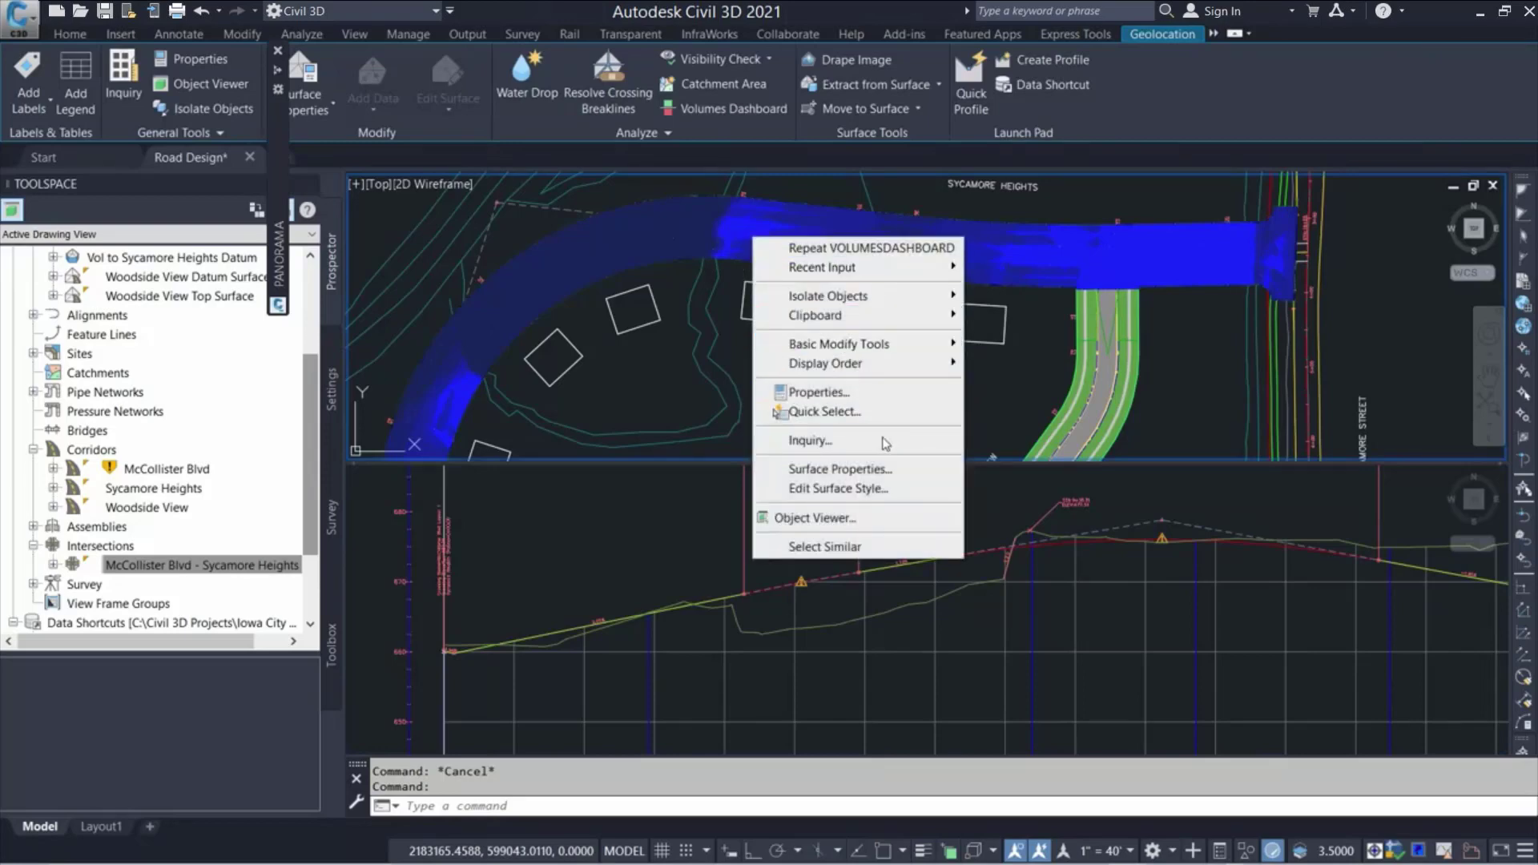
left_click(874, 471)
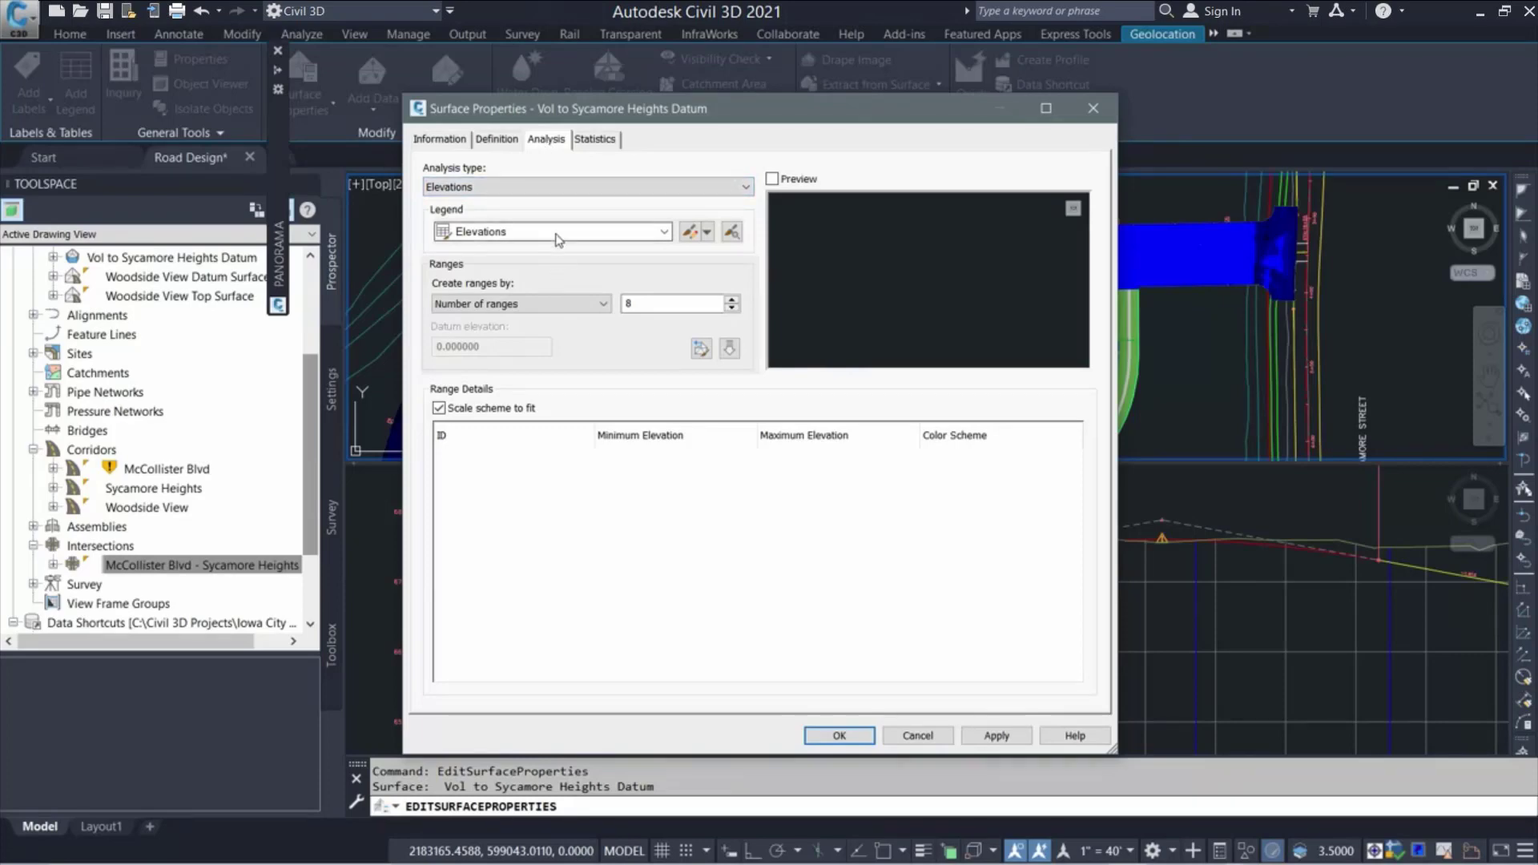
left_click(558, 231)
left_click(525, 249)
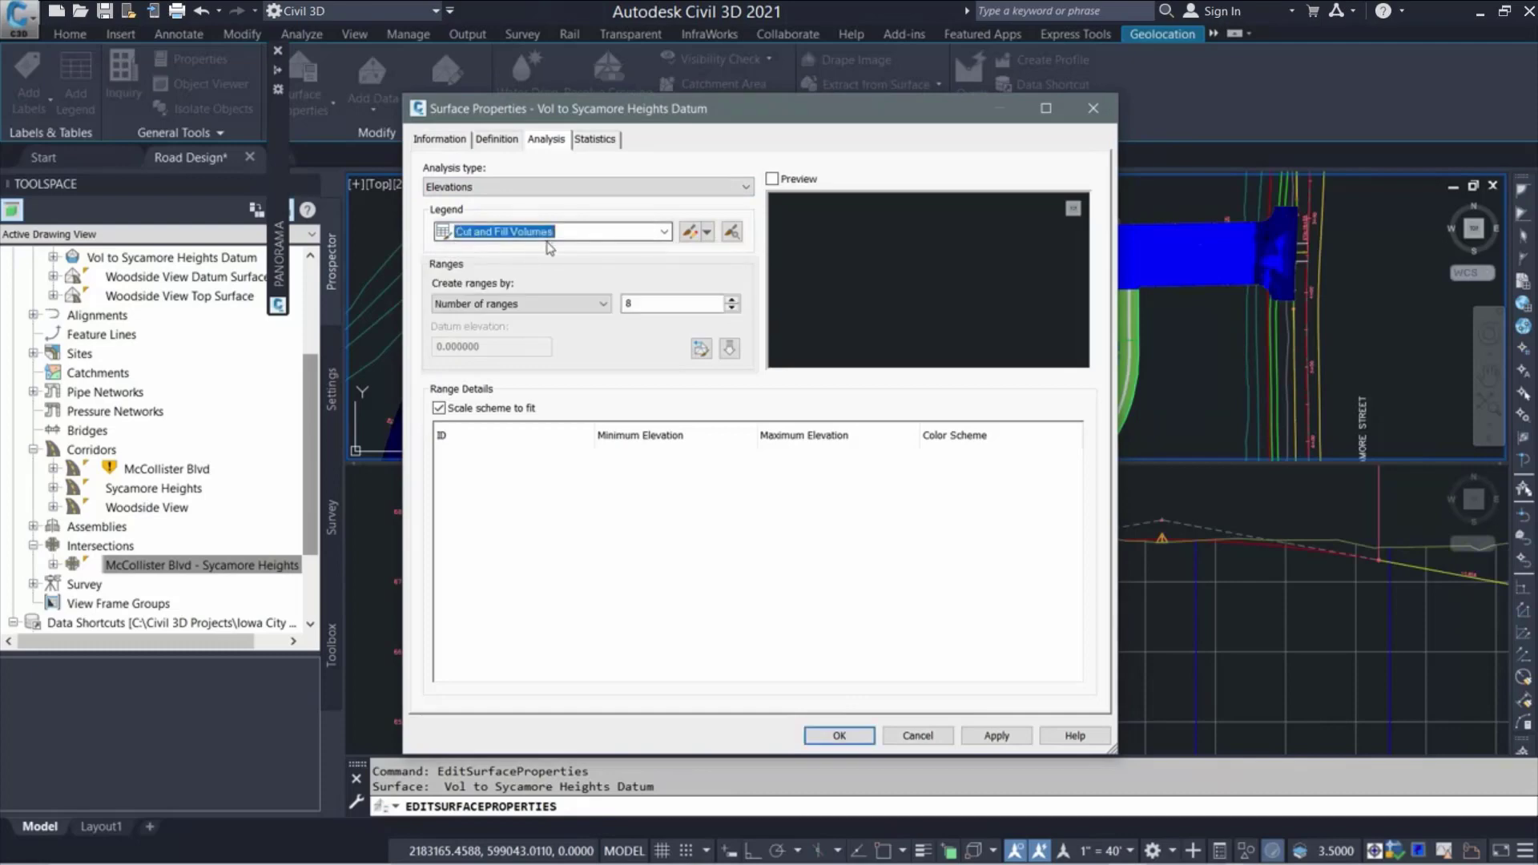
left_click(551, 305)
left_click(537, 346)
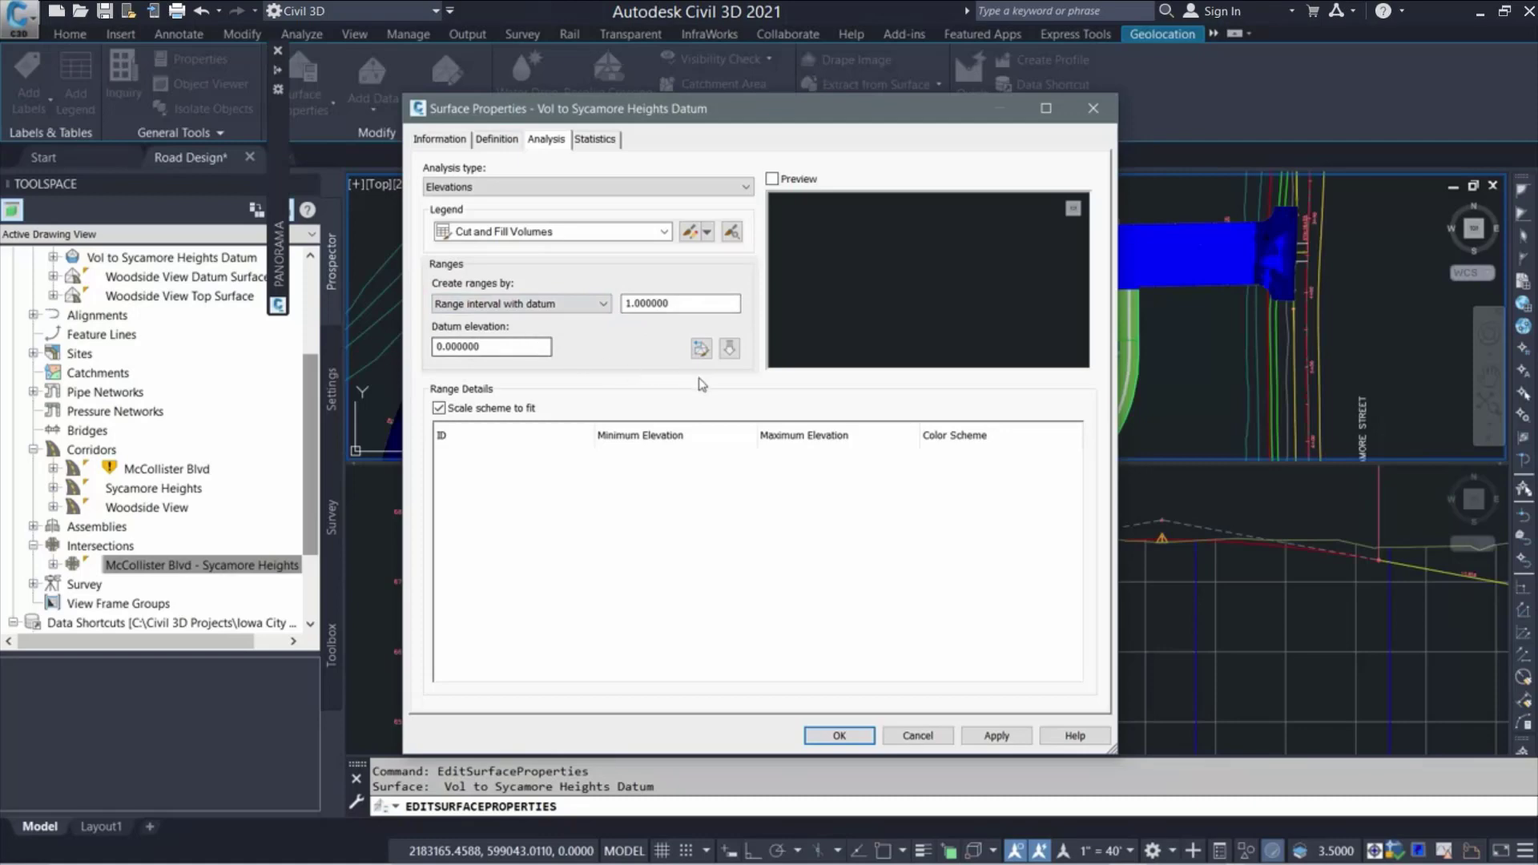
Run the elevation analysis, review the generated cut and fill ranges, and apply them to the surface
left_click(729, 347)
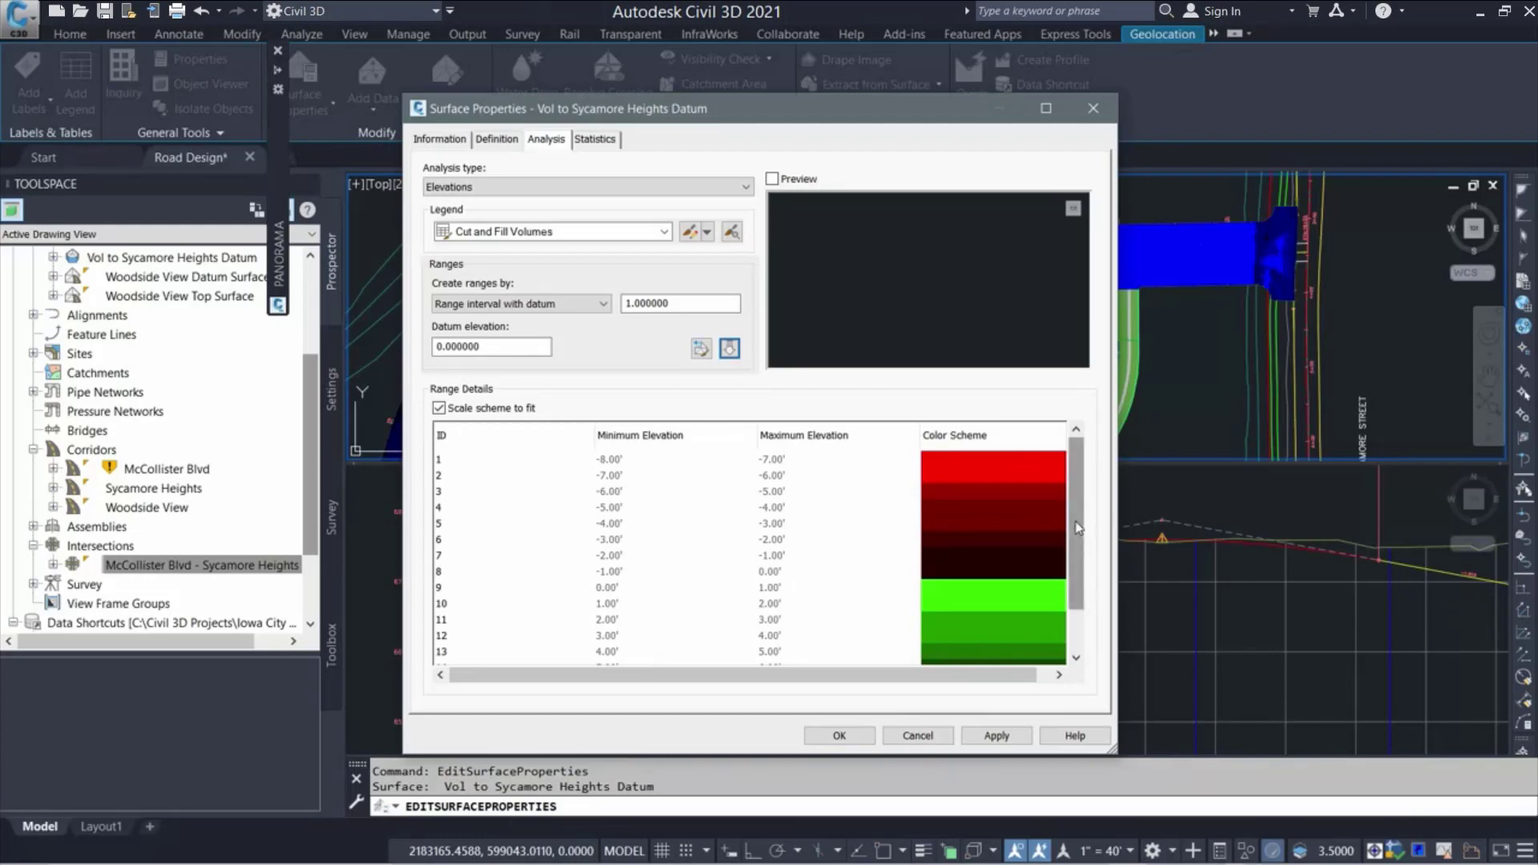
scroll(1078, 529, "down", 3)
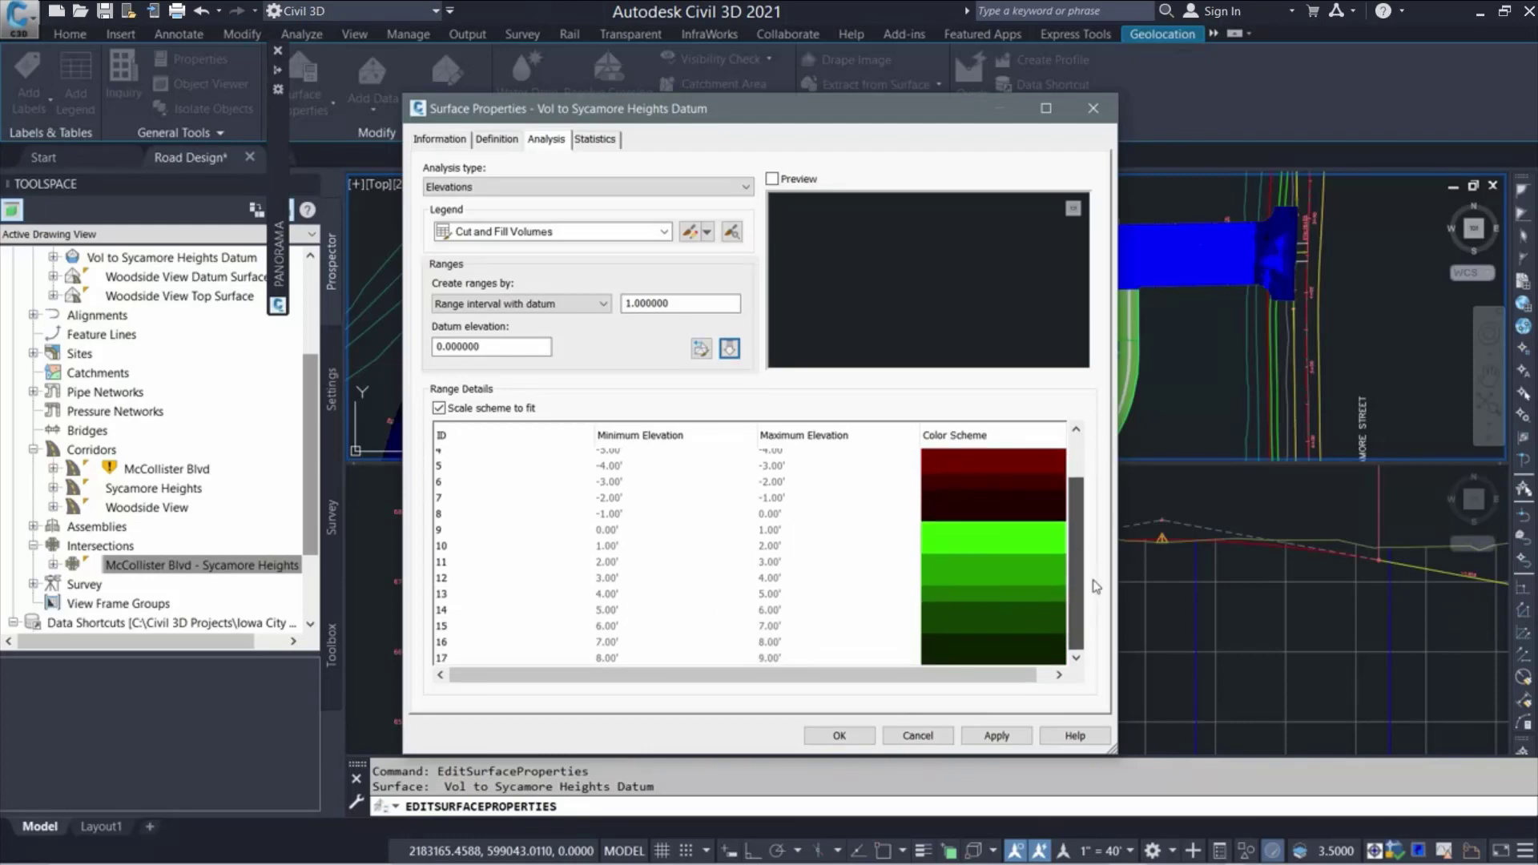
scroll(1091, 581, "up", 3)
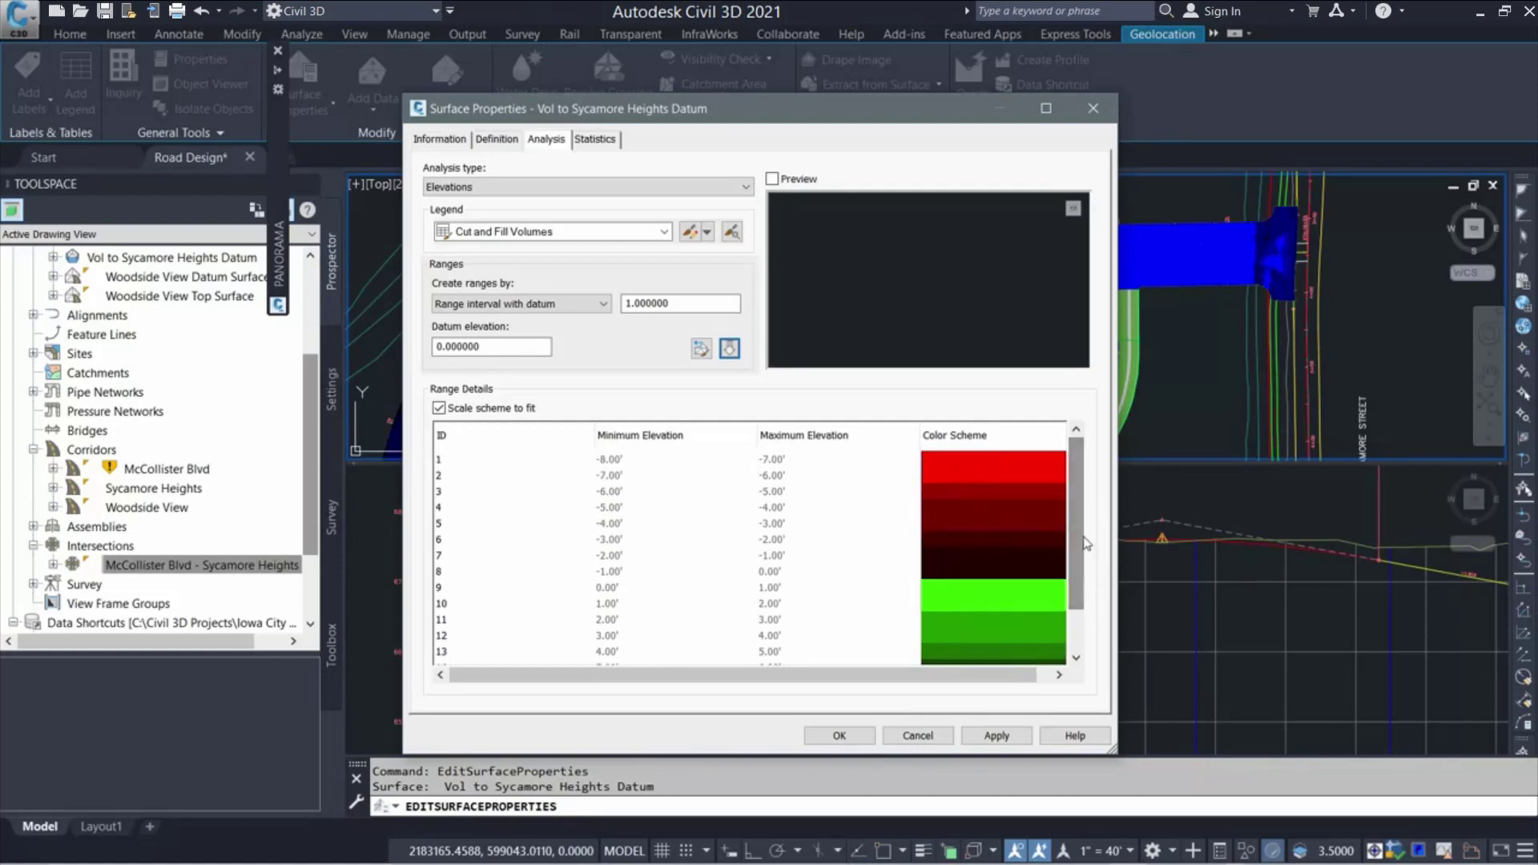
left_click(841, 735)
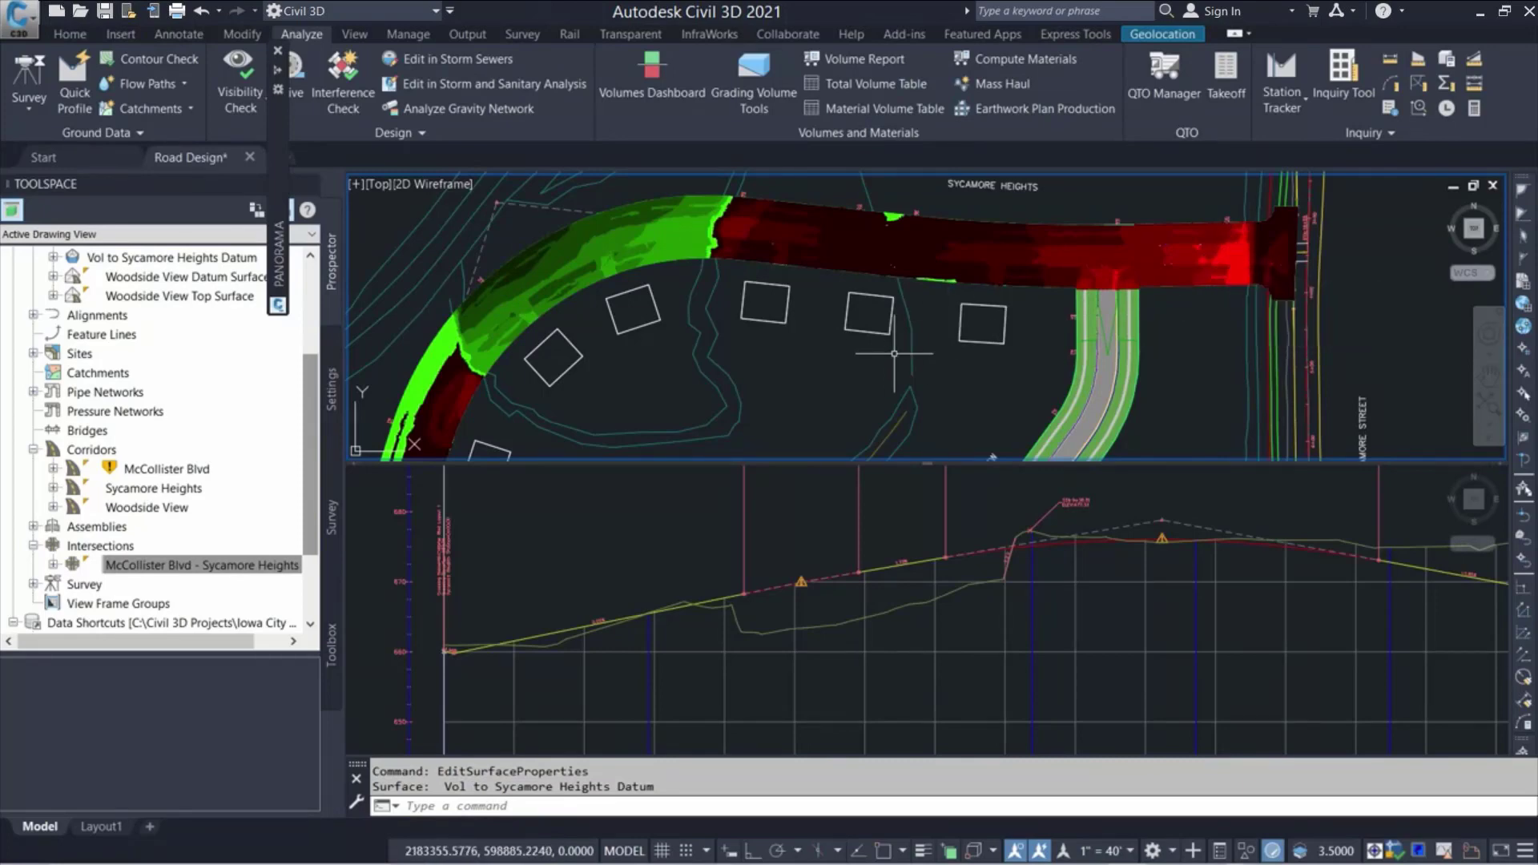
Add a dynamic Elevations legend table for the volume surface in the open area northwest of Sycamore Heights and inspect its entries
scroll(864, 383, "down", 2)
middle_click_drag(869, 377, 975, 314)
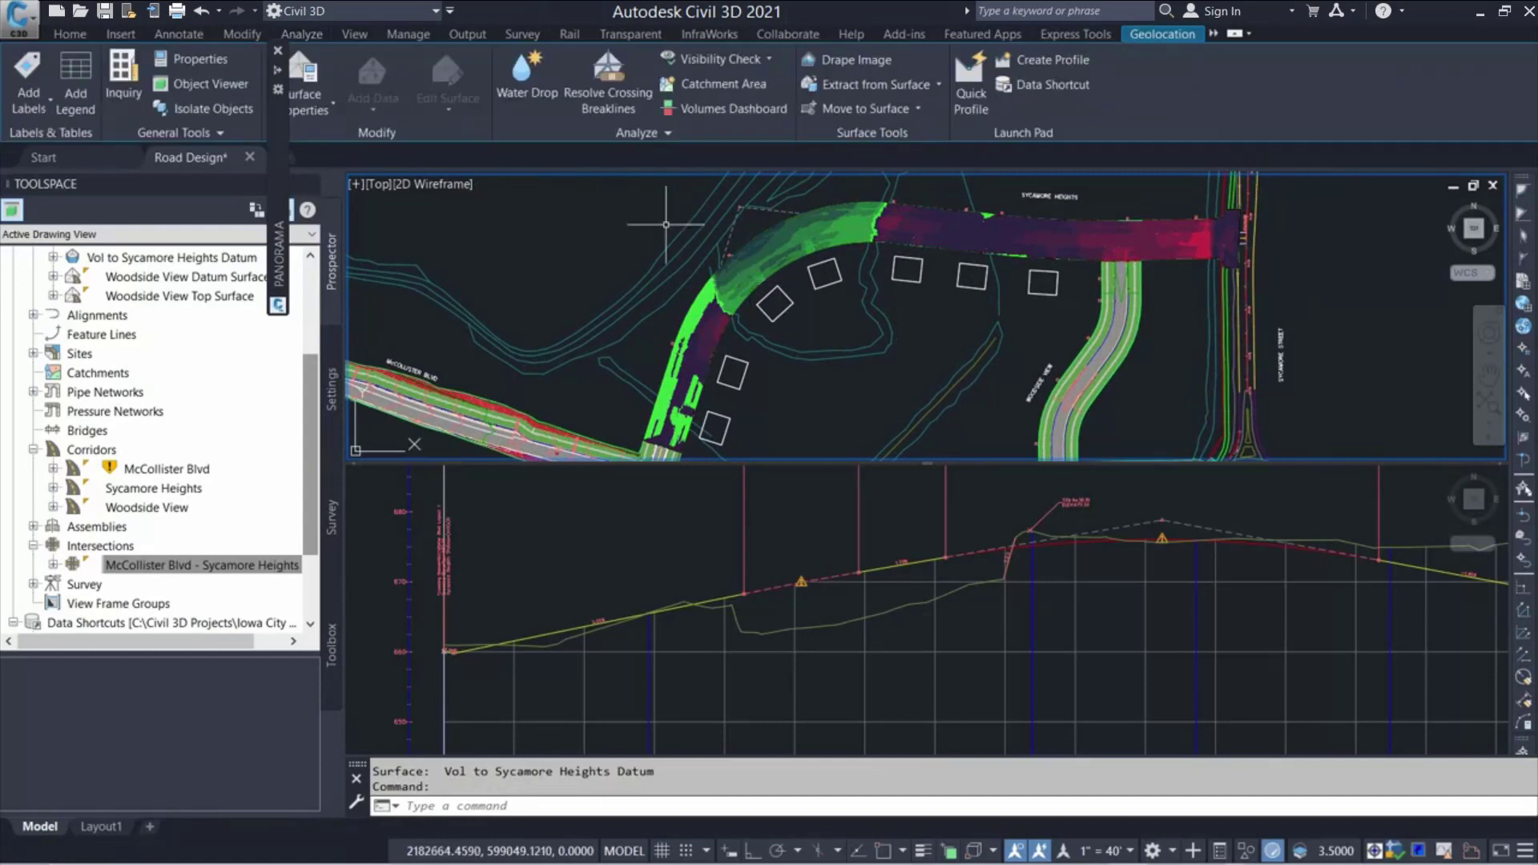
left_click(77, 109)
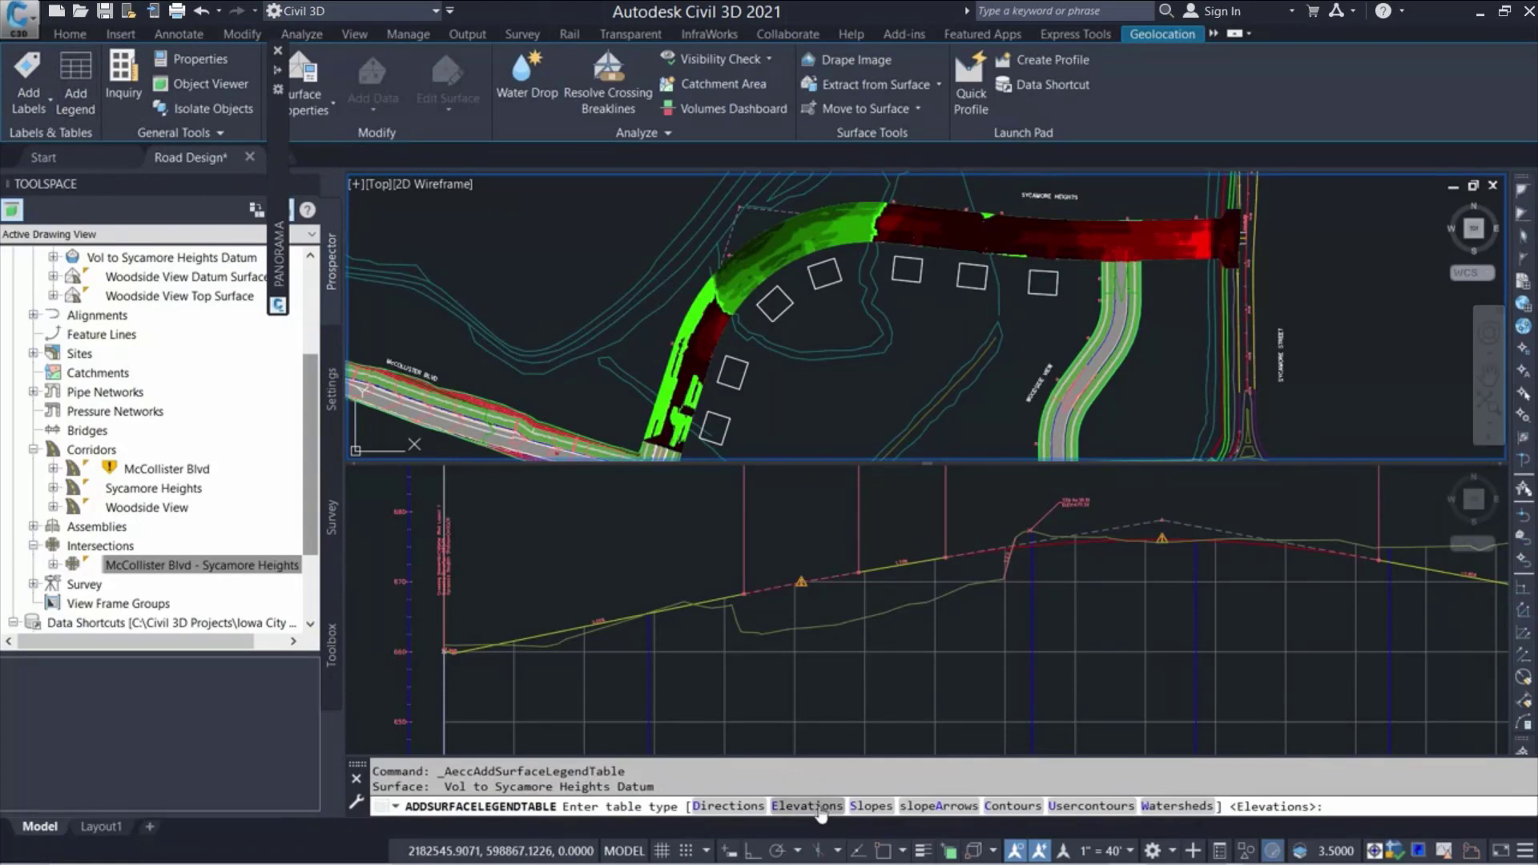
left_click(818, 806)
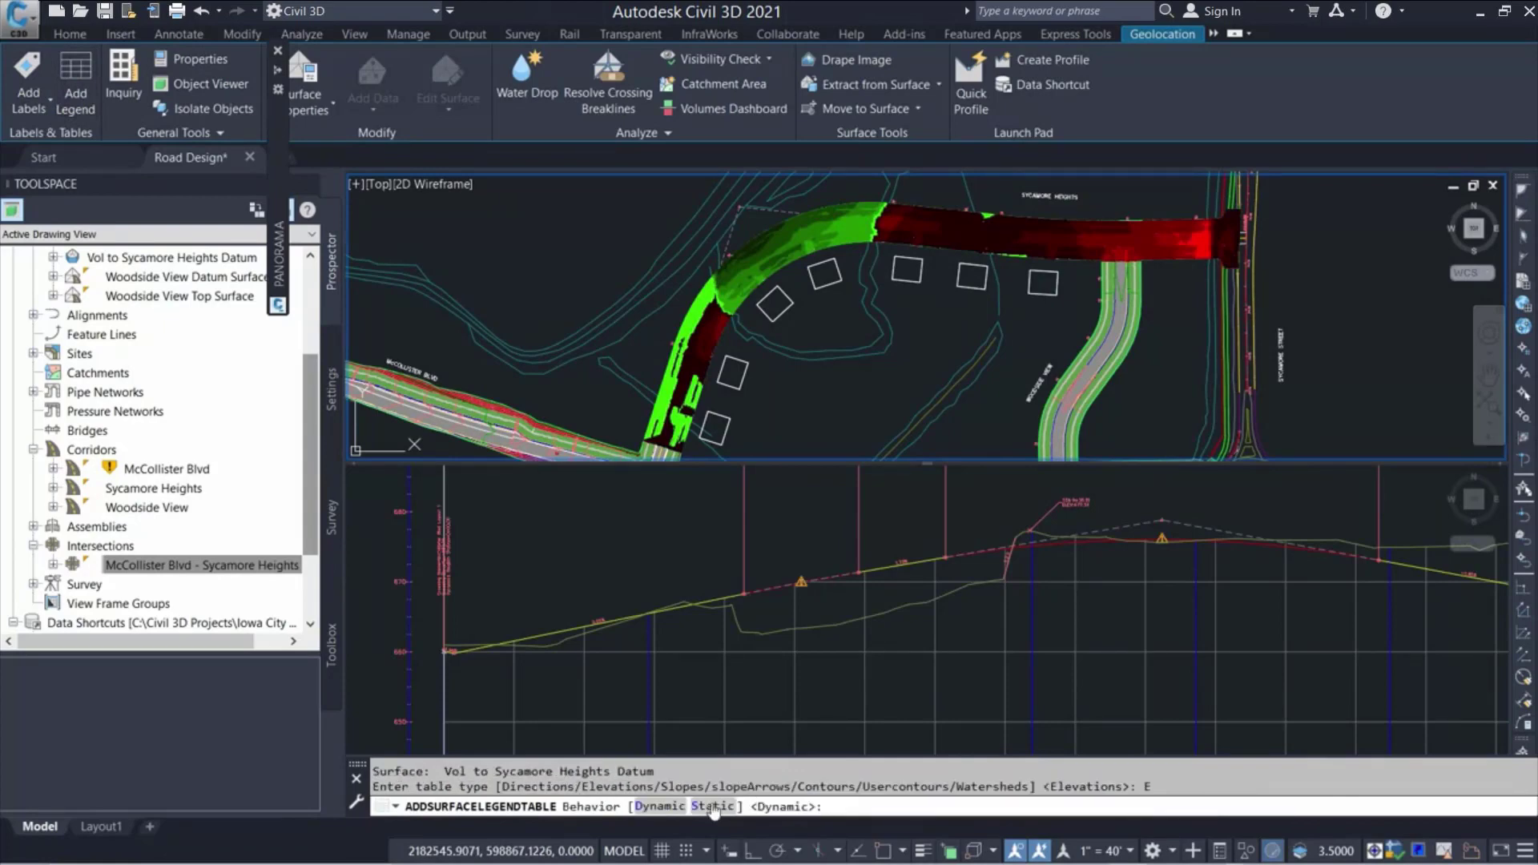
left_click(673, 806)
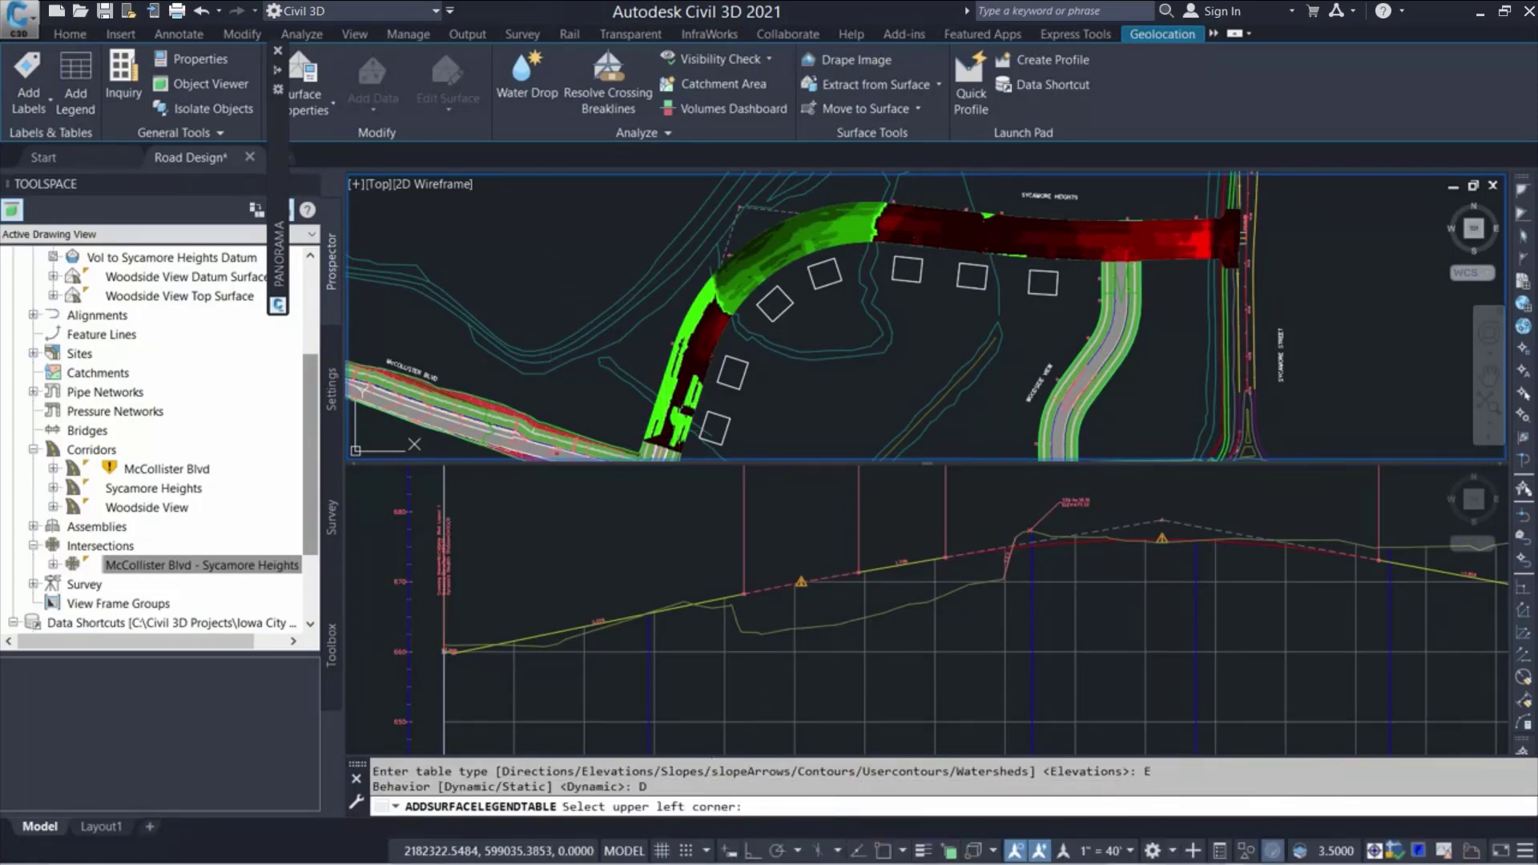
left_click(496, 233)
scroll(532, 257, "up", 3)
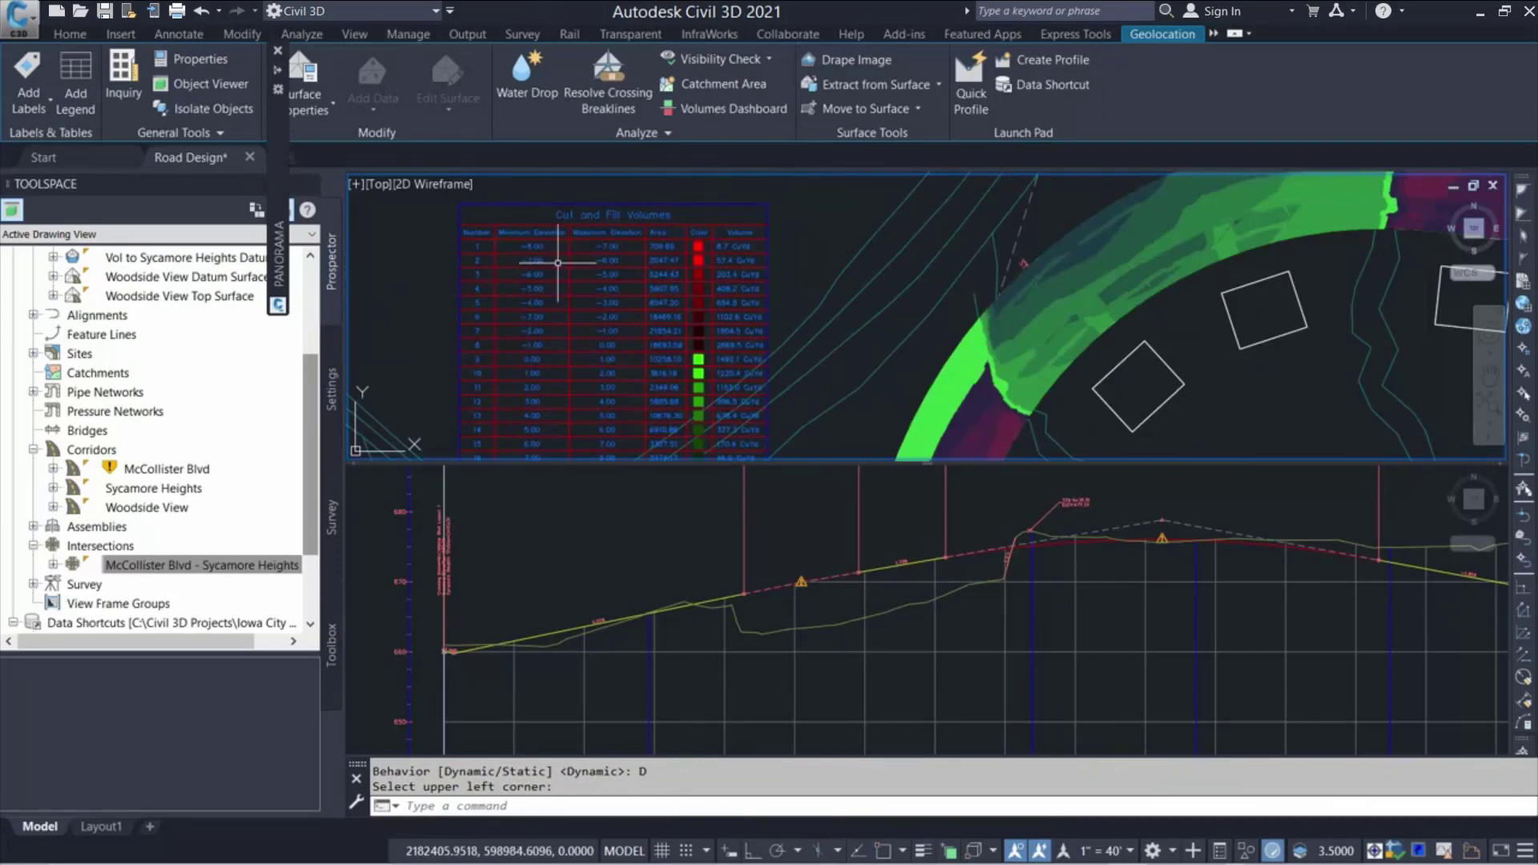
scroll(561, 272, "up", 3)
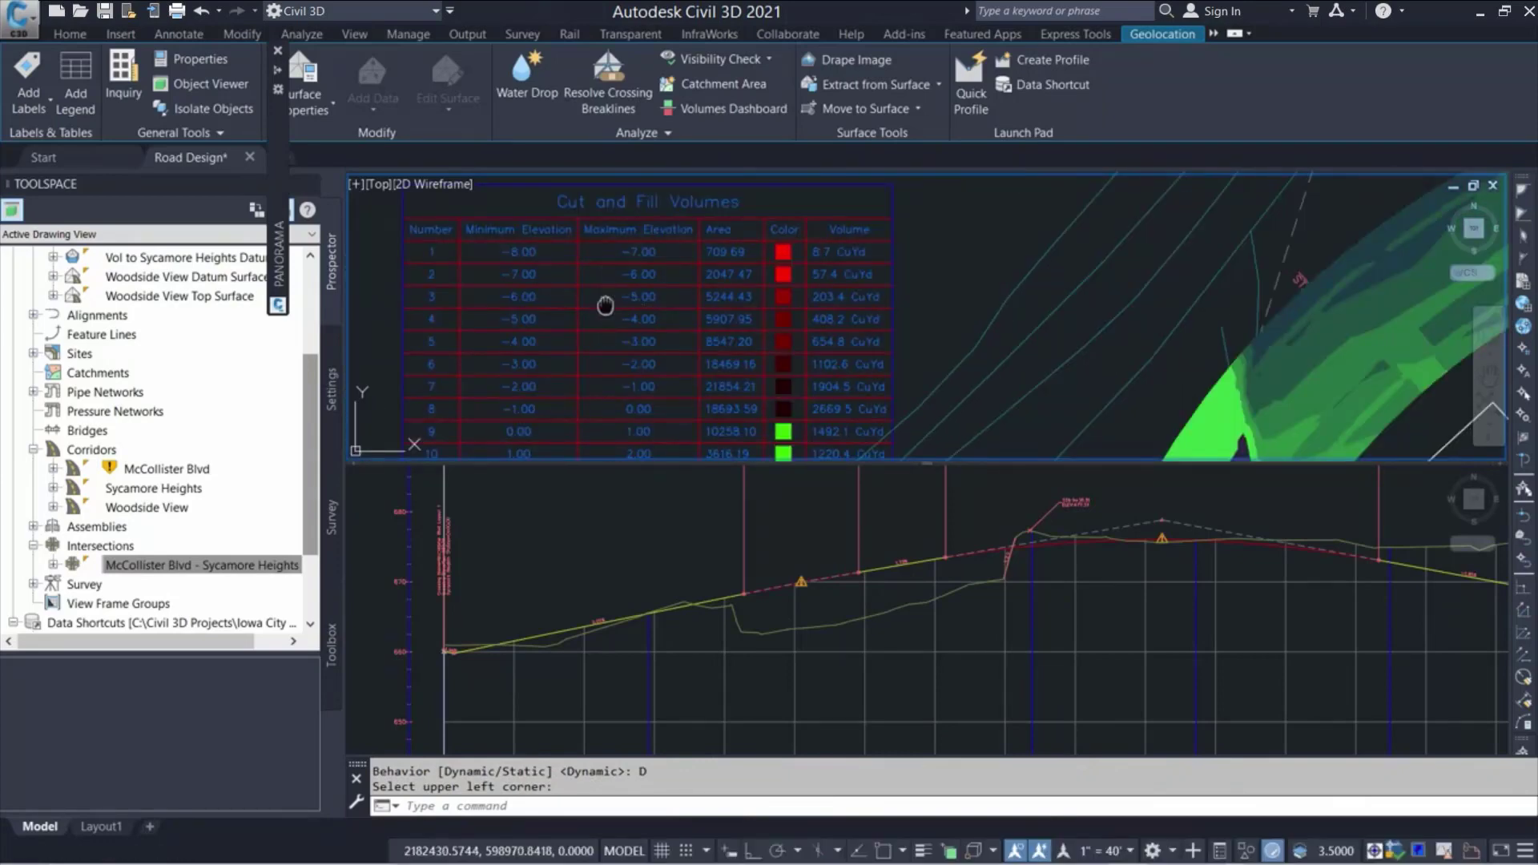
middle_click_drag(605, 305, 644, 240)
left_click_drag(644, 239, 611, 309)
scroll(611, 309, "down", 4)
scroll(611, 308, "down", 2)
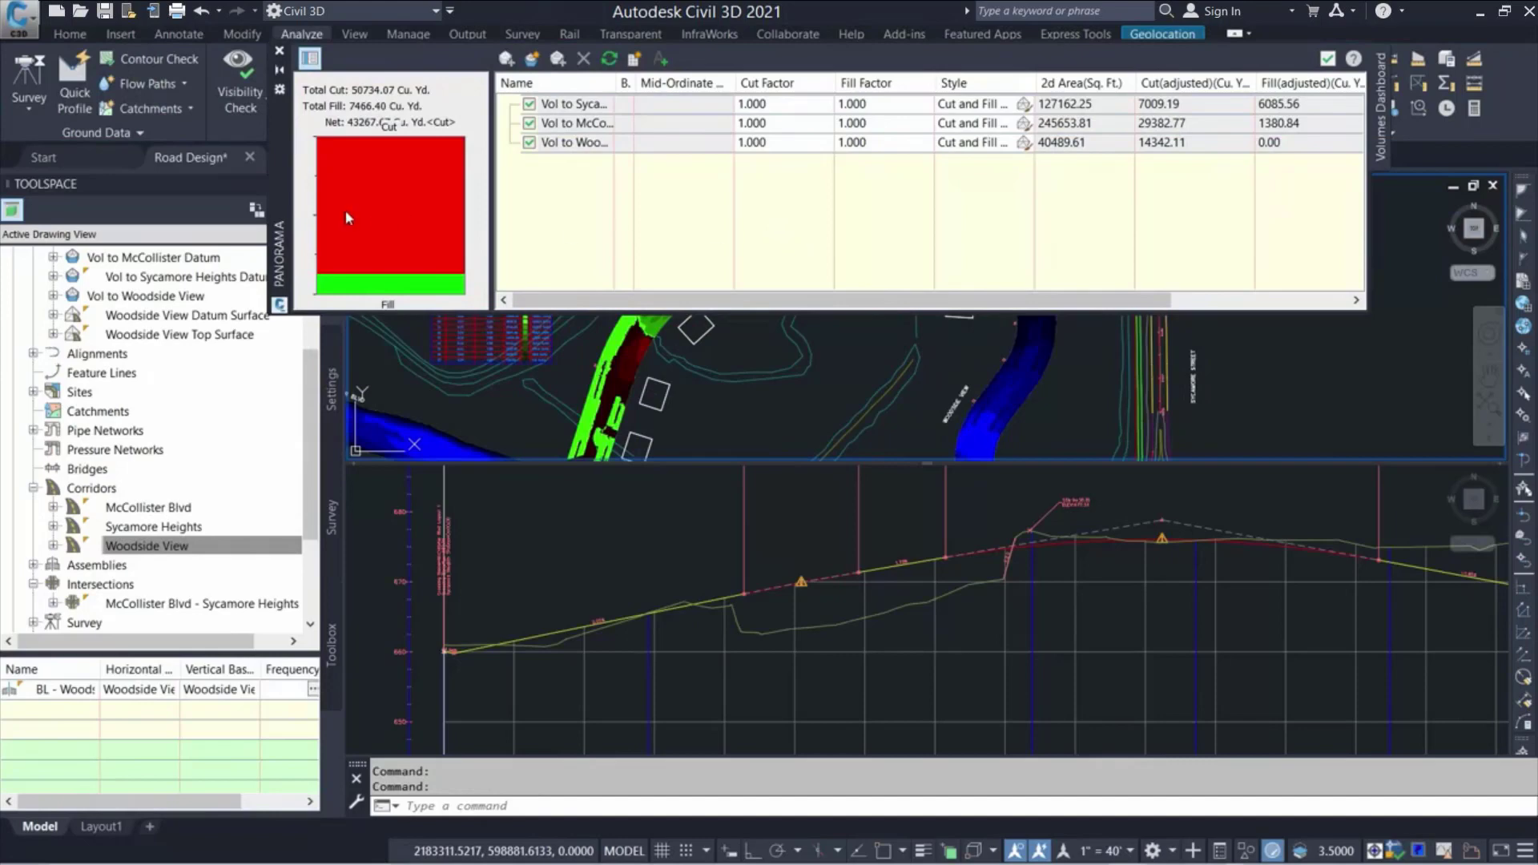
Reposition the Volumes Dashboard and widen its name column to fit the full surface names
left_click_drag(282, 190, 269, 247)
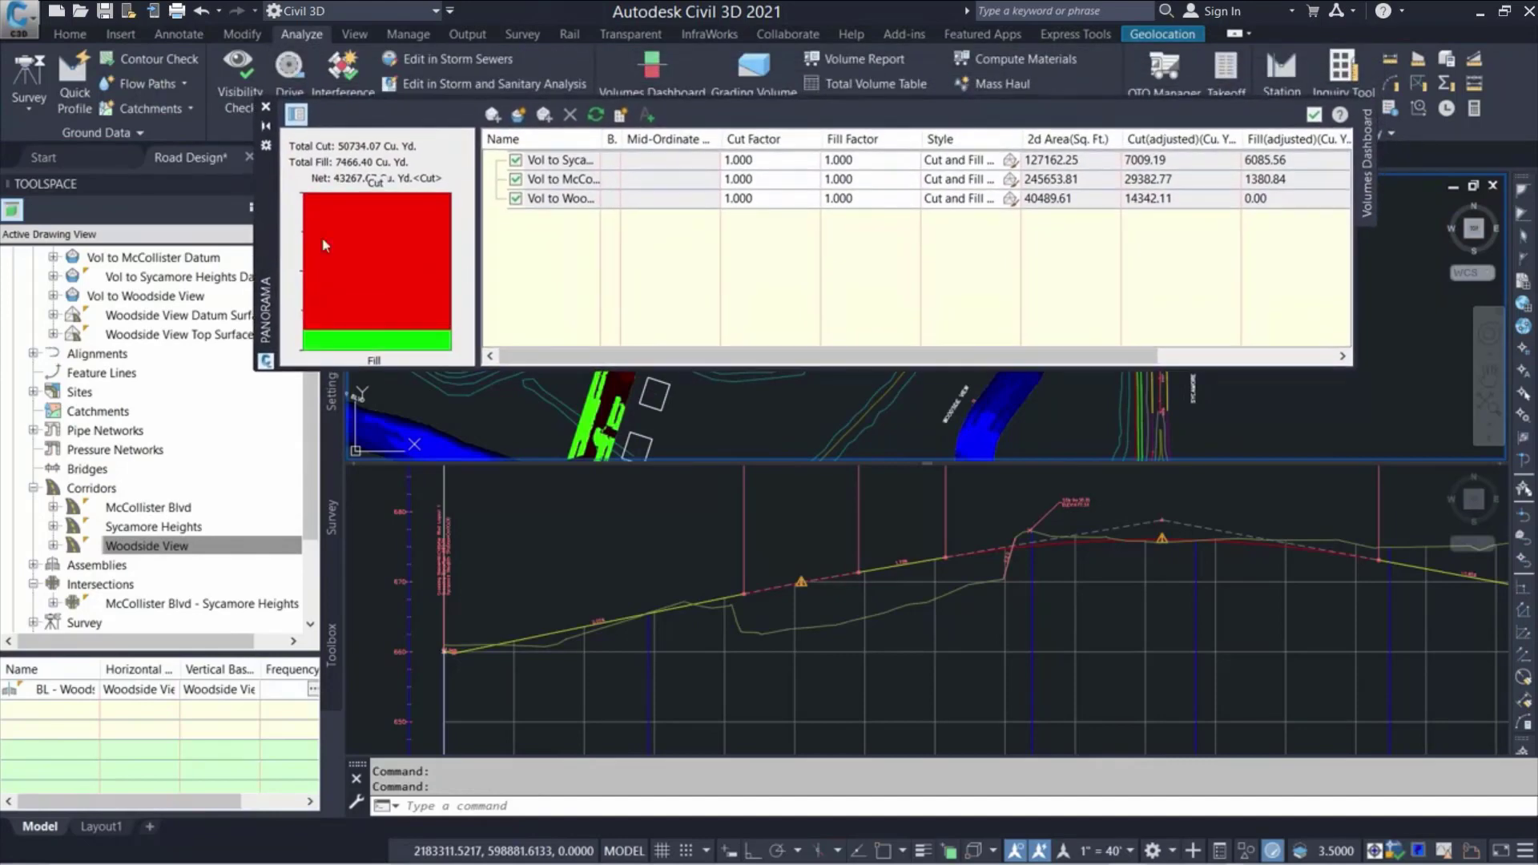
left_click_drag(601, 138, 718, 140)
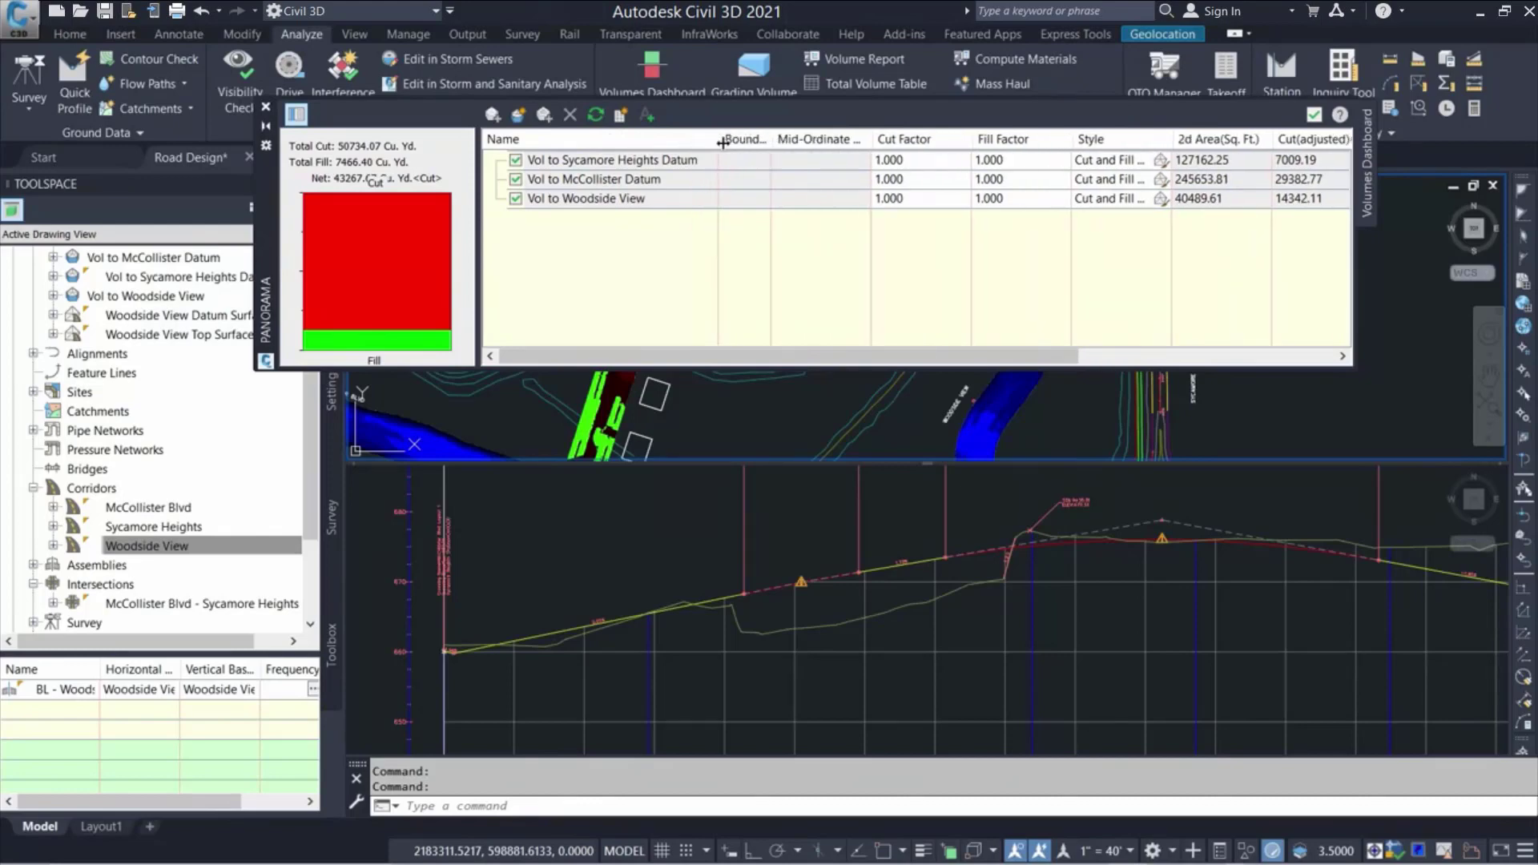
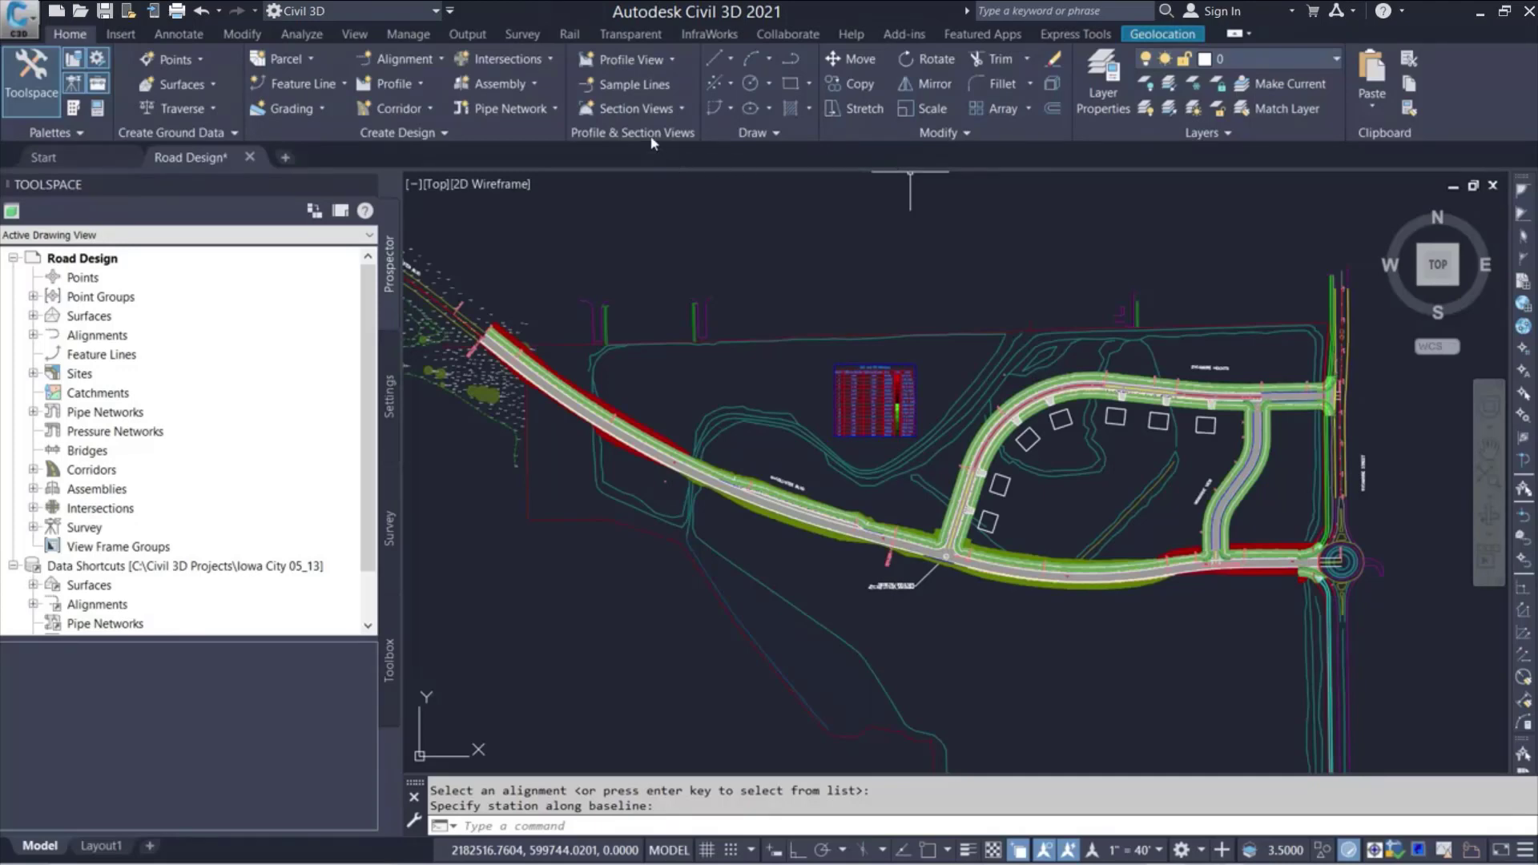
Start creating sample lines on the McCollister Blvd alignment
left_click(621, 85)
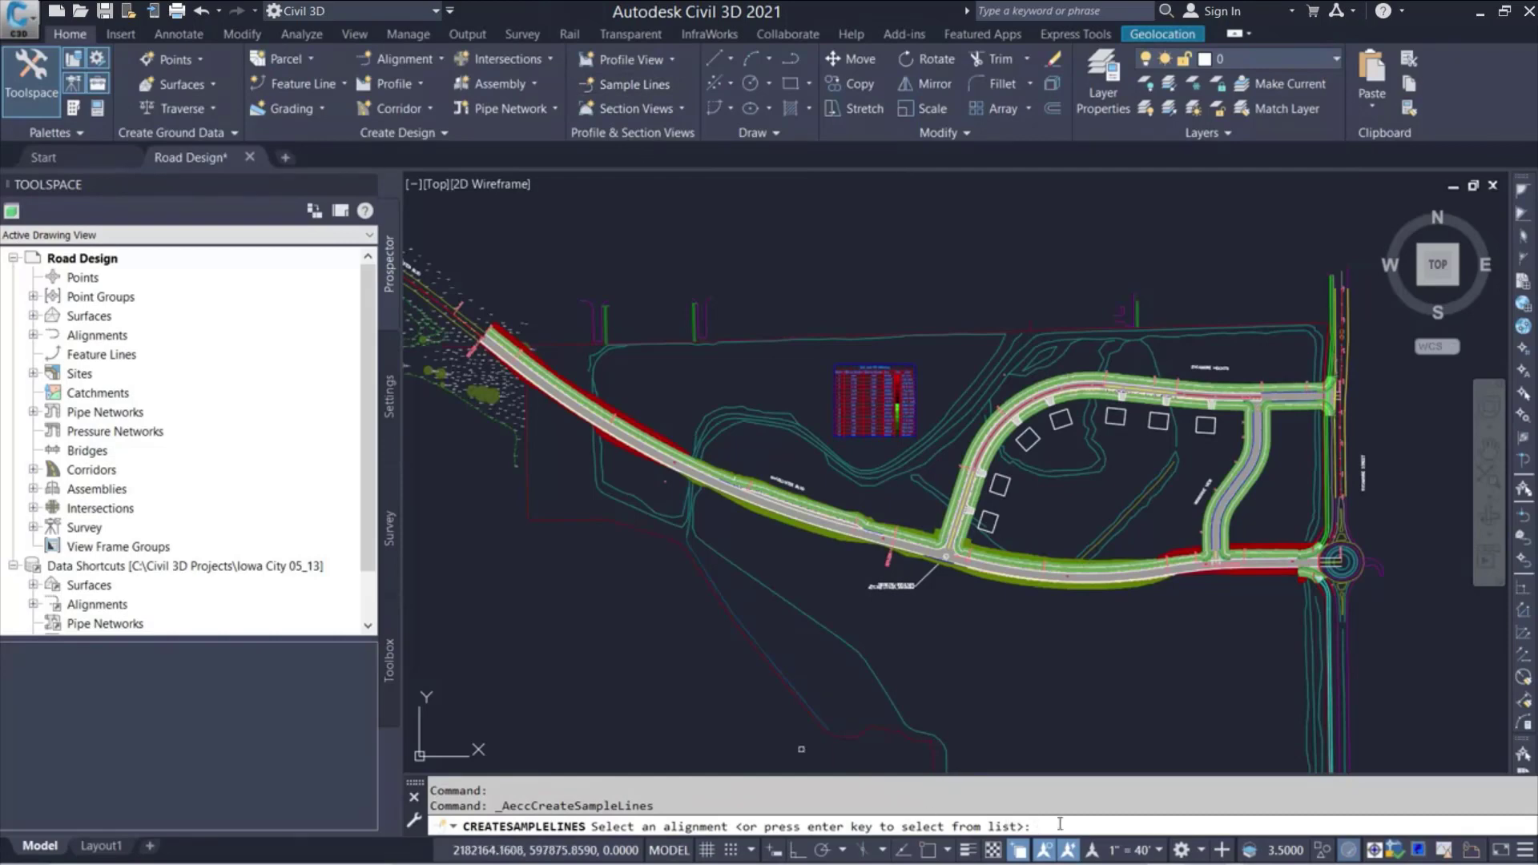
key("Return")
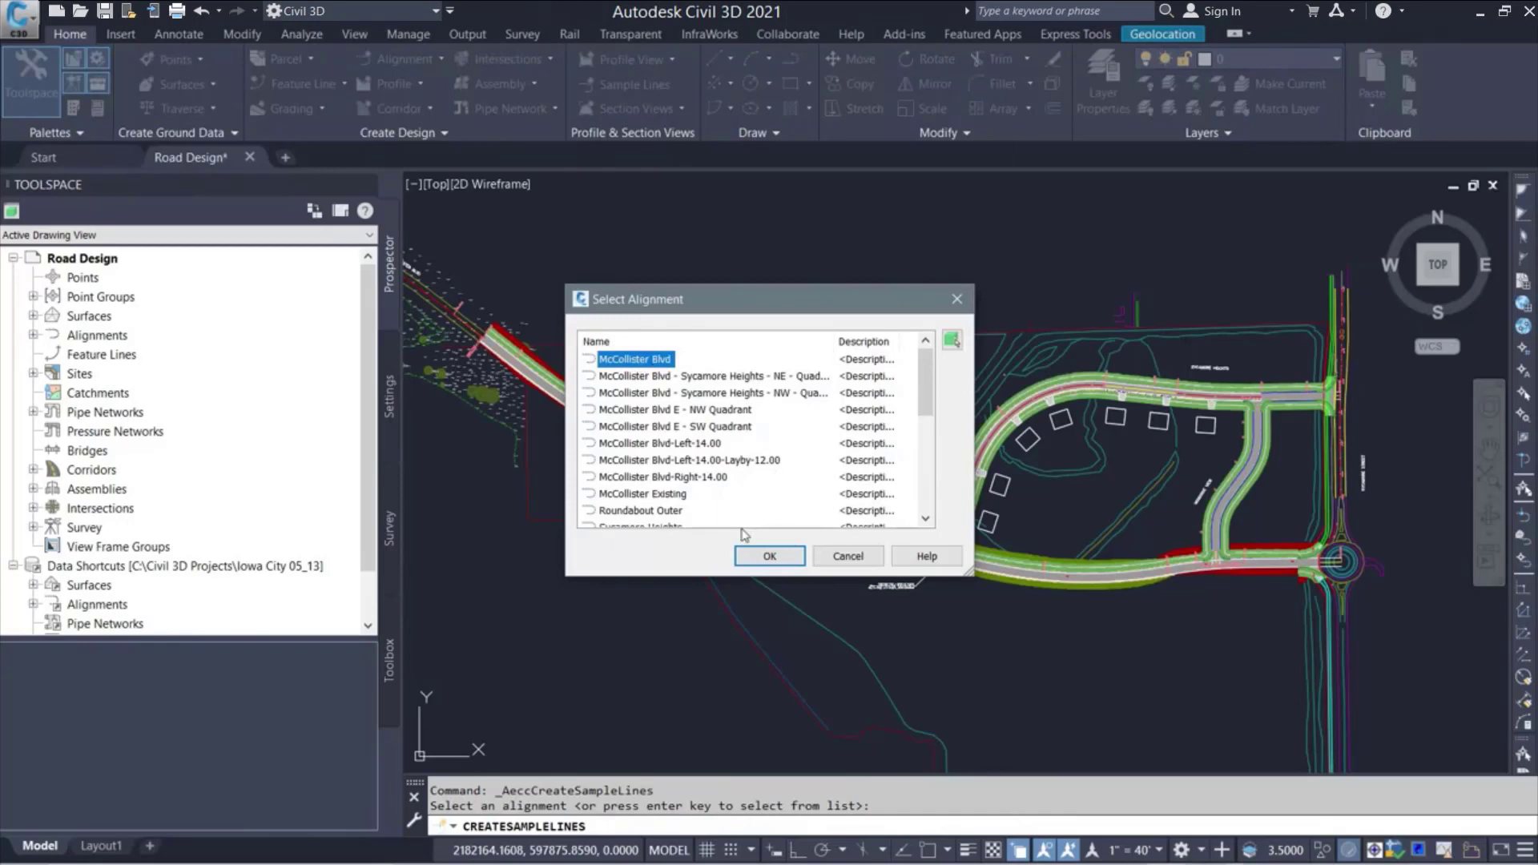
left_click(765, 556)
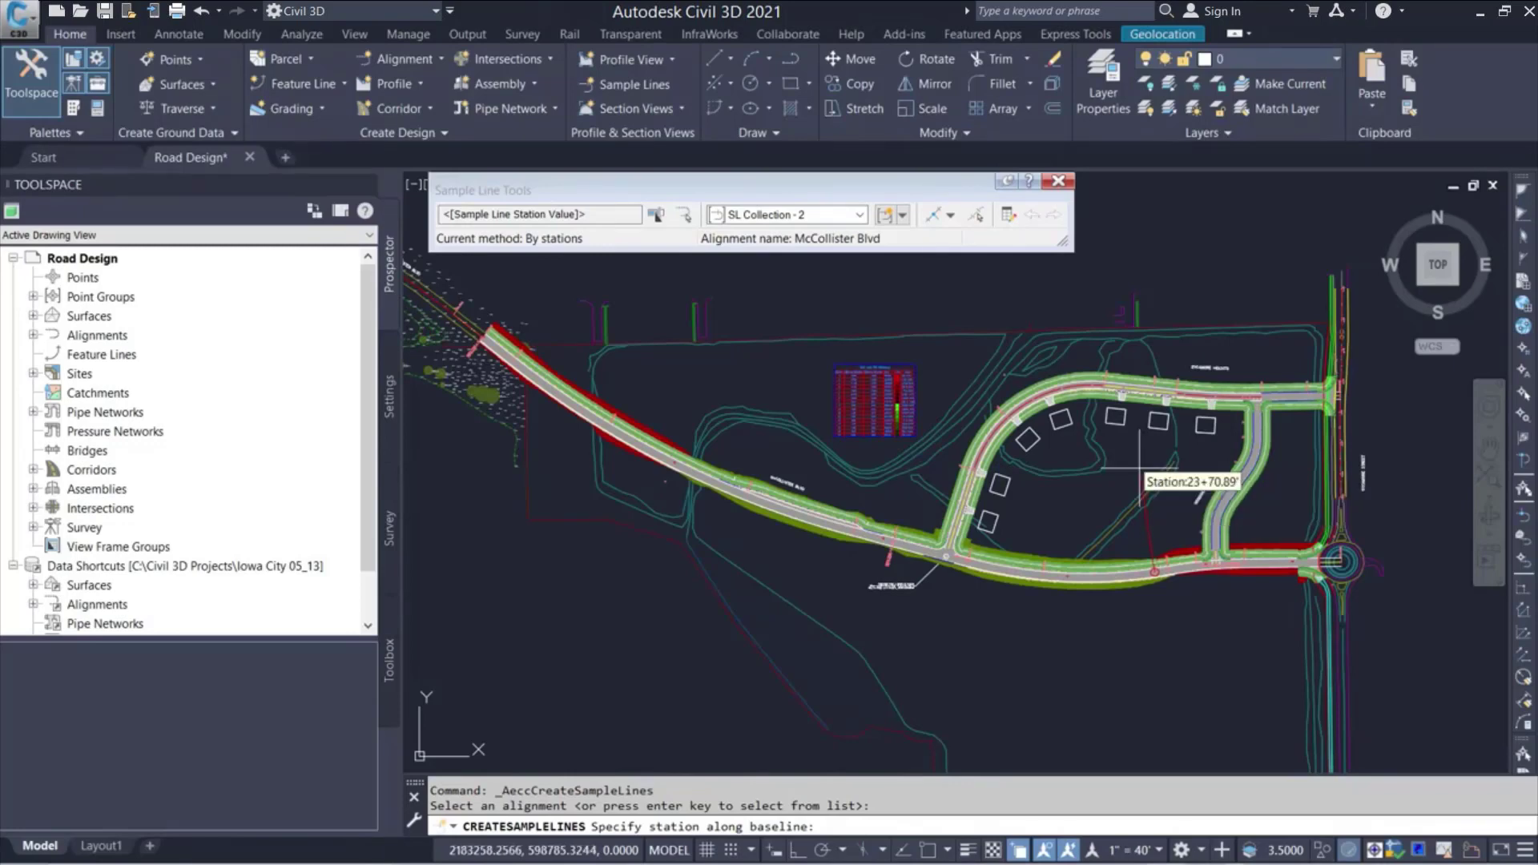
Review the Sample Line Tools' station entry, group selection, alignment picking and sample line group options
left_click(600, 214)
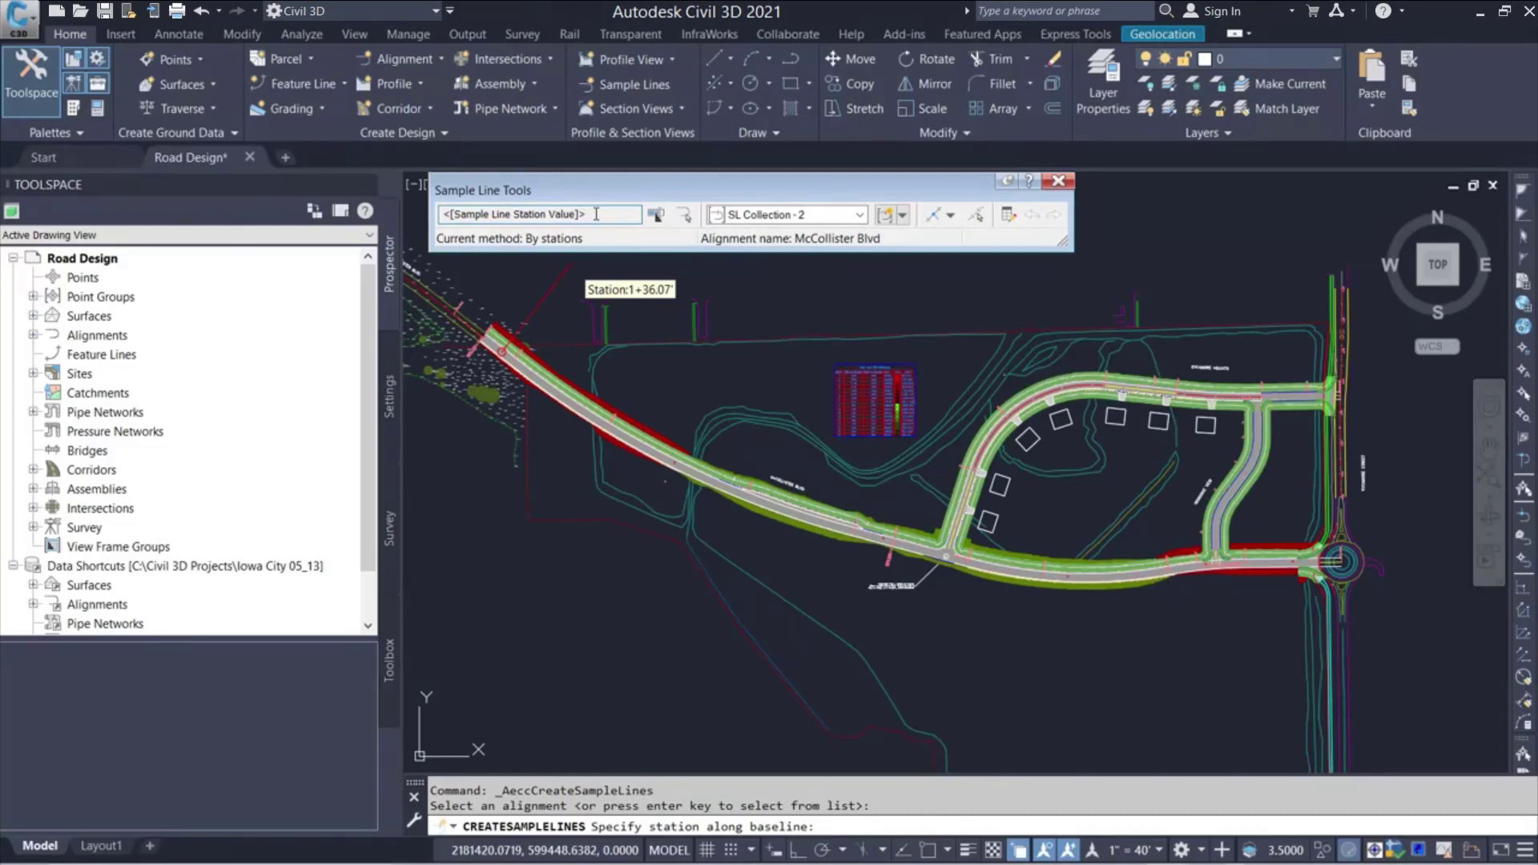
left_click(826, 218)
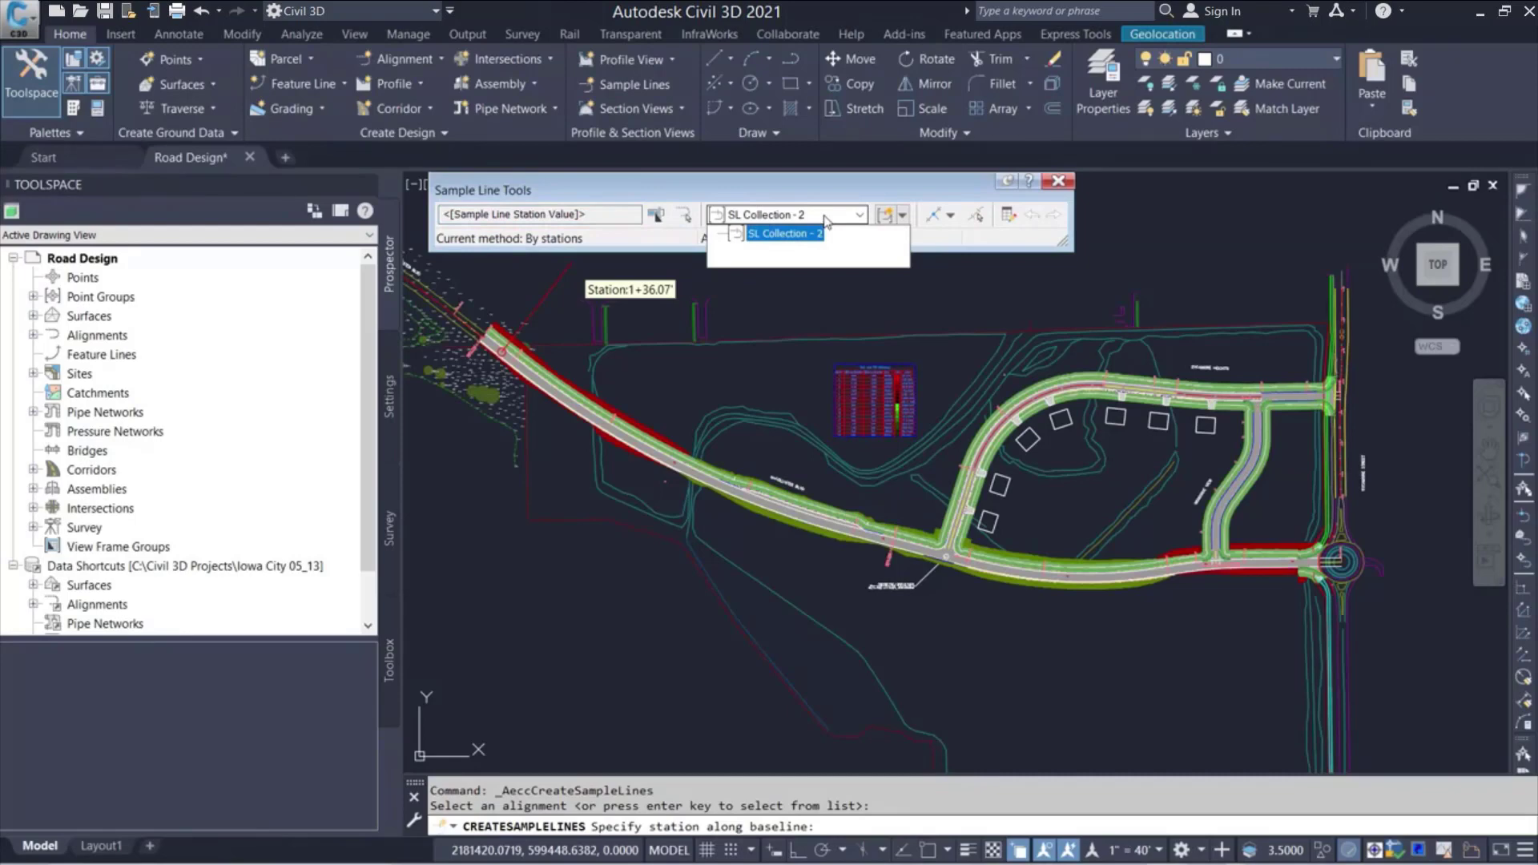
left_click(826, 220)
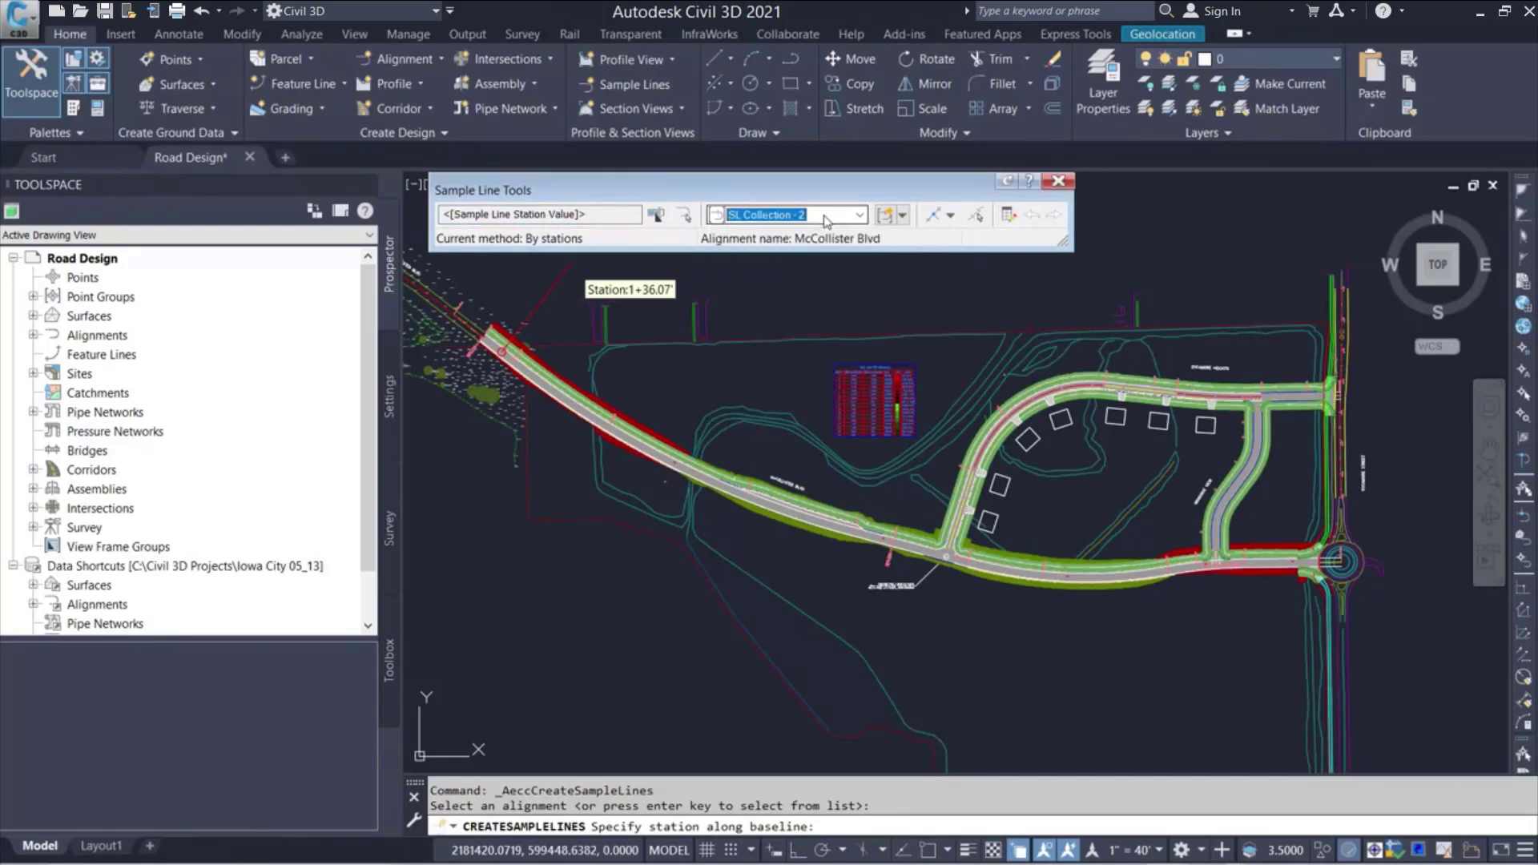
left_click(684, 216)
left_click(688, 223)
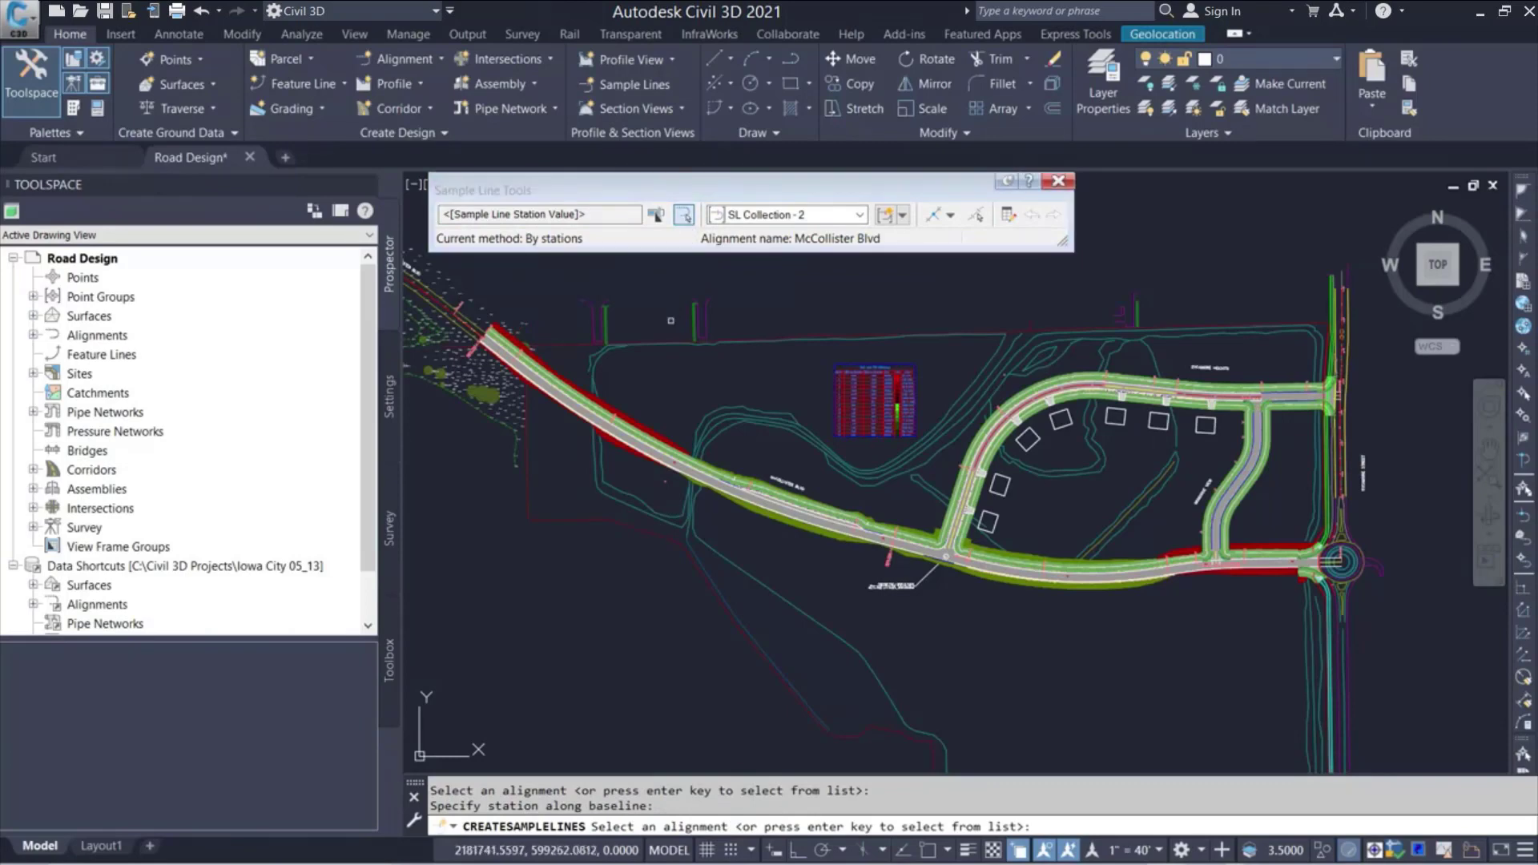
left_click(902, 215)
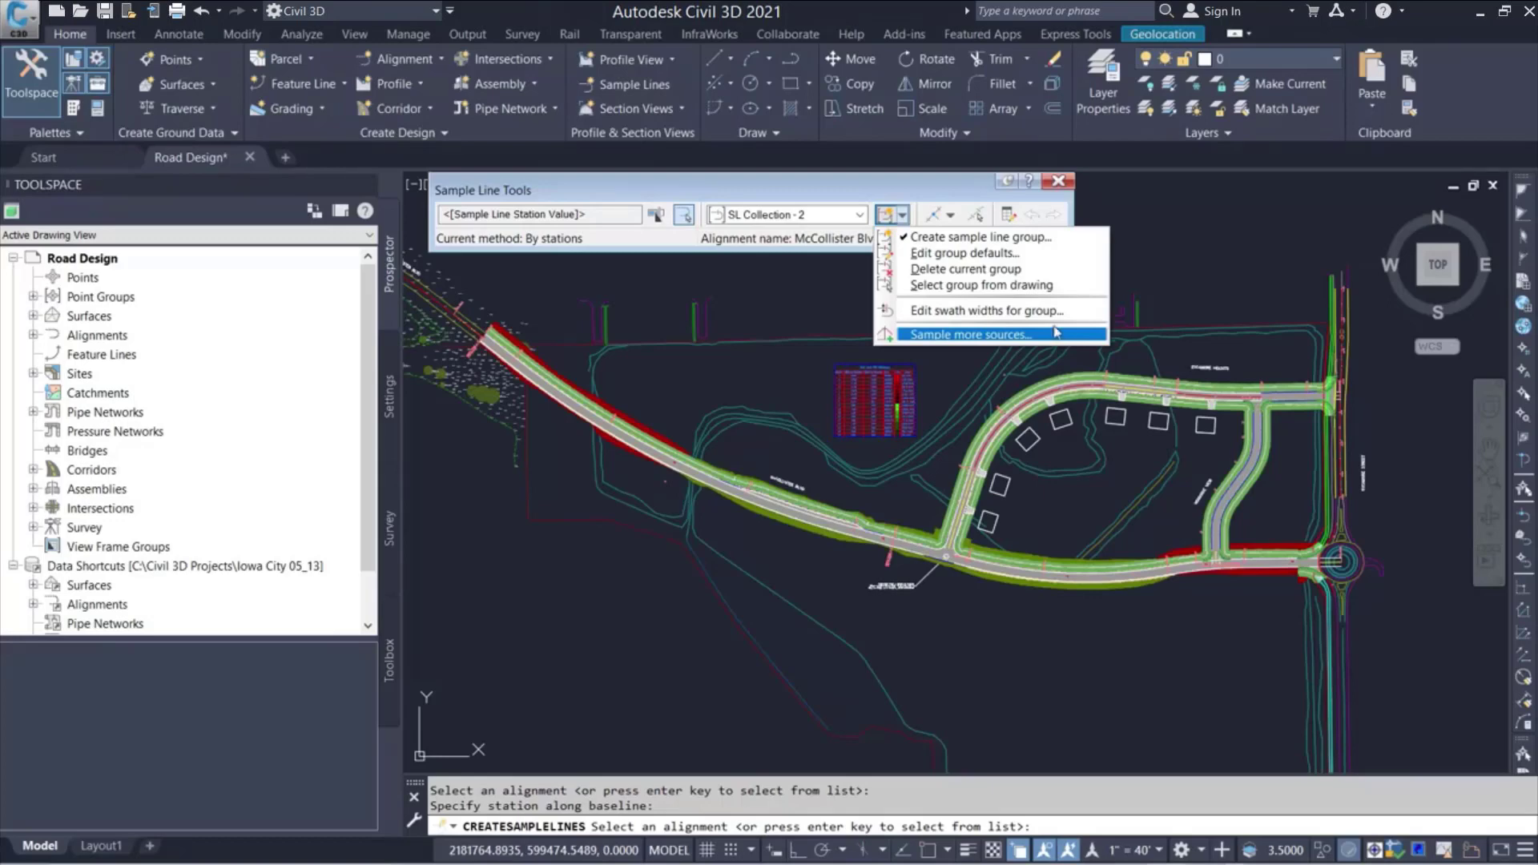
left_click(956, 190)
Start creating sample lines by range of stations, turning off sampling from the alignment start and setting the start station to 0+00.00
left_click(951, 215)
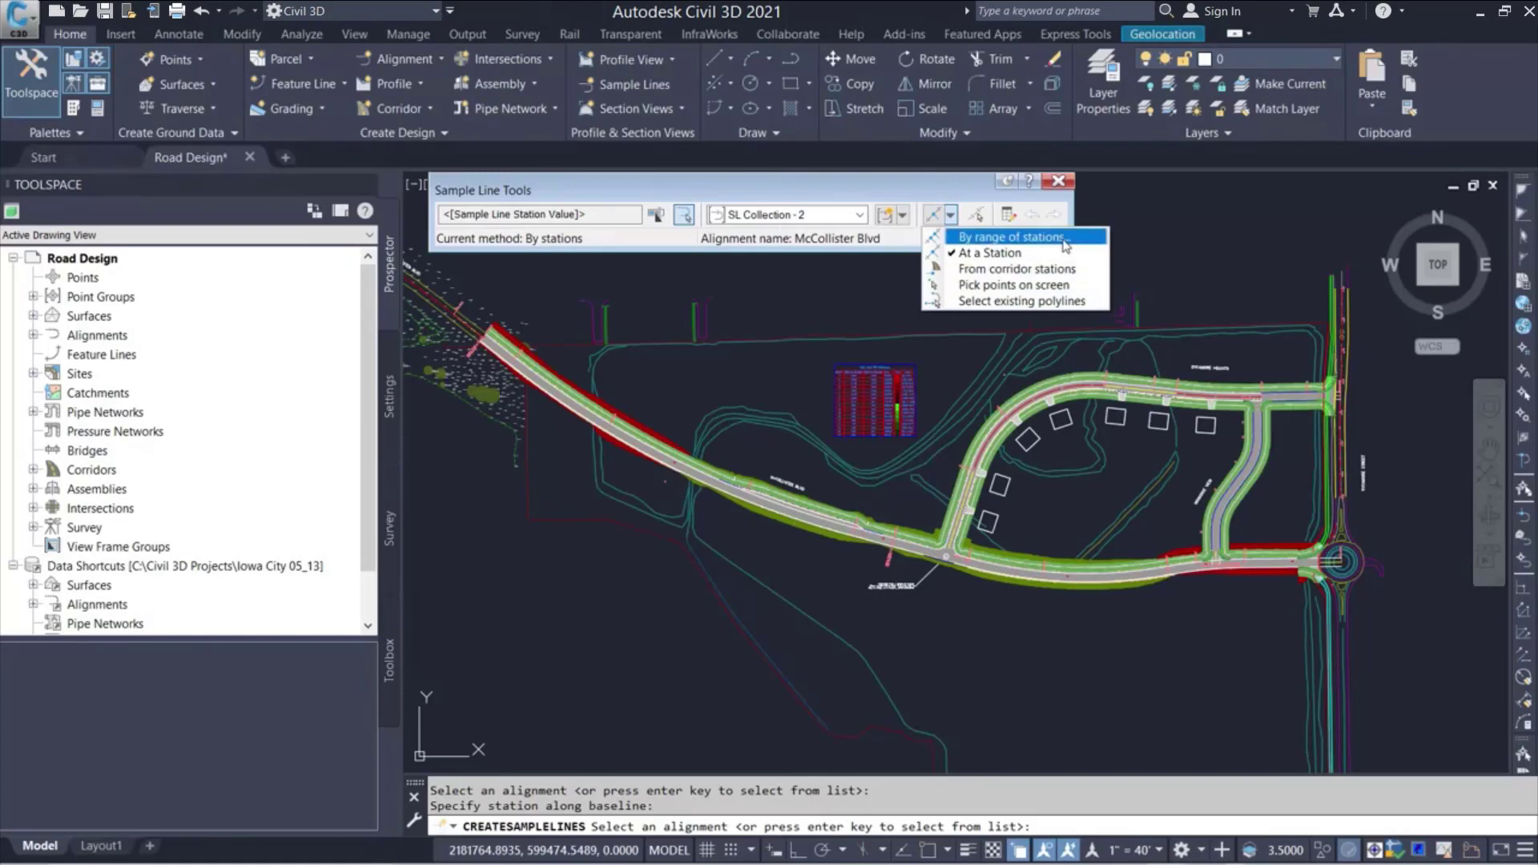
left_click(1033, 237)
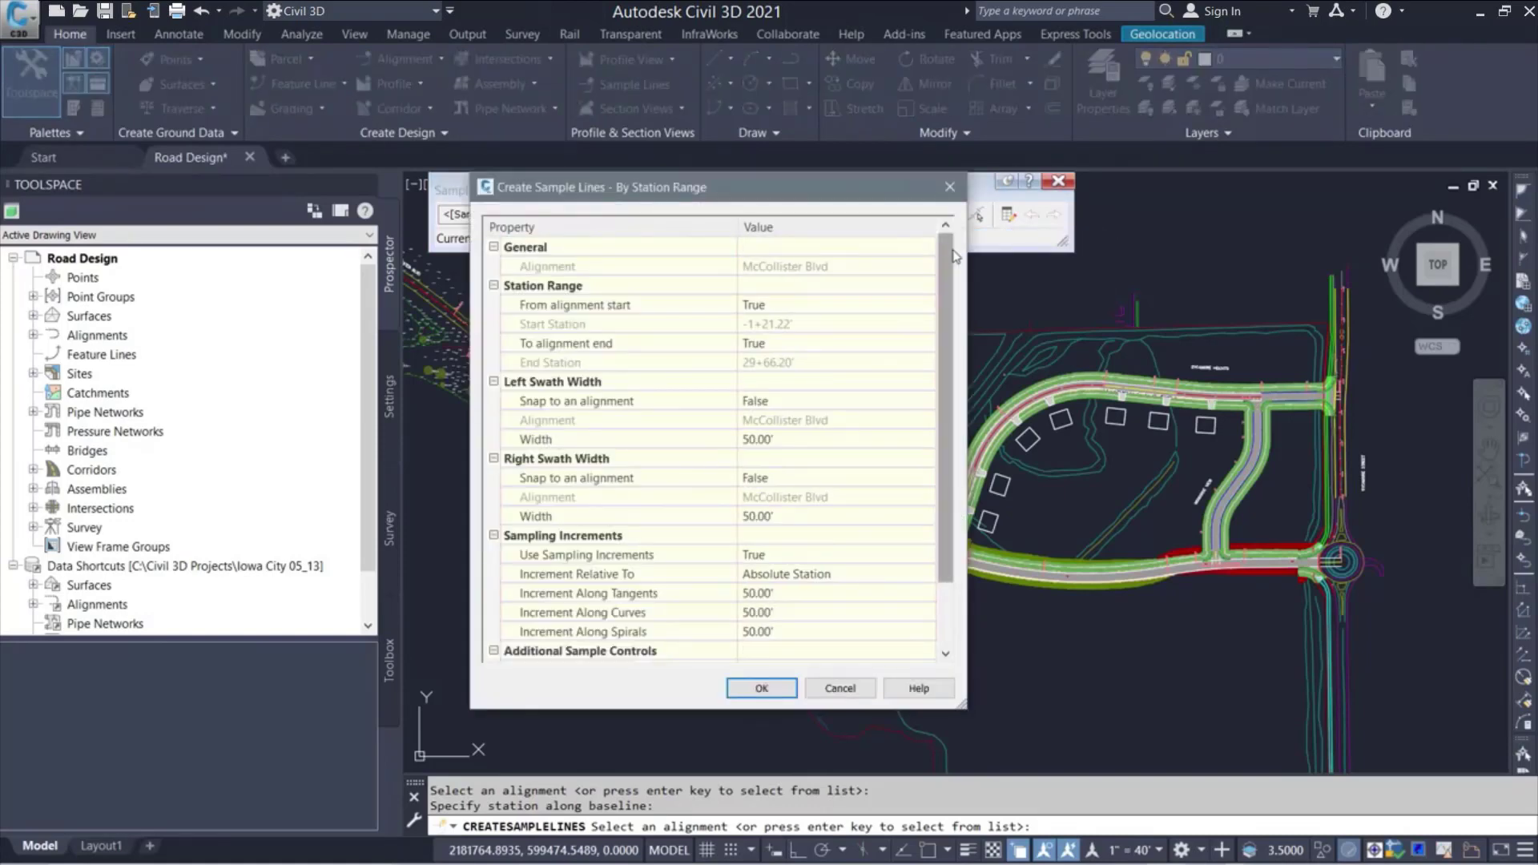
left_click(834, 307)
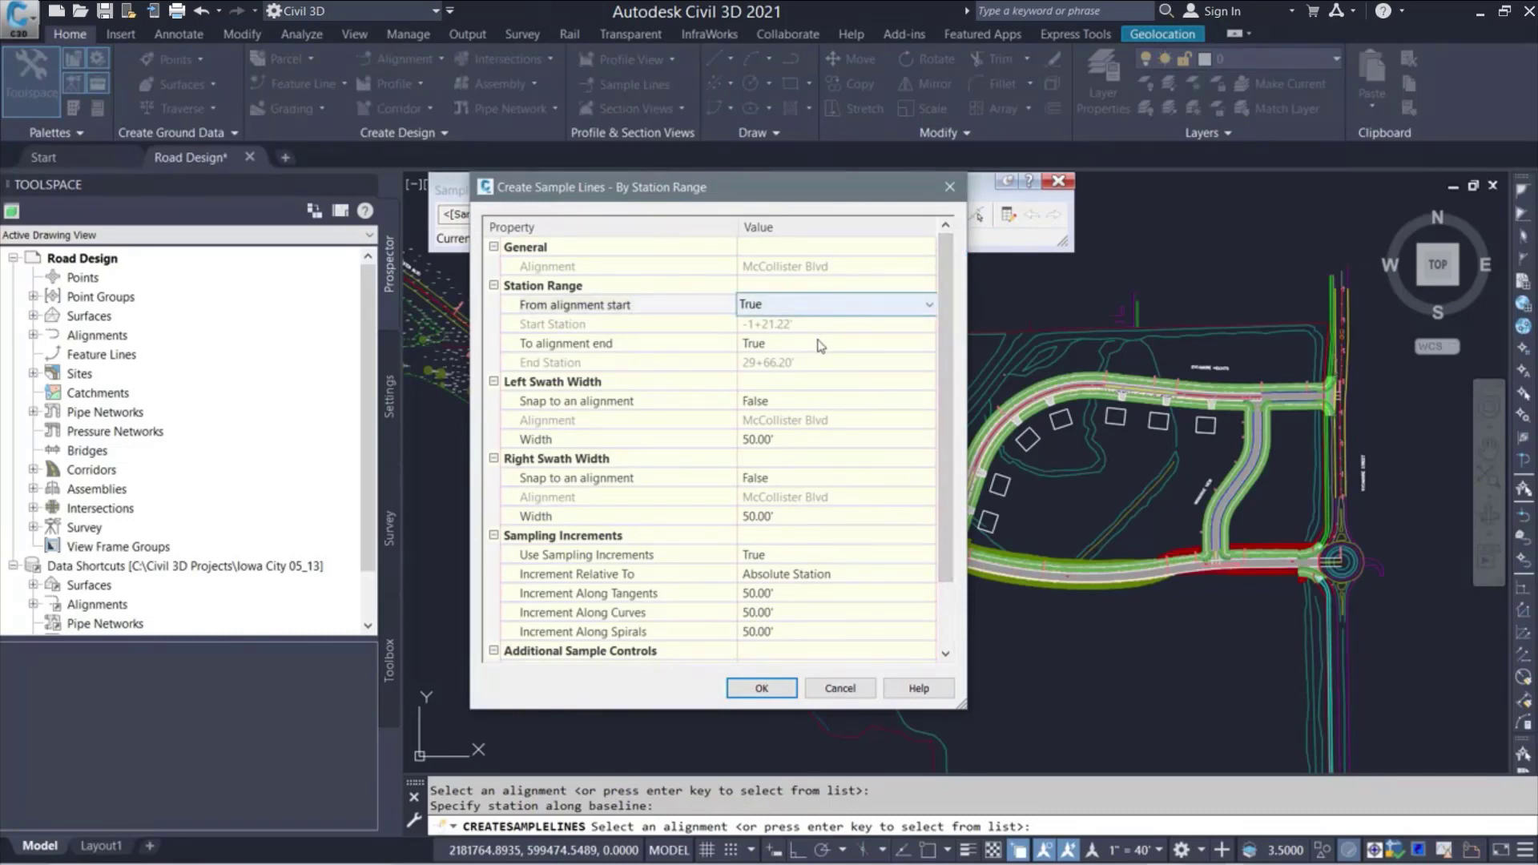
left_click(818, 343)
left_click(824, 310)
left_click(824, 312)
left_click(811, 324)
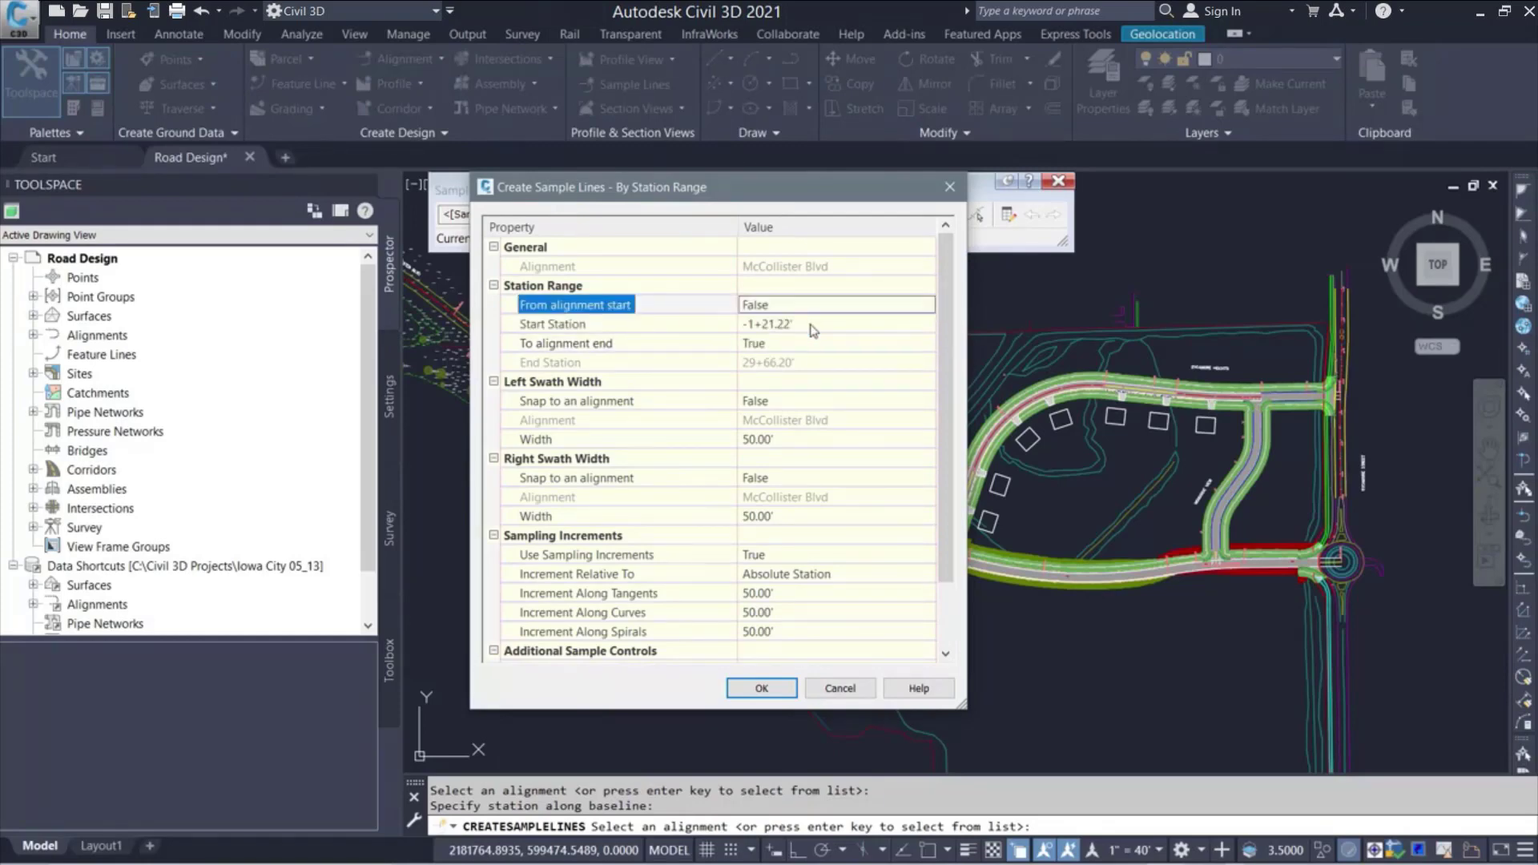
left_click(812, 324)
type("0")
key("Return")
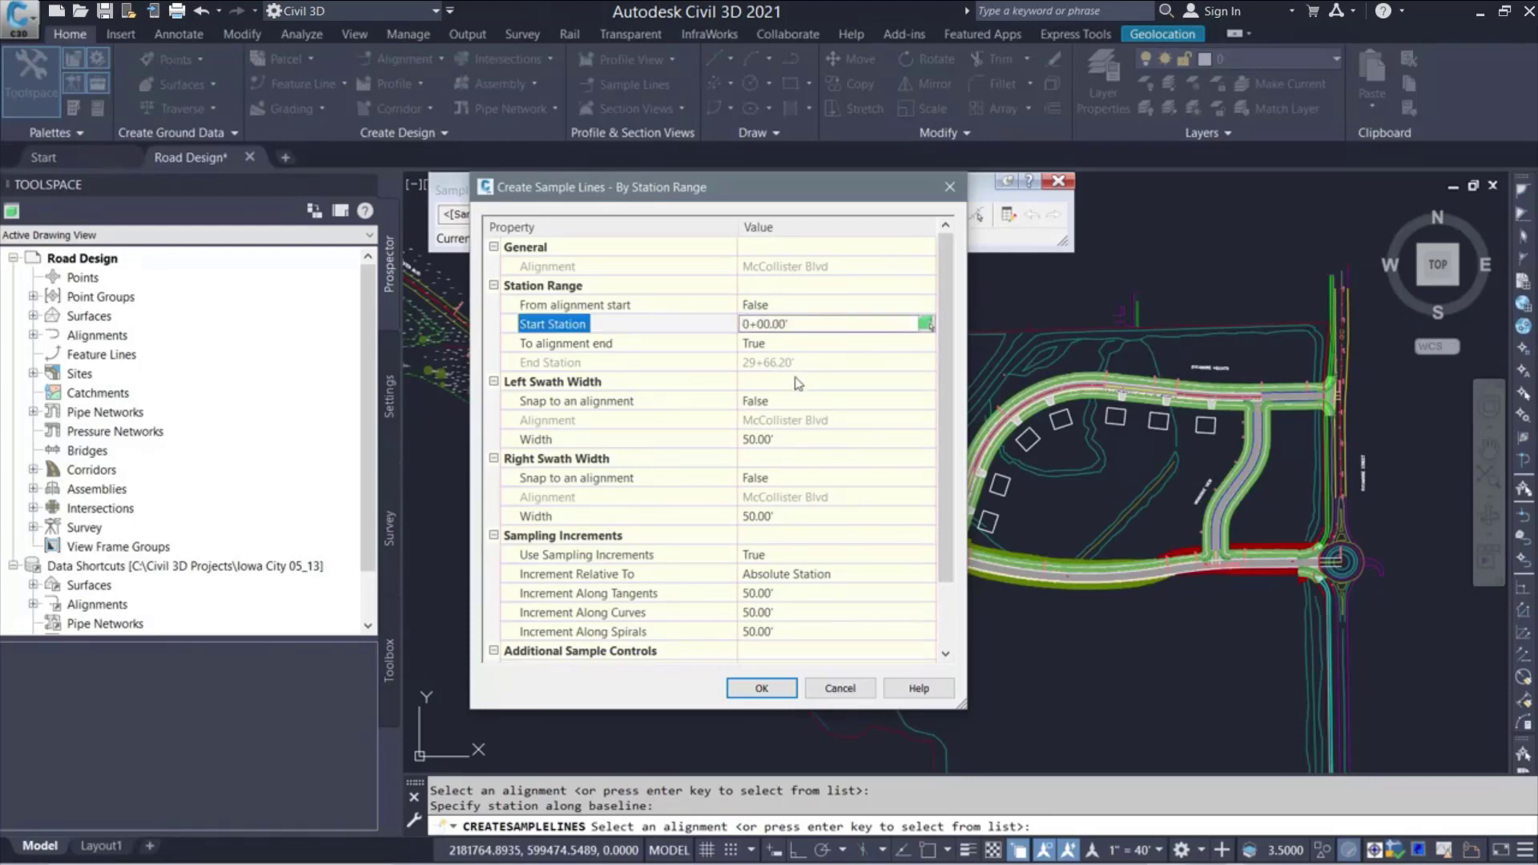
Set both the left and right swath widths to 100 feet
left_click(682, 385)
left_click(633, 460)
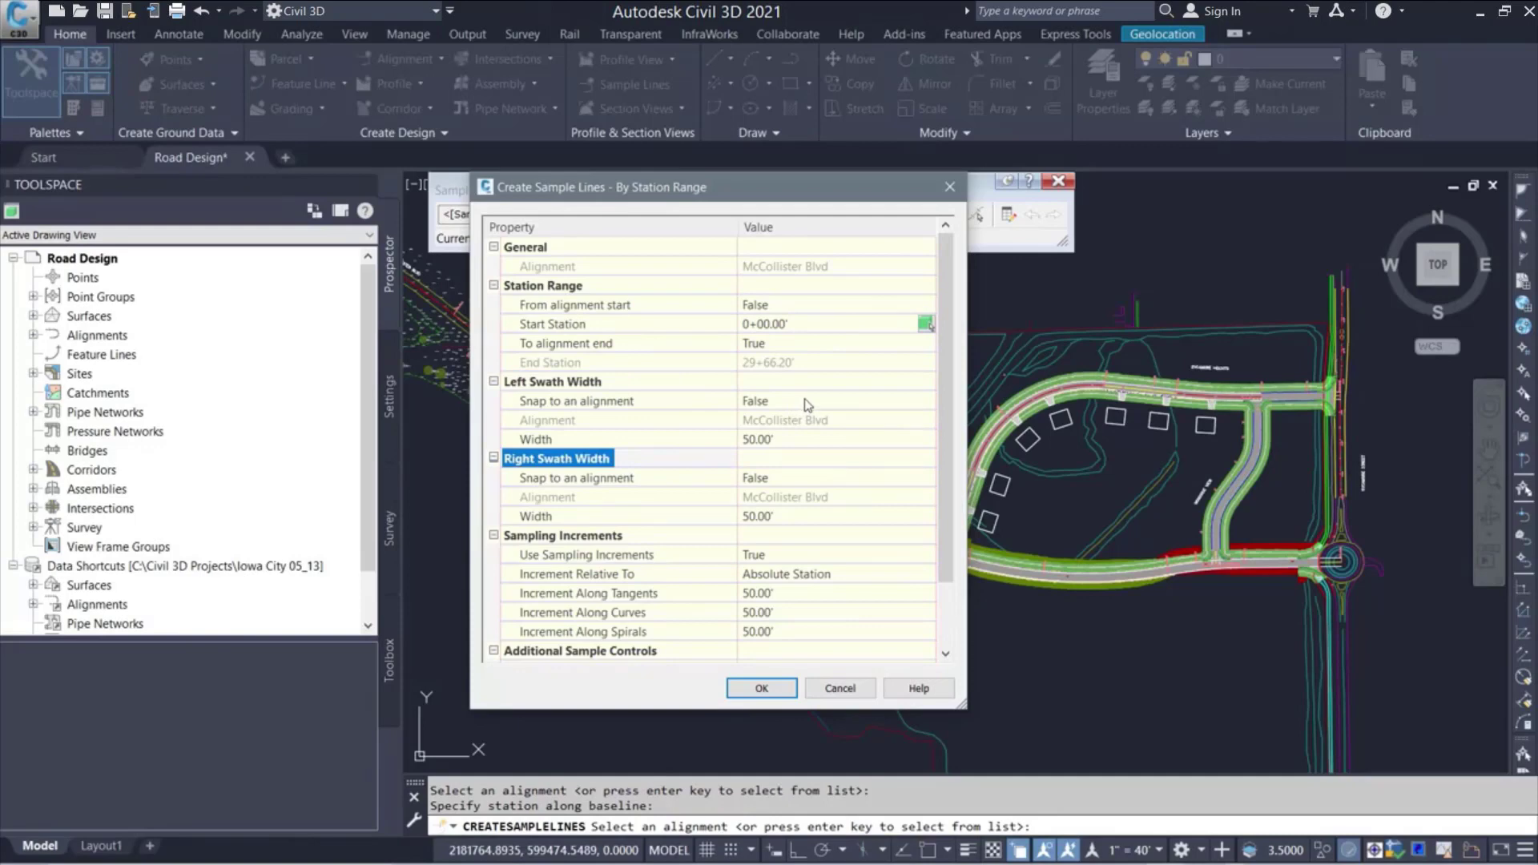
left_click(802, 439)
type("100")
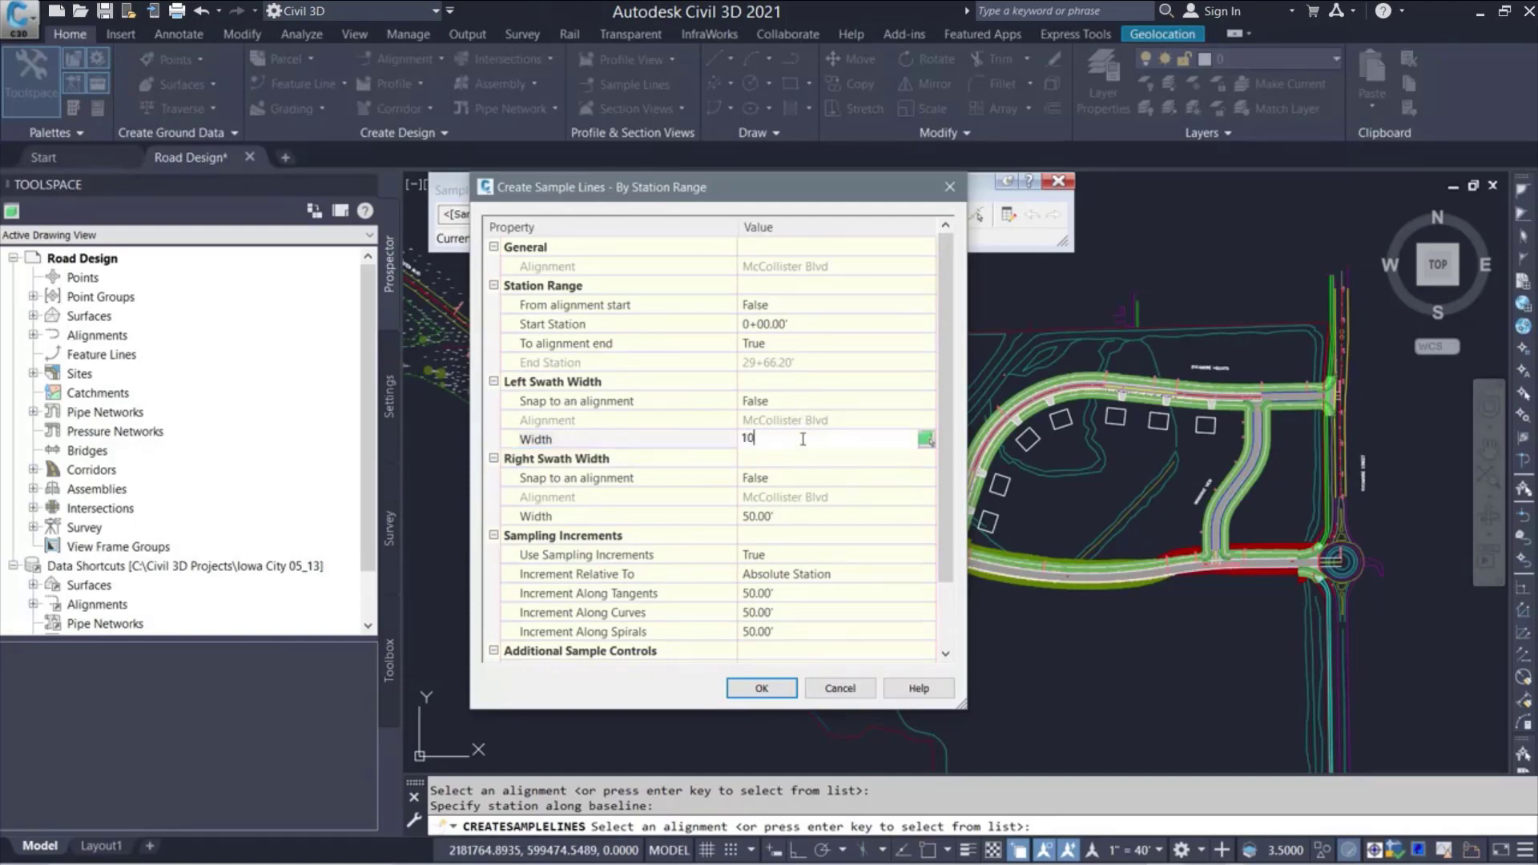
left_click(789, 520)
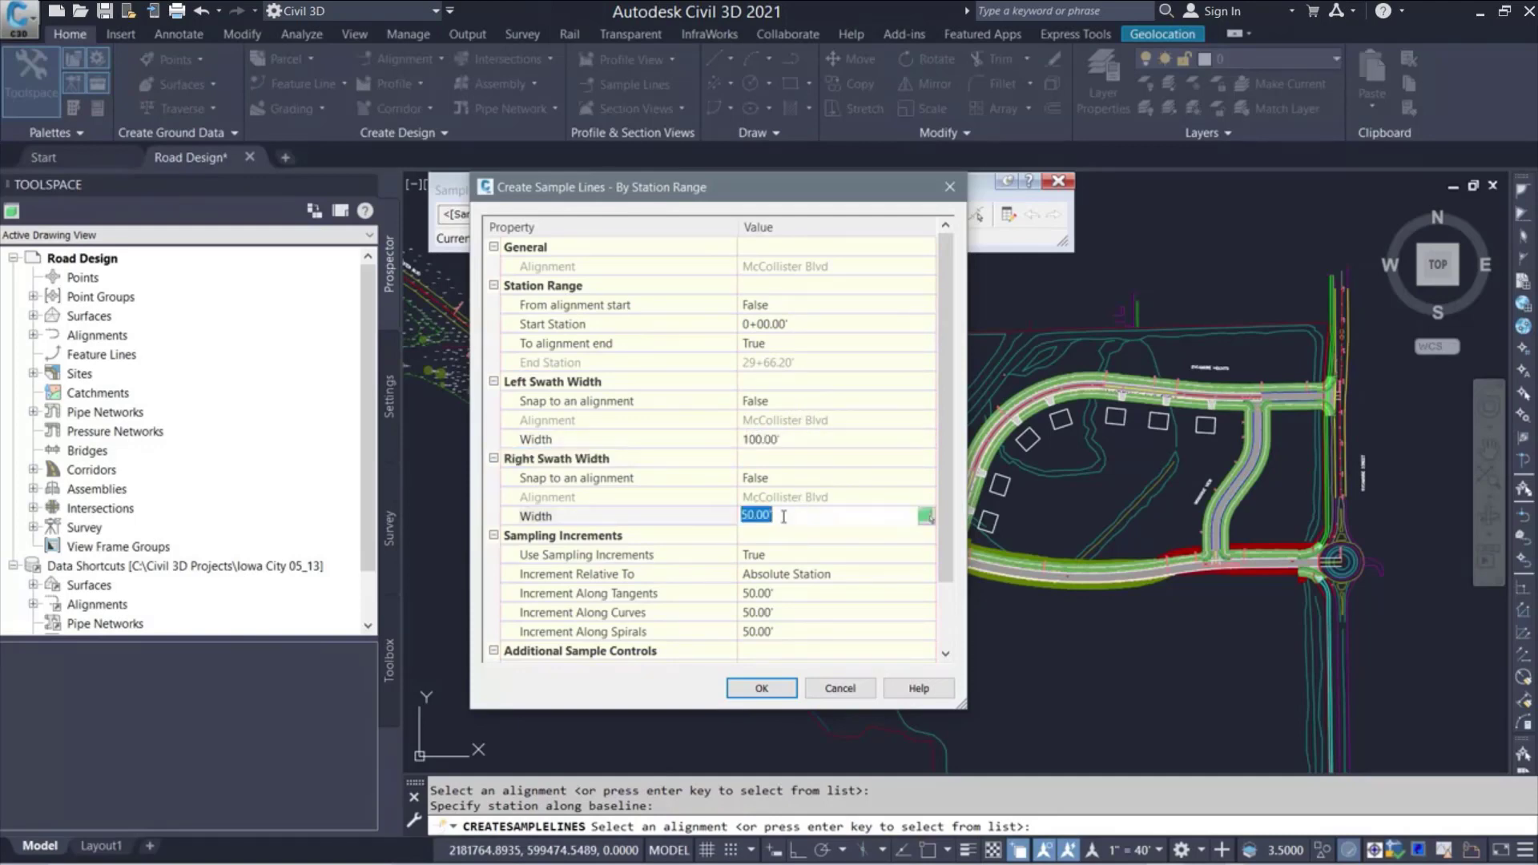
type("100")
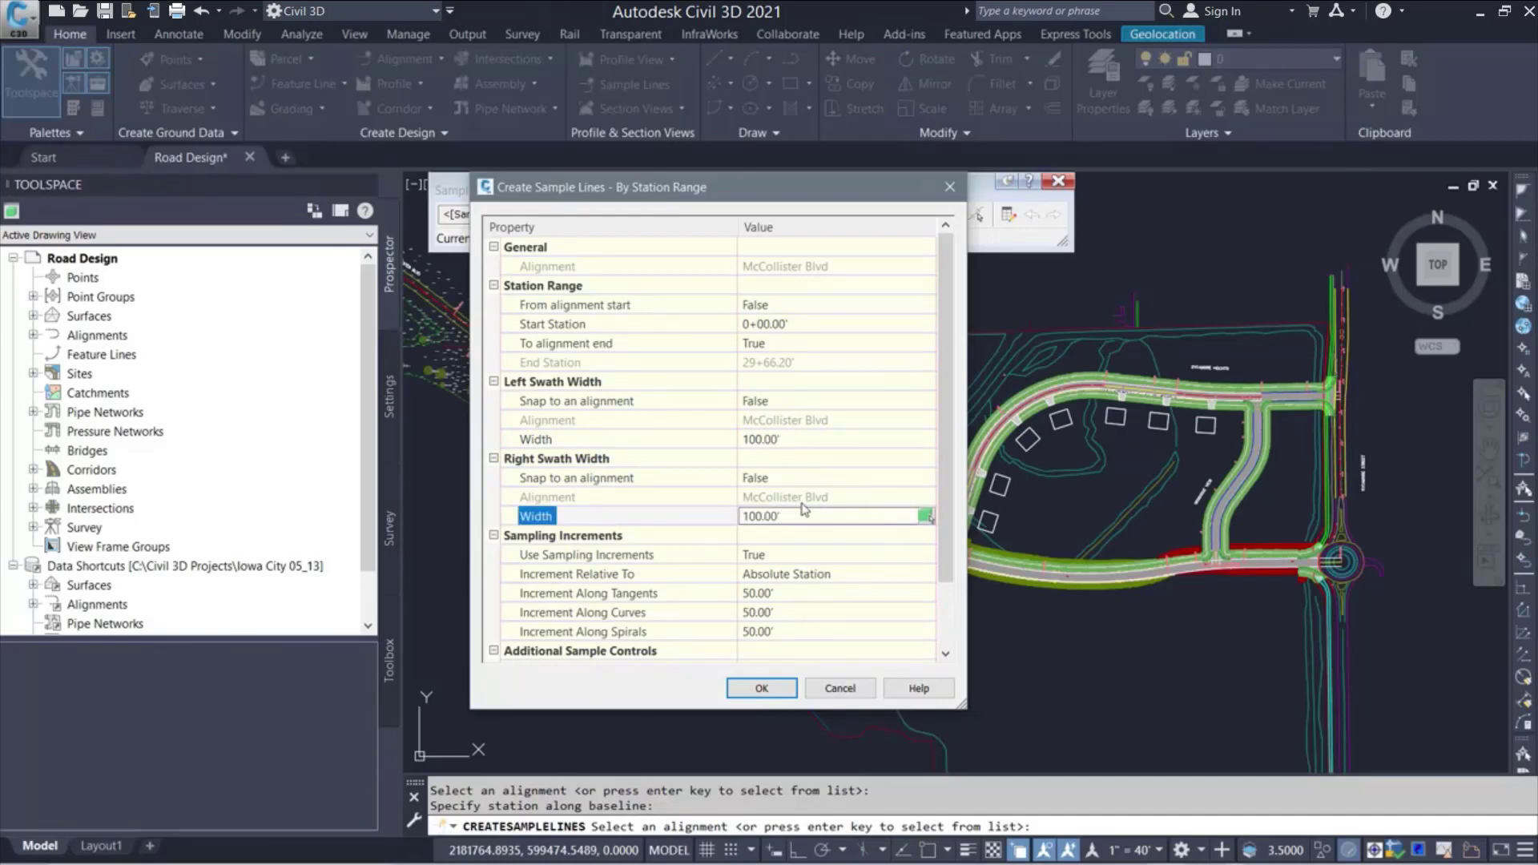
Review the right swath's alignment snapping choices and the sampling increment reference, tangent, curve and spiral settings
left_click(786, 479)
left_click(786, 480)
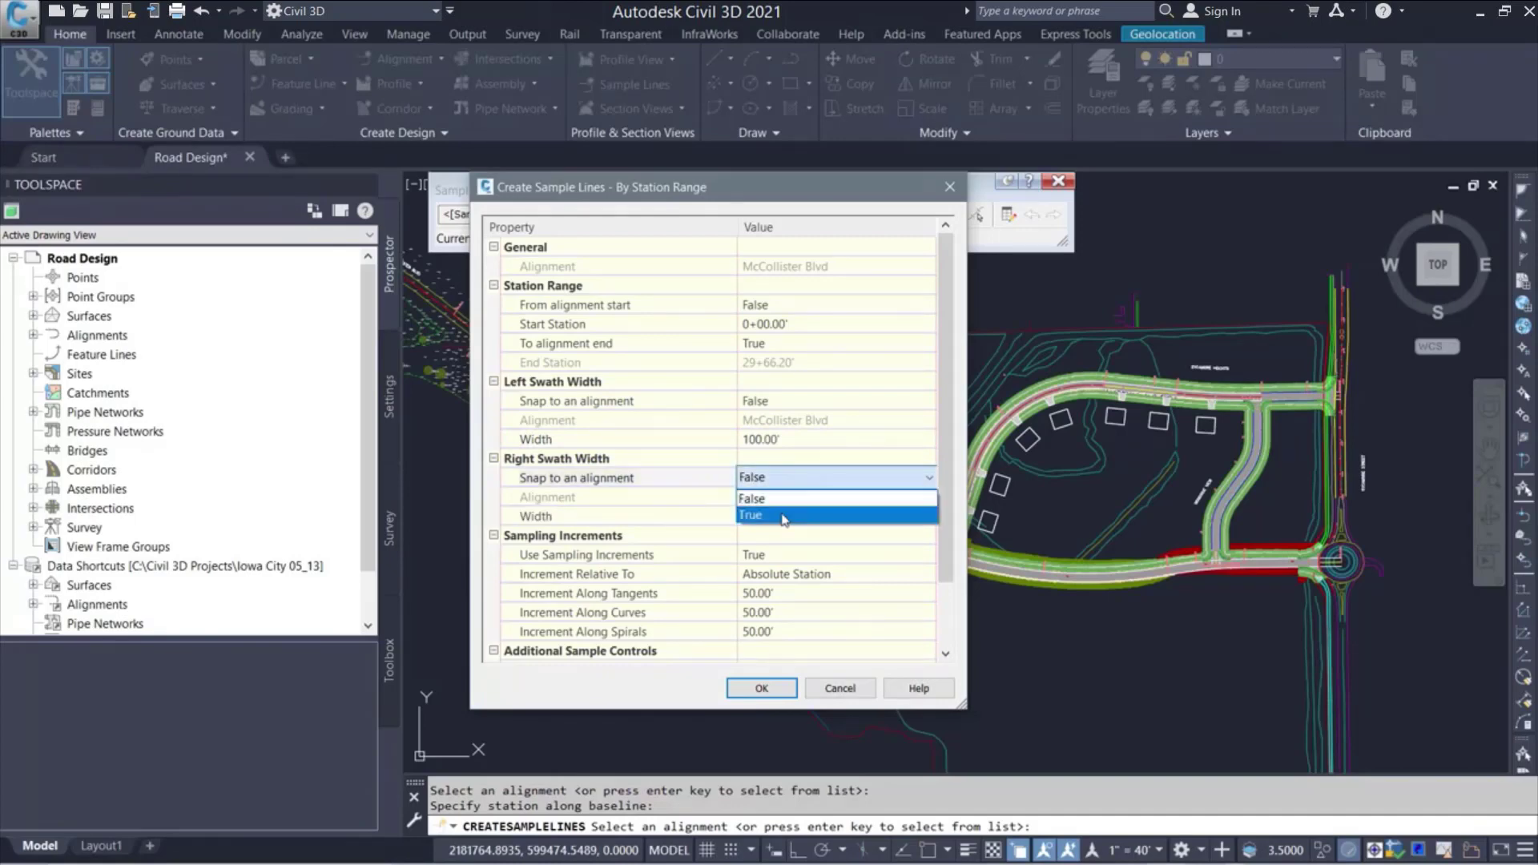
left_click(712, 493)
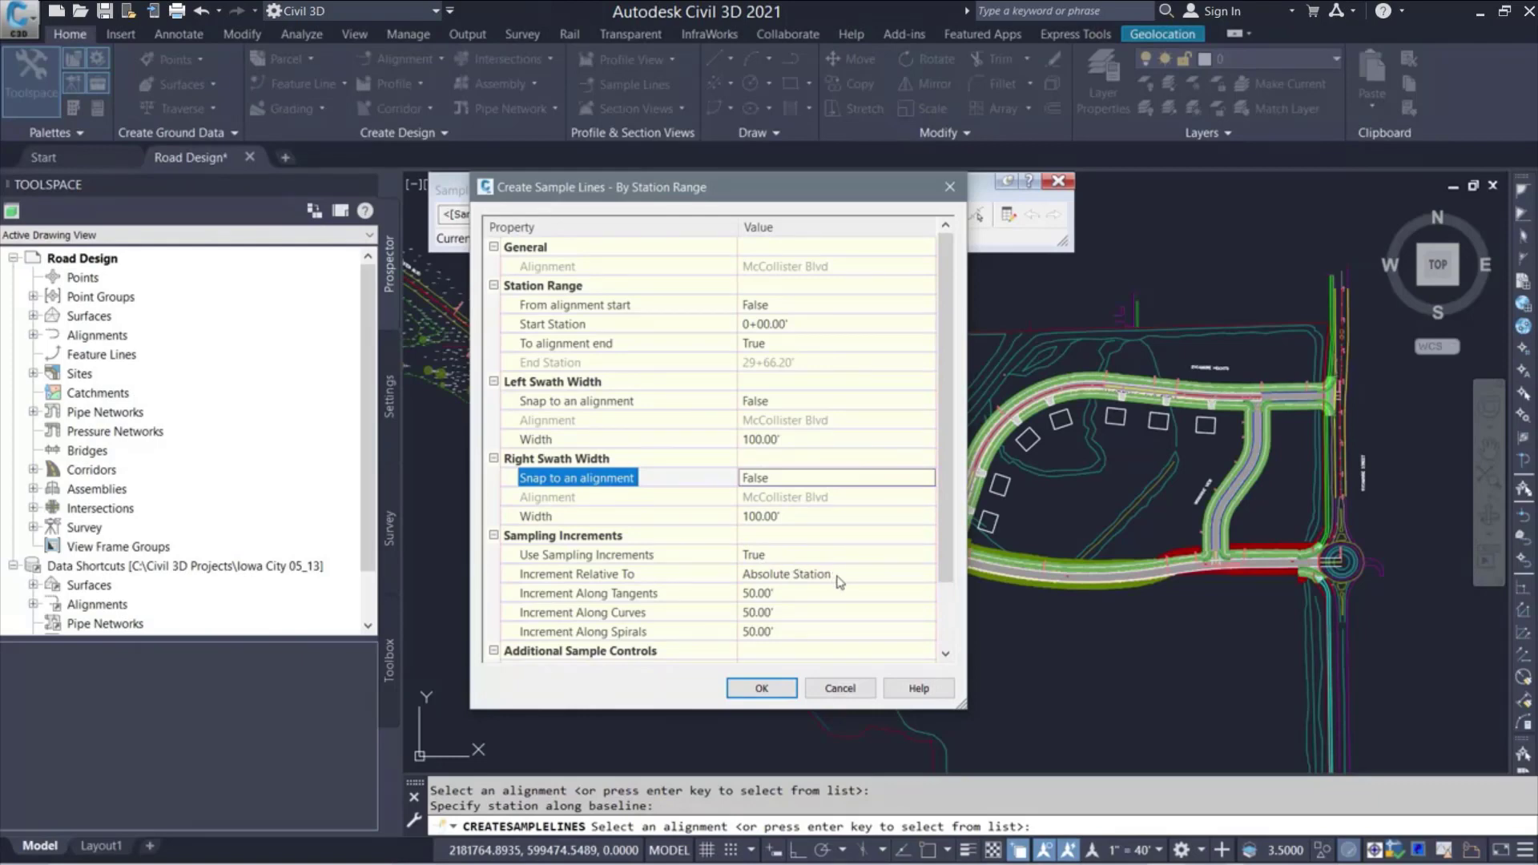
left_click(873, 575)
left_click(875, 578)
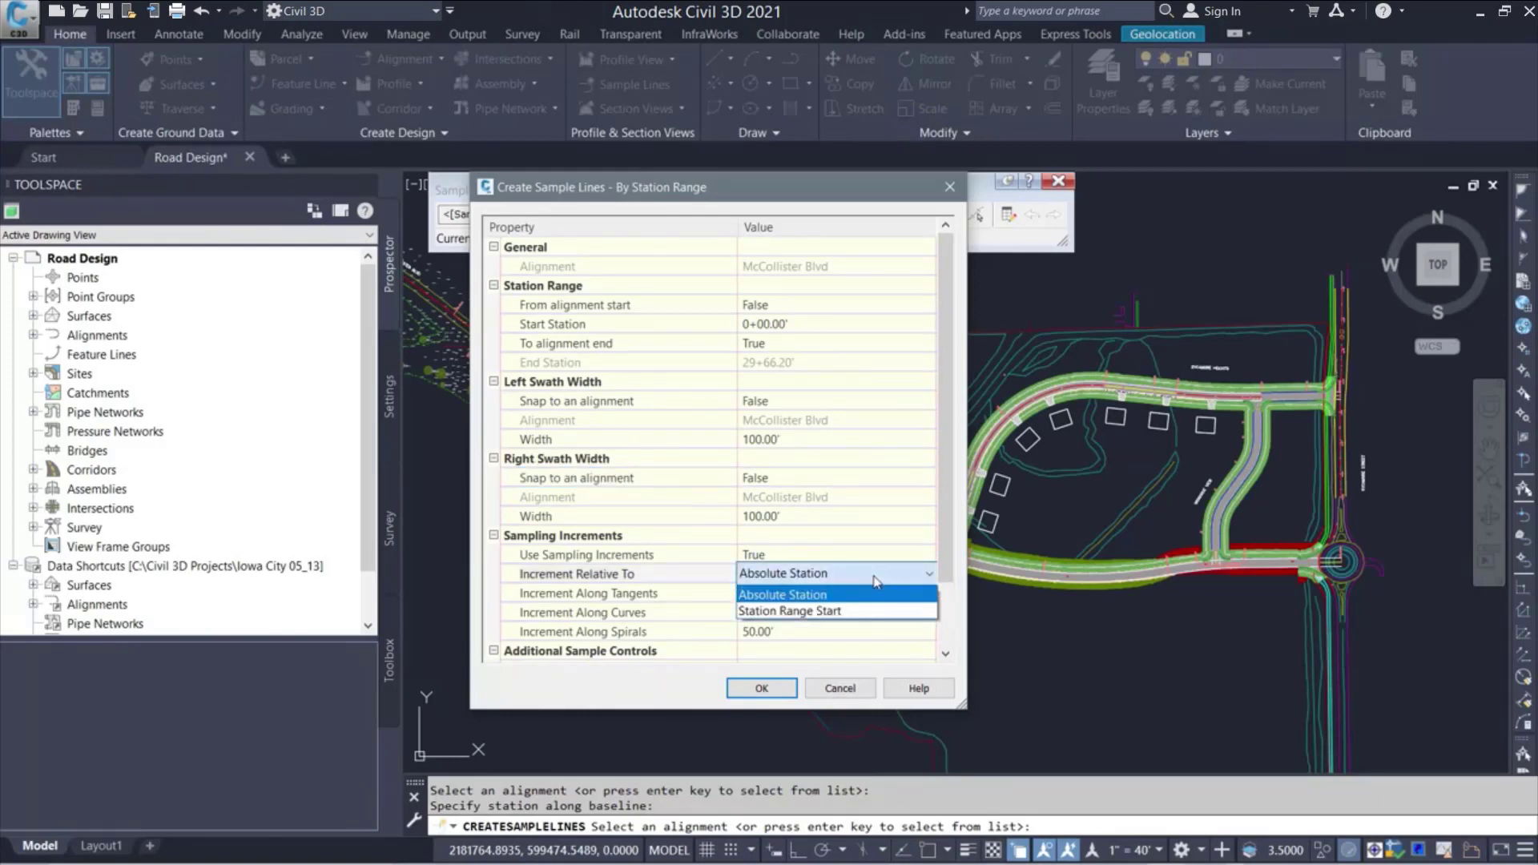
left_click(876, 581)
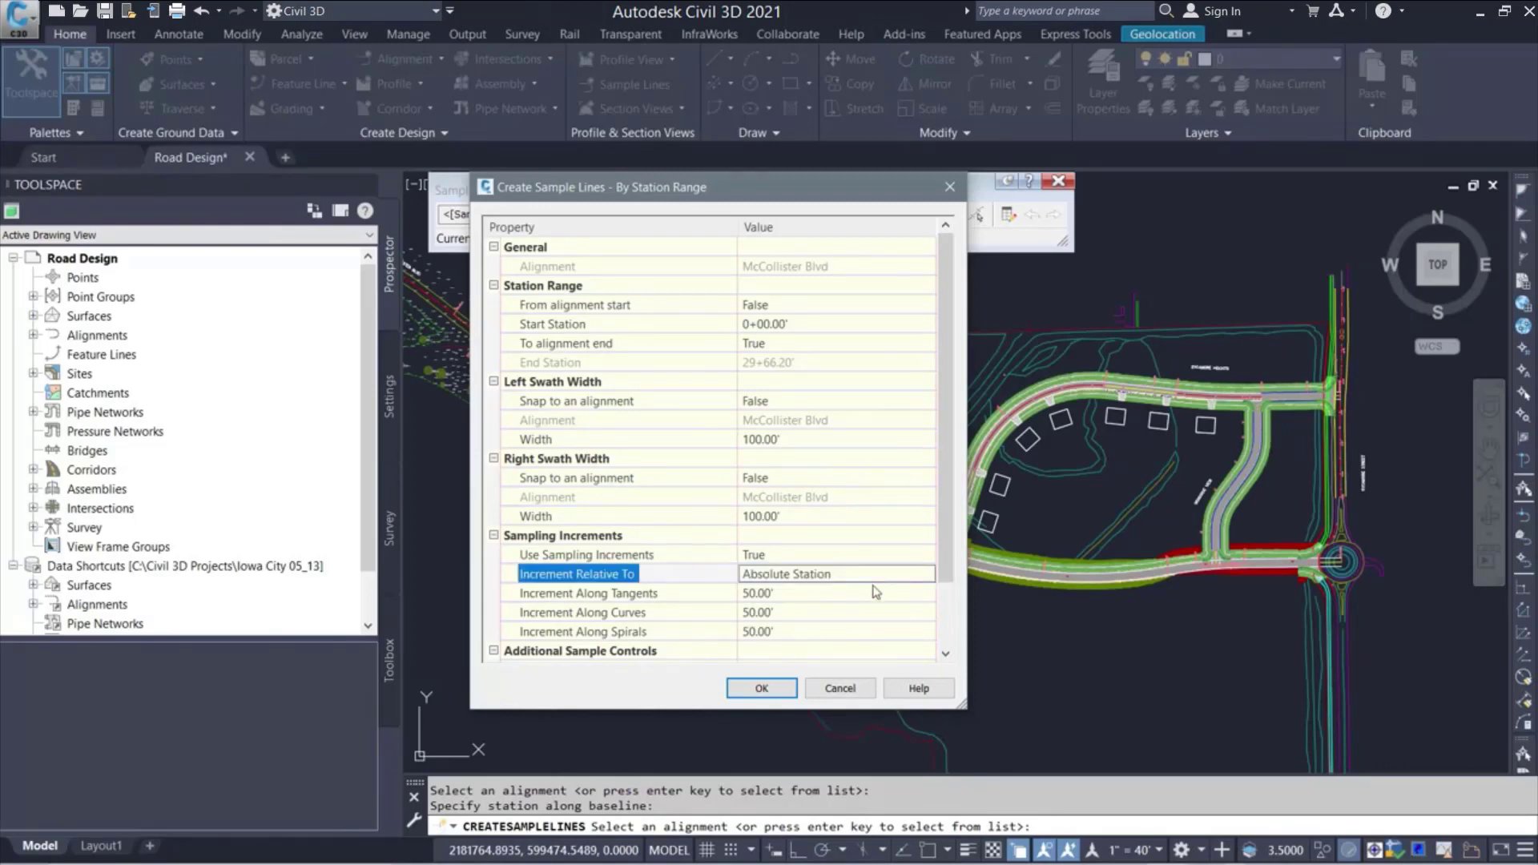
left_click(870, 594)
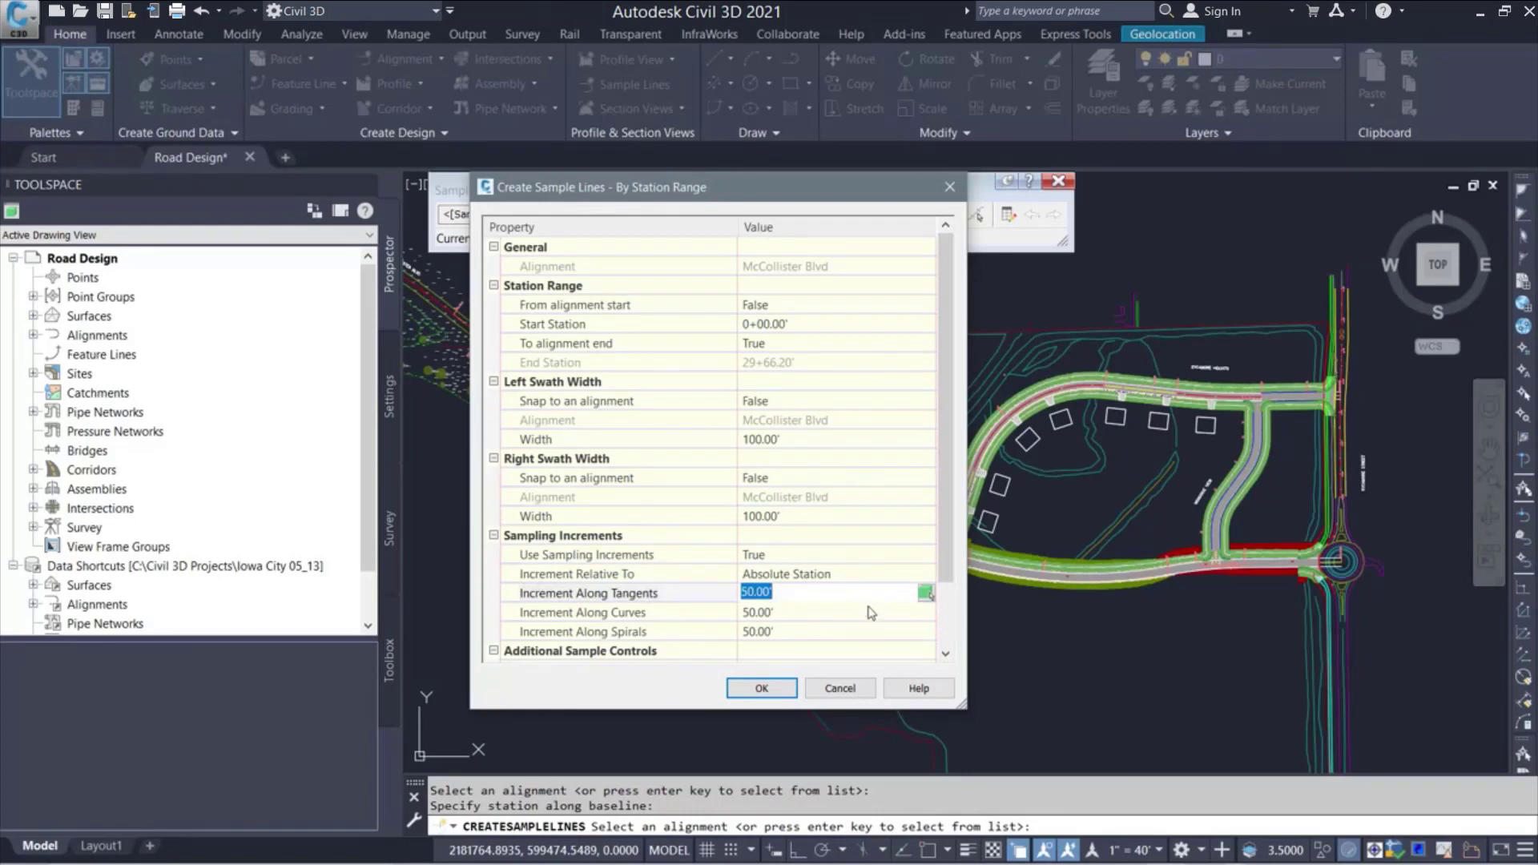
left_click(866, 615)
left_click(868, 632)
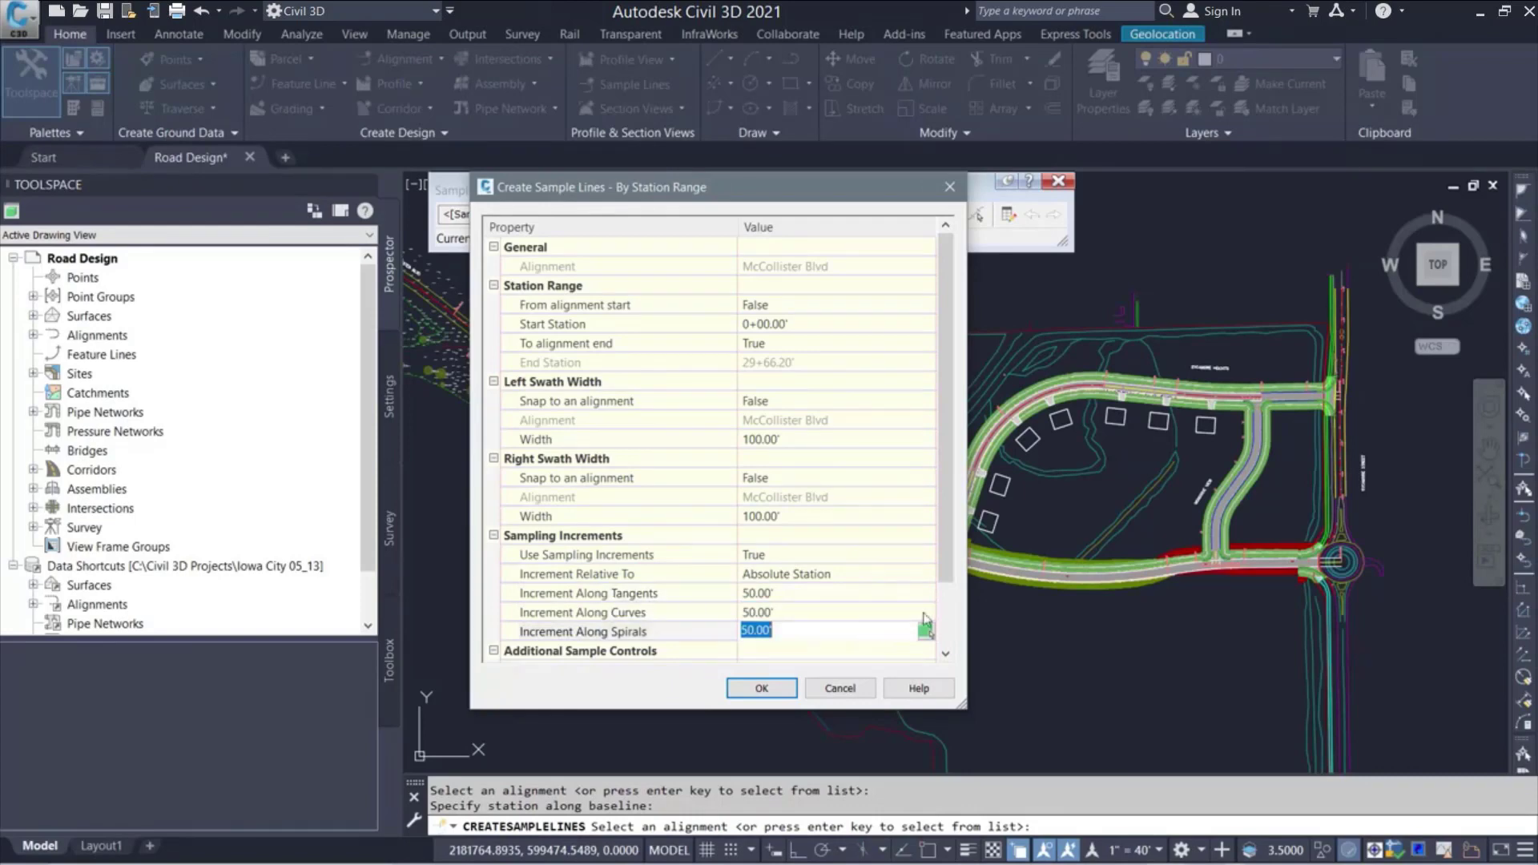
Enable sampling at the range start, range end and horizontal geometry points, create the sample lines and finish the command
left_click_drag(949, 583, 951, 645)
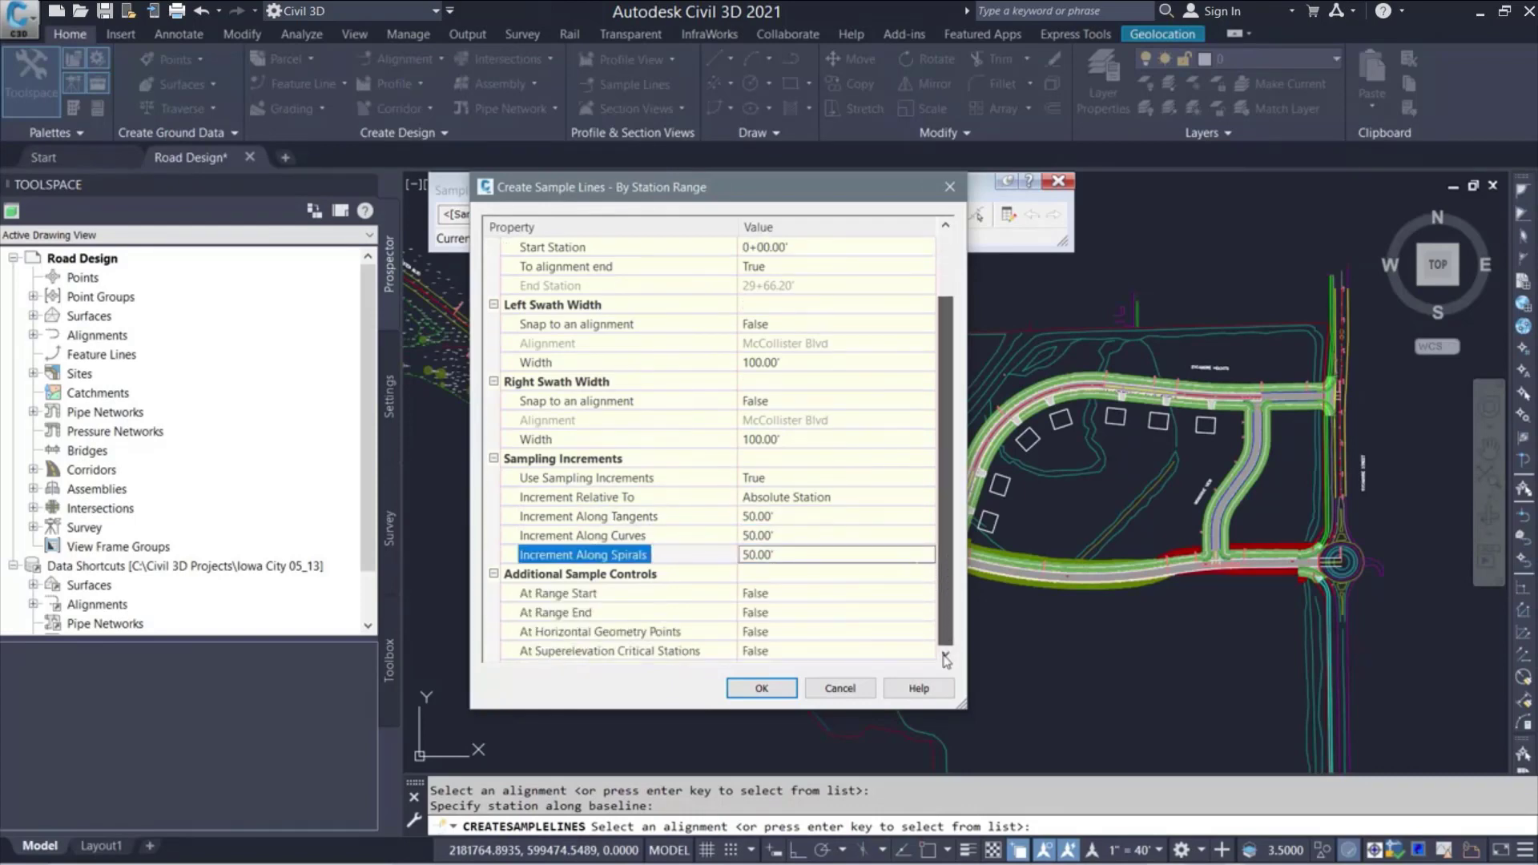
left_click(828, 593)
left_click(817, 630)
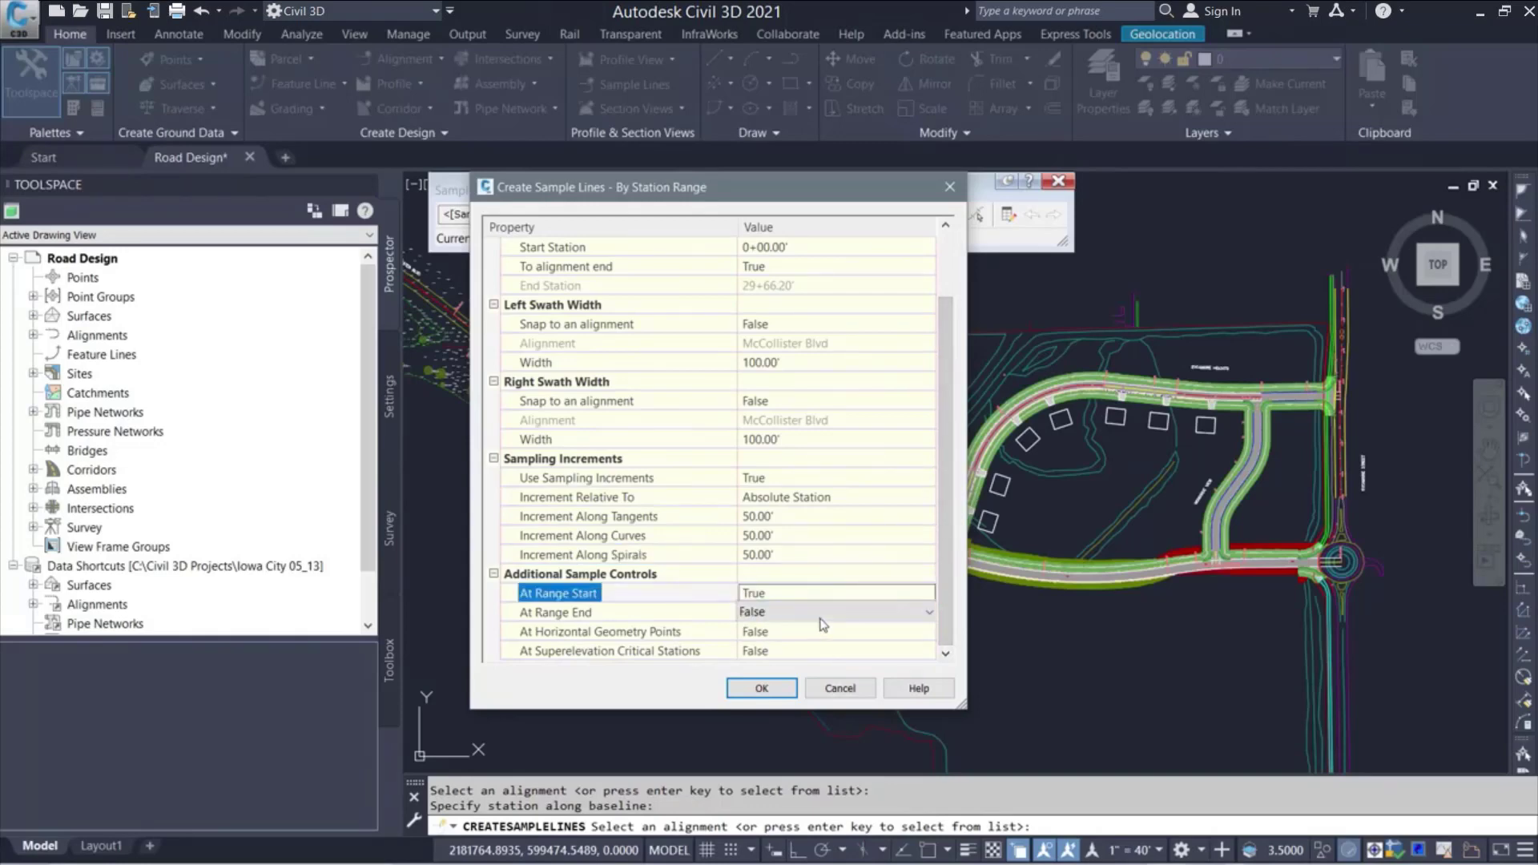
left_click(805, 612)
left_click(803, 649)
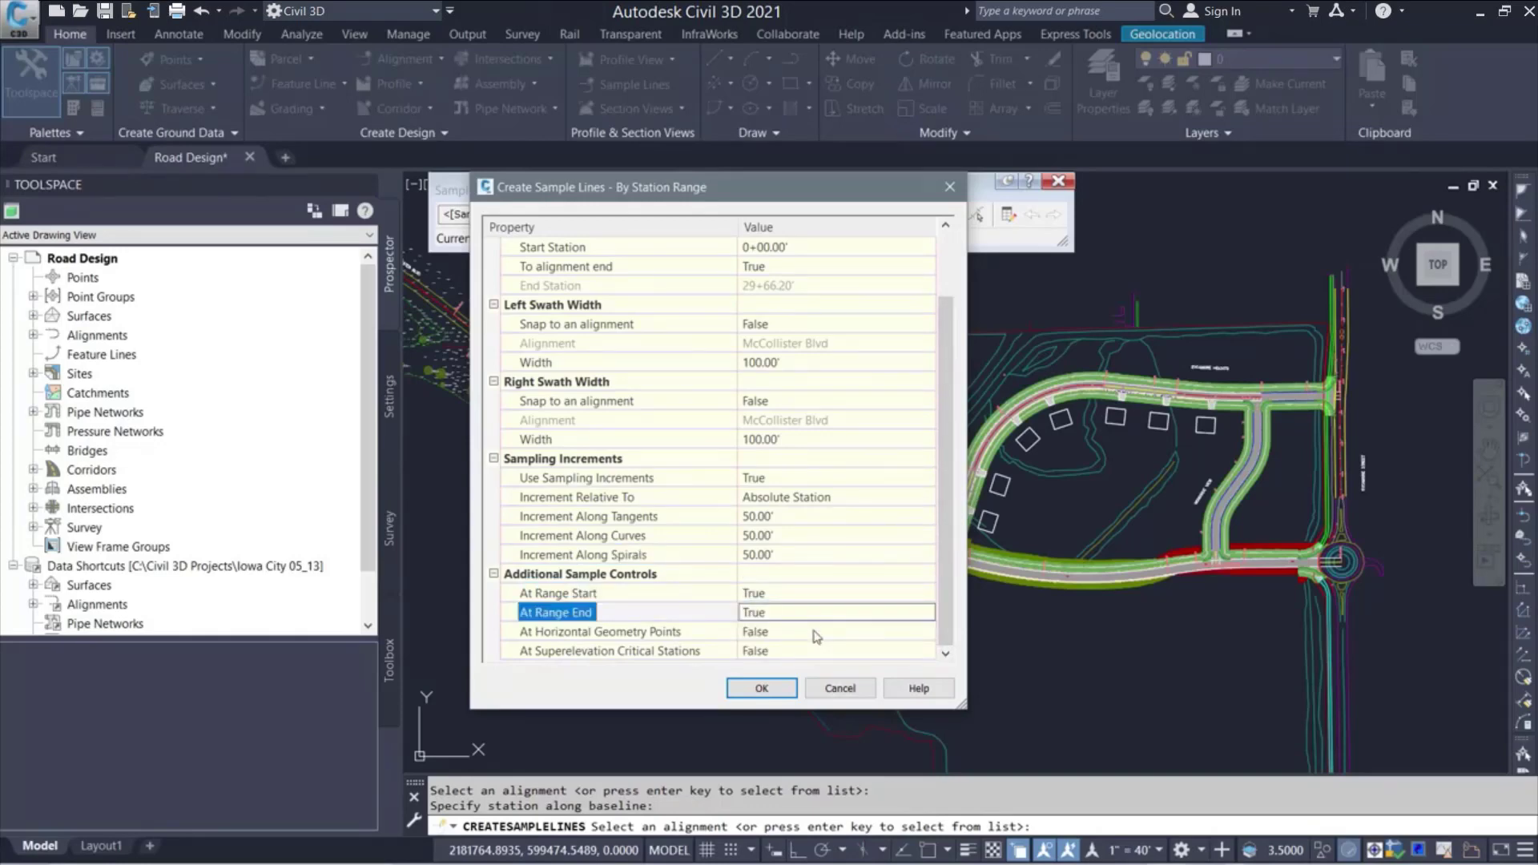
left_click(801, 632)
left_click(798, 669)
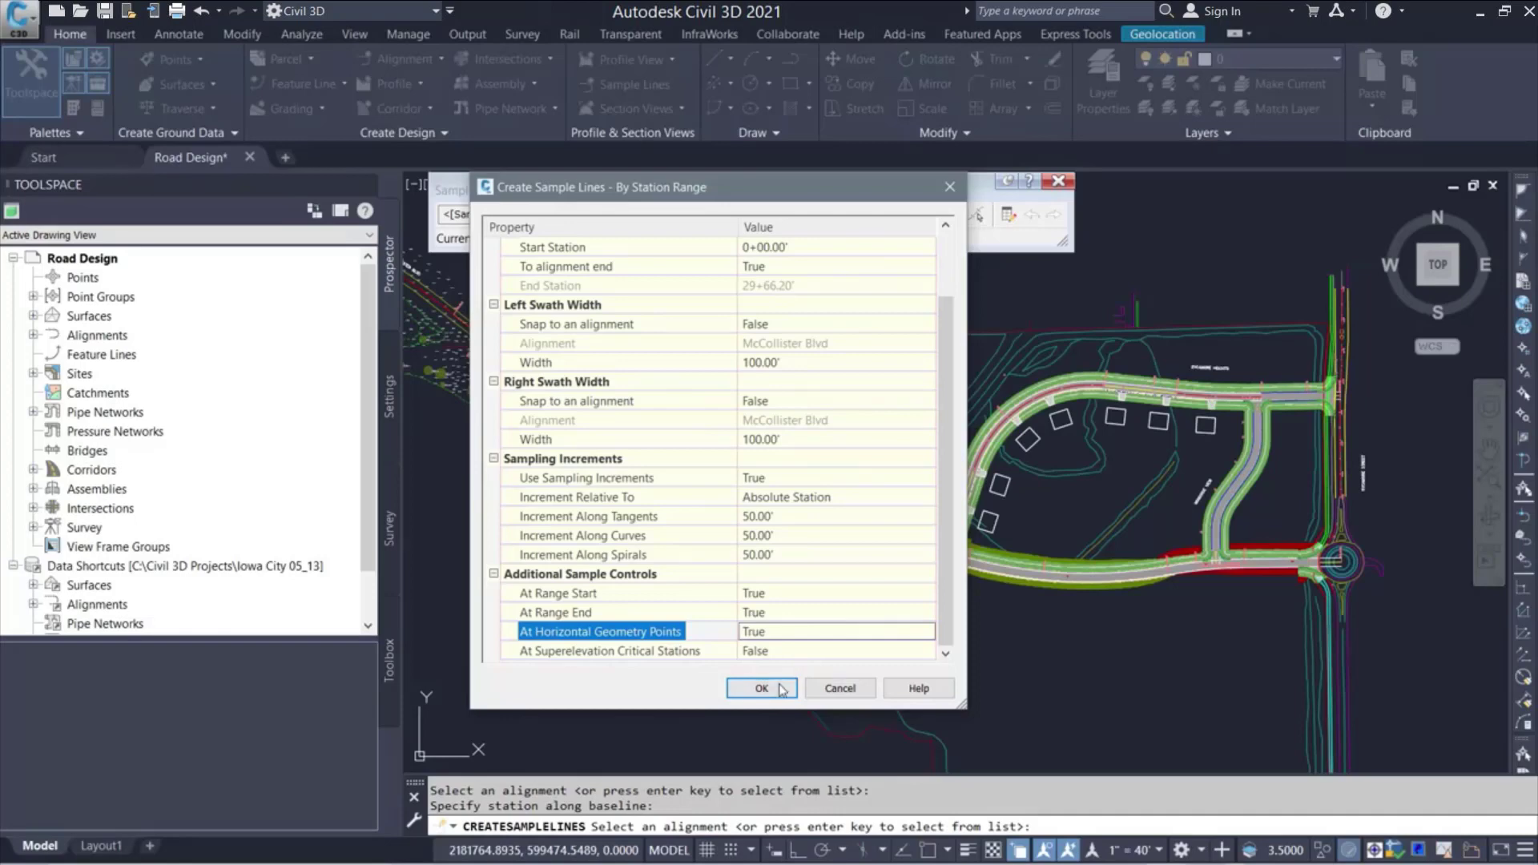
left_click(780, 690)
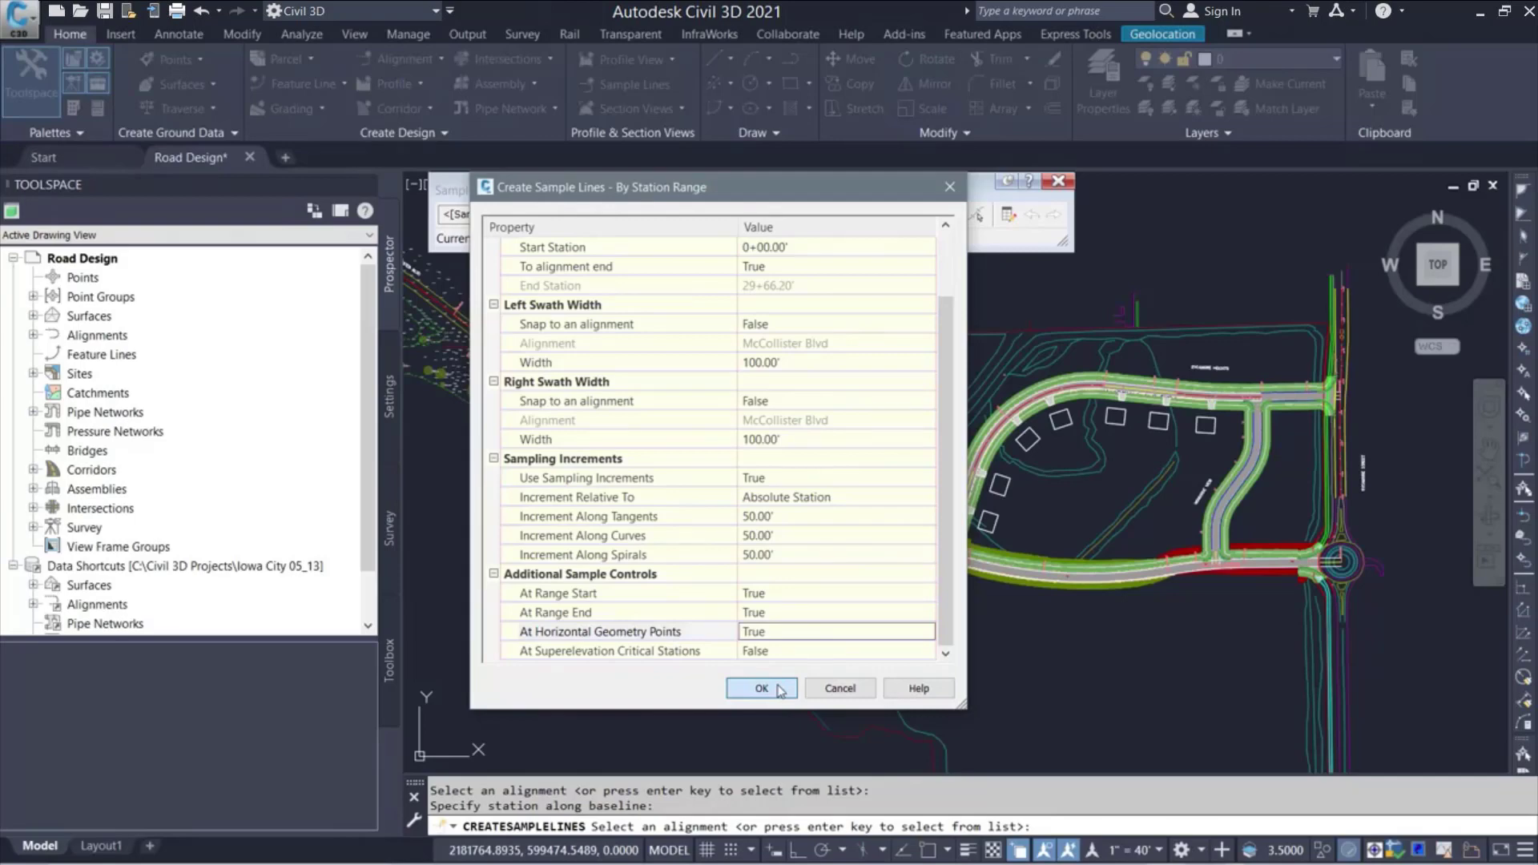
left_click(781, 690)
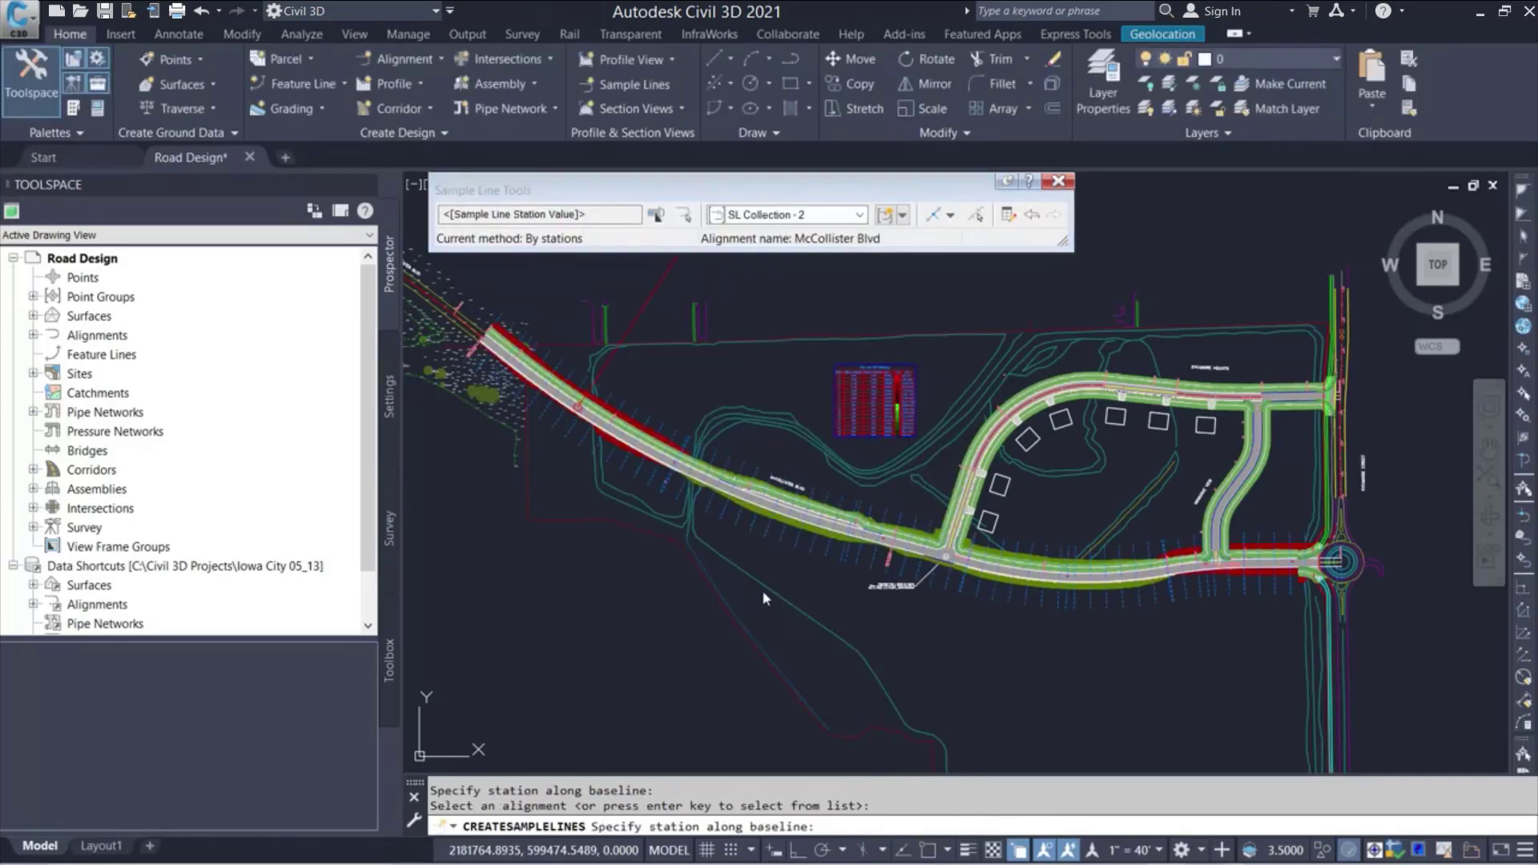
key("Return")
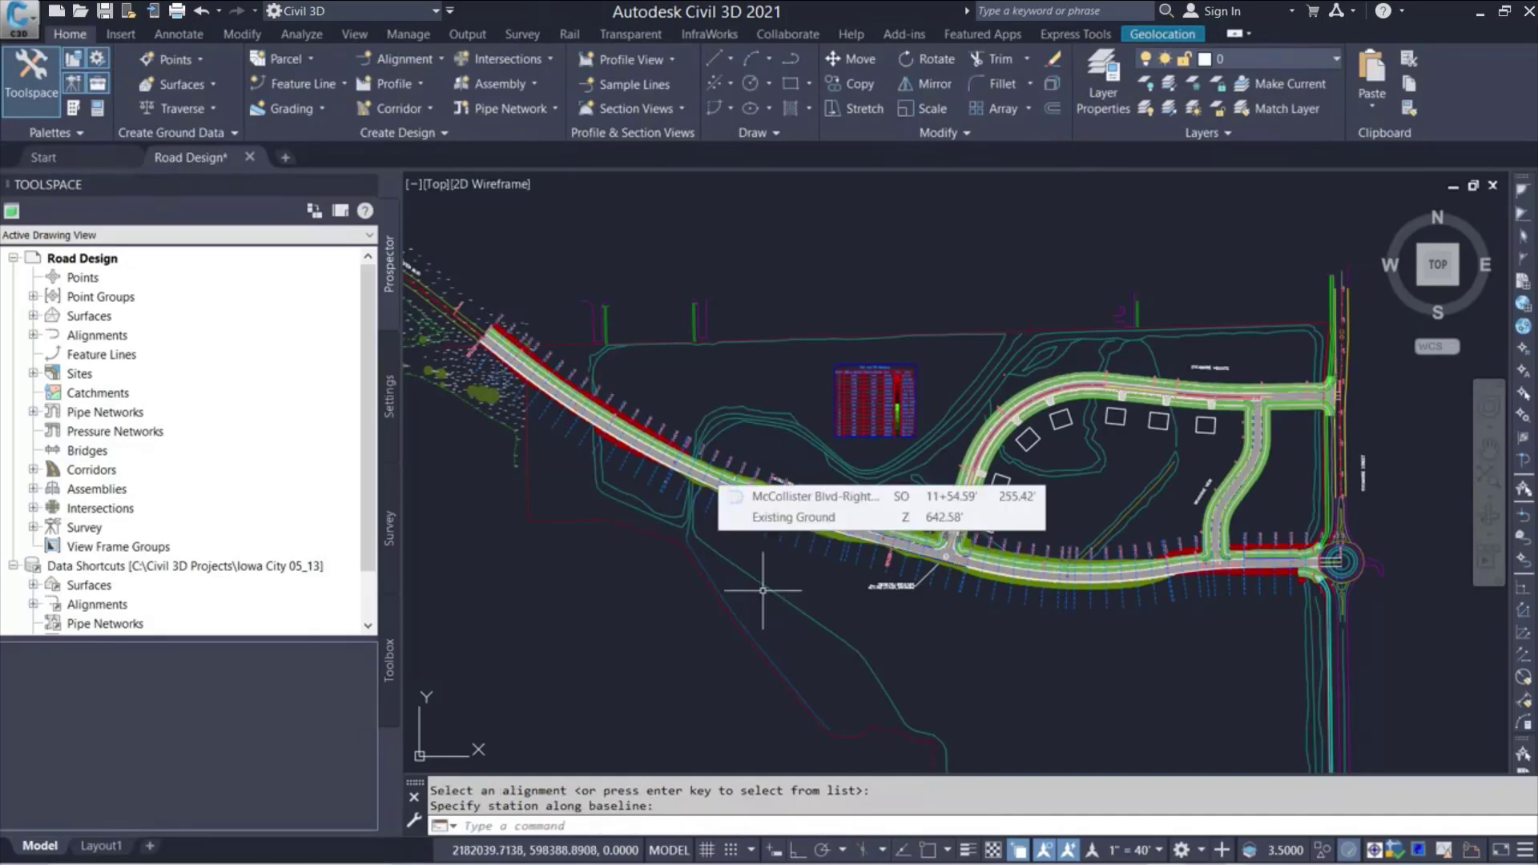
Try sliding the 10+00.00 sample line along the alignment, extending its north end and swinging its south end, cancelling each stretch
scroll(650, 424, "up", 5)
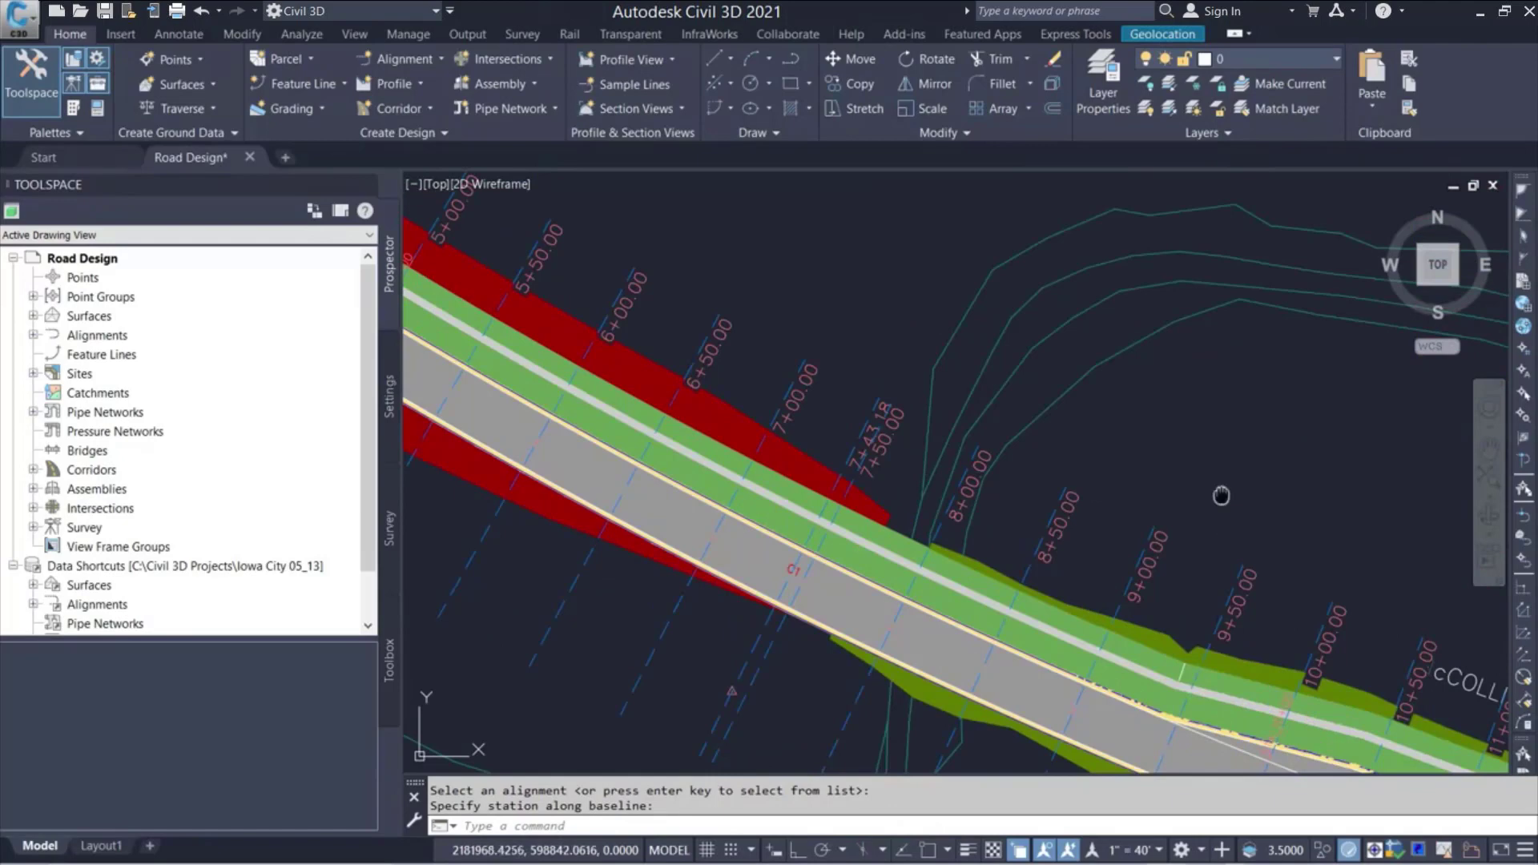
mouse_move(1218, 491)
middle_mouse_down()
mouse_move(834, 246)
mouse_move(827, 216)
middle_mouse_up()
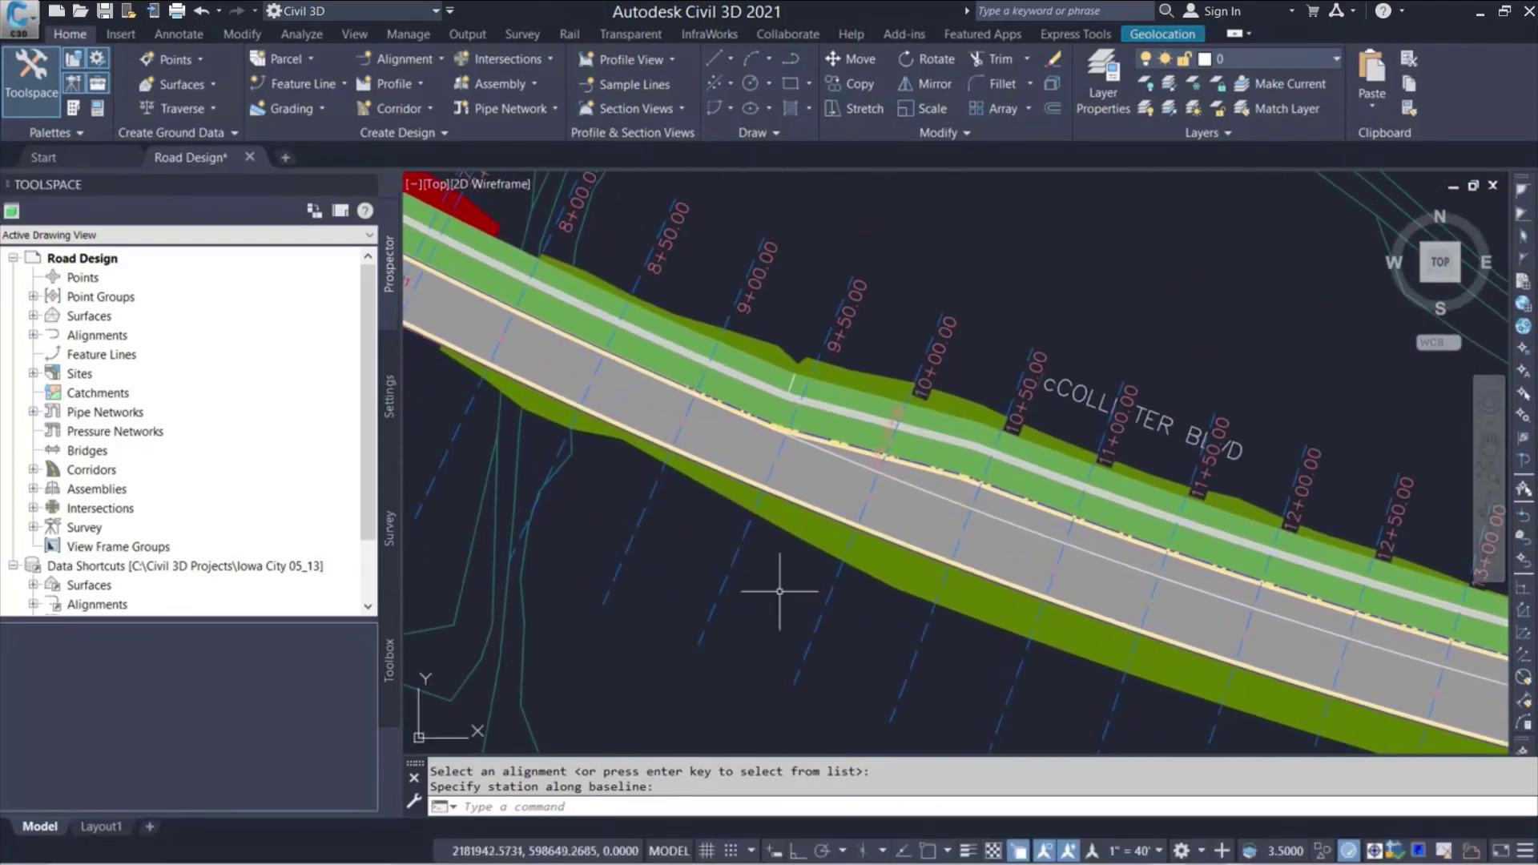
left_click(827, 596)
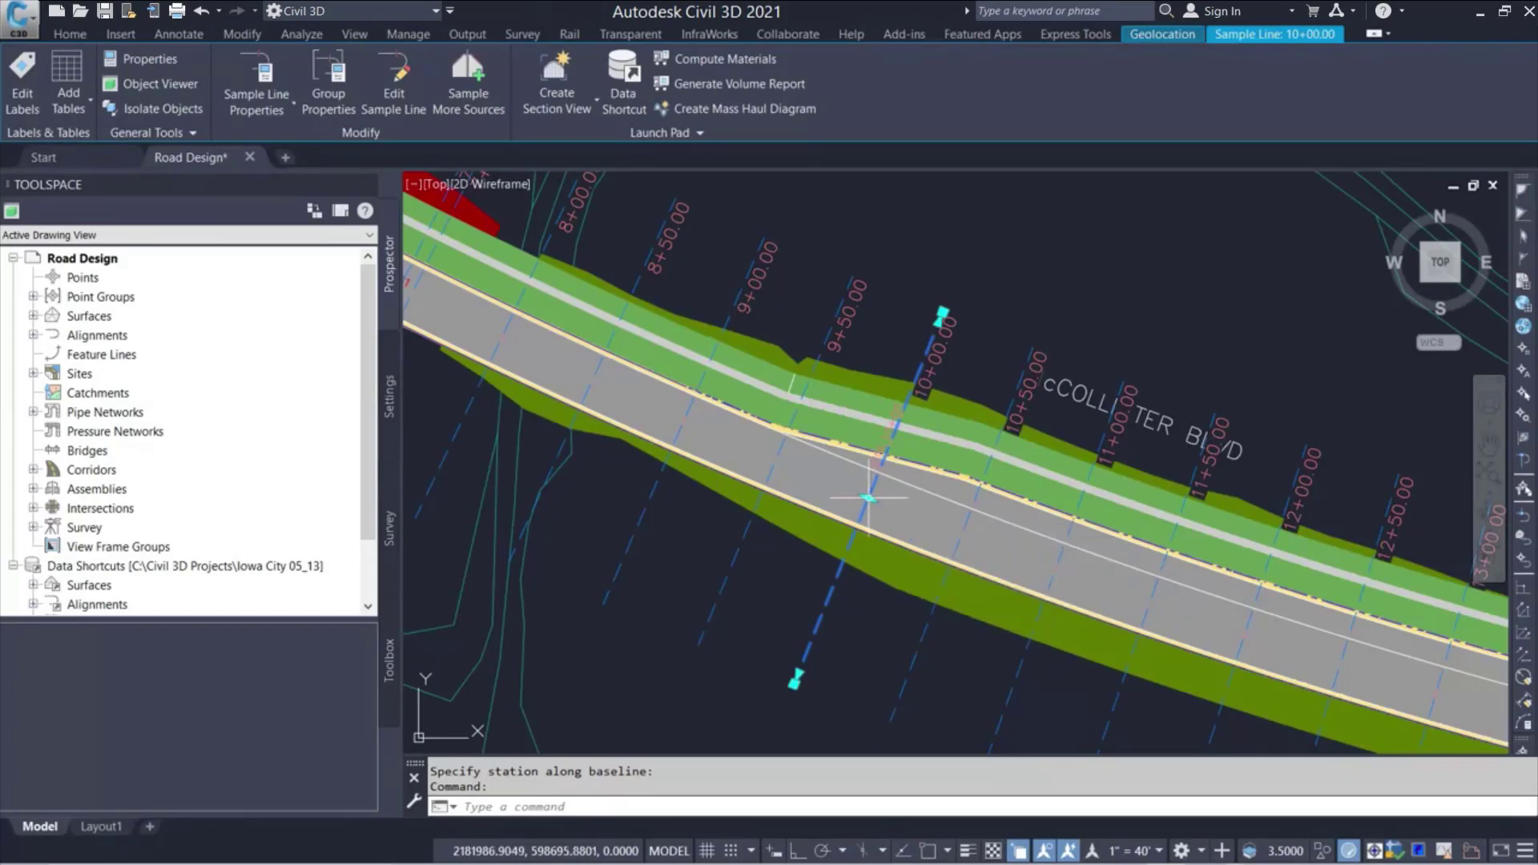
left_click(868, 499)
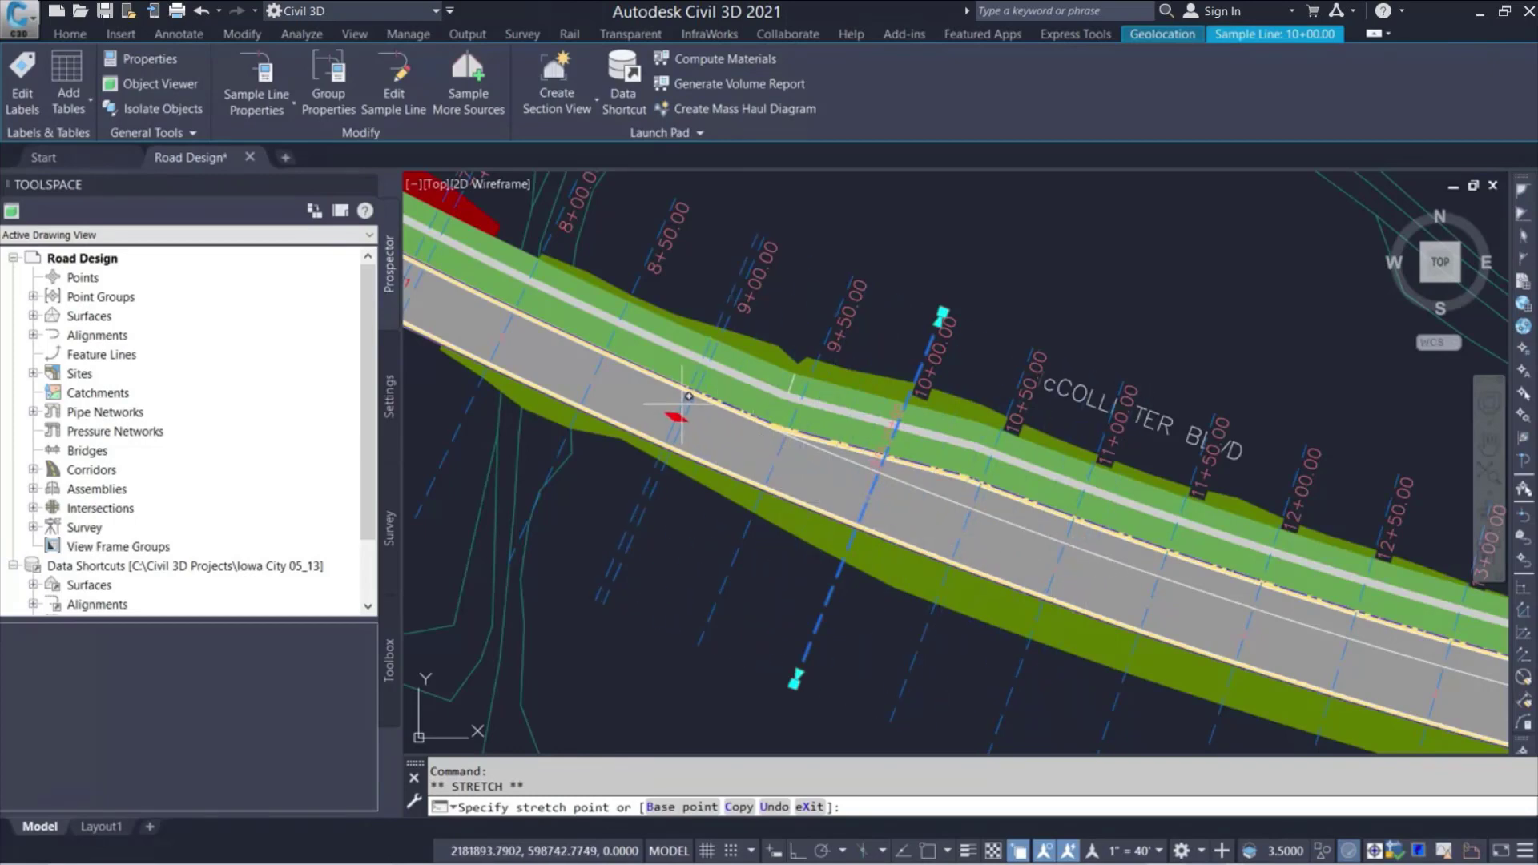
key("Escape")
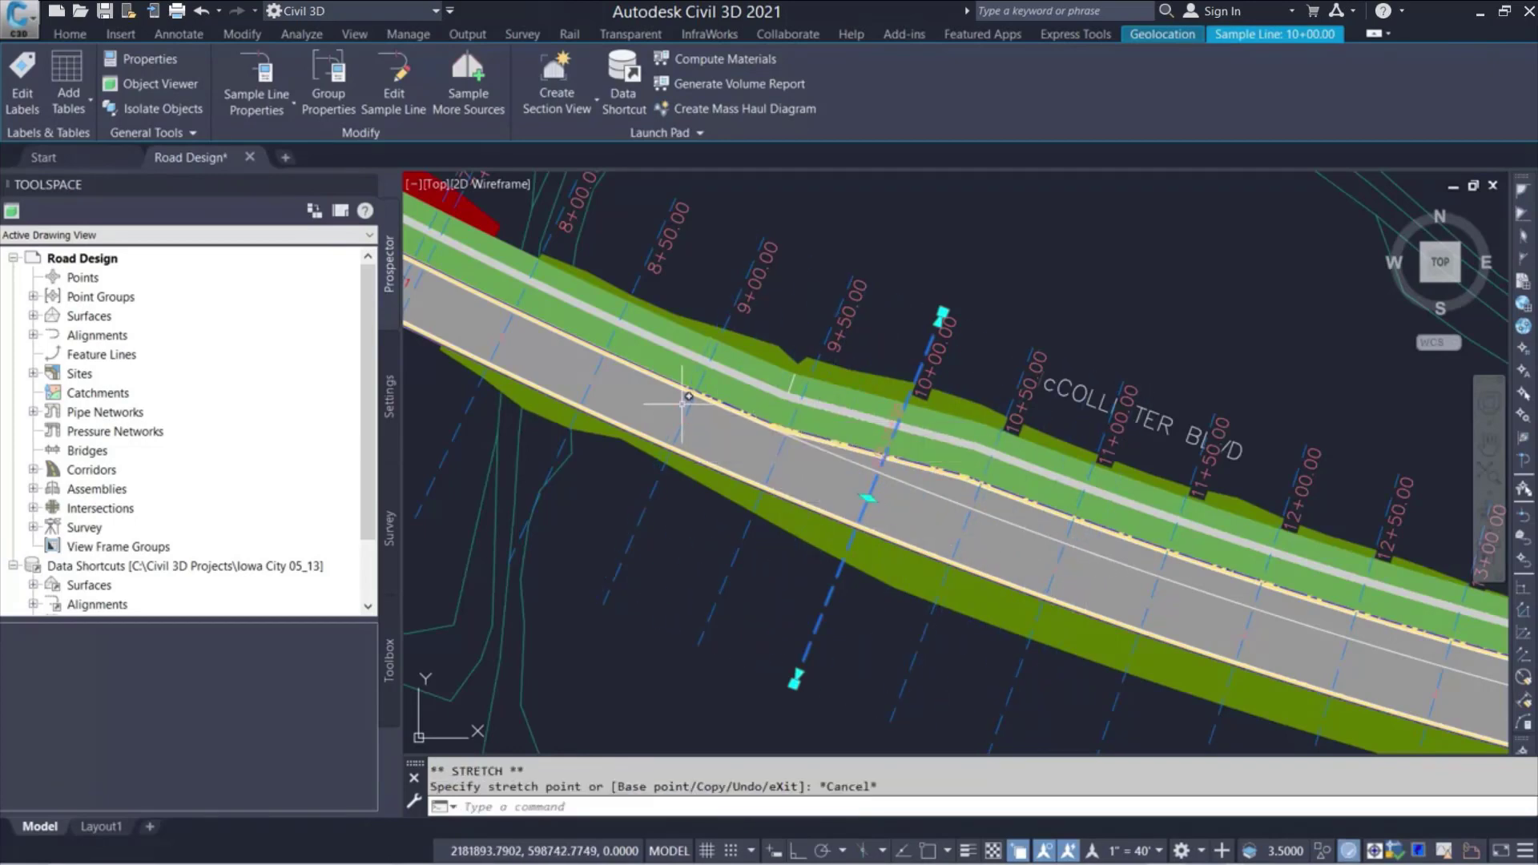
left_click(943, 315)
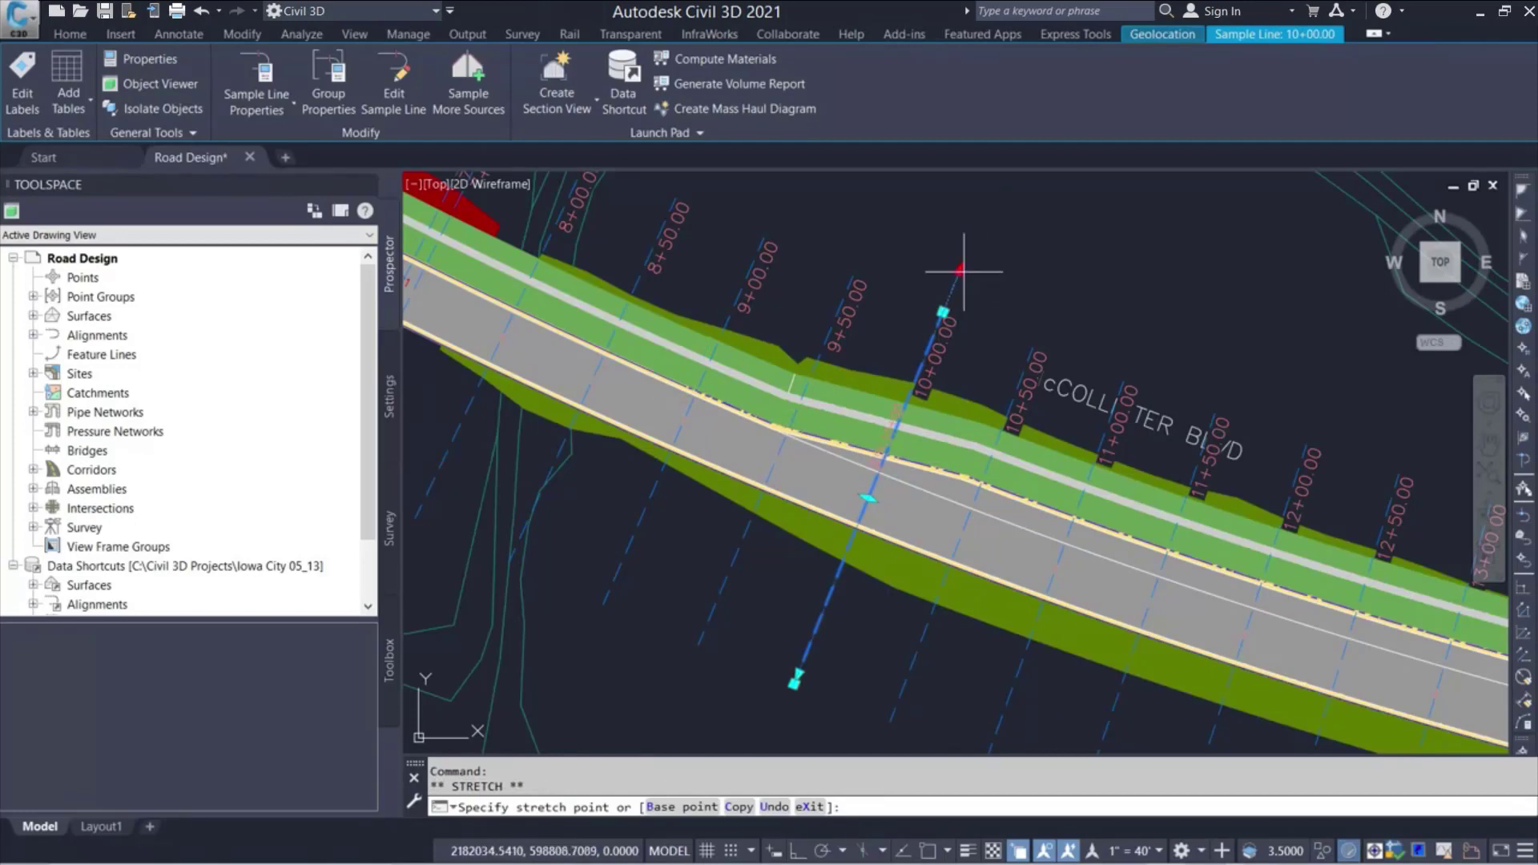
key("Escape")
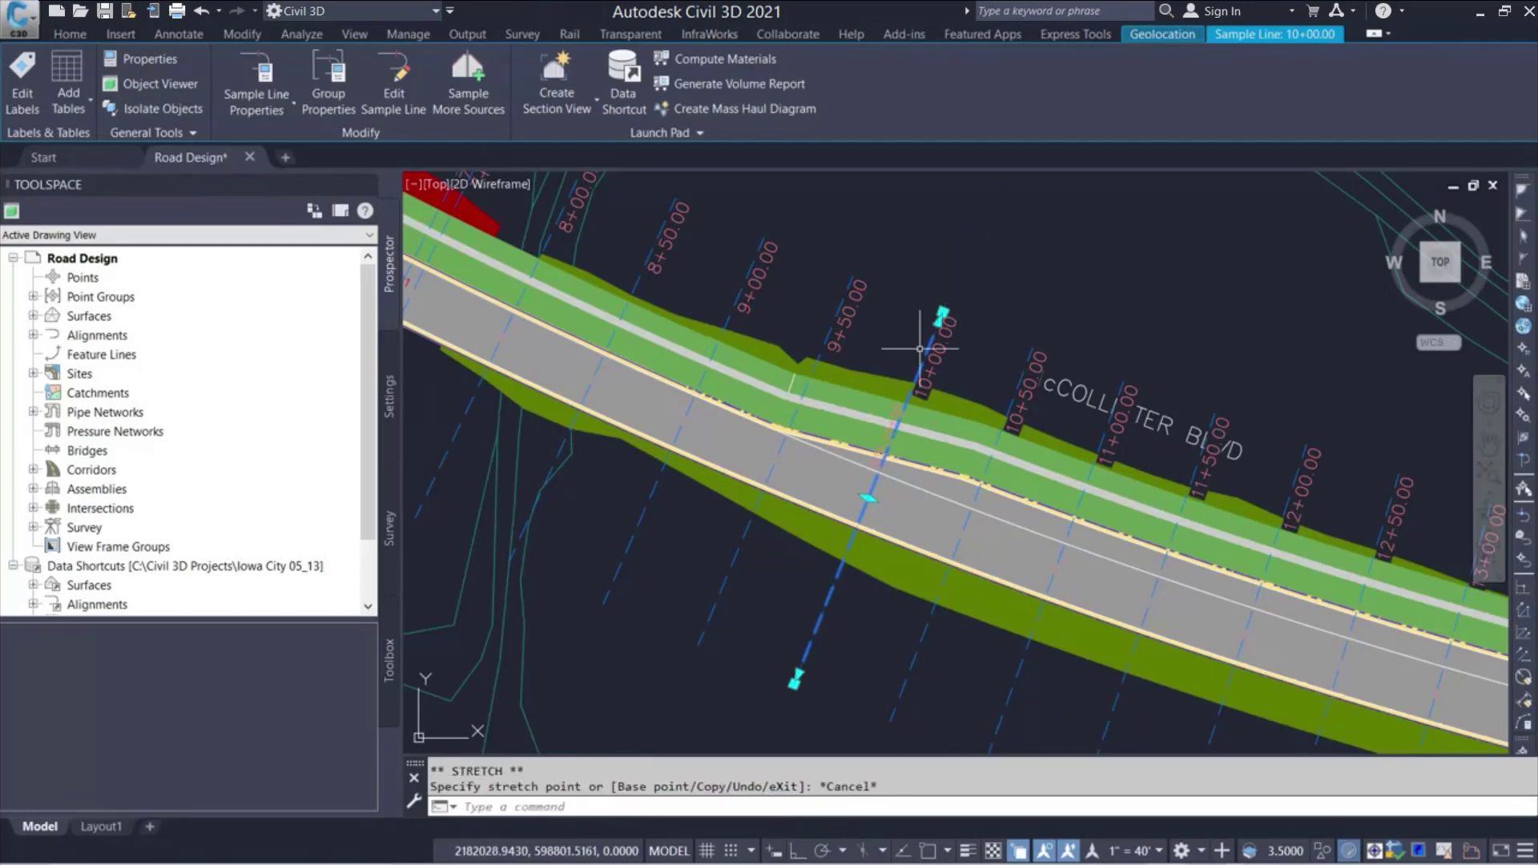
left_click(794, 681)
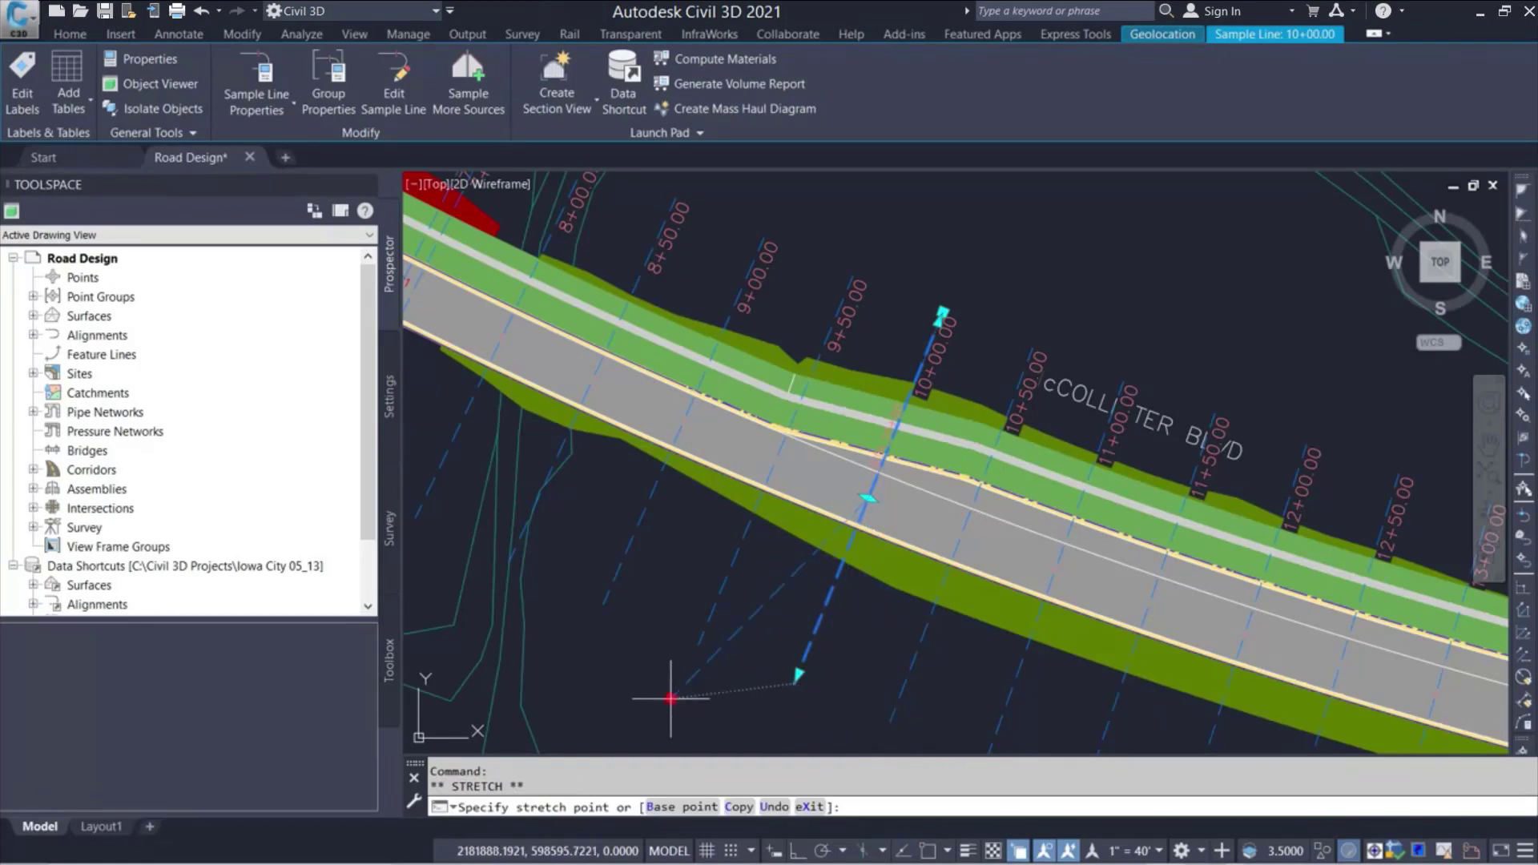
key("Escape")
key("Escape")
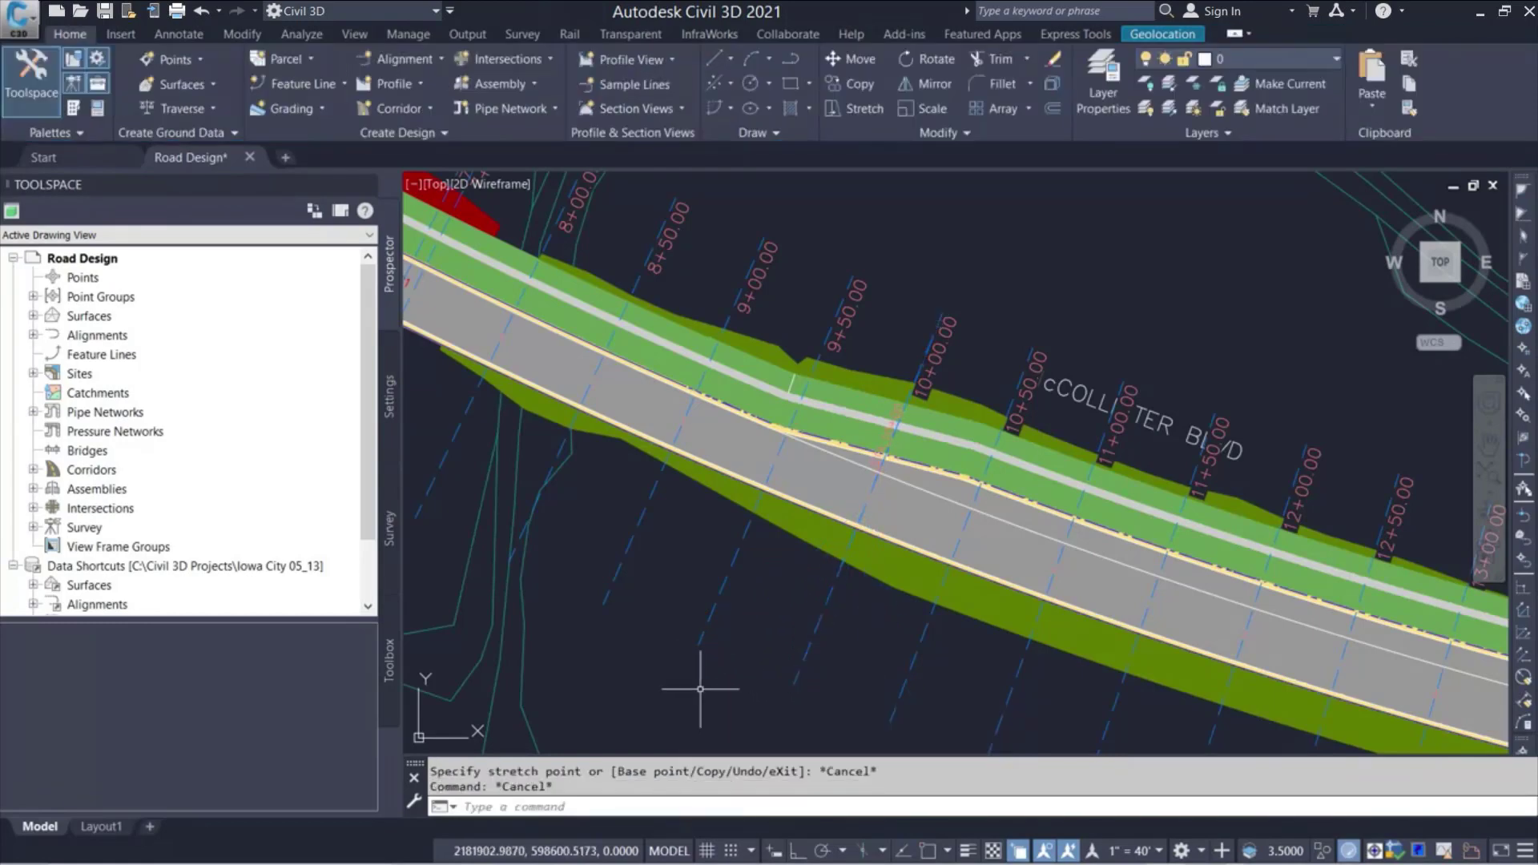
scroll(846, 604, "down", 10)
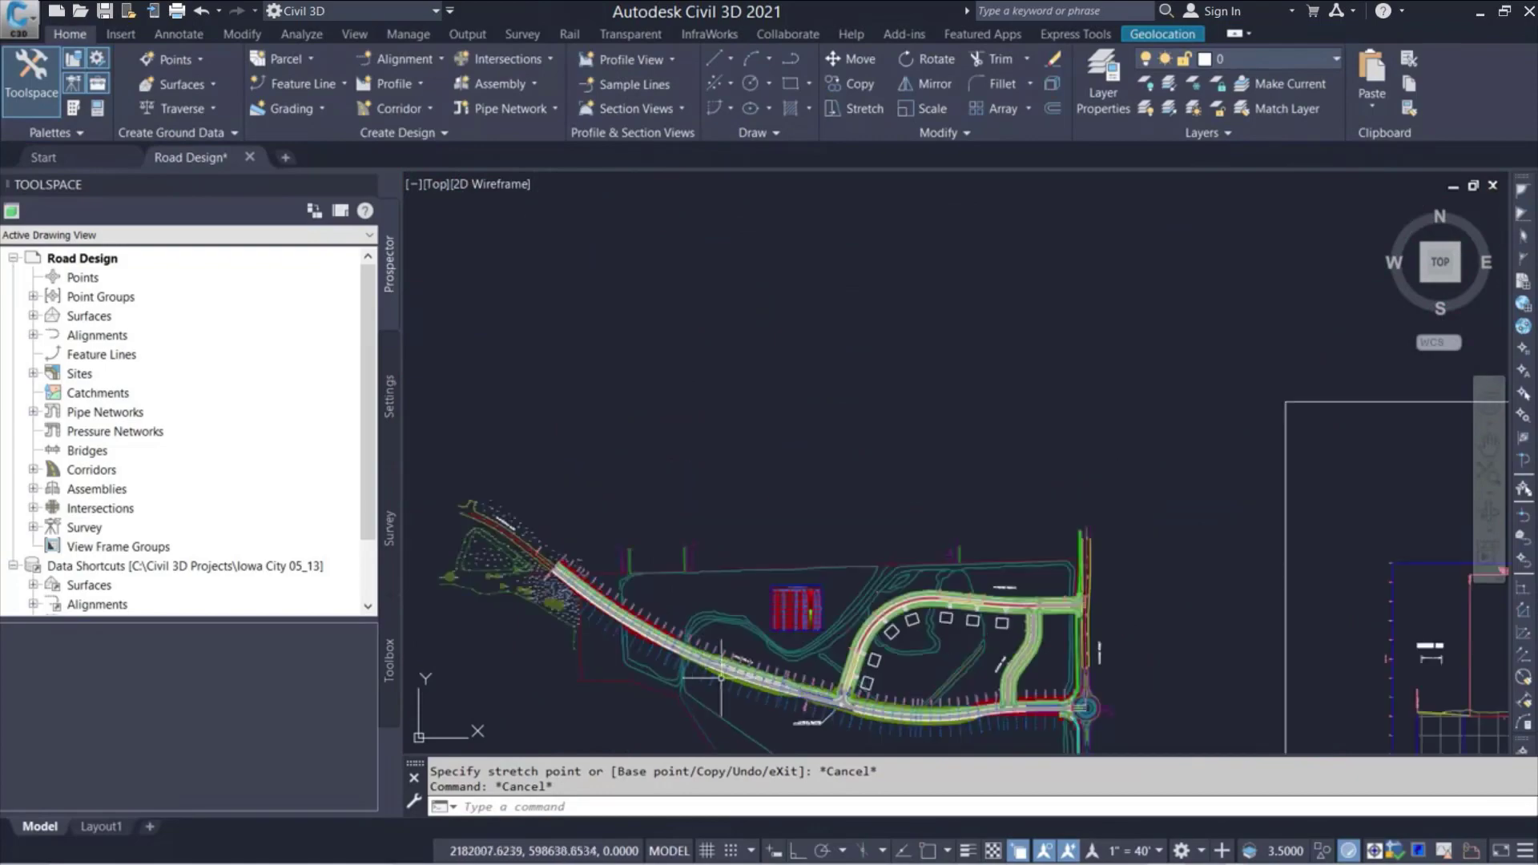
middle_click_drag(846, 604, 921, 416)
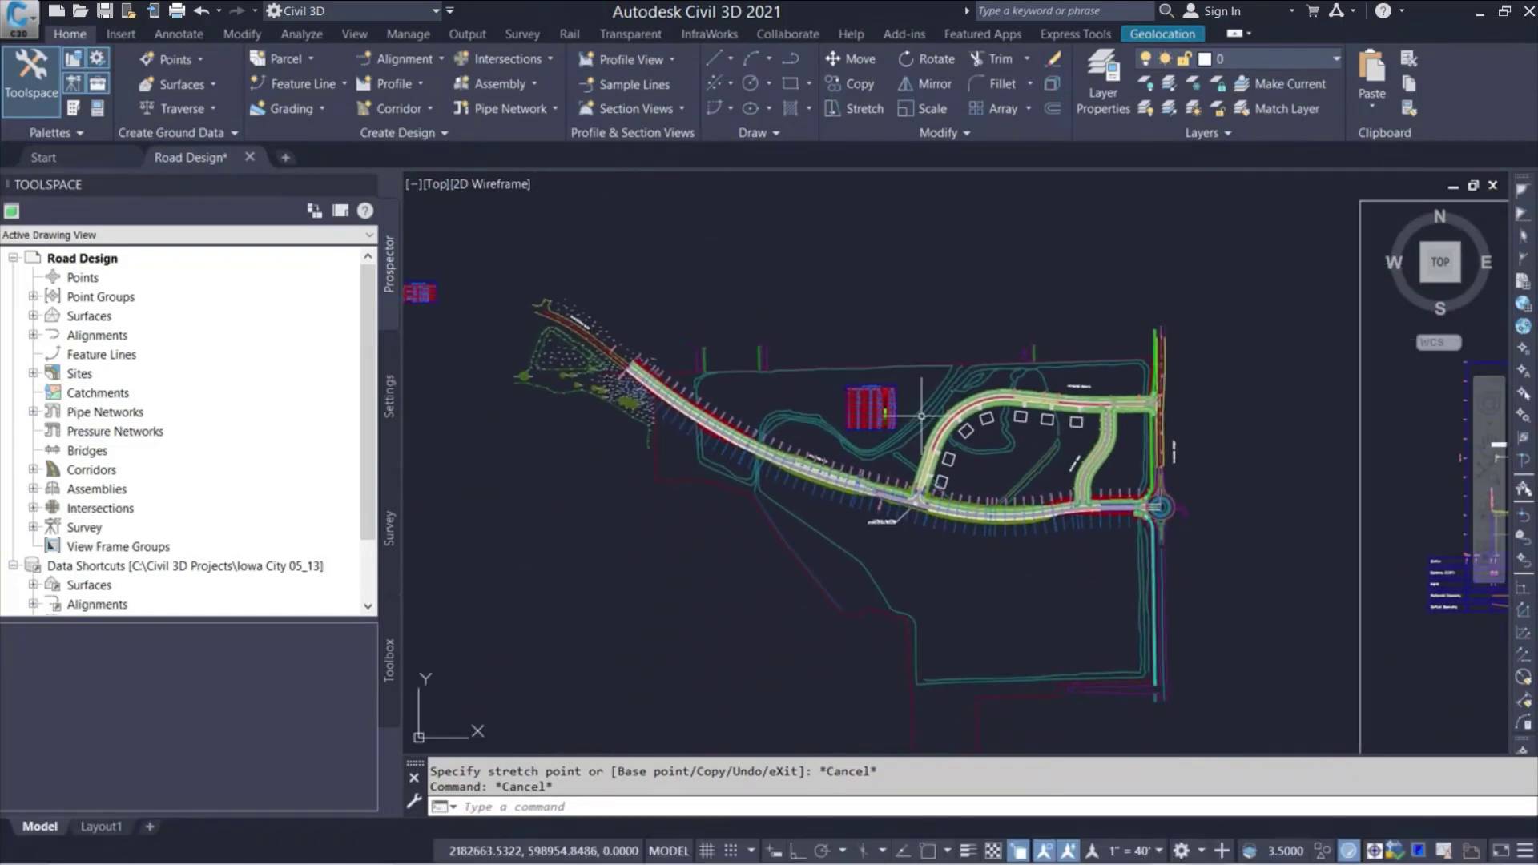